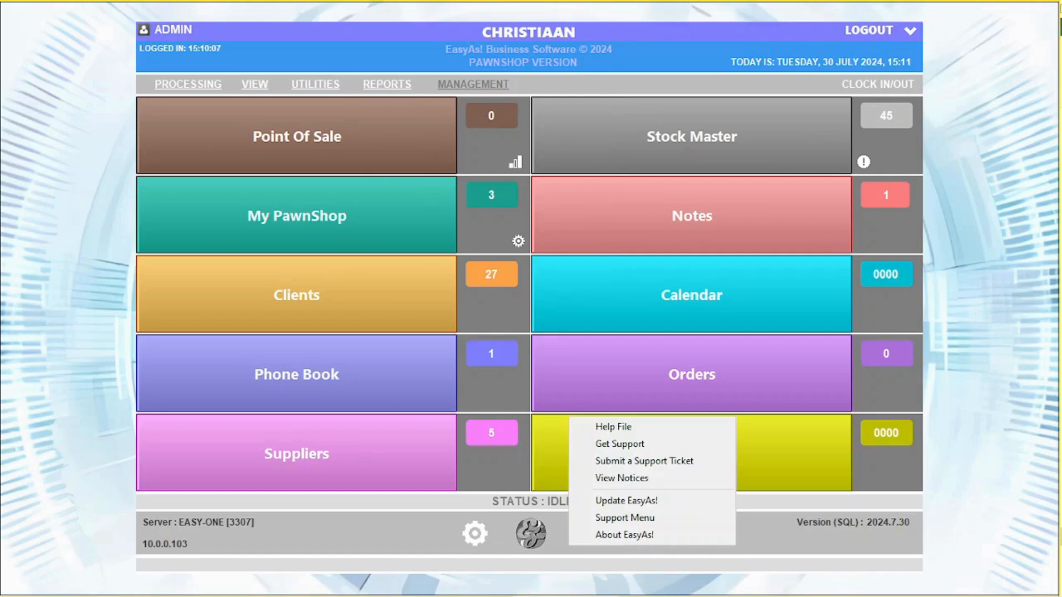
- Dismiss the help list and add WASH to a new sale by searching 'wash'
{"action": "key", "text": "Escape"}
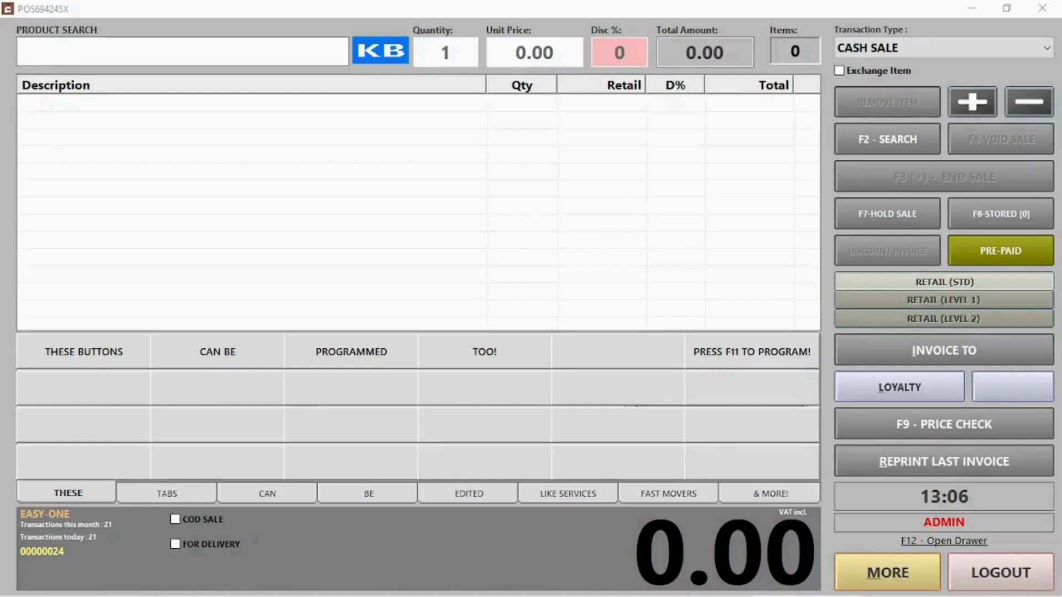
{"action": "left_click", "coordinate": [128, 48]}
{"action": "type", "text": "wash"}
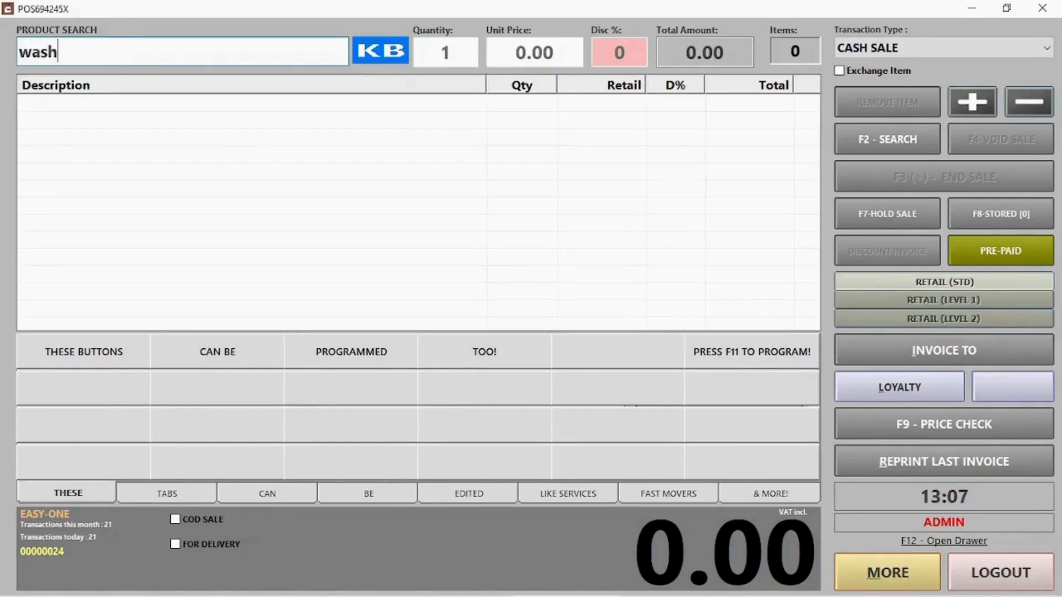
{"action": "key", "text": "Return"}
{"action": "double_click", "coordinate": [112, 118]}
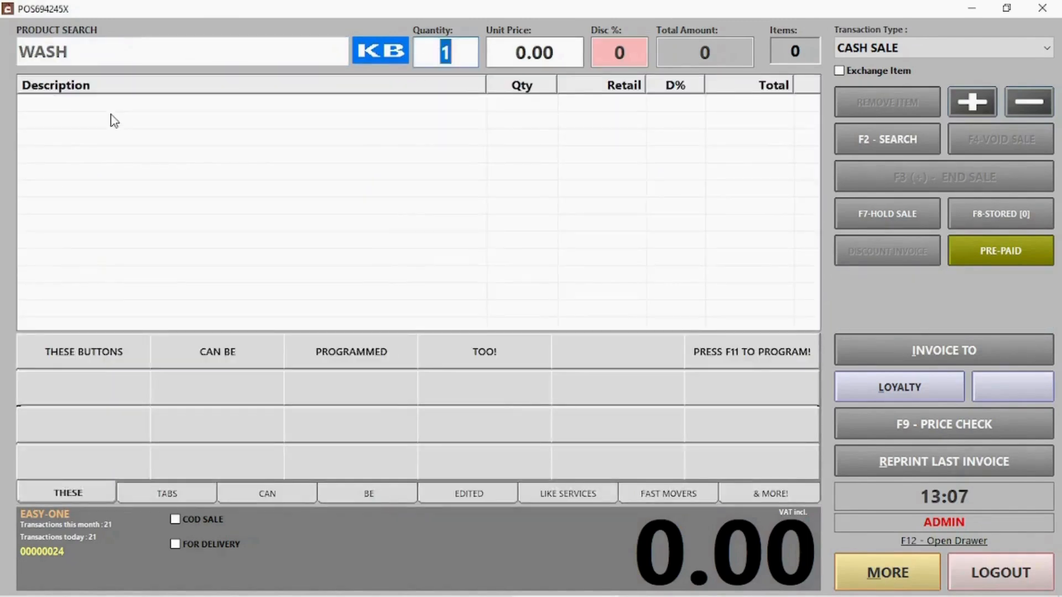
{"action": "key", "text": "Return"}
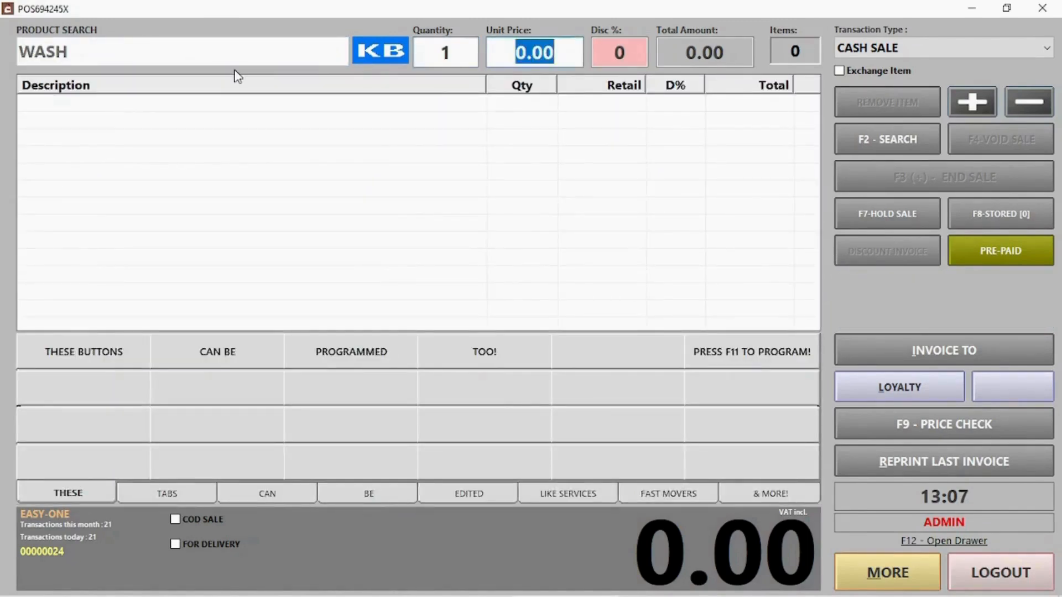
{"action": "key", "text": "Return"}
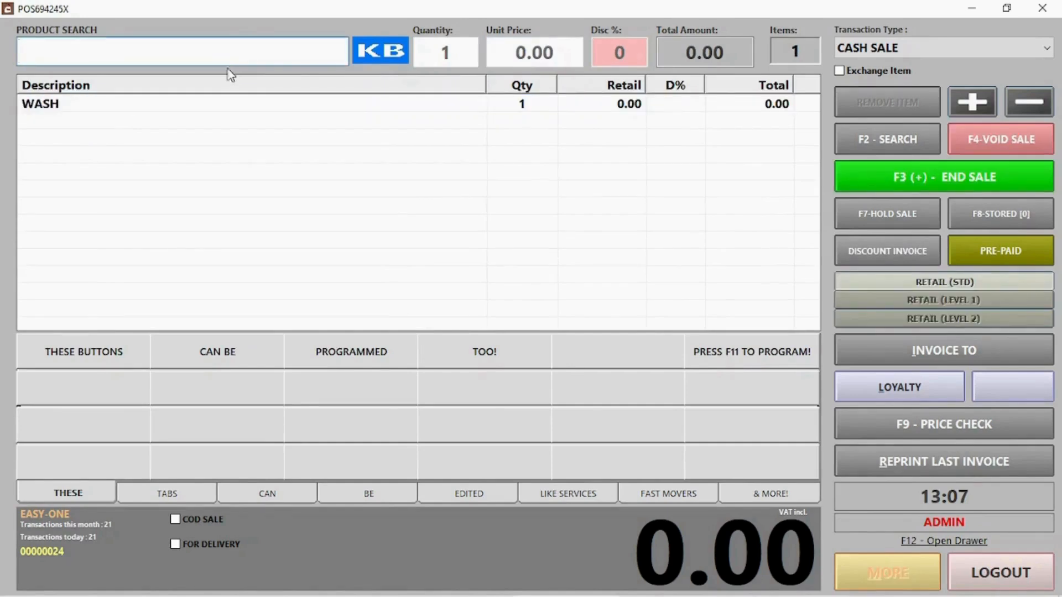
- Add WASH again using the on-screen keyboard, raising its quantity to 2
{"action": "left_click", "coordinate": [386, 58]}
{"action": "left_click", "coordinate": [204, 191]}
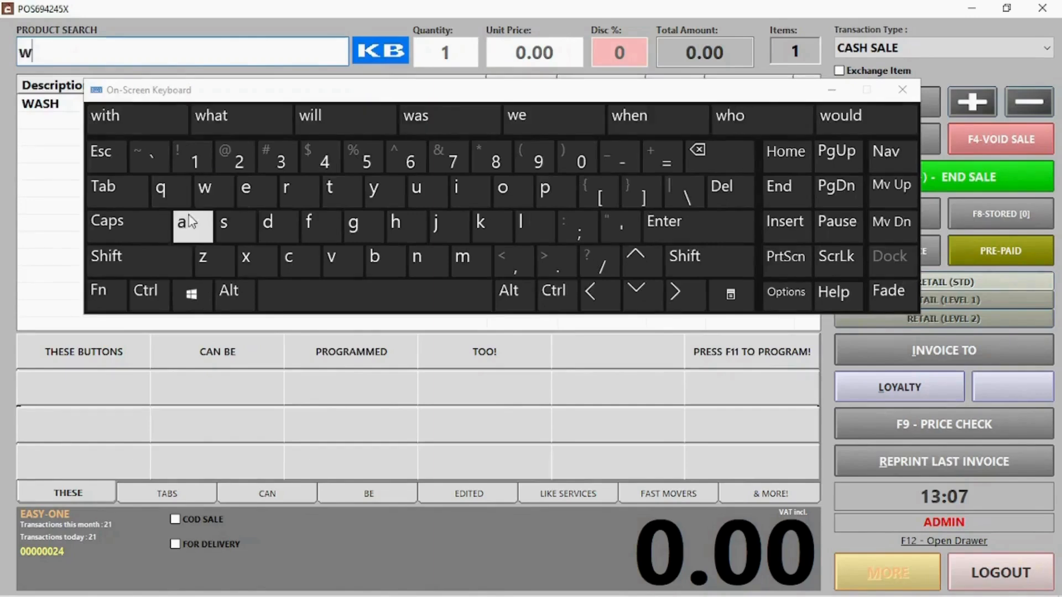
{"action": "left_click", "coordinate": [183, 221]}
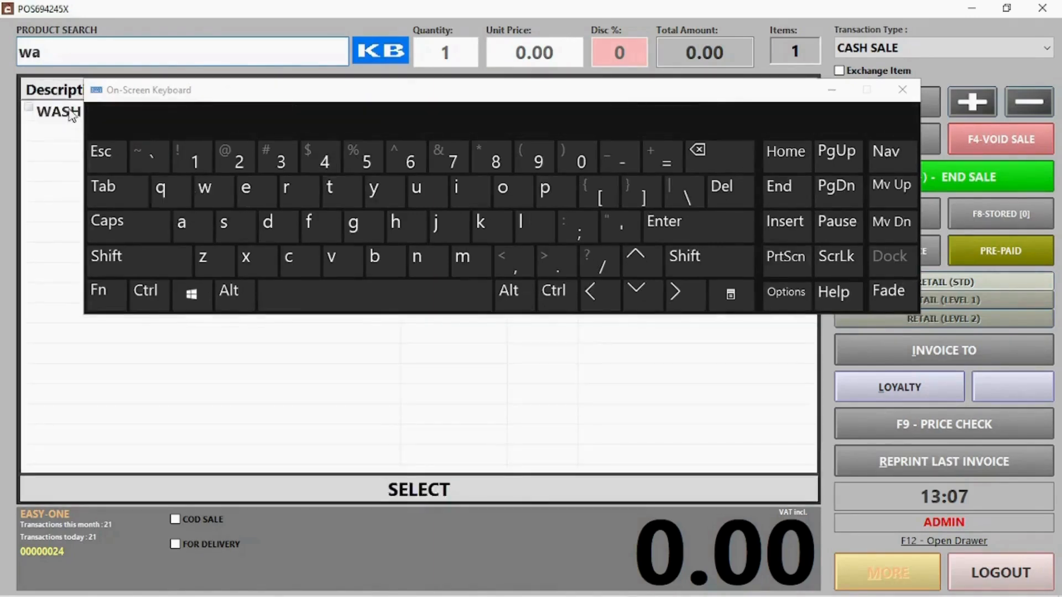
{"action": "double_click", "coordinate": [67, 111]}
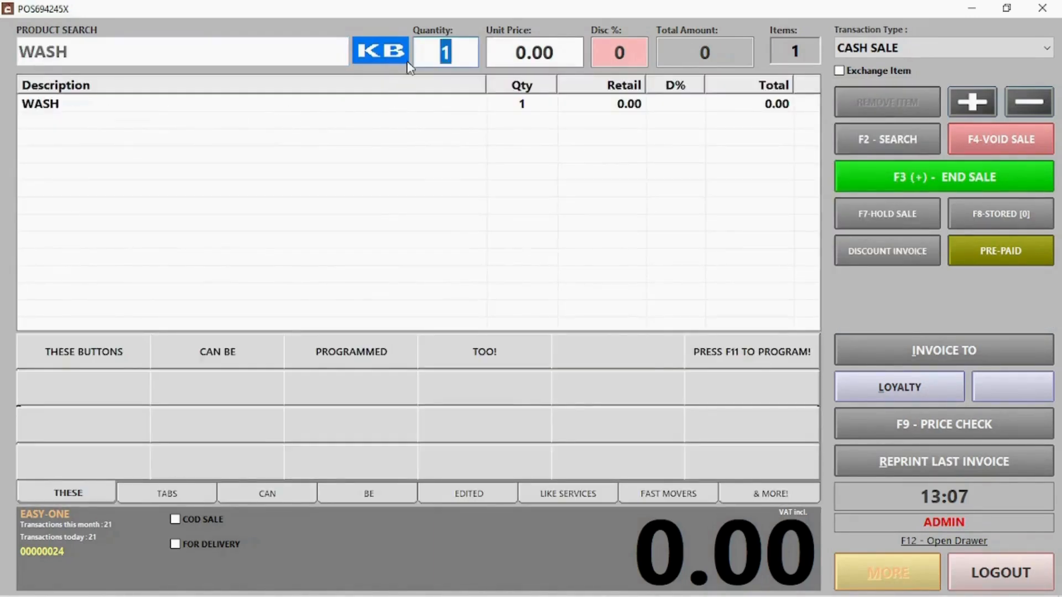
{"action": "key", "text": "Return"}
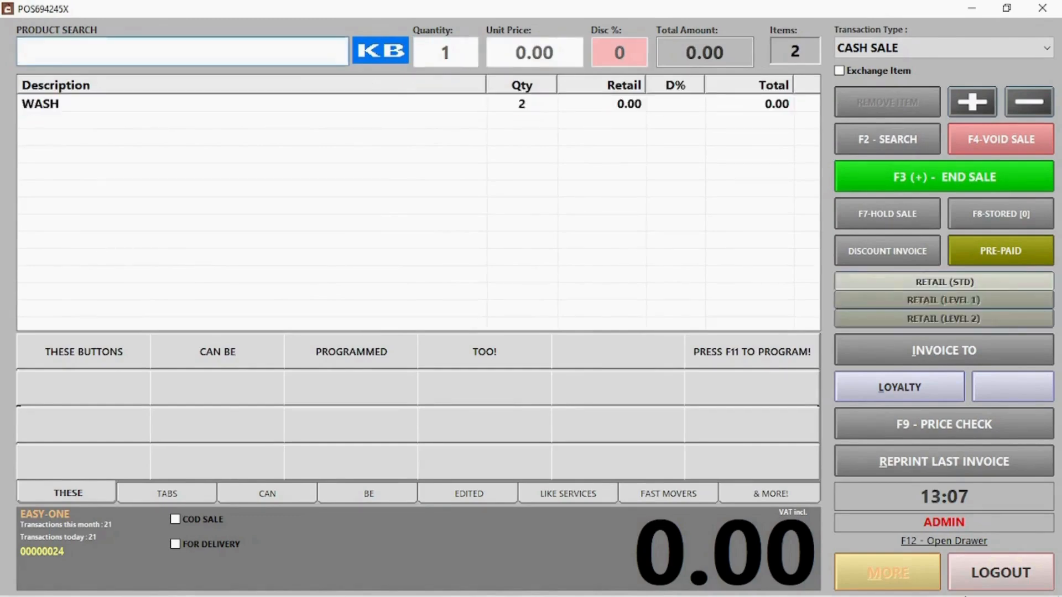
{"action": "left_click", "coordinate": [107, 46]}
- Add OMO to the sale twice by entering PLU 000006
{"action": "type", "text": "000006"}
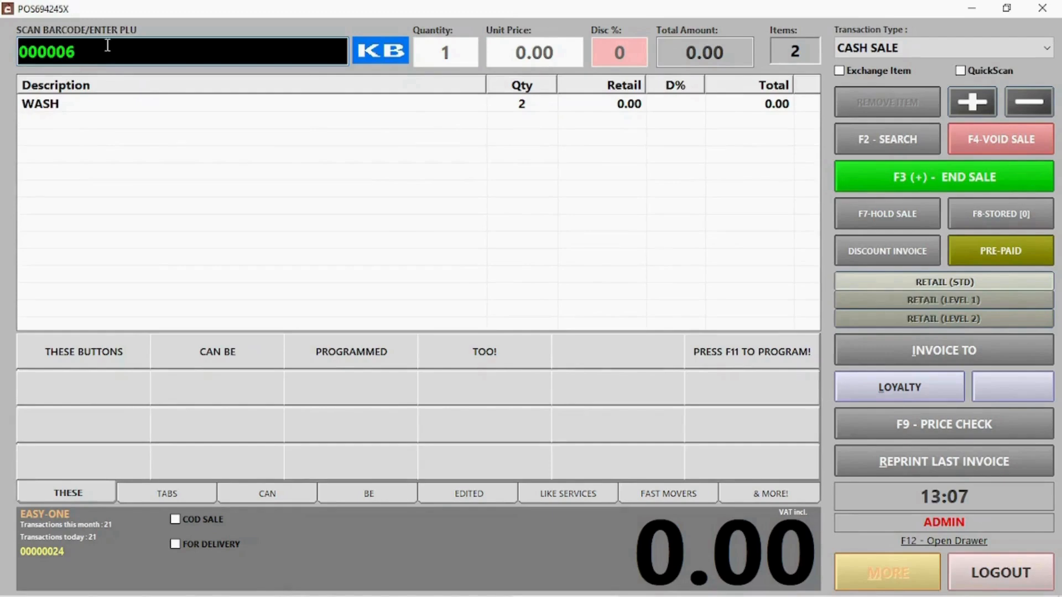
{"action": "key", "text": "Return"}
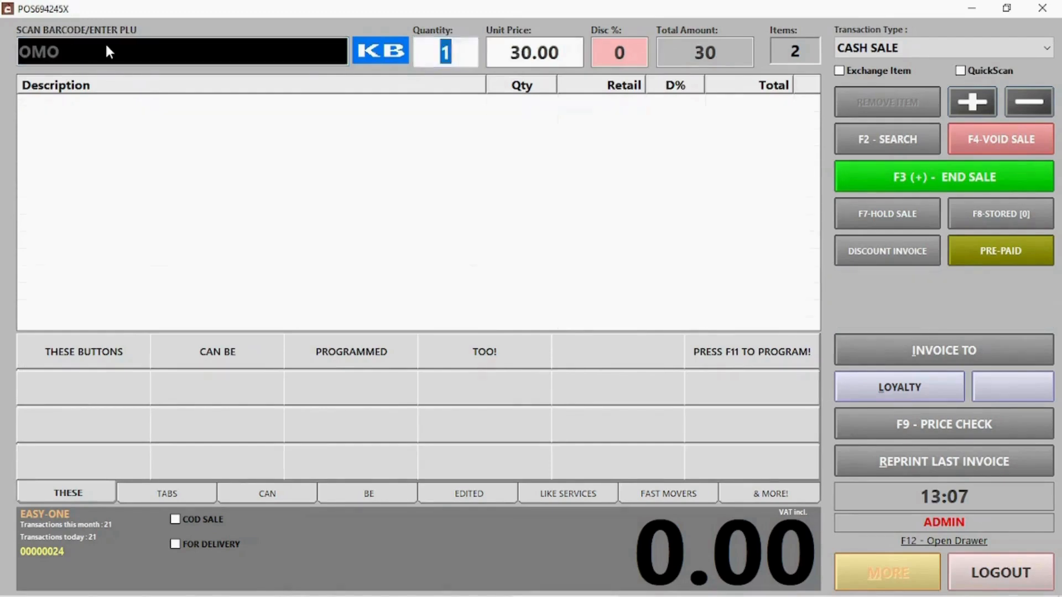
{"action": "key", "text": "Return"}
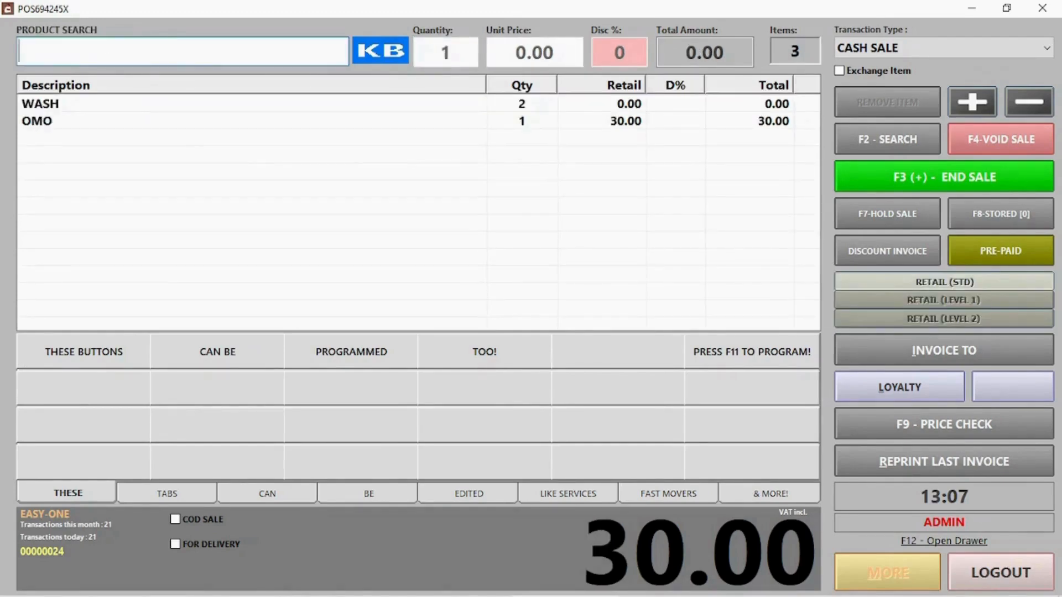
{"action": "left_click", "coordinate": [874, 142]}
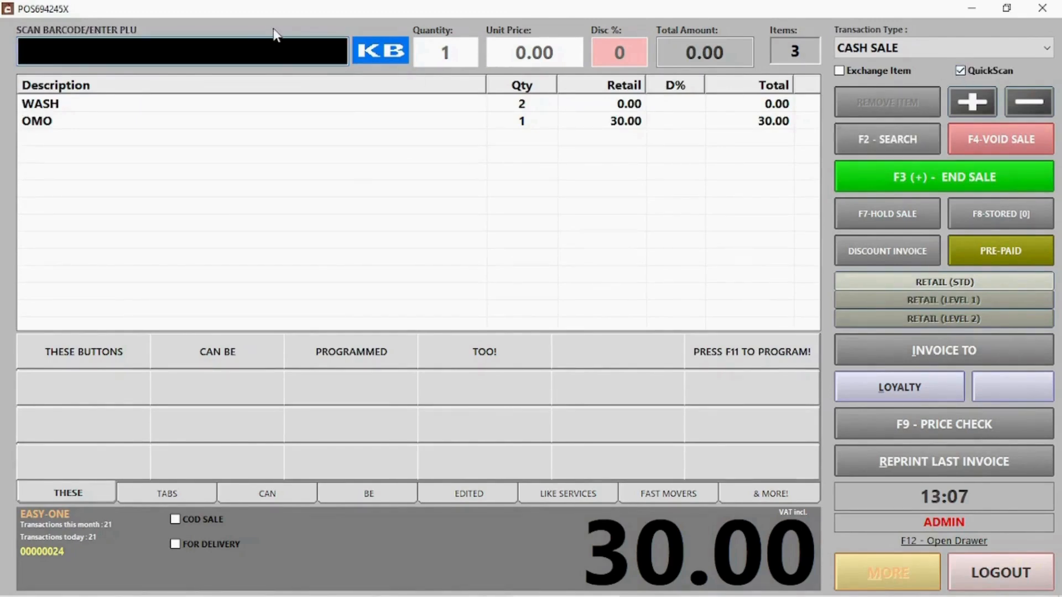
{"action": "left_click", "coordinate": [272, 50]}
{"action": "type", "text": "000006"}
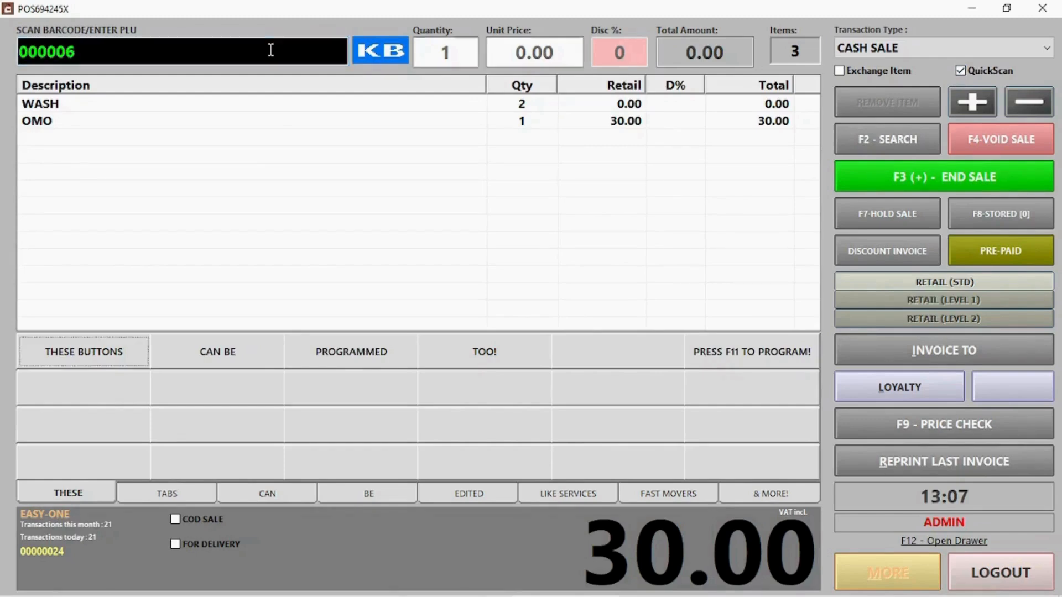
{"action": "key", "text": "Return"}
- Remove the WASH line, then raise and lower OMO's quantity, leaving it at 2
{"action": "left_click", "coordinate": [560, 207]}
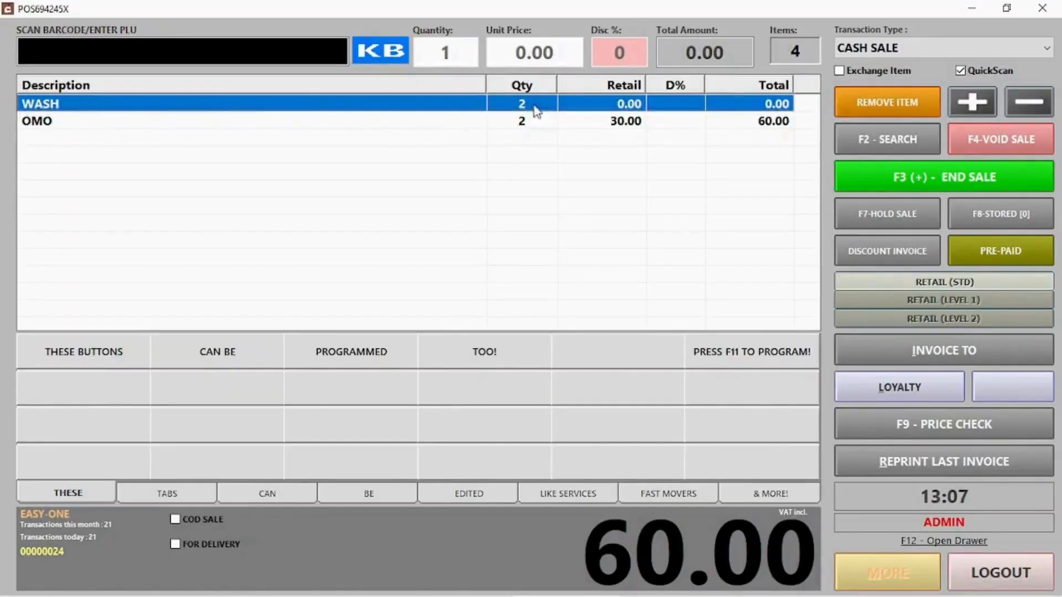
{"action": "left_click", "coordinate": [903, 101]}
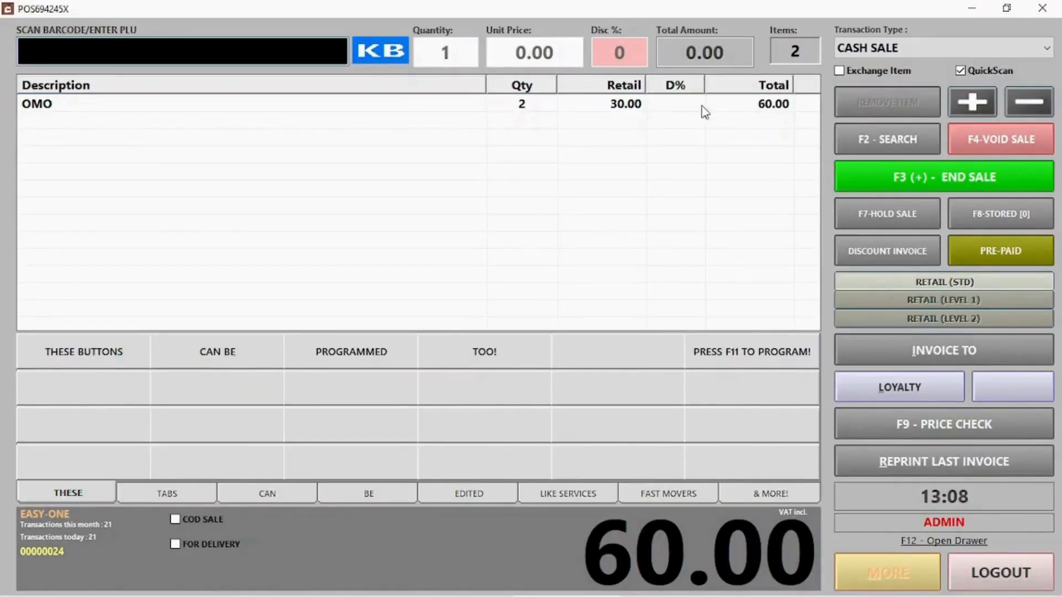
{"action": "left_click", "coordinate": [535, 110]}
{"action": "left_click", "coordinate": [961, 102]}
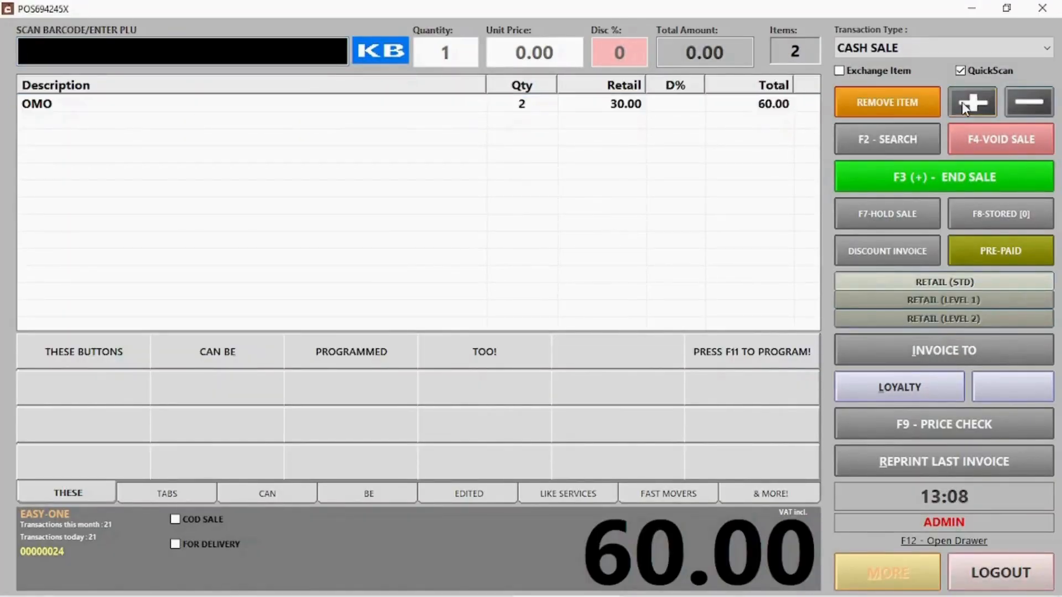
{"action": "left_click", "coordinate": [520, 108]}
{"action": "left_click", "coordinate": [1020, 110]}
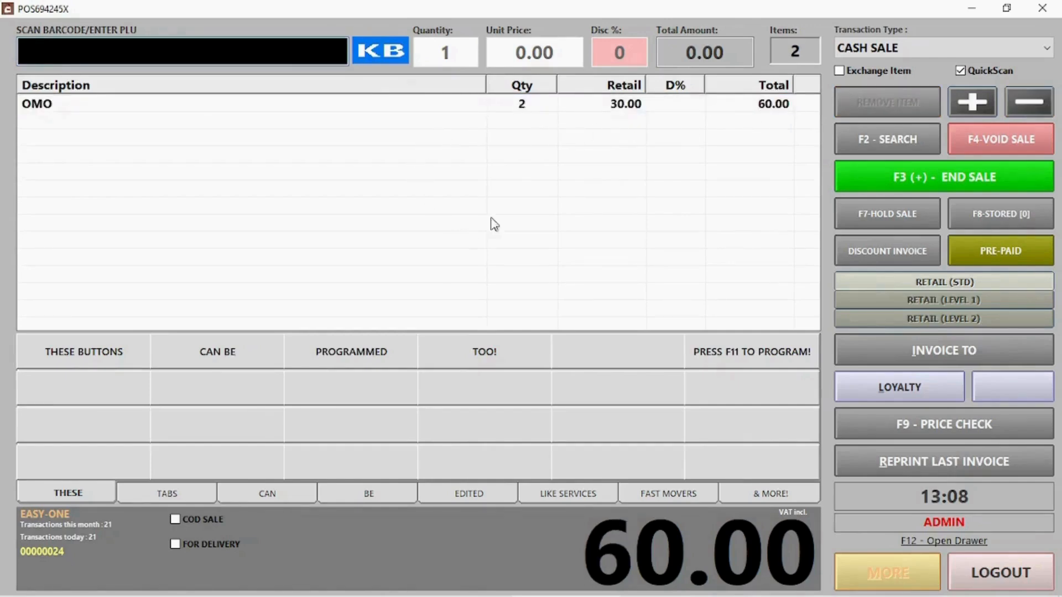
- Void the current sale and start a new one with one OMO via PLU 000006
{"action": "left_click", "coordinate": [999, 152]}
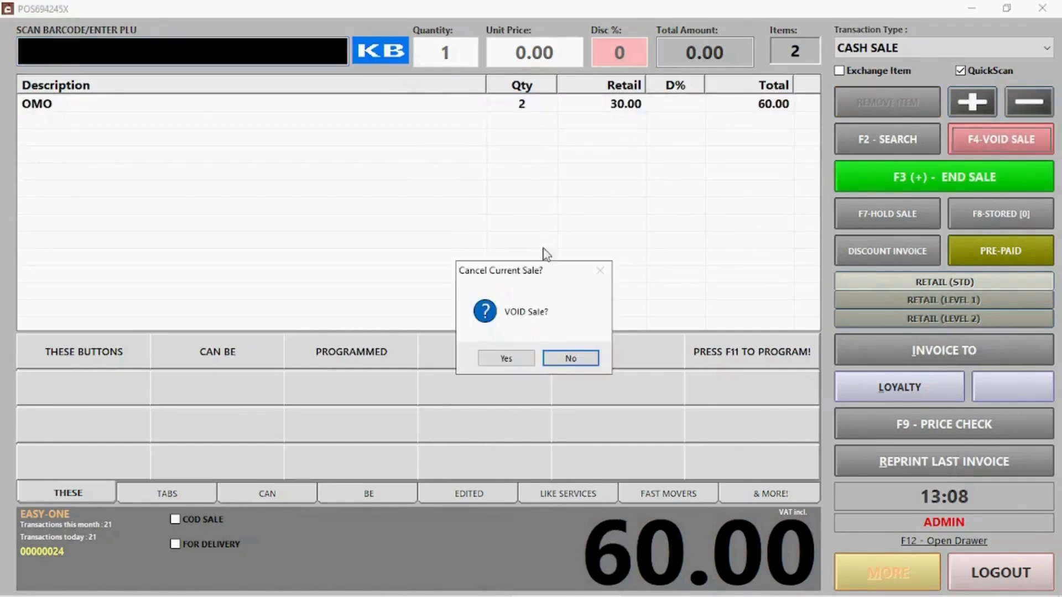
{"action": "left_click", "coordinate": [505, 359]}
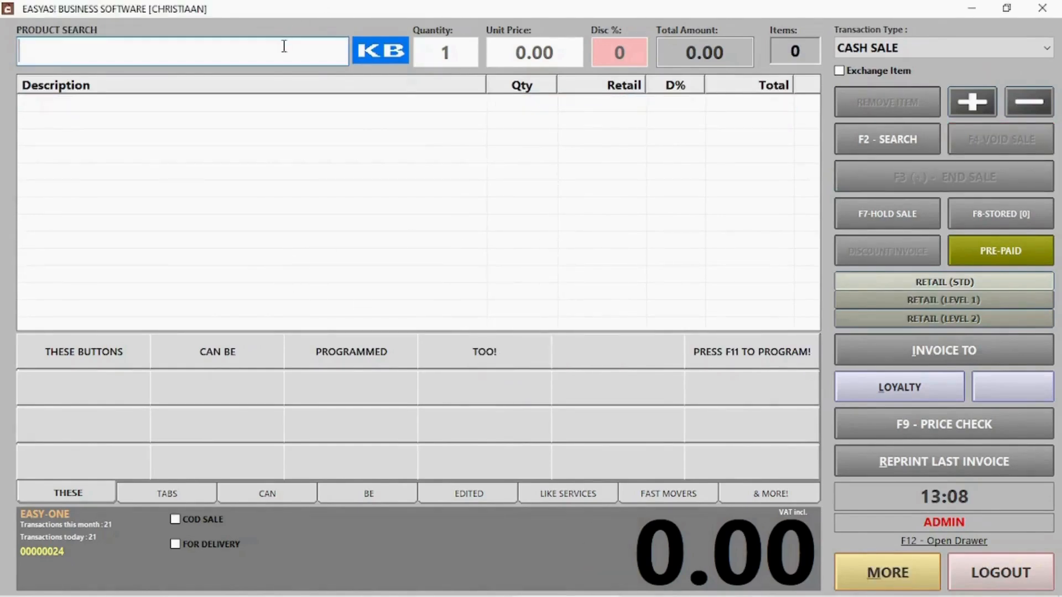
{"action": "left_click", "coordinate": [885, 135]}
{"action": "type", "text": "000006"}
{"action": "key", "text": "Return"}
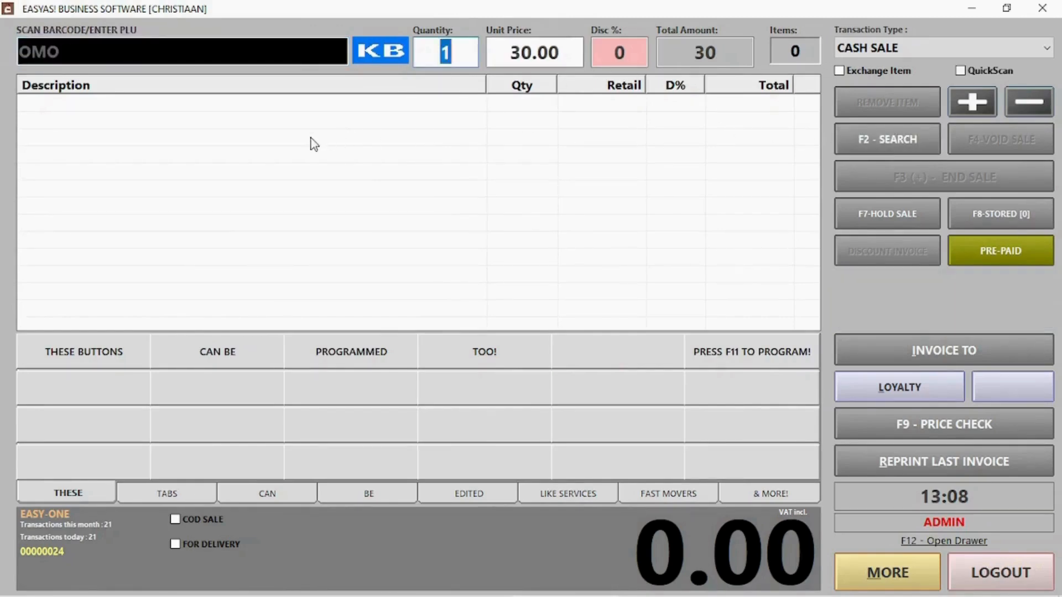
{"action": "key", "text": "Return"}
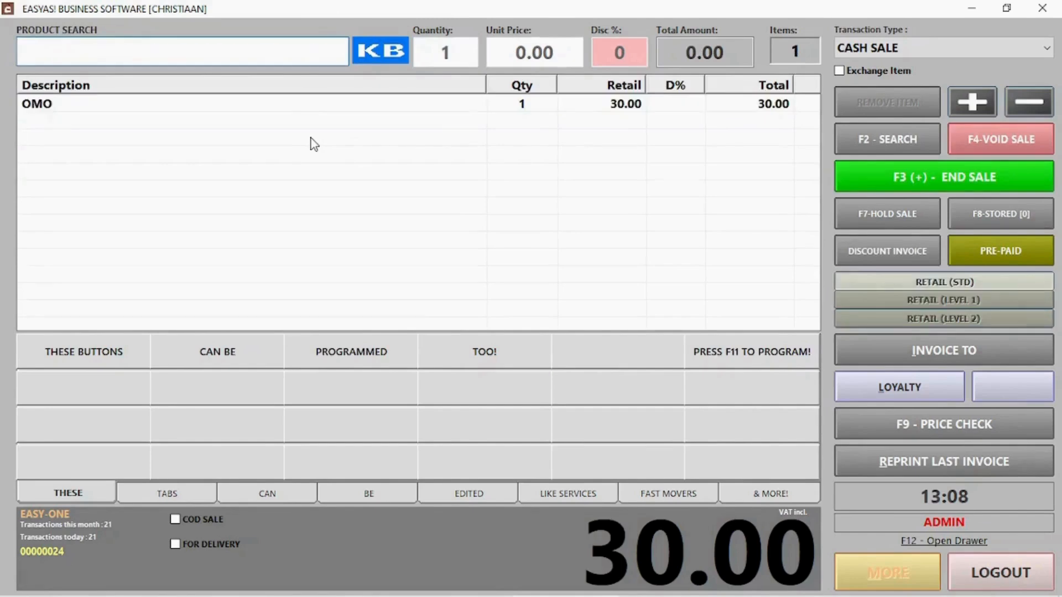
- Hold the 30.00 sale without a stub, then recall it from stored sales
{"action": "left_click", "coordinate": [896, 213]}
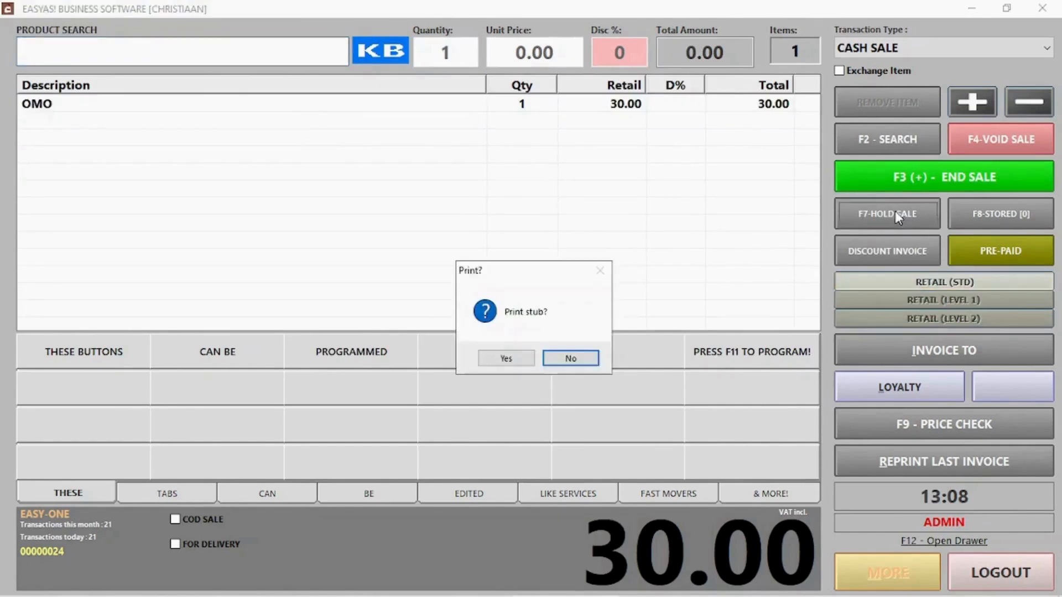
{"action": "left_click", "coordinate": [570, 359]}
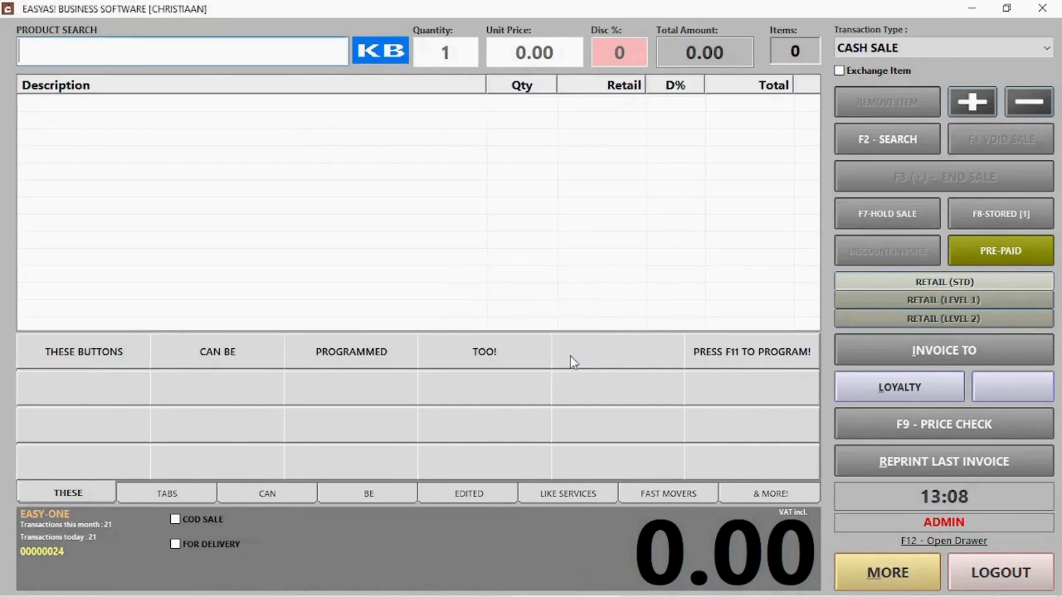
{"action": "left_click", "coordinate": [1007, 221]}
{"action": "left_click", "coordinate": [384, 190]}
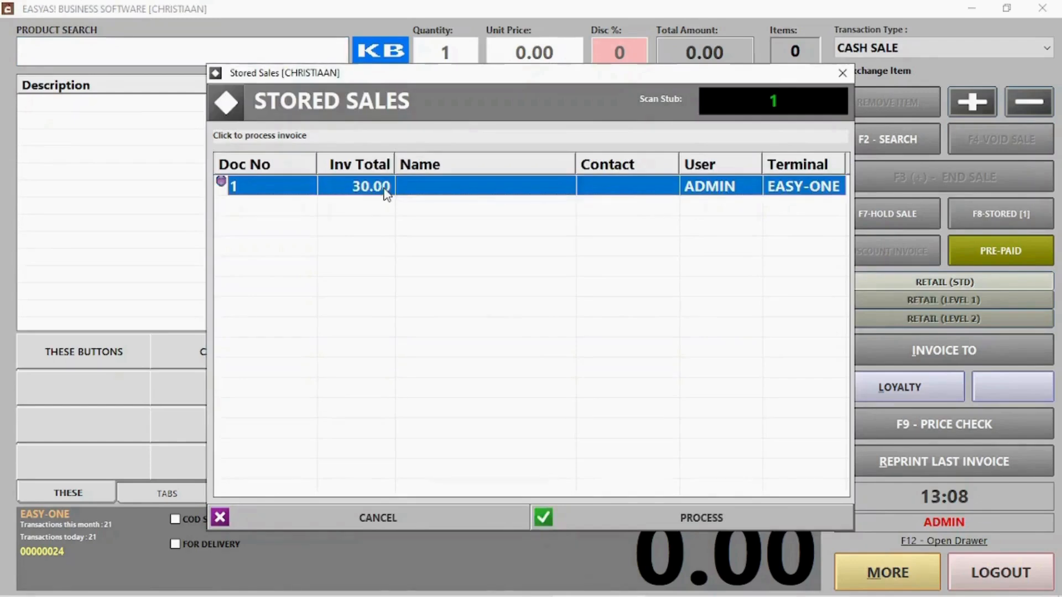
{"action": "left_click", "coordinate": [704, 515]}
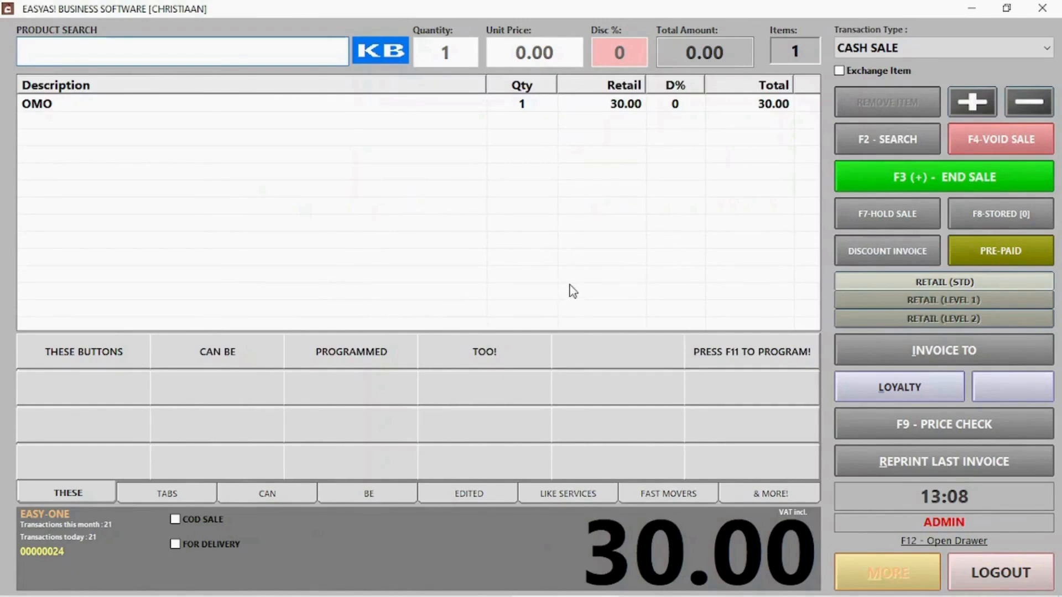
- Open payment for the 30.00 sale and move the amount across cash, card and EFT
{"action": "left_click", "coordinate": [1002, 178]}
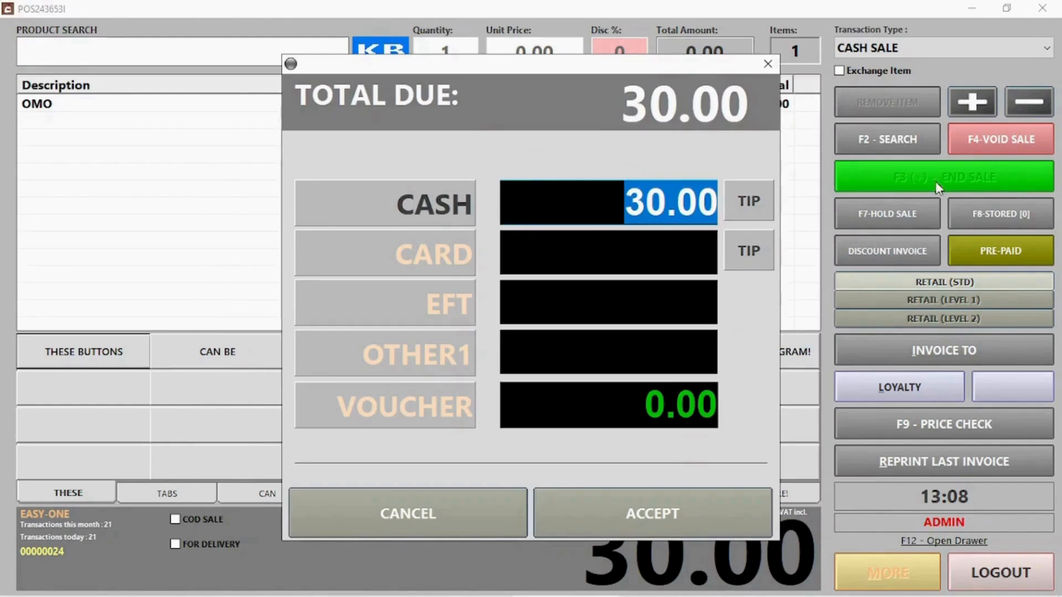
{"action": "left_click", "coordinate": [429, 203]}
{"action": "left_click", "coordinate": [441, 271]}
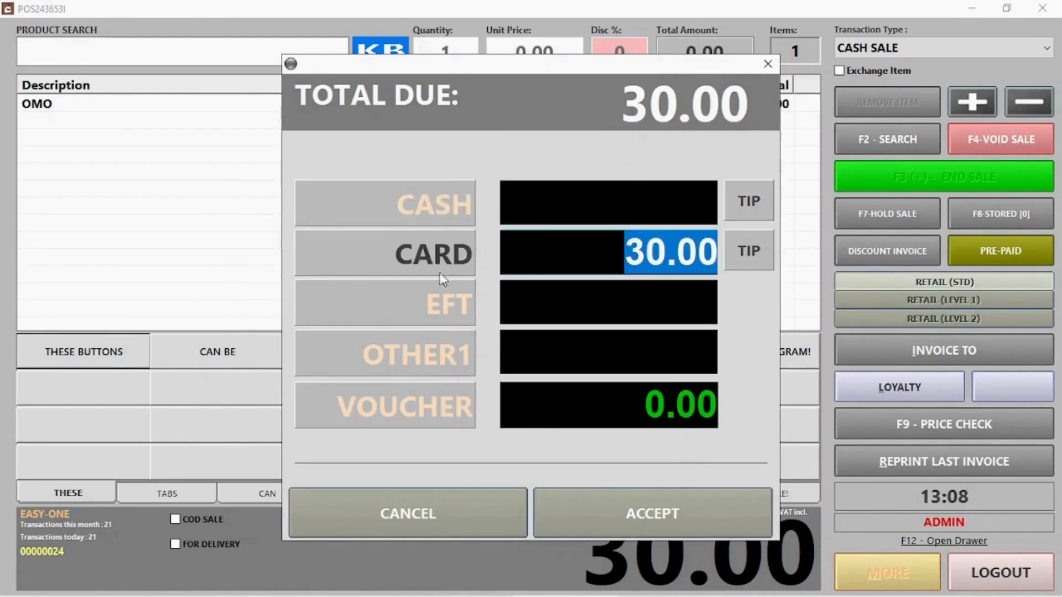
{"action": "left_click", "coordinate": [446, 304]}
- Rename the OTHER1 payment type's description to 'Can change'
{"action": "right_click", "coordinate": [427, 358]}
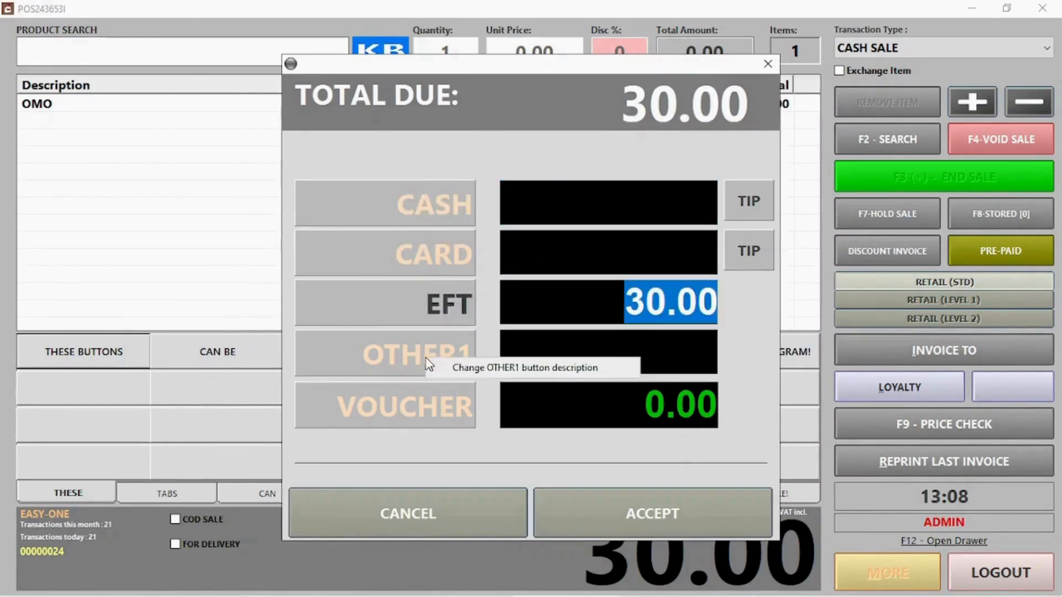
{"action": "left_click", "coordinate": [459, 369]}
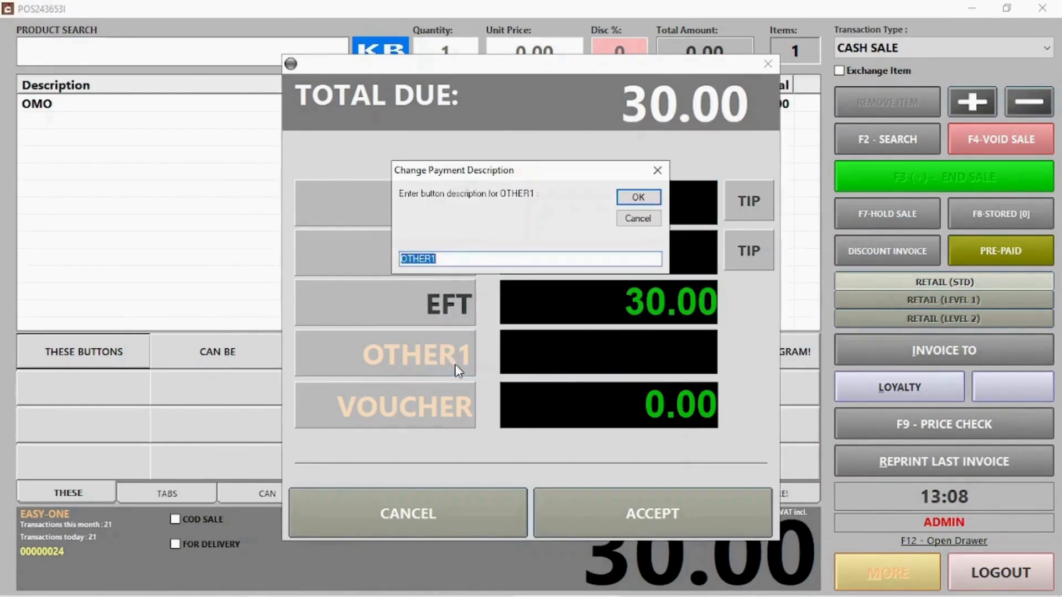
{"action": "left_click", "coordinate": [457, 258]}
{"action": "left_click_drag", "start_coordinate": [456, 256], "coordinate": [355, 262]}
{"action": "left_click_drag", "start_coordinate": [480, 177], "coordinate": [515, 97]}
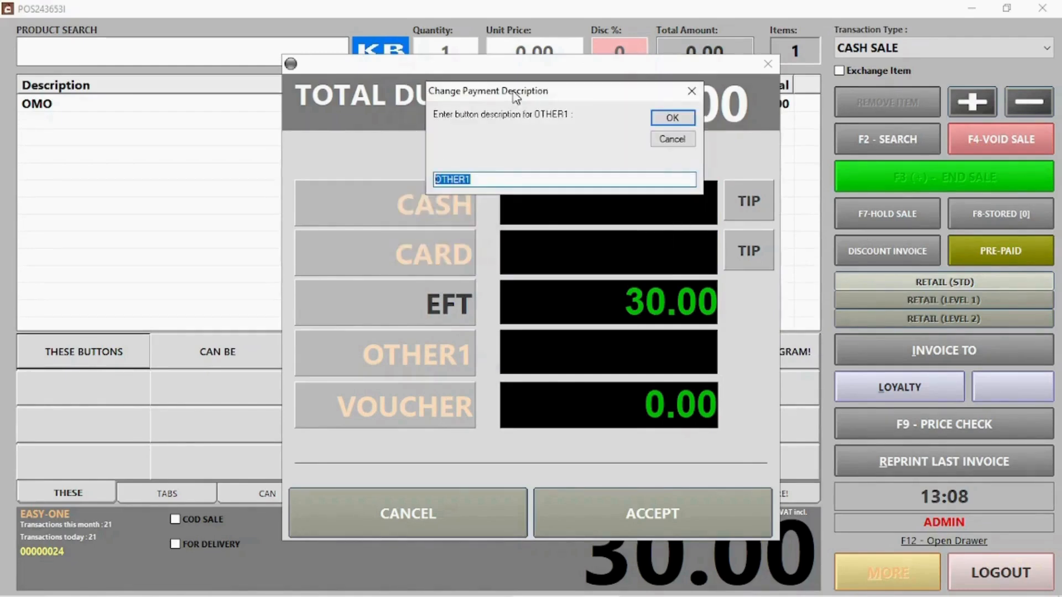
{"action": "type", "text": "AN"}
{"action": "key", "text": "BackSpace"}
{"action": "key", "text": "BackSpace"}
{"action": "key", "text": "BackSpace"}
{"action": "key", "text": "Return"}
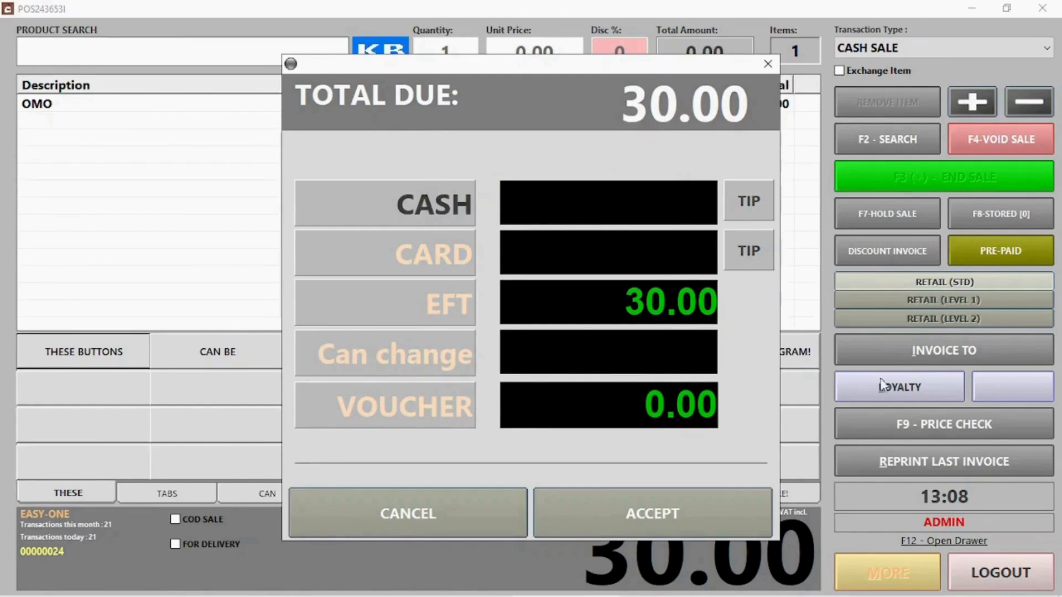
- Pay 40.00 cash, keep the 10.00 overpayment as a tip, and start the next transaction
{"action": "left_click", "coordinate": [742, 206]}
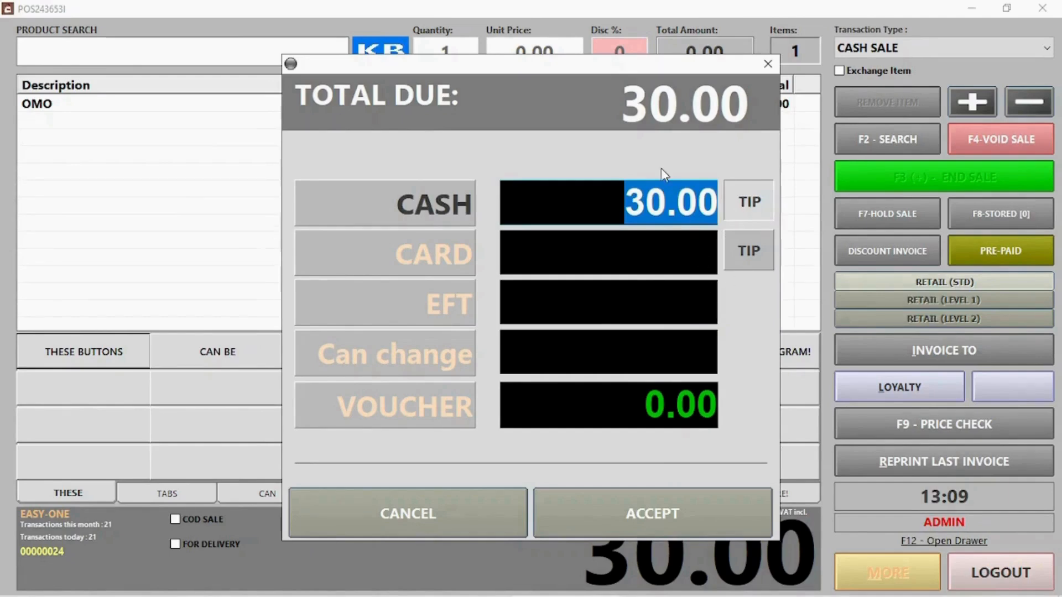
{"action": "type", "text": "40"}
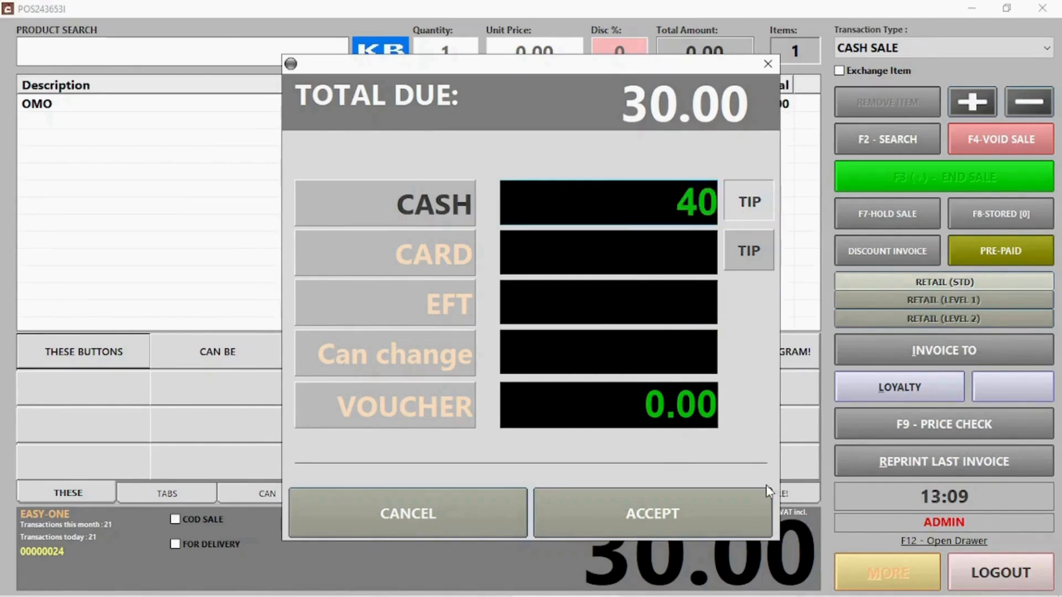
{"action": "left_click", "coordinate": [695, 513]}
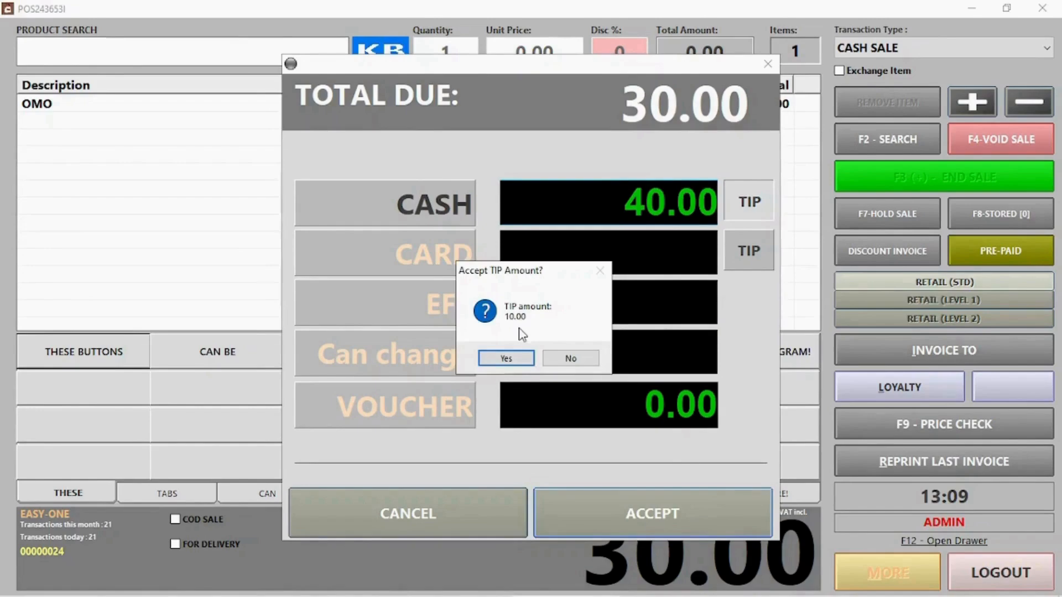
{"action": "left_click", "coordinate": [512, 360]}
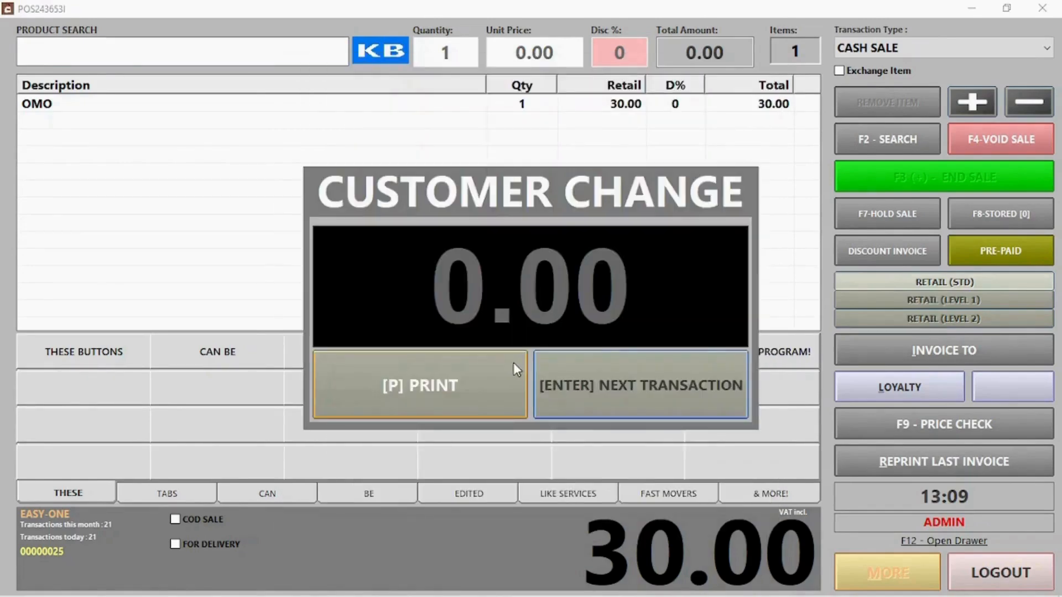
{"action": "left_click", "coordinate": [638, 384]}
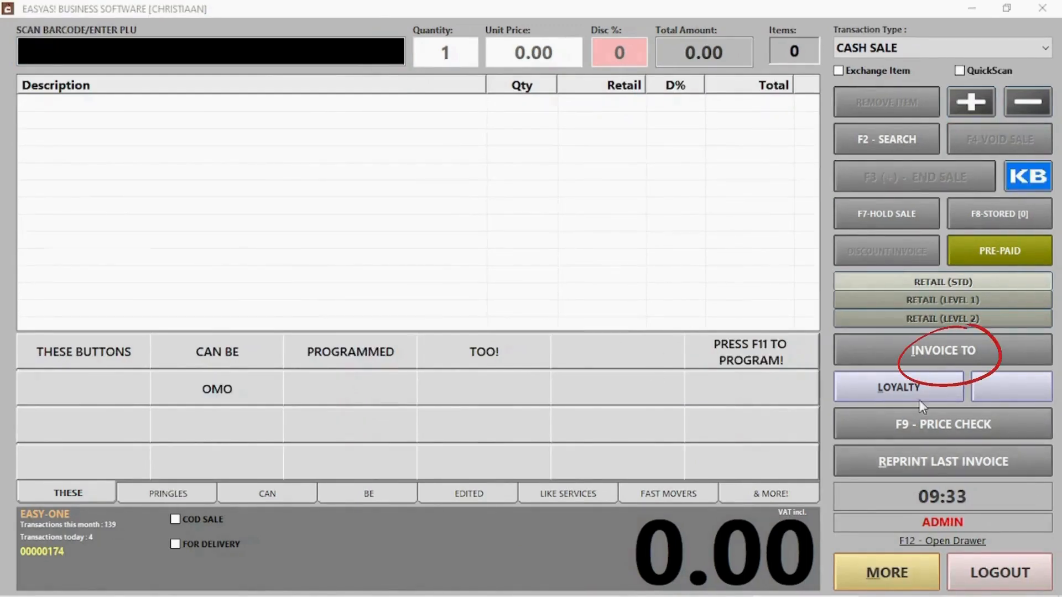
- Invoice the sale to a client found by name and add their 82.00 account balance
{"action": "left_click", "coordinate": [929, 351]}
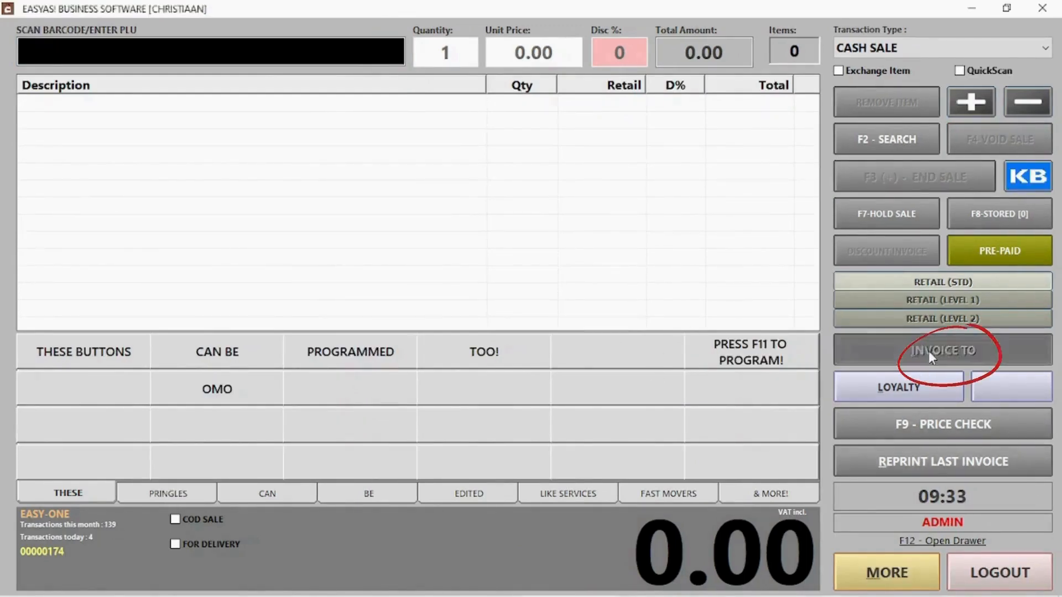
{"action": "left_click", "coordinate": [929, 351]}
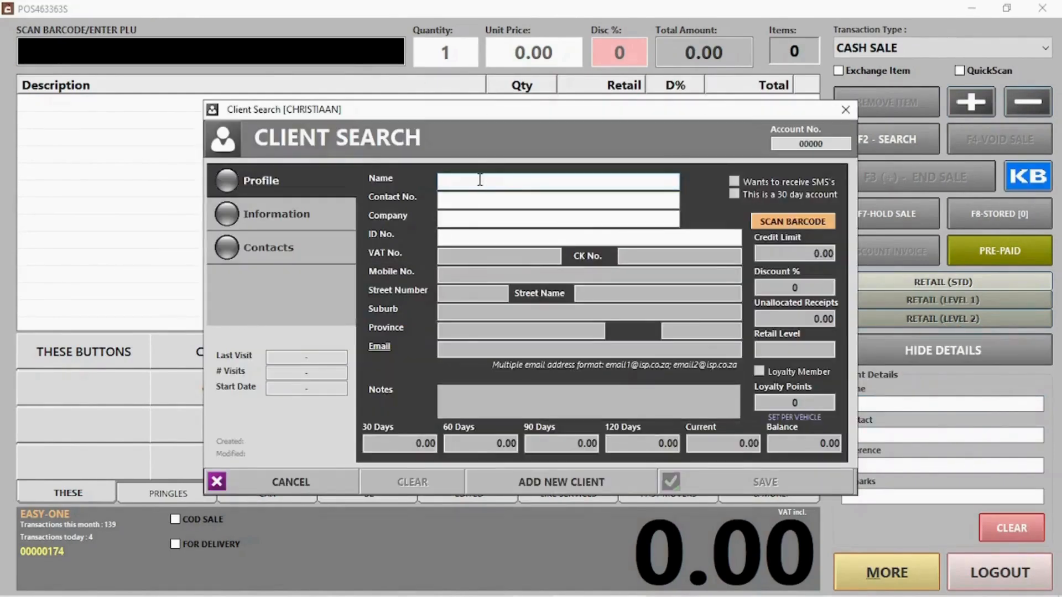
{"action": "type", "text": "ja"}
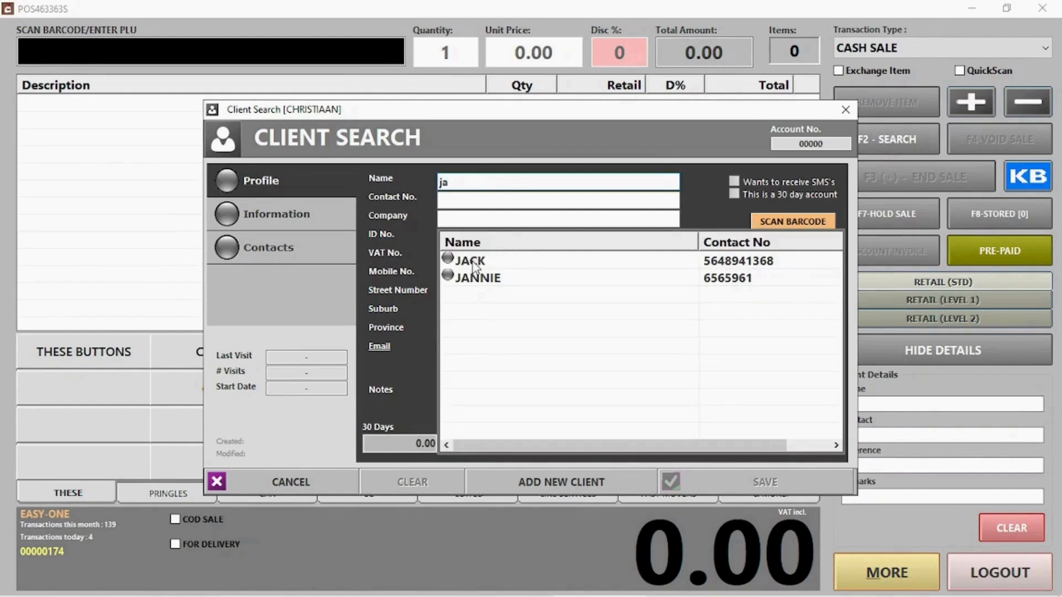
{"action": "double_click", "coordinate": [473, 265]}
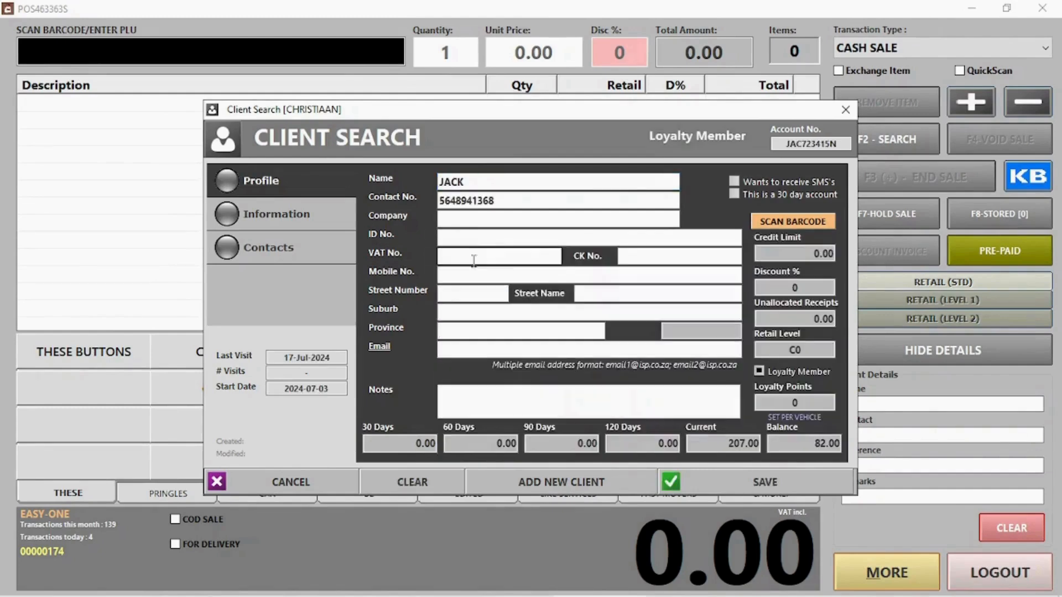
{"action": "left_click", "coordinate": [744, 490]}
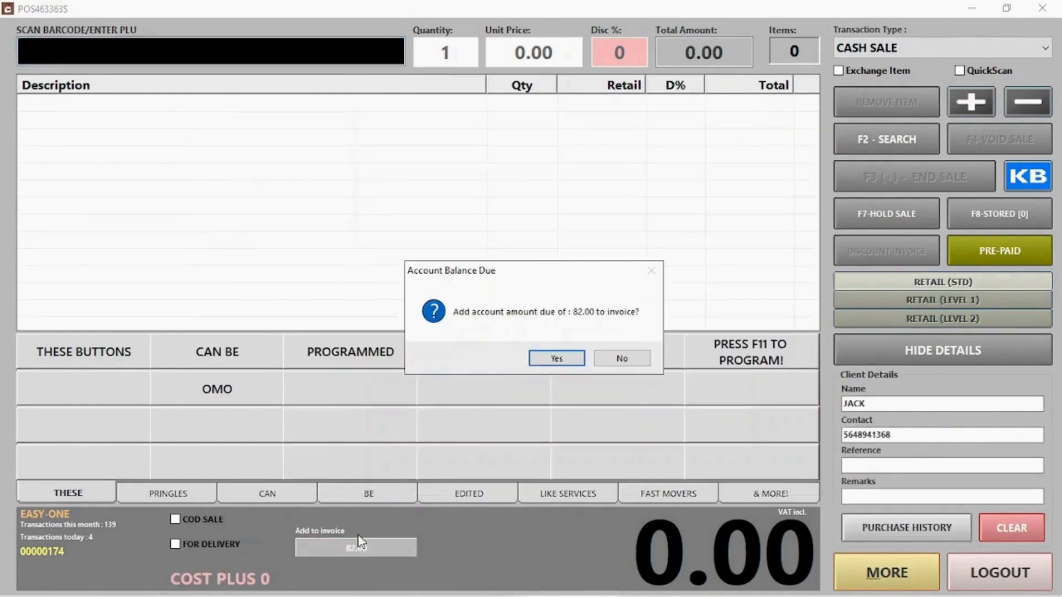
{"action": "left_click", "coordinate": [548, 359]}
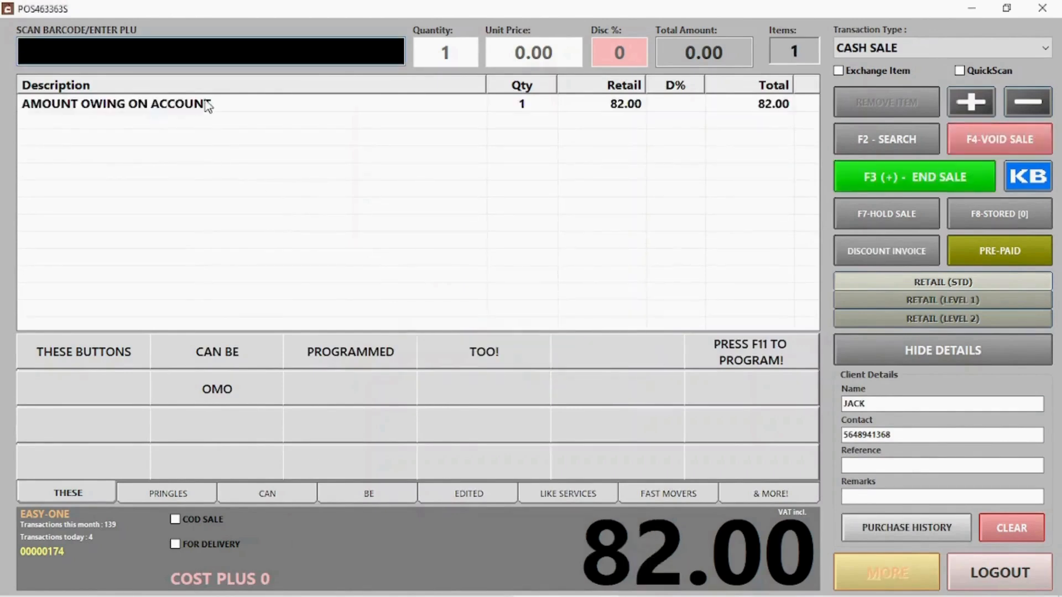
- End the sale and accept the 82.00 cash payment
{"action": "left_click", "coordinate": [878, 185]}
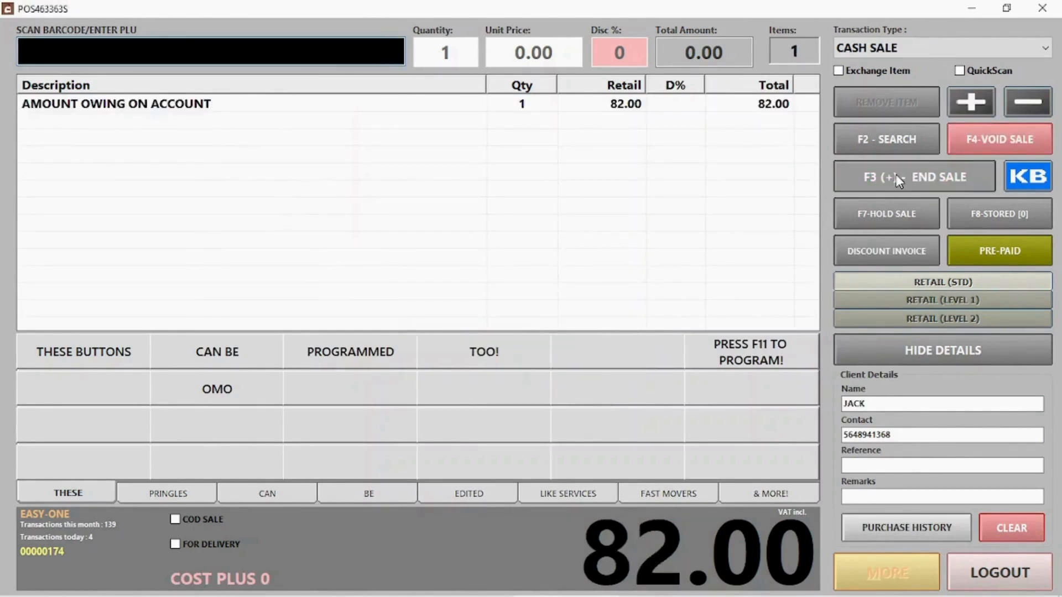
{"action": "left_click", "coordinate": [890, 181]}
{"action": "left_click", "coordinate": [643, 513]}
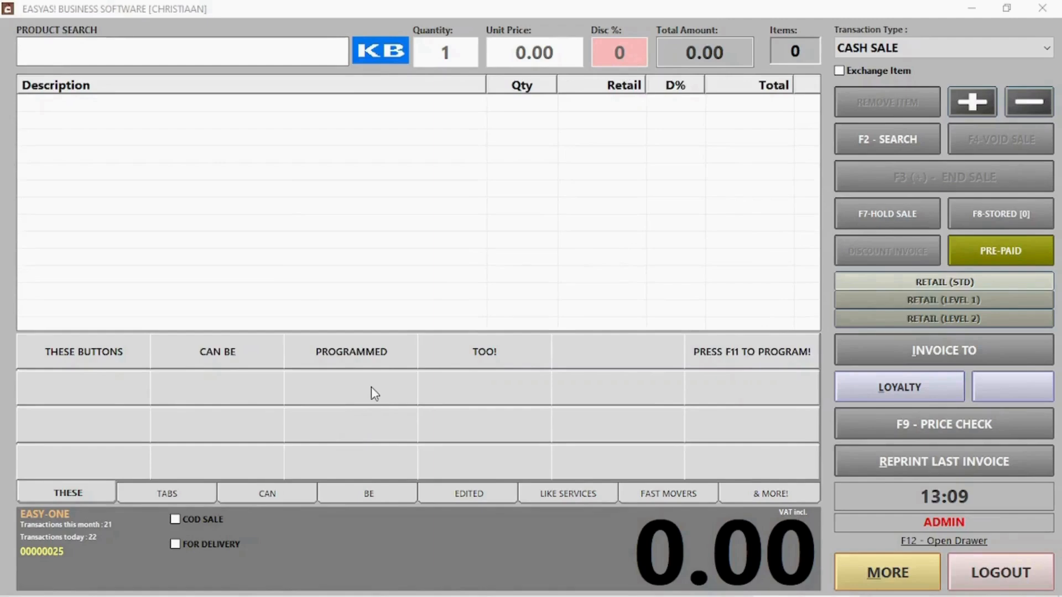
- In button-edit mode, assign WASH to the first empty quick button by searching 'was'
{"action": "left_click", "coordinate": [402, 254]}
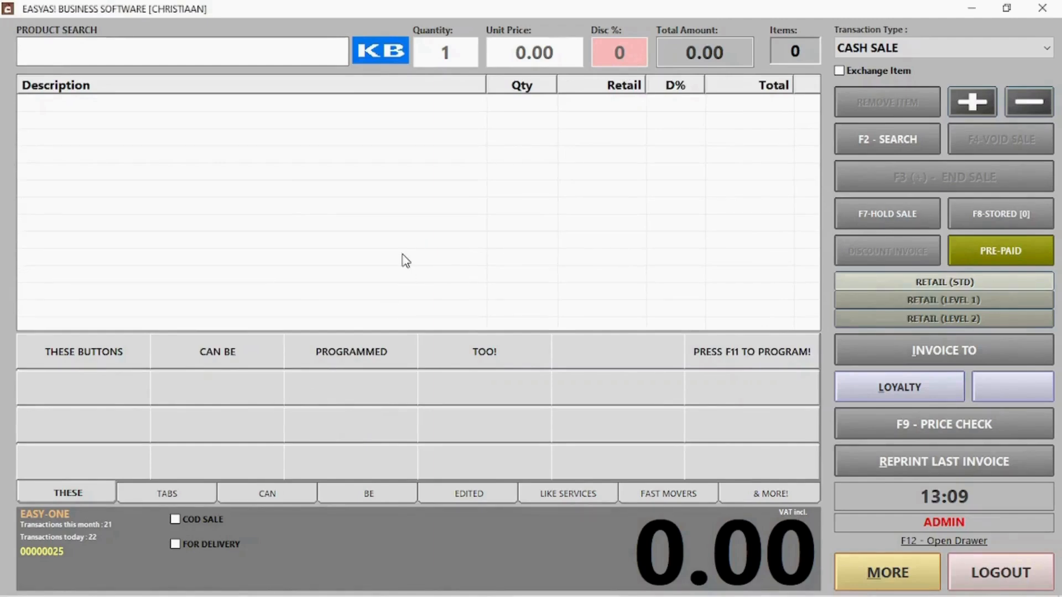
{"action": "key", "text": "F11"}
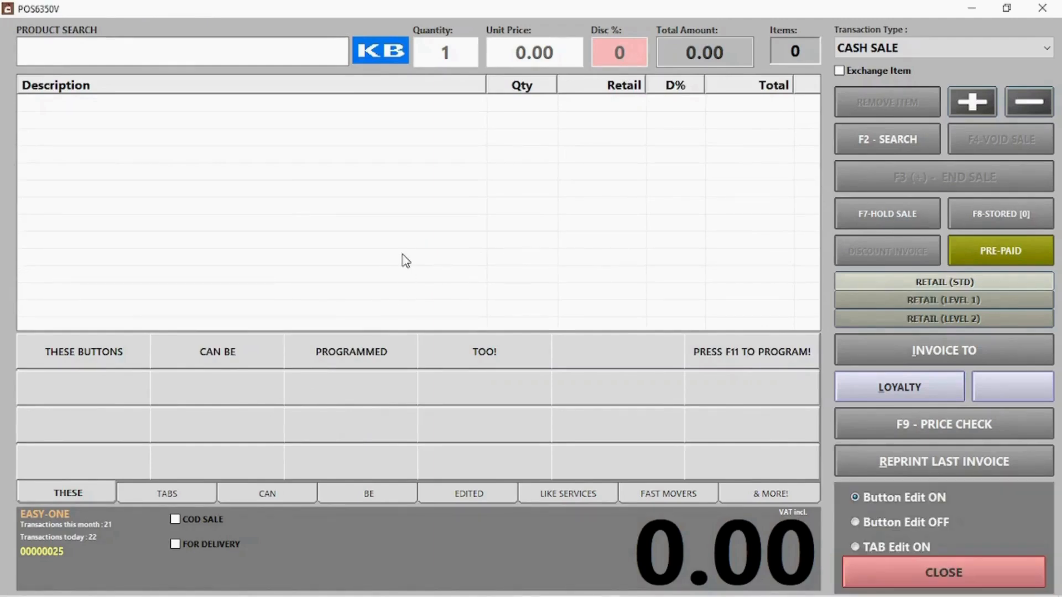
{"action": "left_click", "coordinate": [128, 380]}
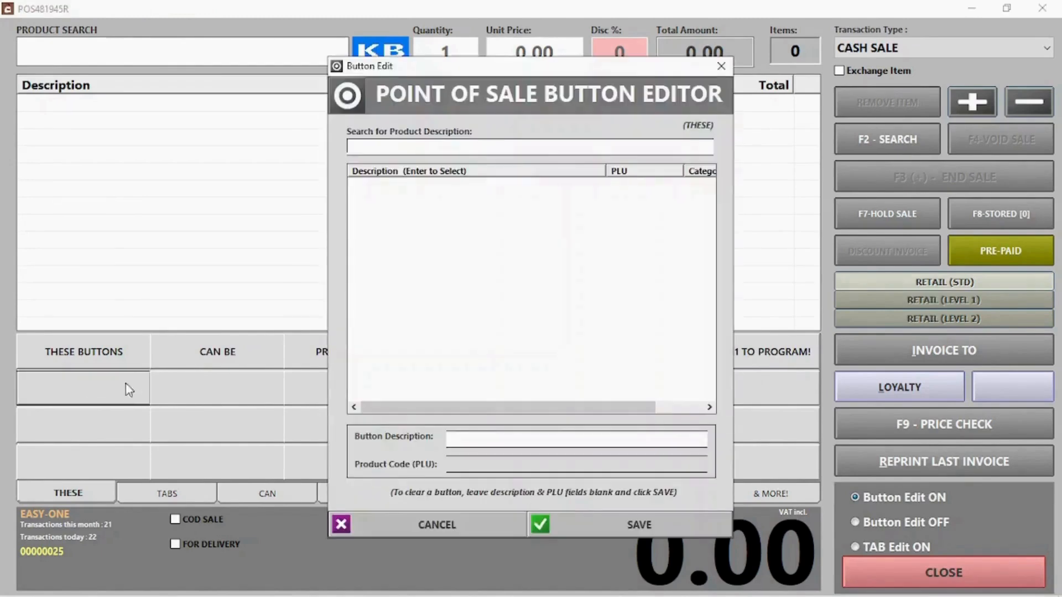
{"action": "left_click", "coordinate": [547, 146]}
{"action": "type", "text": "was"}
{"action": "double_click", "coordinate": [361, 189]}
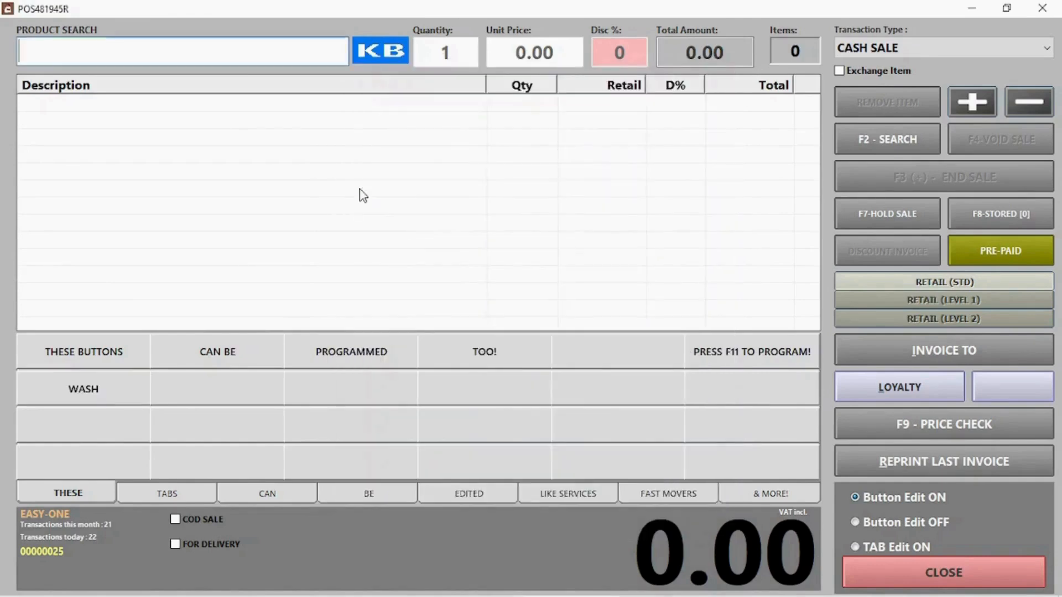
- Assign PRINGLES S&V to the next empty quick button by searching 'pr'
{"action": "left_click", "coordinate": [255, 390]}
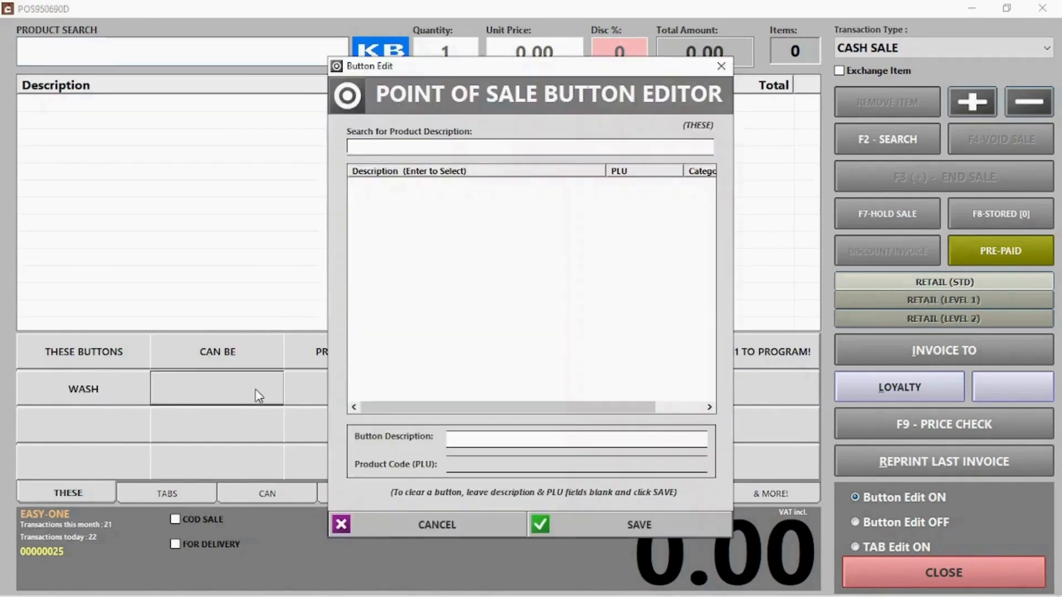
{"action": "left_click", "coordinate": [418, 145]}
{"action": "type", "text": "pr"}
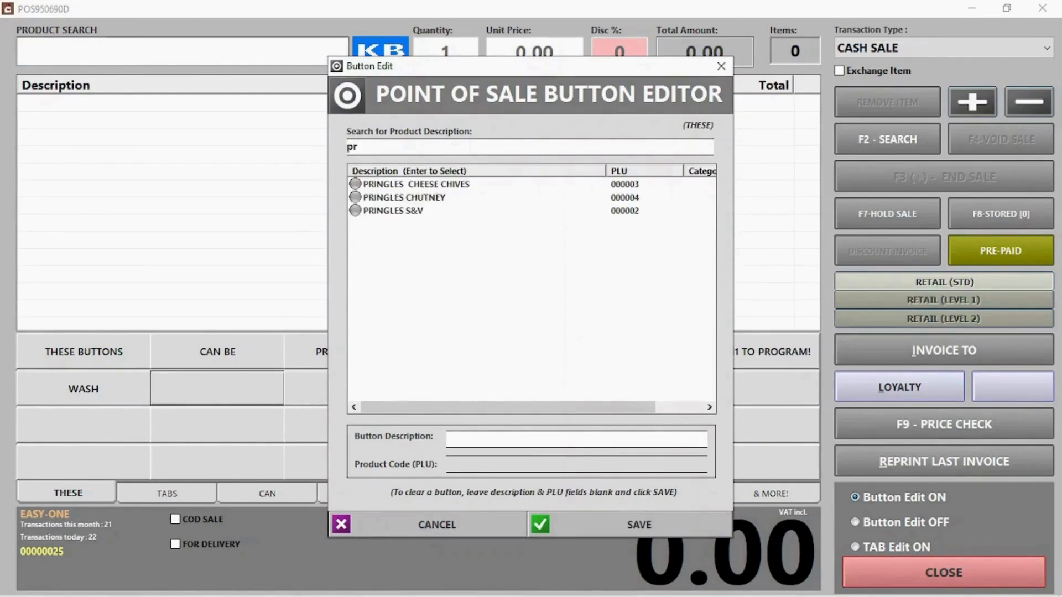
{"action": "double_click", "coordinate": [420, 212]}
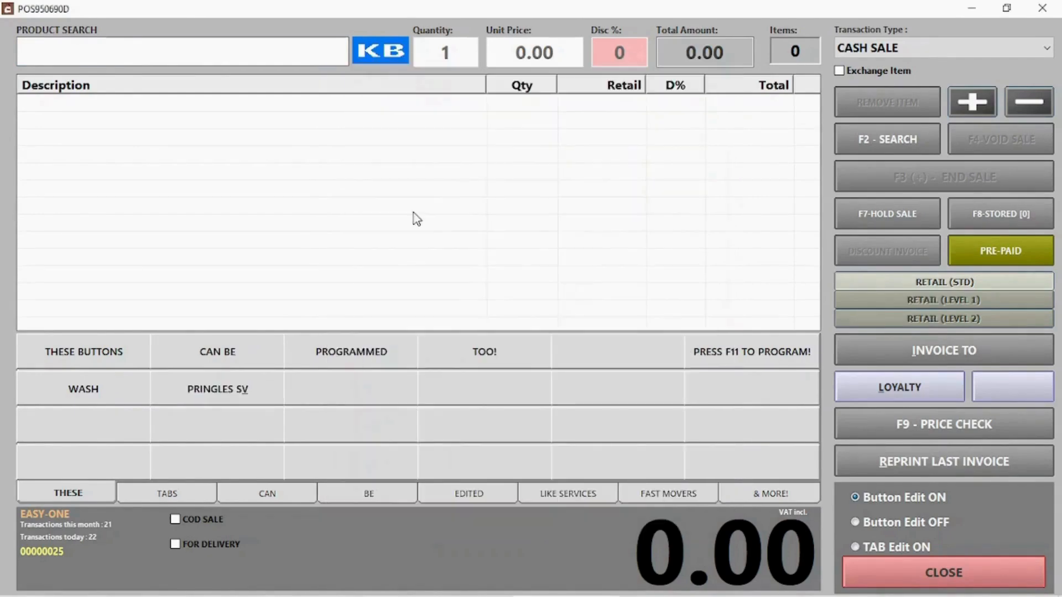
{"action": "left_click", "coordinate": [887, 549]}
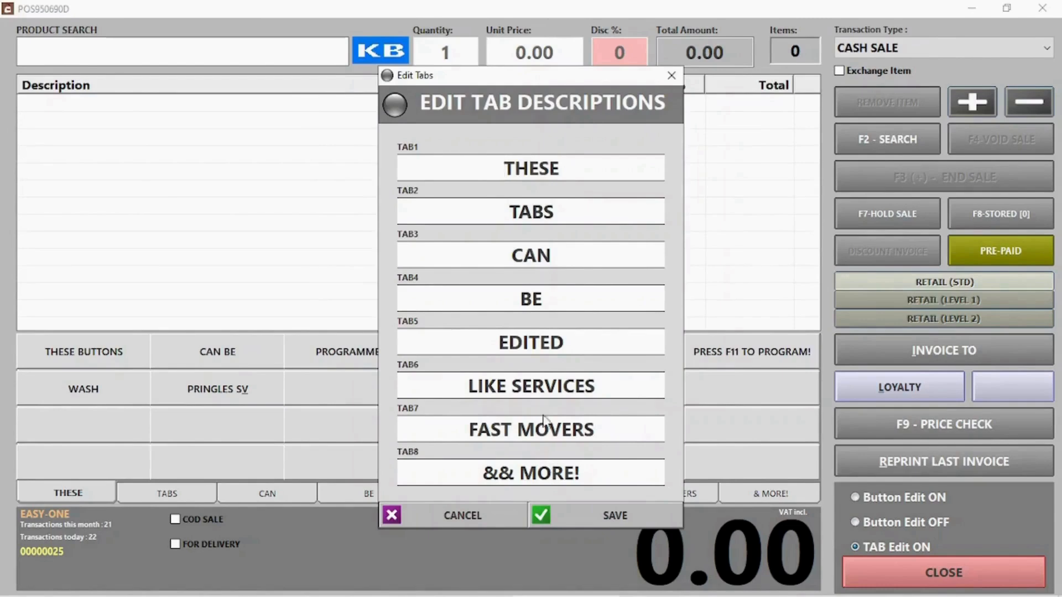
- Overwrite the second tab's name TABS with 'Pringles' and save the tabs
{"action": "left_click", "coordinate": [410, 217]}
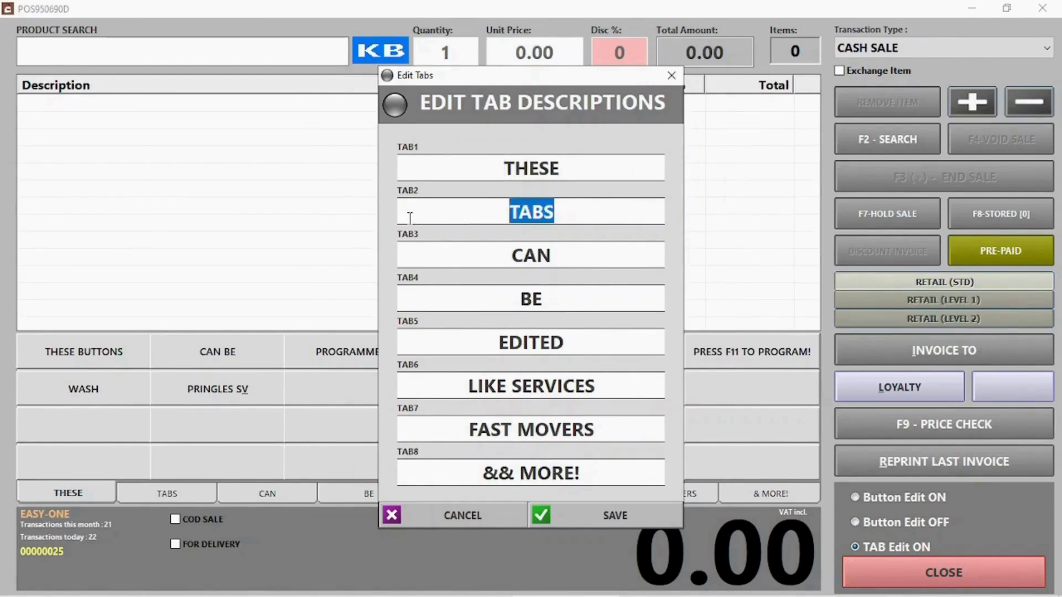
{"action": "type", "text": "Pringles"}
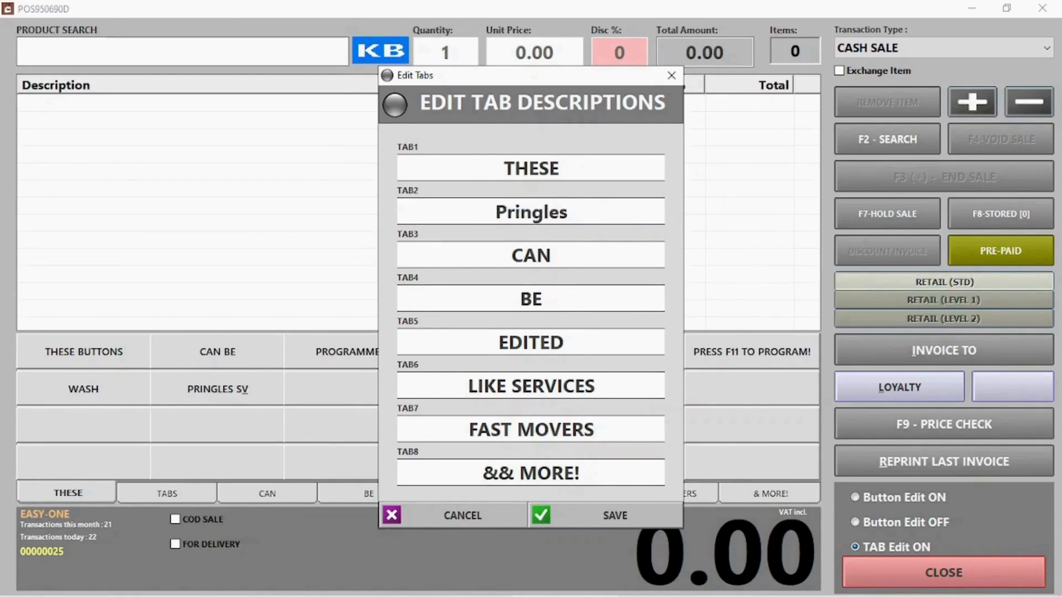
{"action": "left_click", "coordinate": [620, 514]}
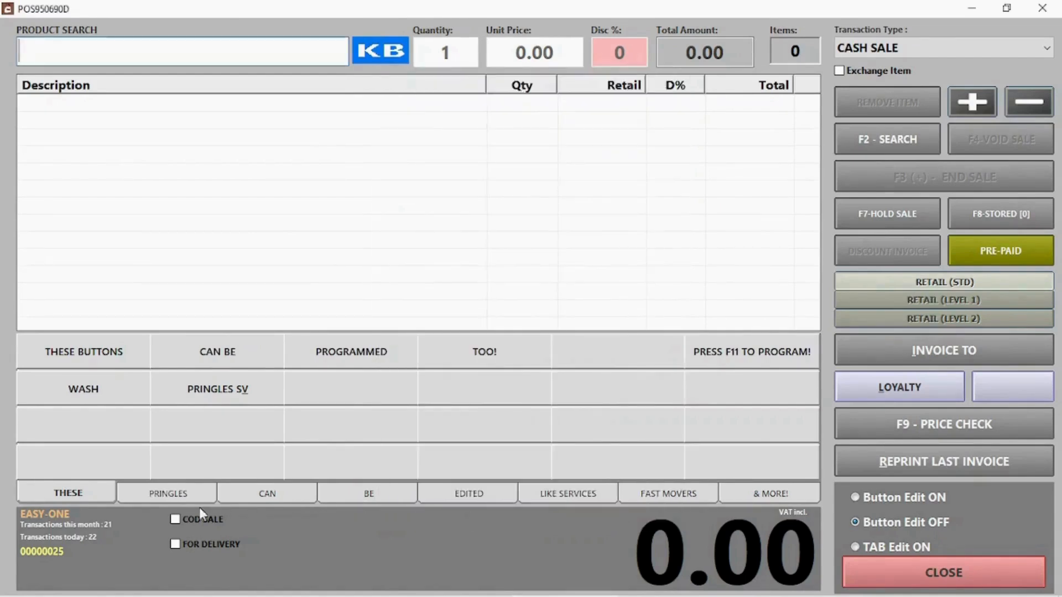
- On the PRINGLES tab, re-enable button editing and assign PRINGLES CHEESE CHIVES to the first button
{"action": "left_click", "coordinate": [171, 495]}
{"action": "left_click", "coordinate": [95, 358]}
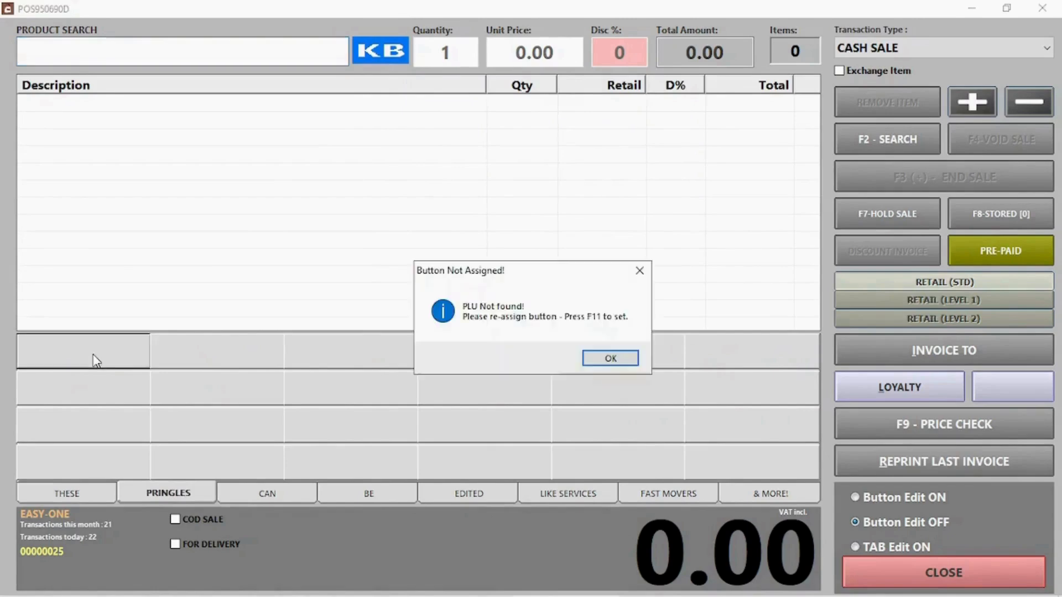
{"action": "left_click", "coordinate": [621, 359]}
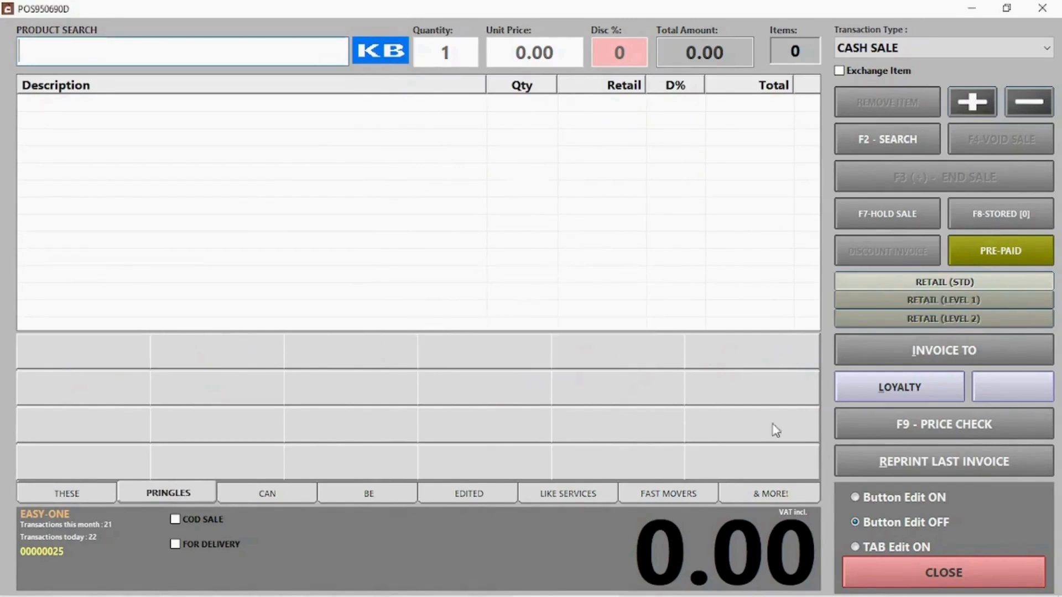
{"action": "left_click", "coordinate": [924, 498]}
{"action": "left_click", "coordinate": [97, 357]}
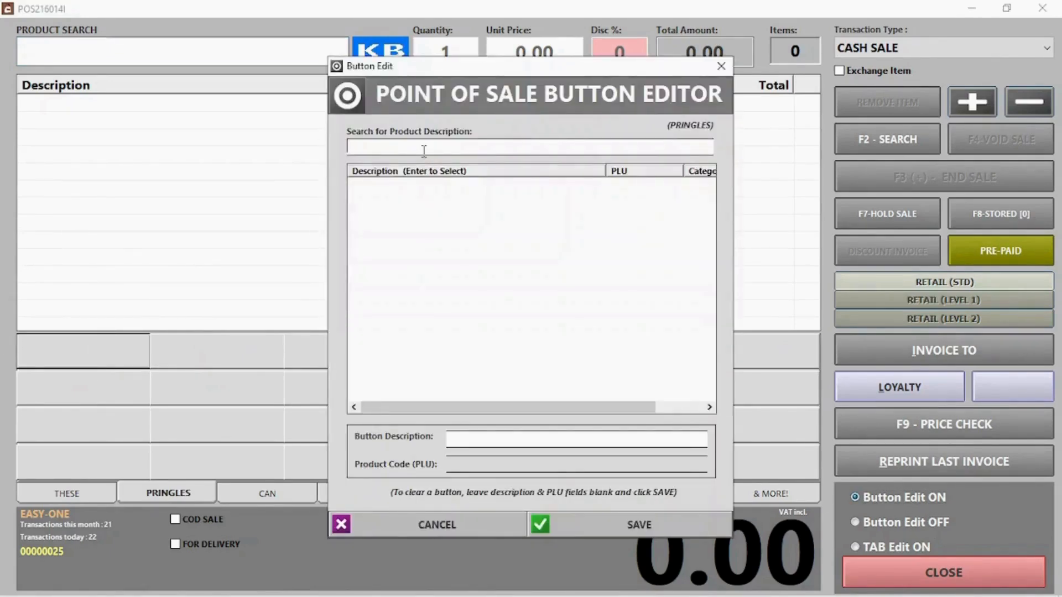
{"action": "type", "text": "pring"}
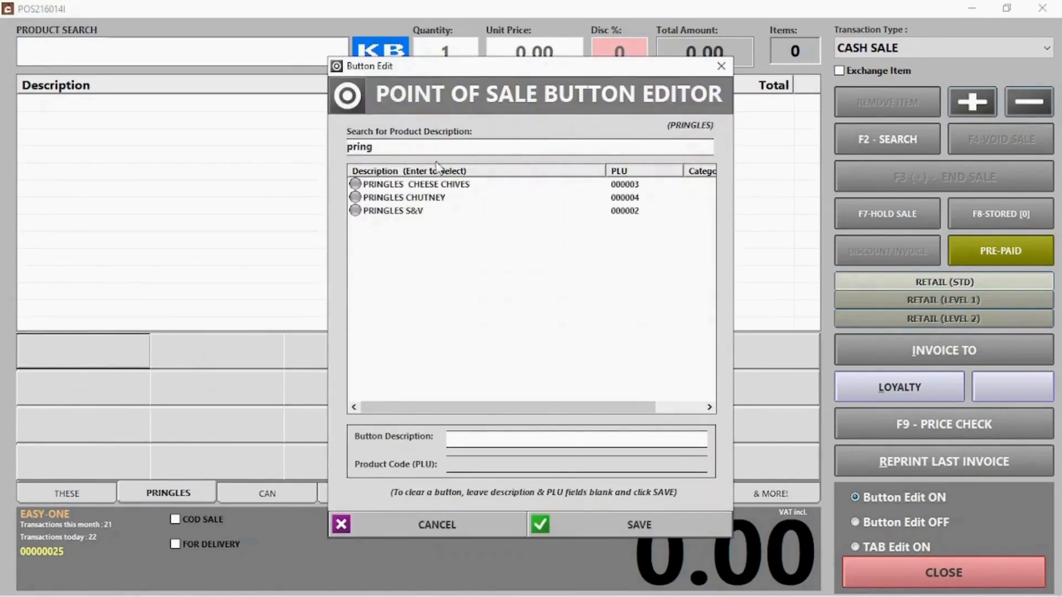
{"action": "double_click", "coordinate": [423, 188]}
- Assign PRINGLES CHUTNEY and PRINGLES S&V to the second and third buttons, then end button editing
{"action": "left_click", "coordinate": [204, 363]}
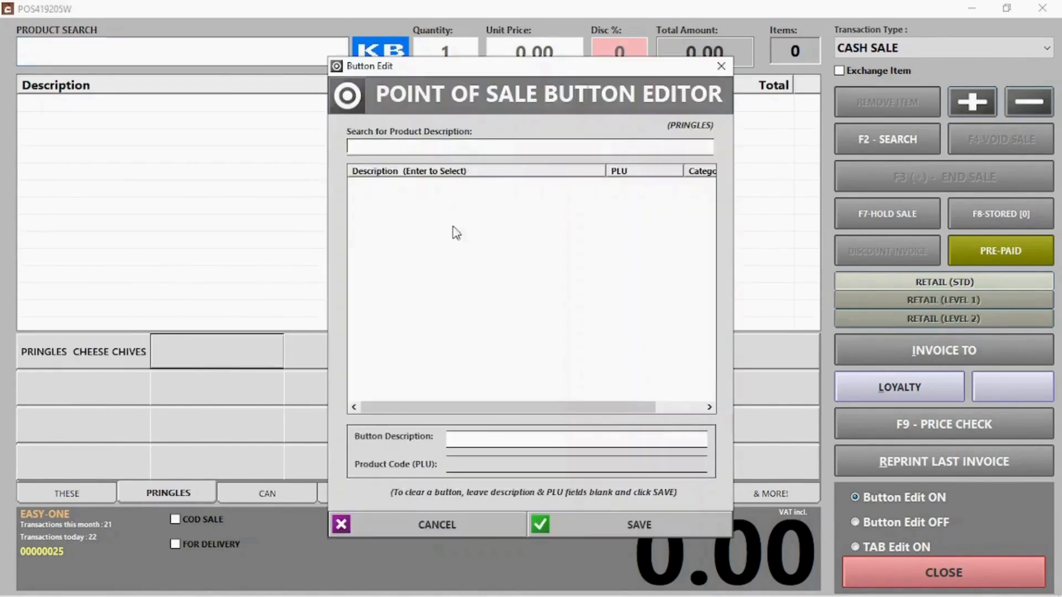
{"action": "type", "text": "pr"}
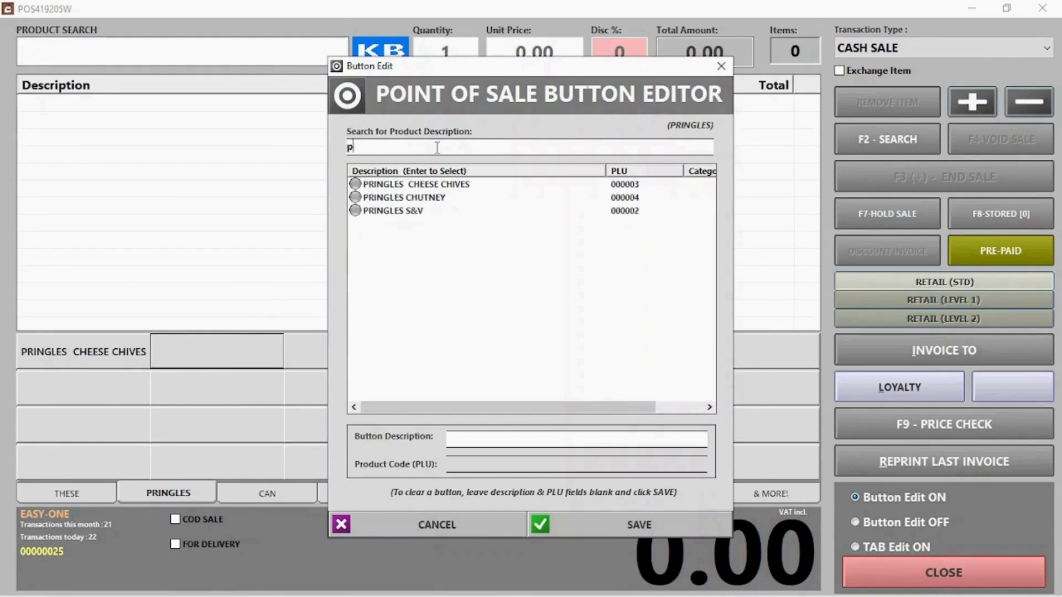
{"action": "double_click", "coordinate": [391, 197]}
{"action": "left_click", "coordinate": [361, 354]}
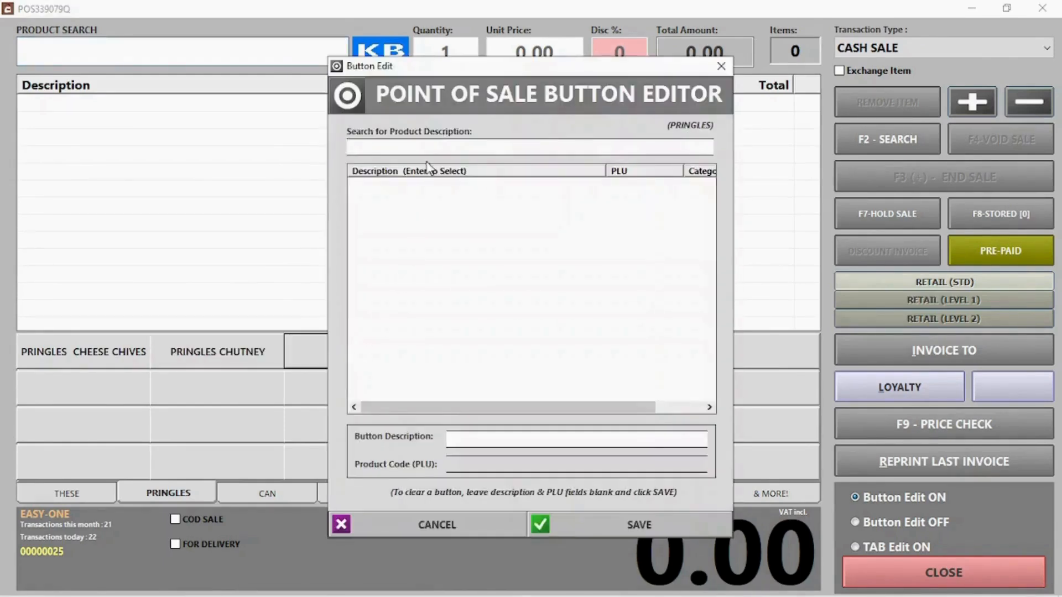
{"action": "type", "text": "pri"}
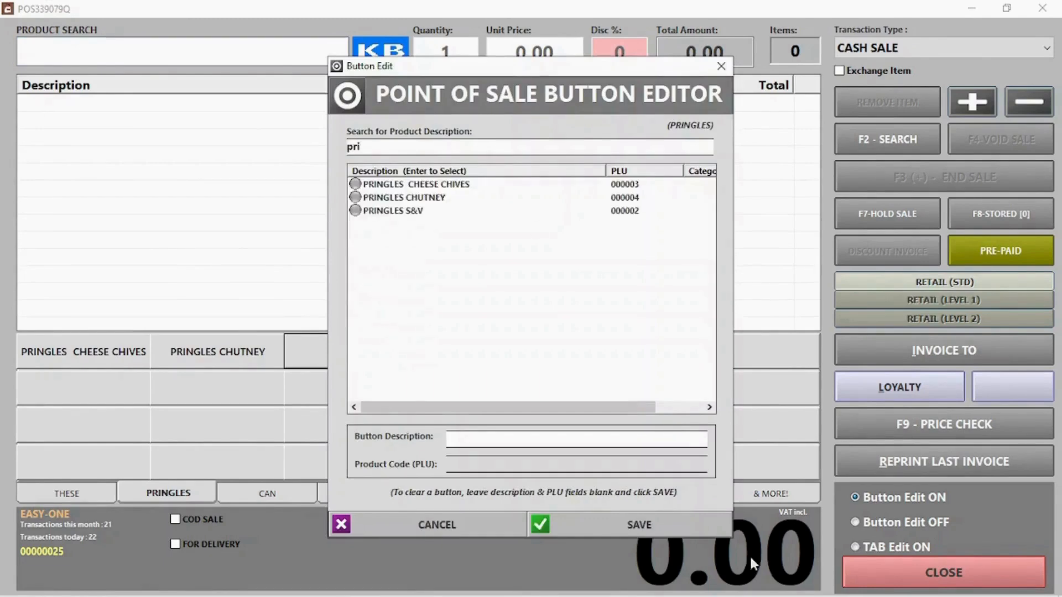
{"action": "double_click", "coordinate": [386, 211]}
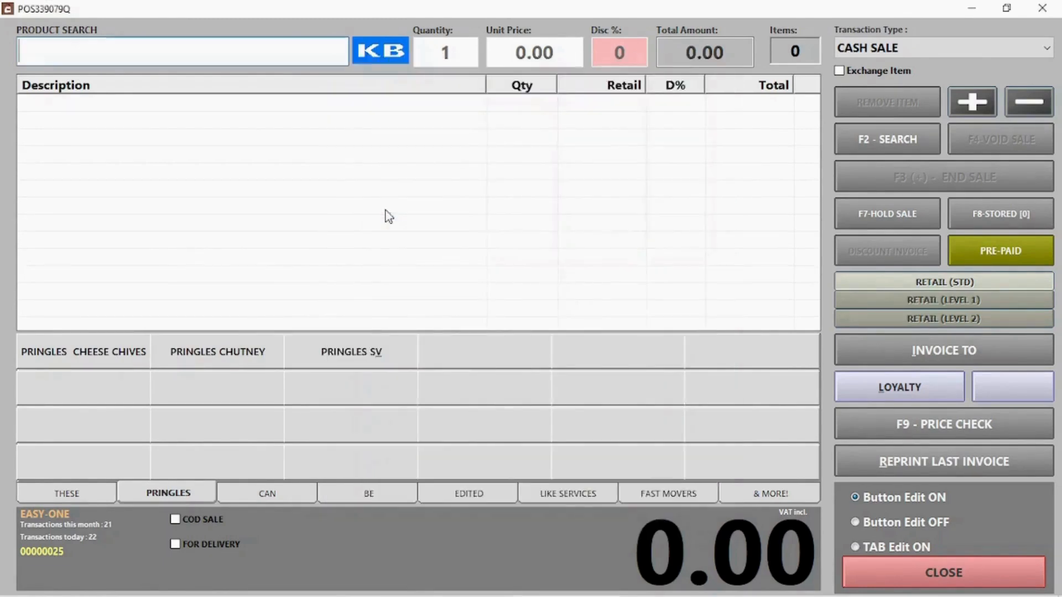
{"action": "left_click", "coordinate": [898, 521]}
- Leave edit mode and ring up PRINGLES S&V, CHUTNEY and CHEESE CHIVES from their quick buttons
{"action": "left_click", "coordinate": [925, 567]}
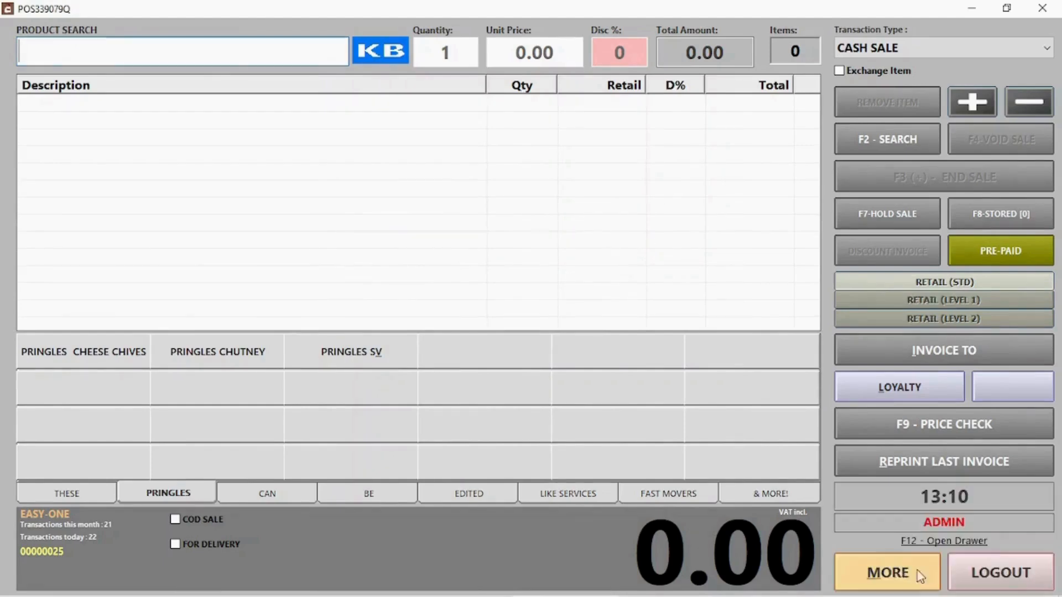
{"action": "left_click", "coordinate": [375, 351]}
{"action": "left_click", "coordinate": [257, 352]}
{"action": "left_click", "coordinate": [138, 355]}
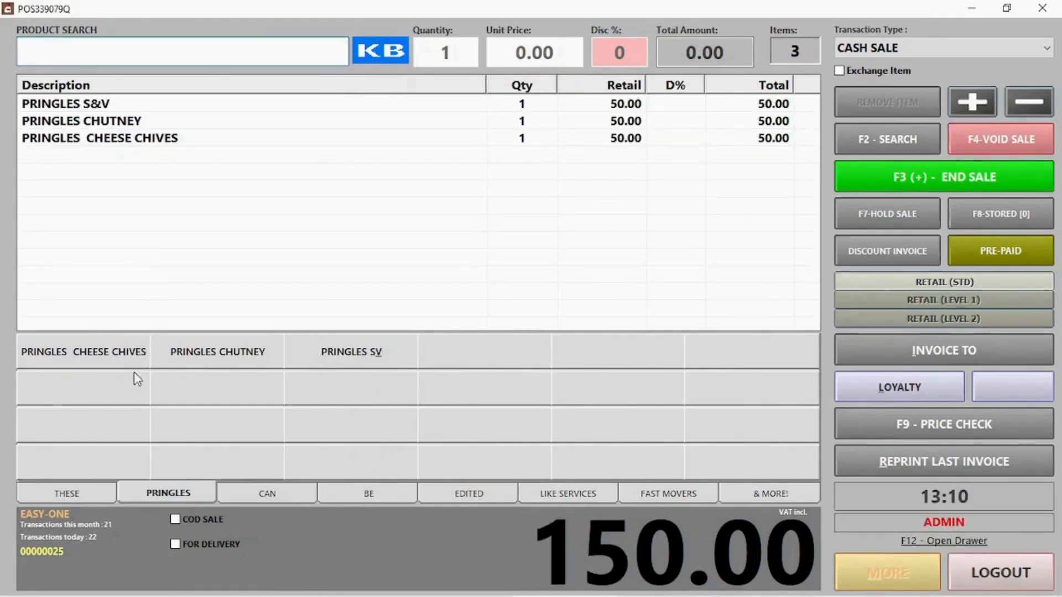
- Add two WASH lines from the THESE page, the second priced at 60, totalling 270.00
{"action": "left_click", "coordinate": [87, 493]}
{"action": "left_click", "coordinate": [99, 391]}
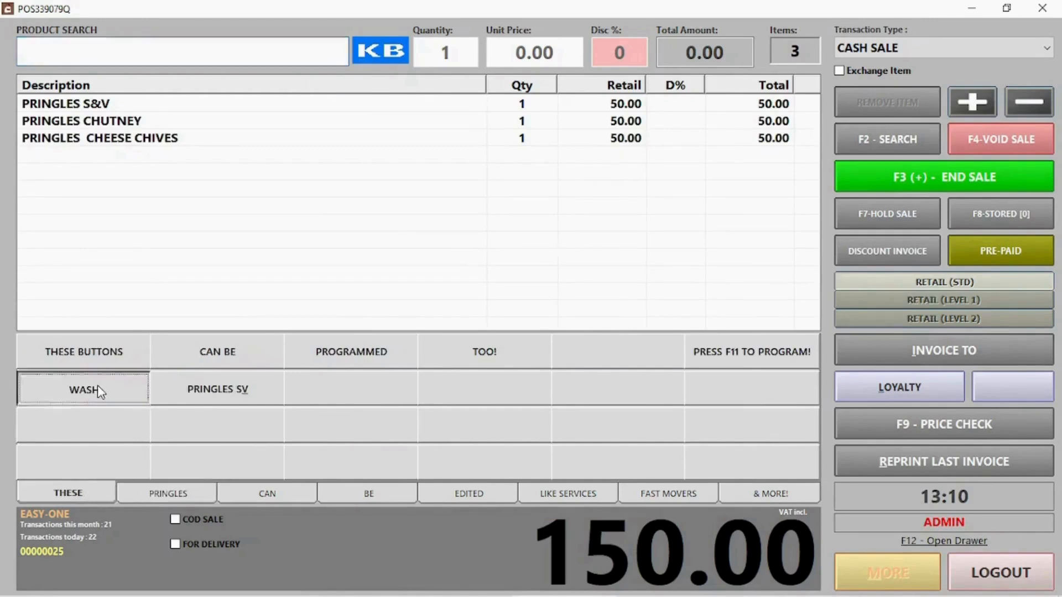
{"action": "left_click", "coordinate": [653, 202]}
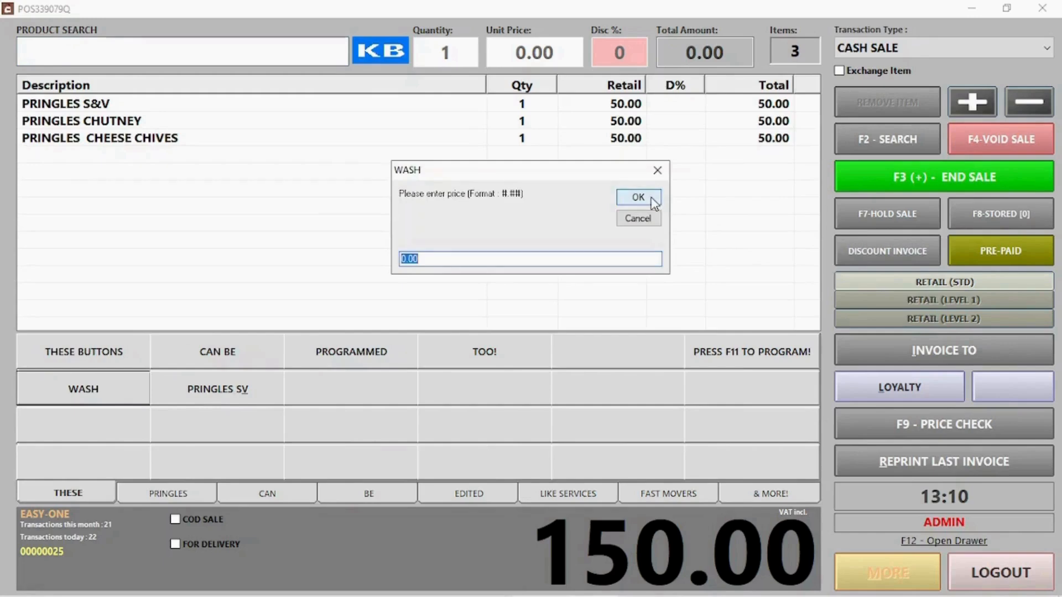
{"action": "left_click", "coordinate": [653, 202]}
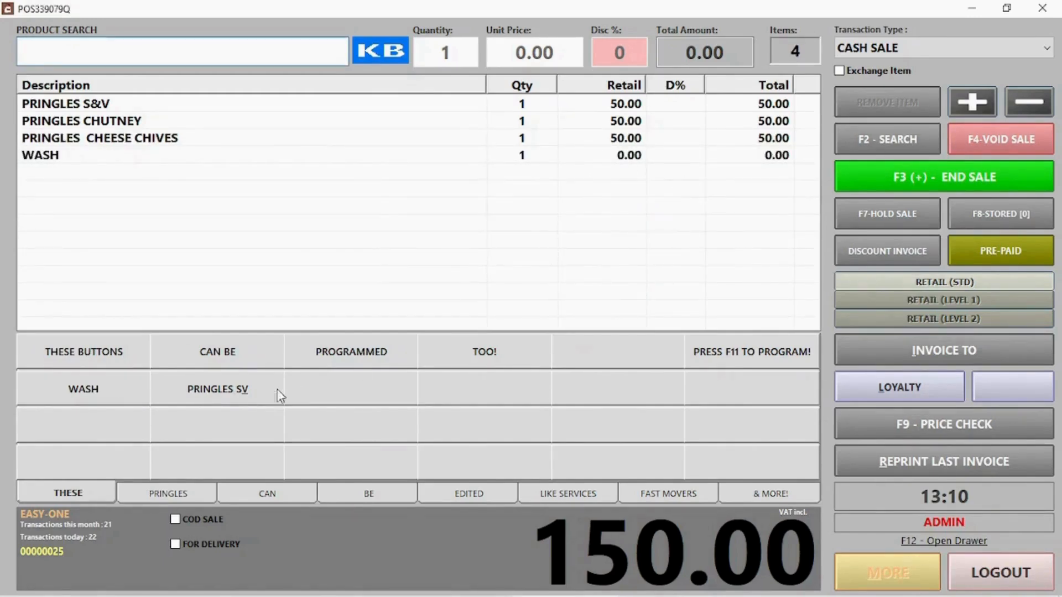
{"action": "left_click", "coordinate": [123, 386]}
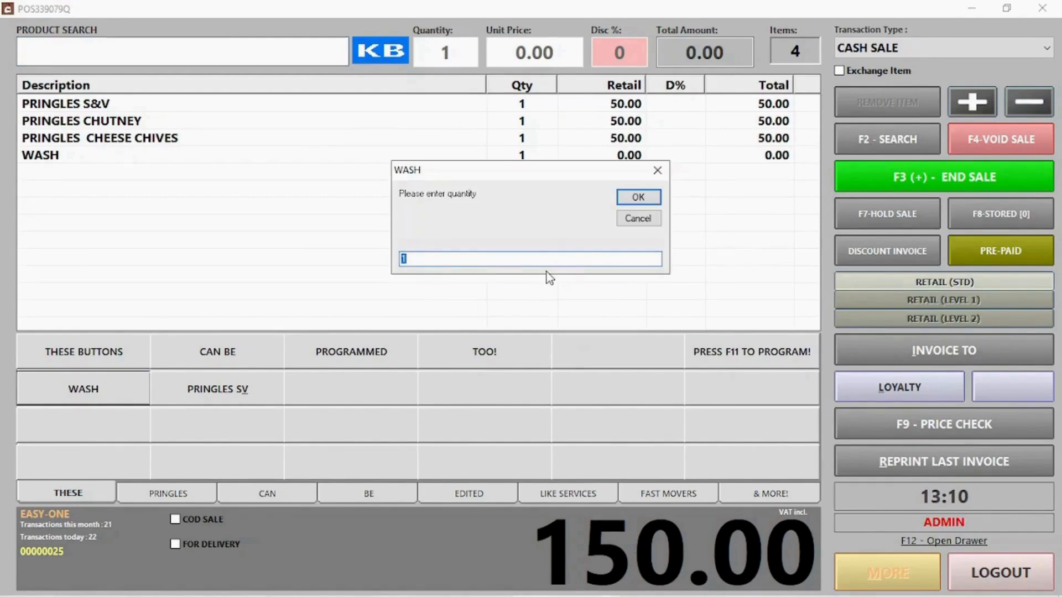
{"action": "left_click", "coordinate": [638, 199]}
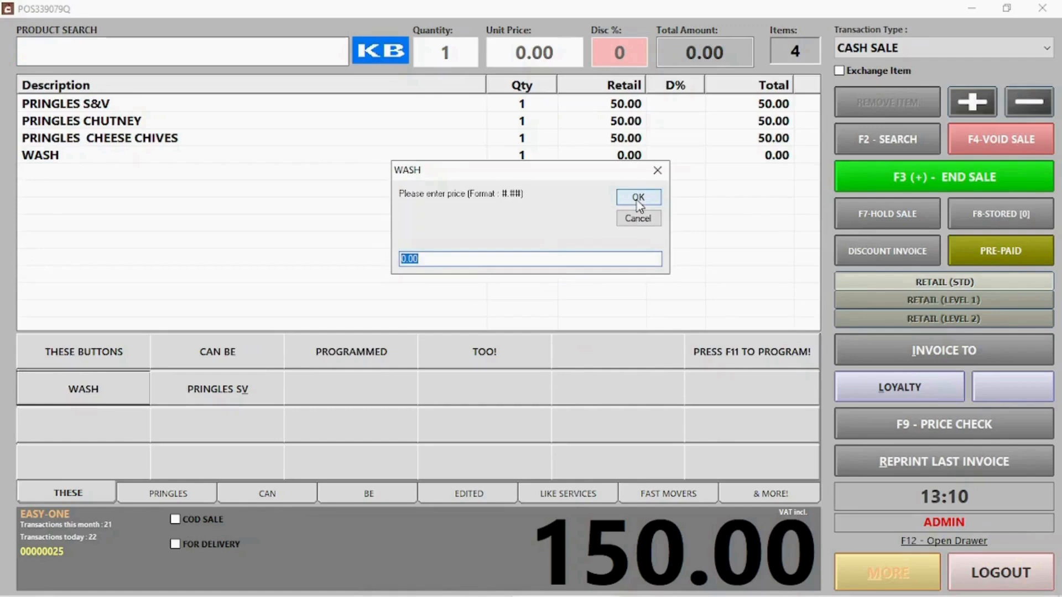
{"action": "type", "text": "60"}
{"action": "left_click", "coordinate": [637, 200]}
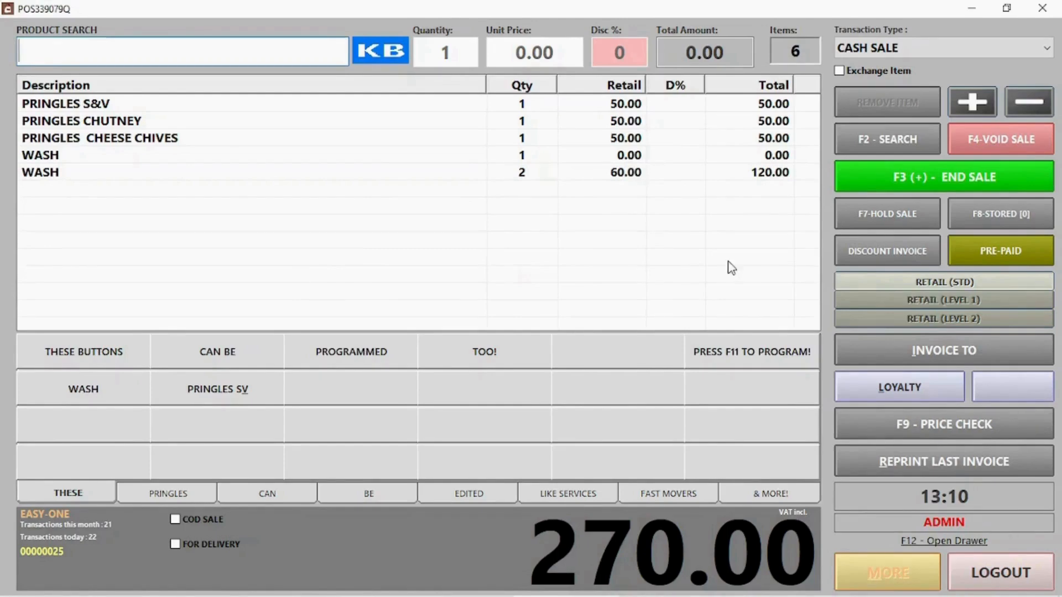
{"action": "key", "text": "F11"}
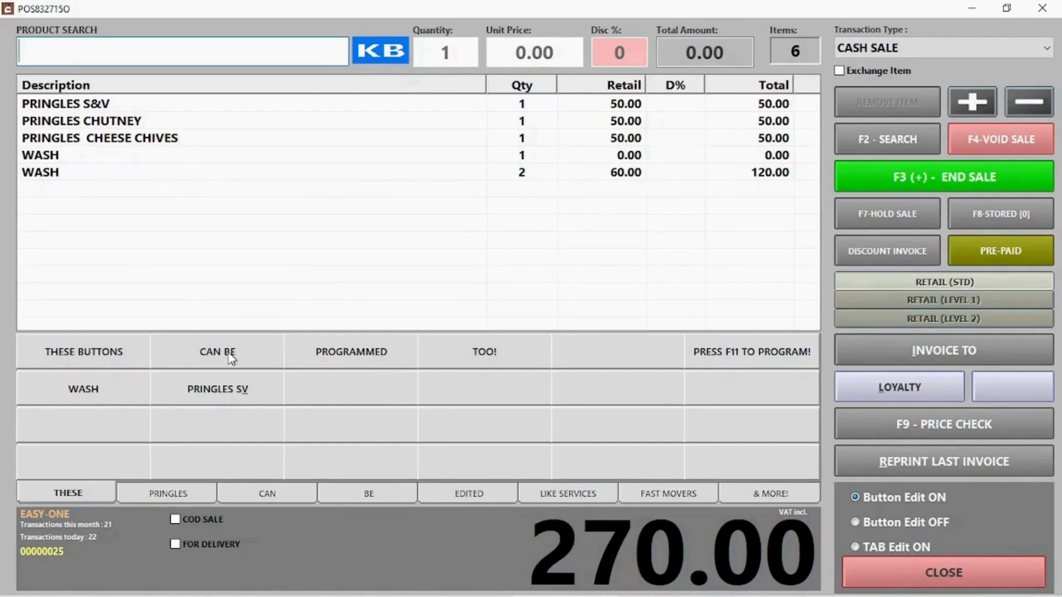
- Erase the PRINGLES SV button's description on THESE, save it blank, and end button editing
{"action": "left_click", "coordinate": [249, 398]}
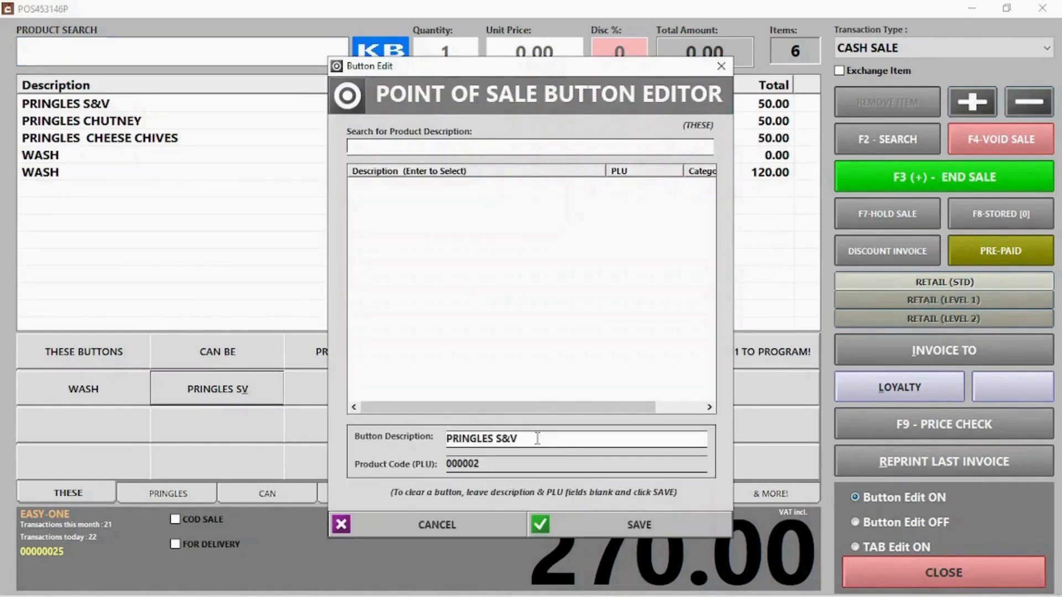
{"action": "left_click_drag", "start_coordinate": [538, 440], "coordinate": [364, 430]}
{"action": "key", "text": "BackSpace"}
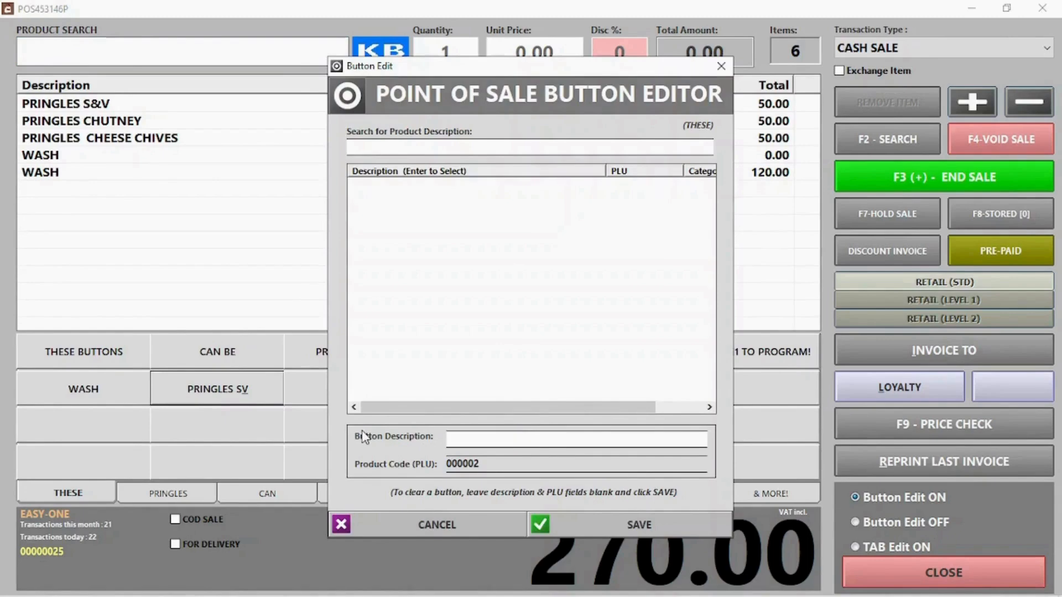
{"action": "left_click", "coordinate": [645, 520]}
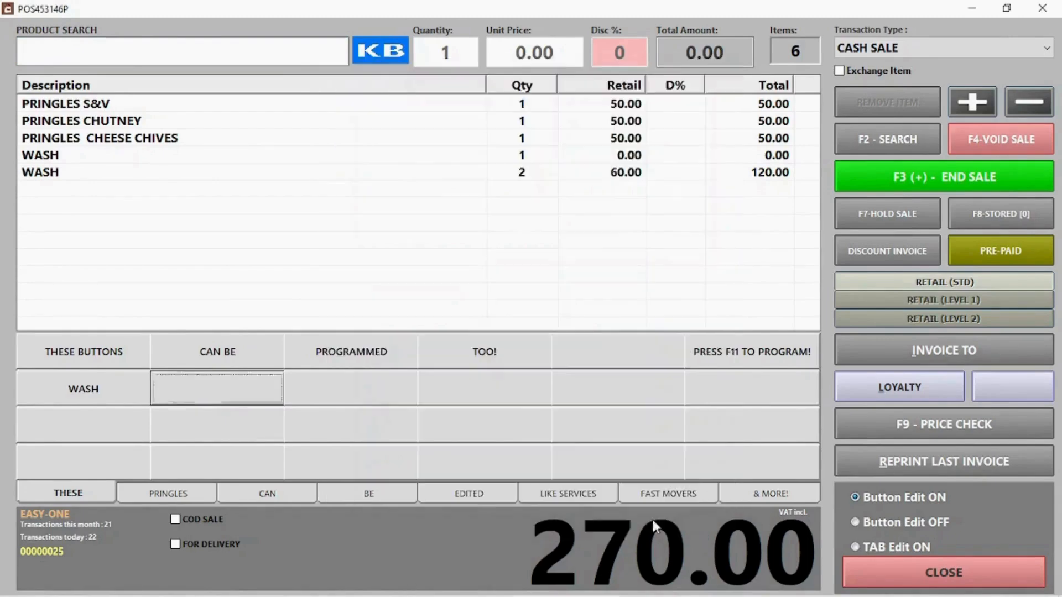
{"action": "left_click", "coordinate": [917, 523]}
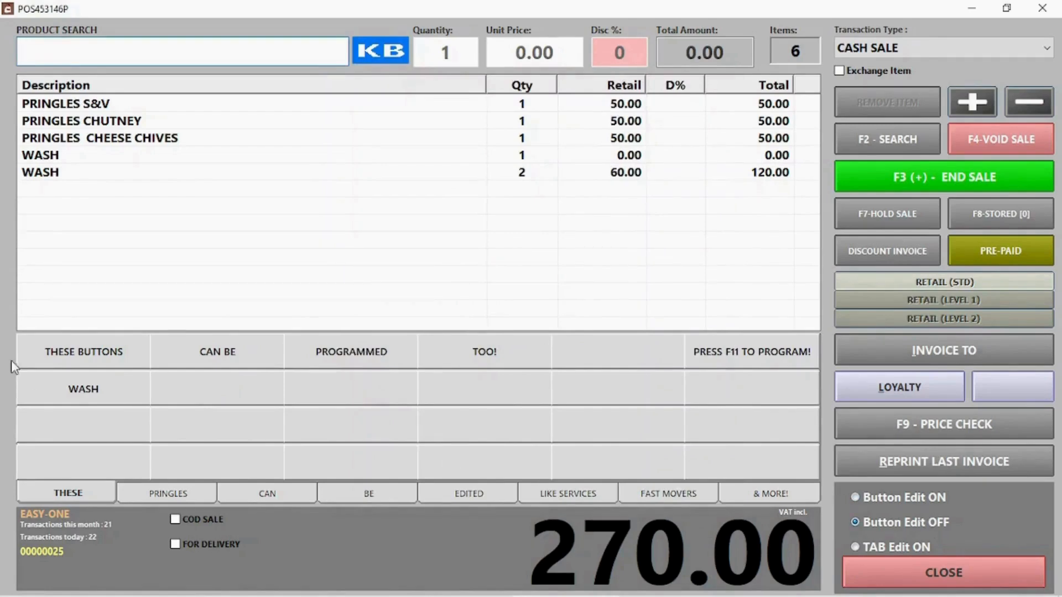
- Test the now-blank quick button beside WASH, dismiss the 'Button Not Assigned' warning, and leave button editing
{"action": "left_click", "coordinate": [195, 394]}
{"action": "left_click", "coordinate": [626, 360]}
{"action": "left_click", "coordinate": [899, 570]}
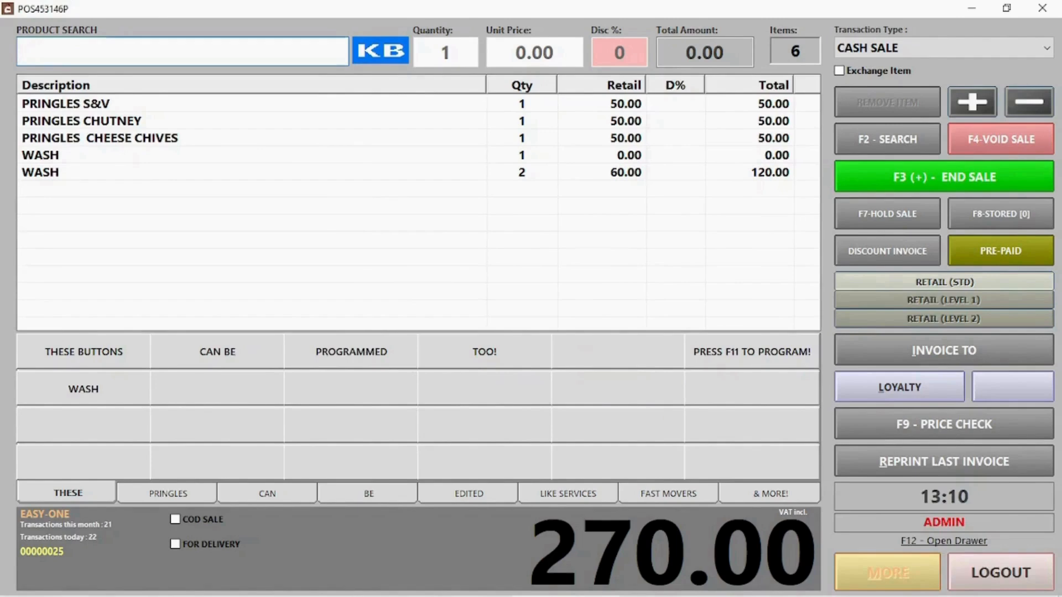
- Pay the full 270.00 sale by card, start the next transaction, and open today's invoice list
{"action": "left_click", "coordinate": [918, 176]}
{"action": "left_click", "coordinate": [429, 264]}
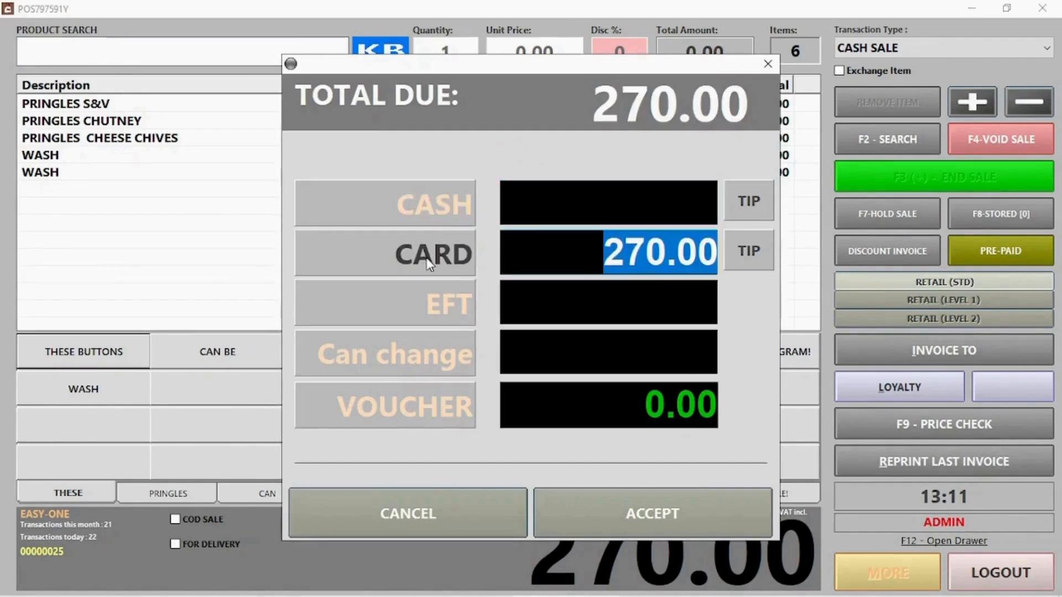
{"action": "left_click", "coordinate": [651, 520]}
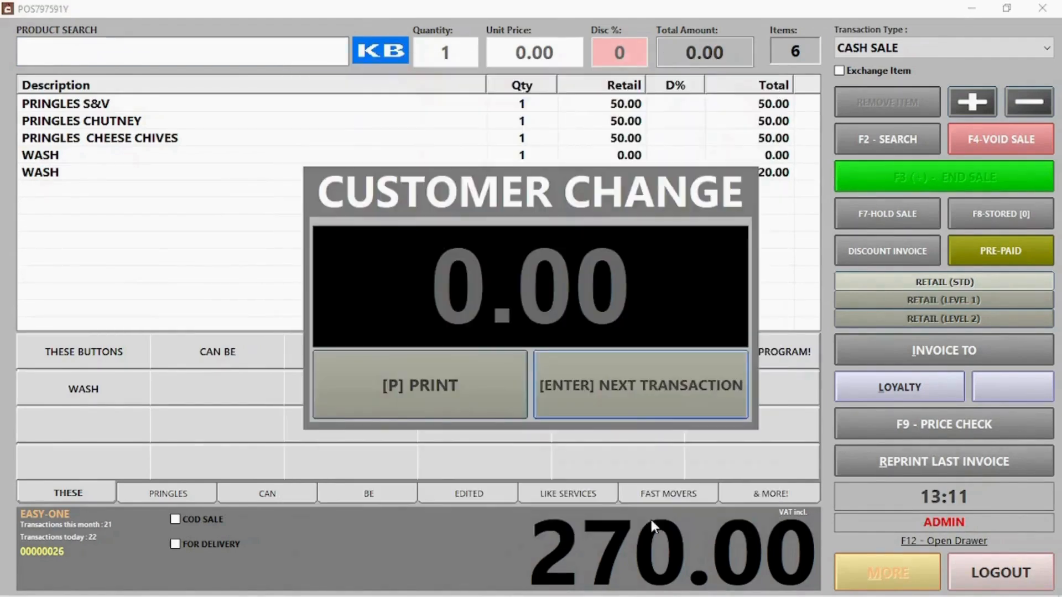
{"action": "left_click", "coordinate": [634, 399]}
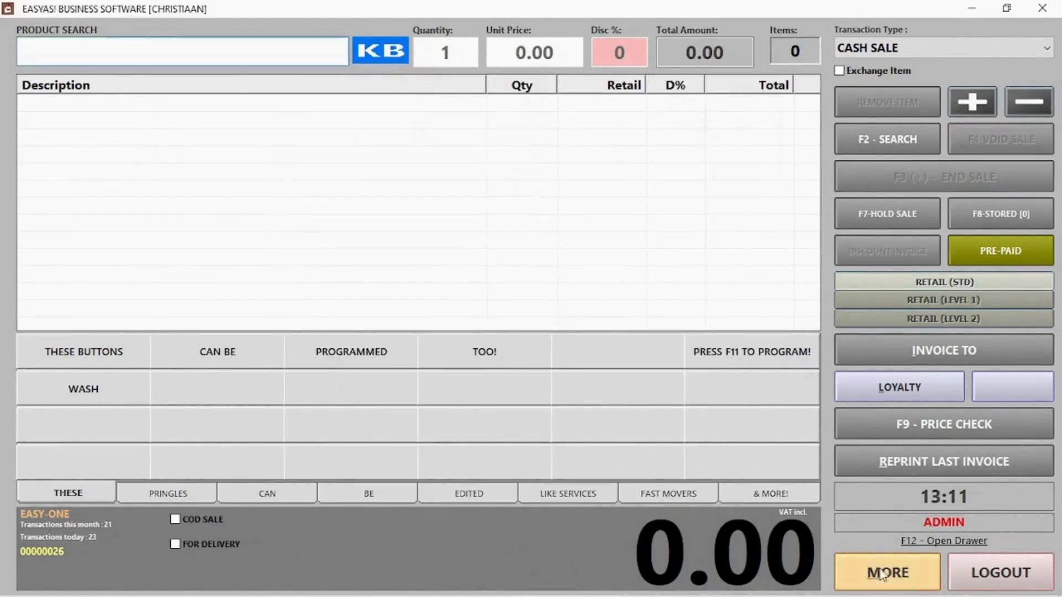
{"action": "left_click", "coordinate": [888, 576]}
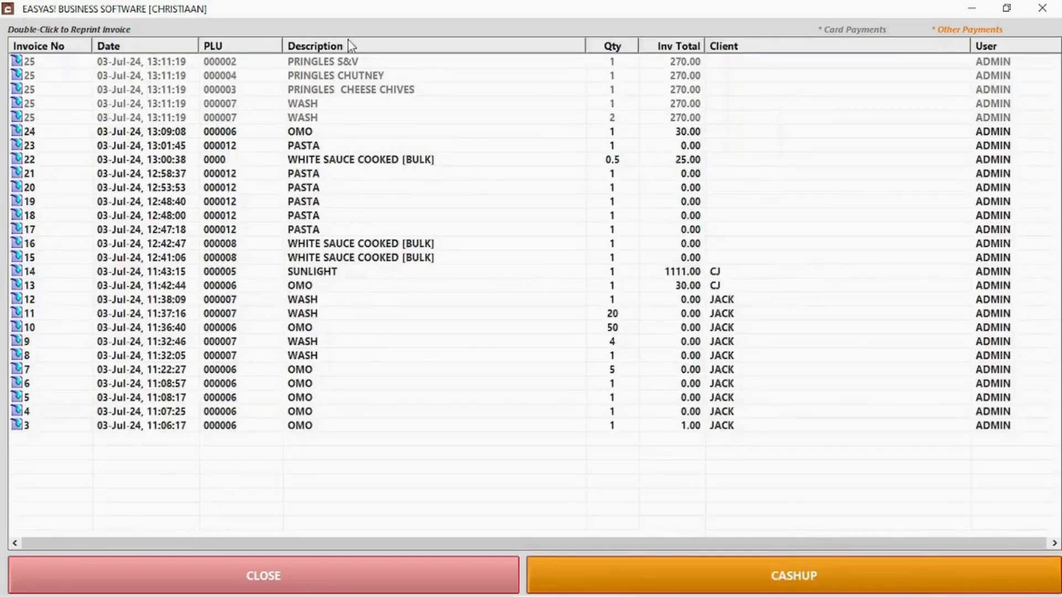
{"action": "double_click", "coordinate": [349, 62]}
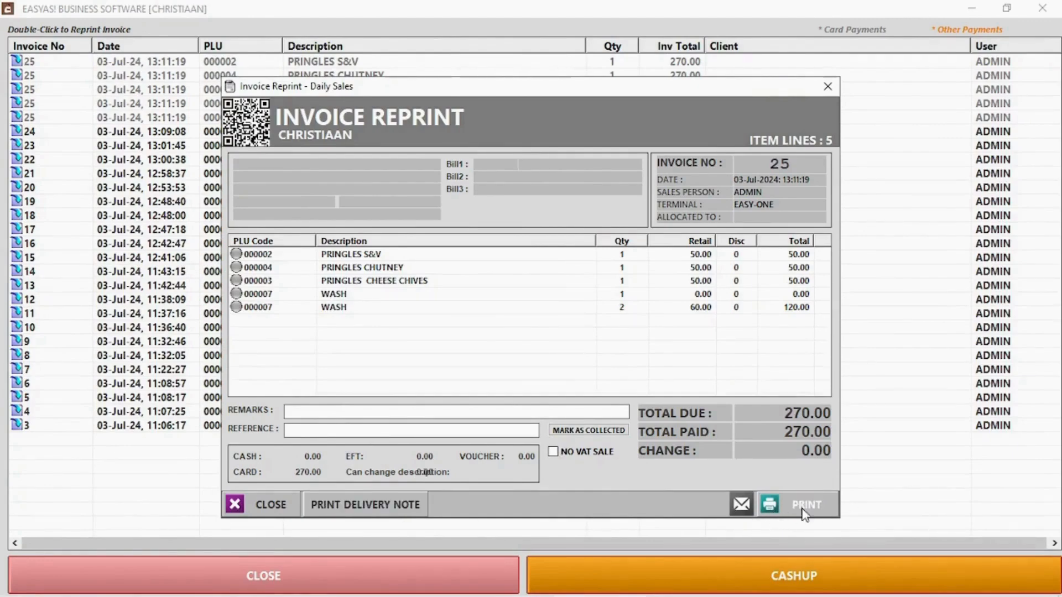
{"action": "left_click", "coordinate": [272, 506]}
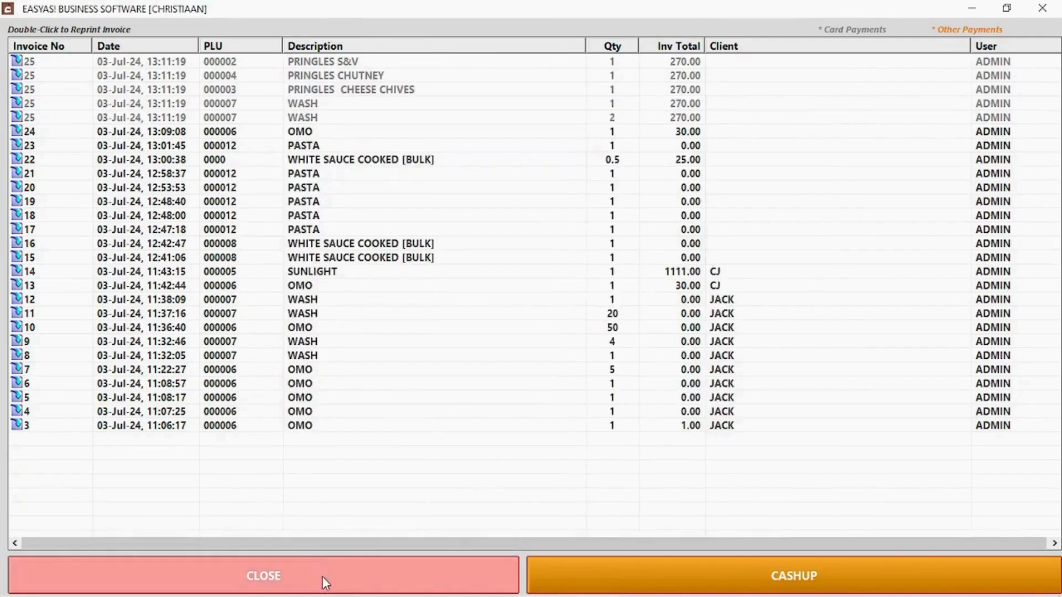
{"action": "left_click", "coordinate": [322, 577]}
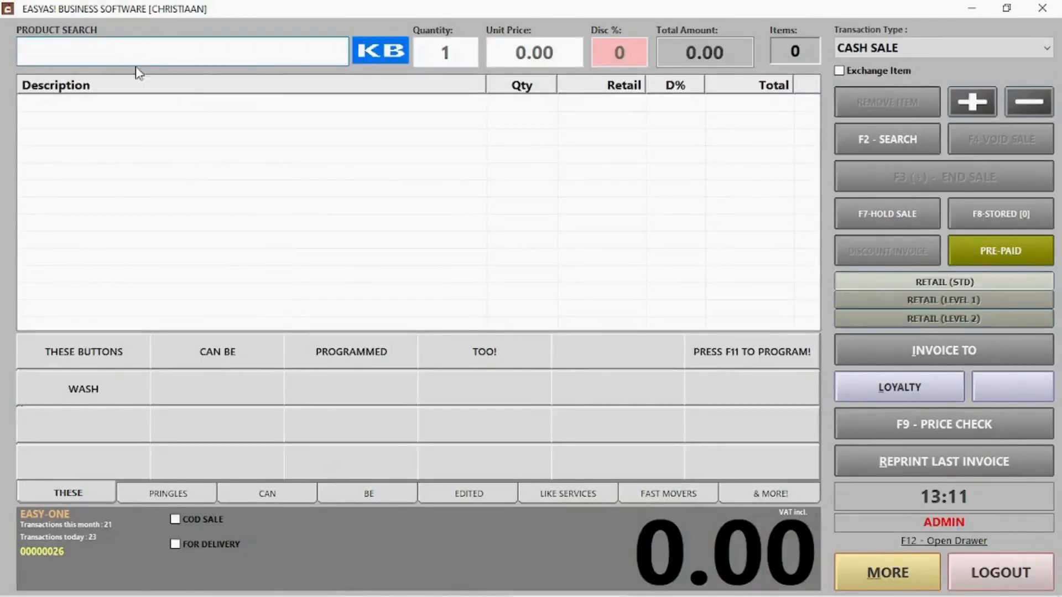
- Mark the new sale as cash on delivery and enter the client's name
{"action": "left_click", "coordinate": [203, 524]}
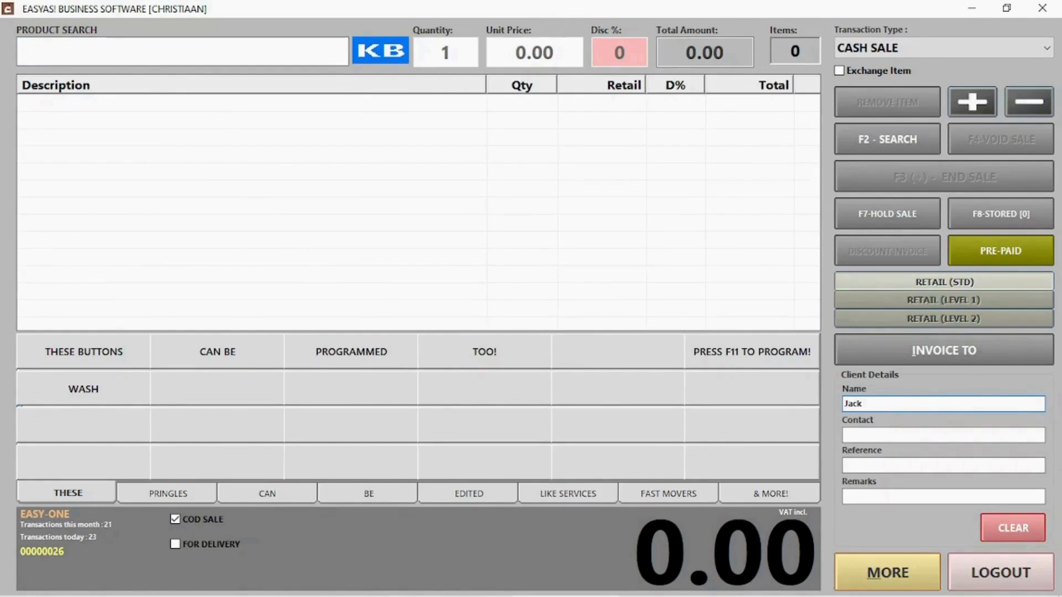
{"action": "type", "text": "Jack"}
{"action": "key", "text": "Tab"}
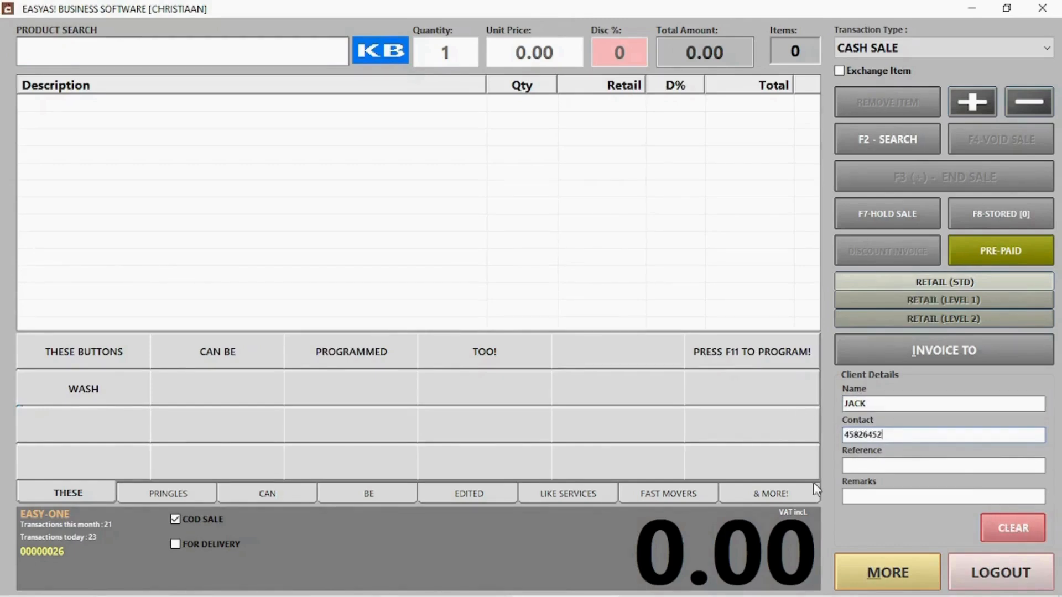
- Add one WASH item to the COD sale at a price of 50.00
{"action": "left_click", "coordinate": [63, 391]}
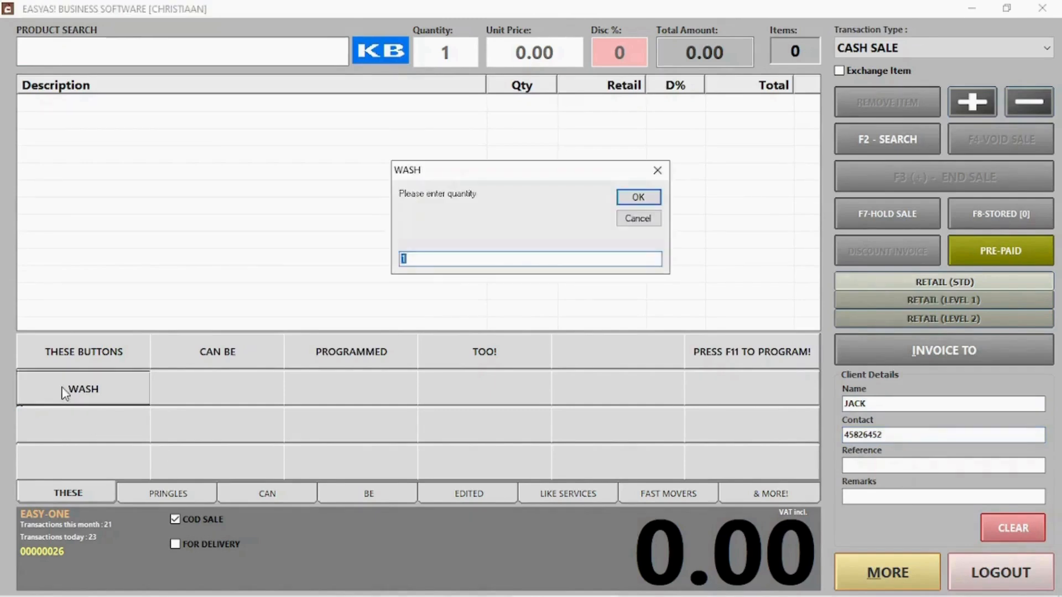
{"action": "left_click", "coordinate": [633, 199]}
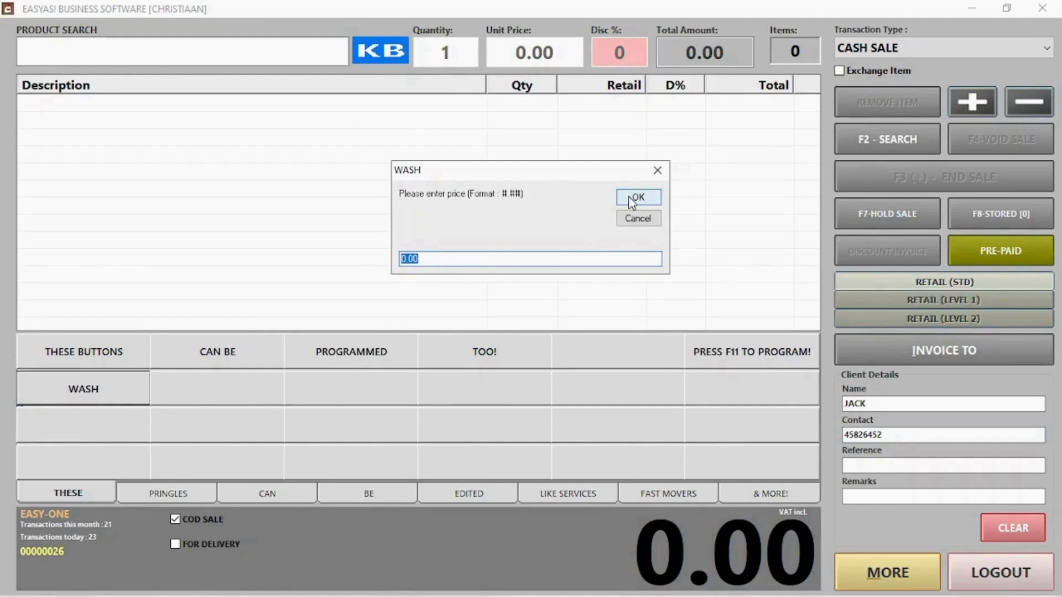
{"action": "type", "text": "50"}
{"action": "left_click", "coordinate": [632, 200]}
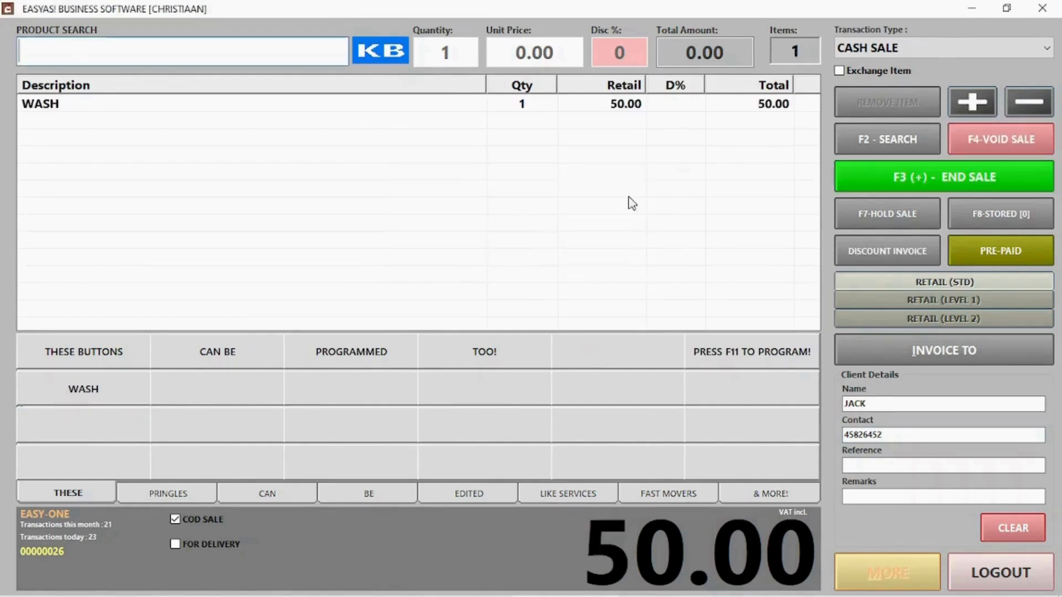
- End the 50.00 sale, accept the cash payment, and start the next transaction
{"action": "left_click", "coordinate": [935, 184]}
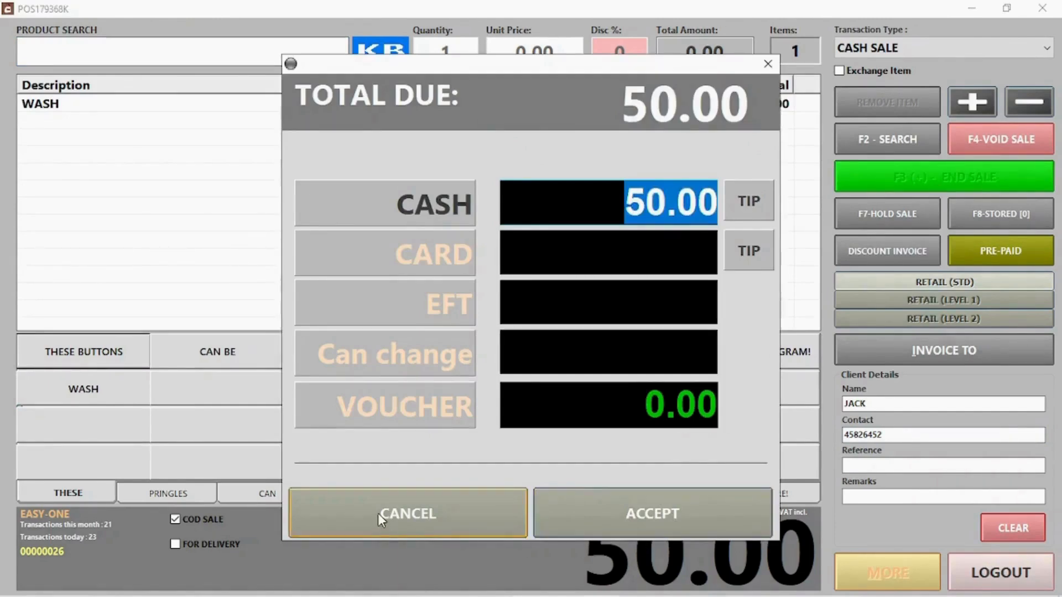
{"action": "left_click", "coordinate": [627, 513]}
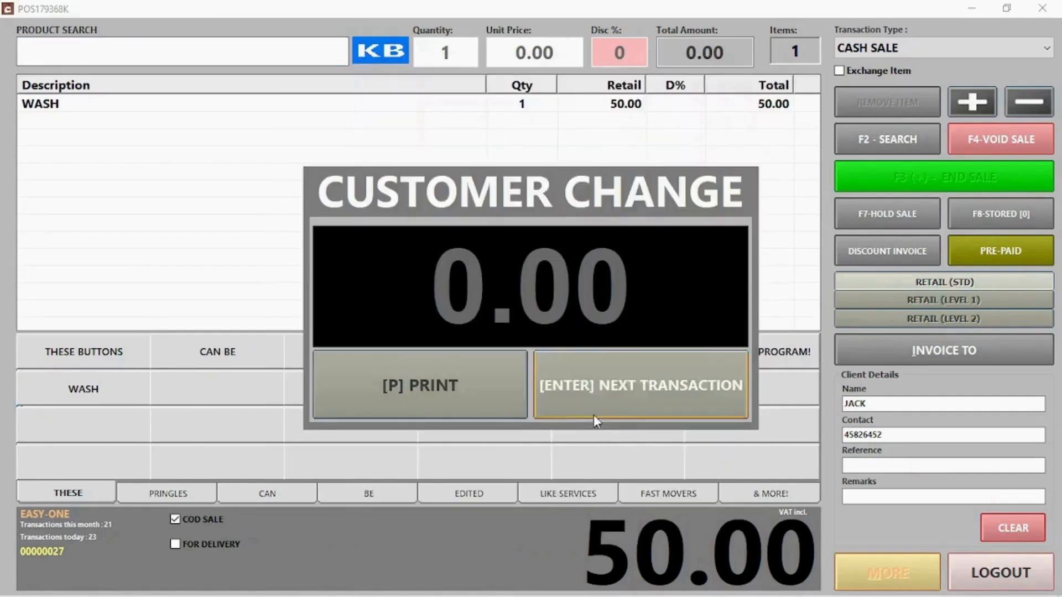
{"action": "left_click", "coordinate": [593, 415]}
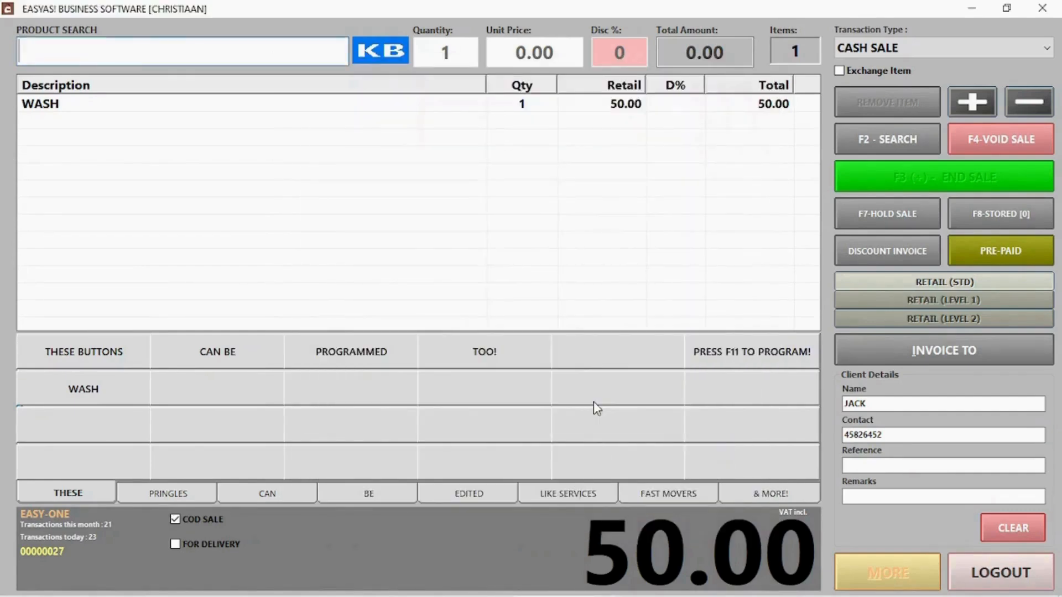
- Mark the outstanding COD invoice as paid in cash, keeping it in today's sales
{"action": "left_click", "coordinate": [203, 533]}
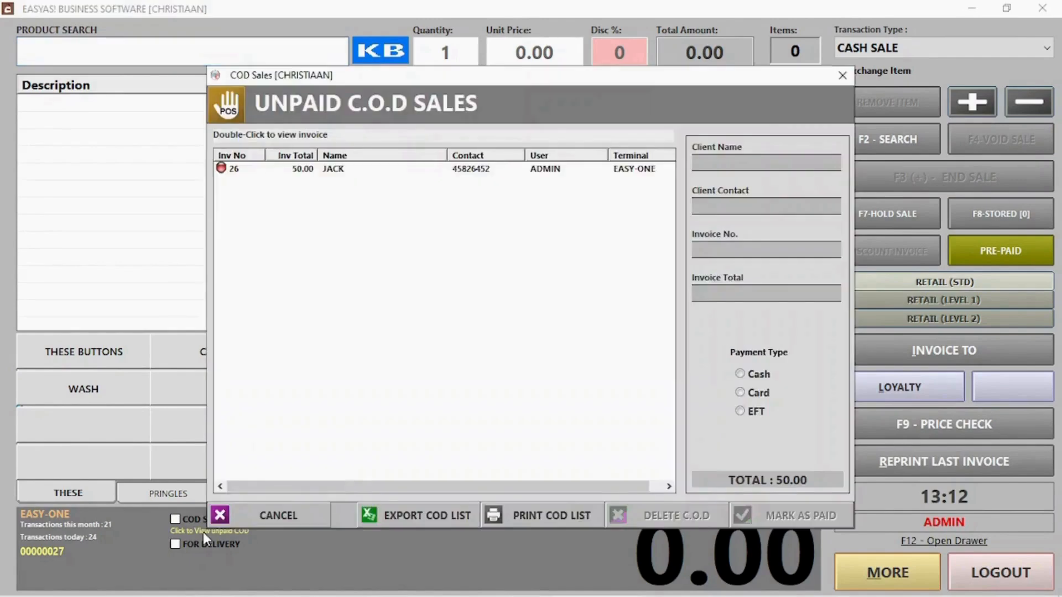
{"action": "left_click", "coordinate": [363, 174]}
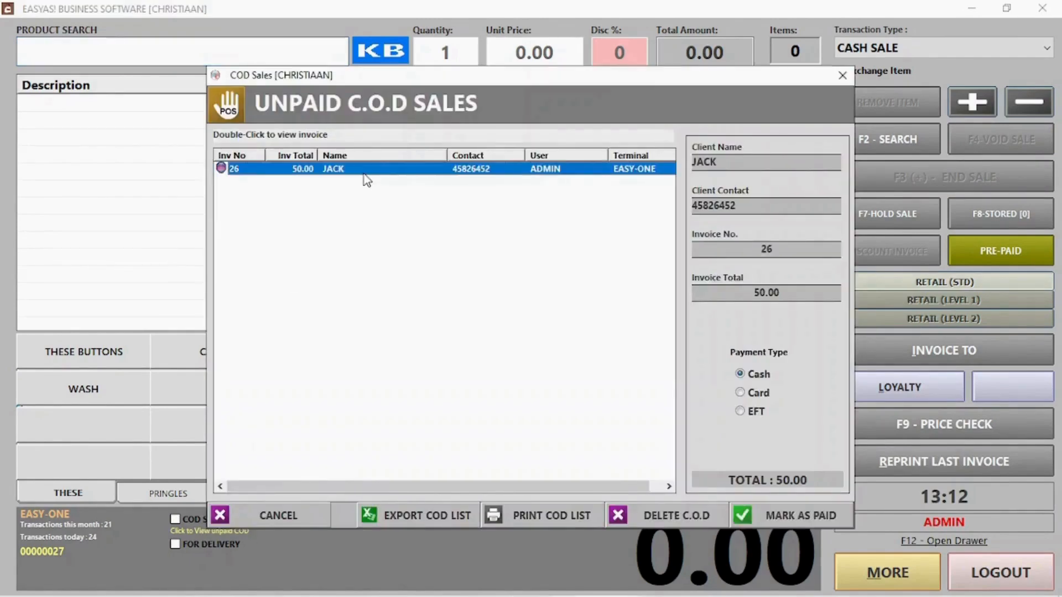
{"action": "left_click", "coordinate": [756, 394]}
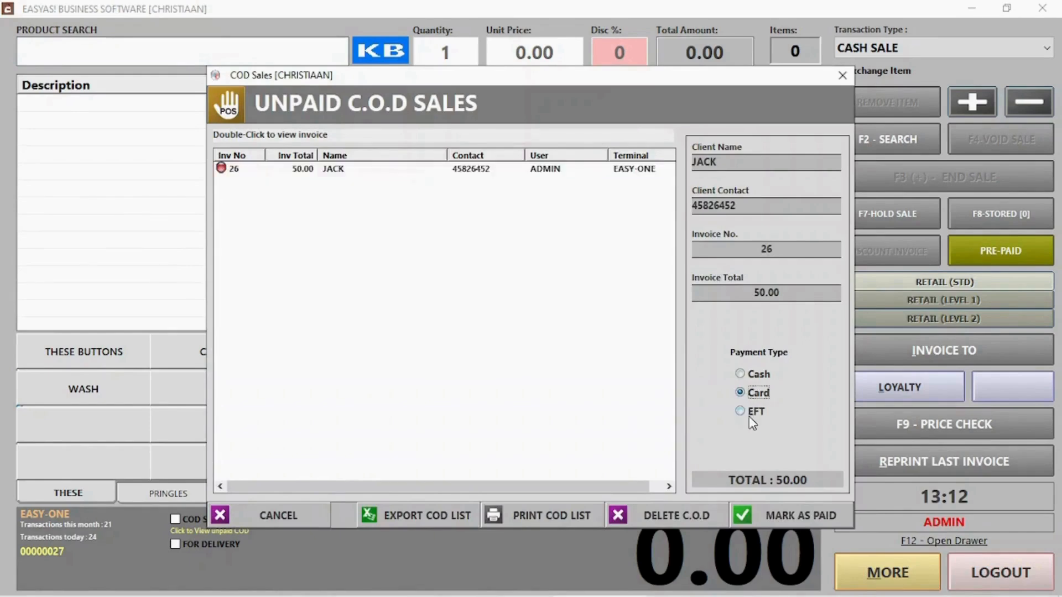
{"action": "left_click", "coordinate": [754, 413]}
{"action": "left_click", "coordinate": [742, 393]}
{"action": "left_click", "coordinate": [445, 169]}
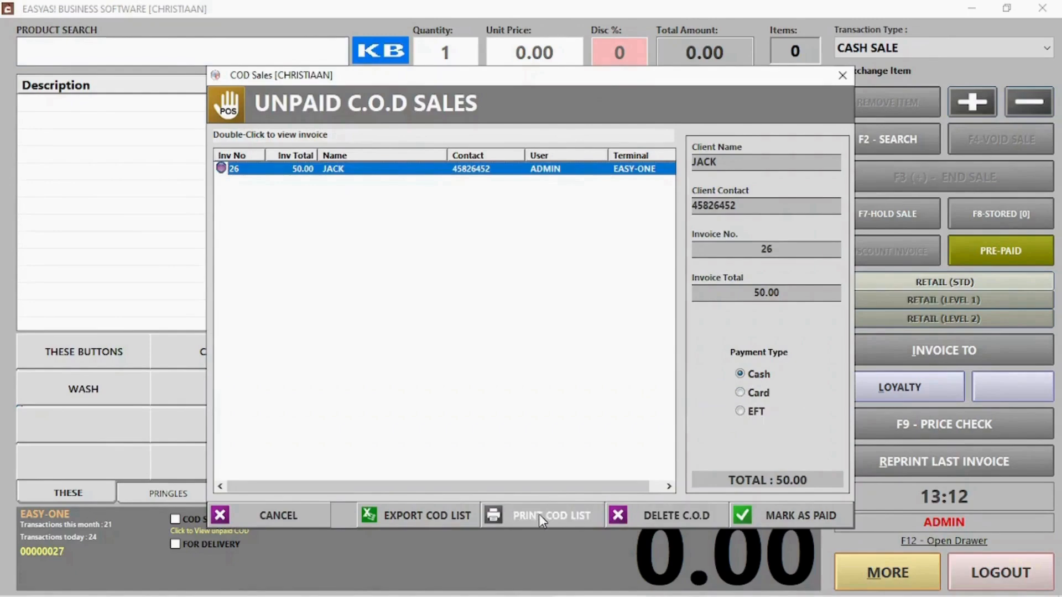
{"action": "left_click", "coordinate": [775, 516]}
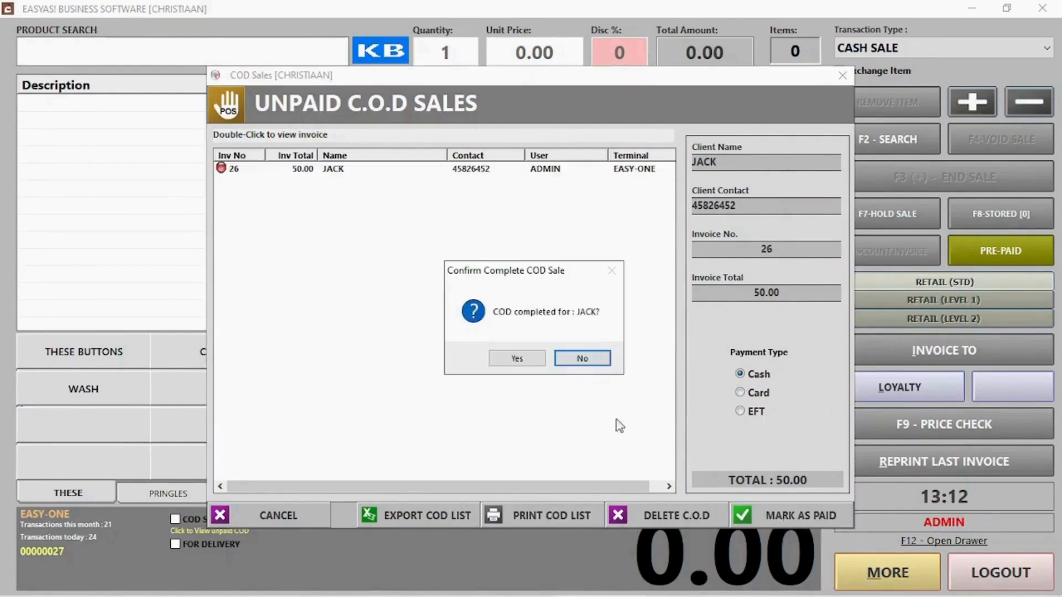
{"action": "left_click", "coordinate": [517, 360]}
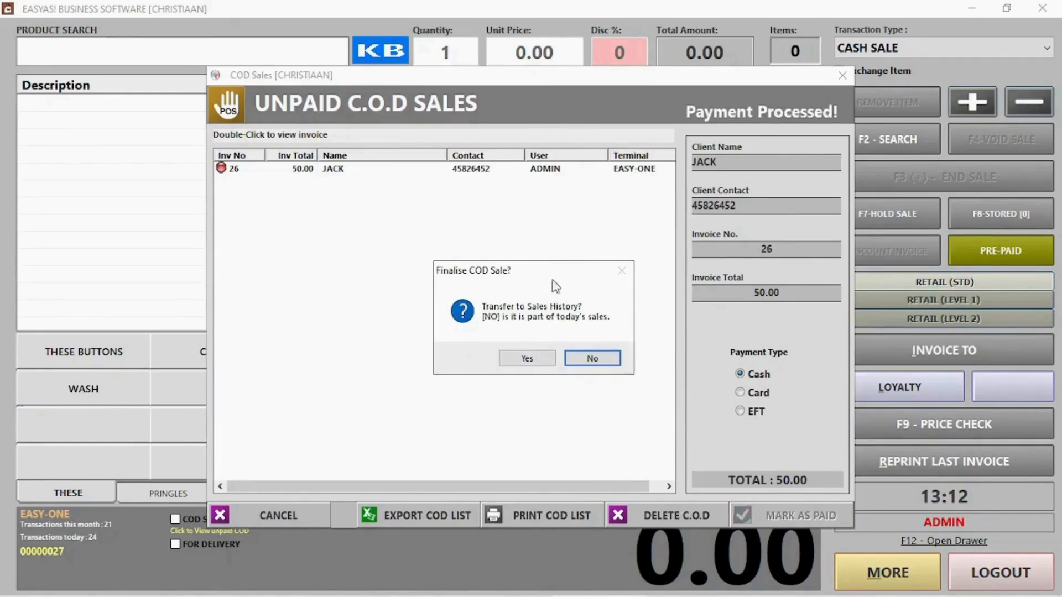
{"action": "left_click", "coordinate": [588, 360]}
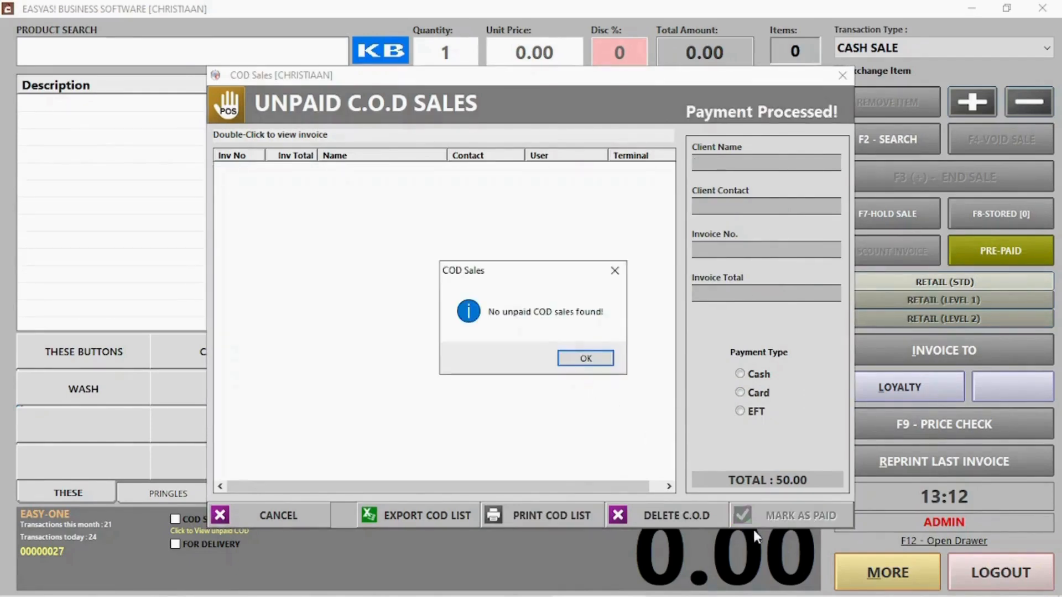
{"action": "left_click", "coordinate": [584, 361]}
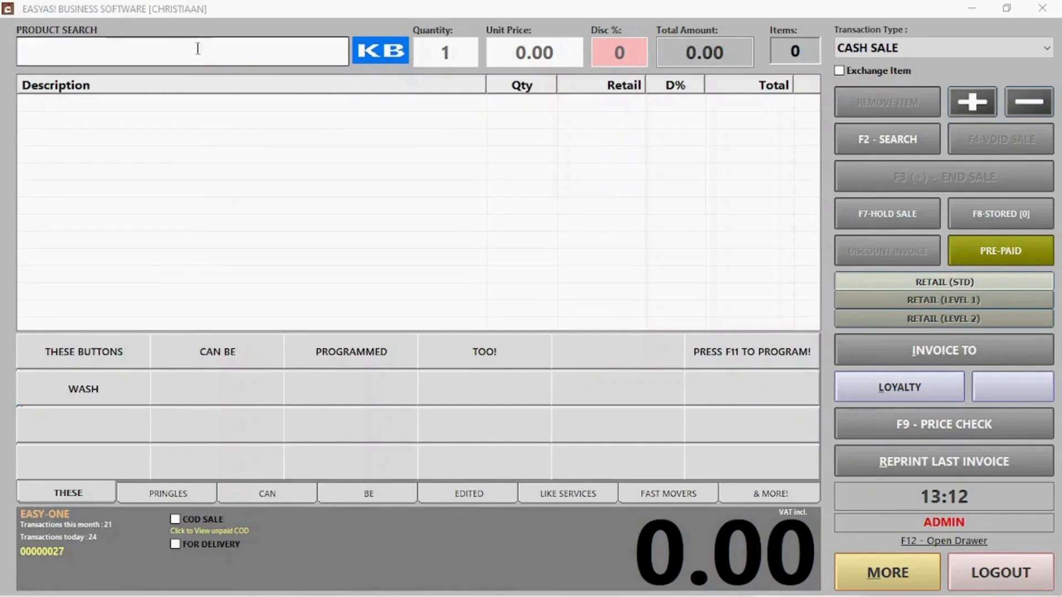
- Look up the saved loyalty client through Client Search and attach them to the sale
{"action": "left_click", "coordinate": [918, 351]}
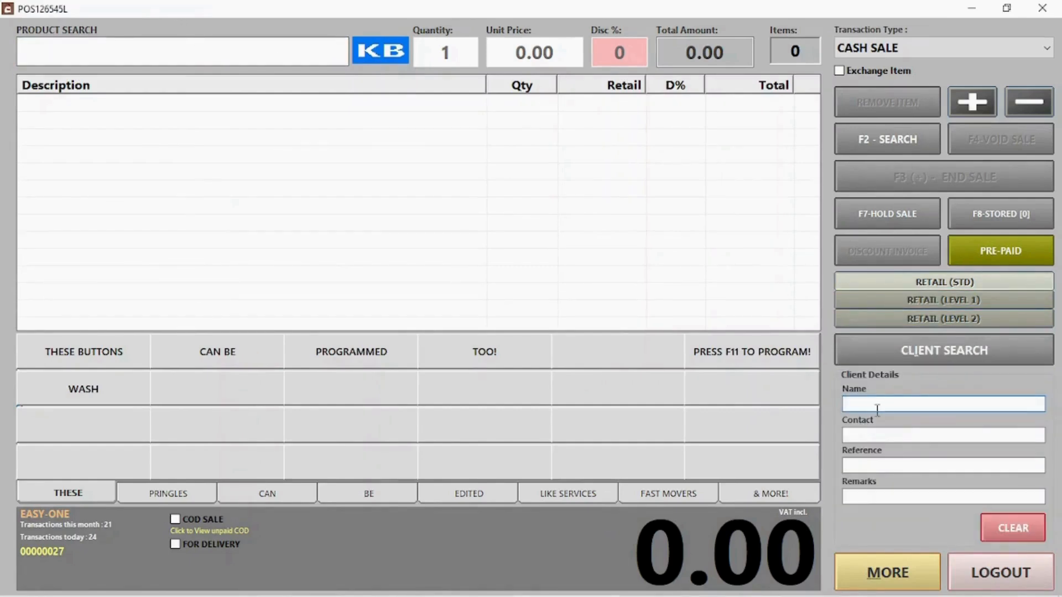
{"action": "left_click", "coordinate": [927, 341]}
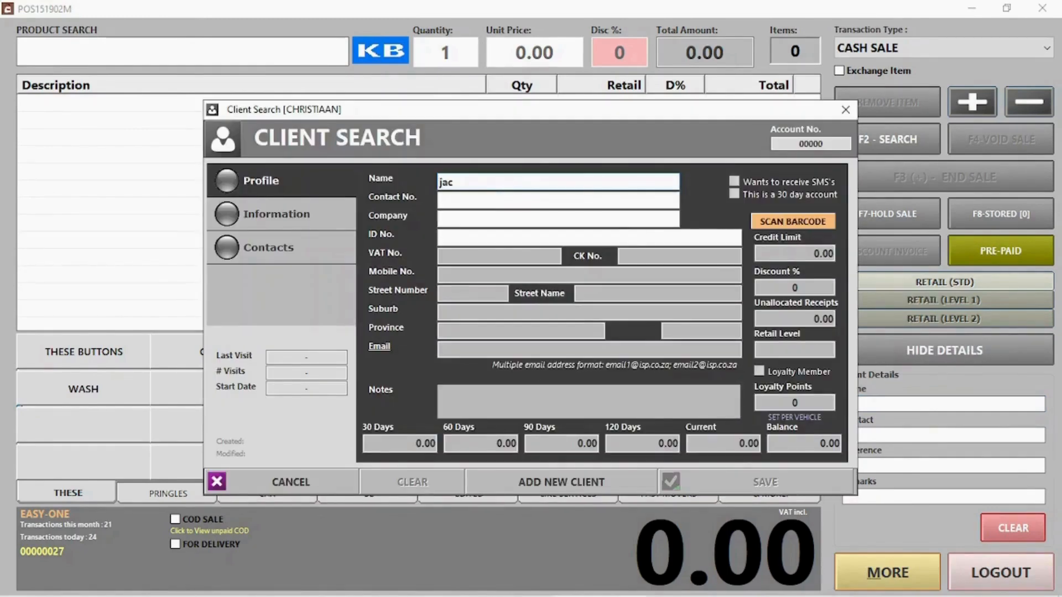
{"action": "double_click", "coordinate": [477, 265]}
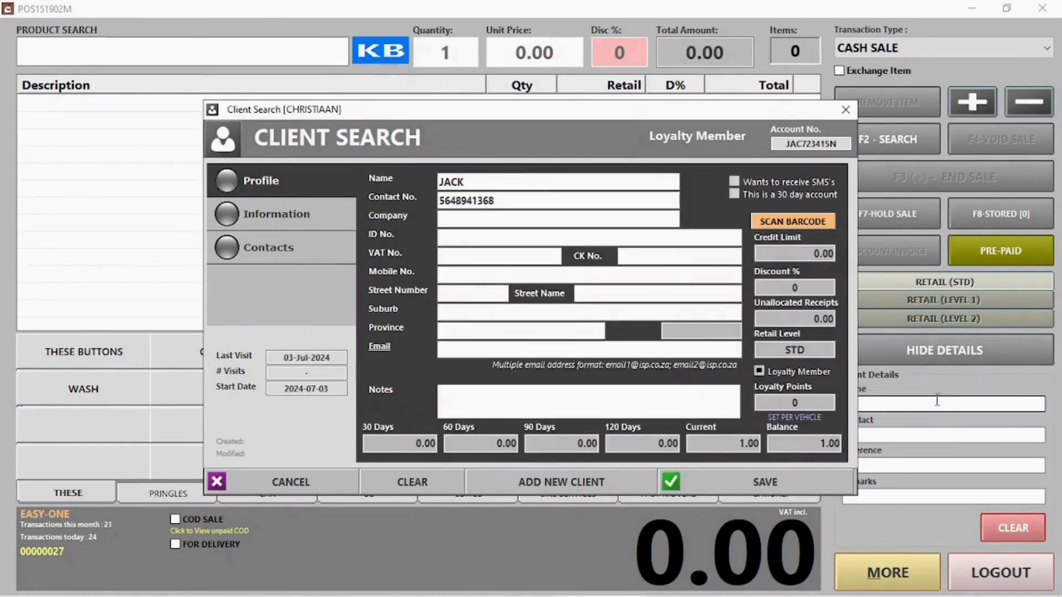
{"action": "left_click", "coordinate": [769, 486]}
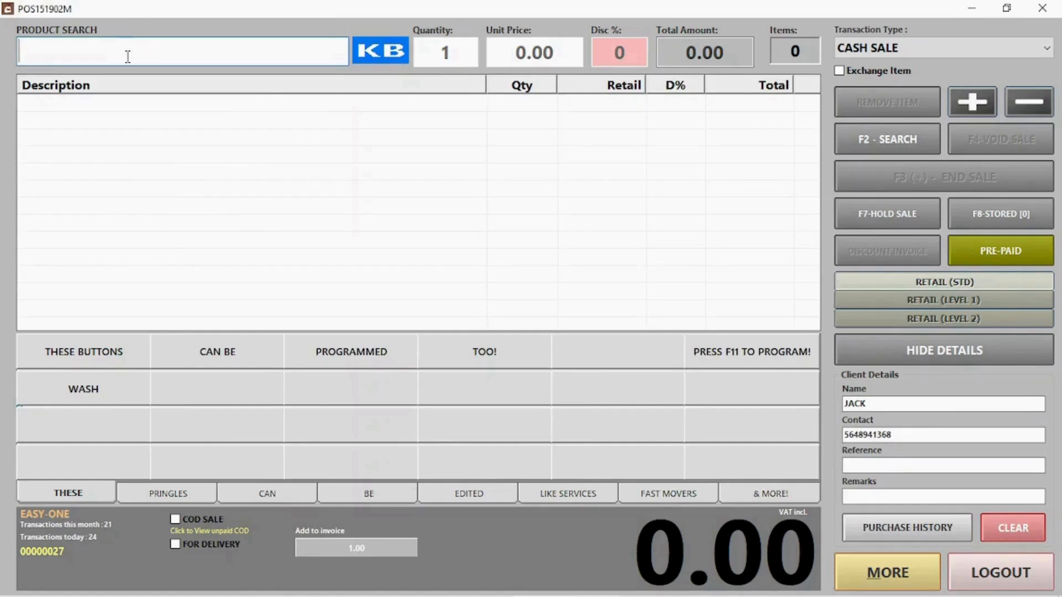
- Sell PRINGLES CHUTNEY for 50.00 paid by card, then start the next transaction
{"action": "type", "text": "pr"}
{"action": "left_click", "coordinate": [111, 132]}
{"action": "key", "text": "Return"}
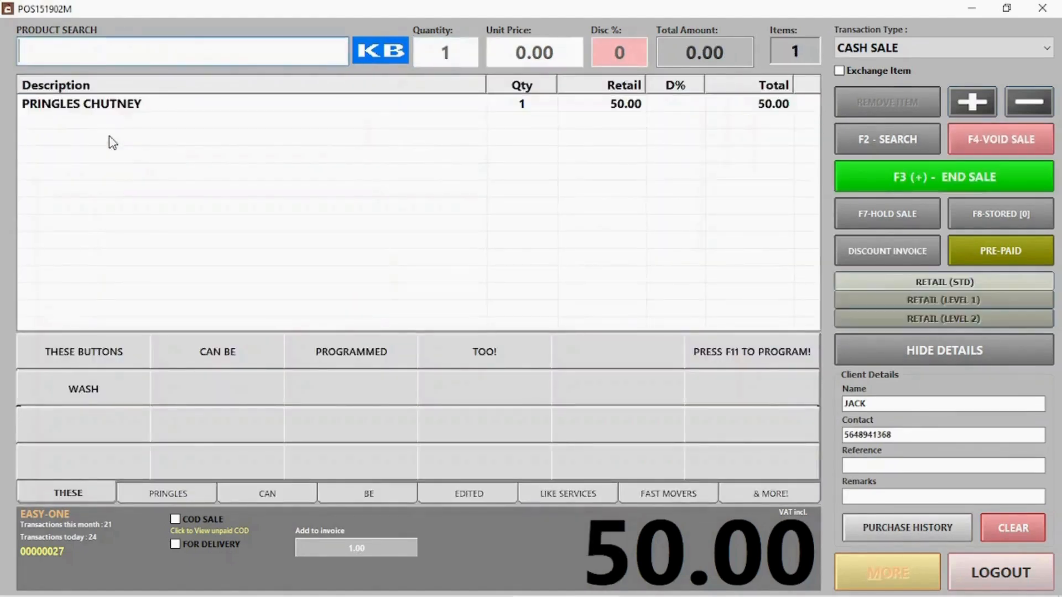
{"action": "left_click", "coordinate": [960, 176]}
{"action": "left_click", "coordinate": [391, 249]}
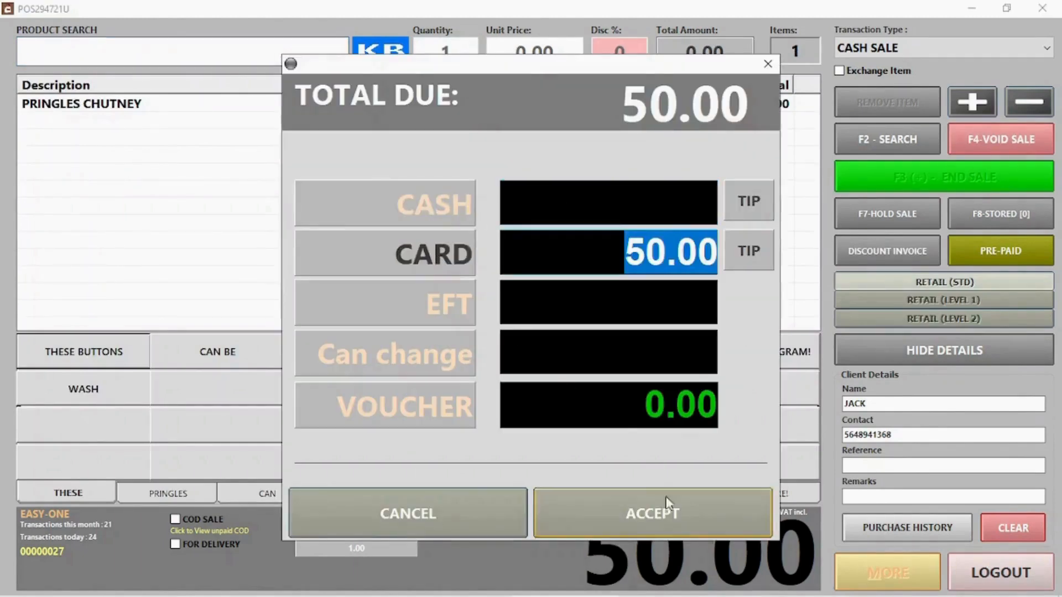
{"action": "left_click", "coordinate": [659, 506]}
{"action": "left_click", "coordinate": [665, 374]}
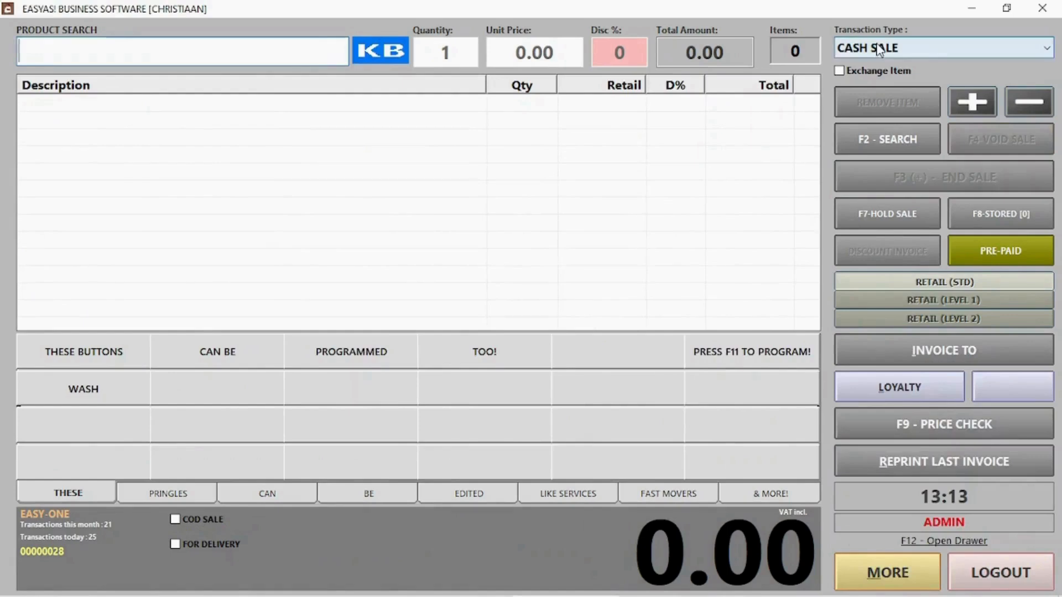
- Try the Account Sale transaction type, load the client's account details, then close that search
{"action": "left_click", "coordinate": [877, 51]}
{"action": "left_click", "coordinate": [872, 81]}
{"action": "left_click", "coordinate": [928, 51]}
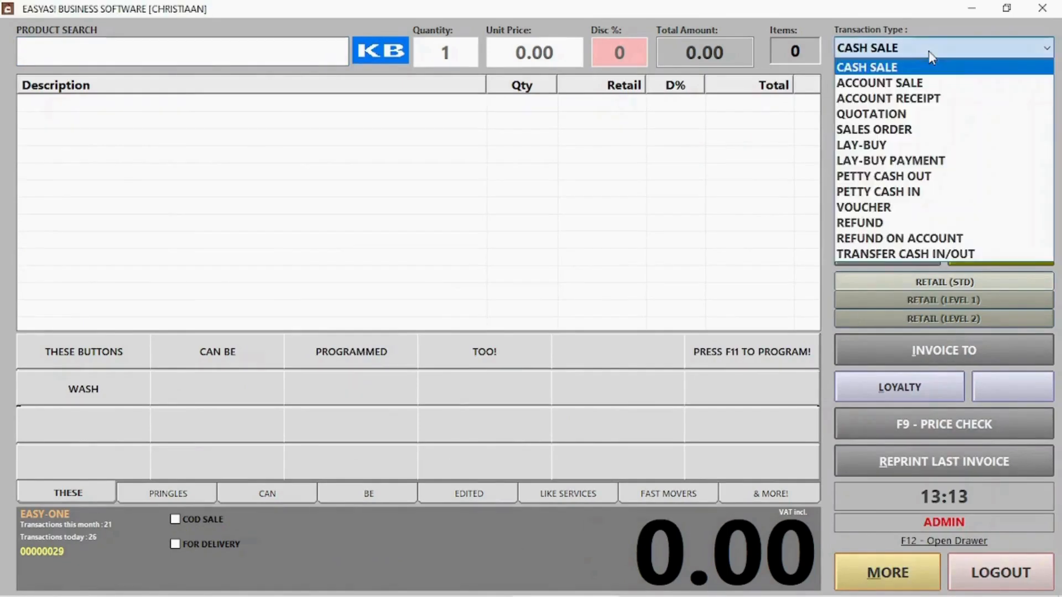
{"action": "left_click", "coordinate": [915, 84]}
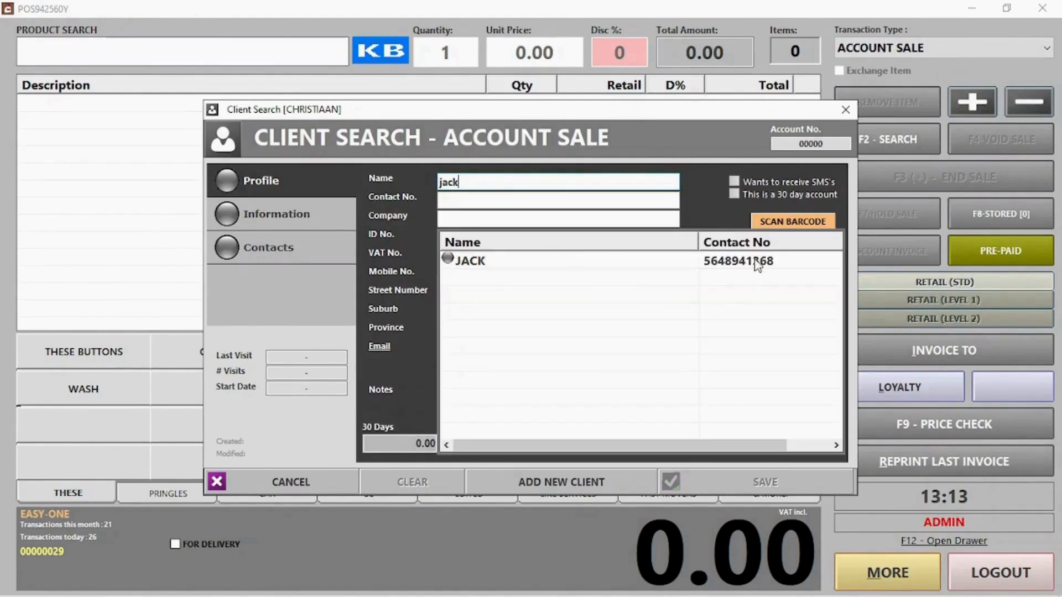
{"action": "left_click", "coordinate": [756, 260]}
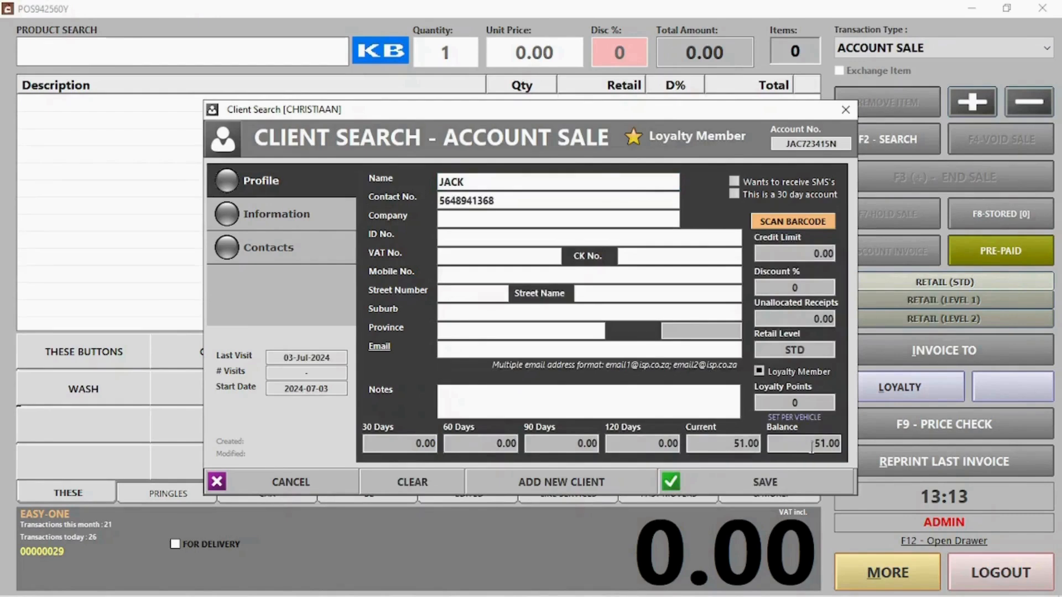
{"action": "left_click", "coordinate": [344, 481]}
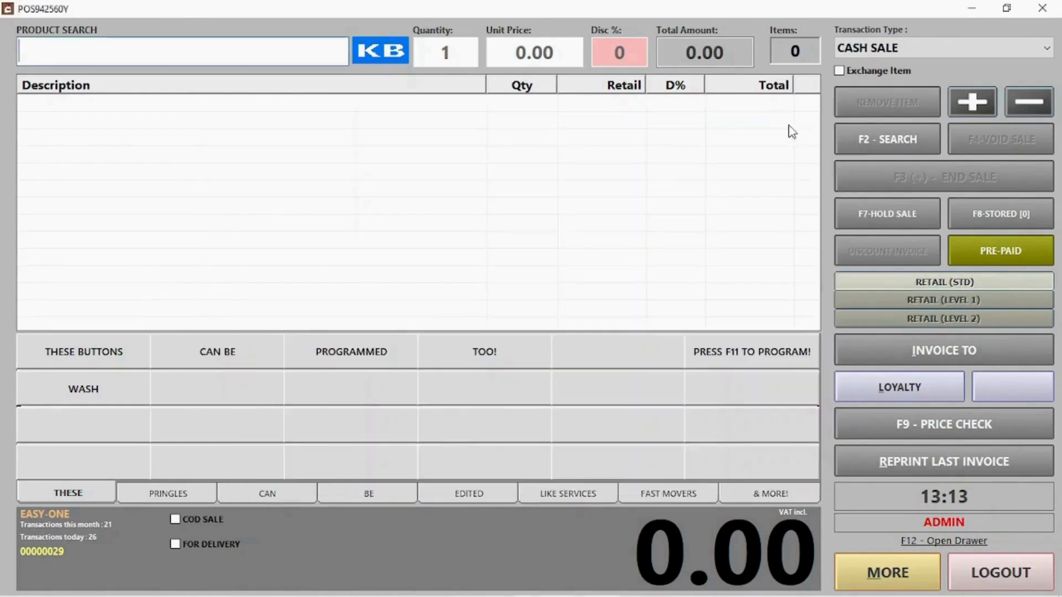
- Switch the transaction type to Account Receipt and select the client for the receipt
{"action": "left_click", "coordinate": [924, 44]}
{"action": "left_click", "coordinate": [904, 100]}
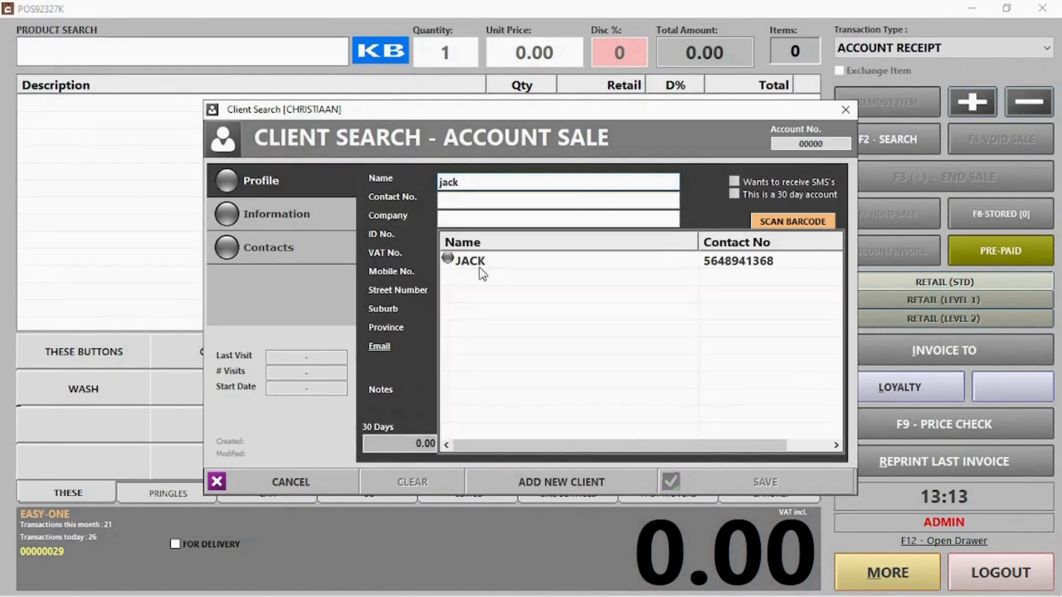
{"action": "left_click", "coordinate": [480, 265]}
{"action": "left_click", "coordinate": [802, 474]}
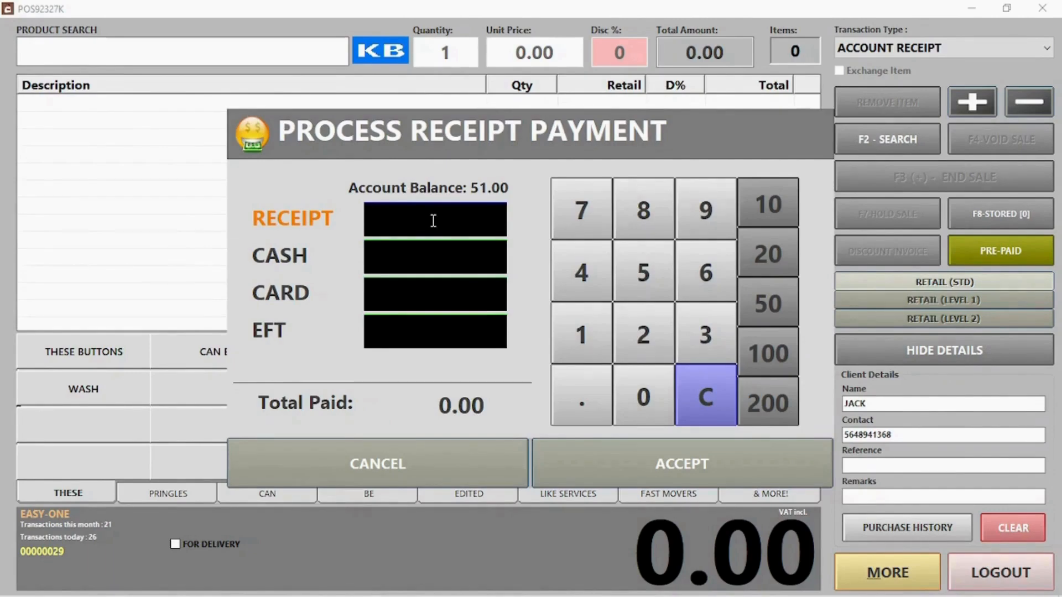
- Take a 51.00 receipt split as 31.00 cash and 20.00 card, without printing it
{"action": "type", "text": "51"}
{"action": "left_click", "coordinate": [429, 250]}
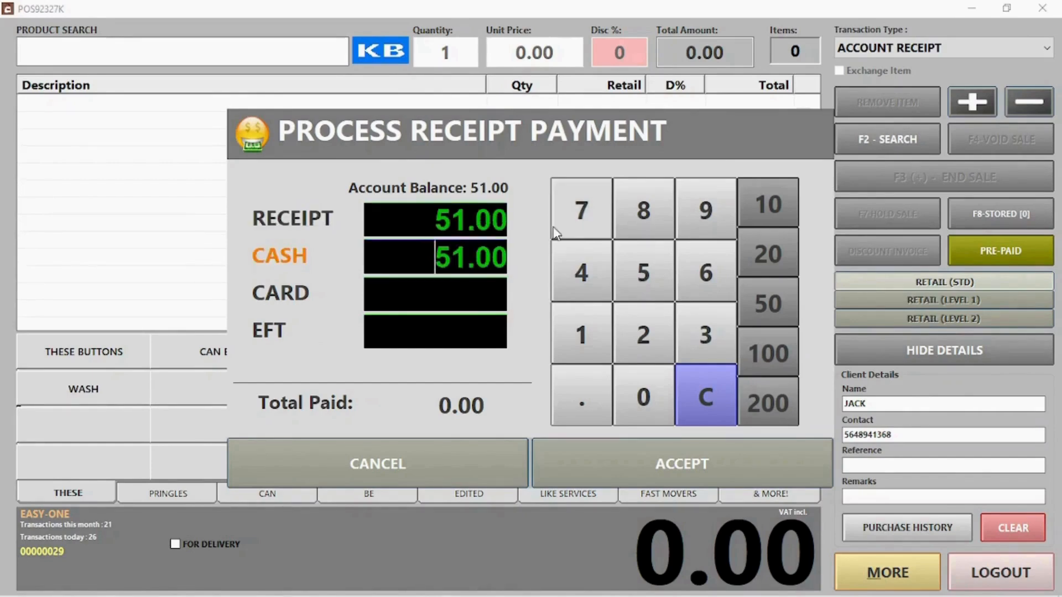
{"action": "left_click", "coordinate": [452, 258]}
{"action": "key", "text": "BackSpace"}
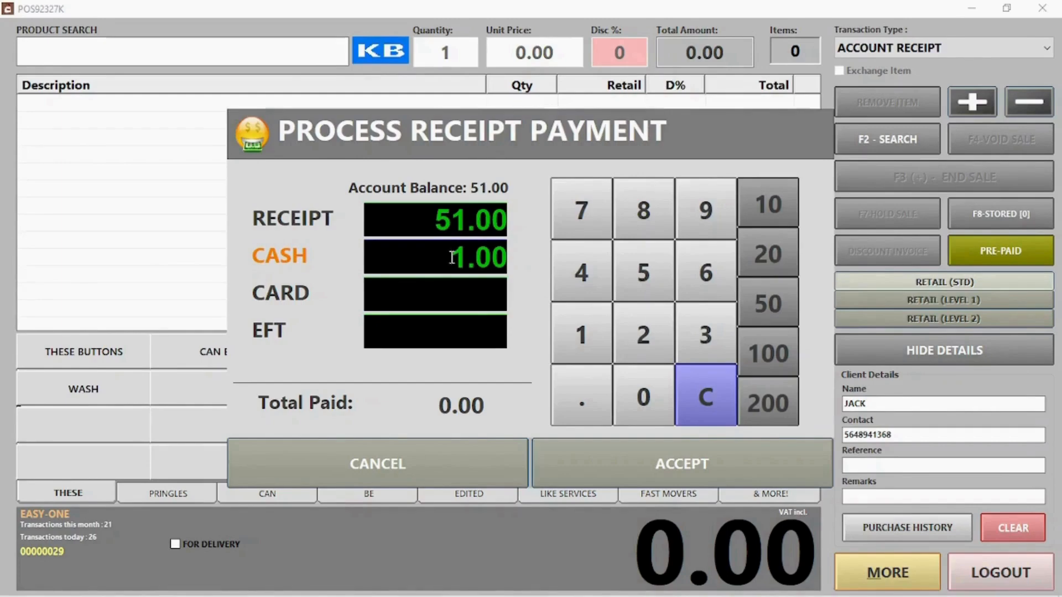
{"action": "type", "text": "3"}
{"action": "left_click", "coordinate": [435, 294]}
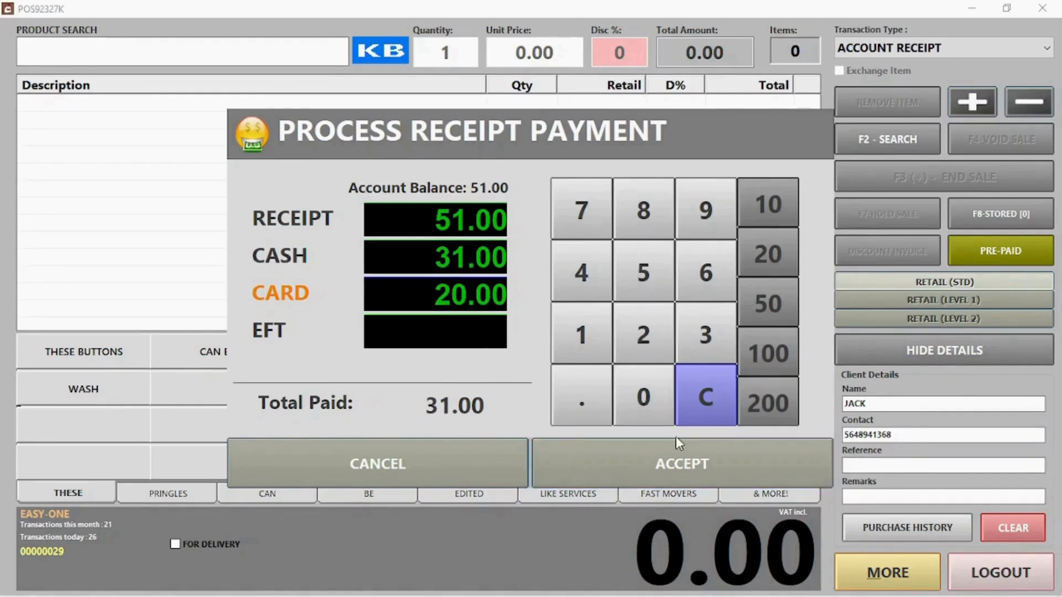
{"action": "left_click", "coordinate": [656, 466]}
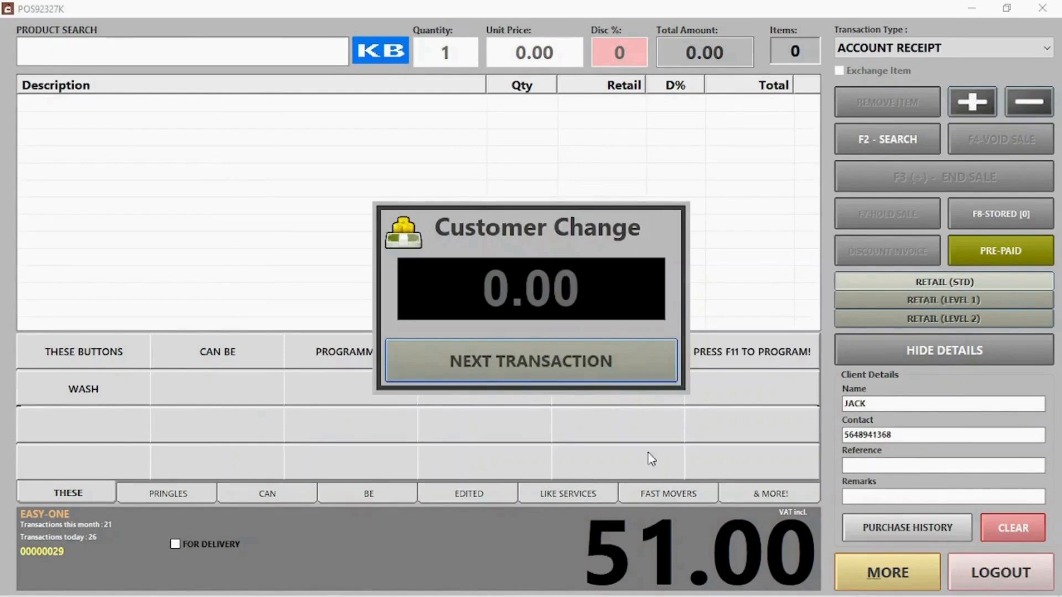
{"action": "left_click", "coordinate": [581, 362]}
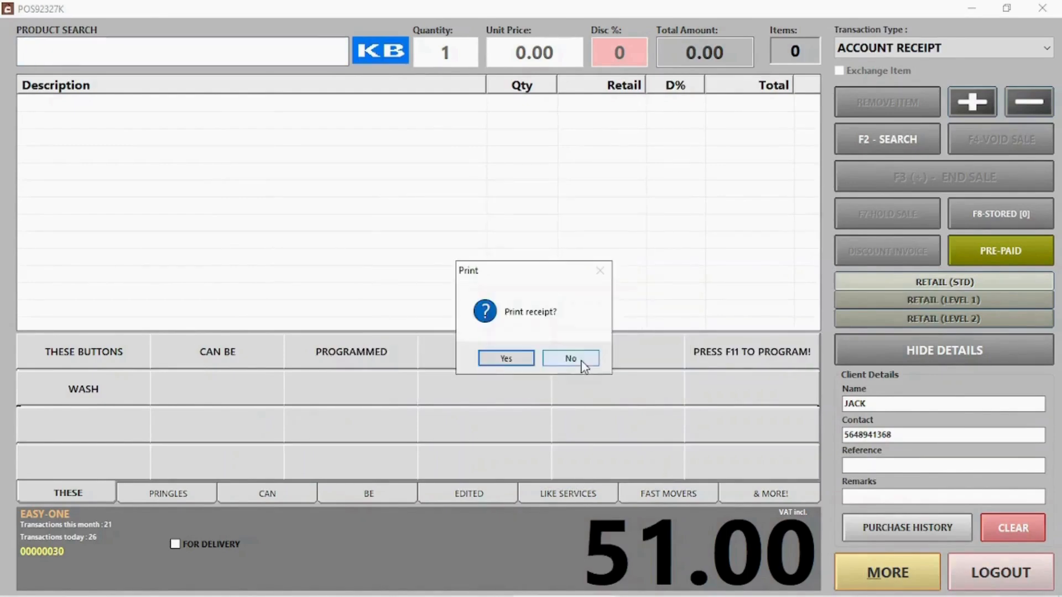
{"action": "left_click", "coordinate": [582, 366]}
{"action": "left_click", "coordinate": [908, 46]}
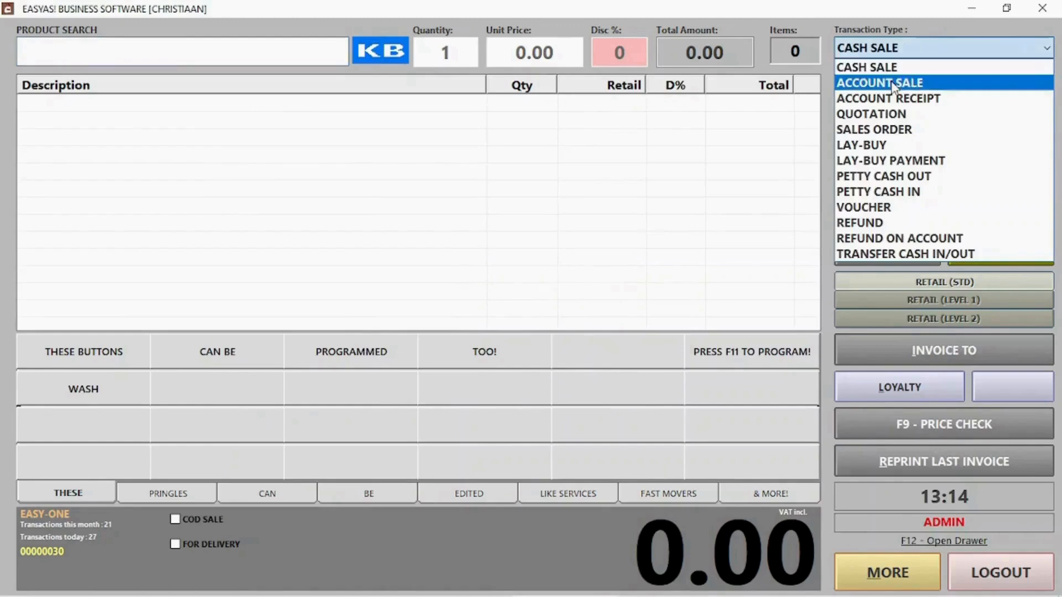
- Start a quotation for a walk-in client, entering their contact number and name
{"action": "left_click", "coordinate": [896, 113]}
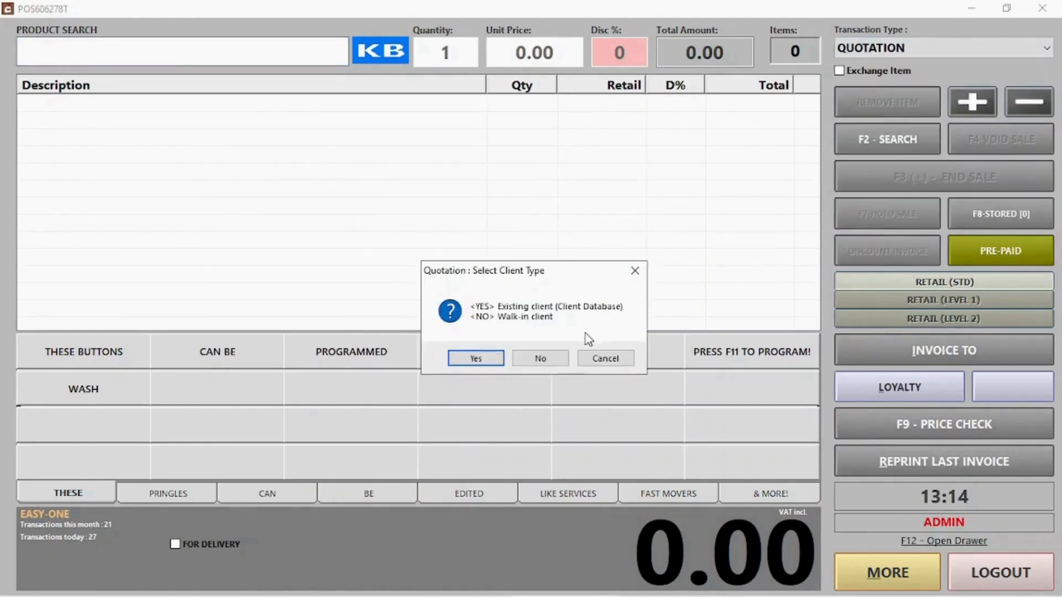
{"action": "left_click", "coordinate": [537, 360]}
{"action": "type", "text": "421566326"}
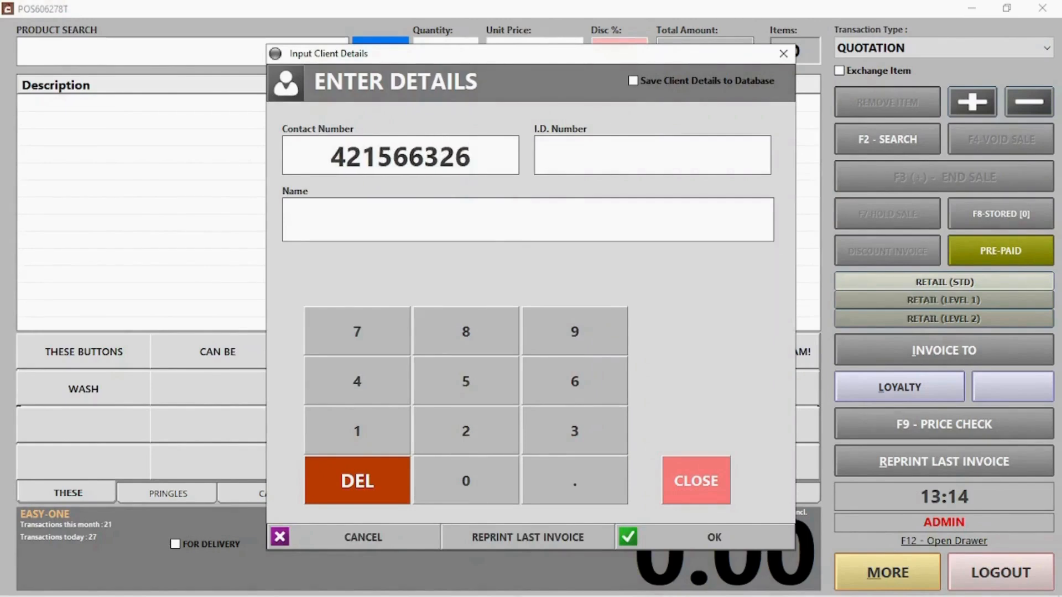
{"action": "left_click", "coordinate": [363, 231]}
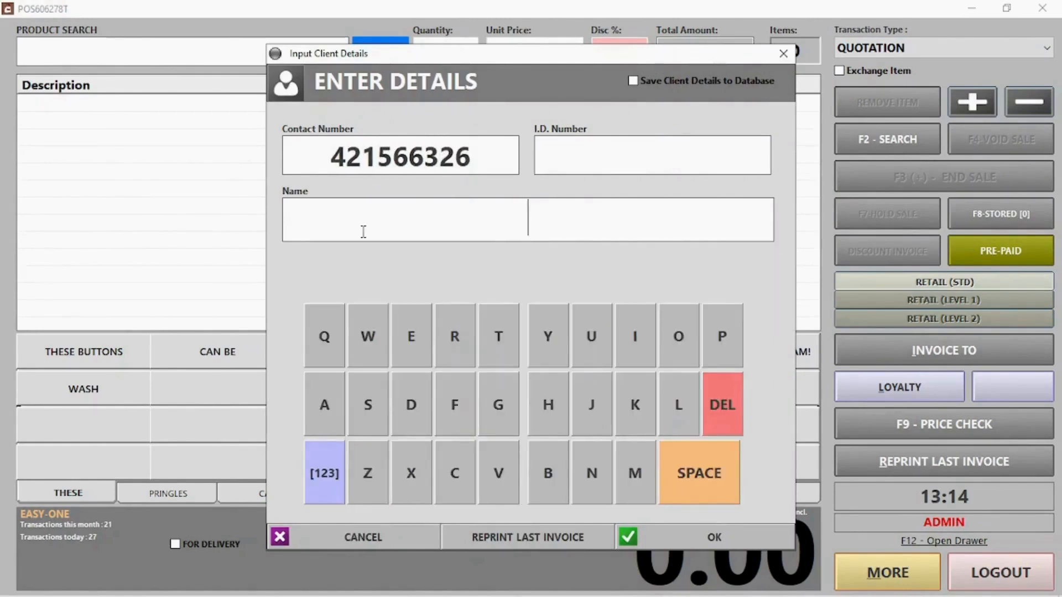
{"action": "type", "text": "Jill"}
{"action": "left_click", "coordinate": [715, 535]}
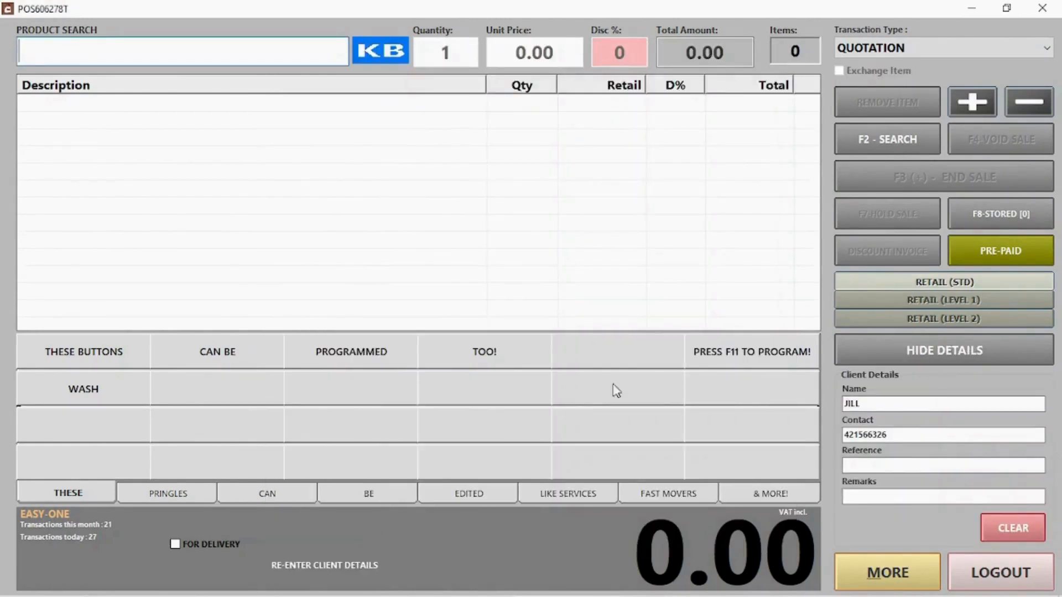
- Add PRINGLES CHEESE CHIVES, CHUTNEY and S&V to the quotation and finish it
{"action": "left_click", "coordinate": [168, 494]}
{"action": "left_click", "coordinate": [90, 352]}
{"action": "left_click", "coordinate": [217, 352]}
{"action": "left_click", "coordinate": [332, 354]}
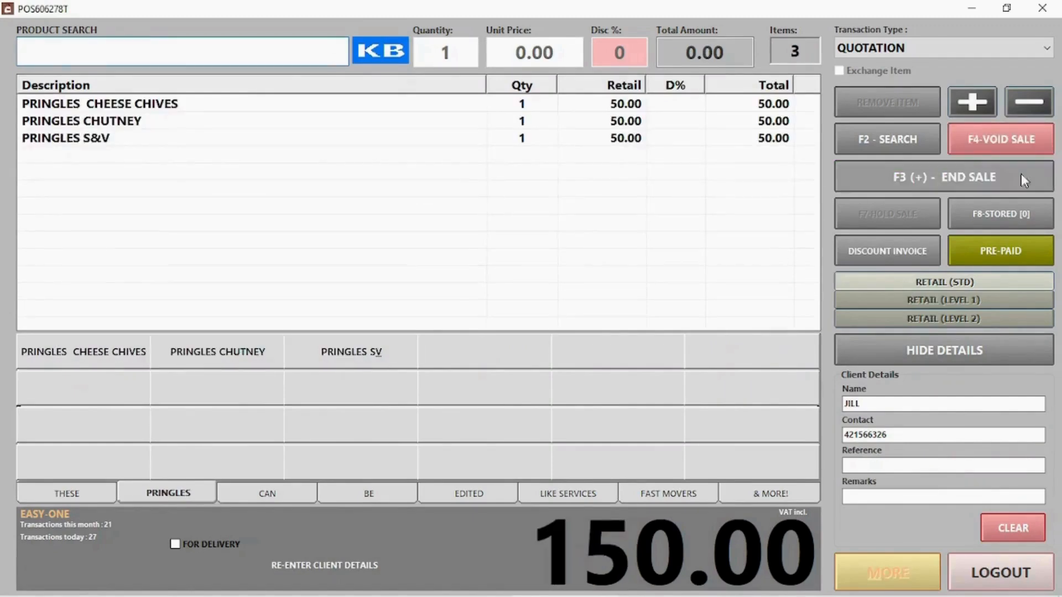
{"action": "left_click", "coordinate": [1021, 176]}
- Decline the proforma and printing, and e-mail the 150.00 quotation to the client as a PDF
{"action": "left_click", "coordinate": [534, 356]}
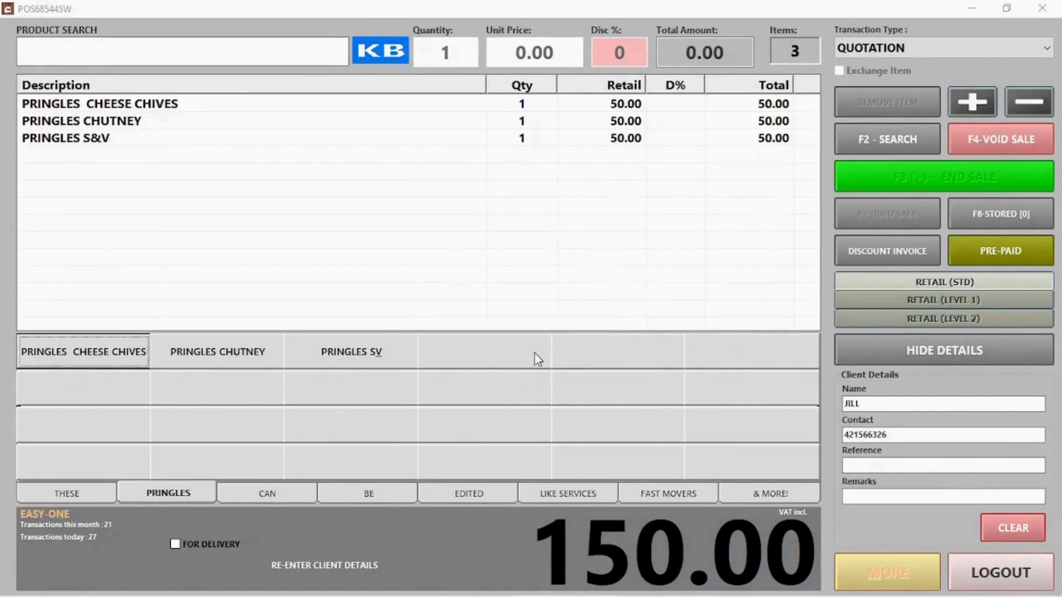
{"action": "left_click", "coordinate": [578, 517]}
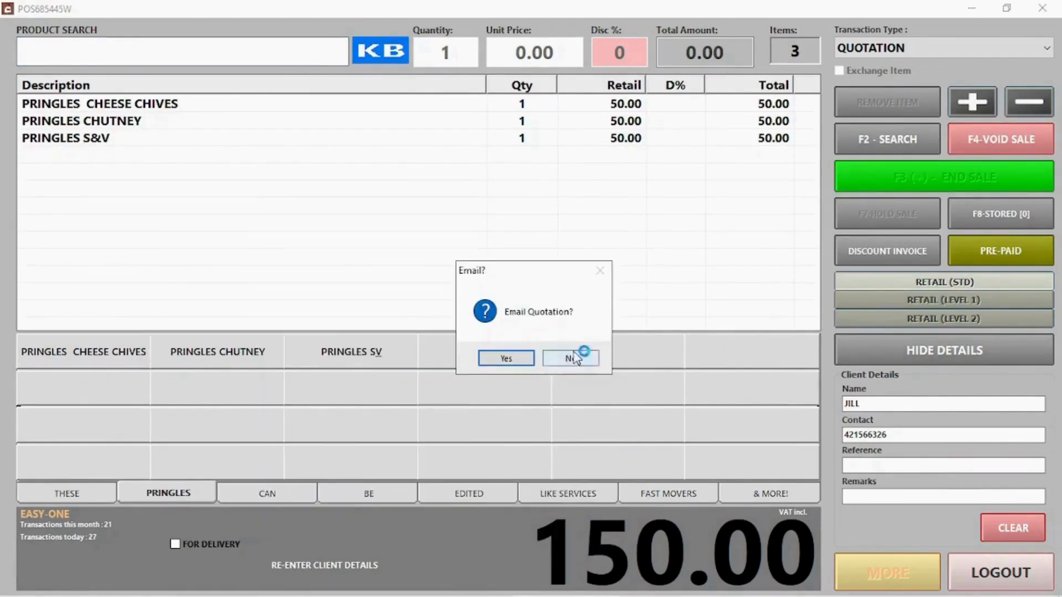
{"action": "left_click", "coordinate": [515, 358]}
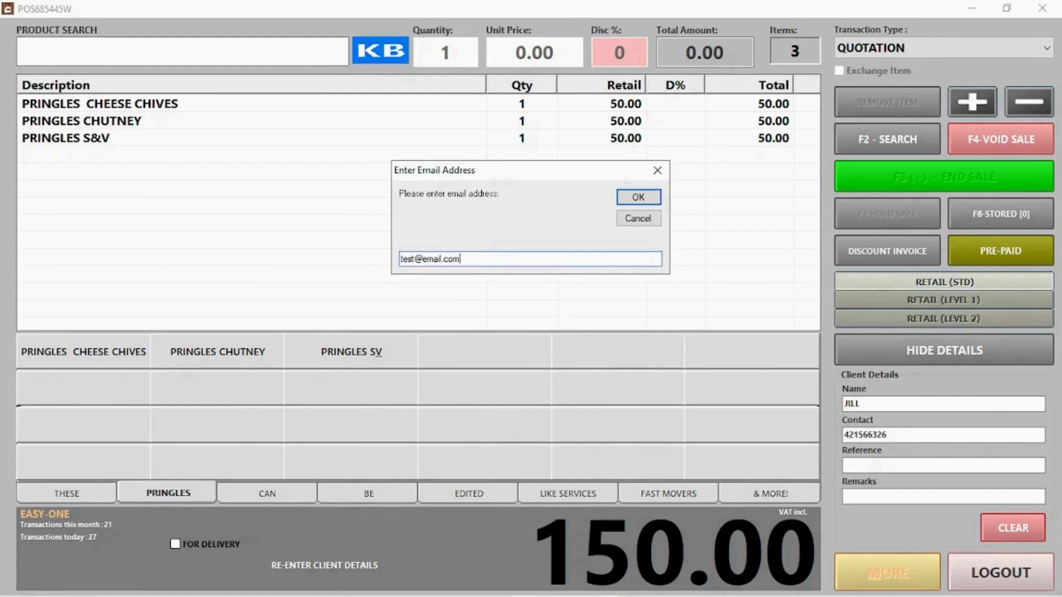
{"action": "left_click", "coordinate": [636, 197]}
{"action": "left_click", "coordinate": [515, 360]}
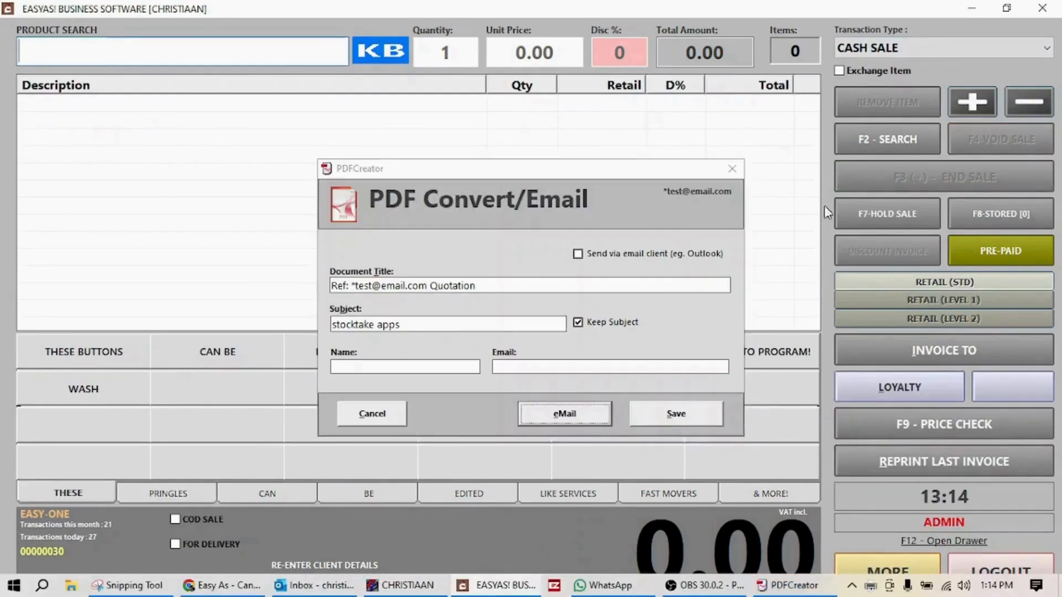
{"action": "left_click", "coordinate": [968, 48]}
{"action": "left_click", "coordinate": [874, 144]}
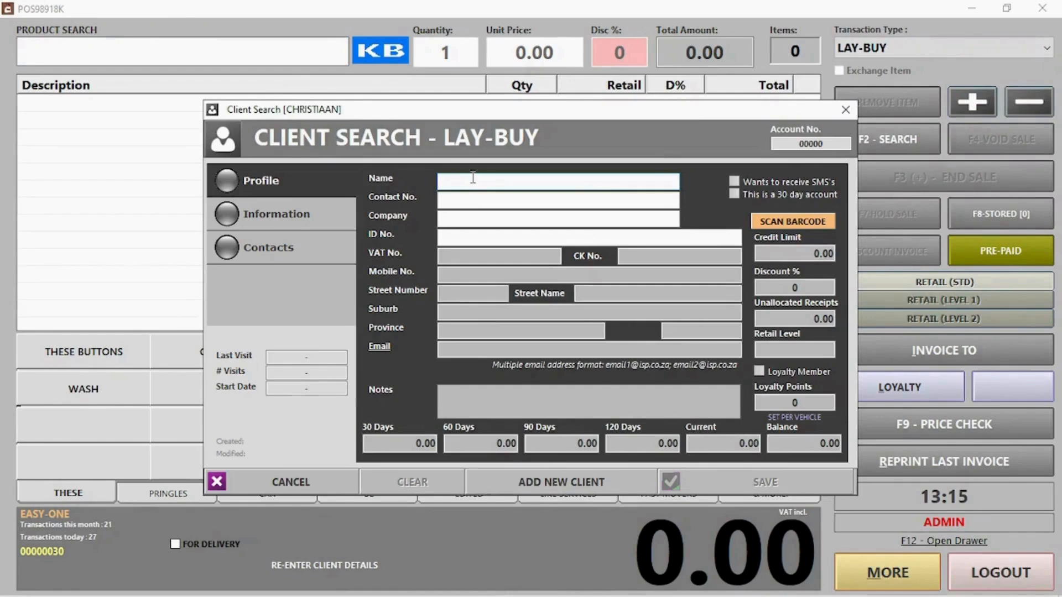
- Search for the existing client by name and attach them to the lay-buy
{"action": "type", "text": "jack"}
{"action": "key", "text": "Return"}
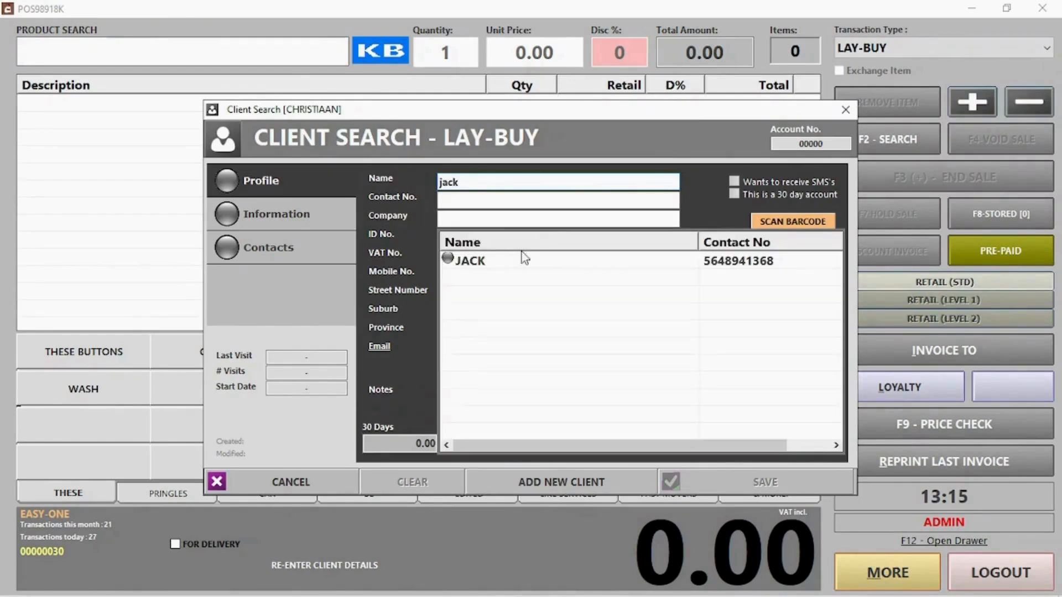
{"action": "double_click", "coordinate": [507, 266]}
{"action": "left_click", "coordinate": [805, 475]}
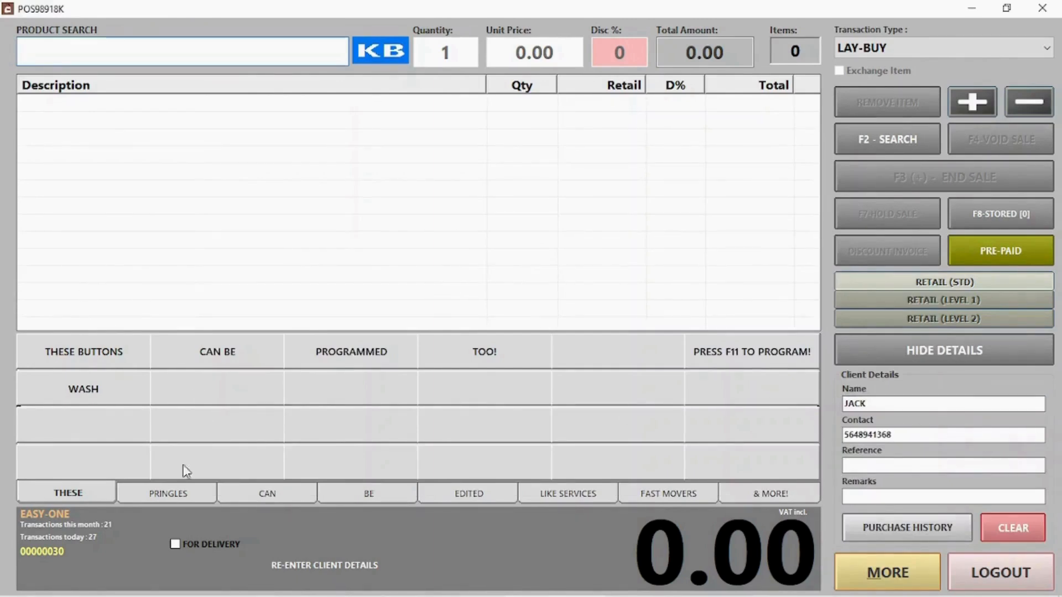
- Add PRINGLES CHEESE CHIVES, CHUTNEY and S&V to the lay-buy and end the sale
{"action": "left_click", "coordinate": [171, 493]}
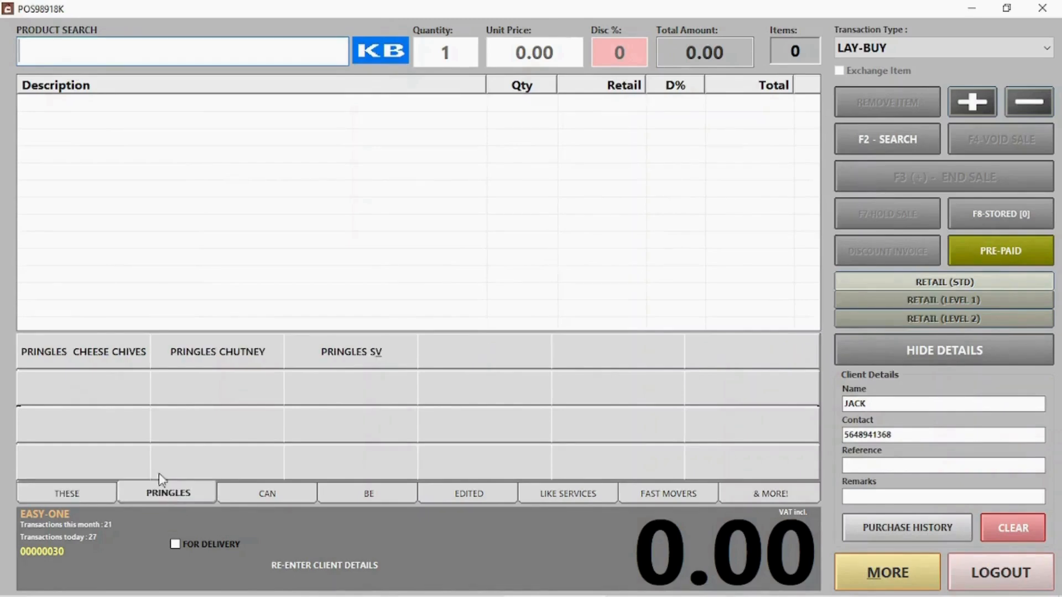
{"action": "left_click", "coordinate": [112, 365]}
{"action": "left_click", "coordinate": [274, 357]}
{"action": "left_click", "coordinate": [311, 357]}
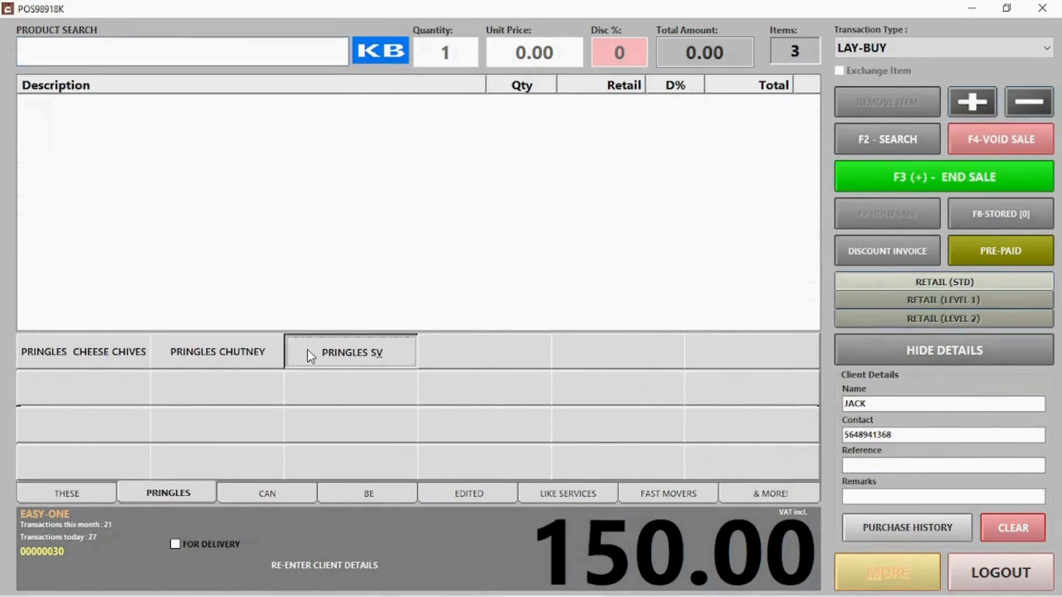
{"action": "left_click", "coordinate": [913, 178]}
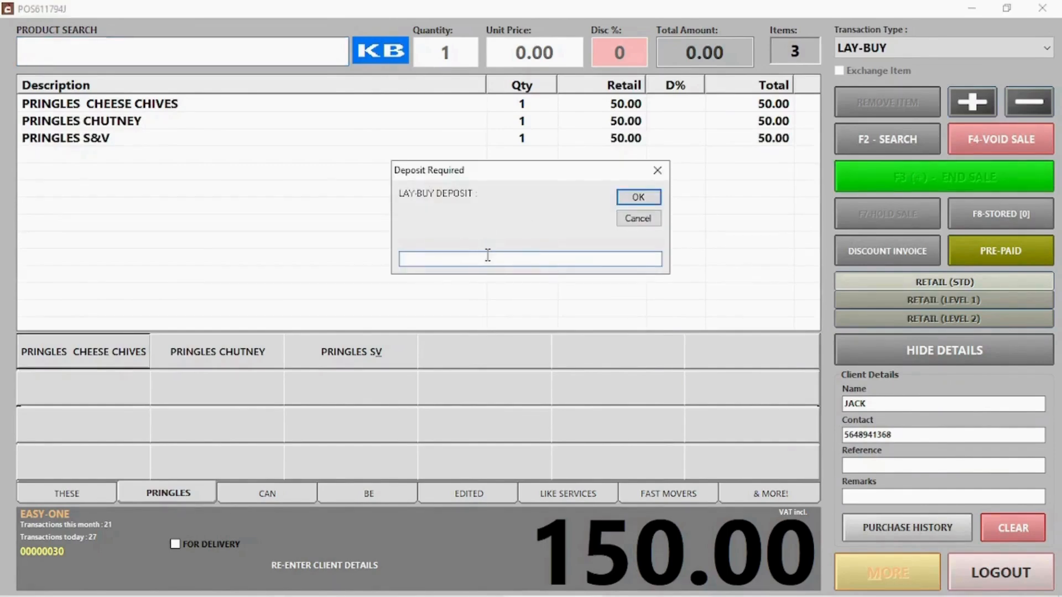
- Take a 60.00 cash deposit on the lay-buy and start the next transaction
{"action": "type", "text": "60"}
{"action": "key", "text": "Return"}
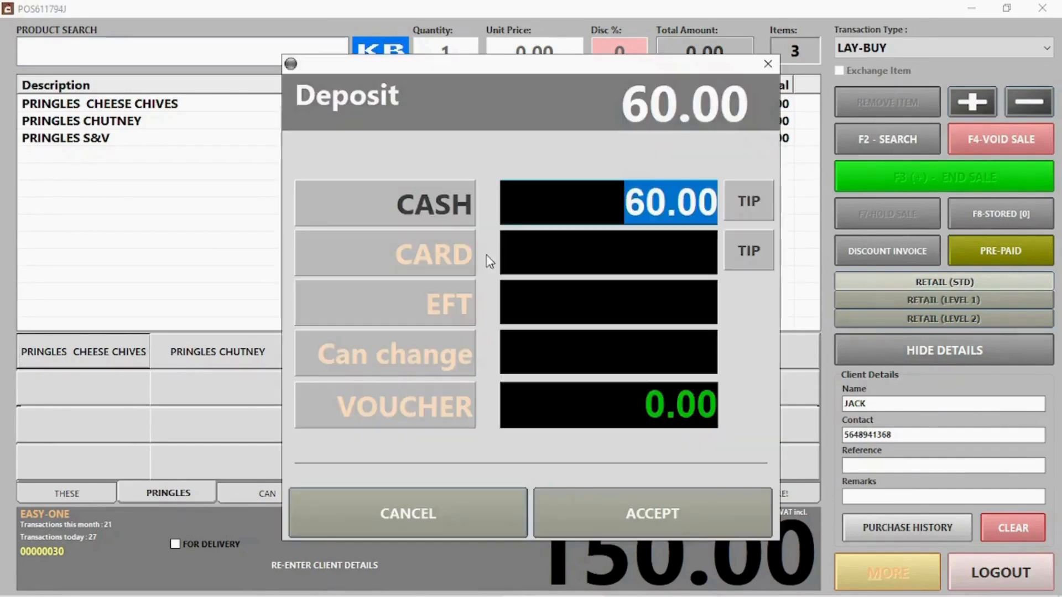
{"action": "left_click", "coordinate": [678, 517]}
{"action": "left_click", "coordinate": [633, 387]}
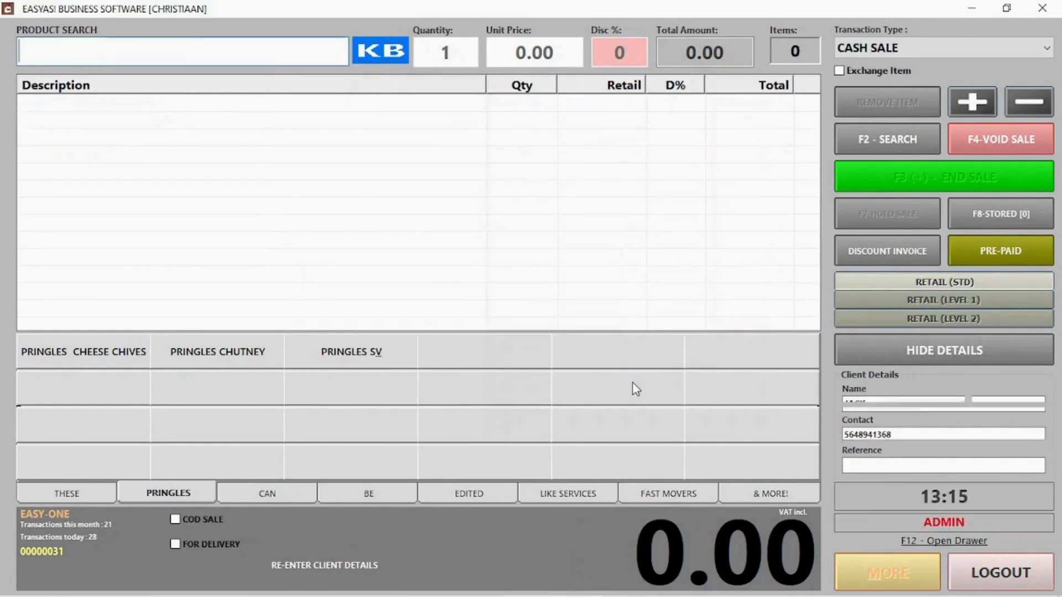
{"action": "left_click", "coordinate": [930, 48]}
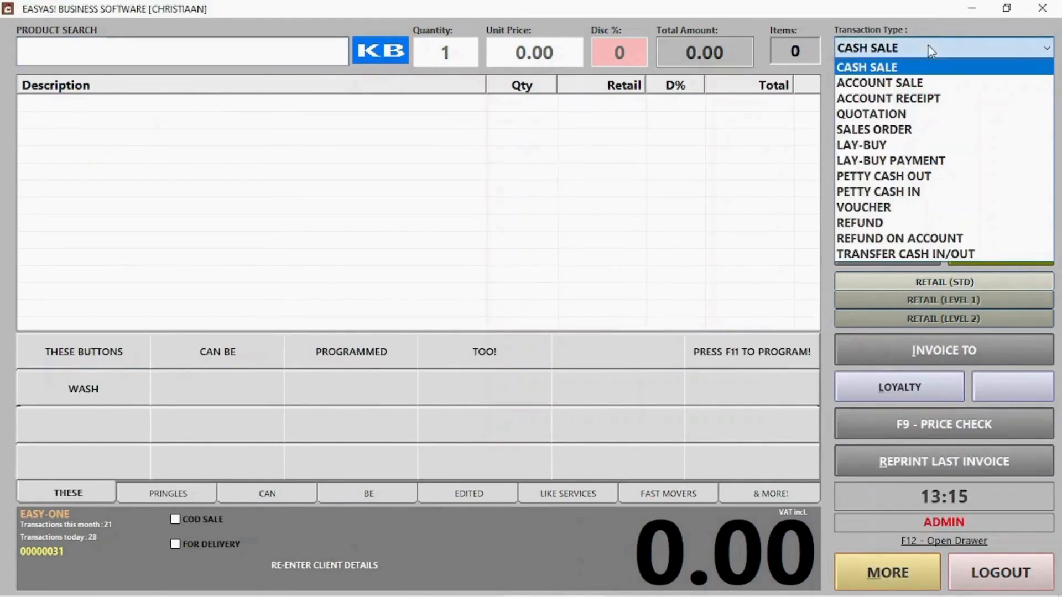
- Open lay-buy 30 and pay its remaining 90.00 balance in cash, not by voucher
{"action": "left_click", "coordinate": [908, 160]}
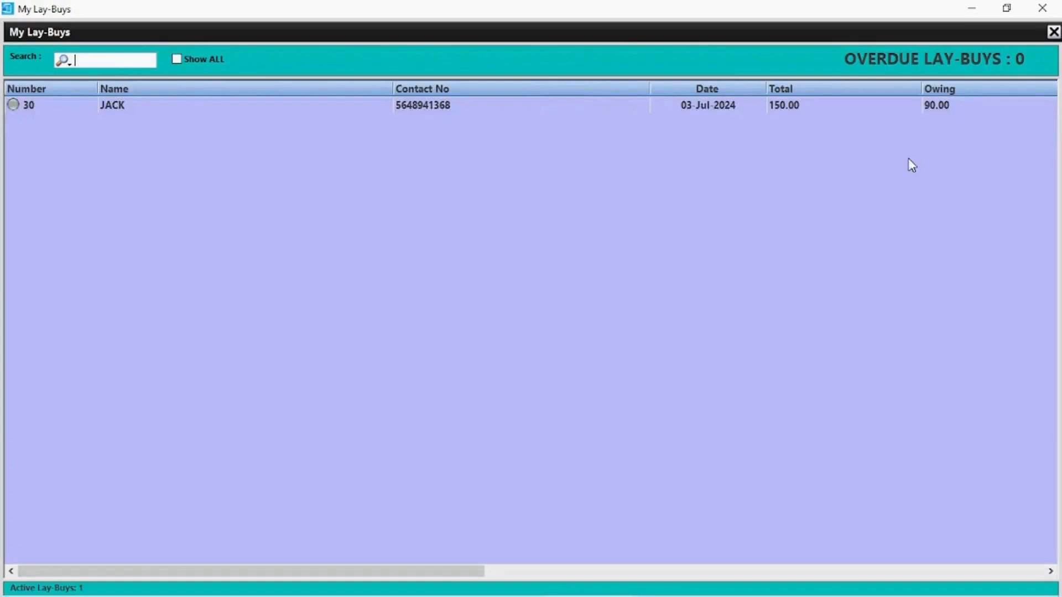
{"action": "double_click", "coordinate": [183, 103]}
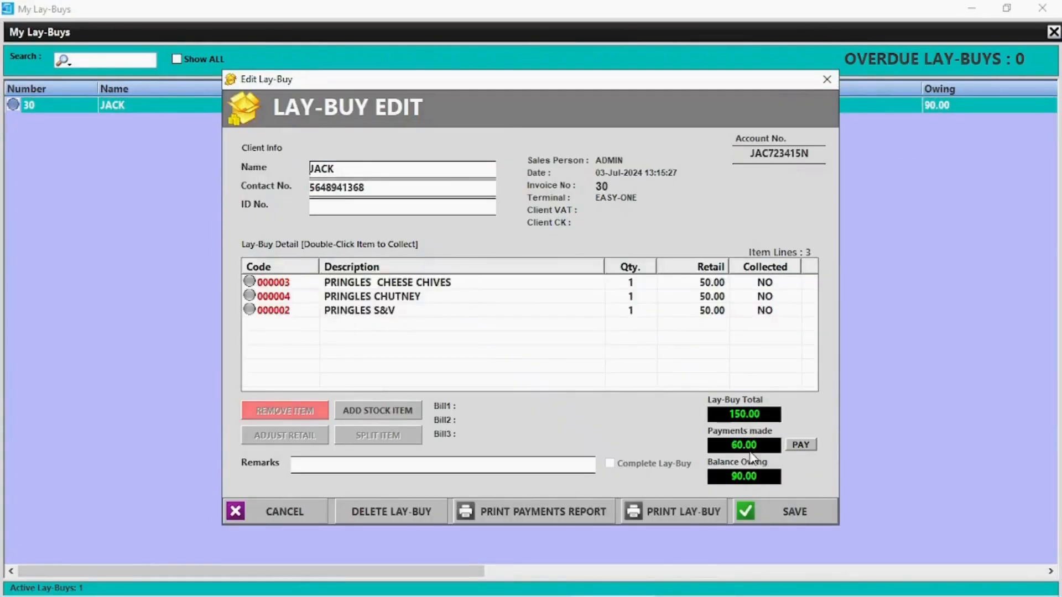
{"action": "left_click", "coordinate": [800, 446]}
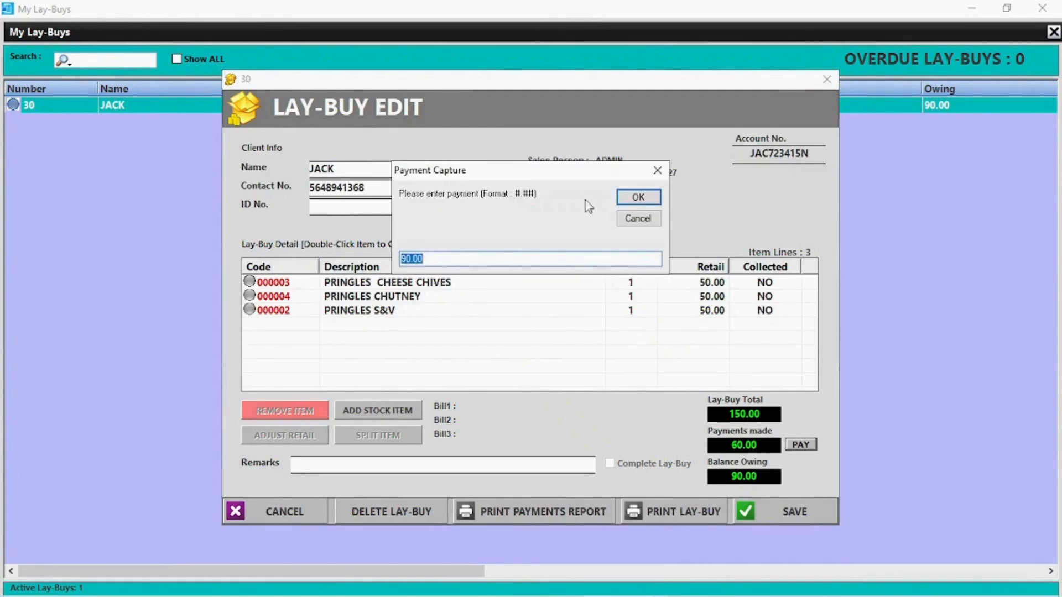
{"action": "left_click", "coordinate": [651, 201]}
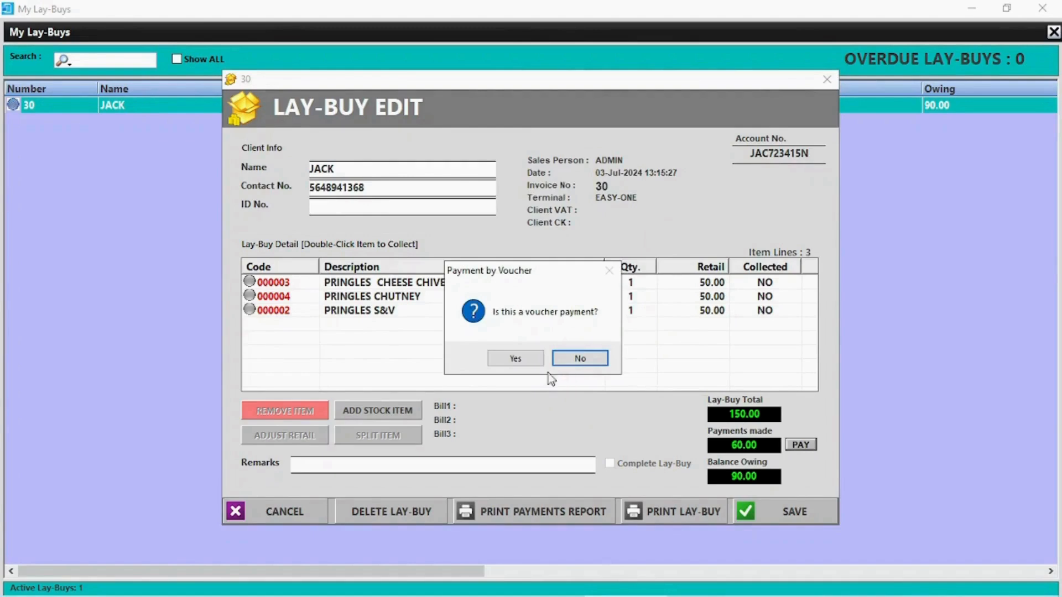
{"action": "left_click", "coordinate": [512, 361]}
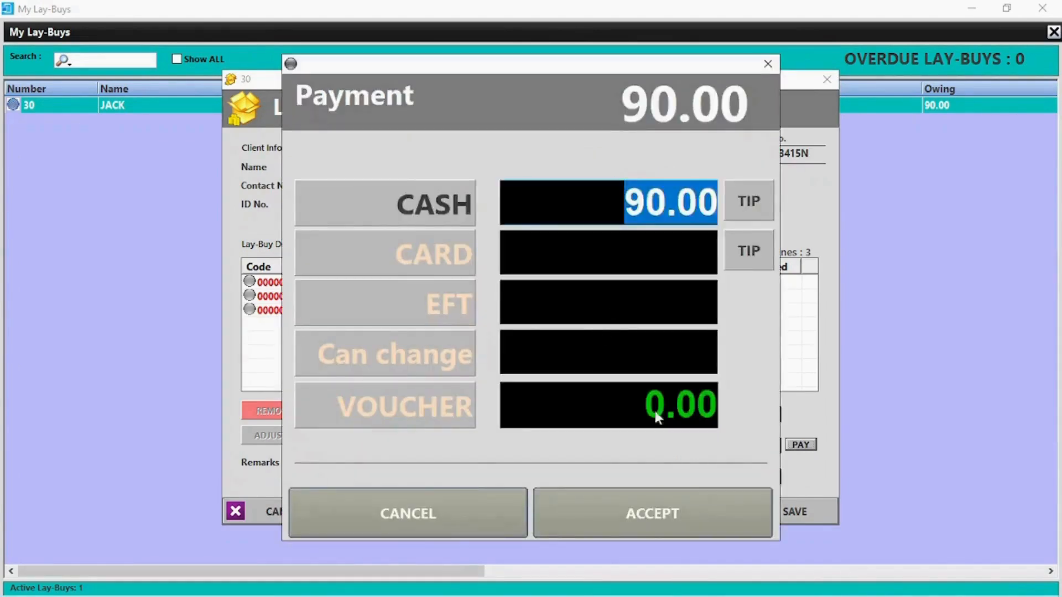
{"action": "left_click", "coordinate": [661, 513]}
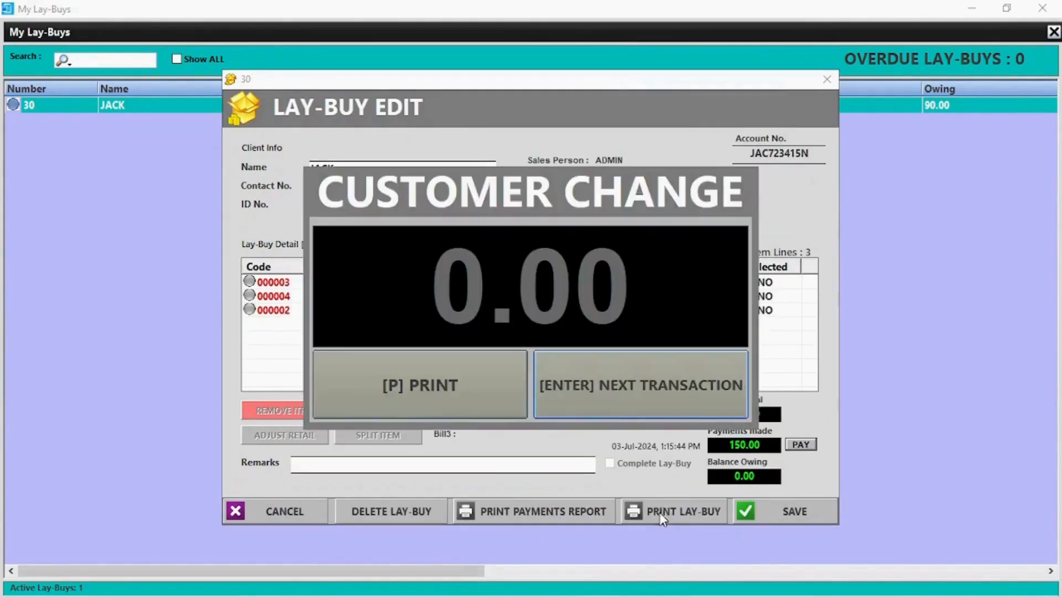
{"action": "left_click", "coordinate": [617, 385]}
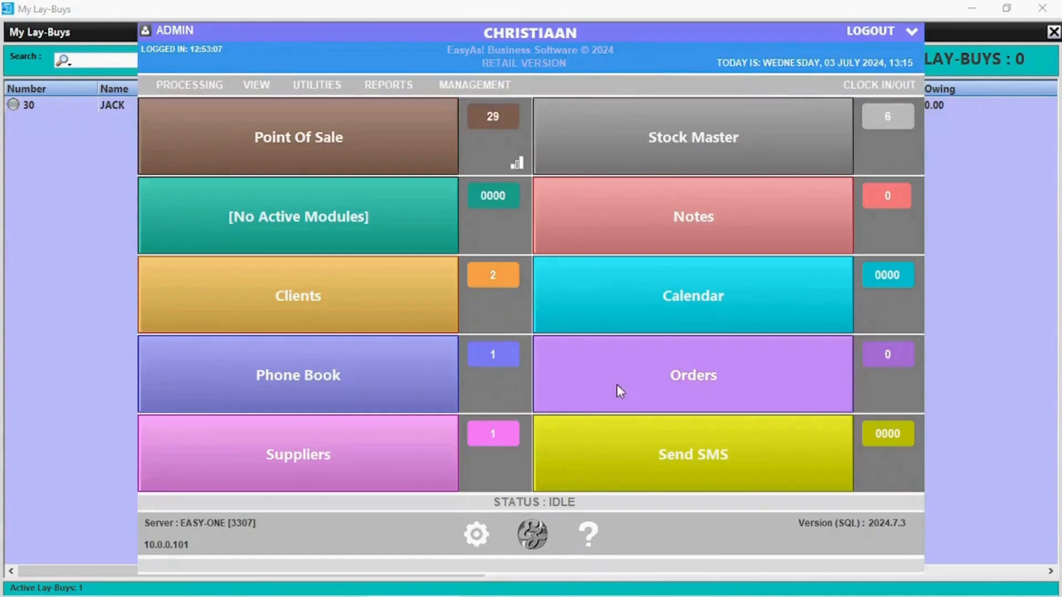
{"action": "left_click", "coordinate": [215, 123]}
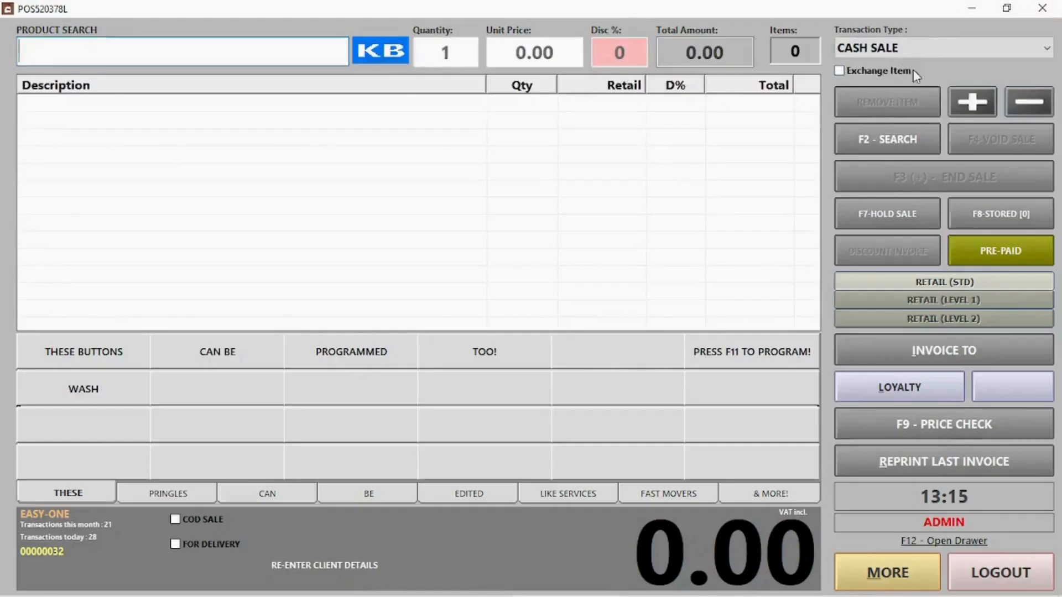
- Enter a Petty Cash Out to the TEST supplier for invoice INV 53268, amount 3000
{"action": "left_click", "coordinate": [913, 49]}
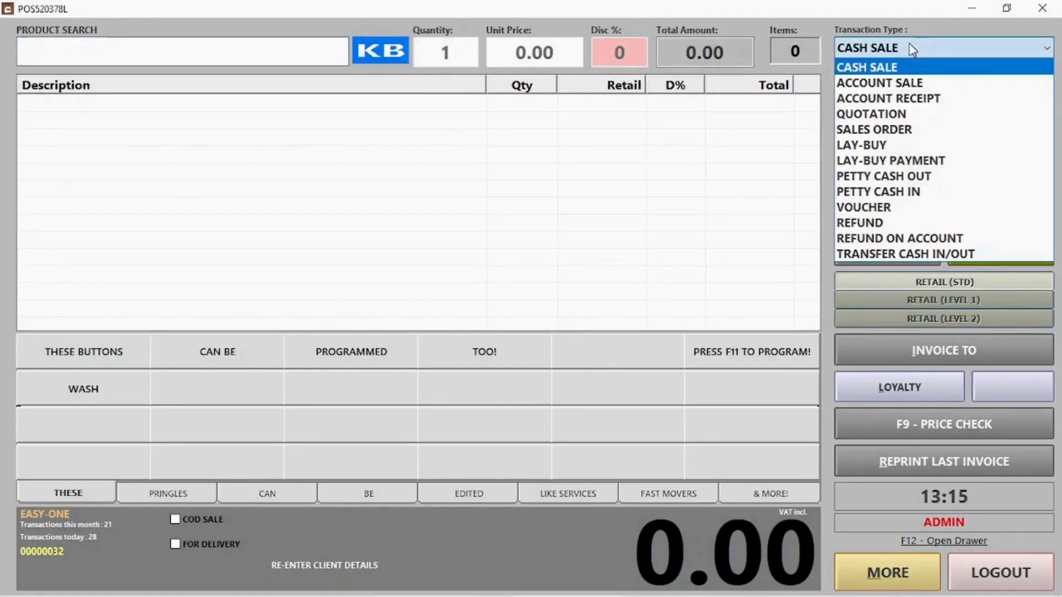
{"action": "left_click", "coordinate": [884, 176]}
{"action": "left_click", "coordinate": [448, 116]}
{"action": "left_click", "coordinate": [448, 135]}
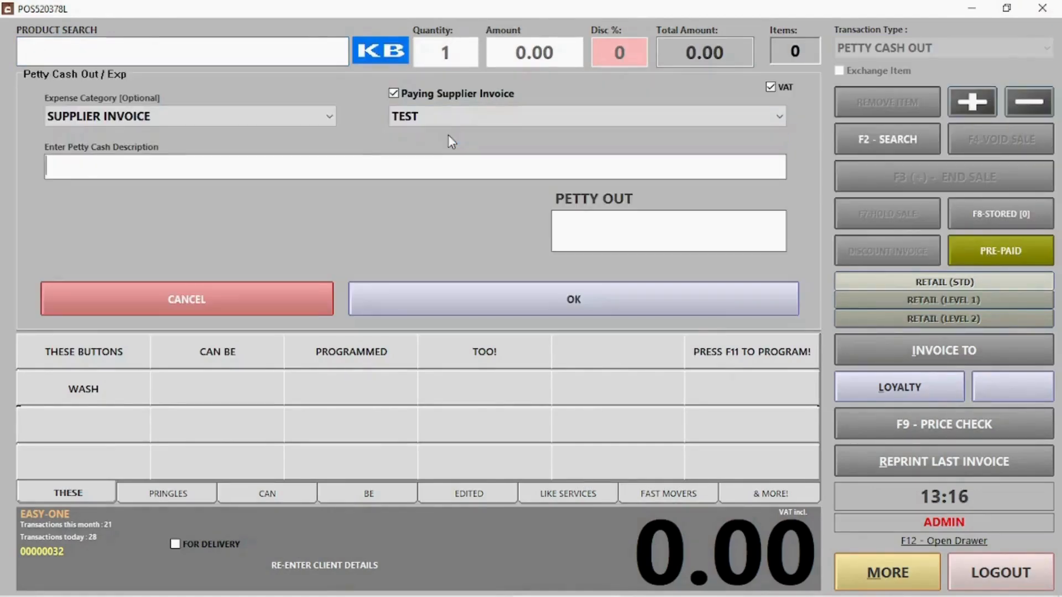
{"action": "type", "text": "INV 53268"}
{"action": "left_click", "coordinate": [684, 220]}
{"action": "type", "text": "3000"}
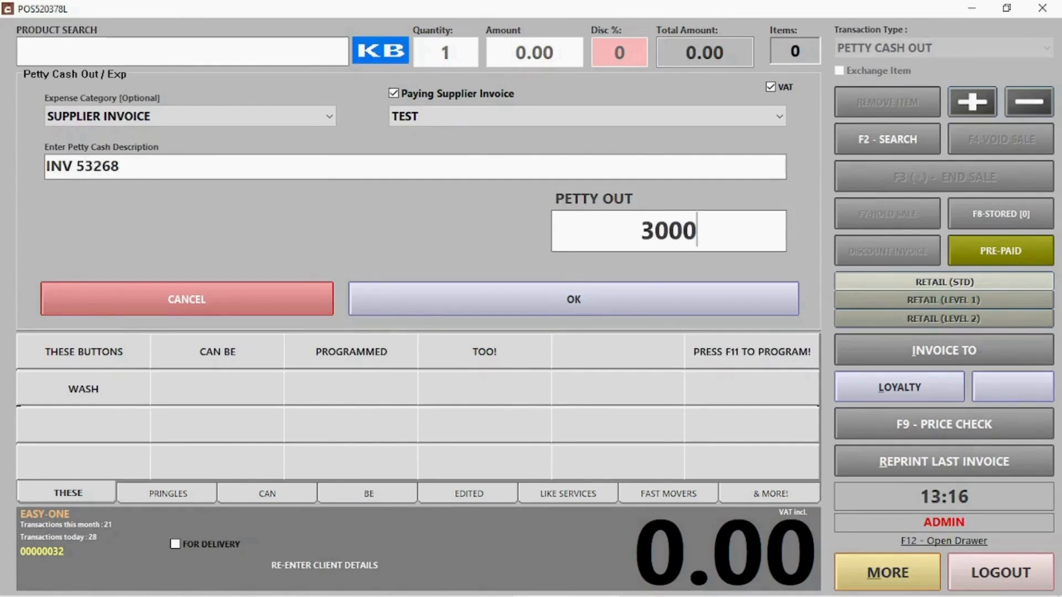
- Complete the 3000 payout, acknowledge the posting, dispense and printer-error messages, and skip reprinting
{"action": "left_click", "coordinate": [593, 304]}
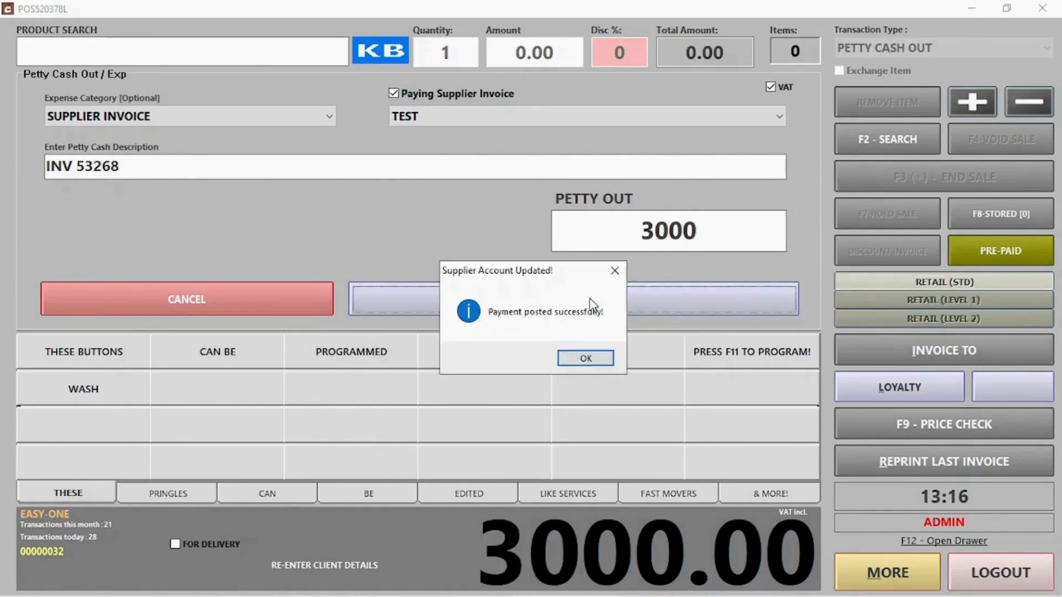
{"action": "left_click", "coordinate": [592, 364]}
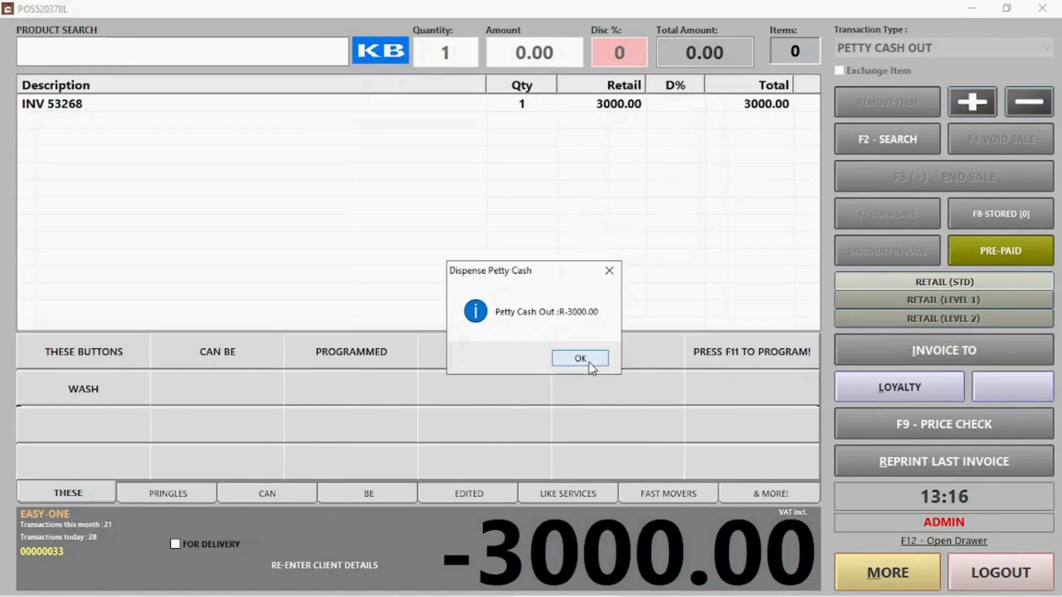
{"action": "left_click", "coordinate": [588, 363]}
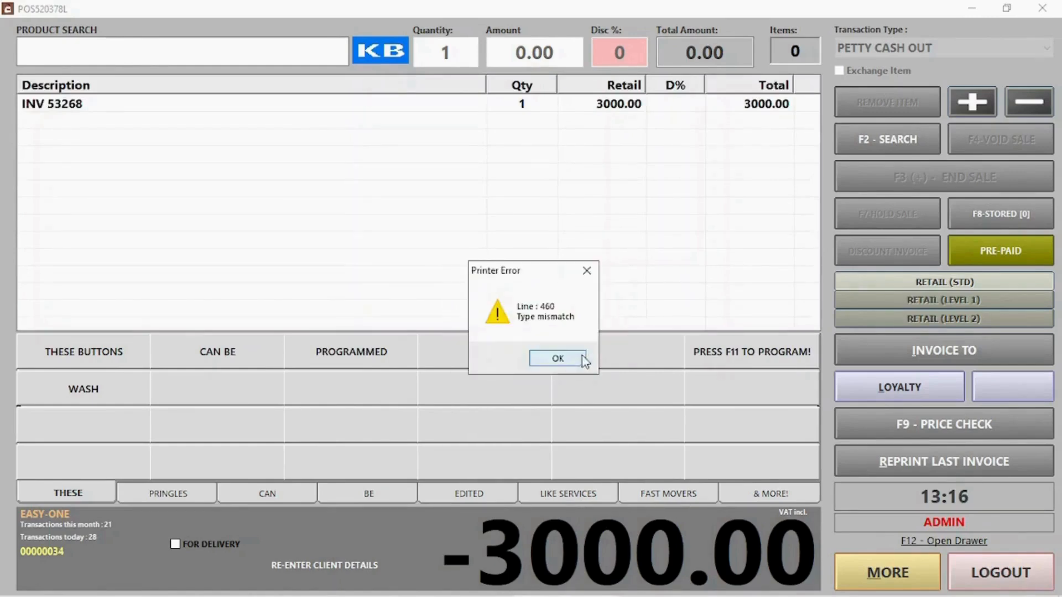
{"action": "left_click", "coordinate": [582, 359]}
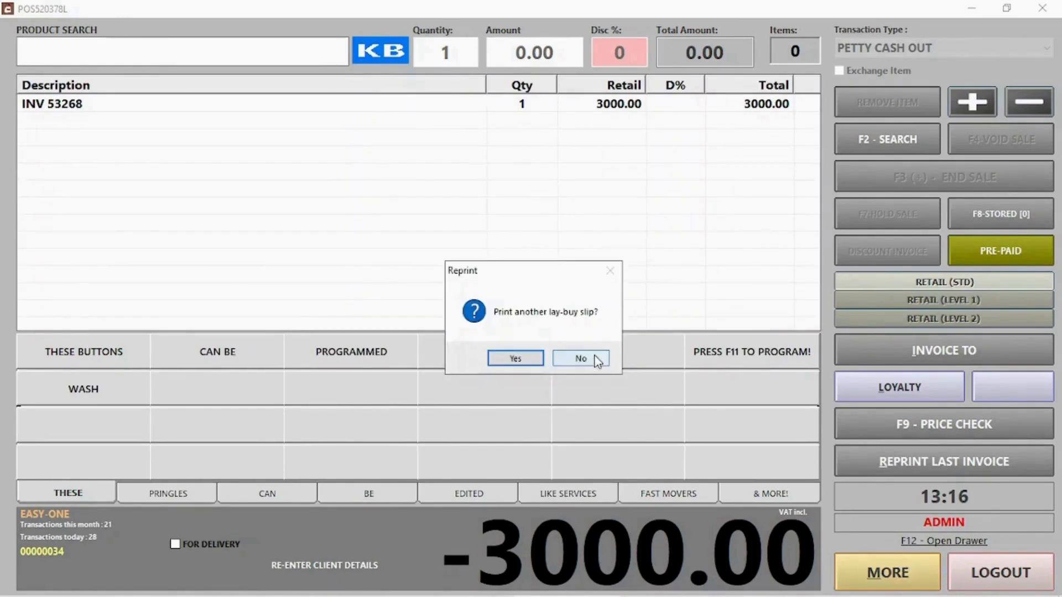
{"action": "left_click", "coordinate": [596, 360]}
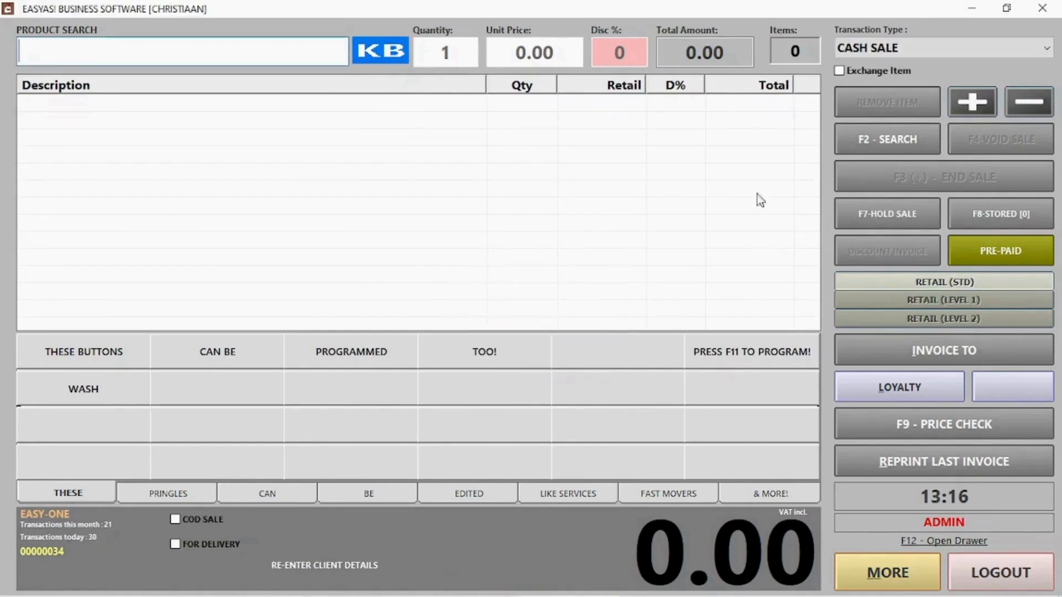
- Record a Petty Cash In of 35 described as 'Change from buying office supplies'
{"action": "left_click", "coordinate": [894, 50]}
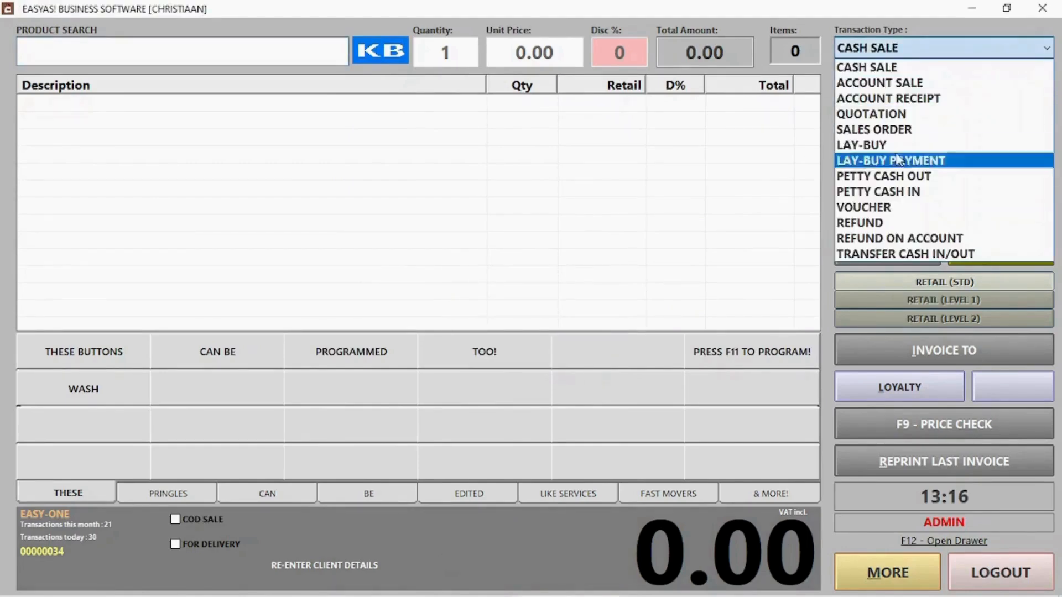
{"action": "left_click", "coordinate": [898, 191]}
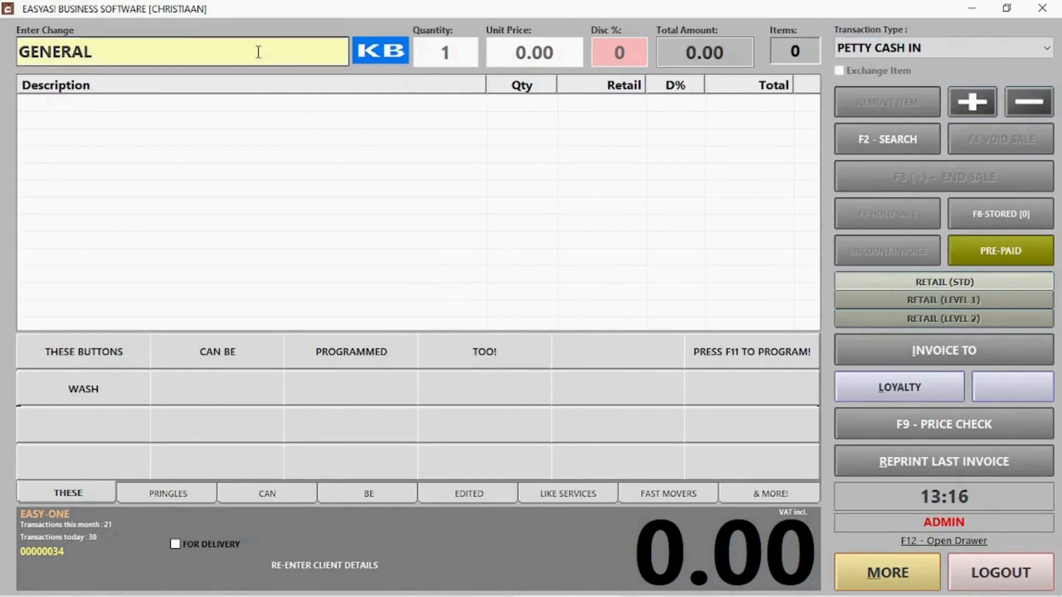
{"action": "left_click_drag", "start_coordinate": [258, 52], "coordinate": [25, 63]}
{"action": "type", "text": "Cha"}
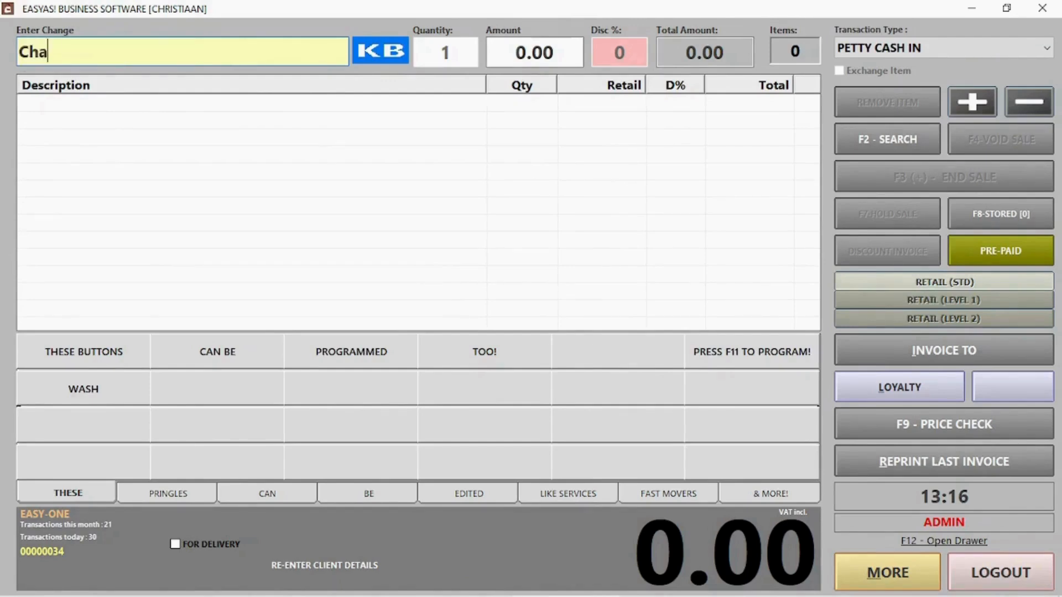
{"action": "type", "text": "nge from "}
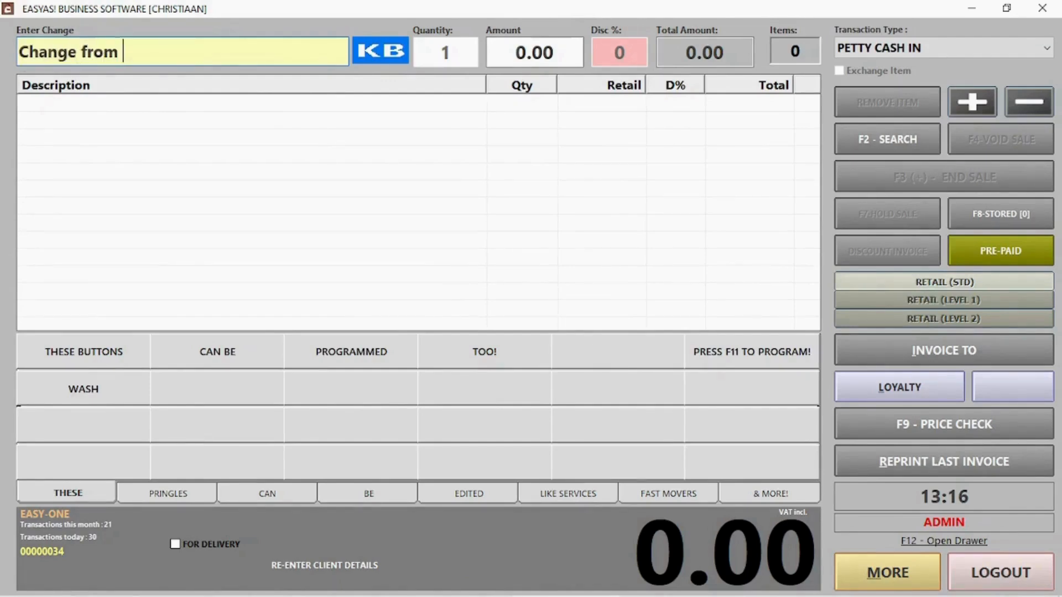
{"action": "type", "text": "buying of"}
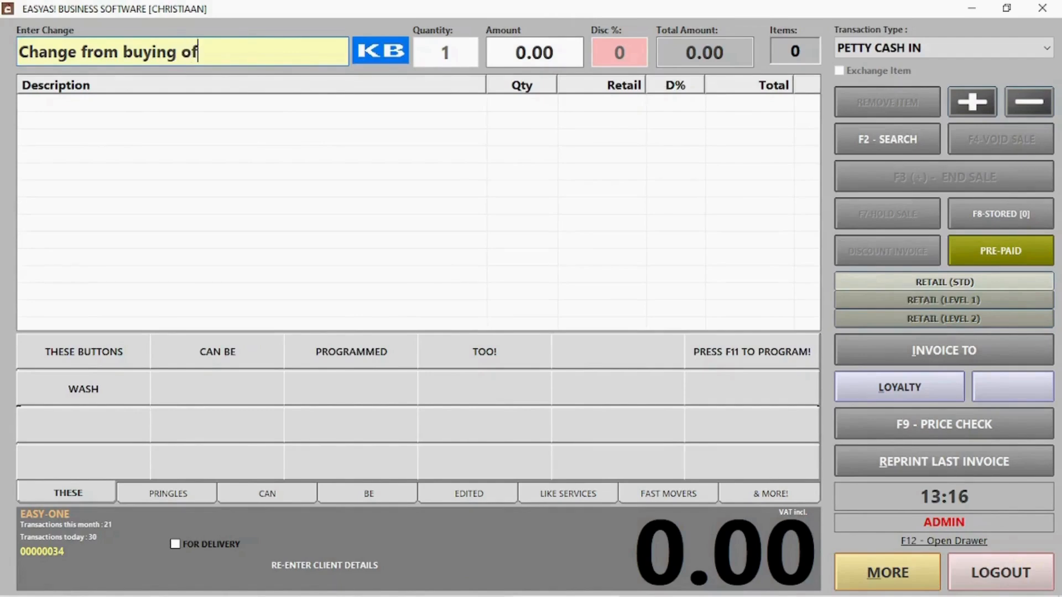
{"action": "type", "text": "fice supplies"}
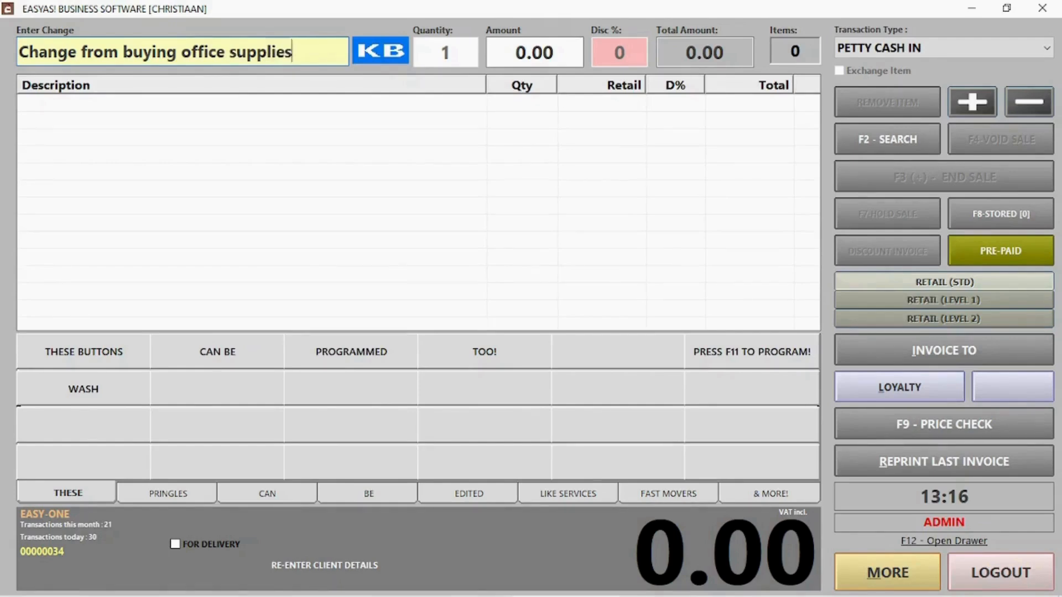
{"action": "key", "text": "Return"}
{"action": "key", "text": "Return"}
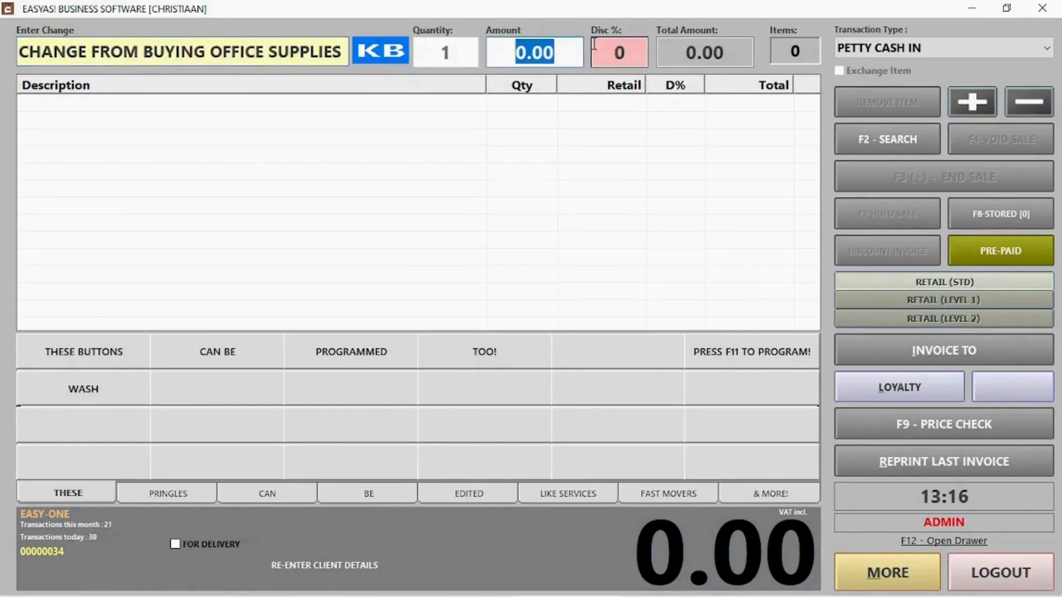
{"action": "type", "text": "35"}
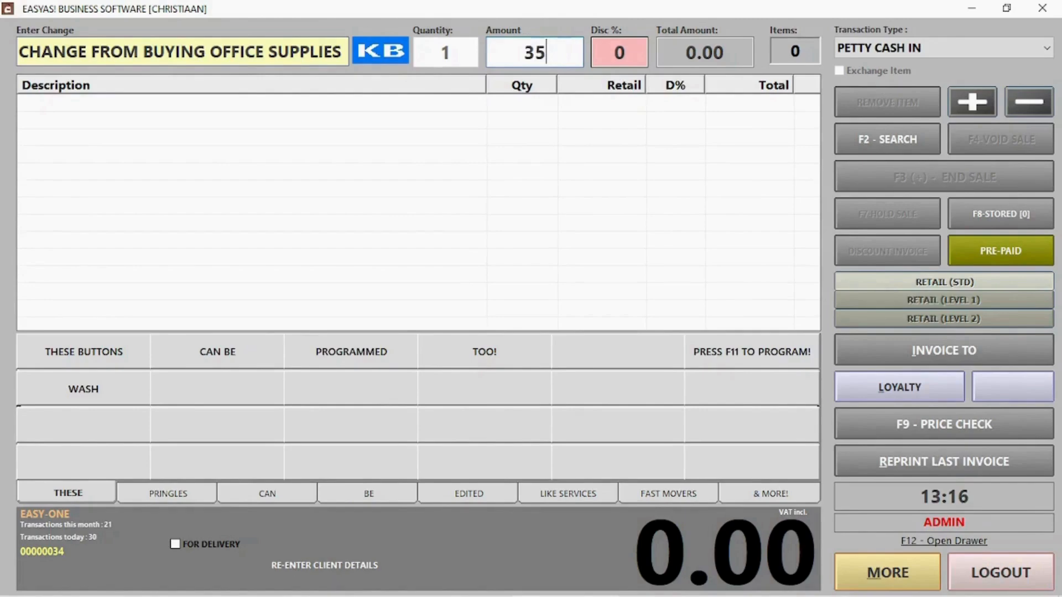
{"action": "key", "text": "Return"}
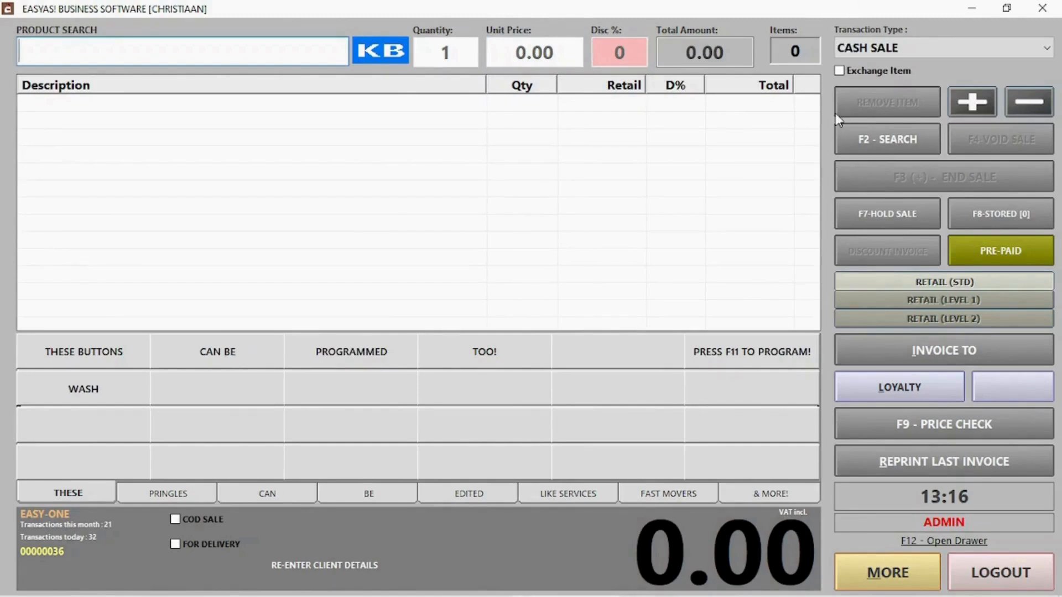
- Switch the transaction type to REFUND and load invoice 28
{"action": "left_click", "coordinate": [884, 51]}
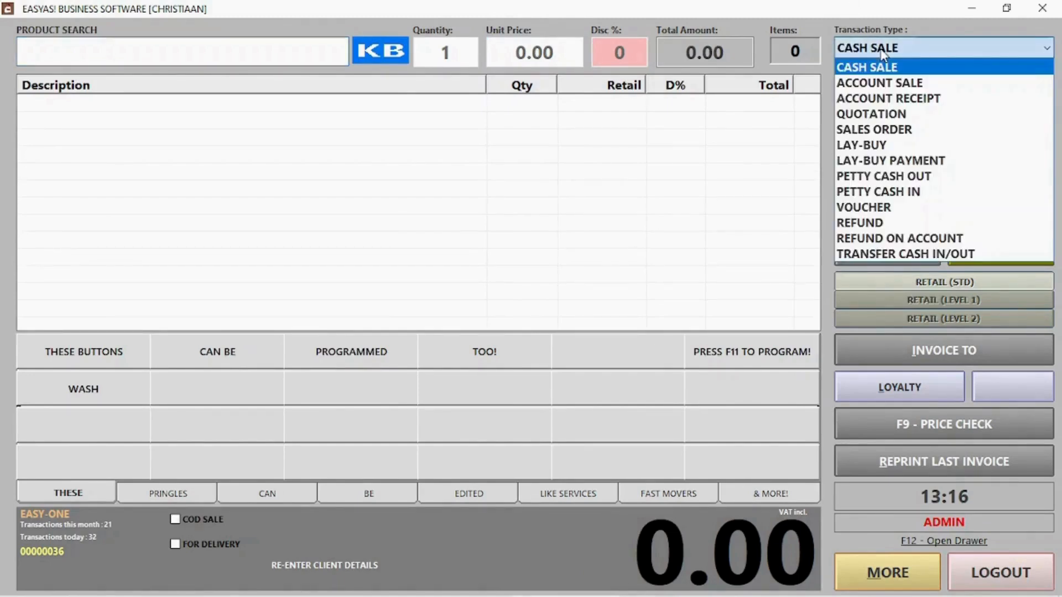
{"action": "left_click", "coordinate": [884, 223]}
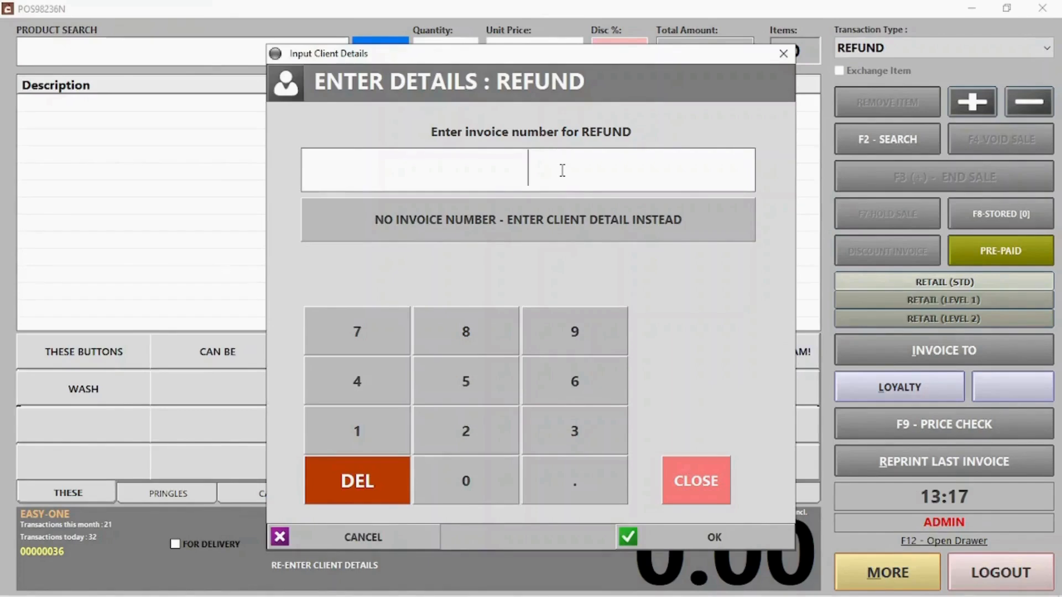
{"action": "type", "text": "30"}
{"action": "key", "text": "Return"}
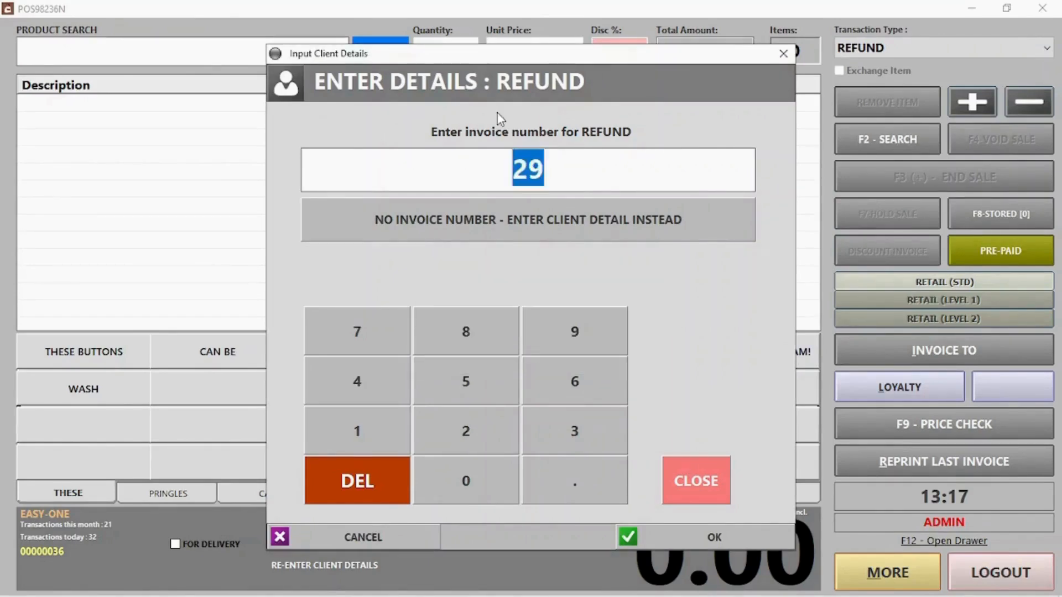
{"action": "type", "text": "28"}
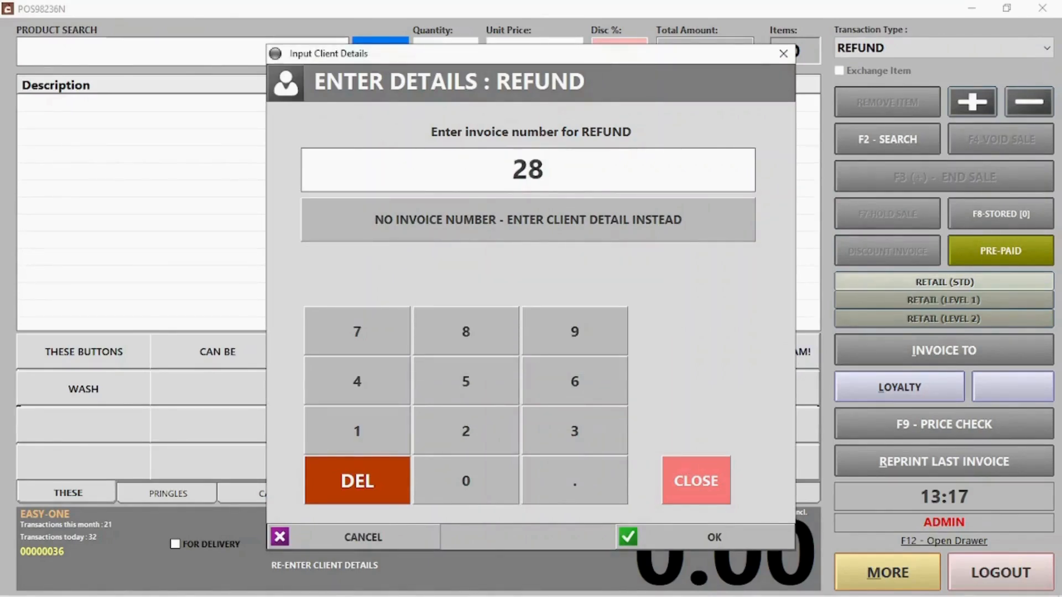
{"action": "key", "text": "Return"}
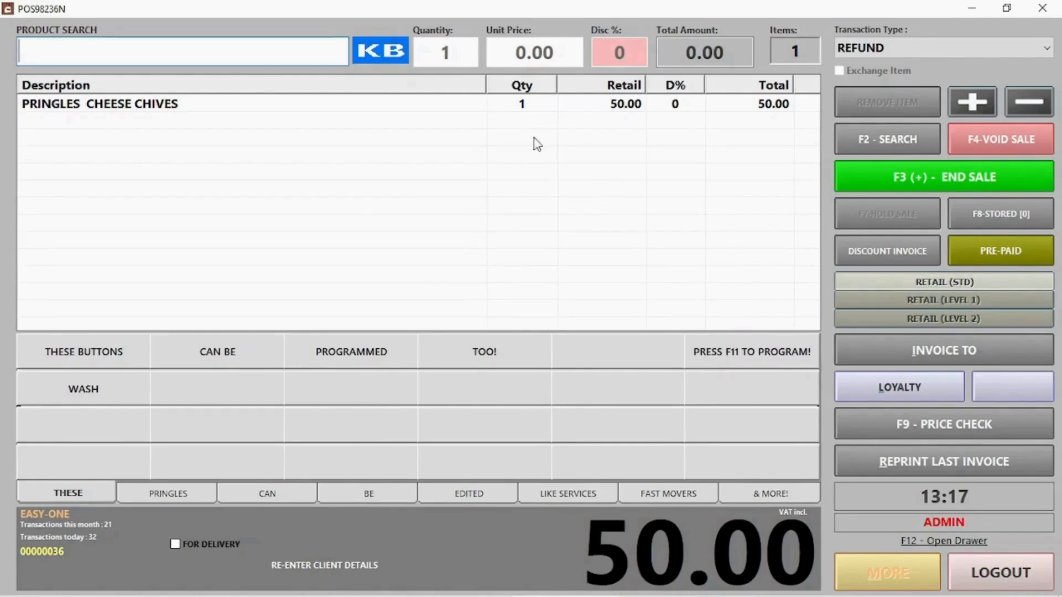
- Refund the 50.00 Pringles Cheese Chives line as a card refund and accept it
{"action": "left_click", "coordinate": [207, 106]}
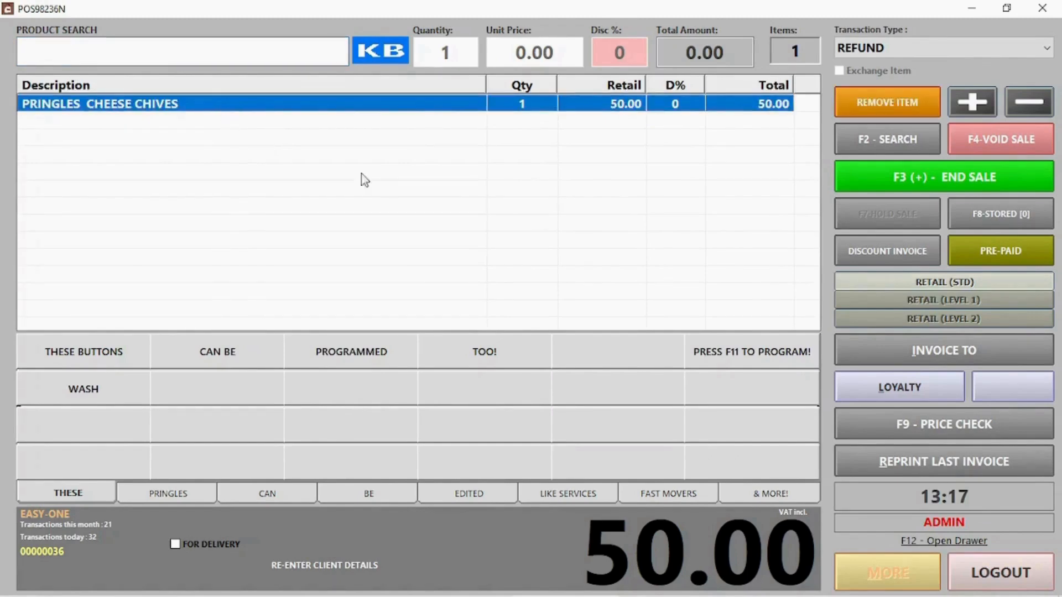
{"action": "left_click", "coordinate": [901, 177]}
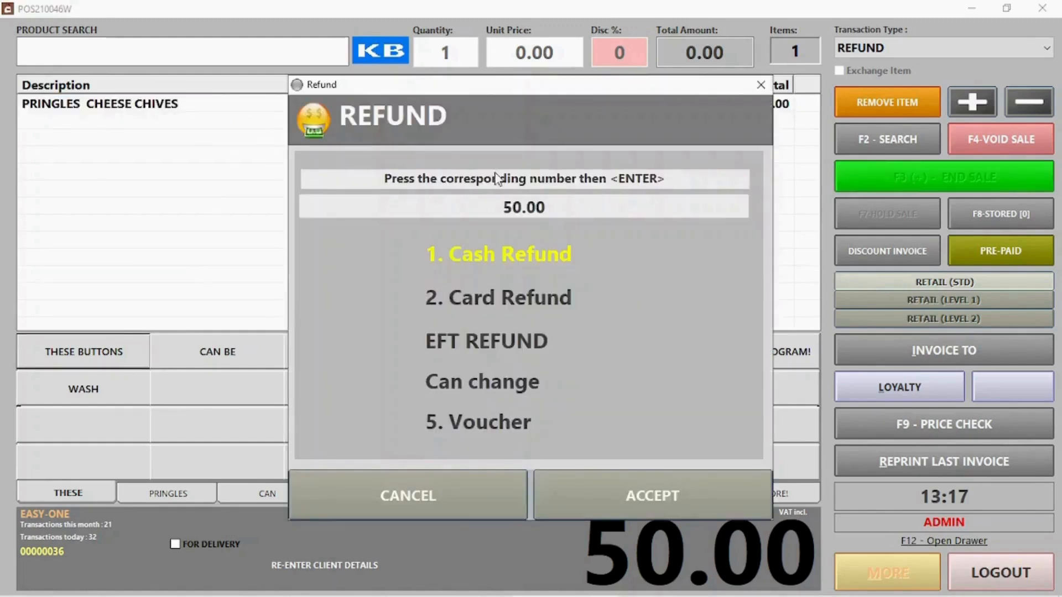
{"action": "left_click", "coordinate": [490, 303]}
{"action": "left_click", "coordinate": [490, 257]}
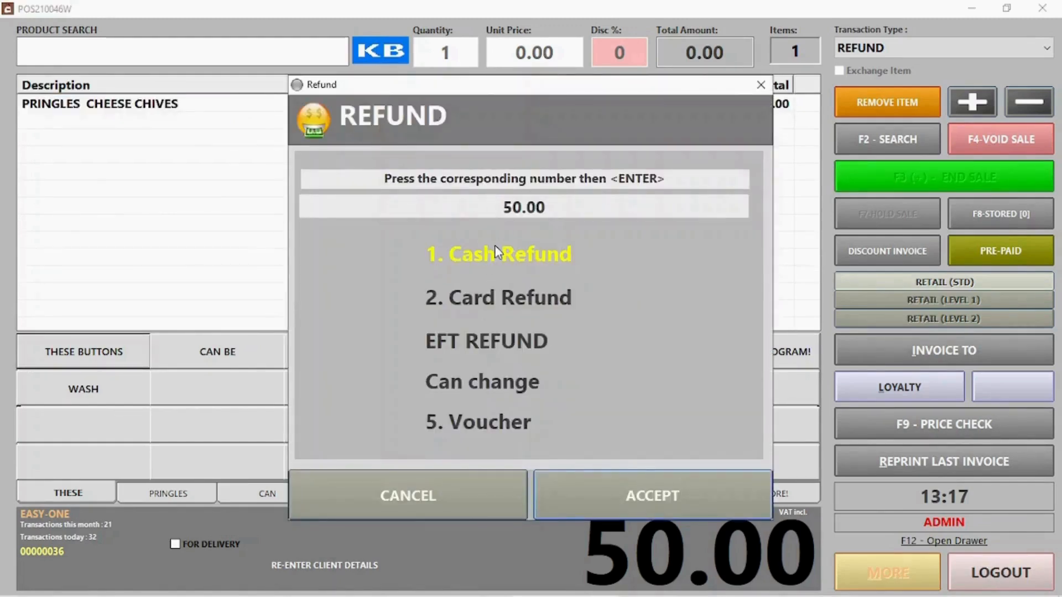
{"action": "left_click", "coordinate": [491, 299]}
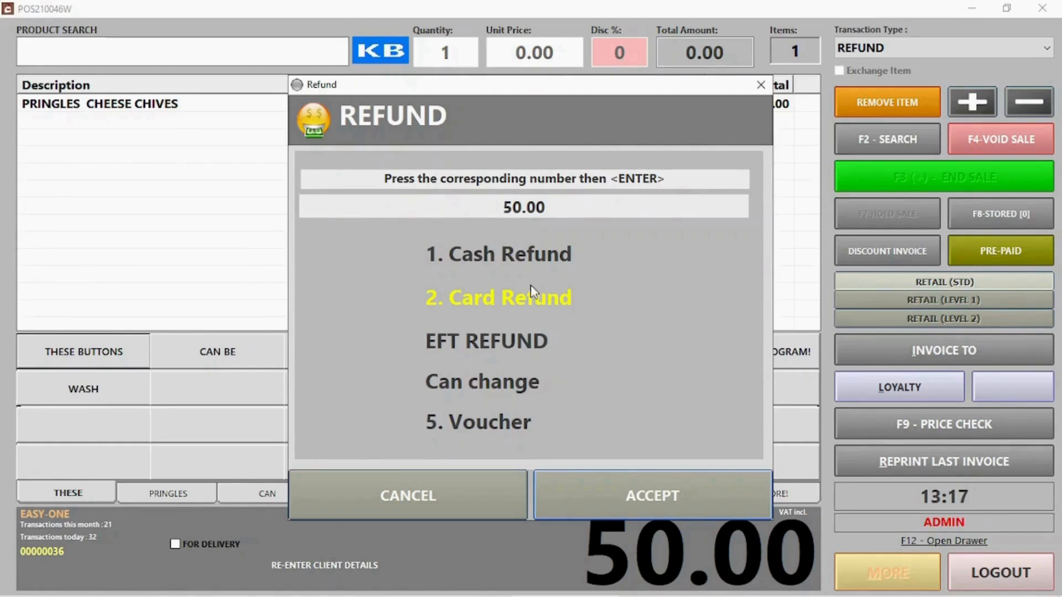
{"action": "left_click", "coordinate": [632, 493]}
{"action": "left_click", "coordinate": [941, 48]}
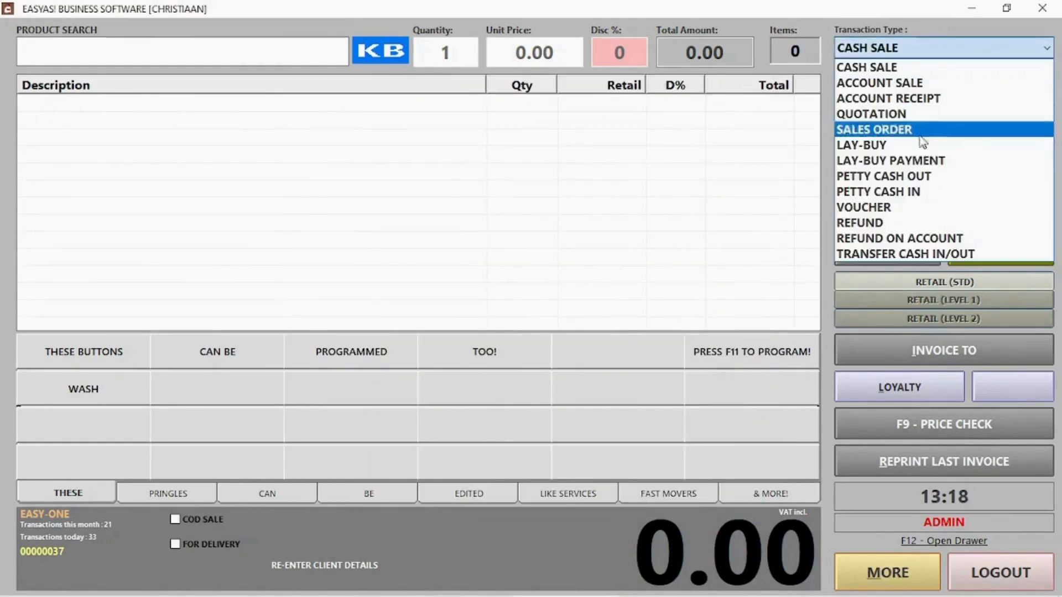
- Create a new client voucher with the client's name and contact number and a 100.00 balance
{"action": "left_click", "coordinate": [892, 209]}
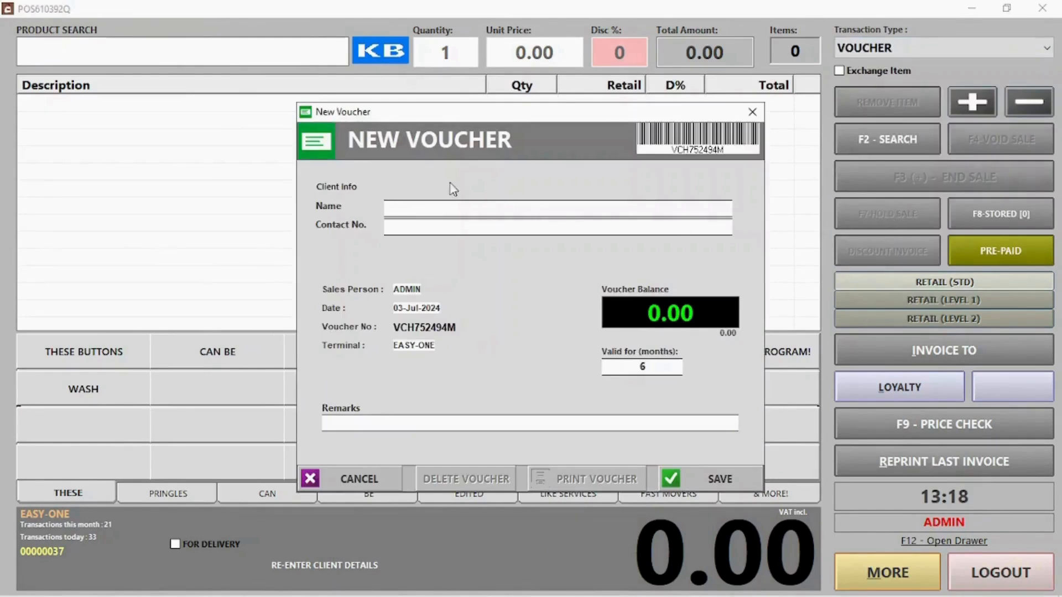
{"action": "type", "text": "Jack"}
{"action": "key", "text": "Tab"}
{"action": "type", "text": "12"}
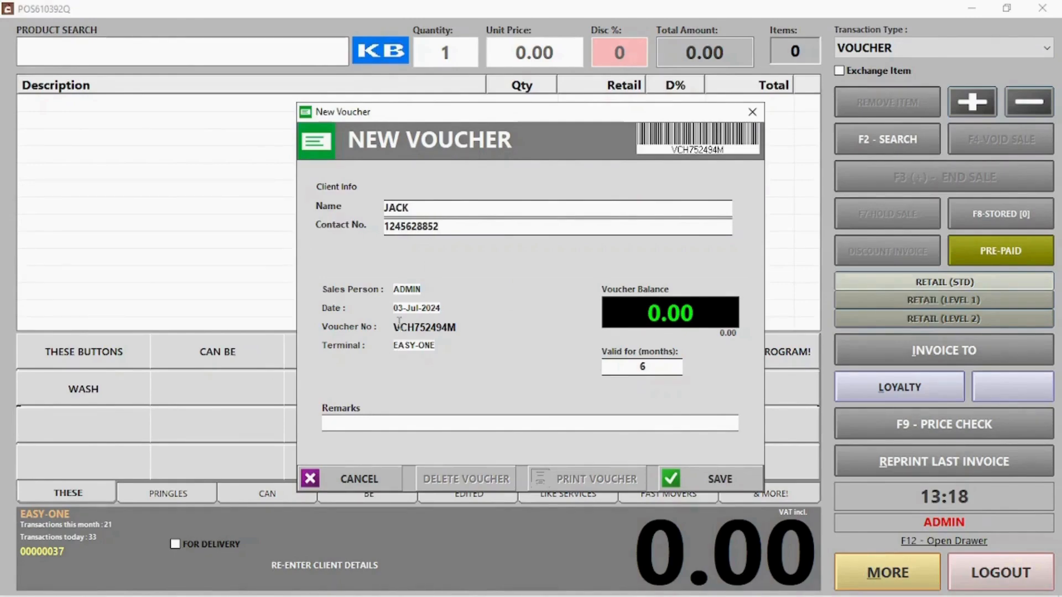
{"action": "left_click_drag", "start_coordinate": [396, 326], "coordinate": [459, 326]}
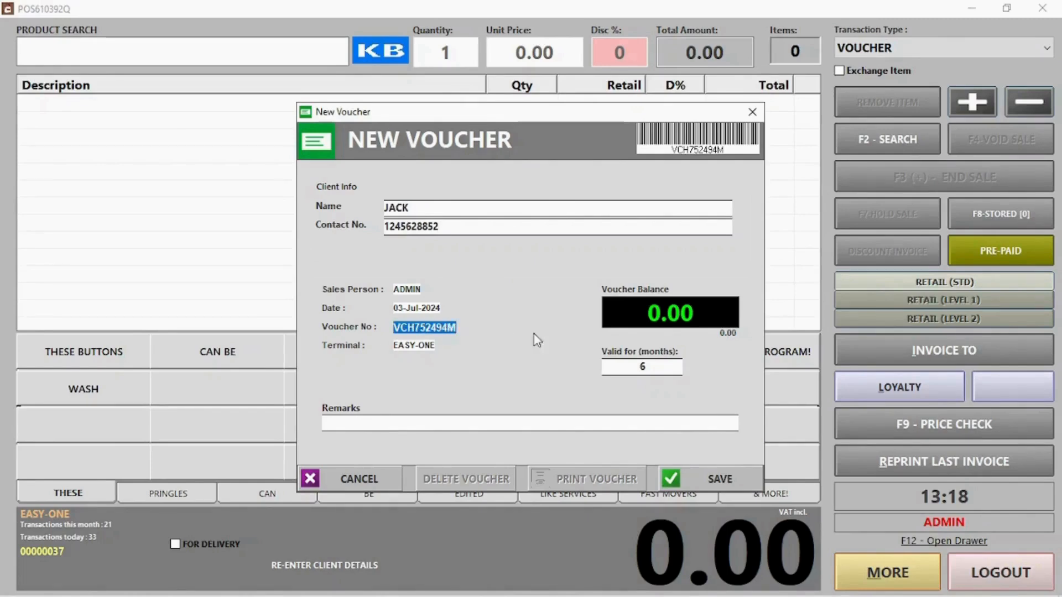
{"action": "left_click", "coordinate": [645, 319]}
{"action": "type", "text": "1"}
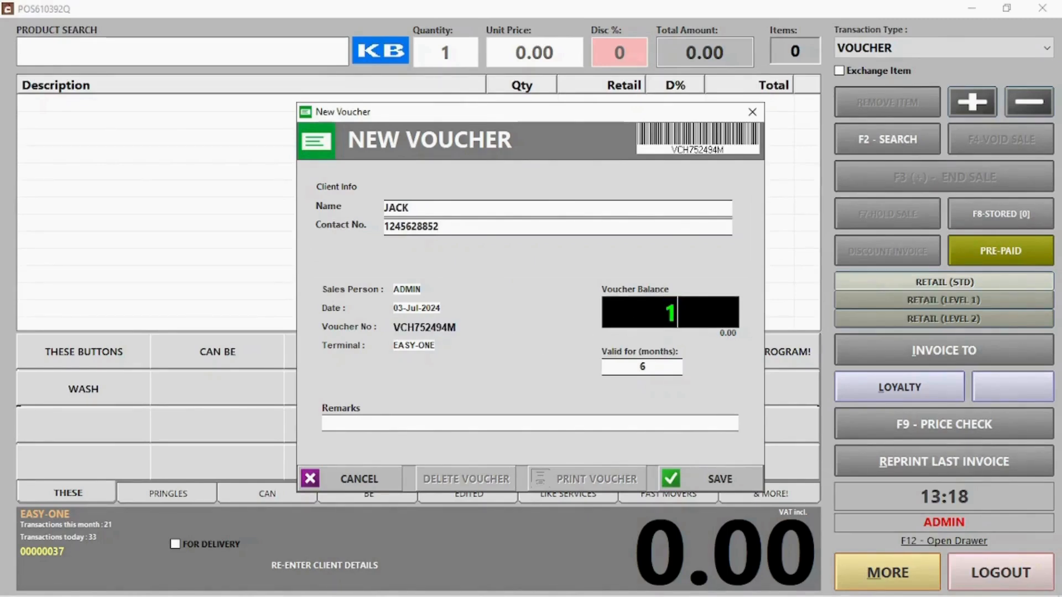
{"action": "type", "text": "00"}
{"action": "left_click", "coordinate": [729, 479]}
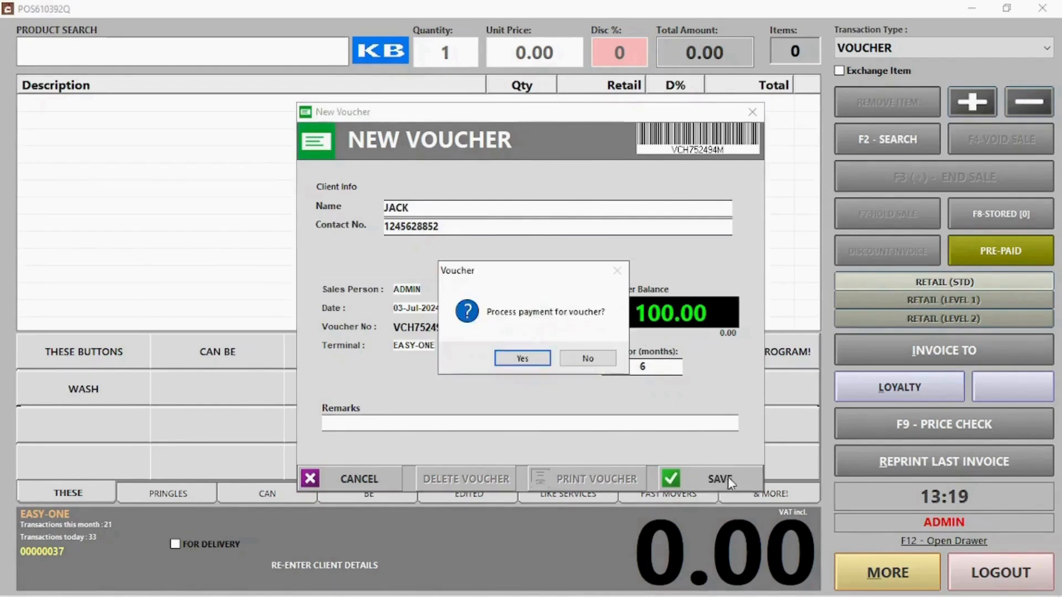
- Accept payment for the voucher, skip the PDF copy, and start a new sale showing Pringles products
{"action": "left_click", "coordinate": [528, 360]}
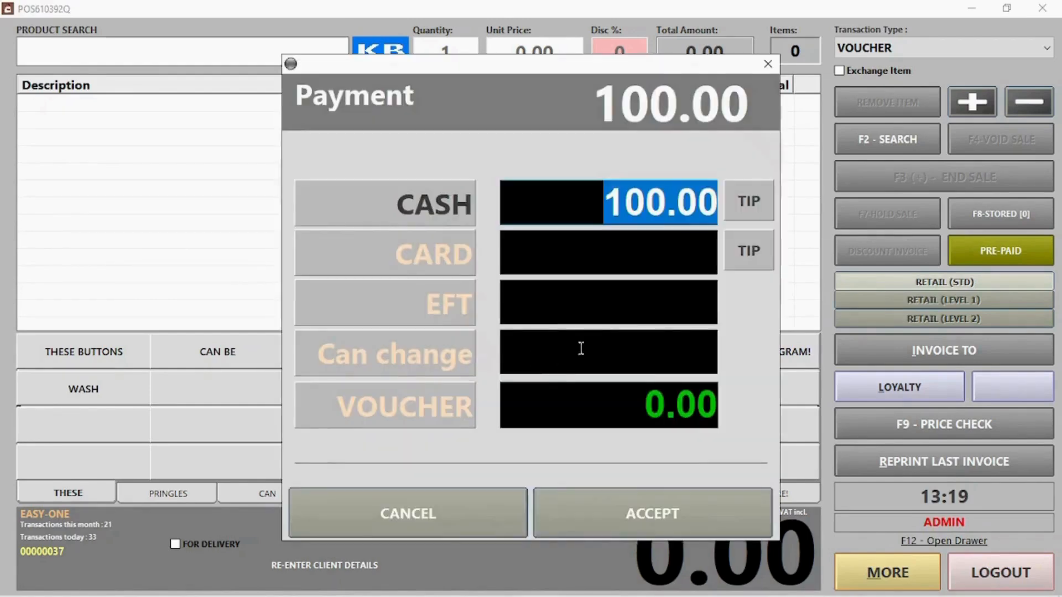
{"action": "left_click", "coordinate": [654, 517]}
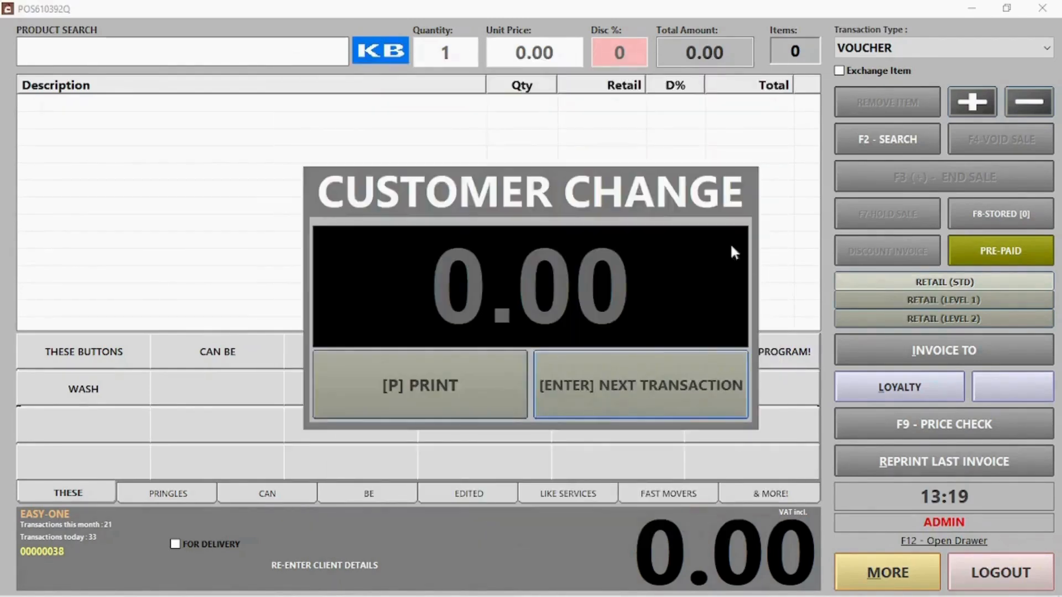
{"action": "left_click", "coordinate": [655, 400]}
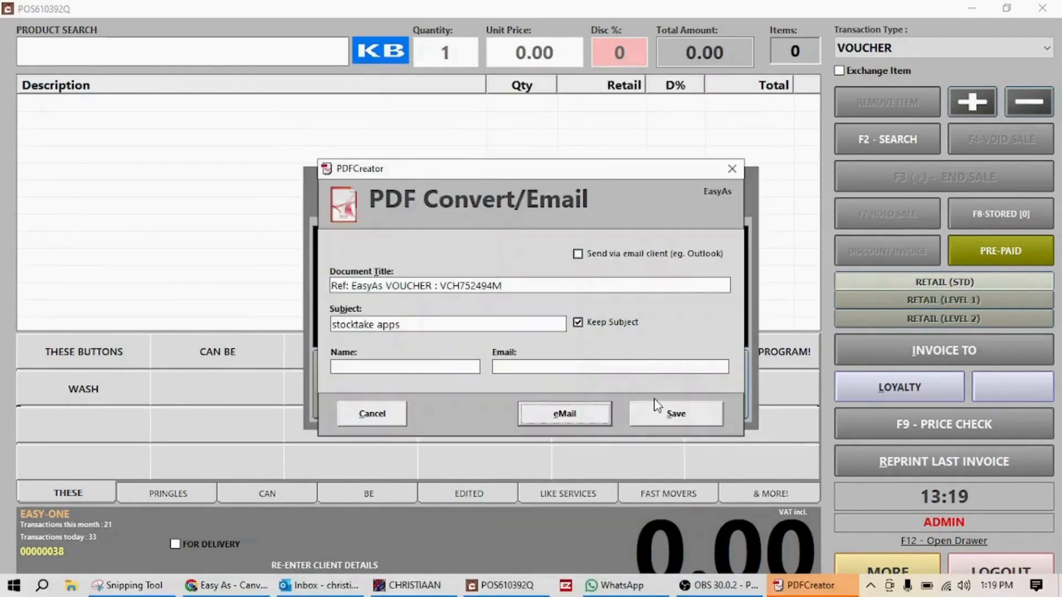
{"action": "left_click", "coordinate": [354, 416]}
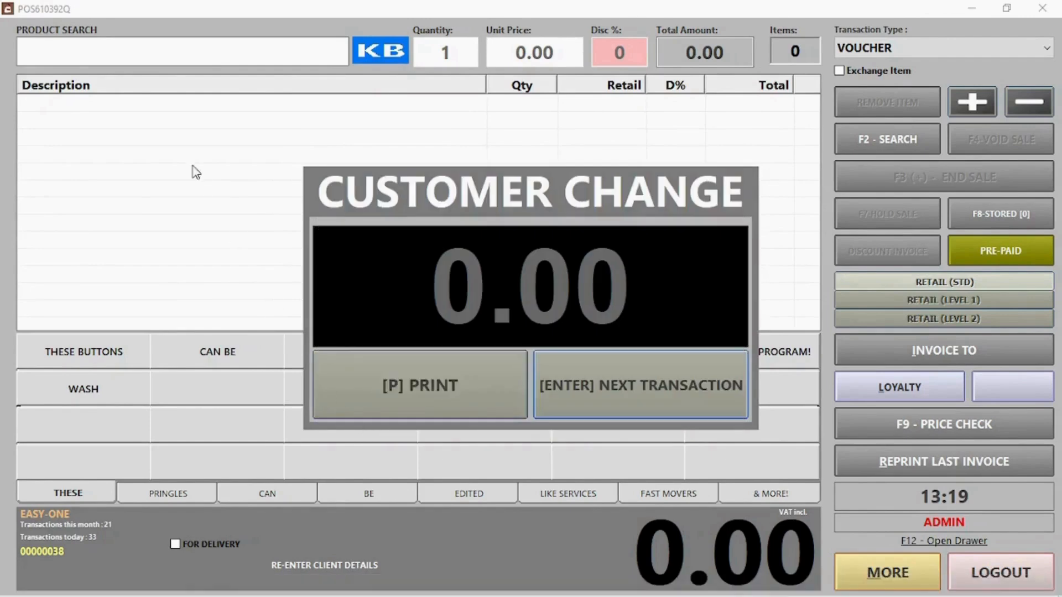
{"action": "left_click", "coordinate": [625, 392]}
{"action": "left_click", "coordinate": [184, 501]}
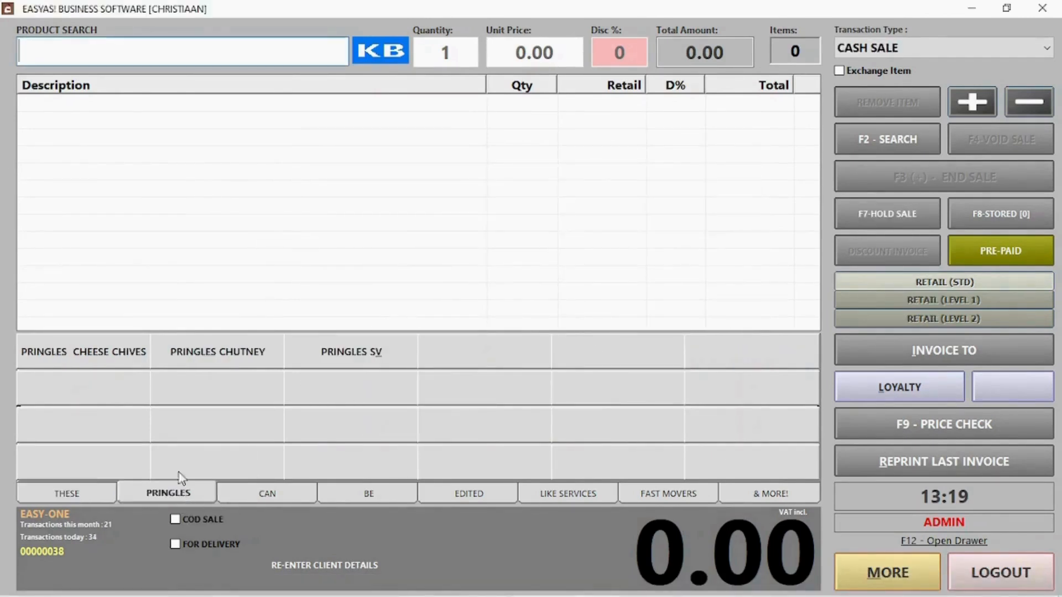
- Ring up Pringles Cheese Chives and Pringles Chutney and pay the 100.00 total with the voucher number
{"action": "left_click", "coordinate": [104, 354]}
{"action": "left_click", "coordinate": [209, 354]}
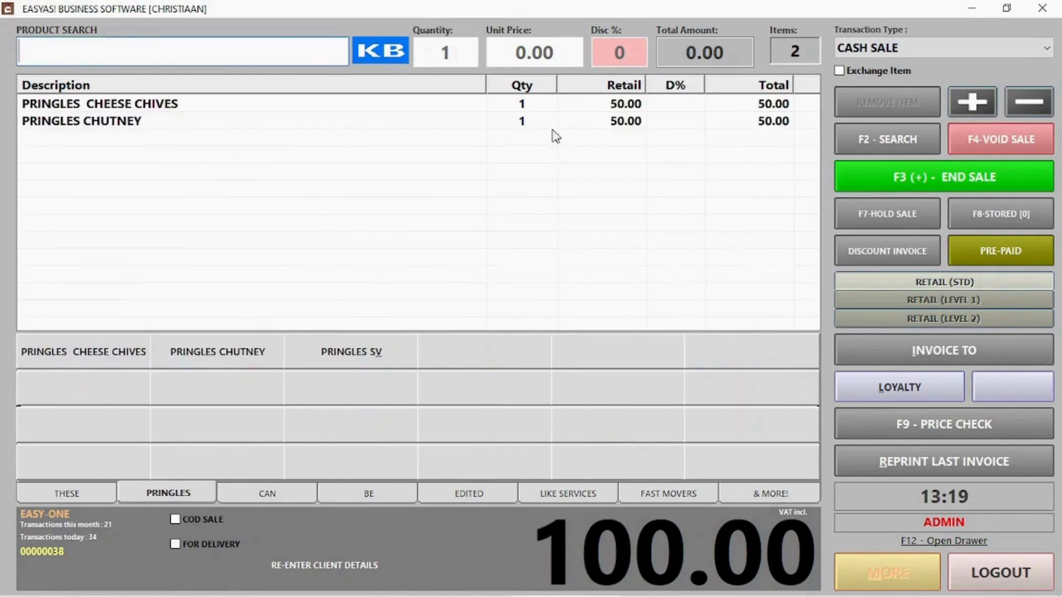
{"action": "left_click", "coordinate": [981, 174]}
{"action": "left_click", "coordinate": [415, 409]}
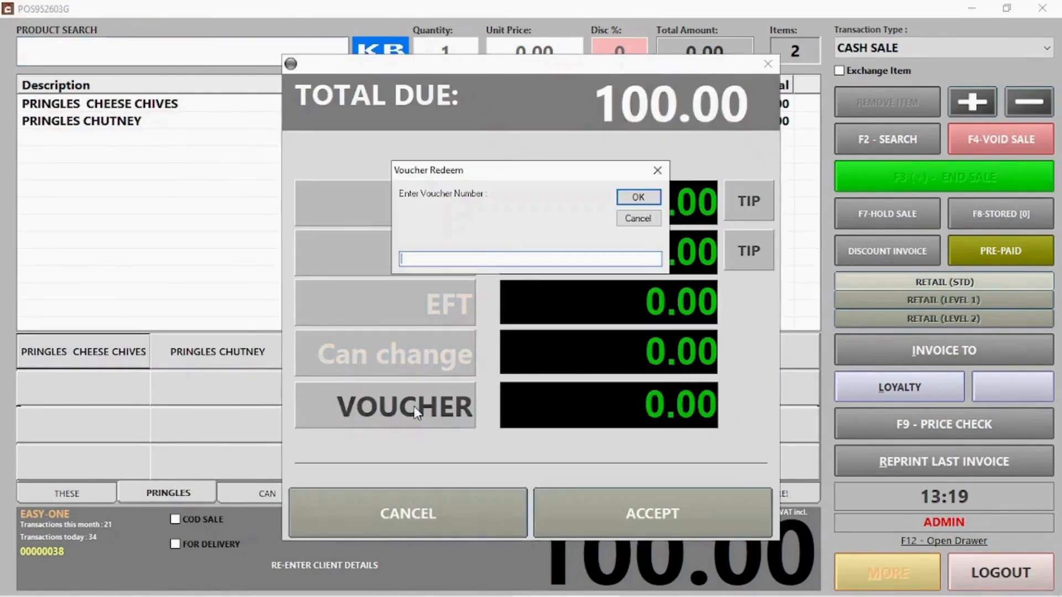
{"action": "type", "text": "VCV7524549"}
{"action": "left_click", "coordinate": [652, 206]}
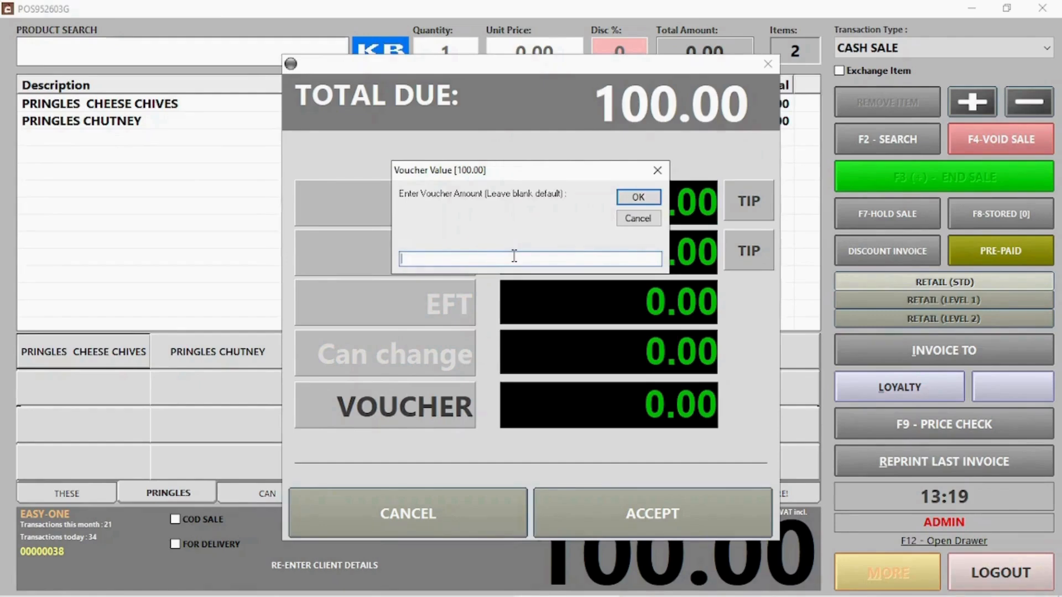
{"action": "left_click", "coordinate": [624, 200]}
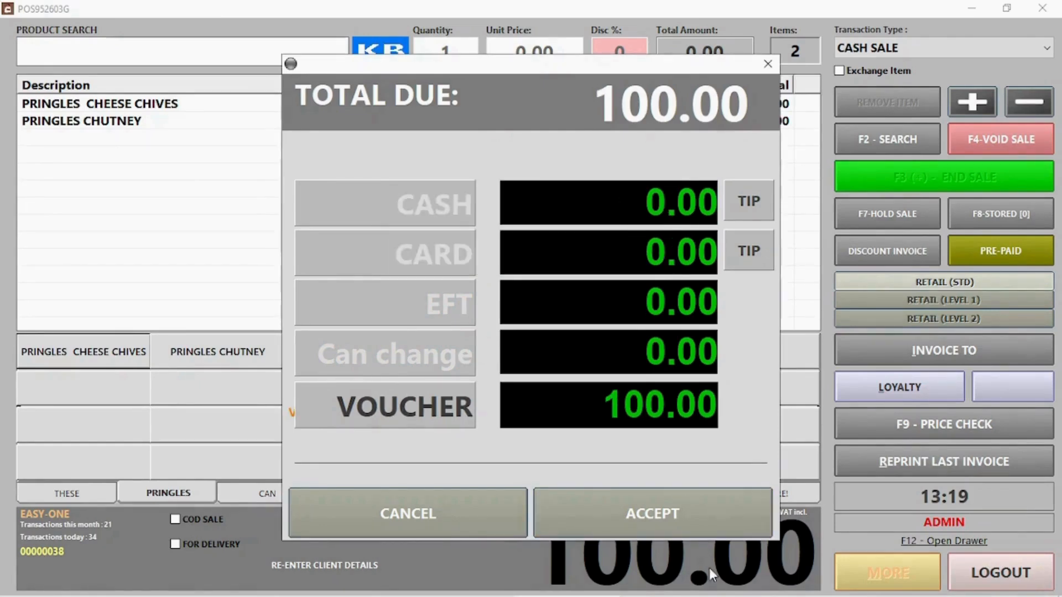
{"action": "left_click", "coordinate": [667, 529]}
{"action": "left_click", "coordinate": [661, 391]}
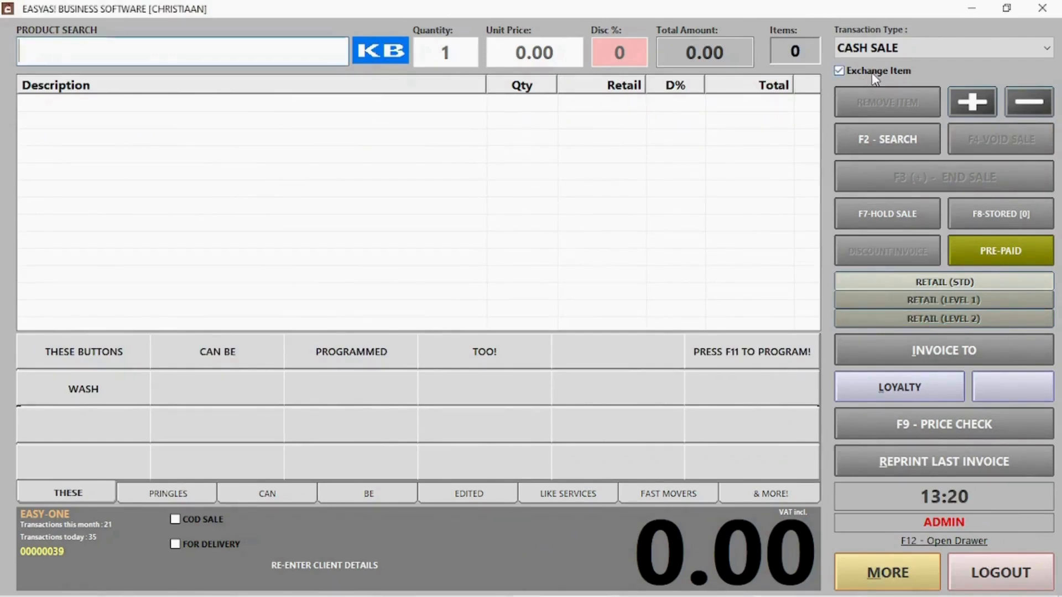
- Mark an exchange, return Pringles Cheese Chives for Pringles Chutney, and accept the 0.00 total
{"action": "left_click", "coordinate": [857, 74]}
{"action": "left_click", "coordinate": [179, 499]}
{"action": "left_click", "coordinate": [116, 356]}
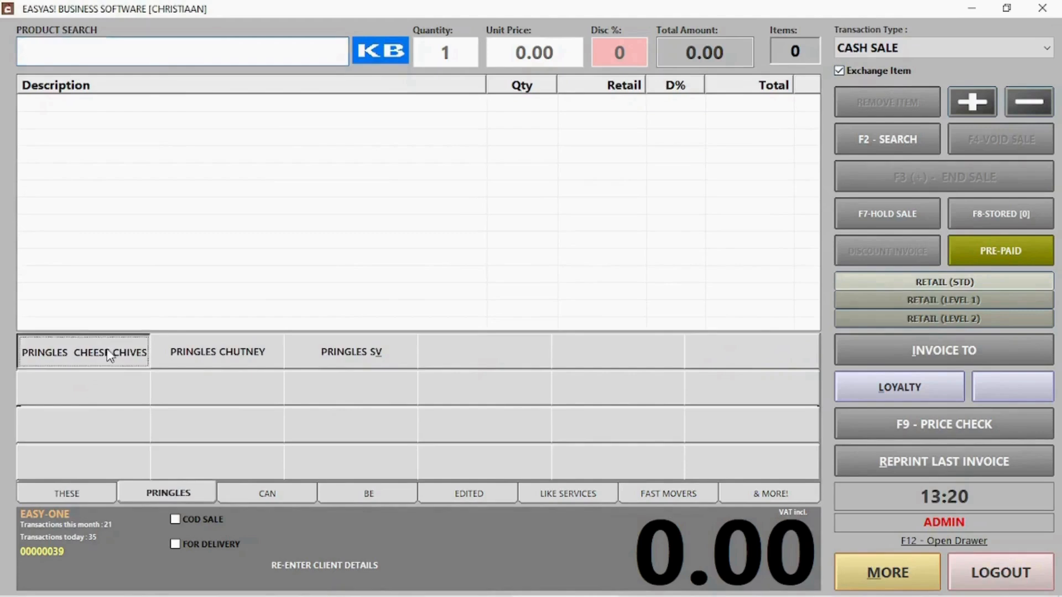
{"action": "left_click", "coordinate": [225, 364]}
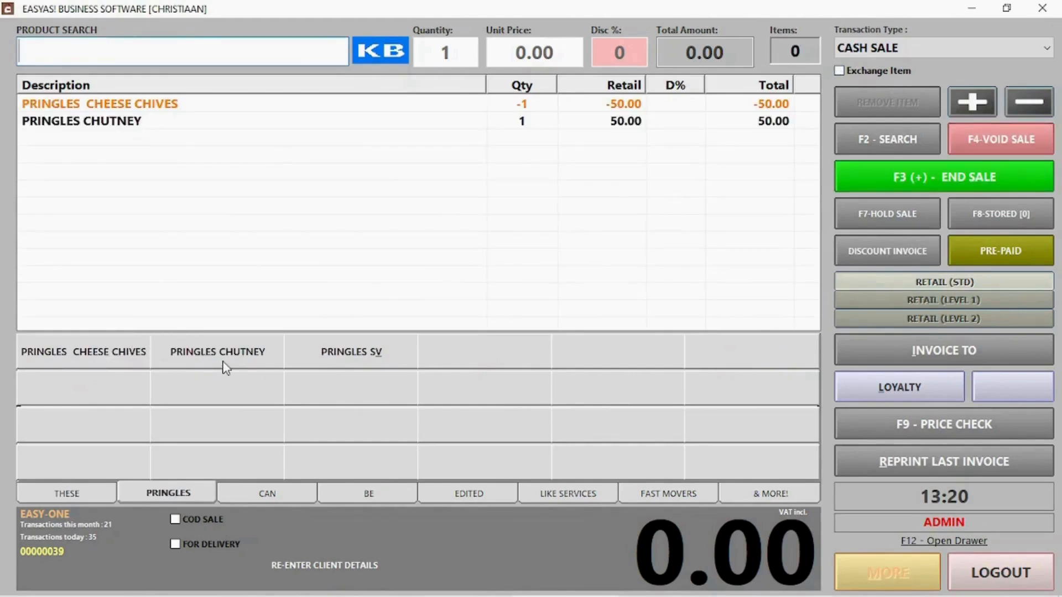
{"action": "left_click", "coordinate": [921, 177]}
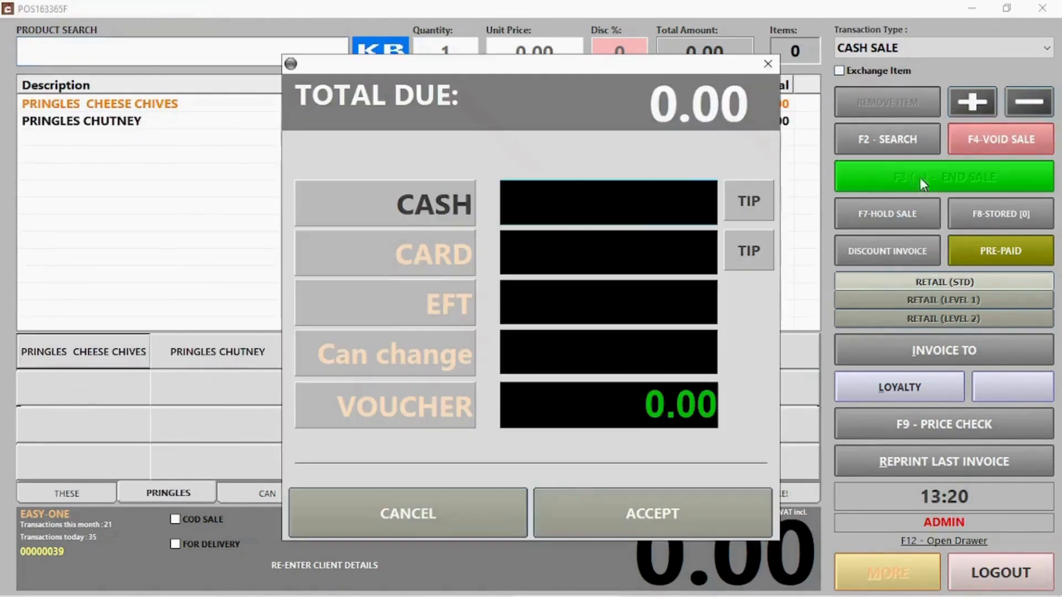
{"action": "left_click", "coordinate": [653, 519]}
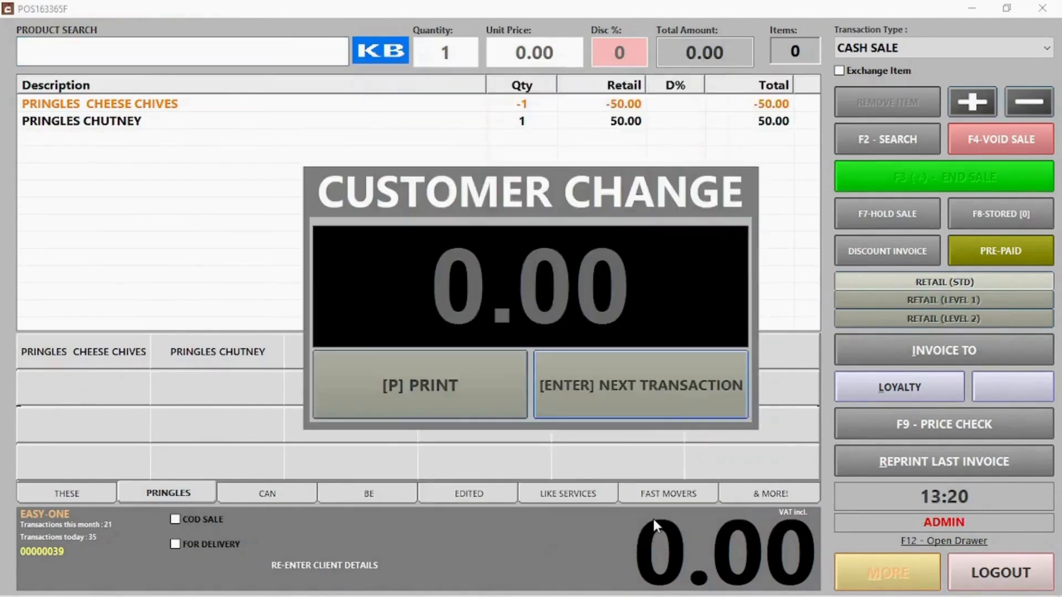
{"action": "left_click", "coordinate": [652, 387]}
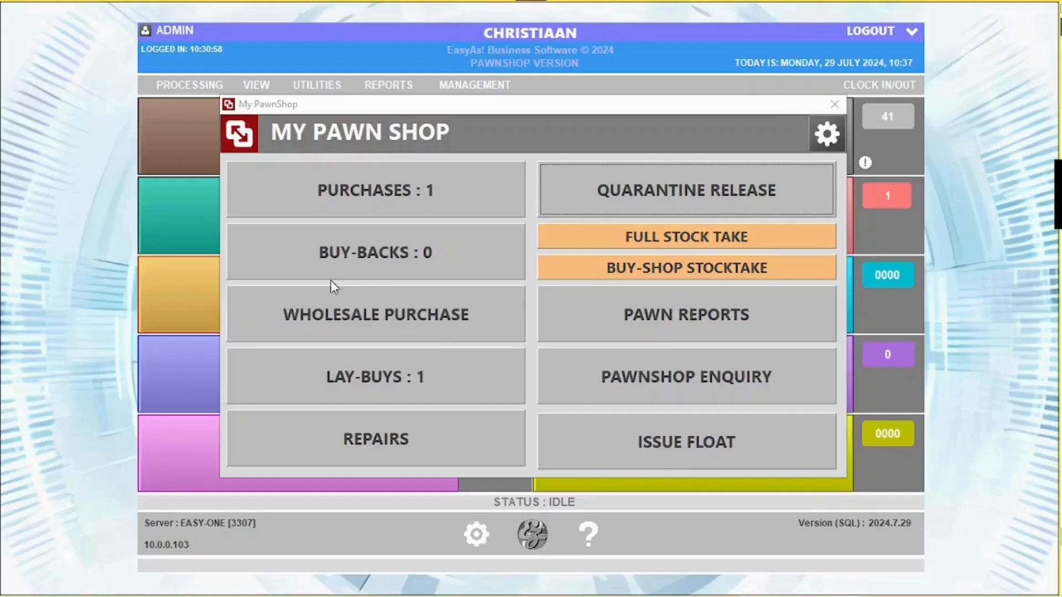
- Start a new purchase docket and add a new client with ID number, name, contact number and e-mail
{"action": "left_click", "coordinate": [350, 199]}
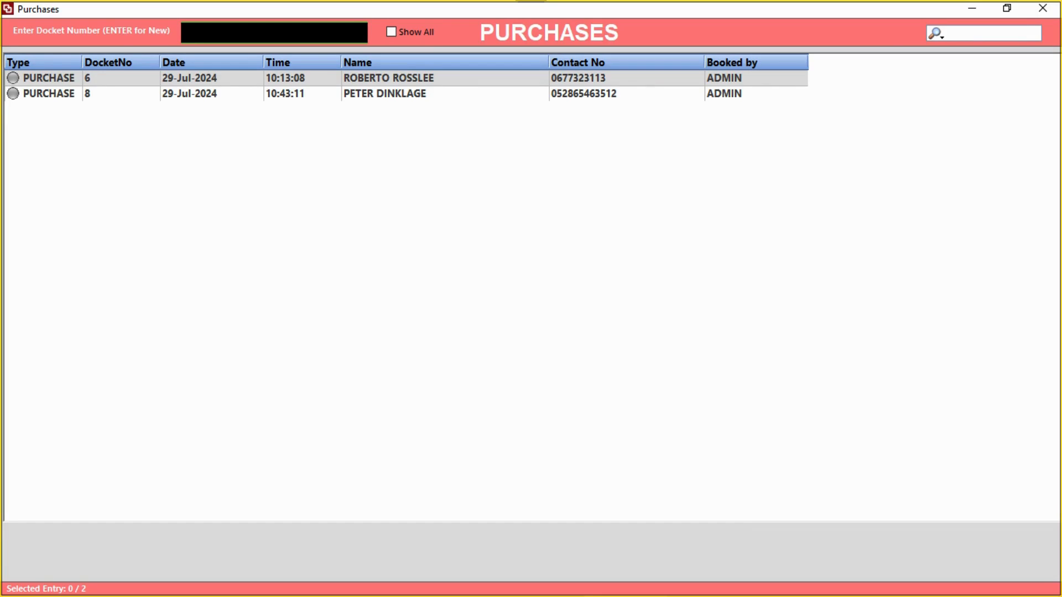
{"action": "key", "text": "Return"}
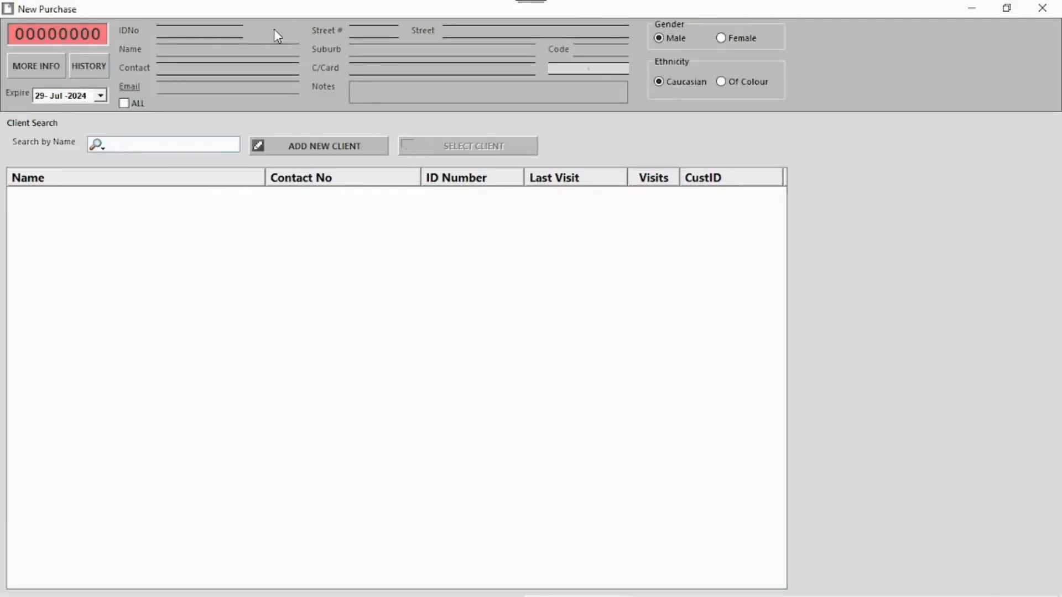
{"action": "left_click", "coordinate": [326, 148]}
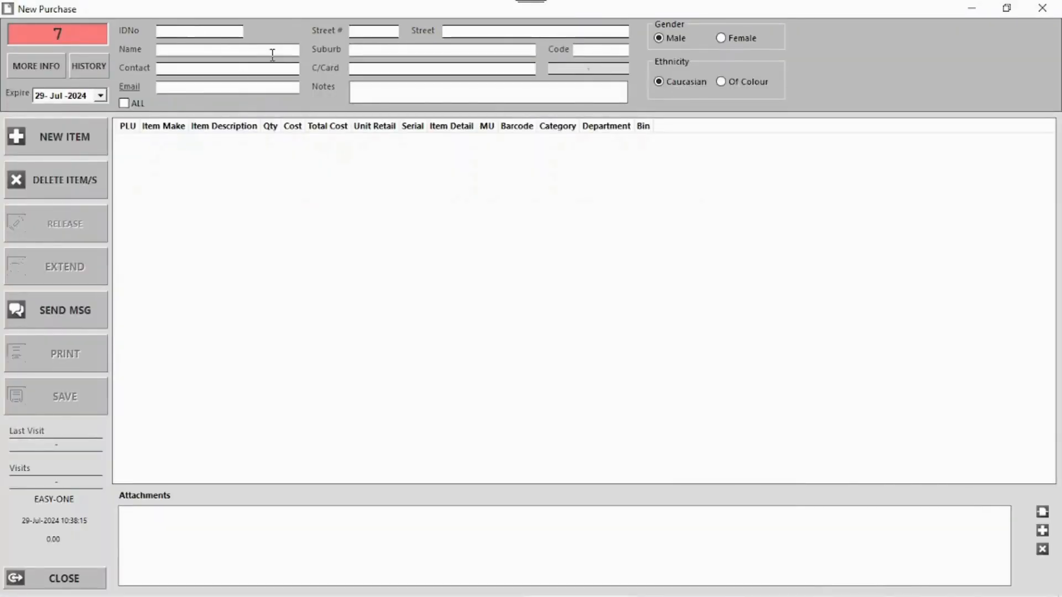
{"action": "type", "text": "63582457525"}
{"action": "key", "text": "Tab"}
{"action": "type", "text": "Peter Dinklage"}
{"action": "key", "text": "Tab"}
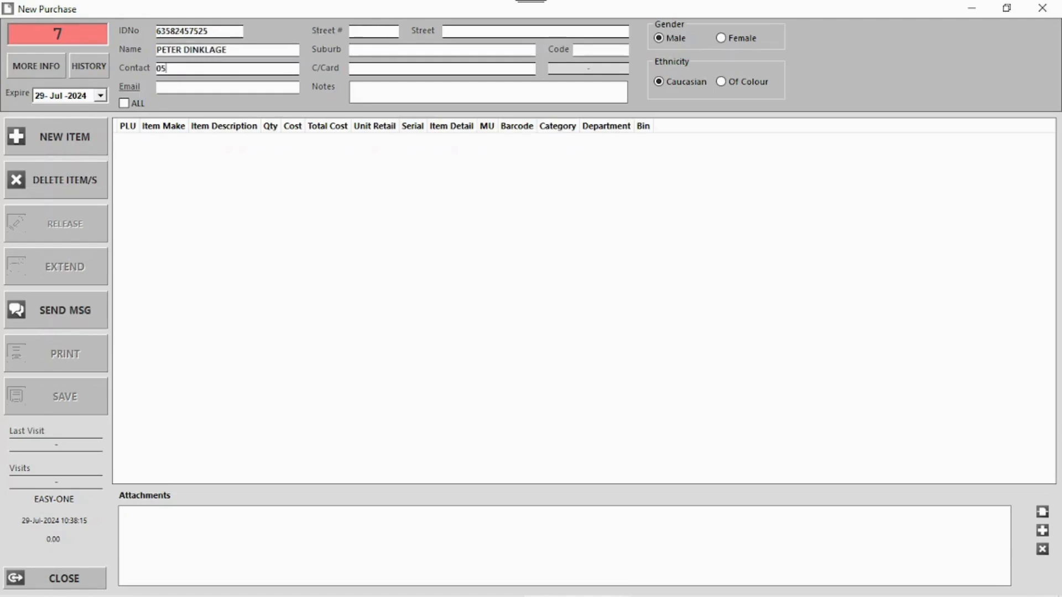
{"action": "key", "text": "Tab"}
{"action": "type", "text": "email@"}
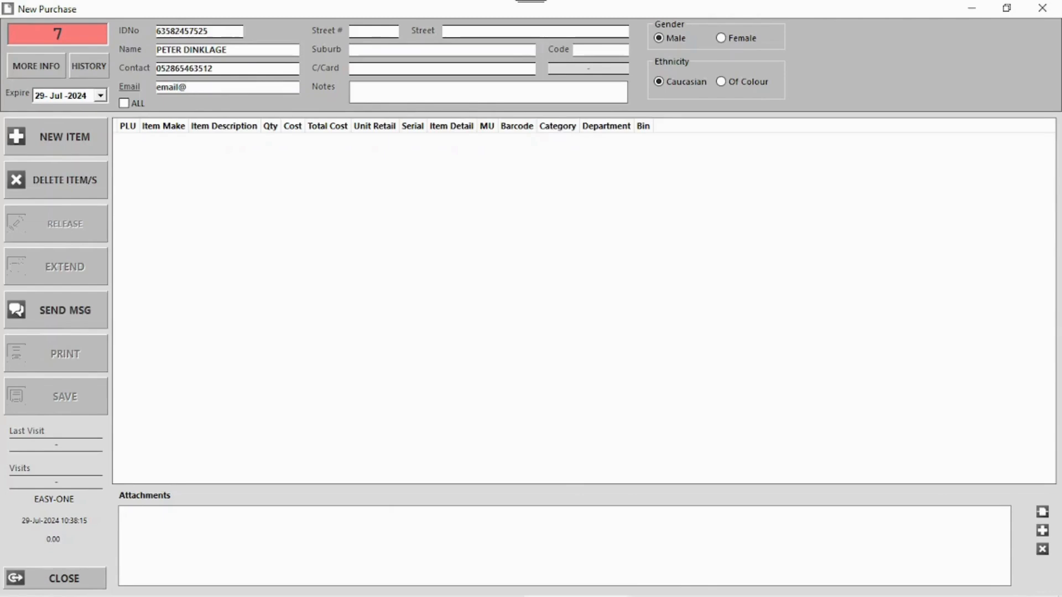
{"action": "type", "text": "testemail.co.za"}
- Enter the client's street address, suburb and postal code
{"action": "left_click", "coordinate": [350, 33]}
{"action": "type", "text": "26b"}
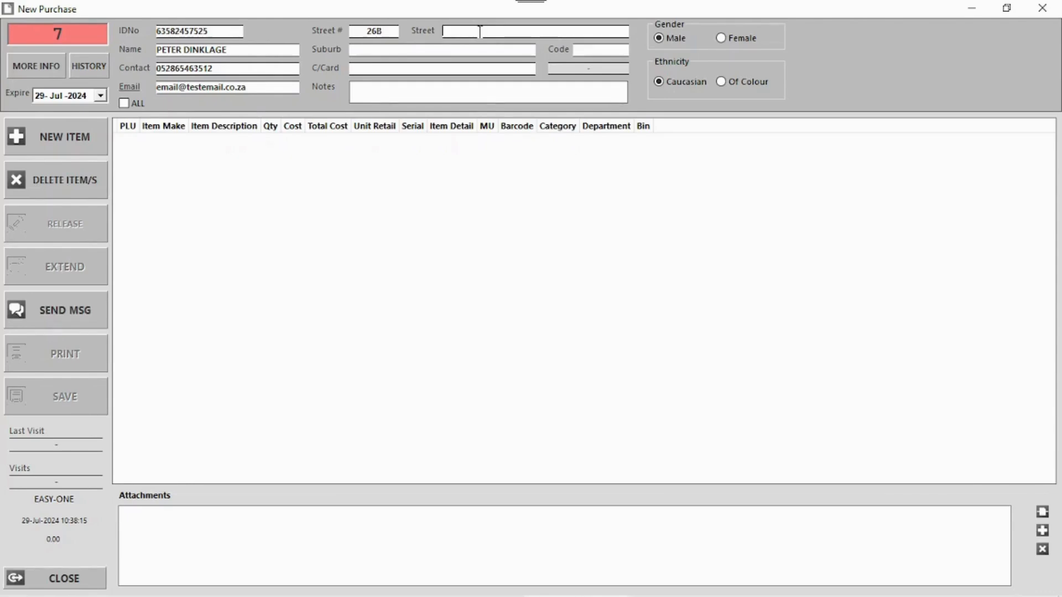
{"action": "type", "text": "Ridge street"}
{"action": "key", "text": "Tab"}
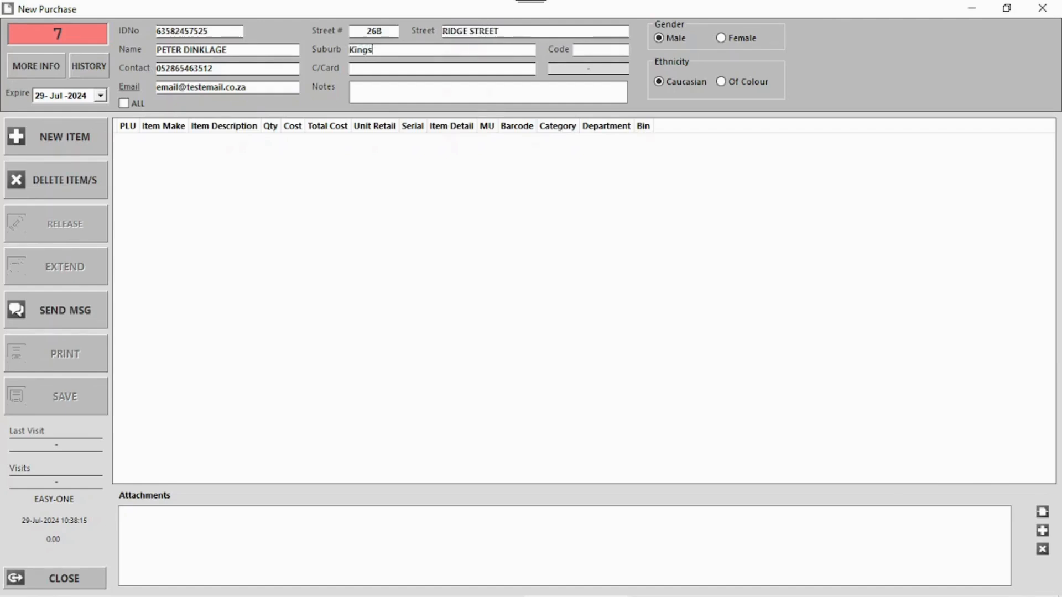
{"action": "type", "text": "Kings Landing"}
{"action": "key", "text": "Tab"}
{"action": "type", "text": "2564"}
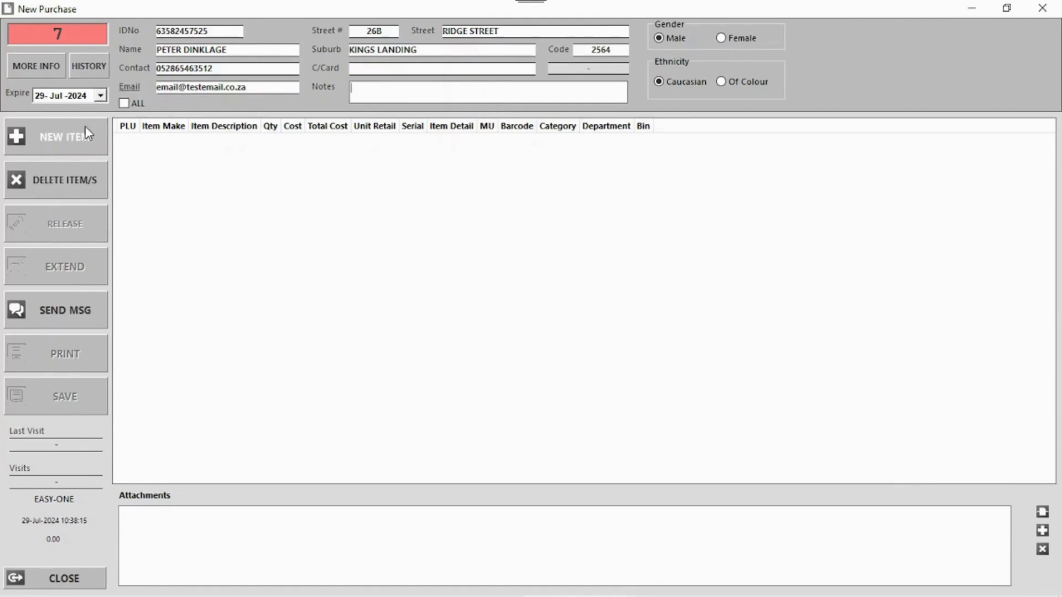
{"action": "left_click", "coordinate": [64, 151]}
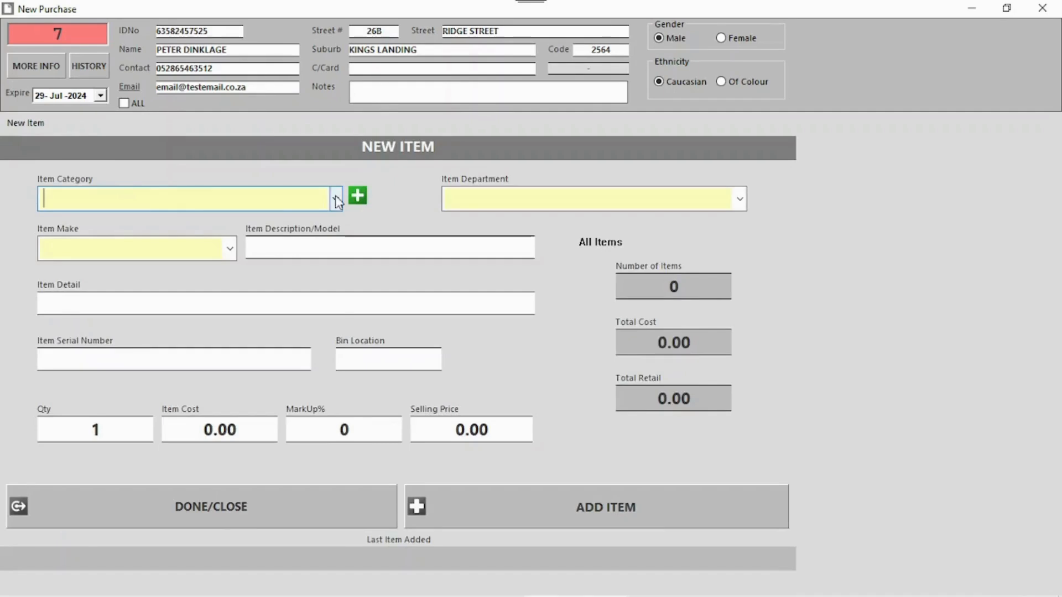
- Describe the item: category Rings, department Jewelry, Valarian steel dragon ring, 'Scratched, missing a gem', bin 36
{"action": "left_click", "coordinate": [336, 200]}
{"action": "left_click", "coordinate": [291, 197]}
{"action": "type", "text": "Rings"}
{"action": "key", "text": "Tab"}
{"action": "left_click", "coordinate": [731, 198]}
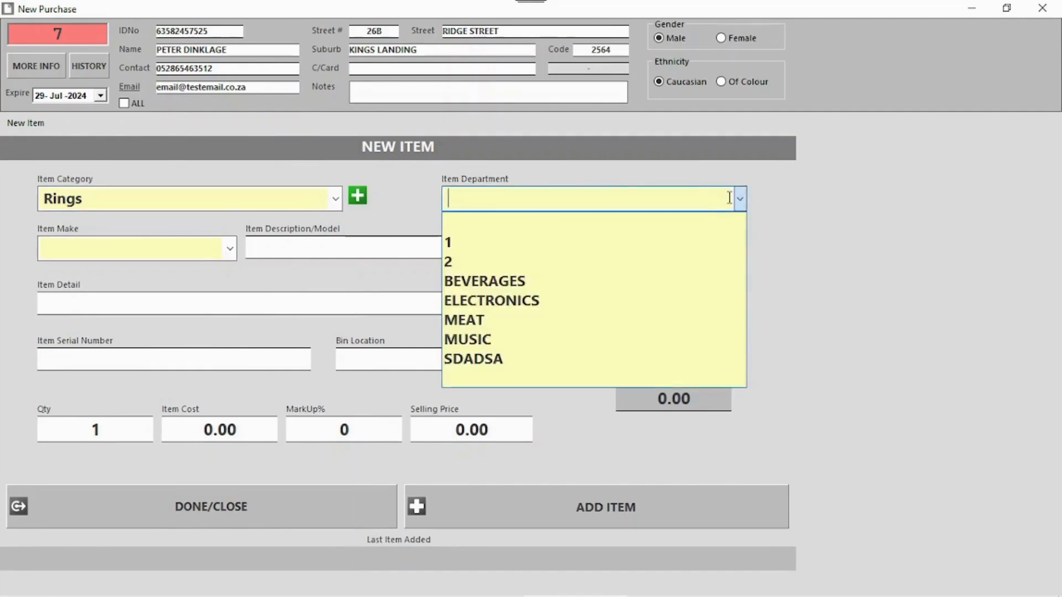
{"action": "type", "text": "Jewelry"}
{"action": "key", "text": "Tab"}
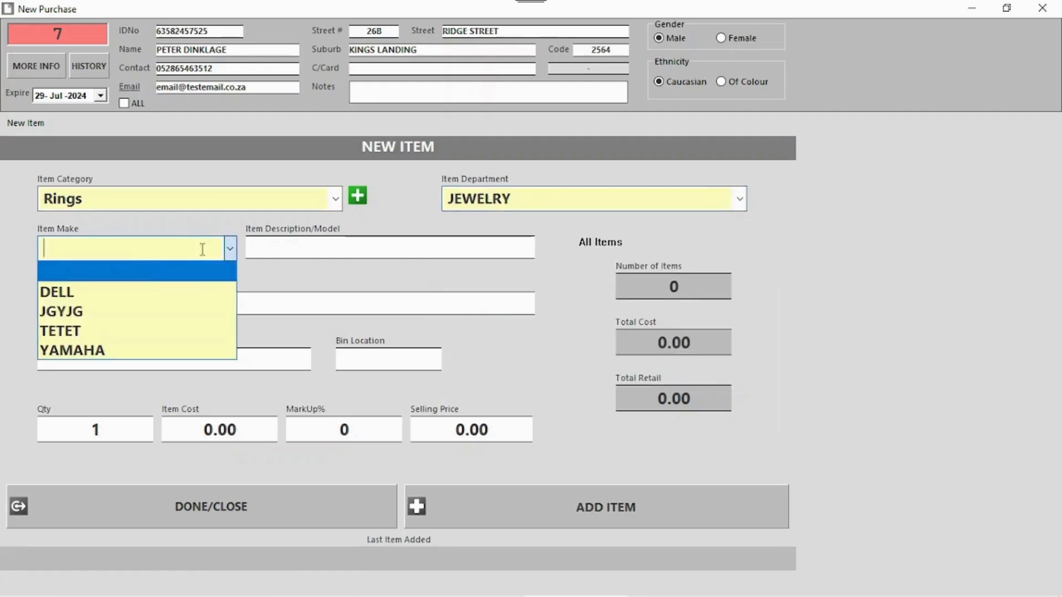
{"action": "left_click", "coordinate": [201, 247]}
{"action": "type", "text": "Valarian"}
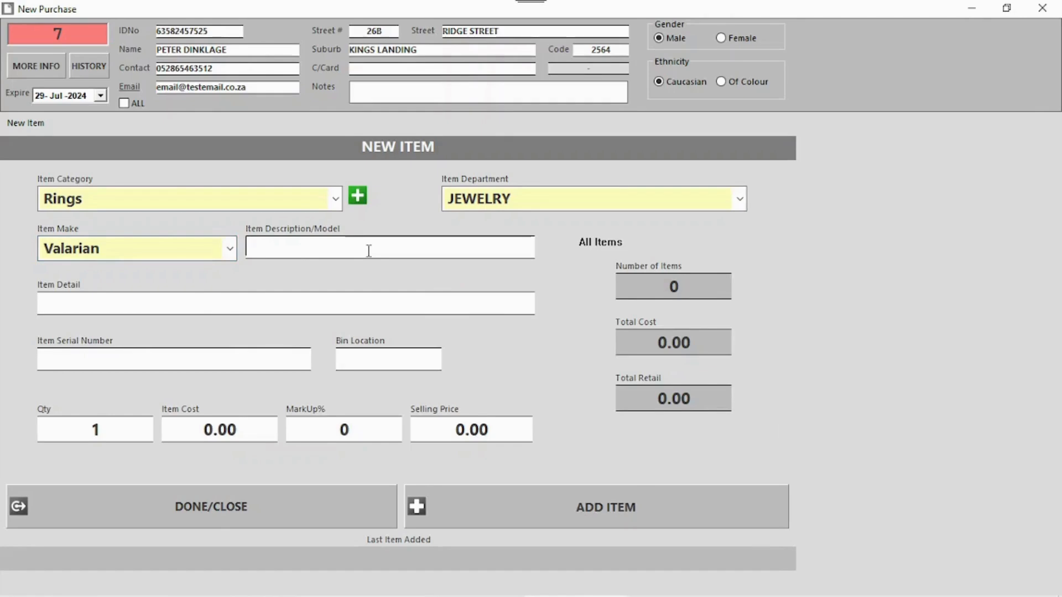
{"action": "type", "text": "Solid Steel Ring Shape"}
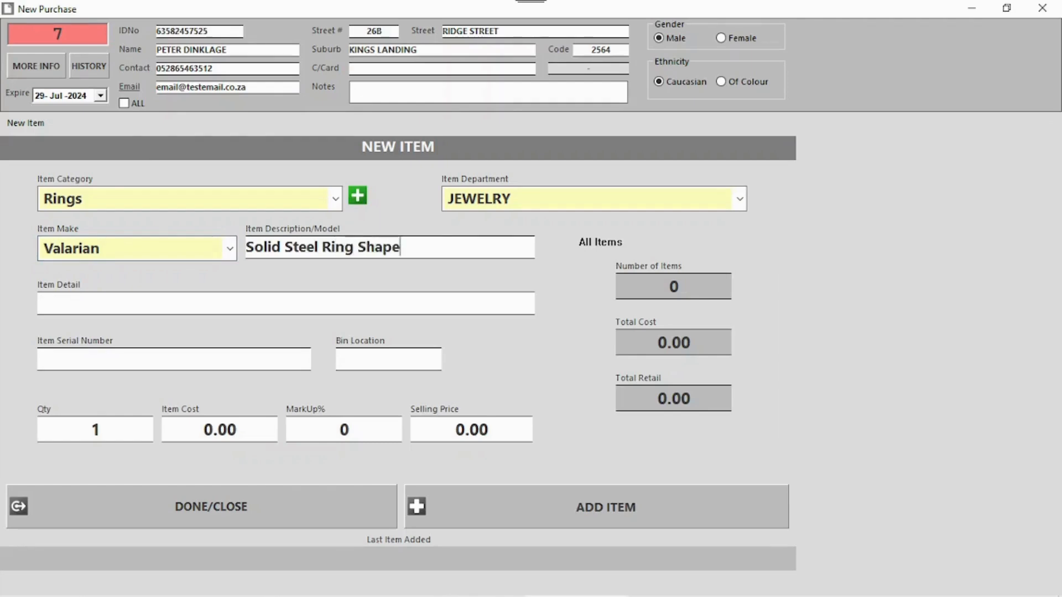
{"action": "type", "text": "d Like Dragon"}
{"action": "key", "text": "Tab"}
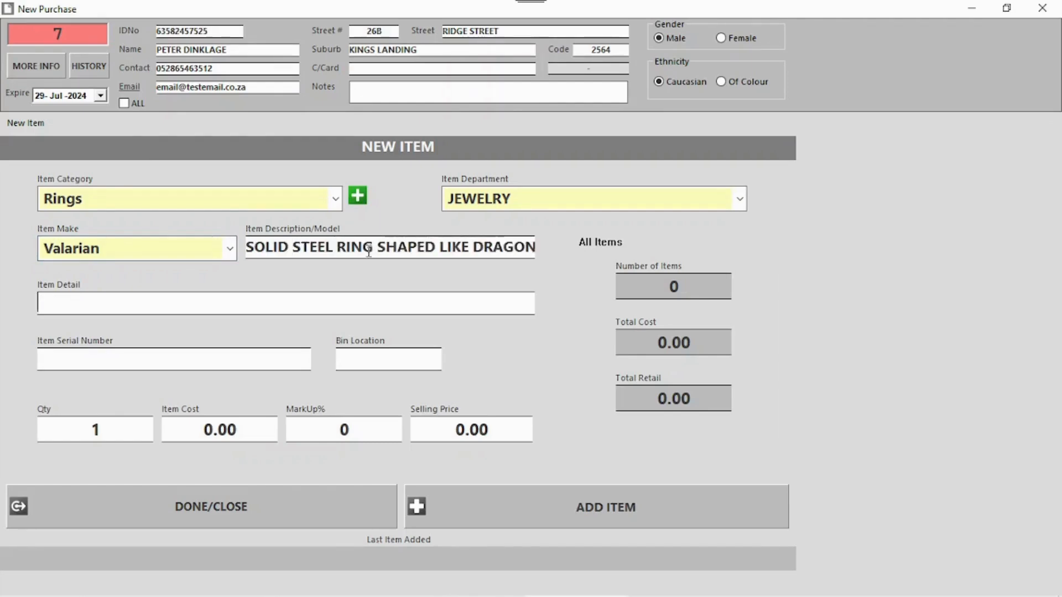
{"action": "type", "text": "Scratched"}
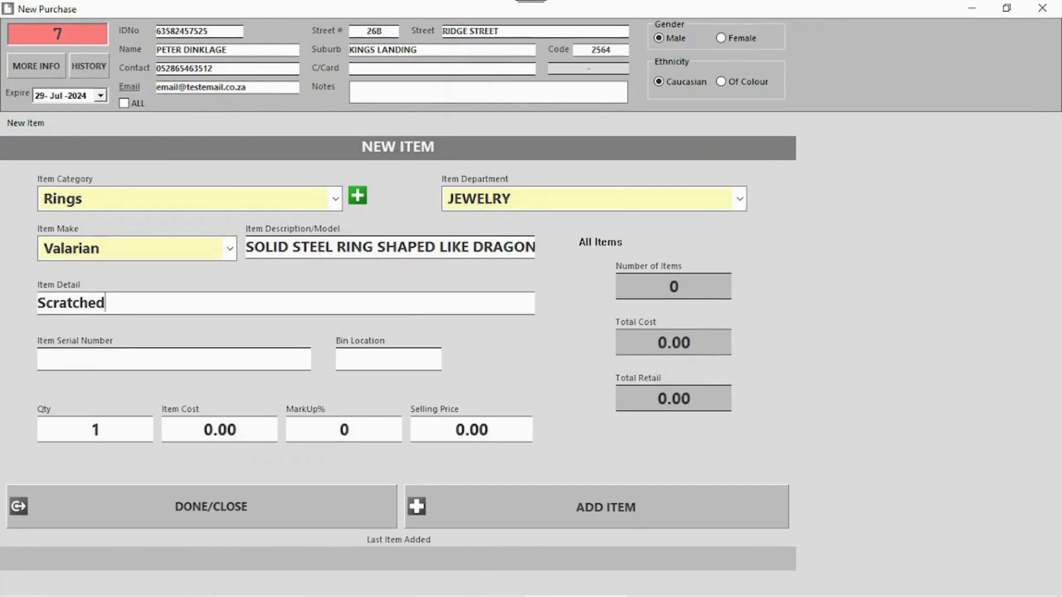
{"action": "type", "text": ", missing a gem"}
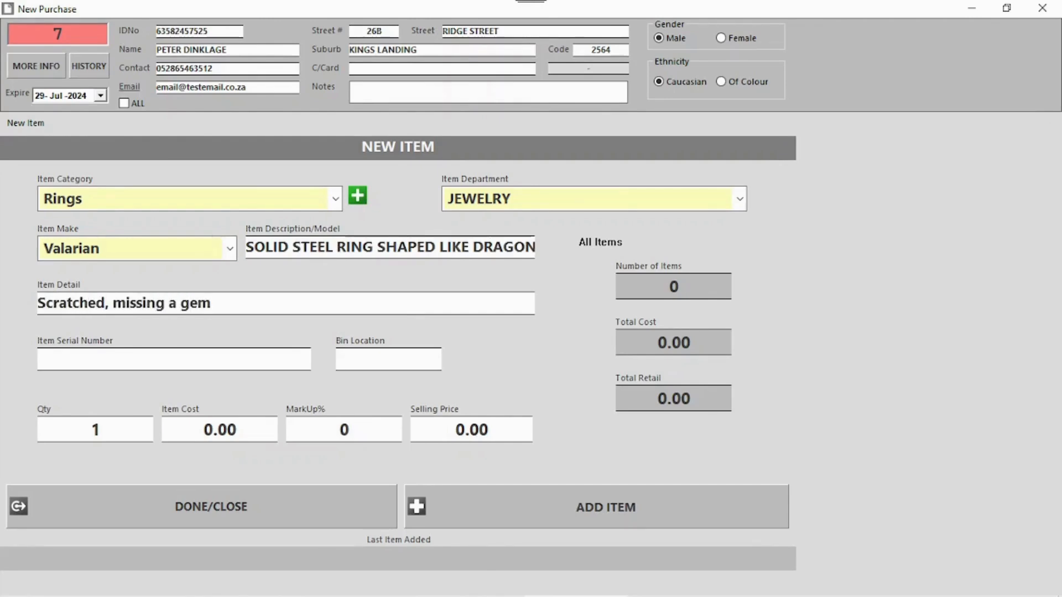
{"action": "left_click", "coordinate": [182, 361]}
{"action": "type", "text": "12321312"}
{"action": "left_click", "coordinate": [372, 359]}
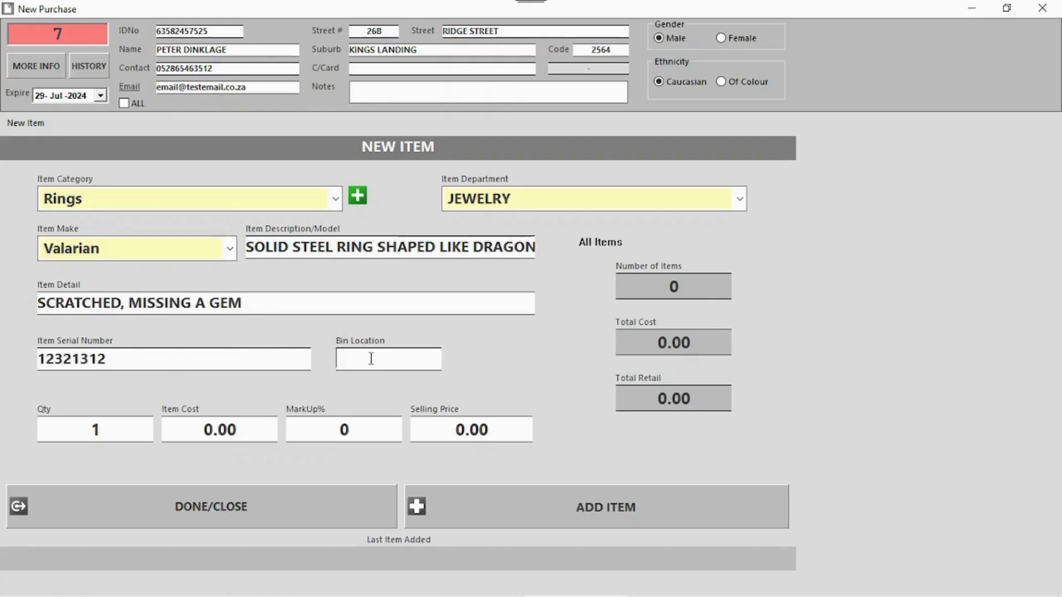
{"action": "type", "text": "36"}
- Set cost 5000 and markup 30%, then add the ring with a non-duplicate serial number
{"action": "left_click_drag", "start_coordinate": [204, 430], "coordinate": [231, 430]}
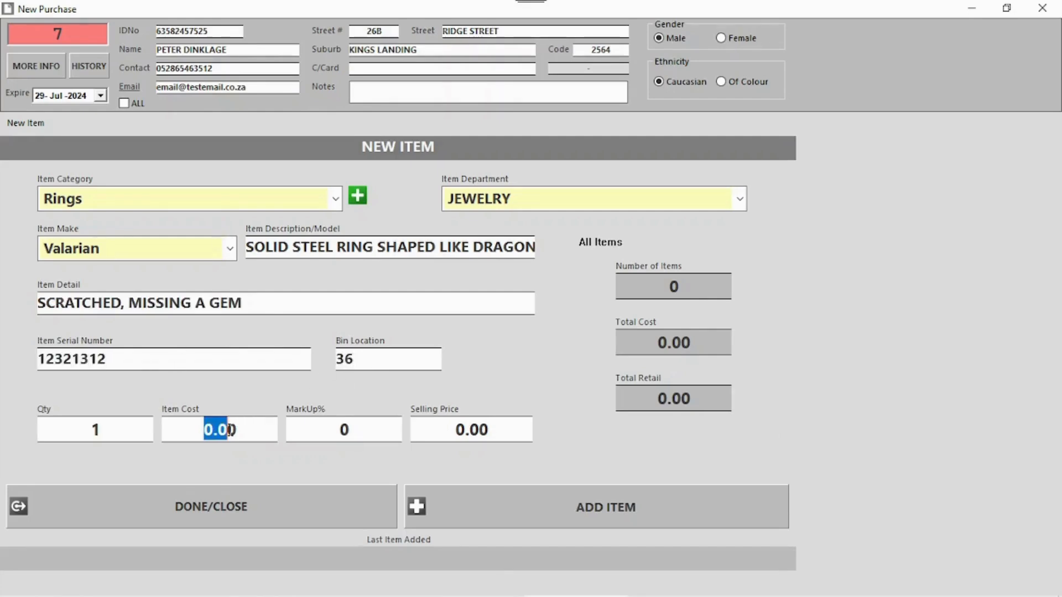
{"action": "left_click_drag", "start_coordinate": [305, 420], "coordinate": [247, 426]}
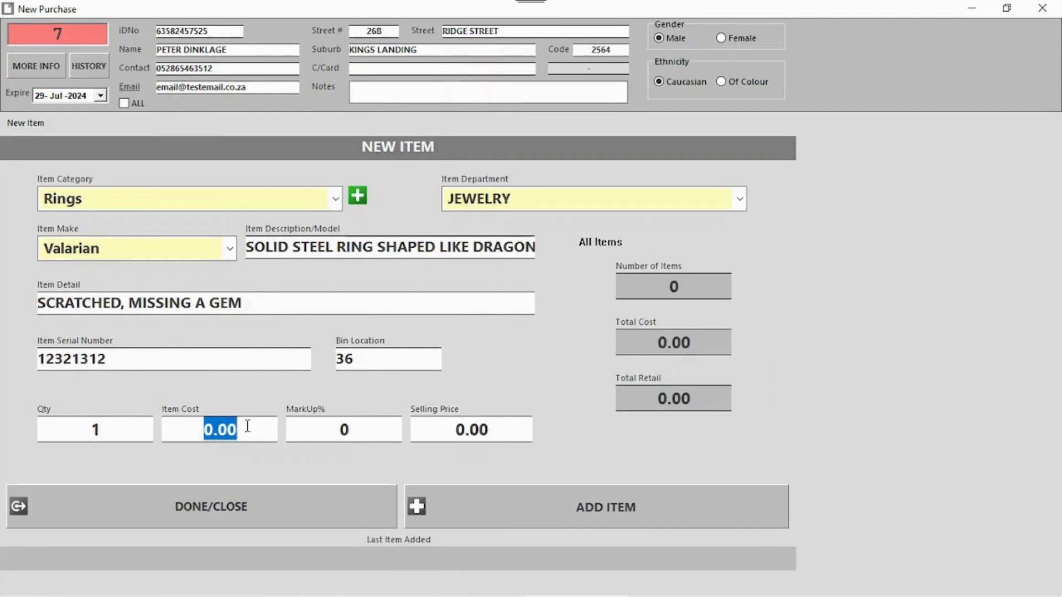
{"action": "type", "text": "5000"}
{"action": "left_click_drag", "start_coordinate": [342, 436], "coordinate": [356, 430]}
{"action": "type", "text": "30"}
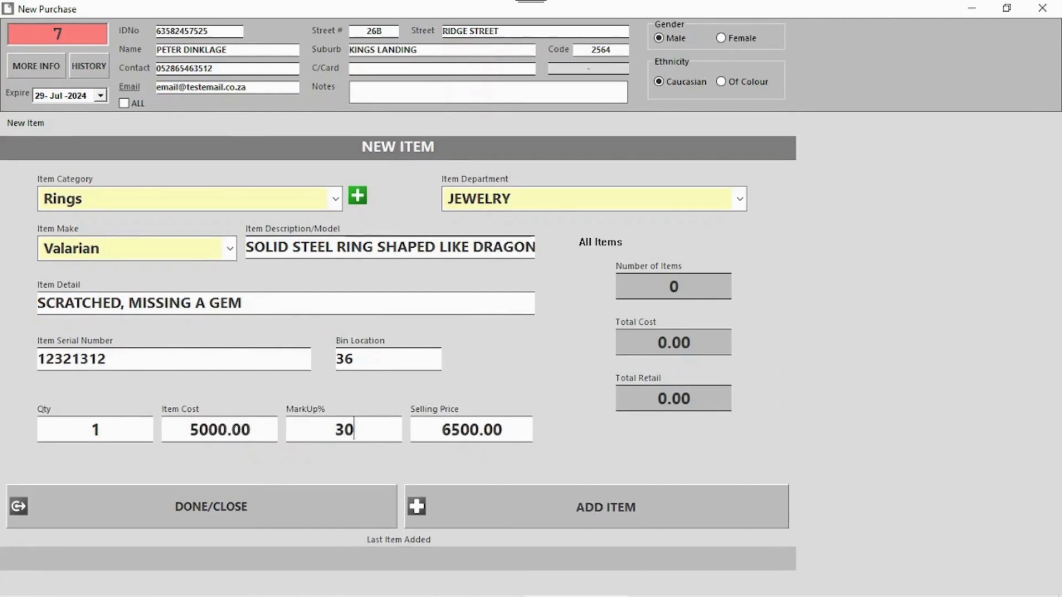
{"action": "key", "text": "Tab"}
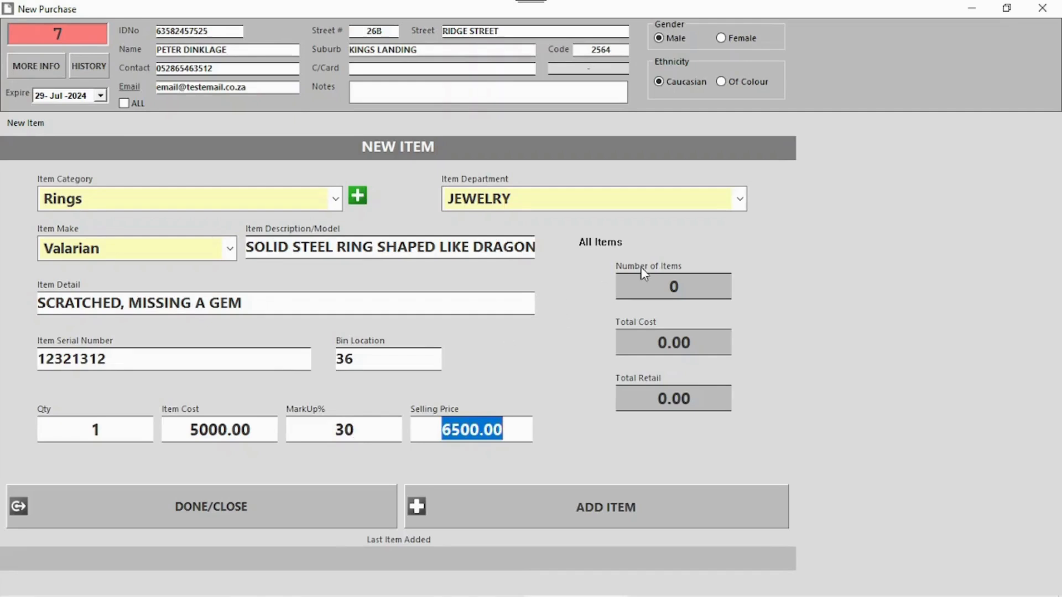
{"action": "left_click", "coordinate": [628, 519]}
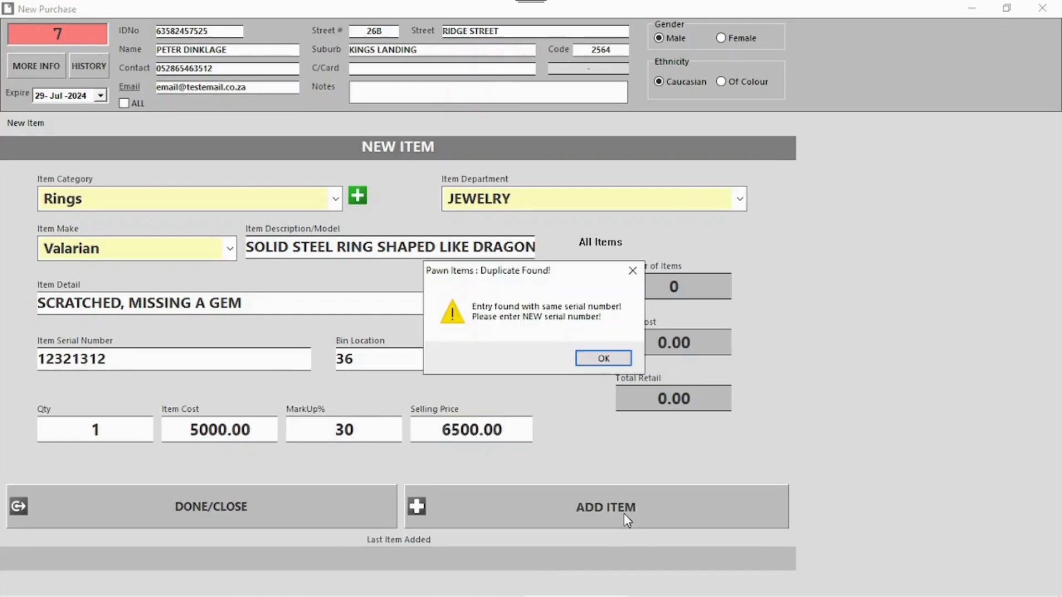
{"action": "left_click", "coordinate": [603, 360]}
{"action": "type", "text": "32133213"}
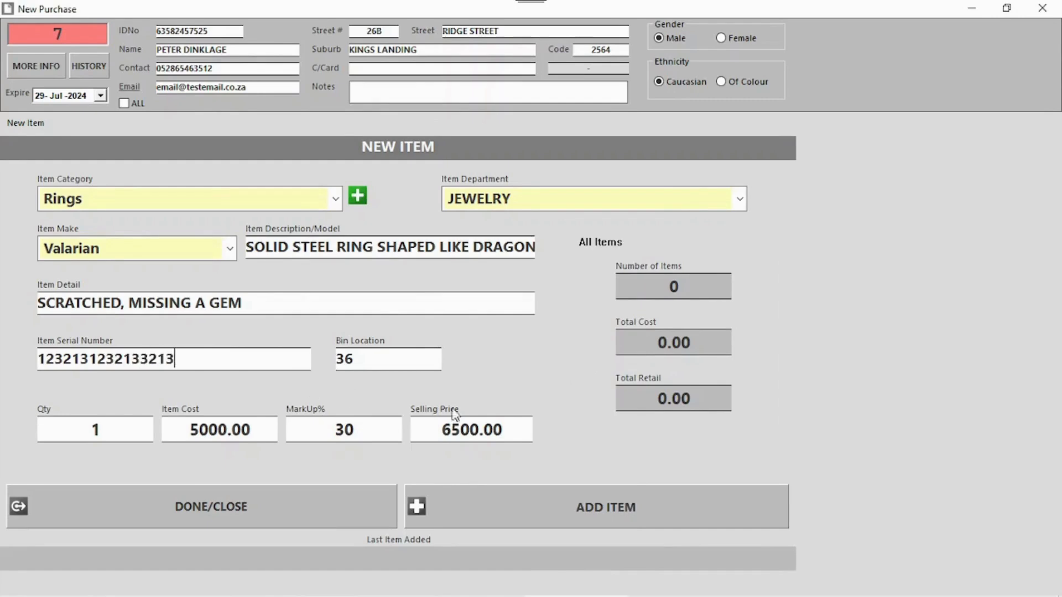
{"action": "left_click", "coordinate": [647, 494]}
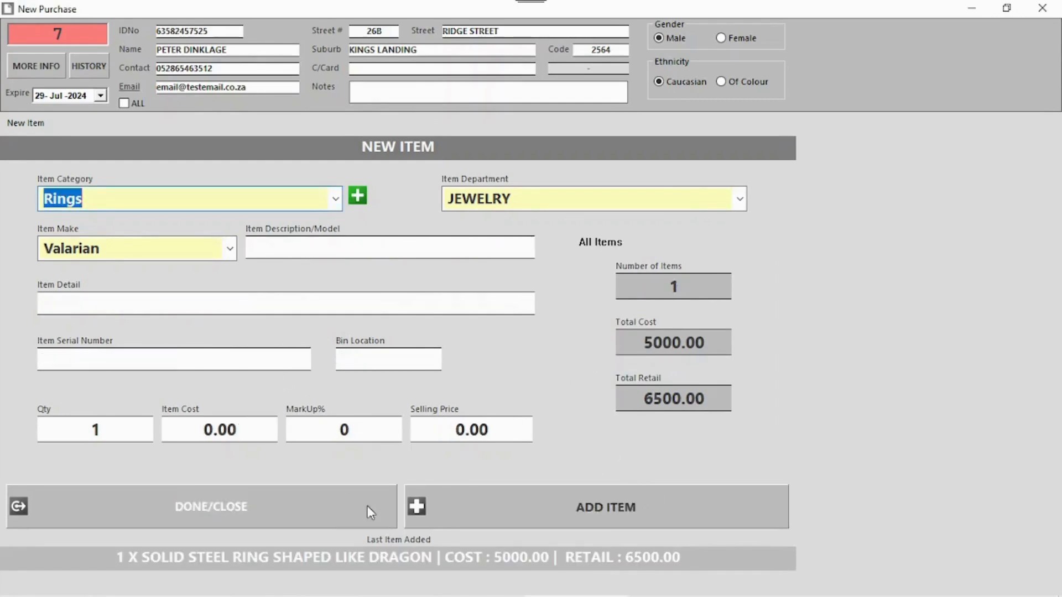
{"action": "left_click", "coordinate": [239, 502]}
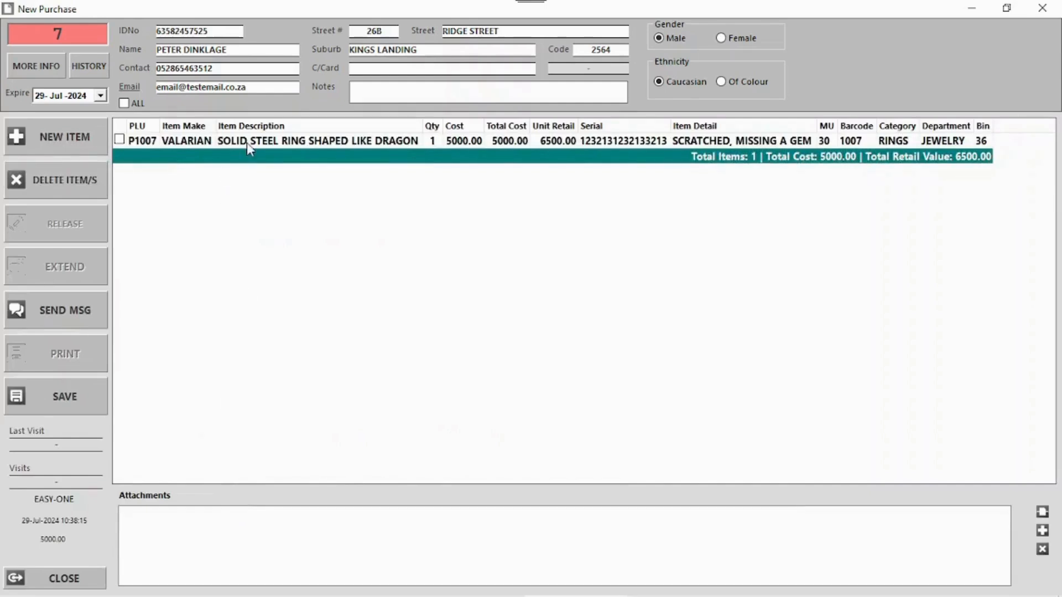
- Save purchase docket 7, confirm the 5000.00 payout and float warning, and print the contract to PDF
{"action": "left_click", "coordinate": [243, 142]}
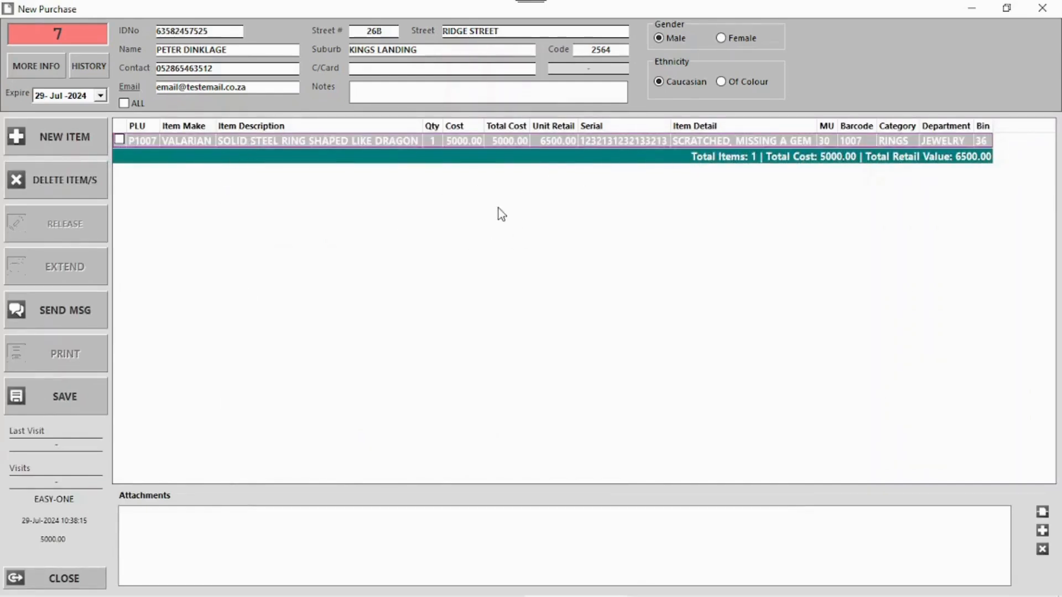
{"action": "left_click", "coordinate": [73, 399]}
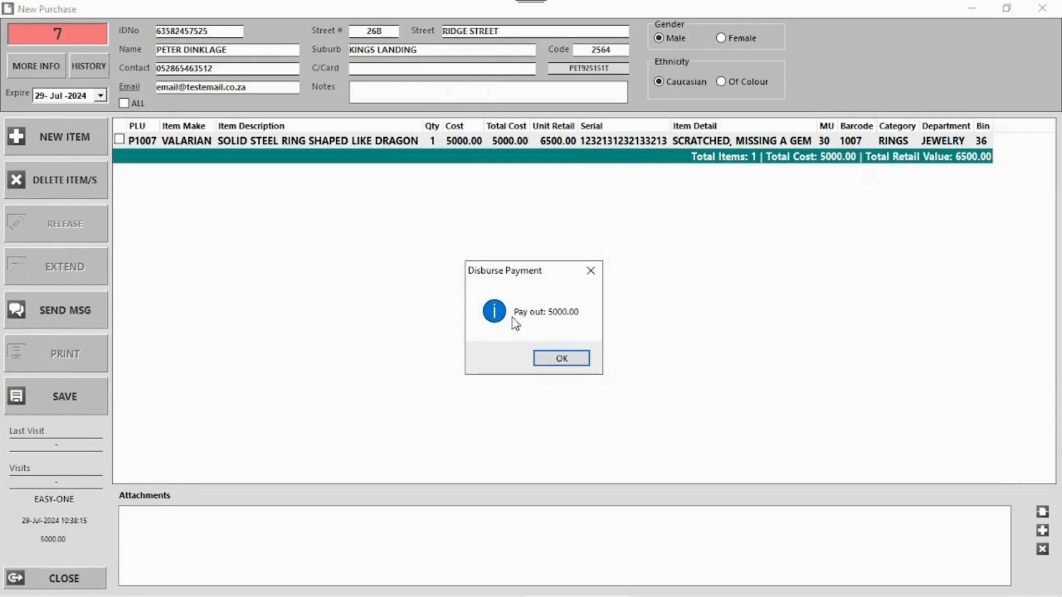
{"action": "left_click", "coordinate": [561, 358]}
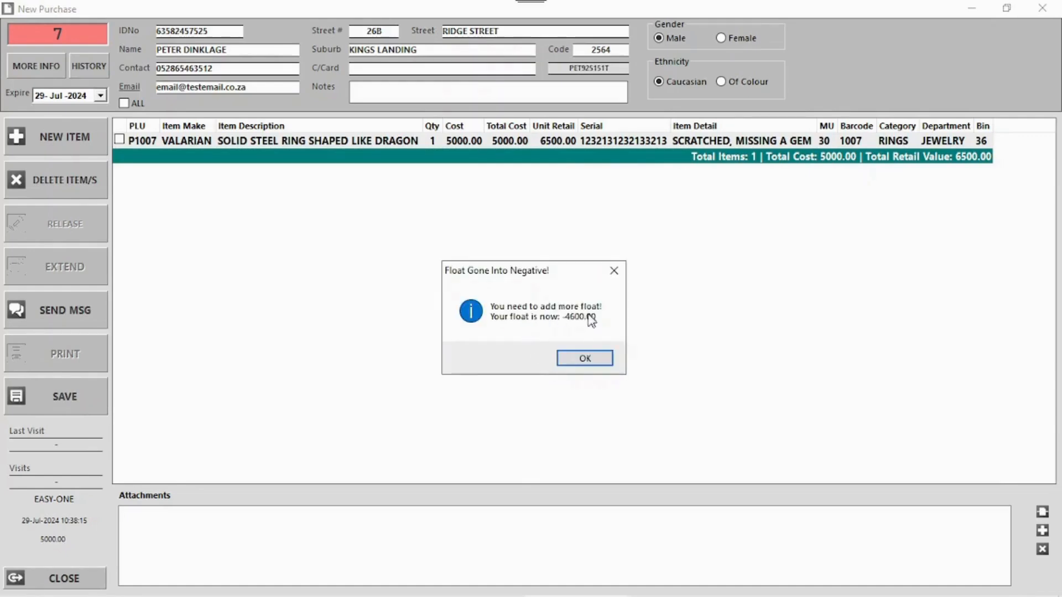
{"action": "left_click", "coordinate": [574, 359]}
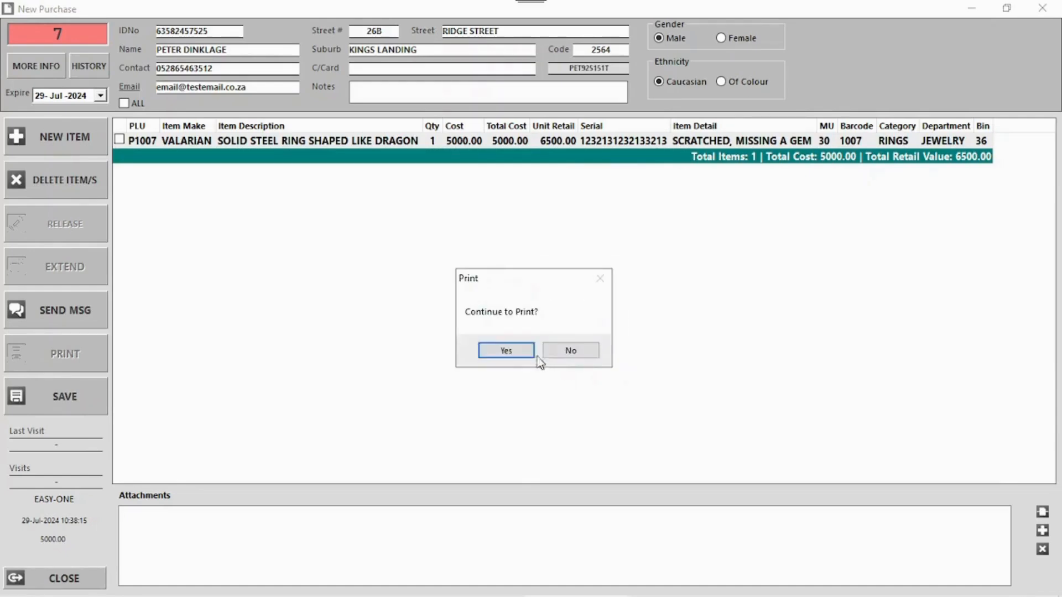
{"action": "left_click", "coordinate": [515, 357]}
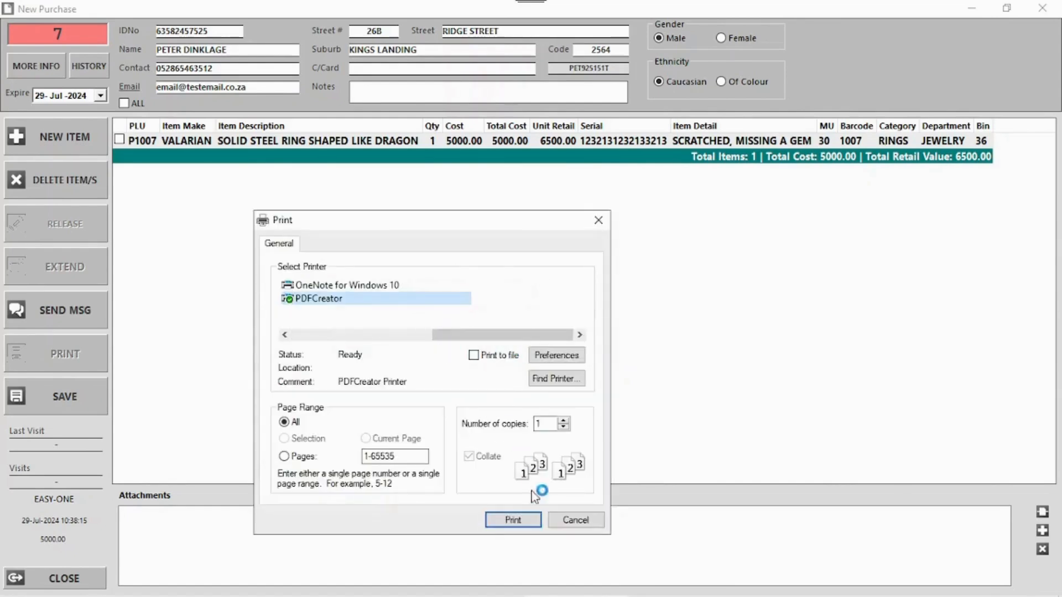
{"action": "left_click", "coordinate": [532, 520]}
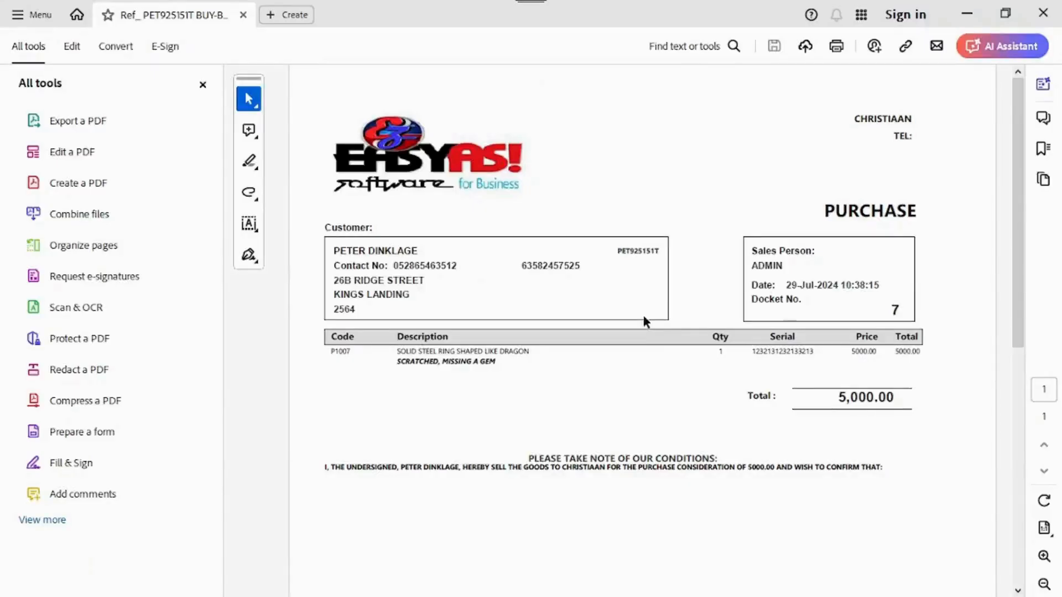
- Scroll through the PDF purchase contract to the signature boxes, then close Acrobat
{"action": "scroll", "coordinate": [702, 280], "scroll_direction": "down", "scroll_amount": 3}
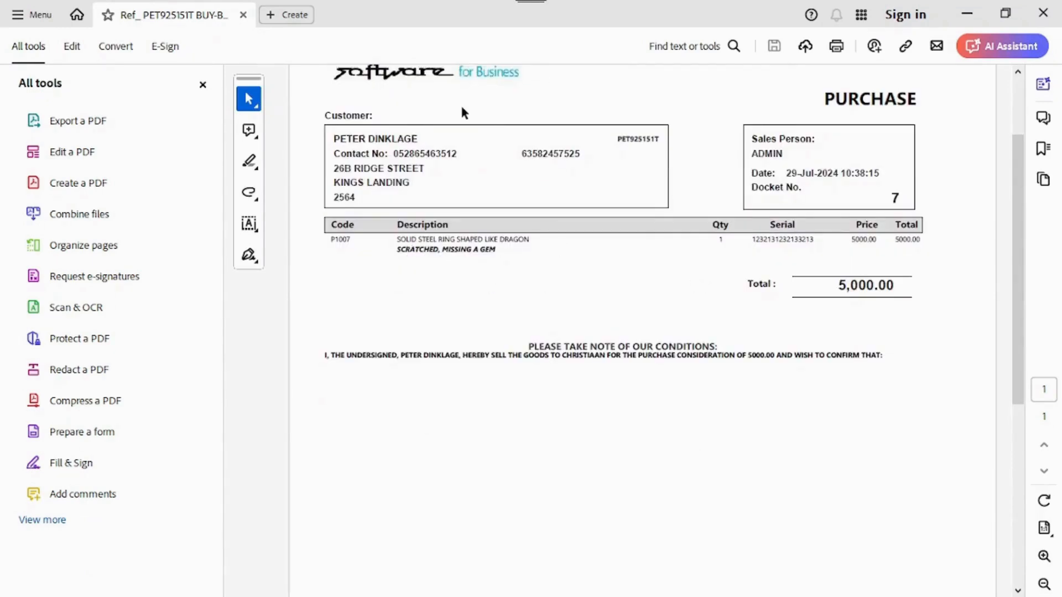
{"action": "scroll", "coordinate": [1008, 260], "scroll_direction": "down", "scroll_amount": 10}
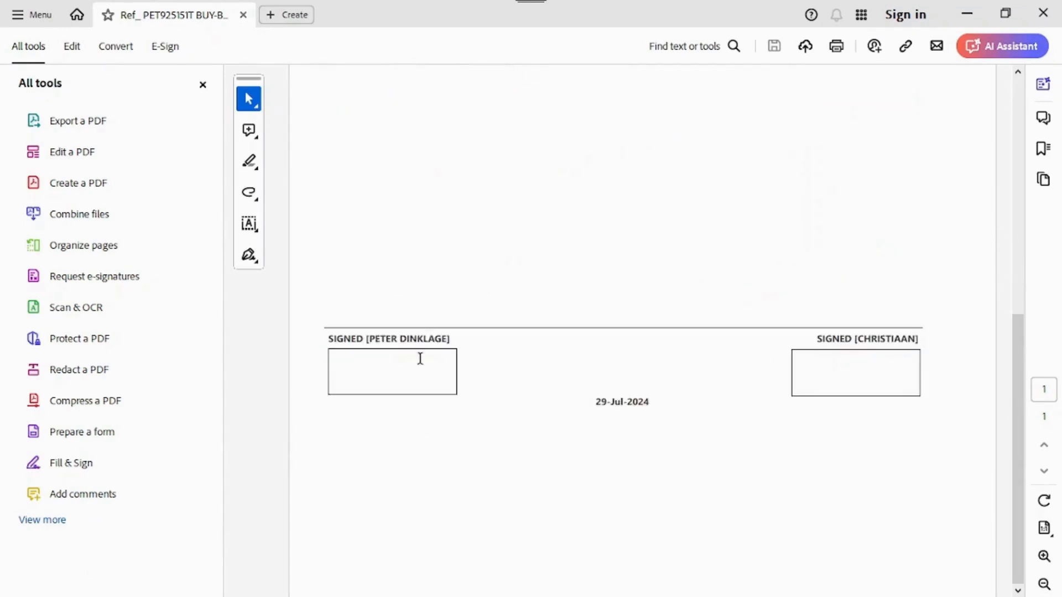
{"action": "scroll", "coordinate": [720, 371], "scroll_direction": "up", "scroll_amount": 7}
{"action": "scroll", "coordinate": [721, 372], "scroll_direction": "up", "scroll_amount": 5}
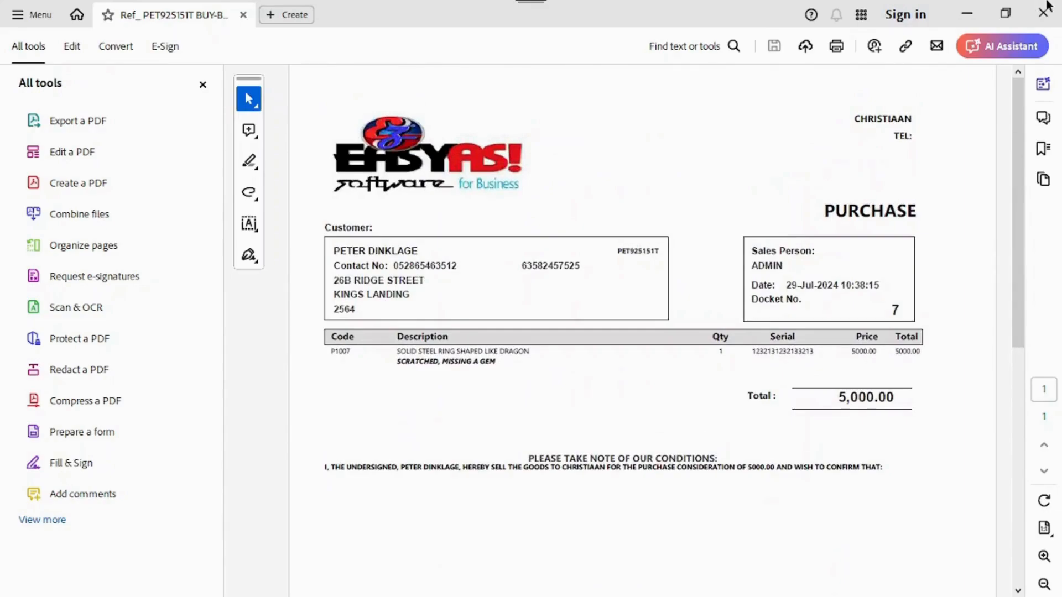
{"action": "left_click", "coordinate": [1041, 15]}
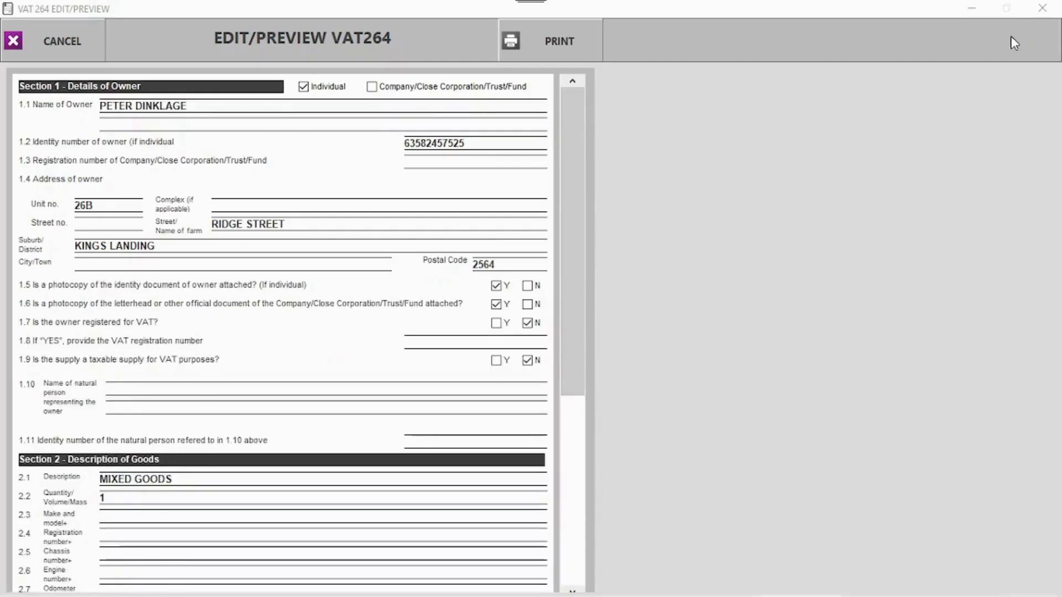
- Close the VAT 264 preview, the barcode label dialog, and the Purchases list
{"action": "left_click_drag", "start_coordinate": [575, 172], "coordinate": [574, 403]}
{"action": "left_click_drag", "start_coordinate": [572, 442], "coordinate": [595, 132]}
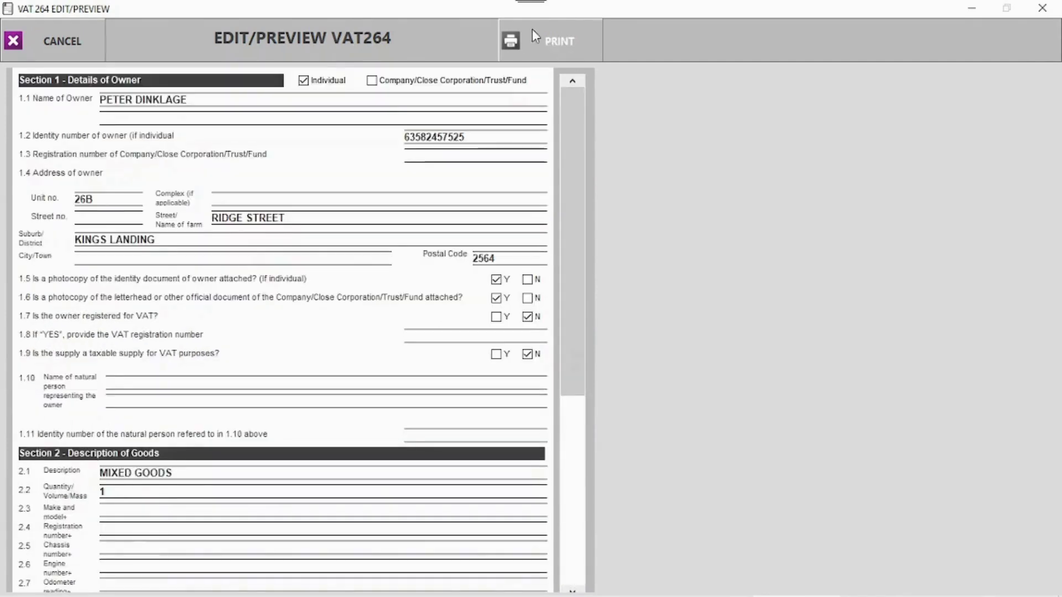
{"action": "left_click", "coordinate": [1055, 7]}
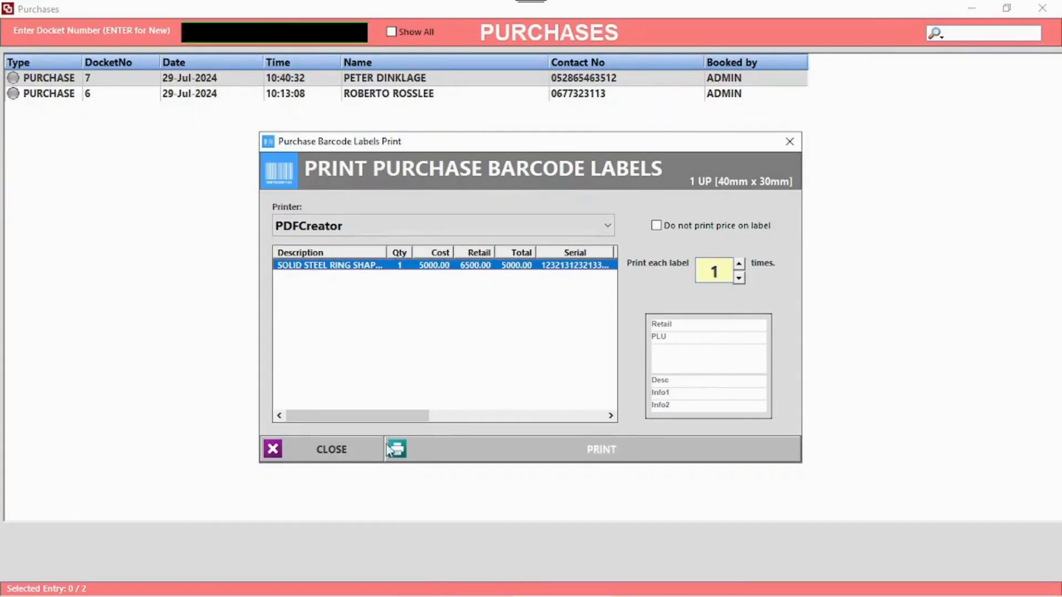
{"action": "left_click", "coordinate": [365, 455]}
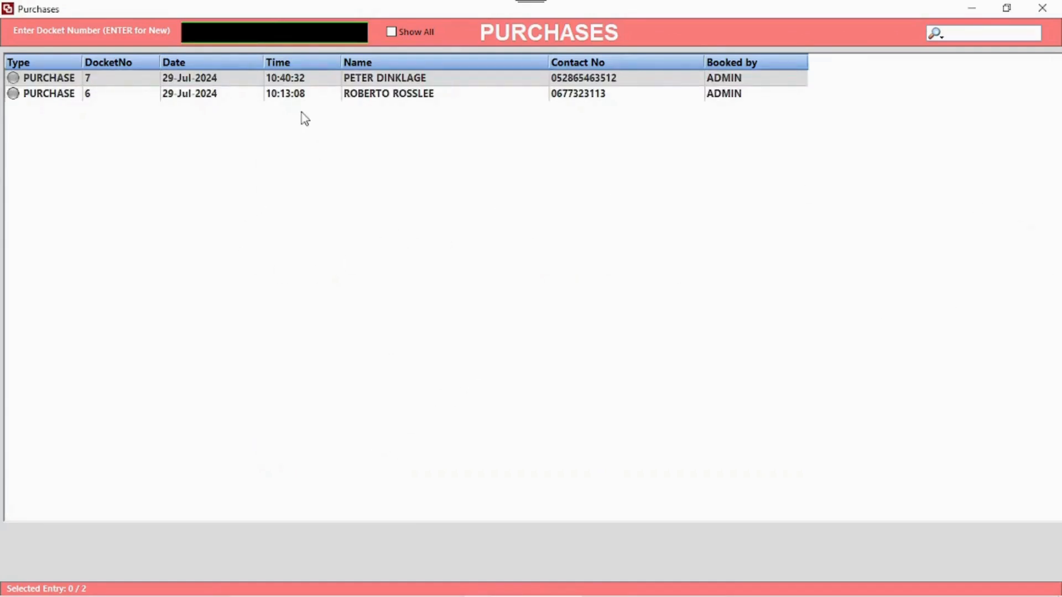
{"action": "left_click", "coordinate": [1043, 8]}
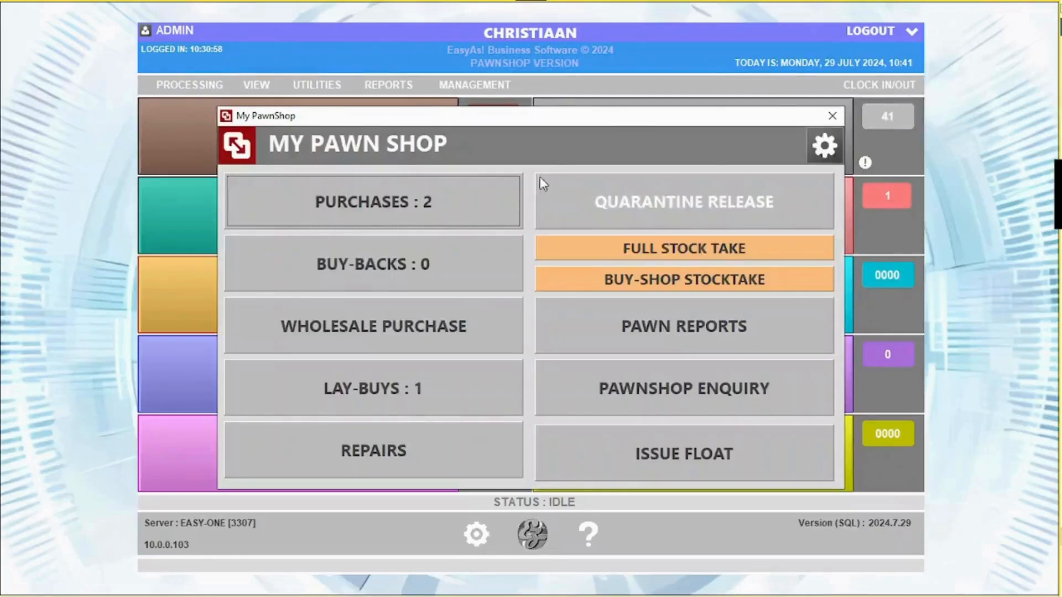
- In Additional Settings, set buy-back and purchase expiry to 28 days, initiation fee 5%, service fee 120
{"action": "left_click", "coordinate": [826, 155]}
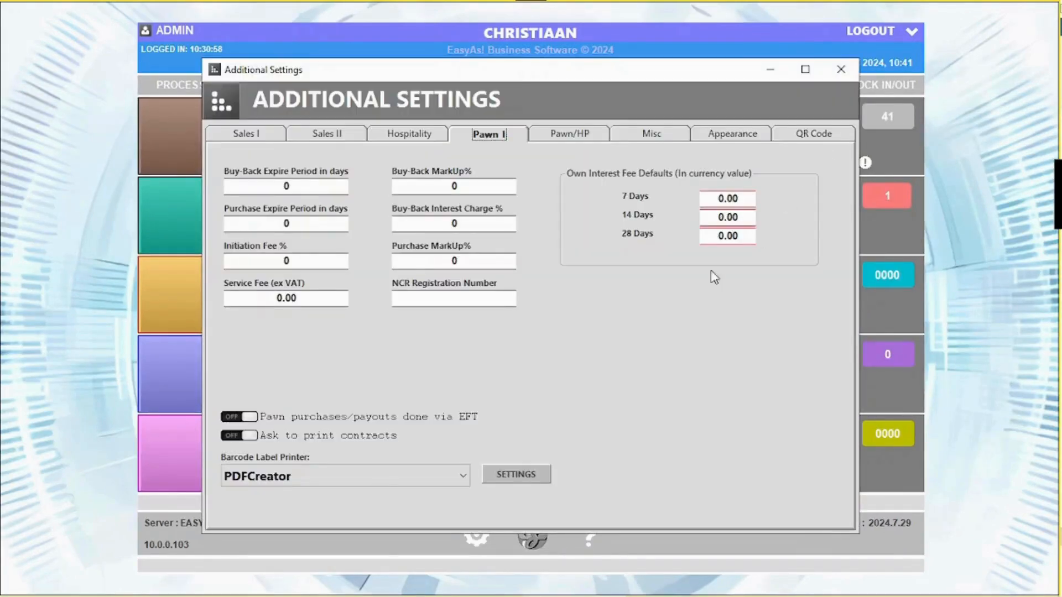
{"action": "left_click", "coordinate": [293, 187]}
{"action": "type", "text": "28"}
{"action": "key", "text": "Tab"}
{"action": "type", "text": "28"}
{"action": "key", "text": "Tab"}
{"action": "type", "text": "5"}
{"action": "key", "text": "Tab"}
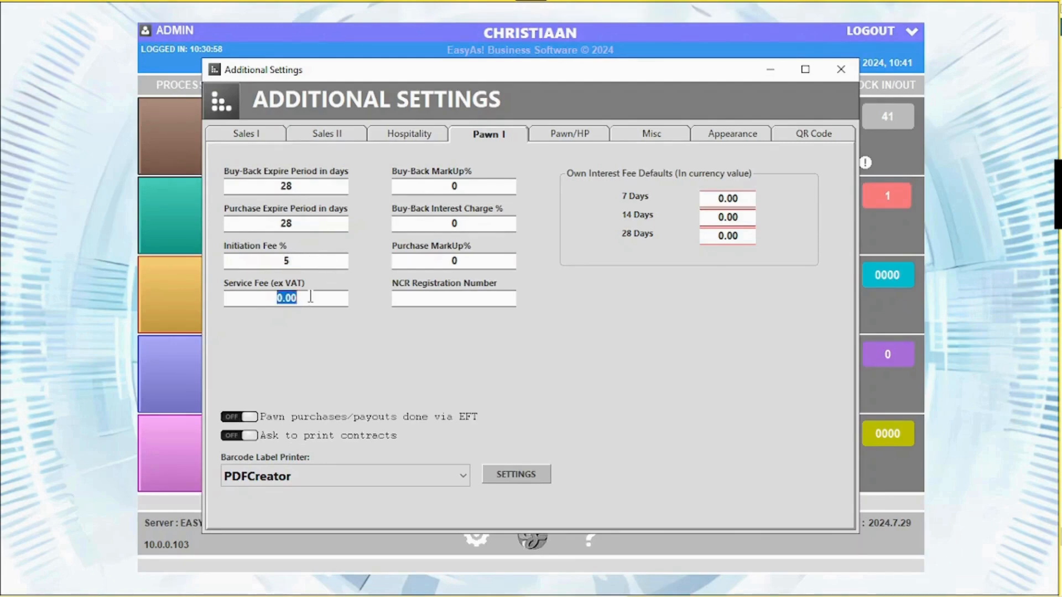
{"action": "type", "text": "120sdsfdsfasdsad"}
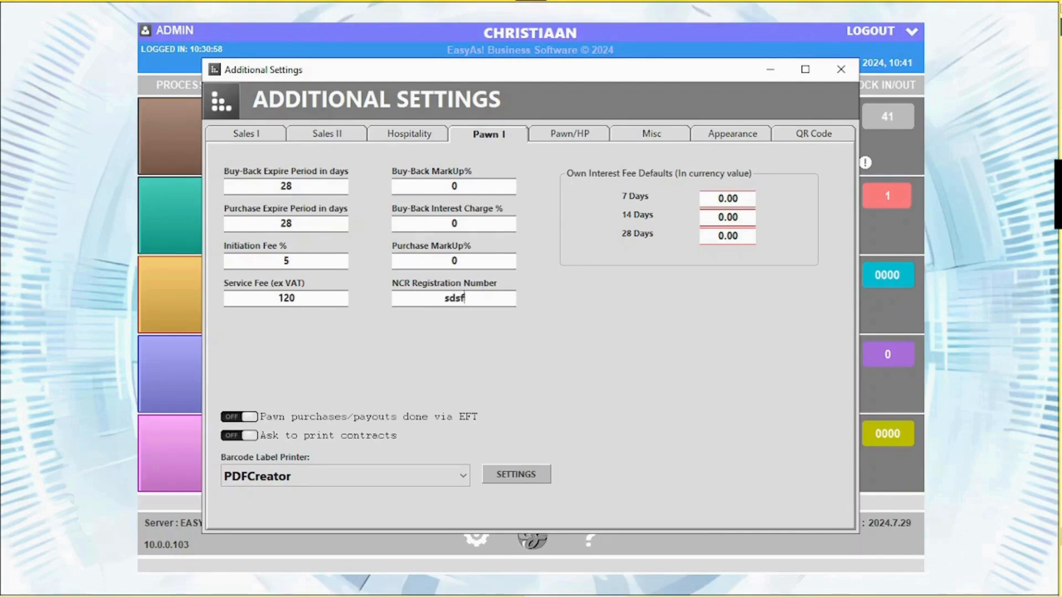
- Set purchase markup 30%, buy-back interest 10% and buy-back markup 10%, then open the Pawn/HP terms text
{"action": "left_click", "coordinate": [468, 262]}
{"action": "type", "text": "30"}
{"action": "left_click", "coordinate": [459, 223]}
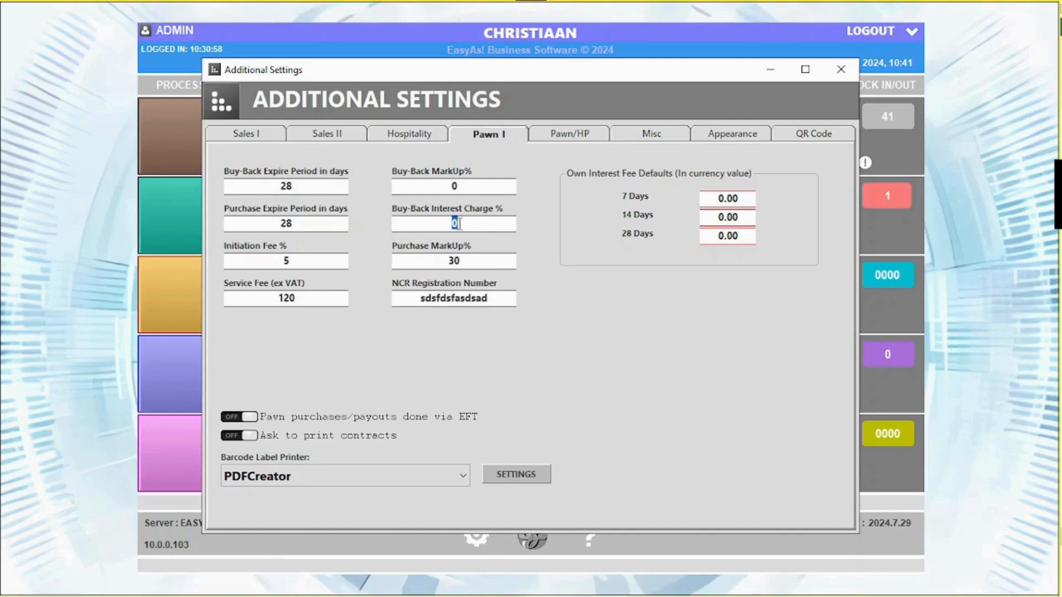
{"action": "type", "text": "10"}
{"action": "left_click", "coordinate": [464, 187]}
{"action": "type", "text": "10"}
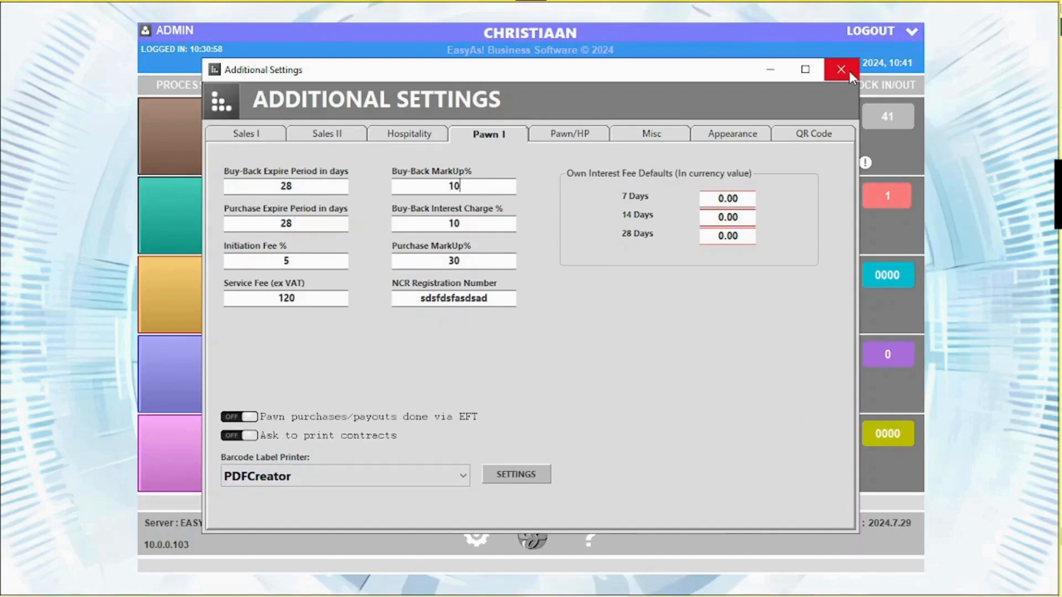
{"action": "left_click", "coordinate": [587, 137]}
{"action": "left_click", "coordinate": [450, 238]}
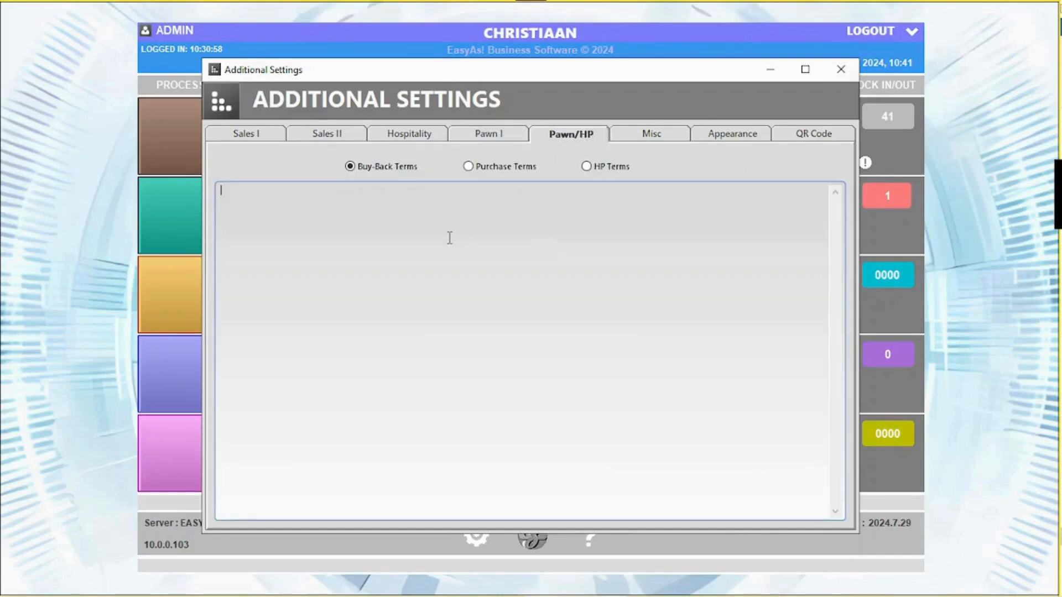
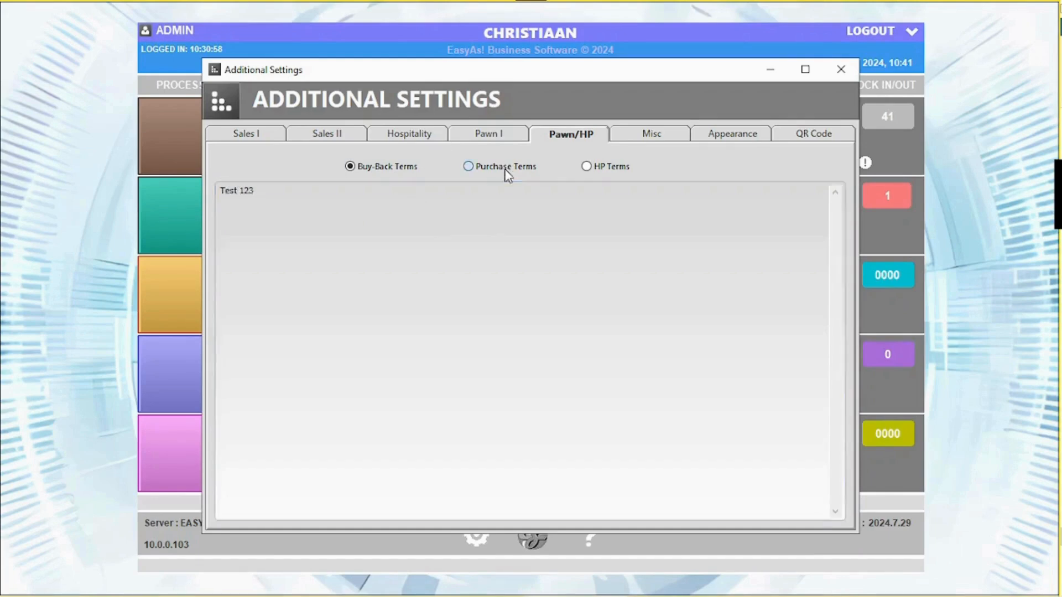
- Set the Pawn/HP purchase terms to 'Test 123', save the settings and open the Purchases list
{"action": "left_click", "coordinate": [468, 166]}
{"action": "type", "text": "test"}
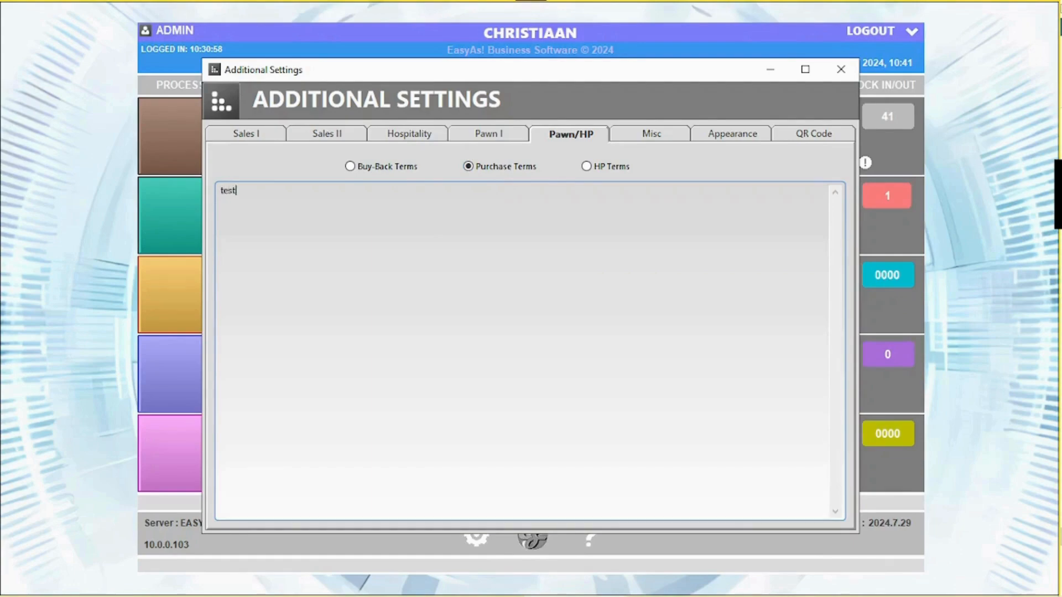
{"action": "type", "text": " 123"}
{"action": "left_click", "coordinate": [841, 69]}
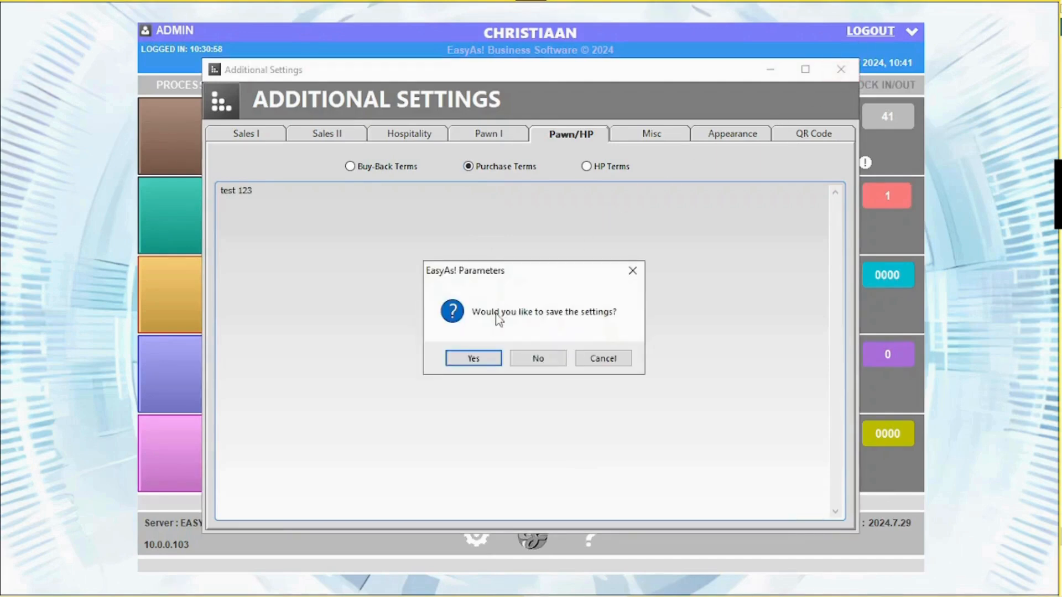
{"action": "left_click", "coordinate": [474, 359]}
{"action": "left_click", "coordinate": [369, 206]}
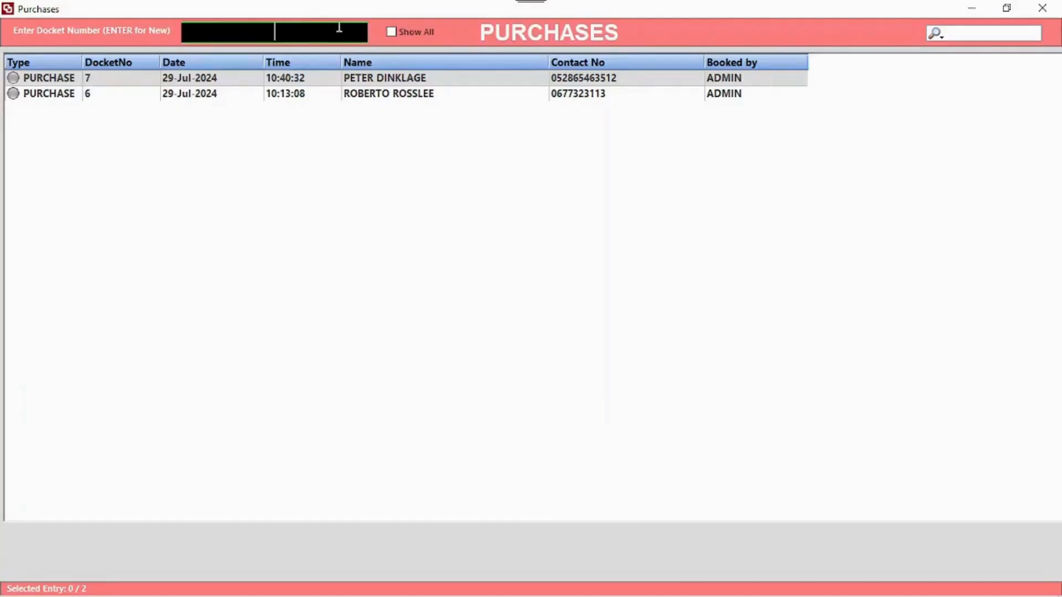
- Start a new purchase docket and select the client found by name search
{"action": "key", "text": "Return"}
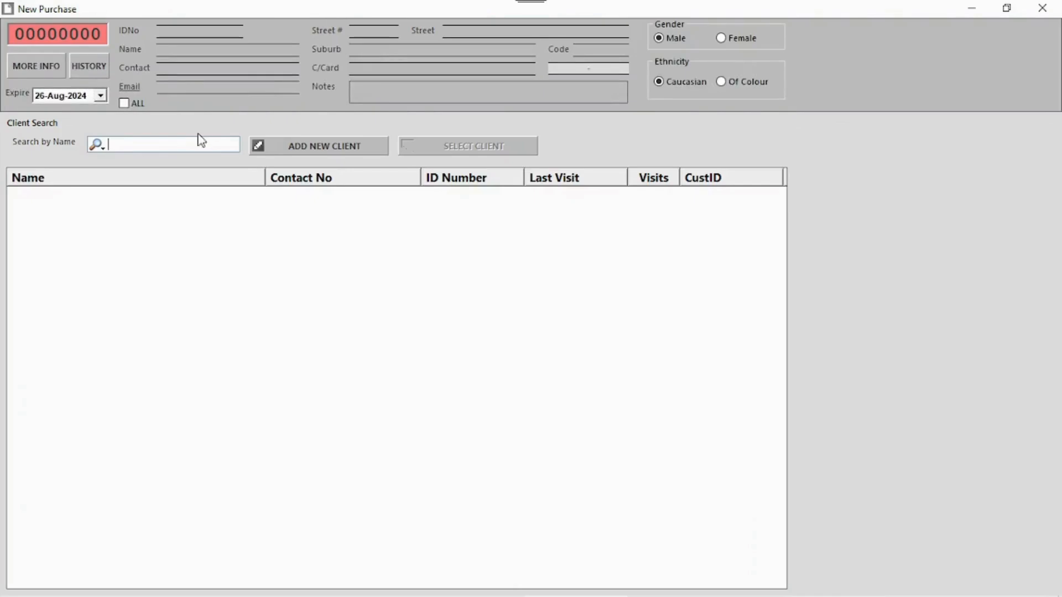
{"action": "left_click", "coordinate": [97, 146]}
{"action": "left_click", "coordinate": [158, 111]}
{"action": "type", "text": "Peter"}
{"action": "double_click", "coordinate": [72, 197]}
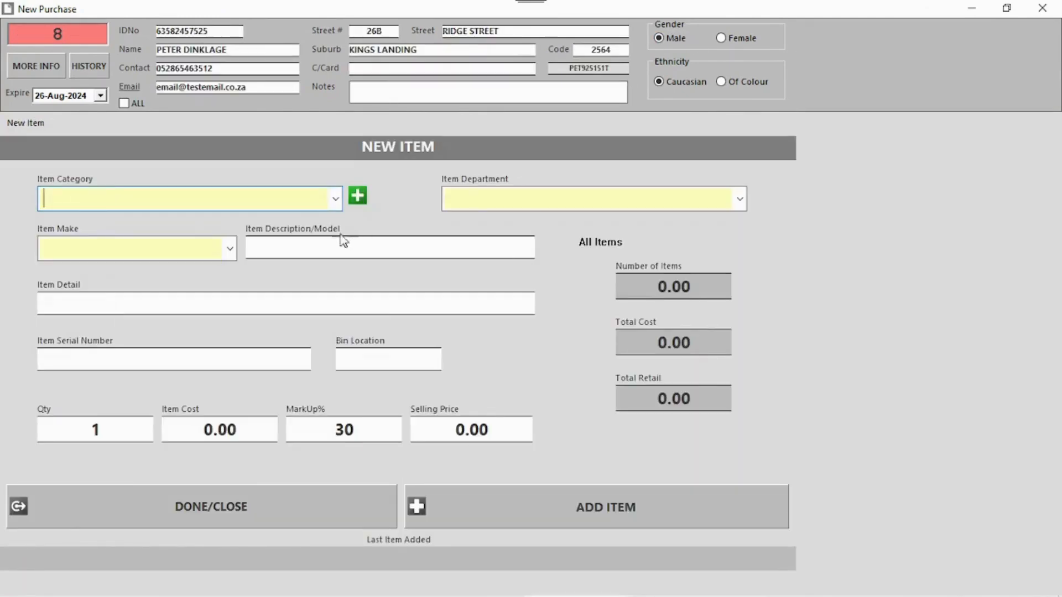
- Set the item category to Knives, department to Blades and make to Iron
{"action": "left_click", "coordinate": [335, 199]}
{"action": "left_click", "coordinate": [316, 199]}
{"action": "type", "text": "Knives"}
{"action": "left_click", "coordinate": [510, 199]}
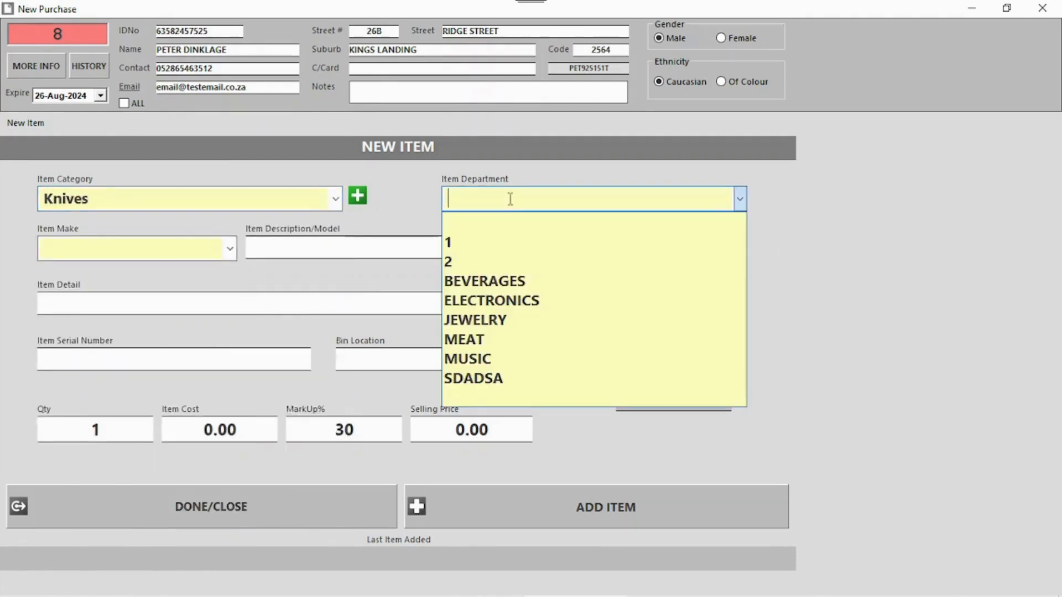
{"action": "type", "text": "Blades"}
{"action": "left_click", "coordinate": [83, 247]}
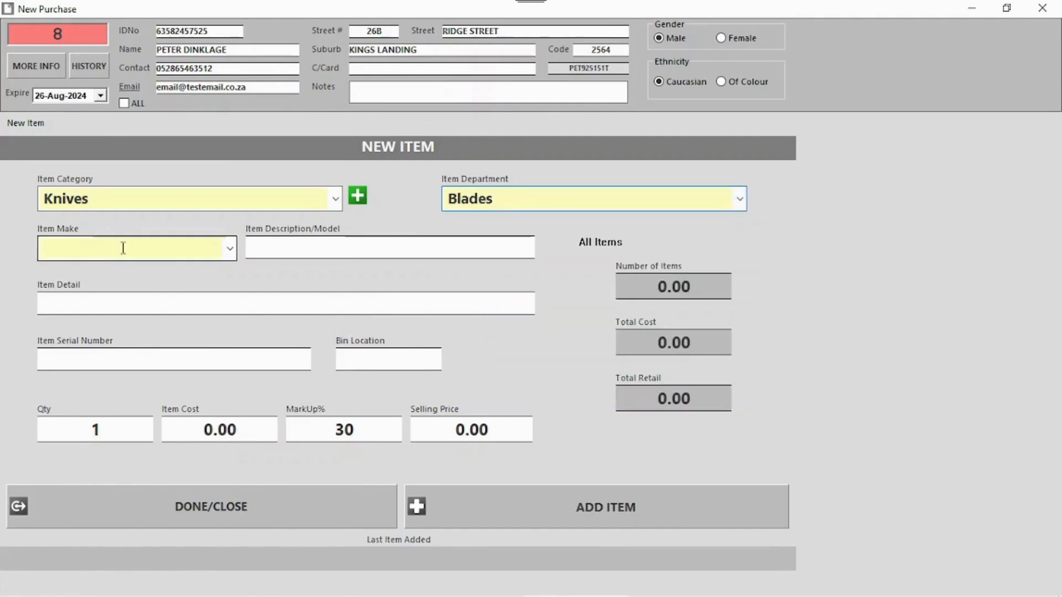
{"action": "left_click", "coordinate": [230, 248]}
{"action": "left_click", "coordinate": [207, 251]}
{"action": "type", "text": "Iron"}
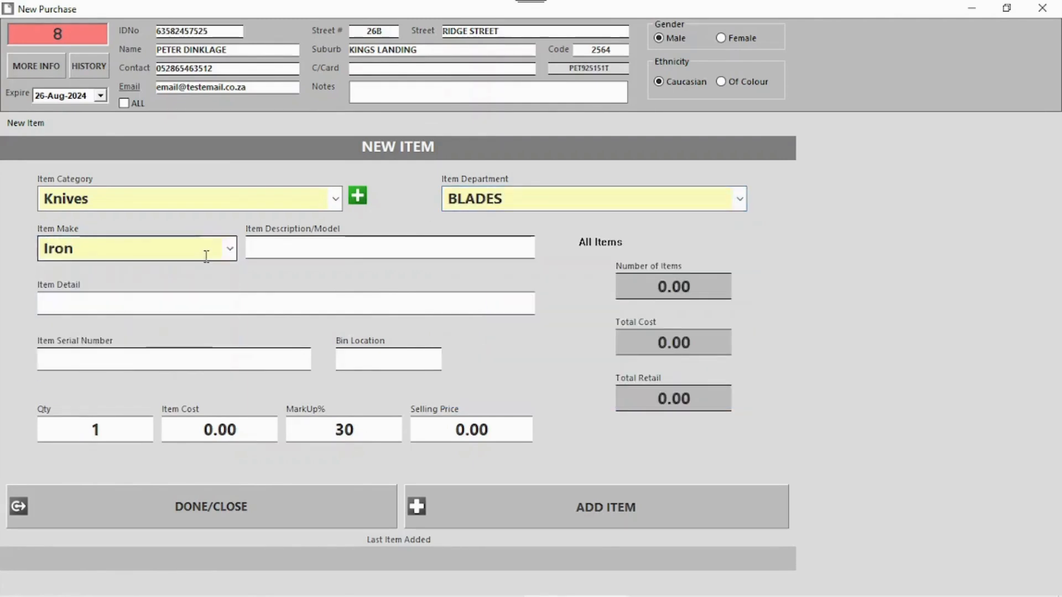
- Enter the description 'Throwing knives' with detail 'Full set'
{"action": "left_click", "coordinate": [285, 253]}
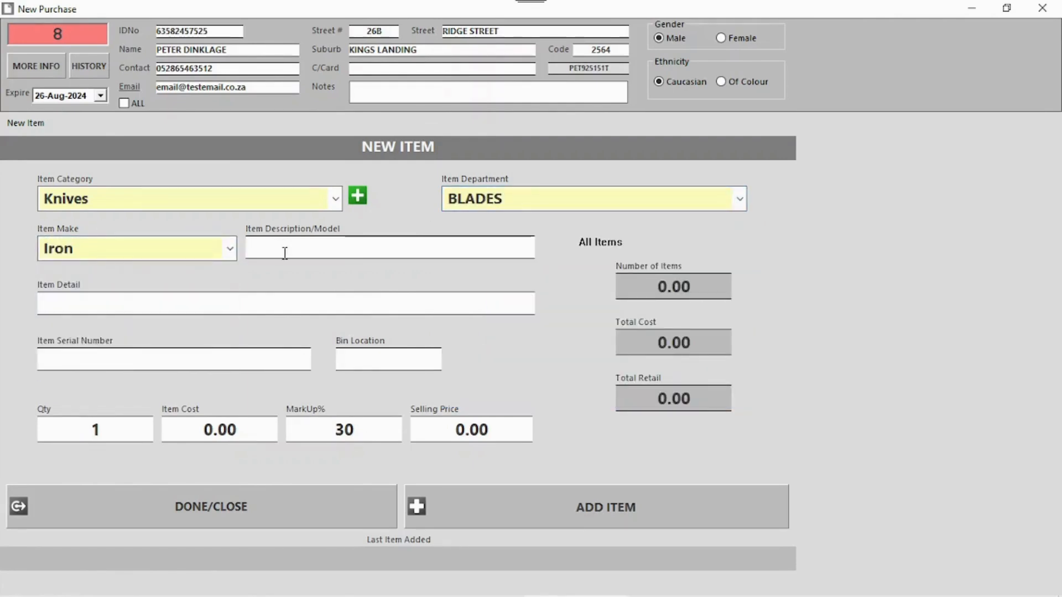
{"action": "type", "text": "Throwing knv"}
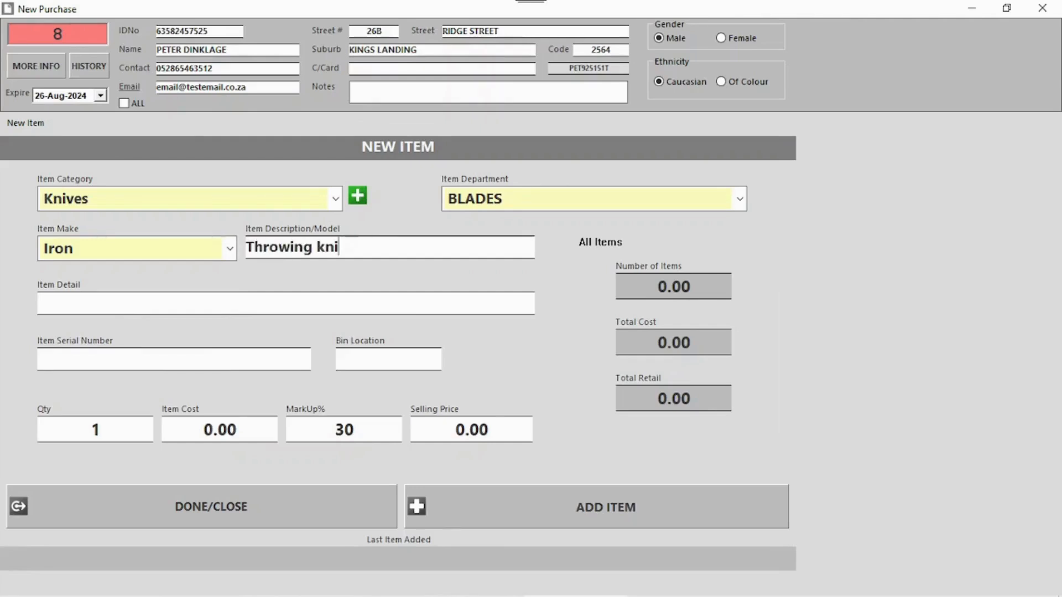
{"action": "type", "text": "ves"}
{"action": "key", "text": "Tab"}
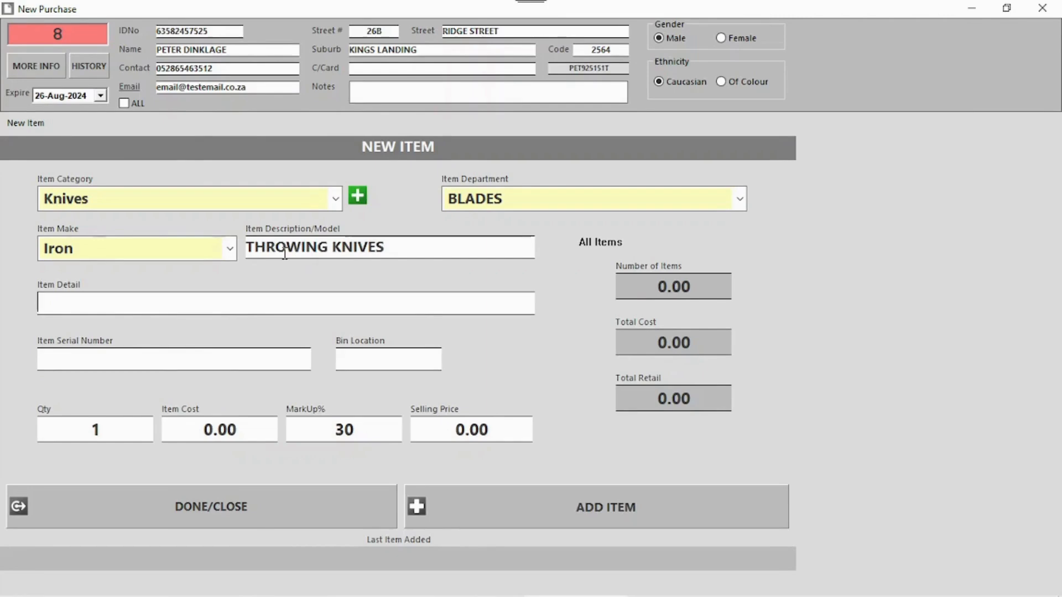
{"action": "type", "text": "Full set"}
{"action": "left_click", "coordinate": [67, 358]}
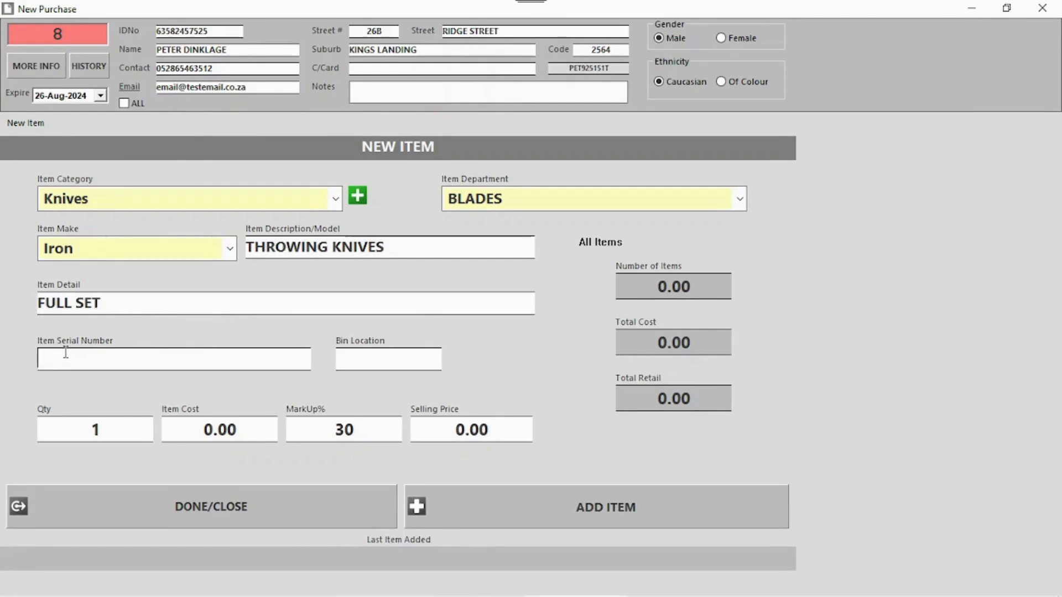
{"action": "type", "text": "23145678976543"}
{"action": "left_click", "coordinate": [369, 356]}
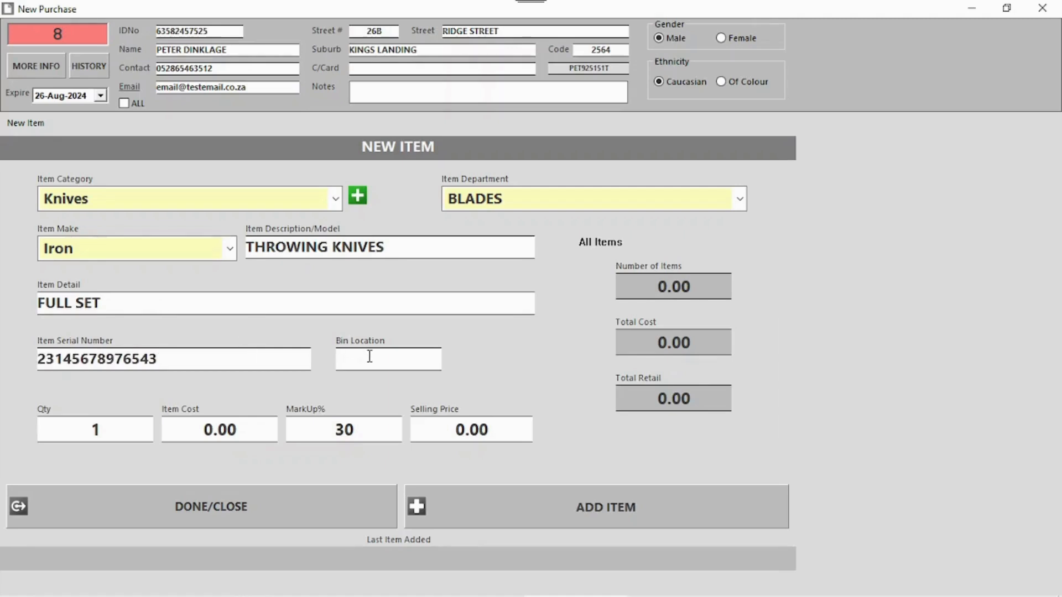
{"action": "type", "text": "32"}
{"action": "left_click", "coordinate": [228, 435]}
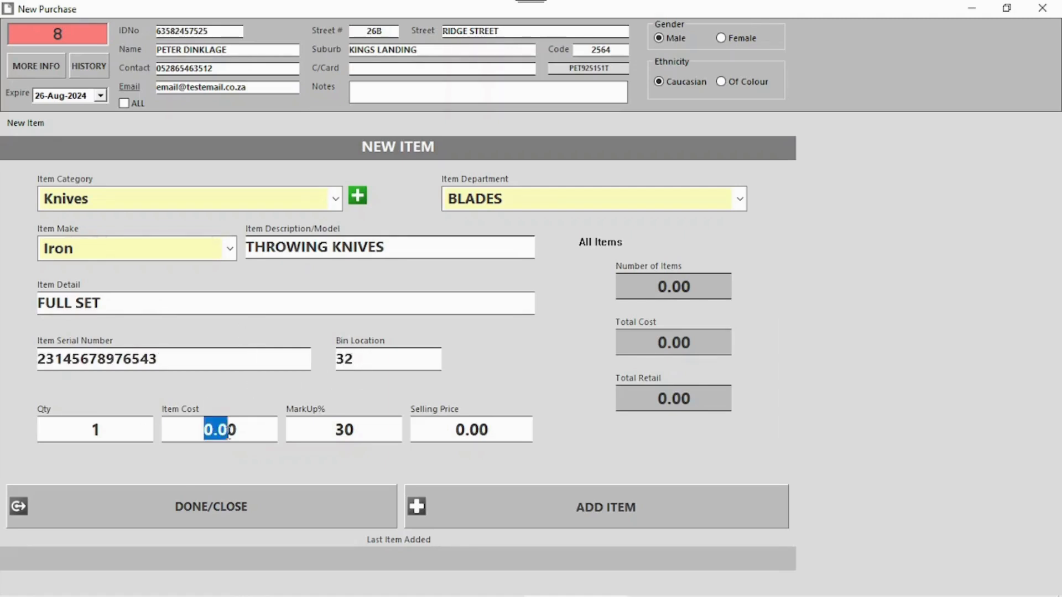
{"action": "type", "text": "300"}
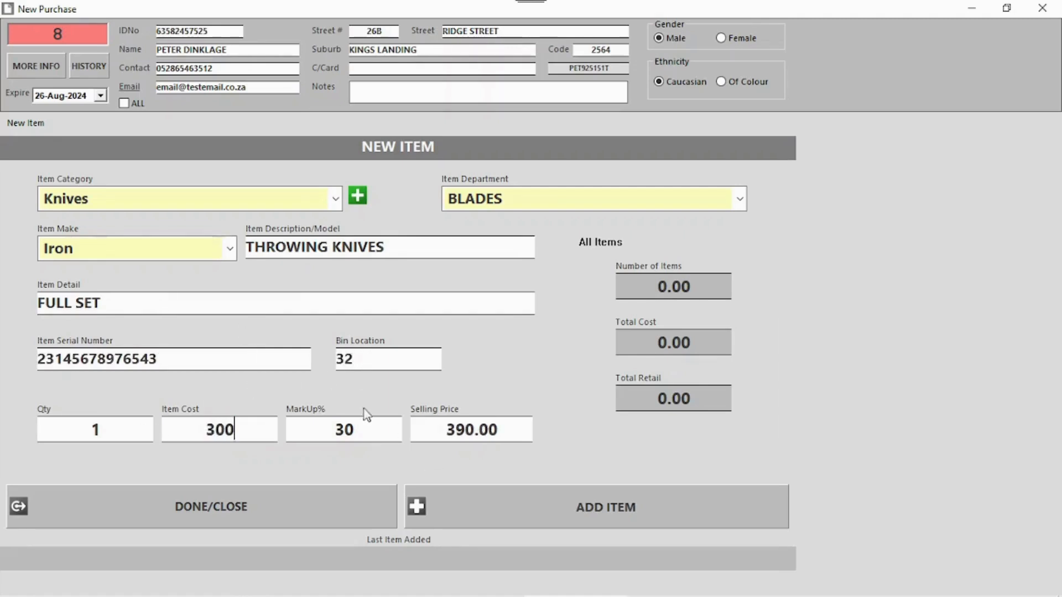
{"action": "key", "text": "Return"}
- Save purchase docket 8, confirm the 300.00 payout and print it to PDF
{"action": "left_click", "coordinate": [214, 506]}
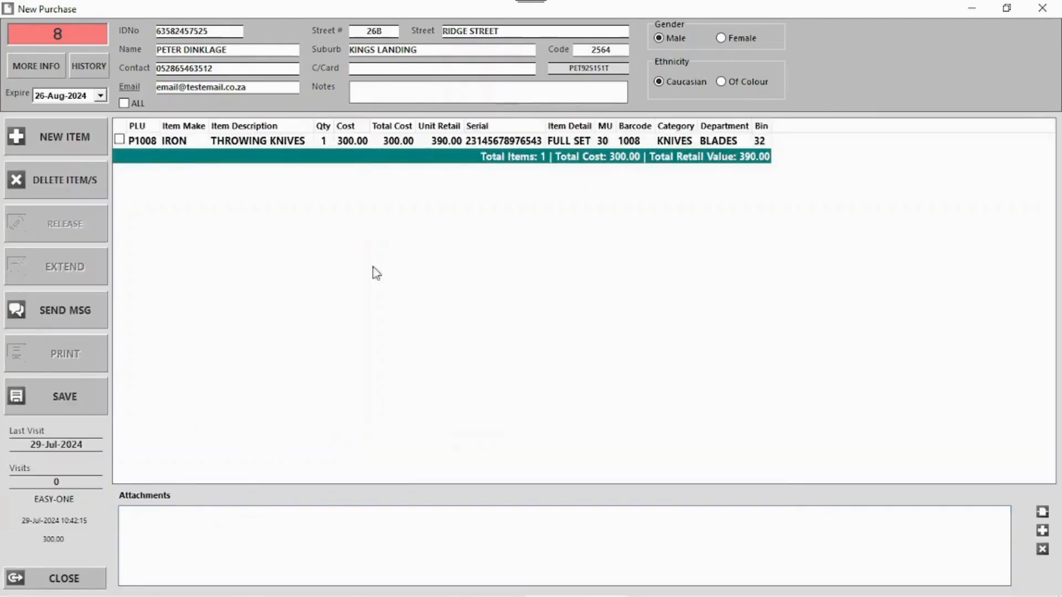
{"action": "left_click", "coordinate": [88, 396]}
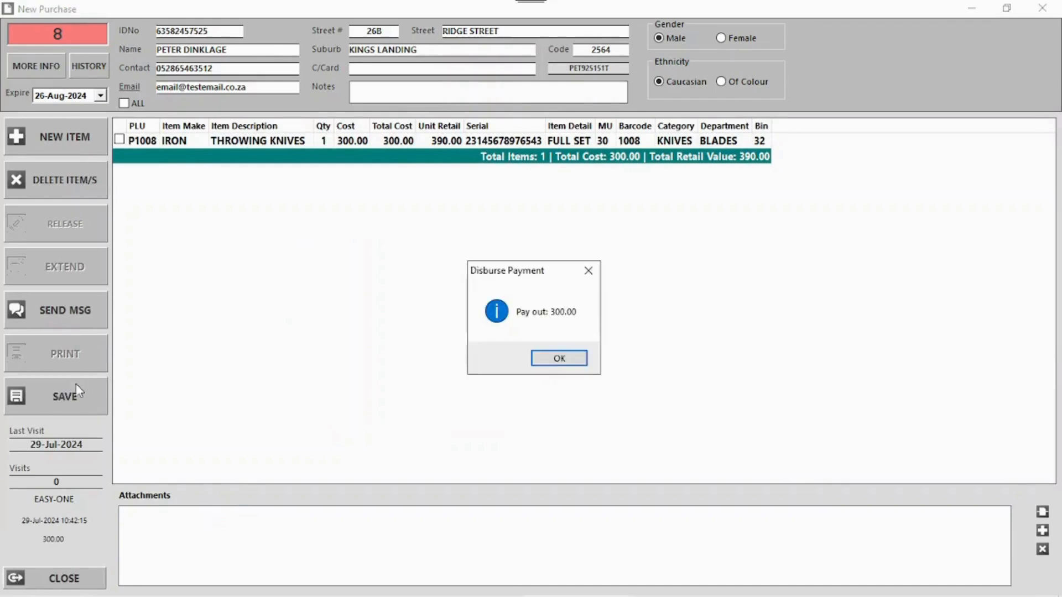
{"action": "left_click", "coordinate": [560, 360]}
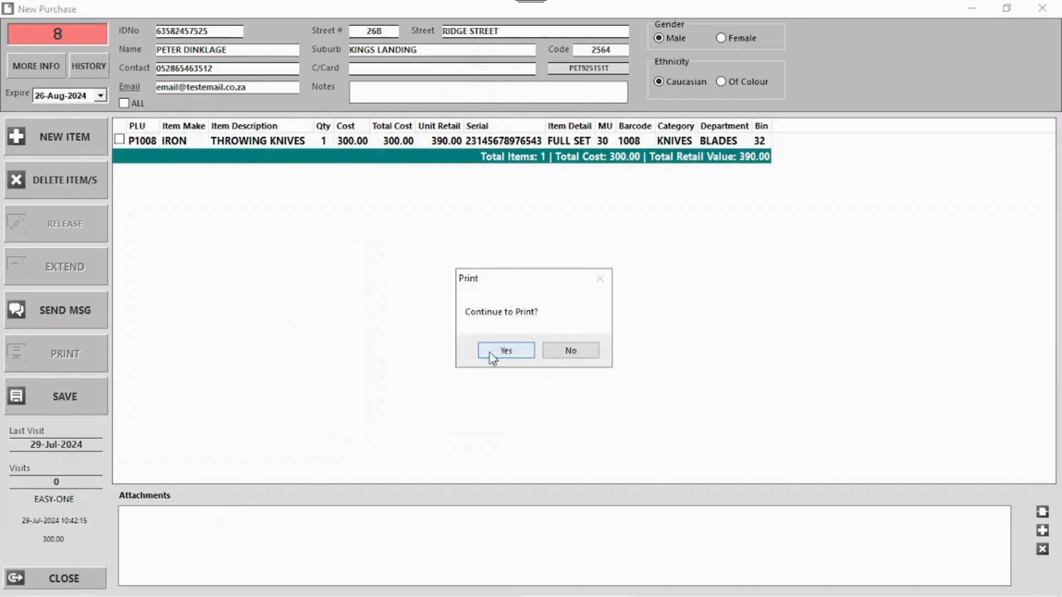
{"action": "left_click", "coordinate": [513, 357]}
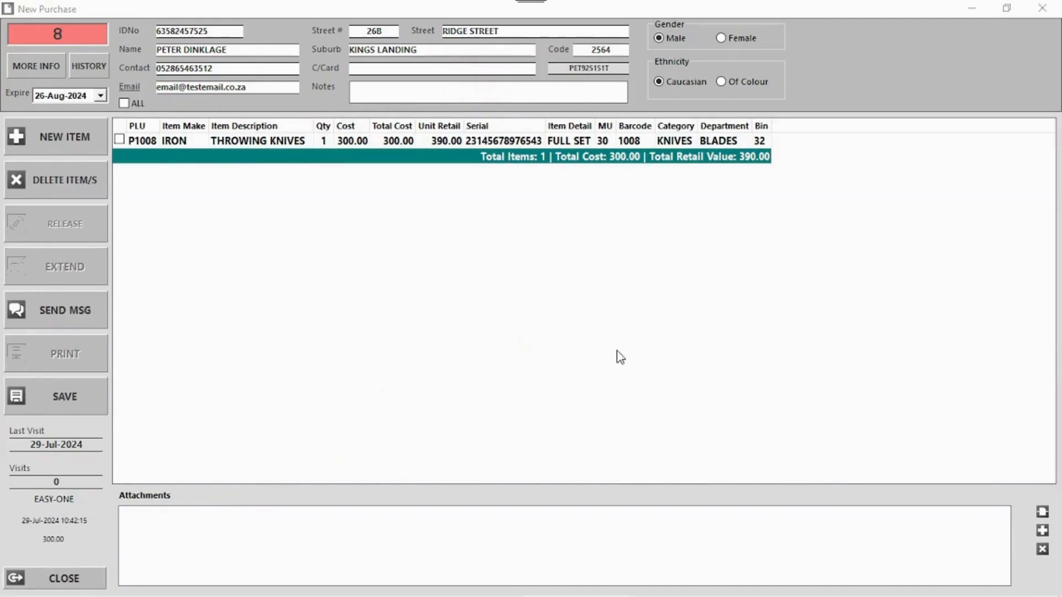
{"action": "left_click", "coordinate": [510, 521]}
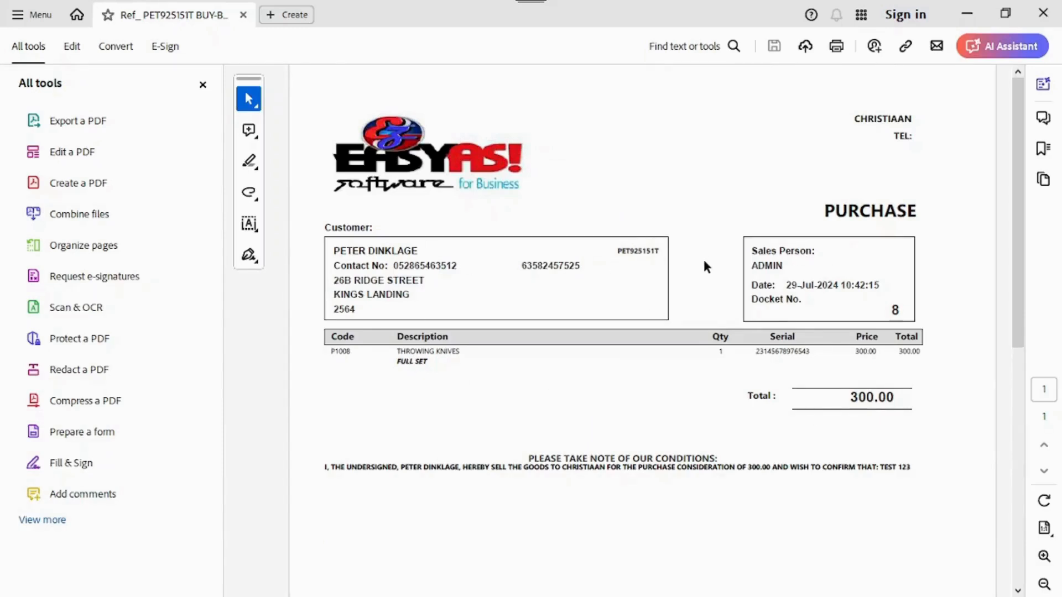
- Review the purchase receipt PDF and its TEST 123 conditions, then close it
{"action": "scroll", "coordinate": [951, 236], "scroll_direction": "down", "scroll_amount": 3}
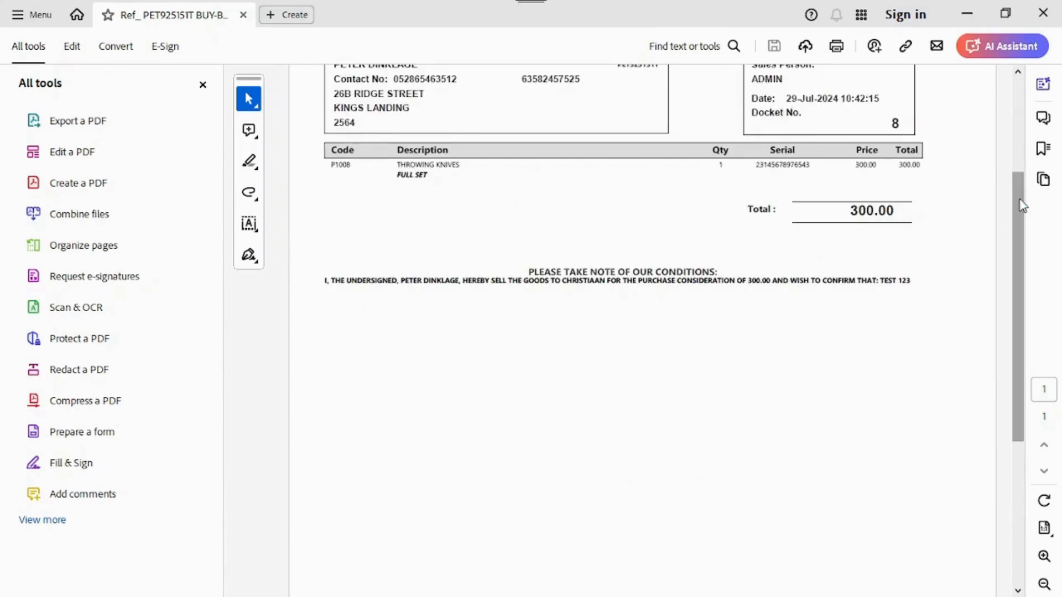
{"action": "left_click_drag", "start_coordinate": [1022, 205], "coordinate": [1042, 275]}
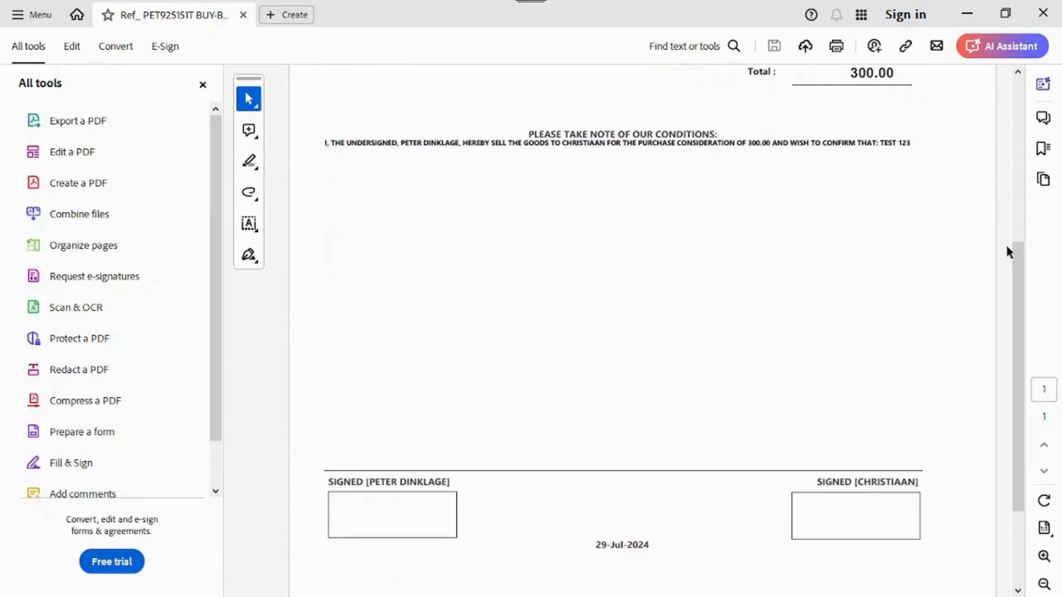
{"action": "left_click_drag", "start_coordinate": [881, 143], "coordinate": [905, 143]}
{"action": "left_click_drag", "start_coordinate": [1020, 296], "coordinate": [1020, 83]}
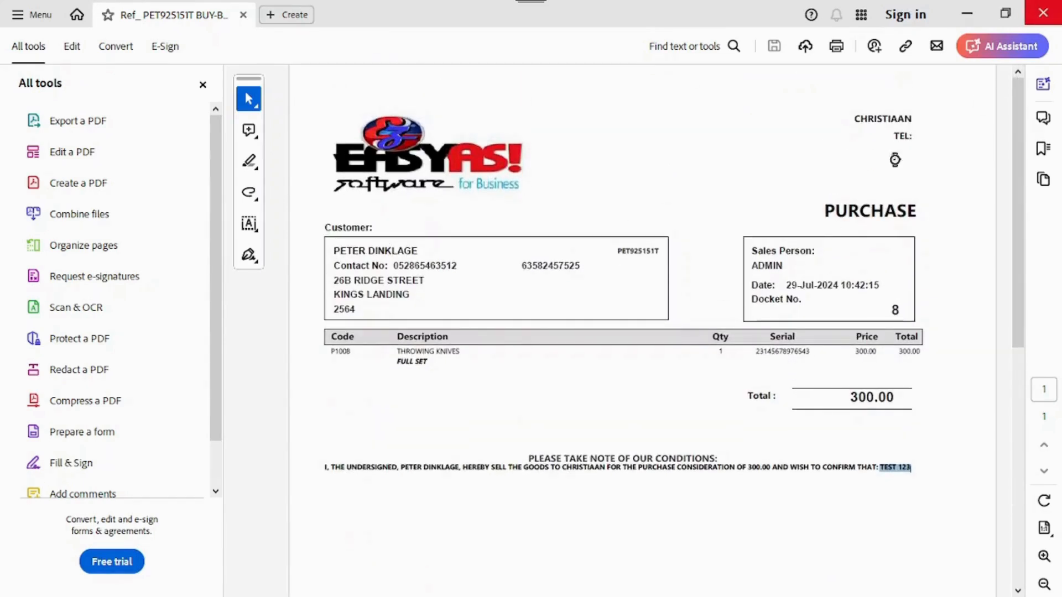
{"action": "left_click", "coordinate": [1041, 17]}
- Dismiss the VAT264 preview and barcode label dialog, close Purchases, and open Buy-Backs
{"action": "left_click", "coordinate": [30, 42]}
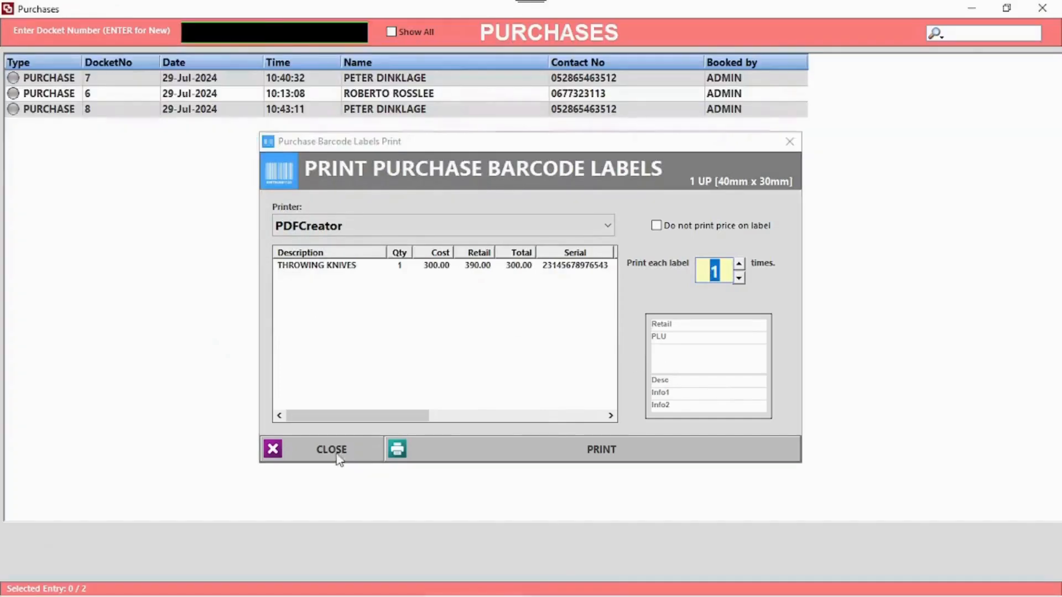
{"action": "left_click", "coordinate": [329, 451]}
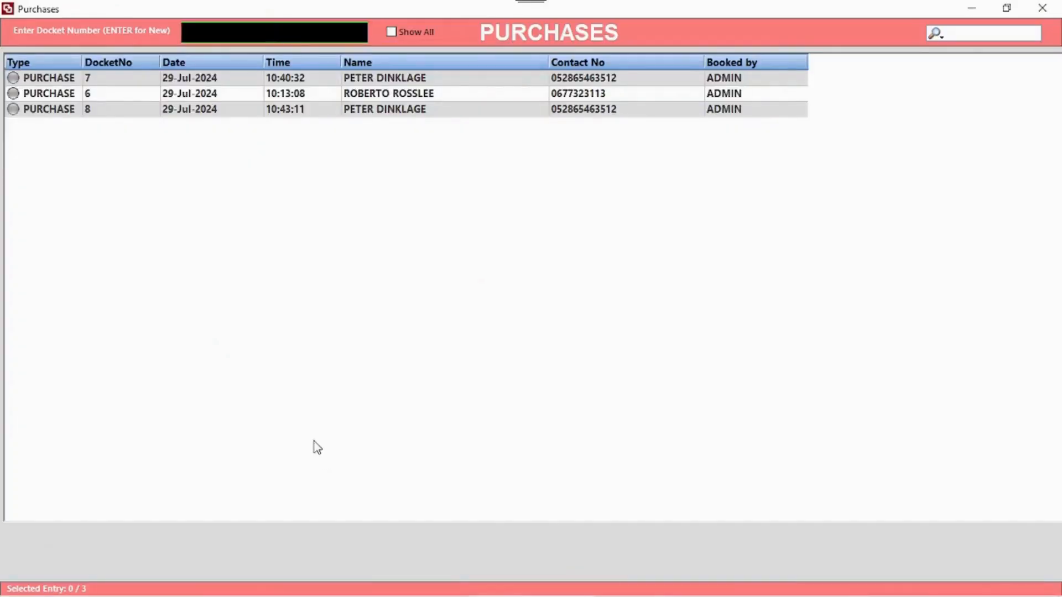
{"action": "left_click", "coordinate": [1042, 8]}
{"action": "left_click", "coordinate": [390, 271]}
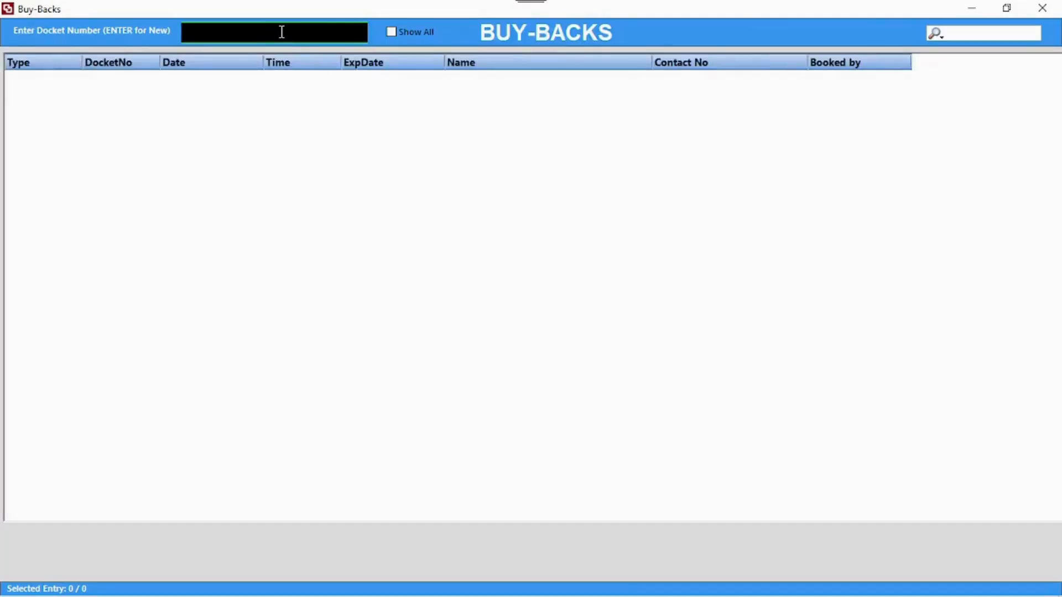
- Start a new buy-back for the client with category Helmet and department Armour
{"action": "key", "text": "Return"}
{"action": "type", "text": "Pet"}
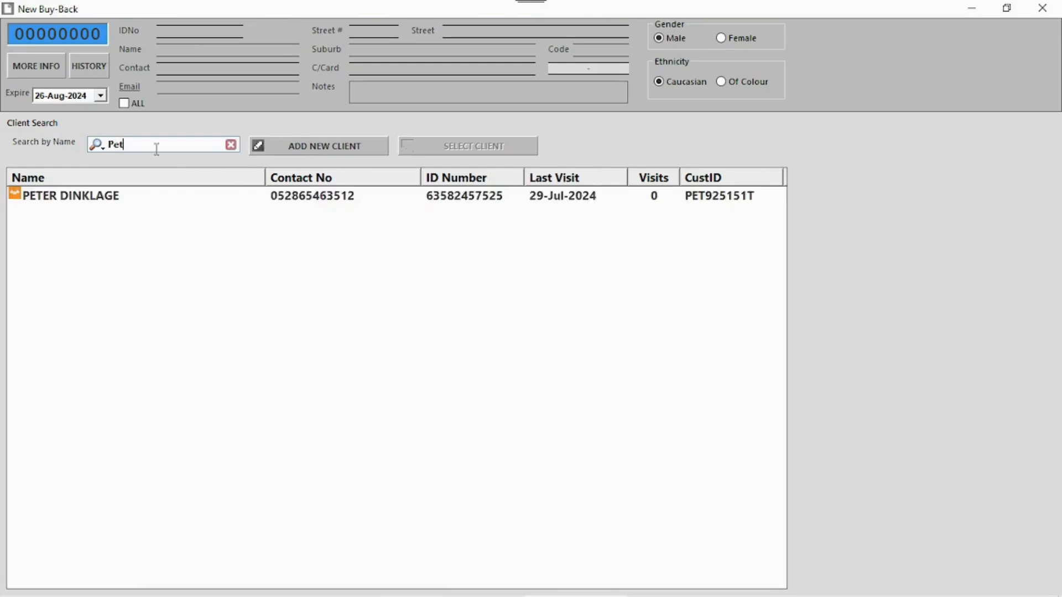
{"action": "double_click", "coordinate": [88, 202]}
{"action": "type", "text": "Helmets"}
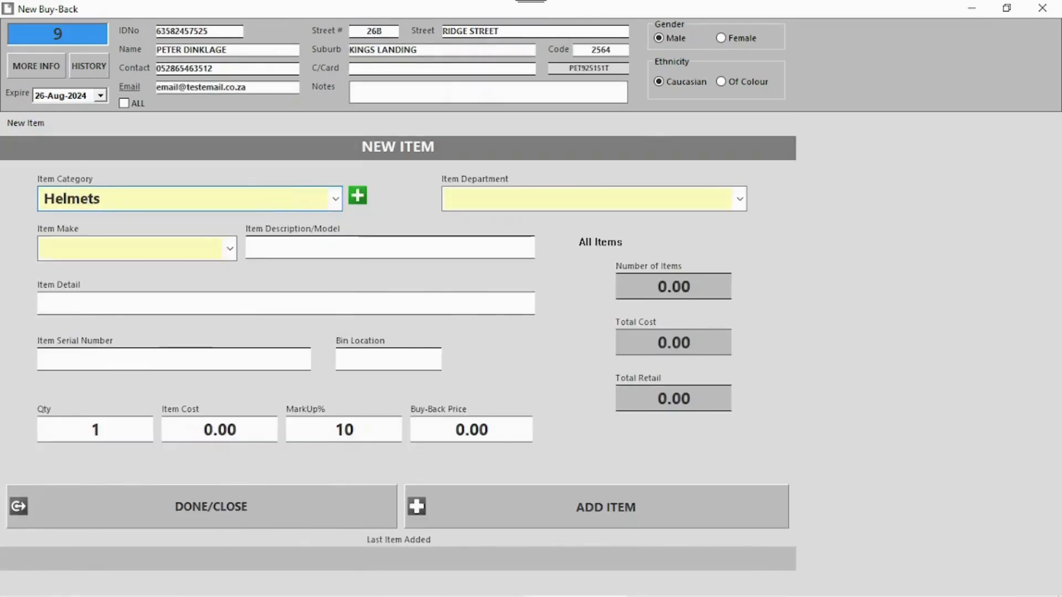
{"action": "left_click", "coordinate": [559, 206]}
{"action": "type", "text": "Armour"}
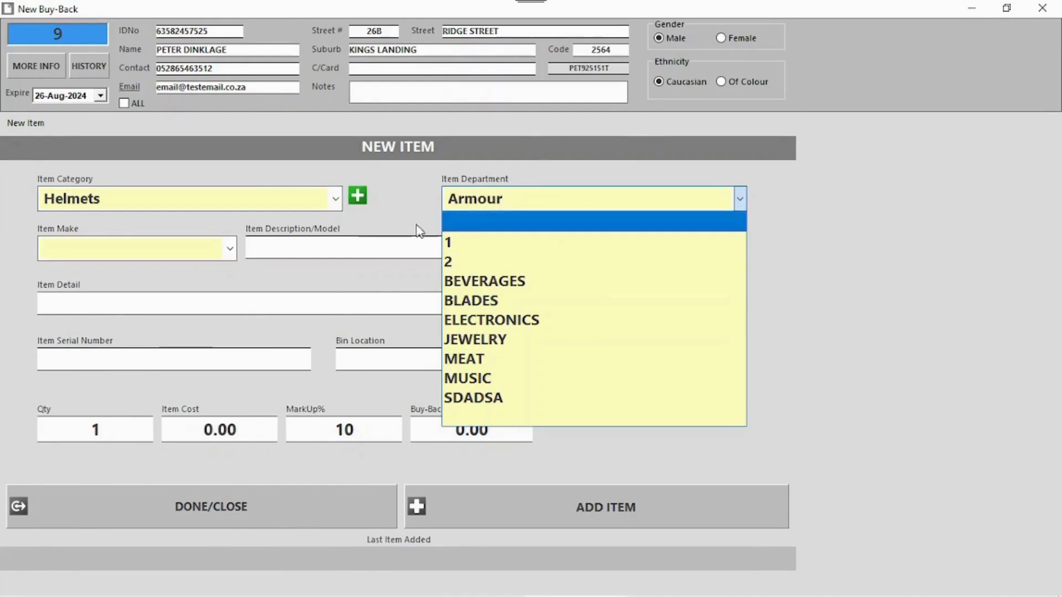
- Set make Gold Plated, description 'Lannister Armour Helmet' and detail 'Scratched'
{"action": "left_click", "coordinate": [184, 248]}
{"action": "type", "text": "Gold"}
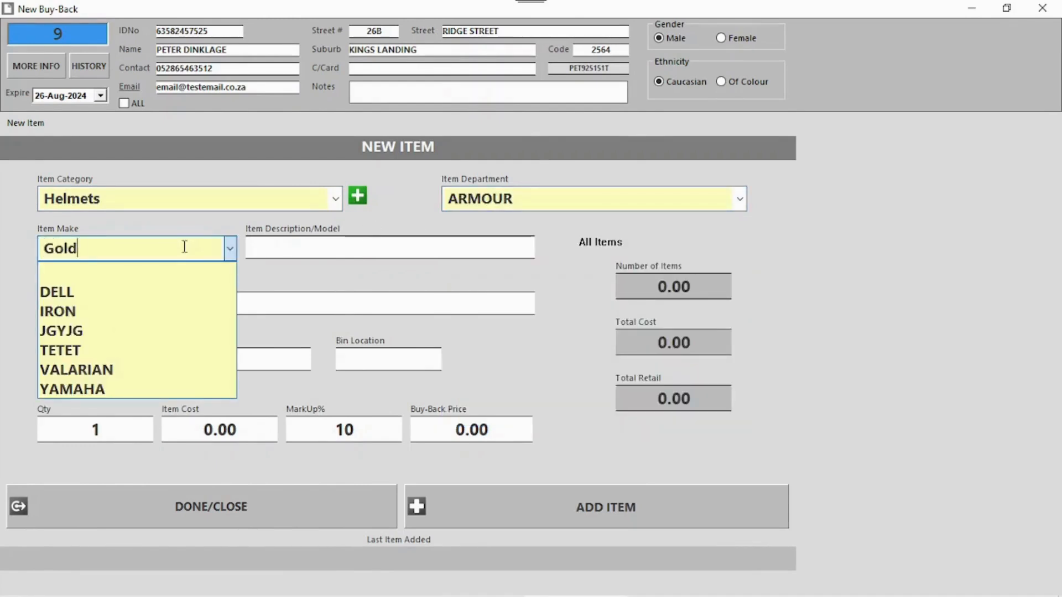
{"action": "type", "text": " Plated"}
{"action": "left_click", "coordinate": [293, 247]}
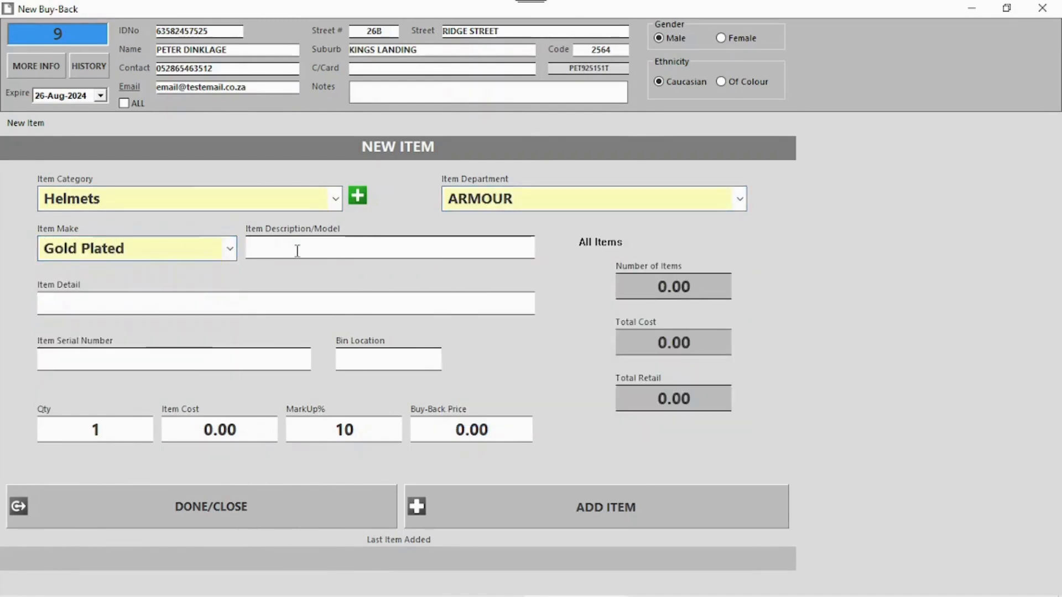
{"action": "type", "text": "Lannister Armour "}
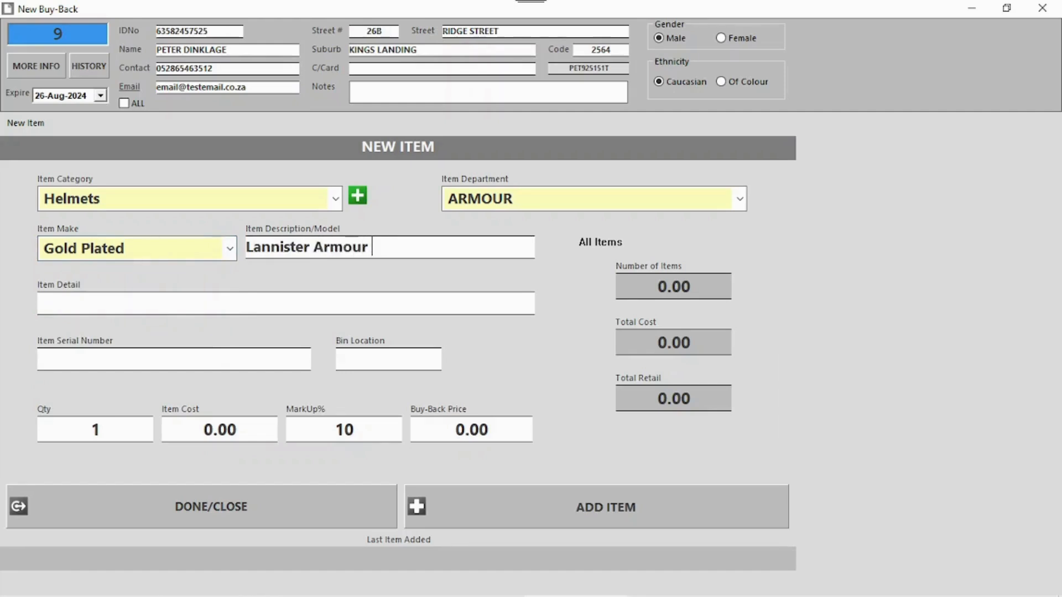
{"action": "type", "text": "Helmet"}
{"action": "left_click", "coordinate": [250, 296]}
{"action": "type", "text": "Scratched"}
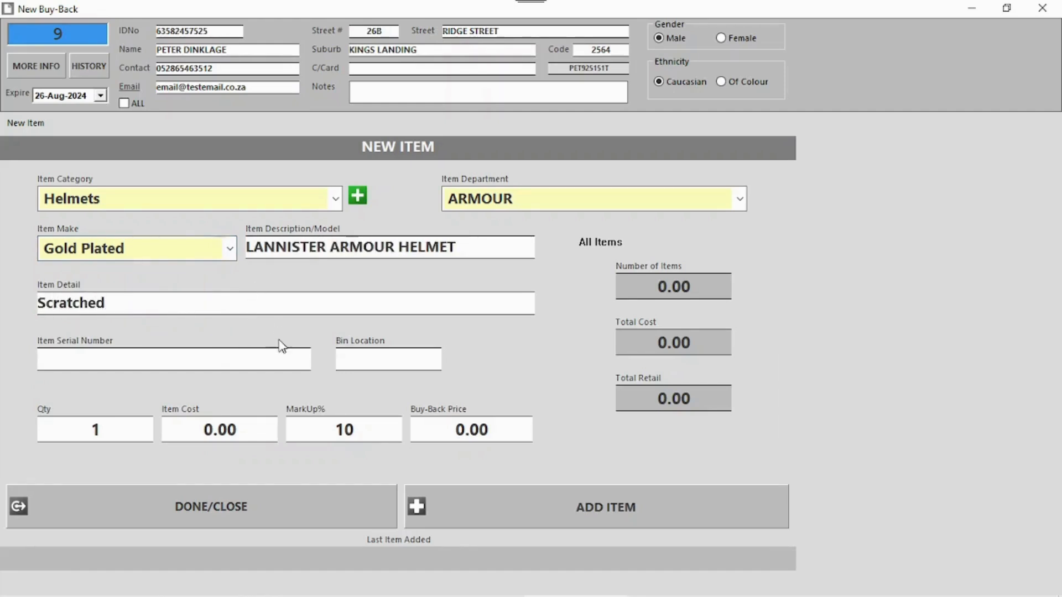
{"action": "left_click", "coordinate": [223, 355]}
{"action": "type", "text": "321456789765"}
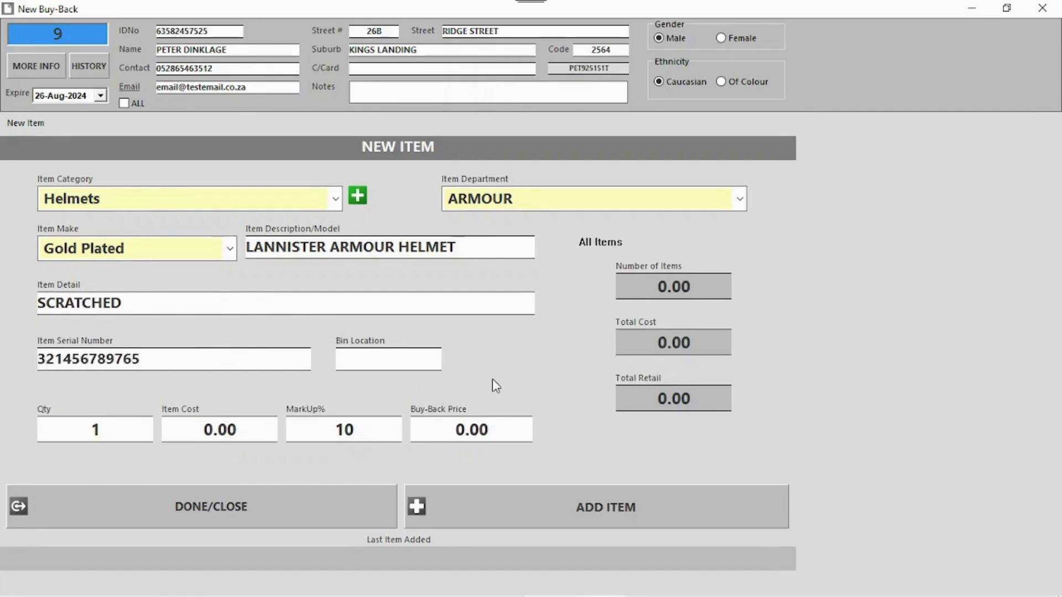
{"action": "left_click", "coordinate": [387, 359]}
{"action": "type", "text": "45"}
{"action": "left_click_drag", "start_coordinate": [192, 430], "coordinate": [213, 430]}
{"action": "type", "text": "600"}
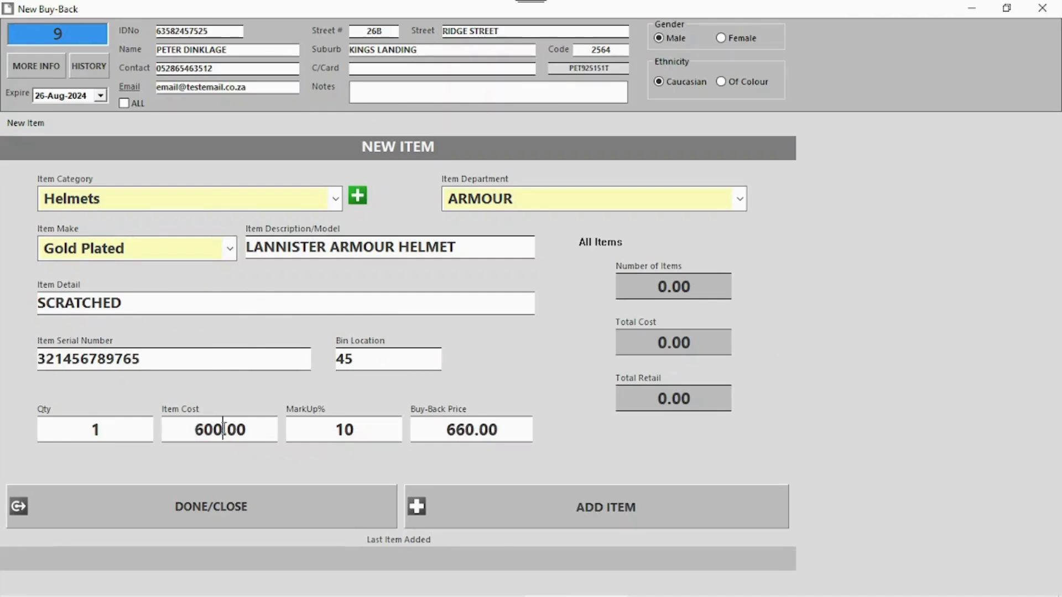
{"action": "left_click", "coordinate": [608, 509]}
- Save the buy-back, confirm the 600.00 payout and float warning, and print the docket
{"action": "left_click", "coordinate": [257, 507]}
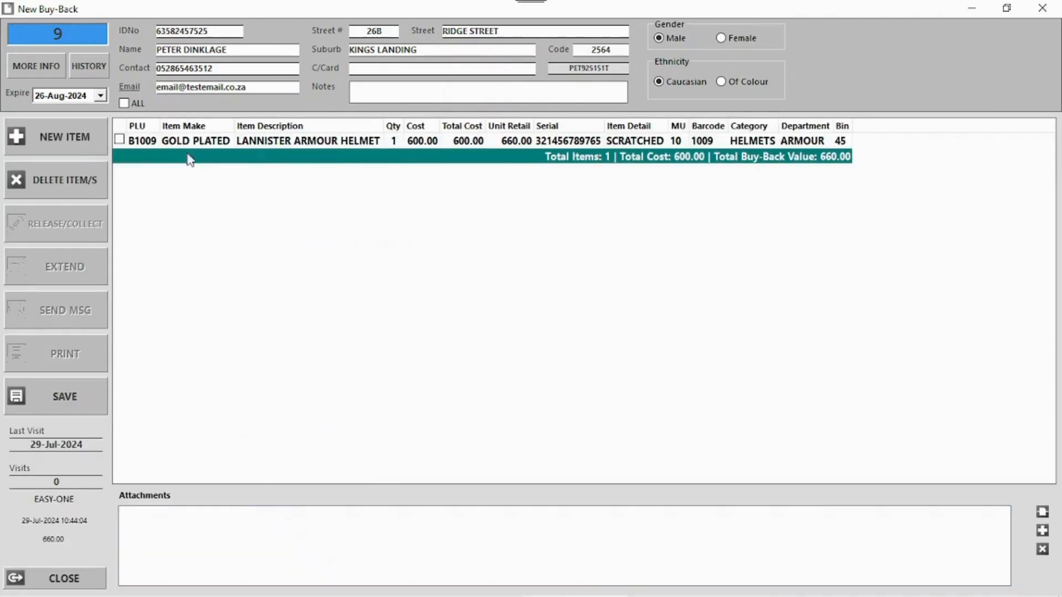
{"action": "left_click", "coordinate": [70, 395]}
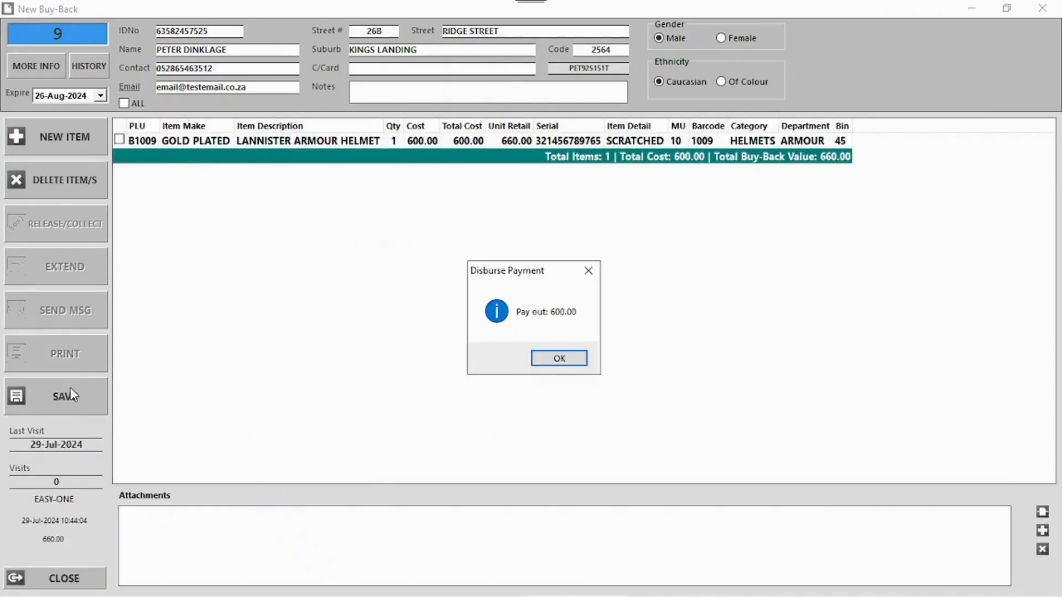
{"action": "left_click", "coordinate": [556, 356]}
{"action": "left_click", "coordinate": [573, 358]}
{"action": "left_click", "coordinate": [575, 360]}
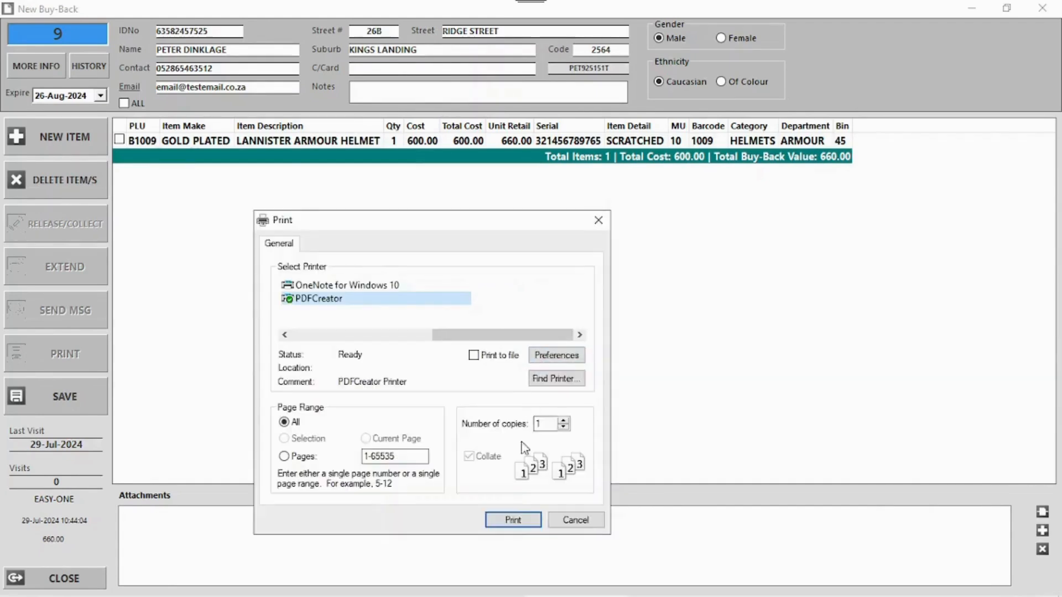
{"action": "left_click", "coordinate": [525, 522]}
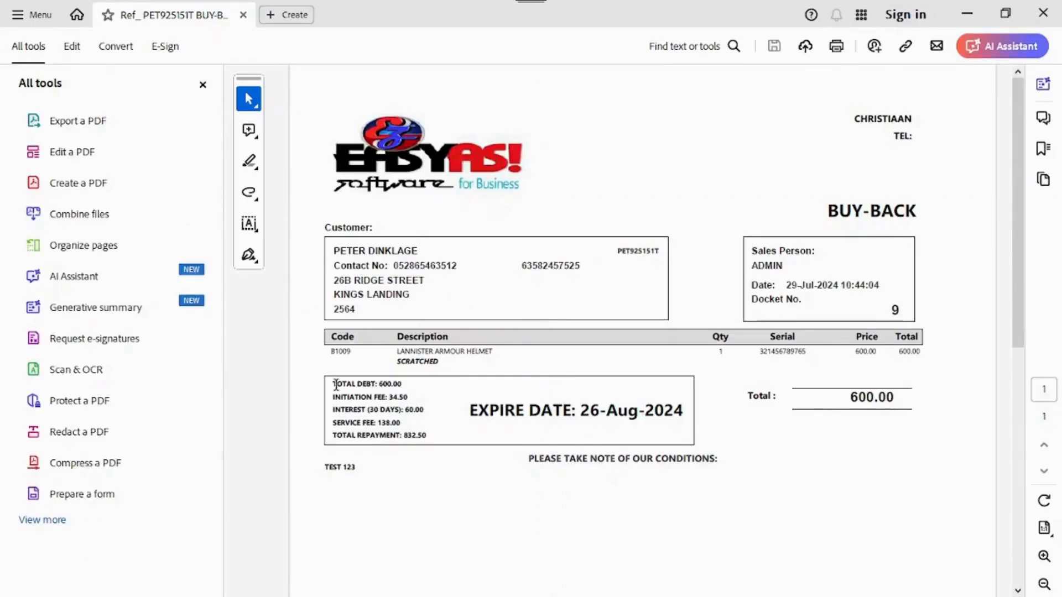
- Check the buy-back docket PDF's TOTAL DEBT 600.00 and interest lines, then close it
{"action": "left_click_drag", "start_coordinate": [398, 383], "coordinate": [315, 388]}
{"action": "left_click", "coordinate": [350, 409]}
{"action": "double_click", "coordinate": [341, 410]}
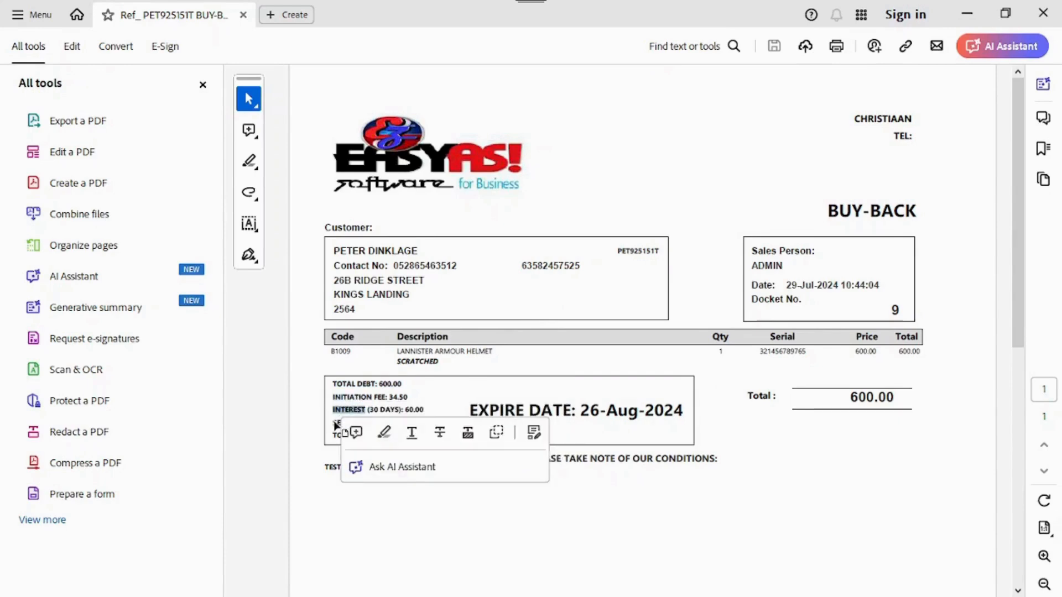
{"action": "left_click", "coordinate": [414, 424]}
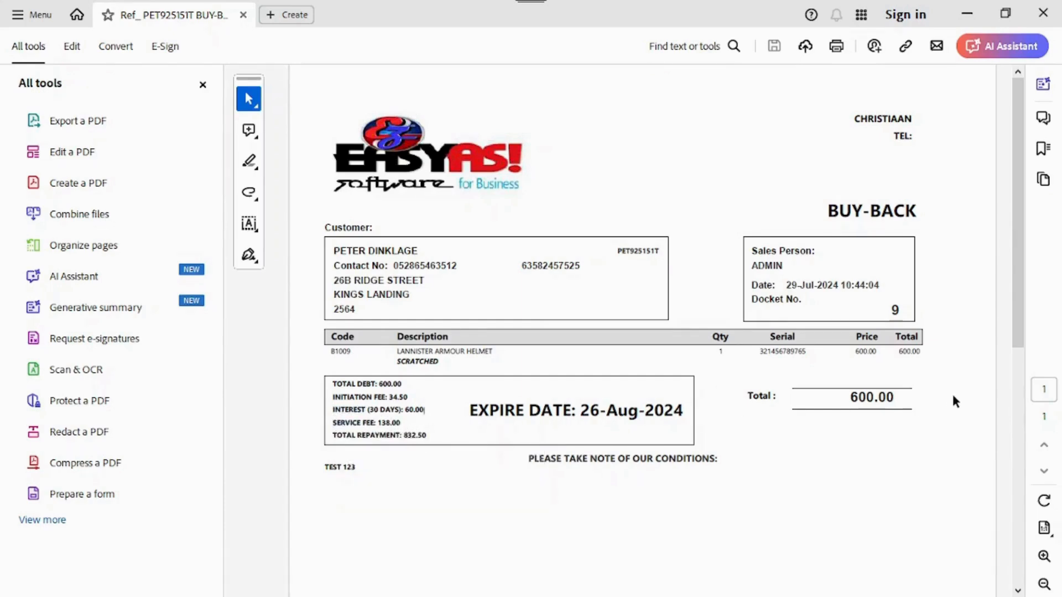
{"action": "scroll", "coordinate": [725, 415], "scroll_direction": "down", "scroll_amount": 5}
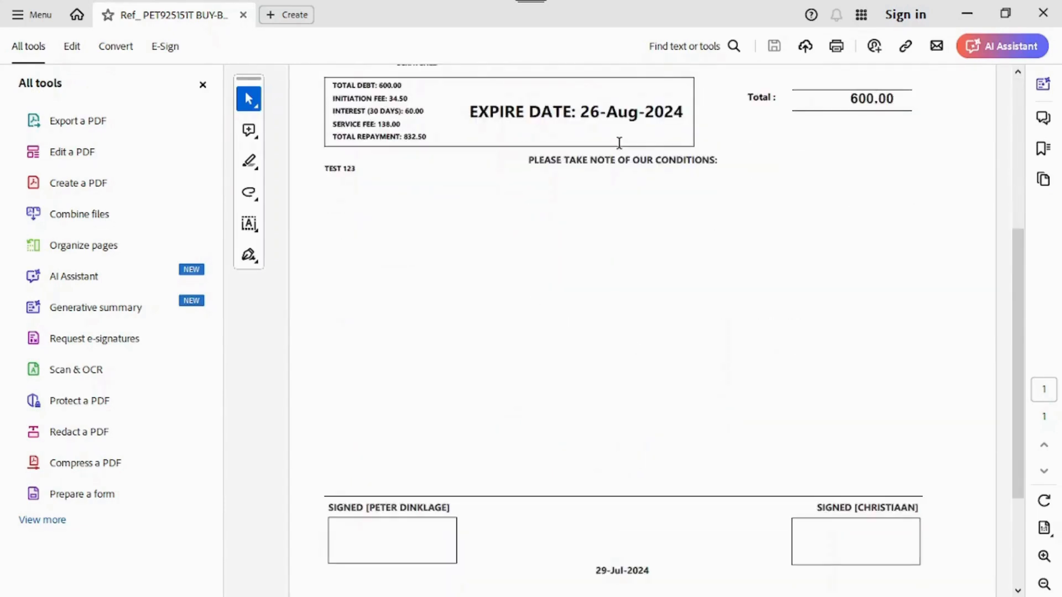
{"action": "left_click_drag", "start_coordinate": [323, 168], "coordinate": [360, 168]}
{"action": "scroll", "coordinate": [652, 280], "scroll_direction": "down", "scroll_amount": 2}
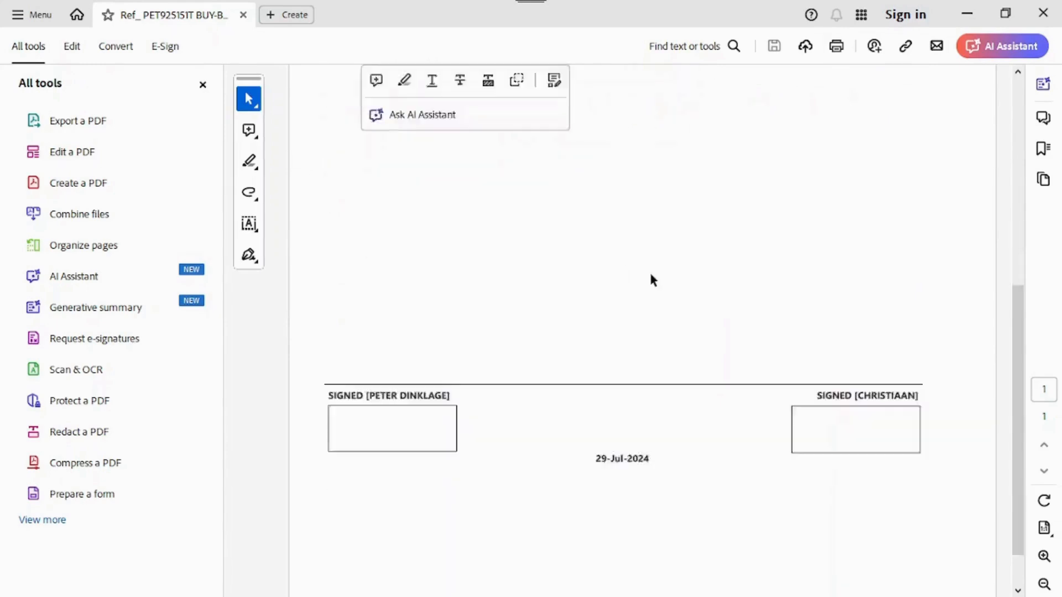
{"action": "scroll", "coordinate": [711, 296], "scroll_direction": "up", "scroll_amount": 7}
{"action": "scroll", "coordinate": [812, 166], "scroll_direction": "up", "scroll_amount": 1}
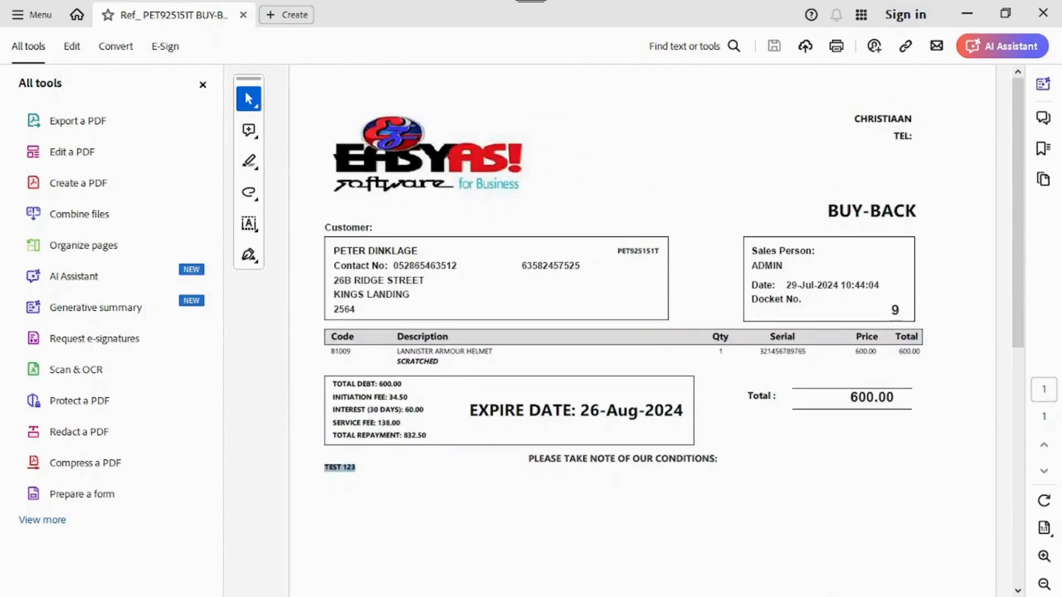
{"action": "left_click", "coordinate": [1043, 13]}
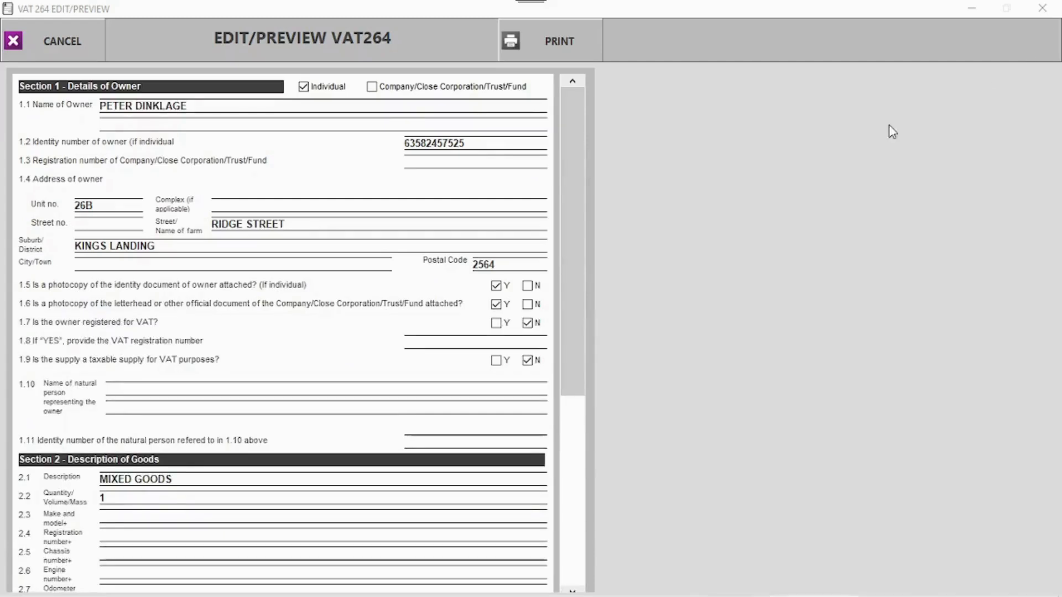
- Dismiss the VAT264 preview and label dialog, and select buy-back docket 9
{"action": "left_click", "coordinate": [52, 34]}
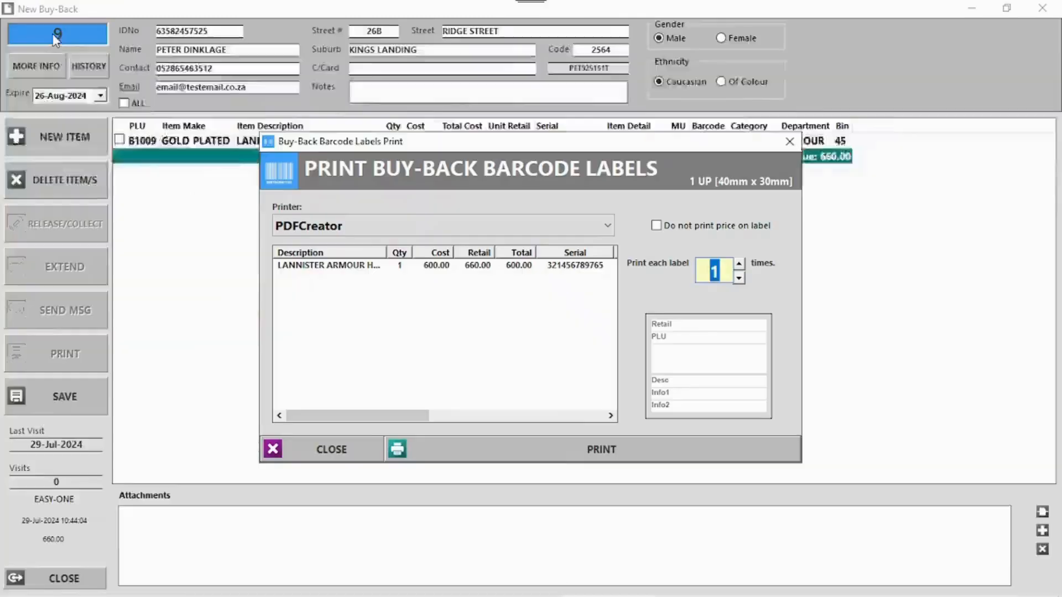
{"action": "left_click", "coordinate": [328, 448]}
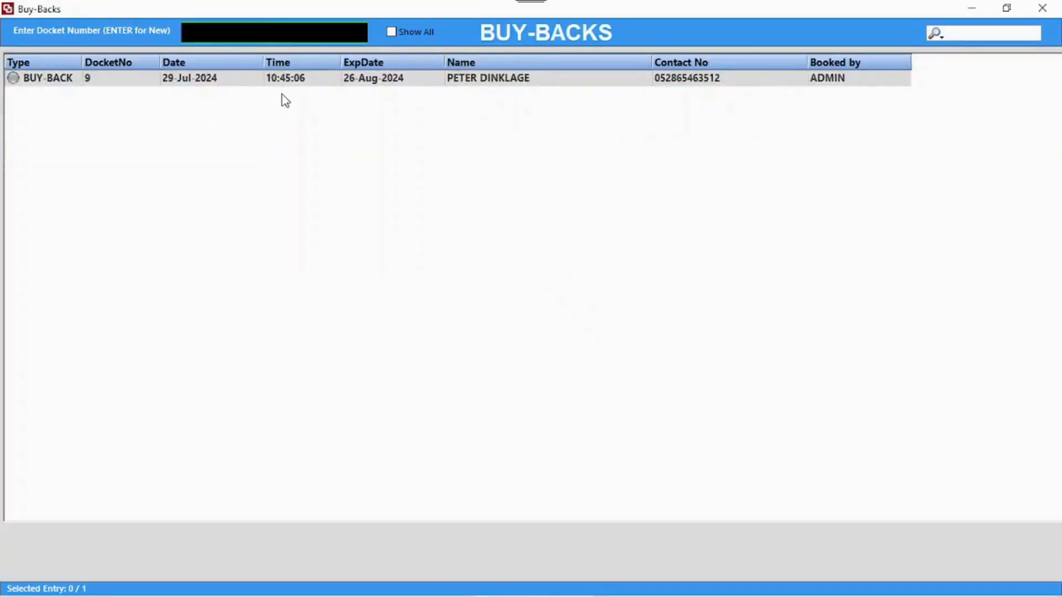
{"action": "left_click", "coordinate": [231, 85]}
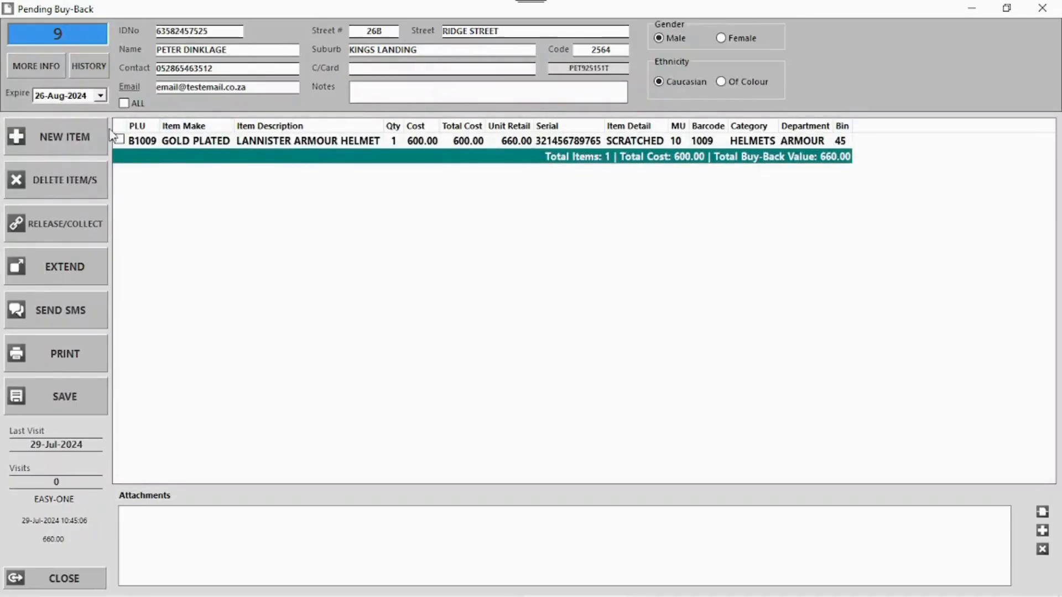
- Extend docket 9 with a 154.50 cash interest payment, skipping the receipt print
{"action": "left_click", "coordinate": [67, 268]}
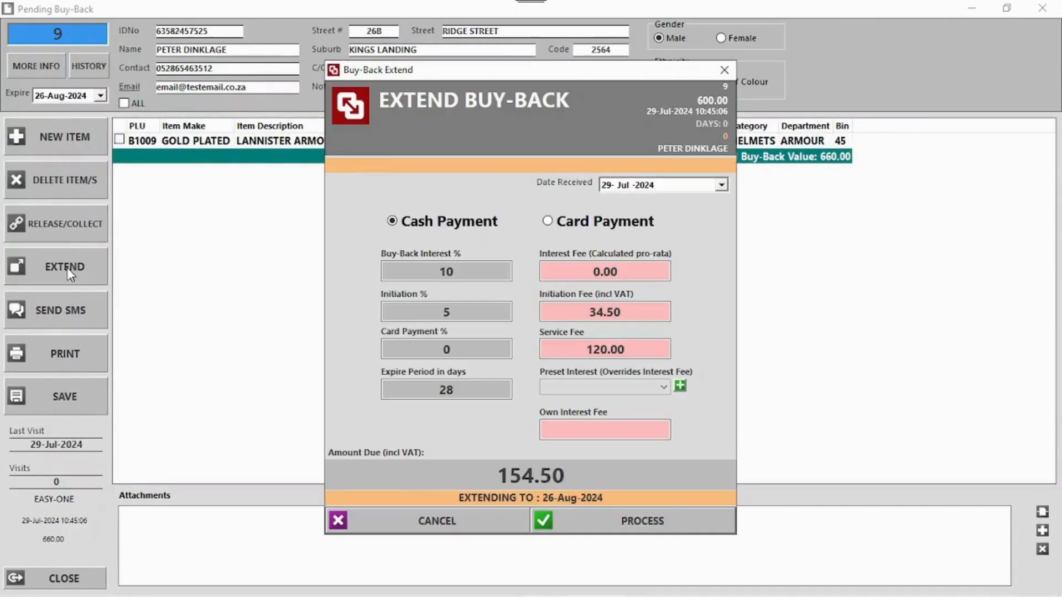
{"action": "left_click", "coordinate": [583, 227]}
{"action": "left_click", "coordinate": [467, 228]}
{"action": "left_click", "coordinate": [630, 511]}
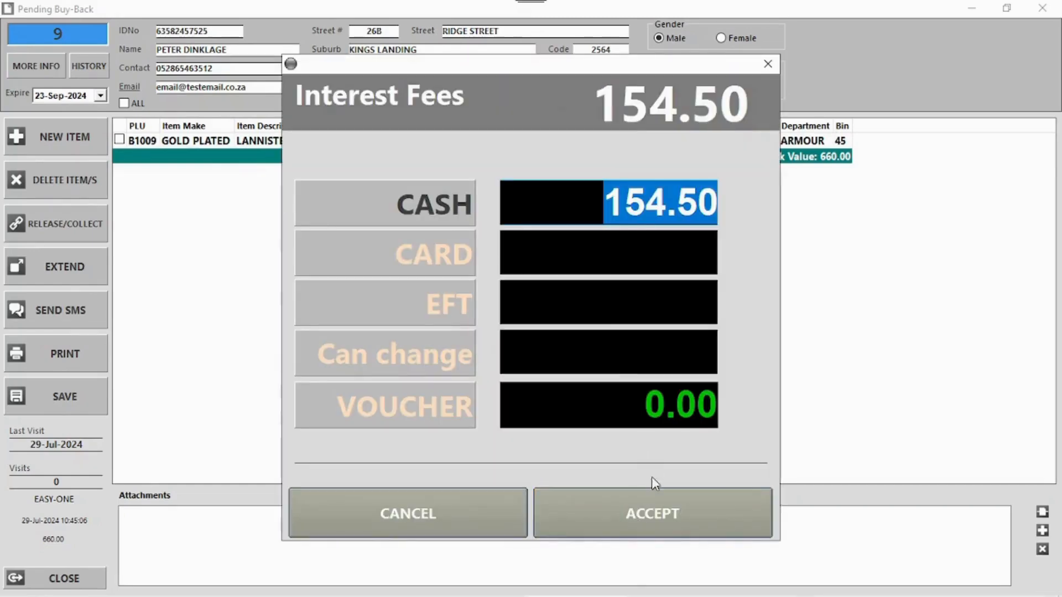
{"action": "left_click", "coordinate": [645, 507]}
{"action": "left_click", "coordinate": [558, 360]}
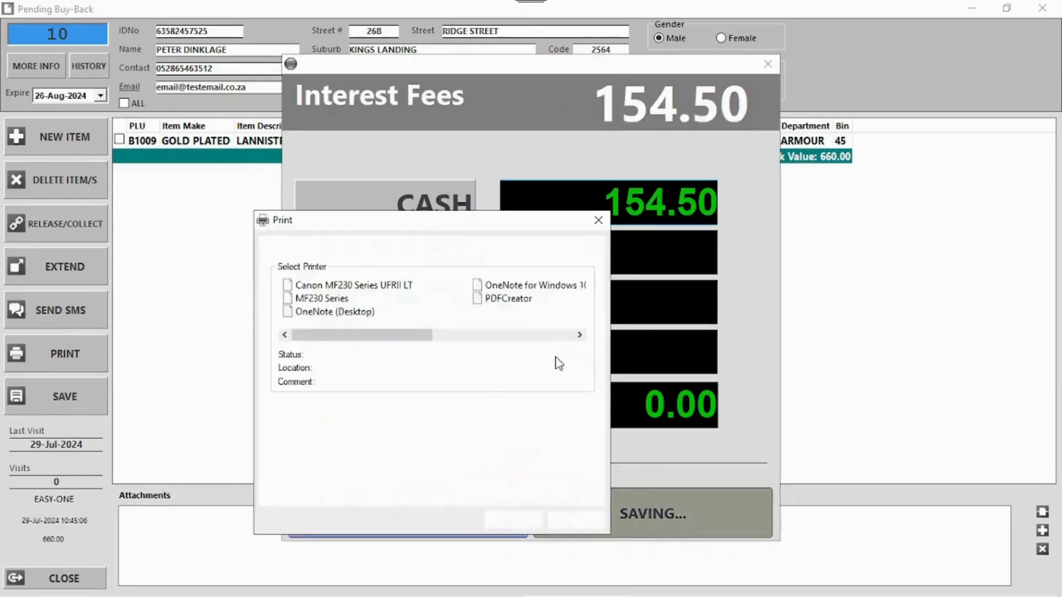
{"action": "left_click", "coordinate": [576, 520]}
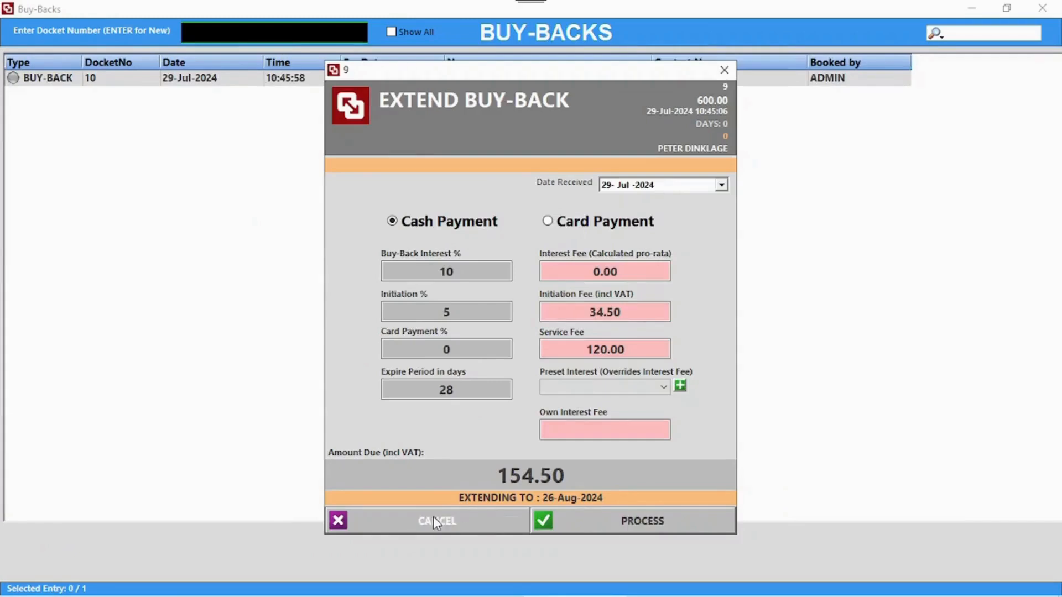
- Leave the extension window and open the new pending buy-back docket 10
{"action": "left_click", "coordinate": [562, 395]}
{"action": "left_click", "coordinate": [434, 523]}
{"action": "double_click", "coordinate": [231, 81]}
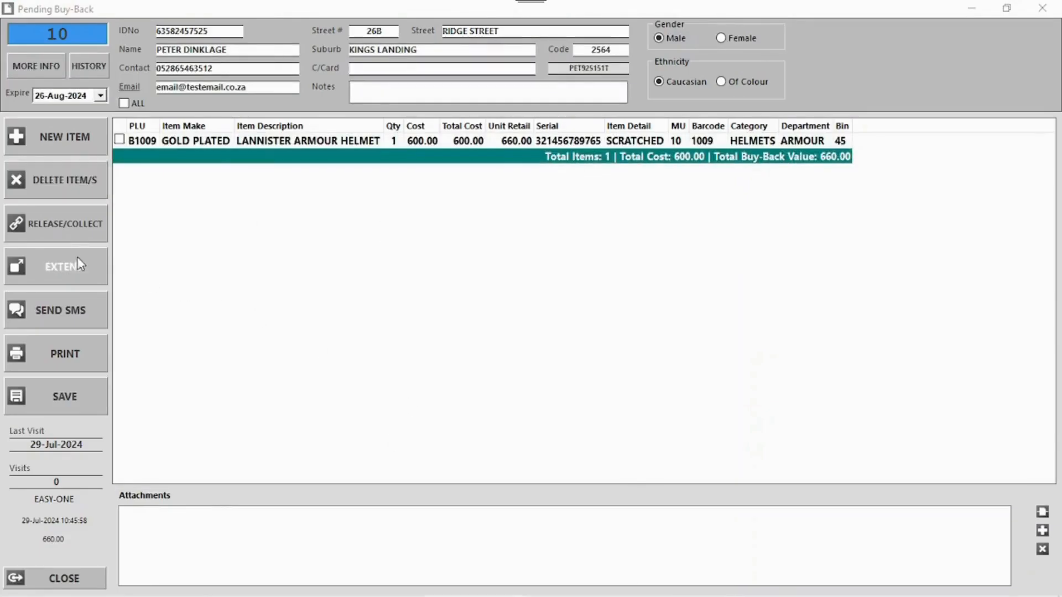
- Tick the helmet for release, backing out of the 28-day interest extension dialog
{"action": "left_click", "coordinate": [71, 234]}
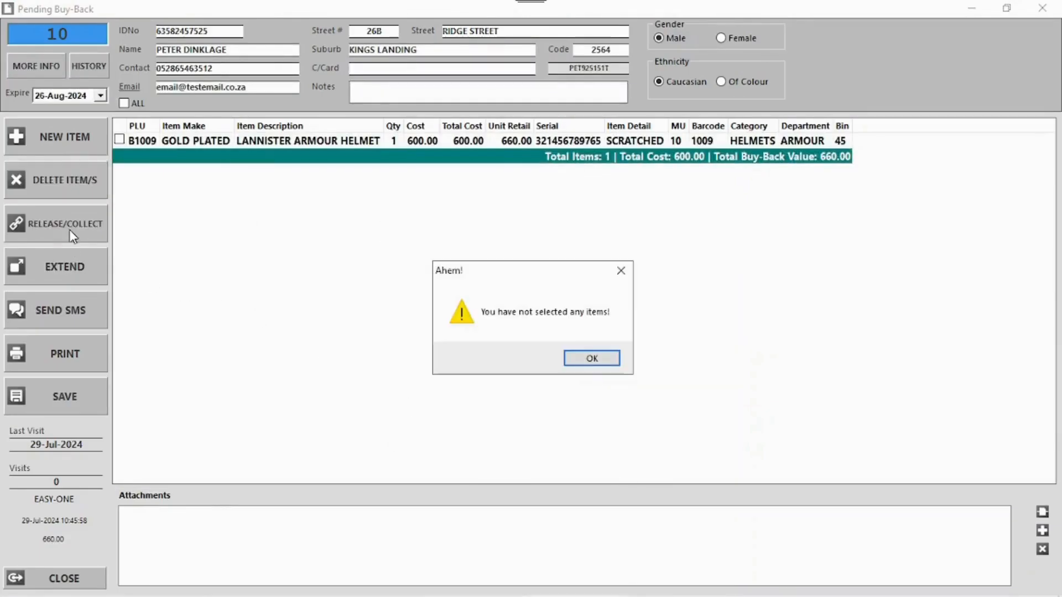
{"action": "left_click", "coordinate": [592, 358]}
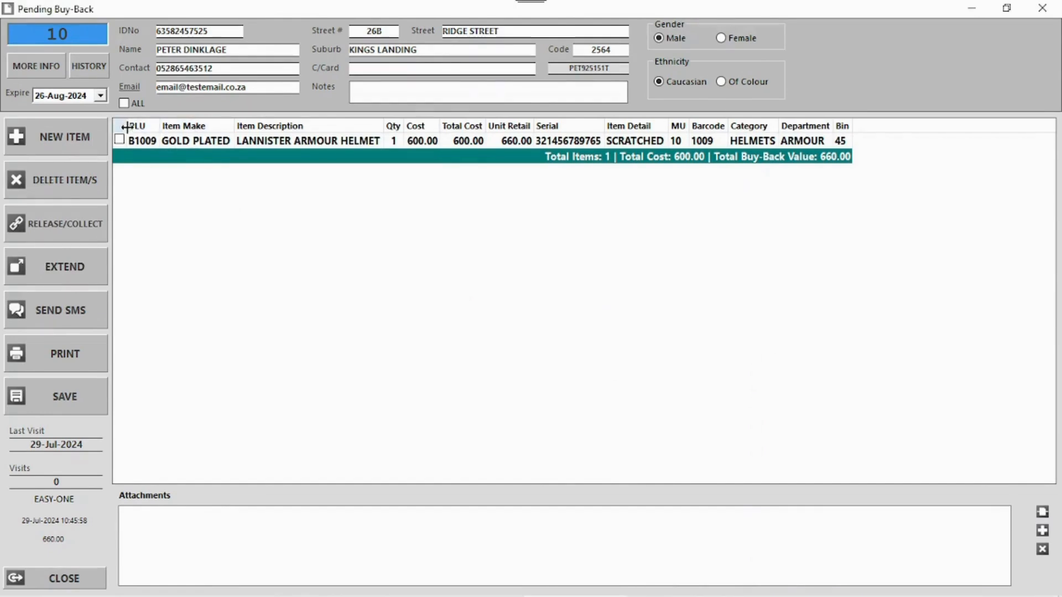
{"action": "left_click", "coordinate": [119, 141]}
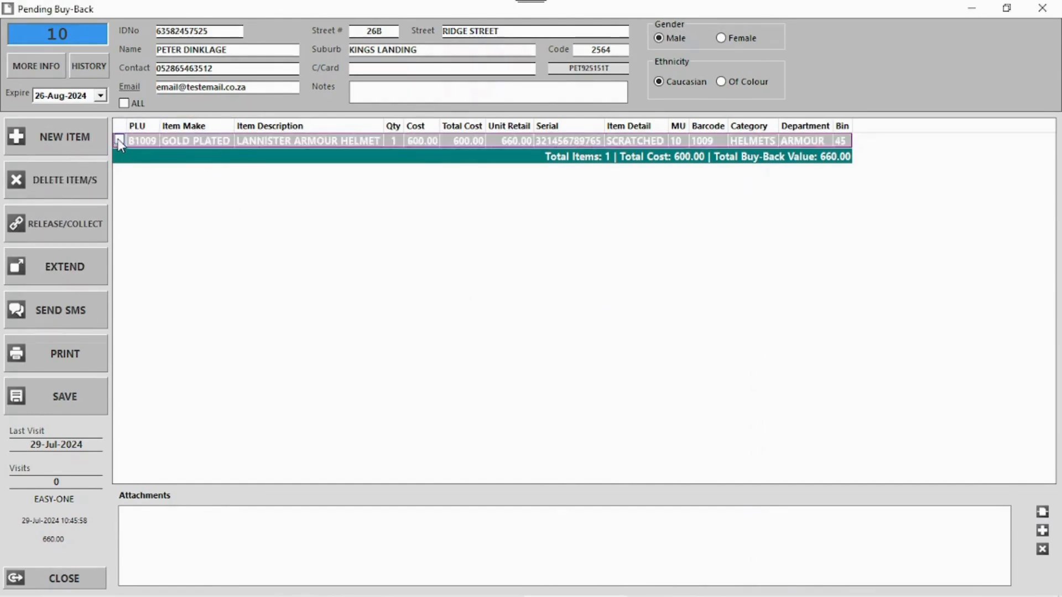
{"action": "left_click", "coordinate": [65, 224]}
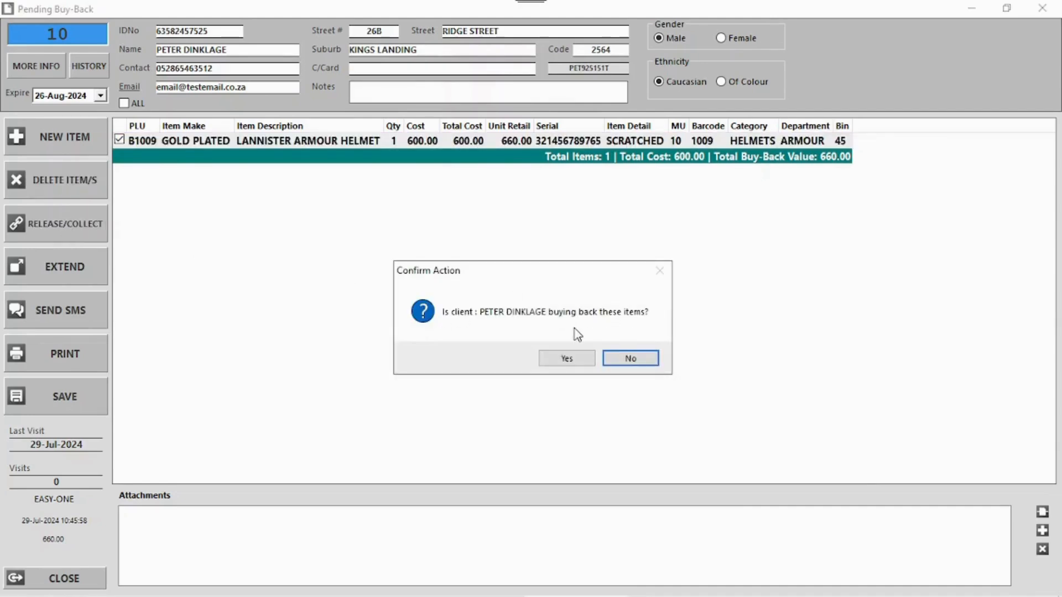
{"action": "left_click", "coordinate": [568, 359]}
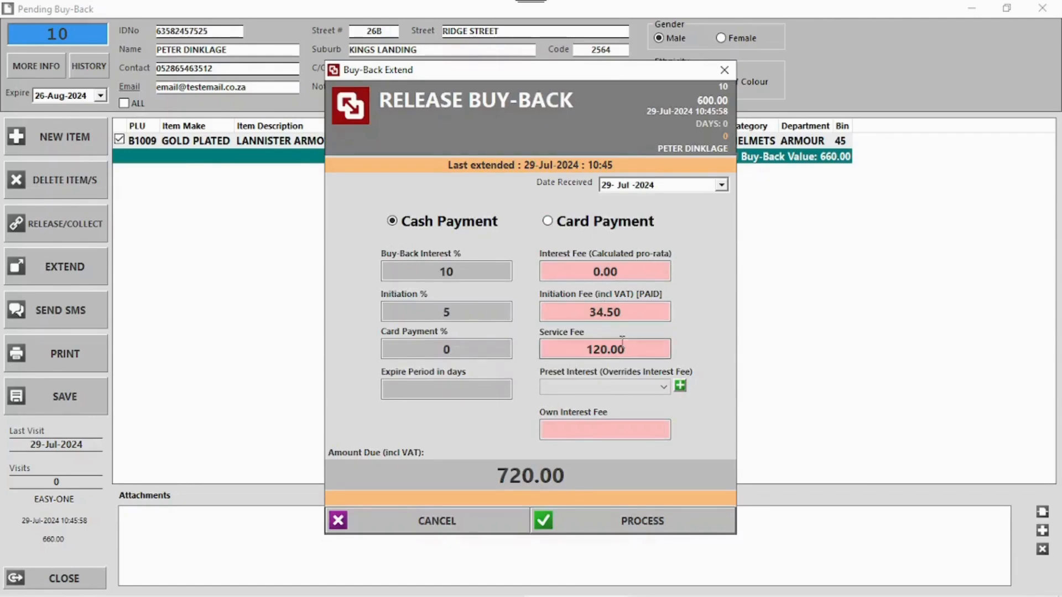
{"action": "left_click", "coordinate": [602, 387]}
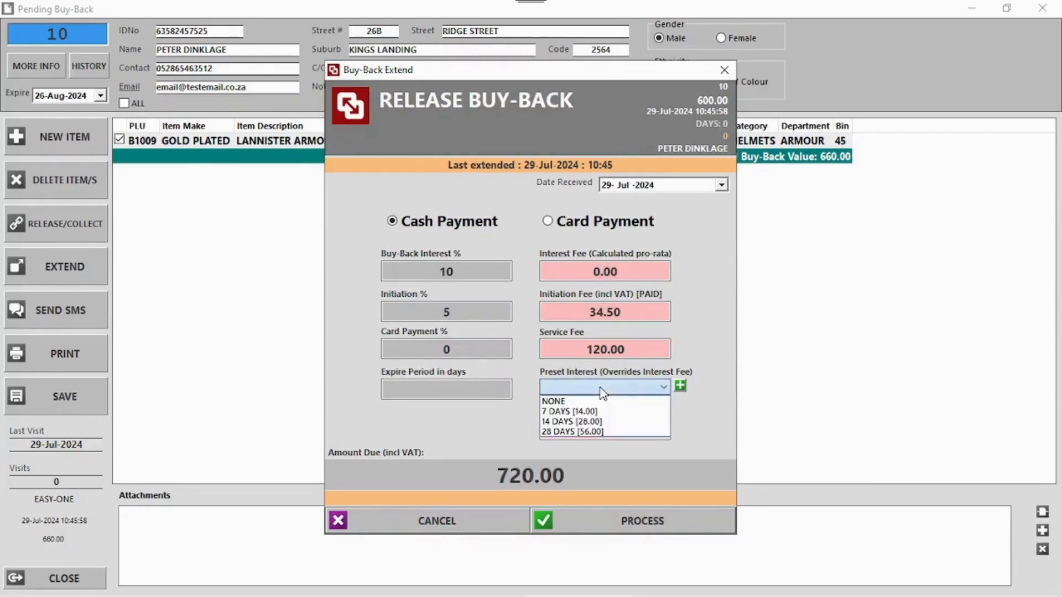
{"action": "left_click", "coordinate": [586, 432]}
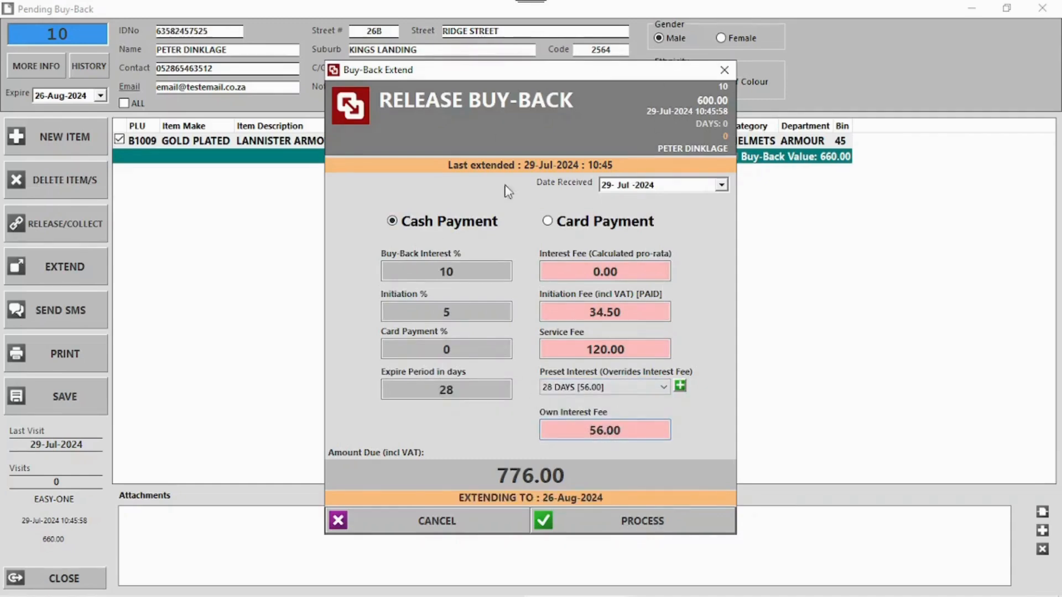
{"action": "left_click", "coordinate": [461, 523]}
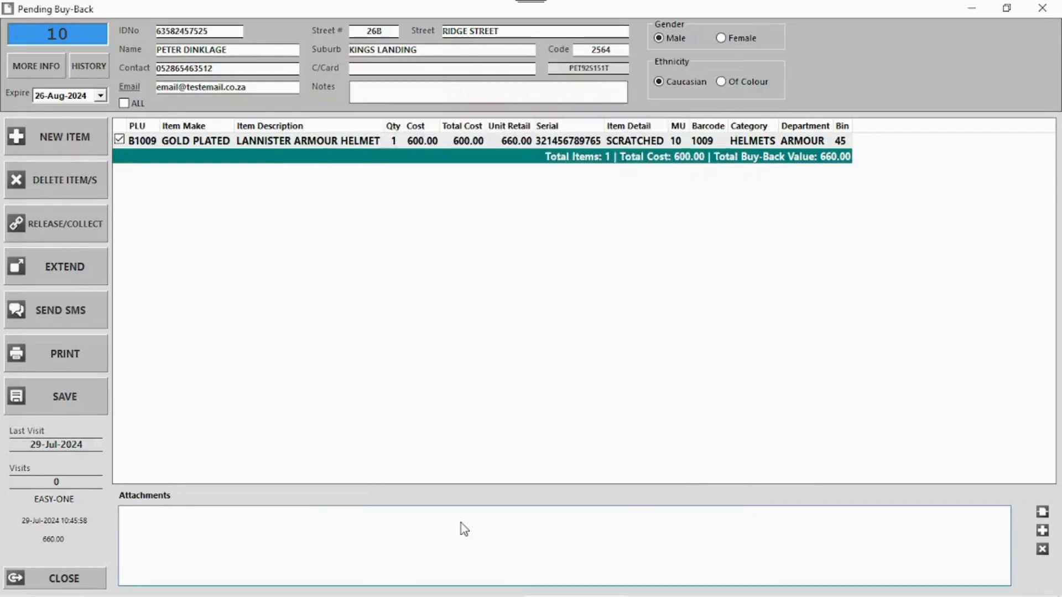
- Release the helmet into stock, skip labels, and close the report and Buy-Backs list
{"action": "left_click", "coordinate": [76, 224]}
{"action": "left_click", "coordinate": [652, 363]}
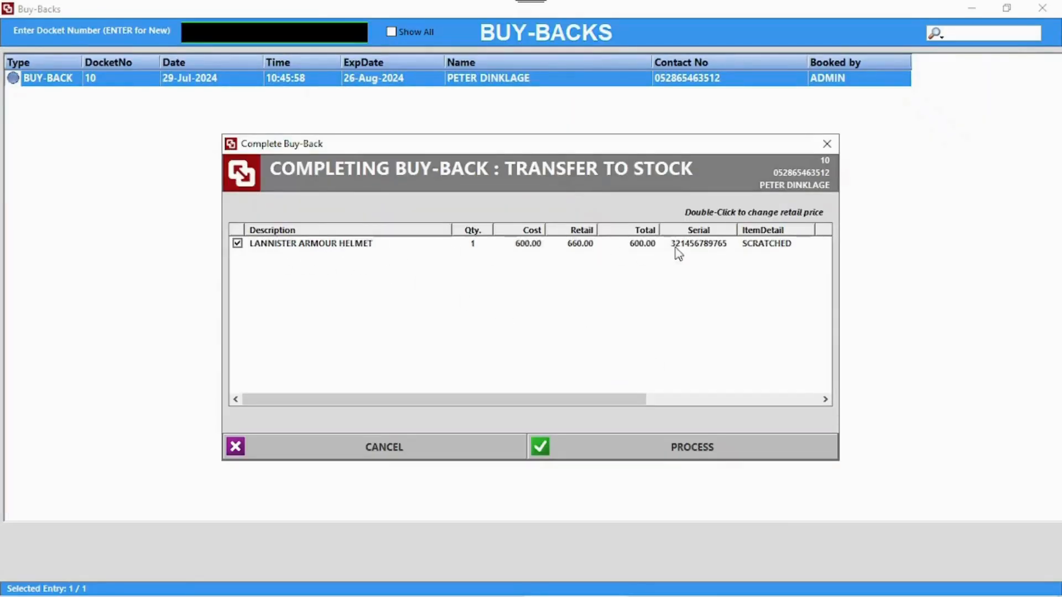
{"action": "left_click", "coordinate": [666, 438]}
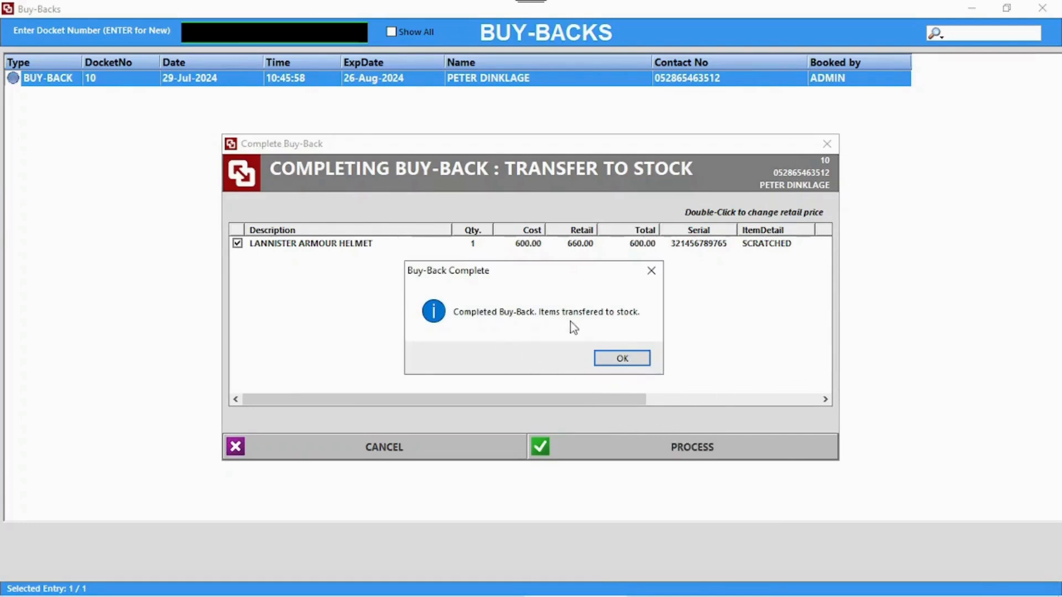
{"action": "left_click", "coordinate": [624, 358]}
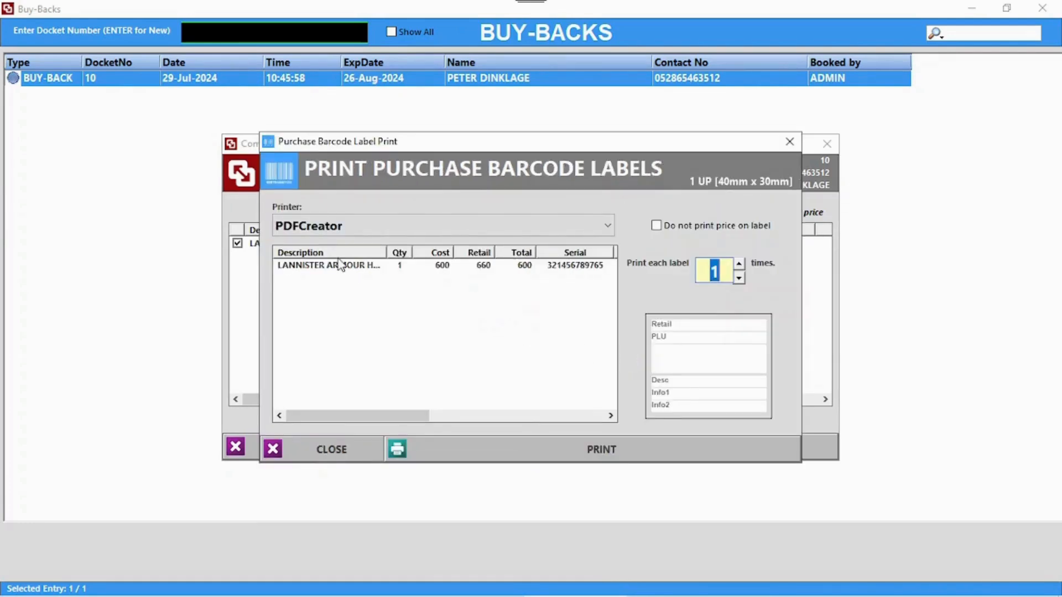
{"action": "left_click", "coordinate": [357, 446]}
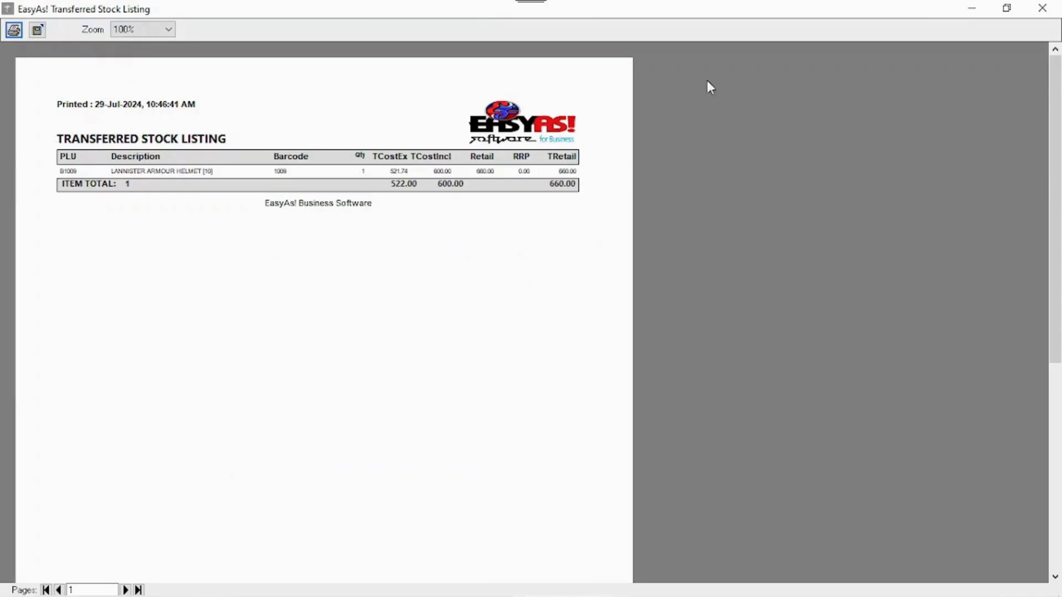
{"action": "left_click", "coordinate": [1042, 7]}
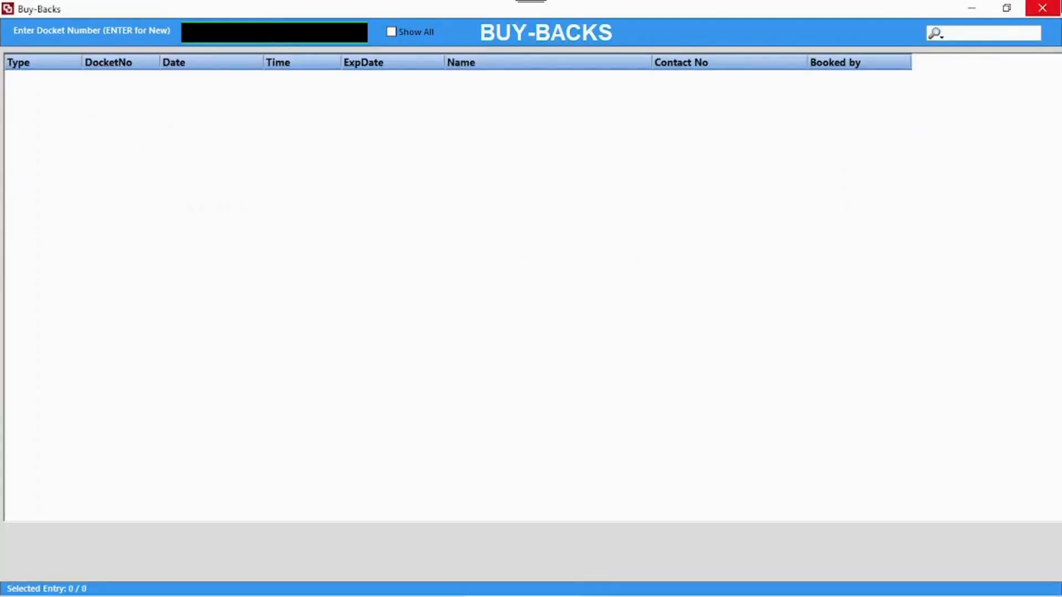
{"action": "left_click", "coordinate": [1042, 8]}
- Release the expired dragon ring P1007 into stock, skipping barcode labels
{"action": "left_click", "coordinate": [684, 206]}
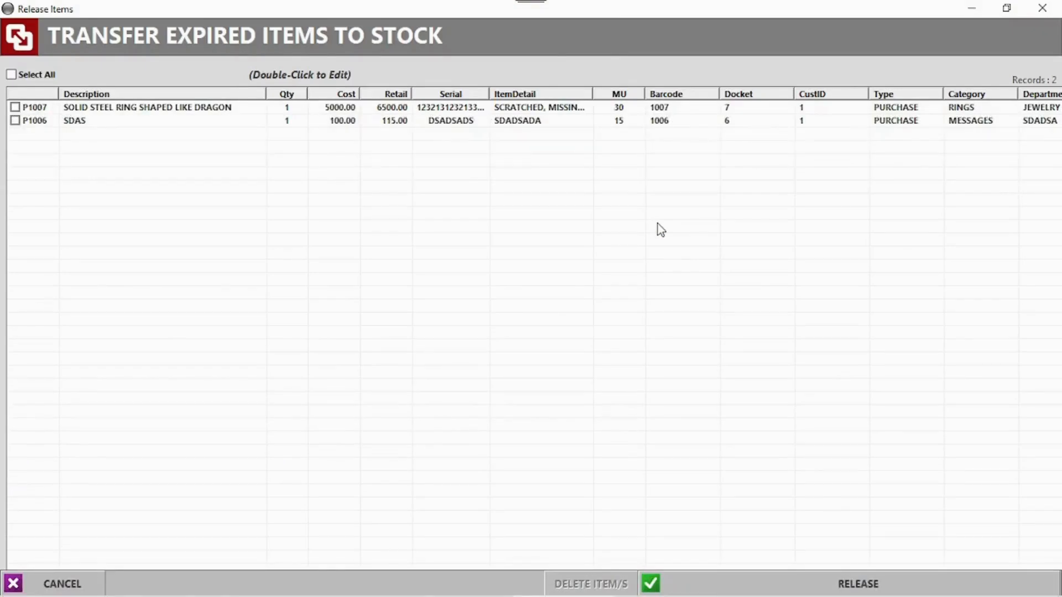
{"action": "left_click", "coordinate": [133, 110]}
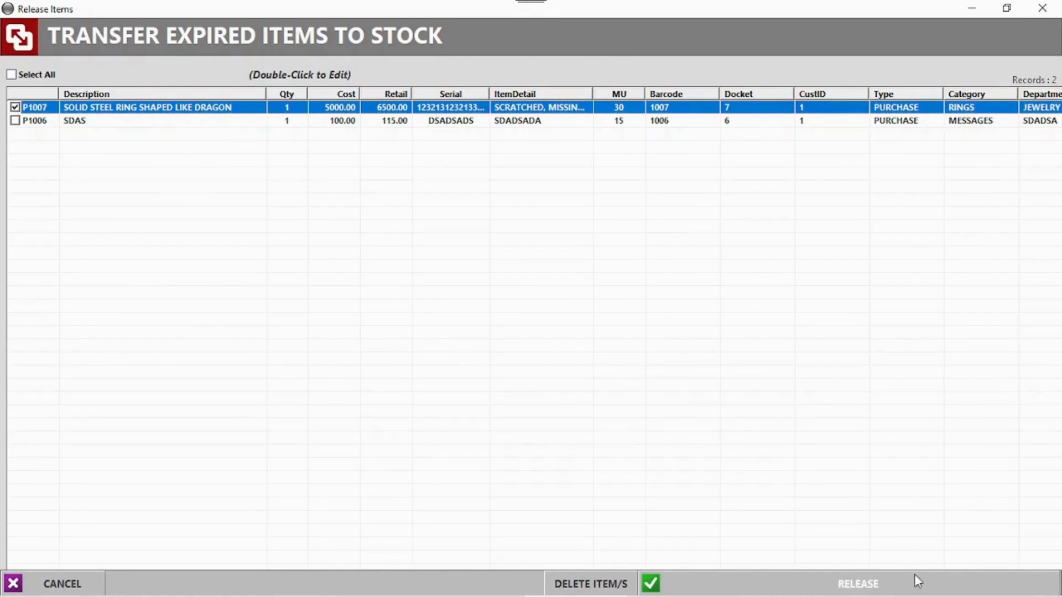
{"action": "left_click", "coordinate": [872, 583]}
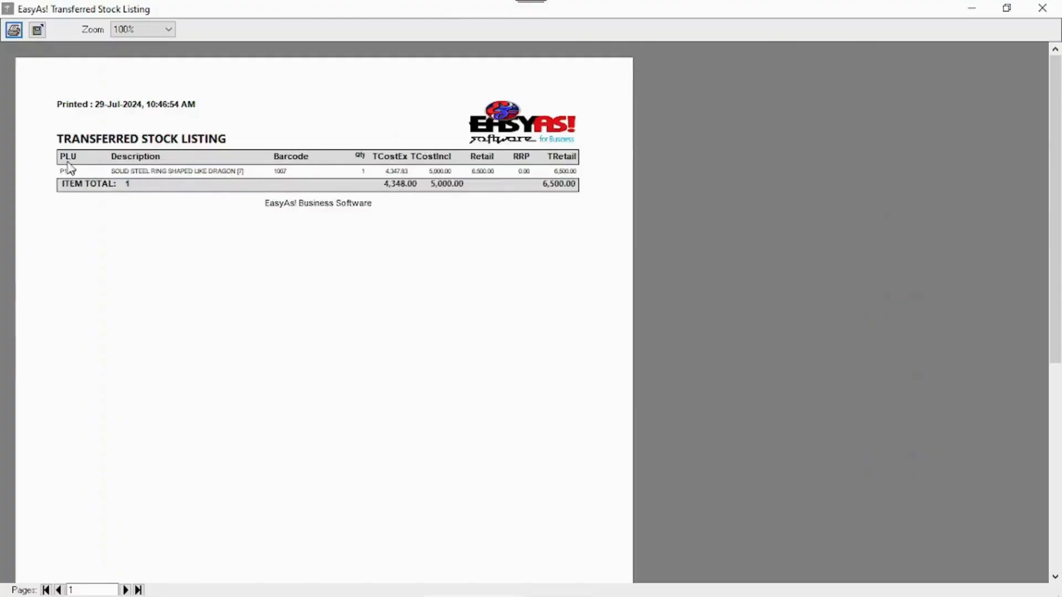
{"action": "left_click", "coordinate": [1042, 8]}
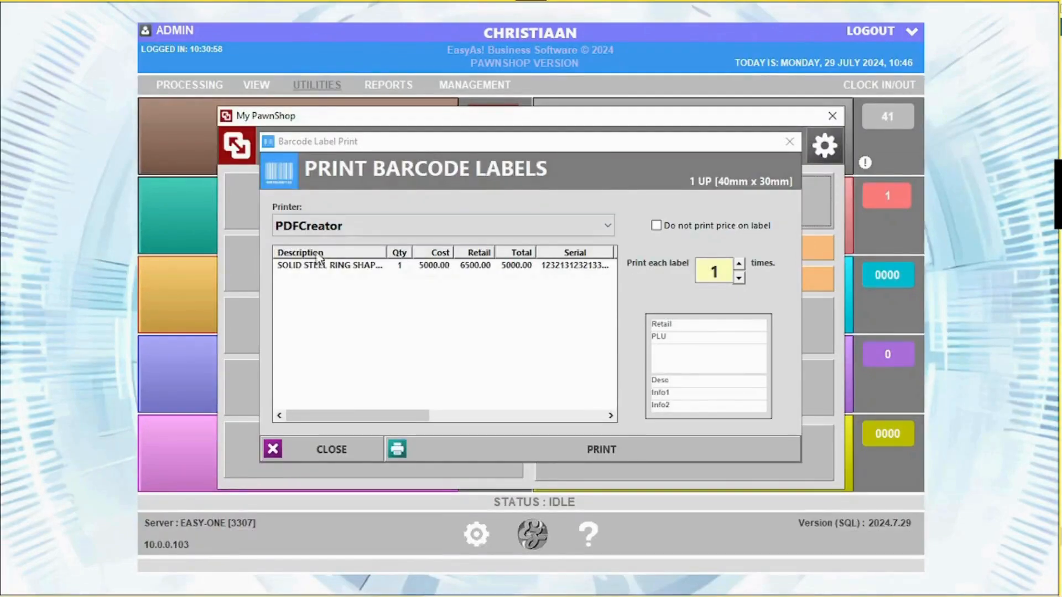
{"action": "left_click", "coordinate": [790, 142]}
- Delete SDAS item P1006 from the expired items and close the list
{"action": "left_click", "coordinate": [700, 198]}
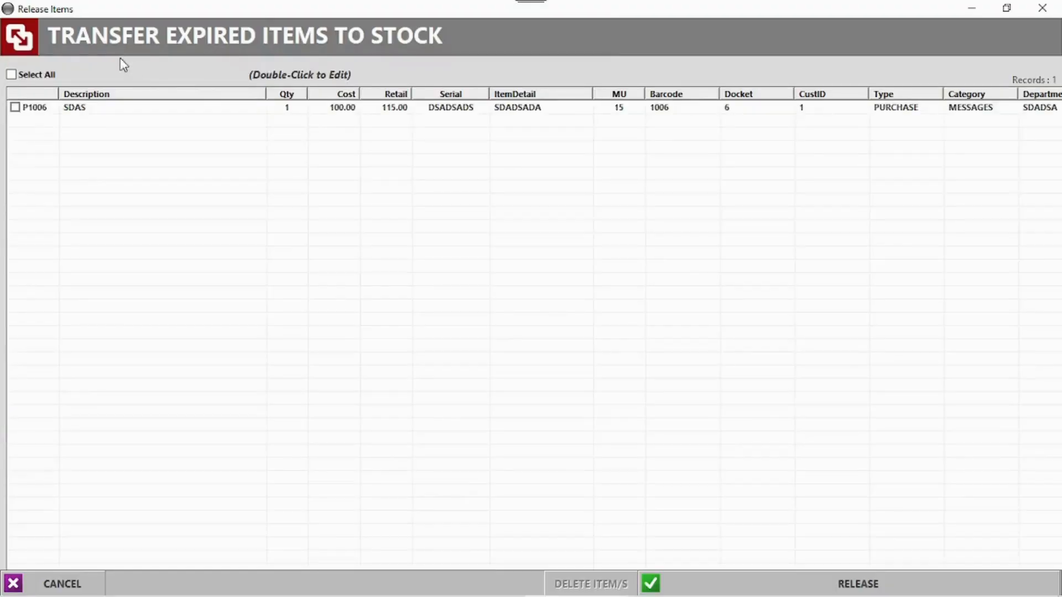
{"action": "left_click", "coordinate": [15, 108]}
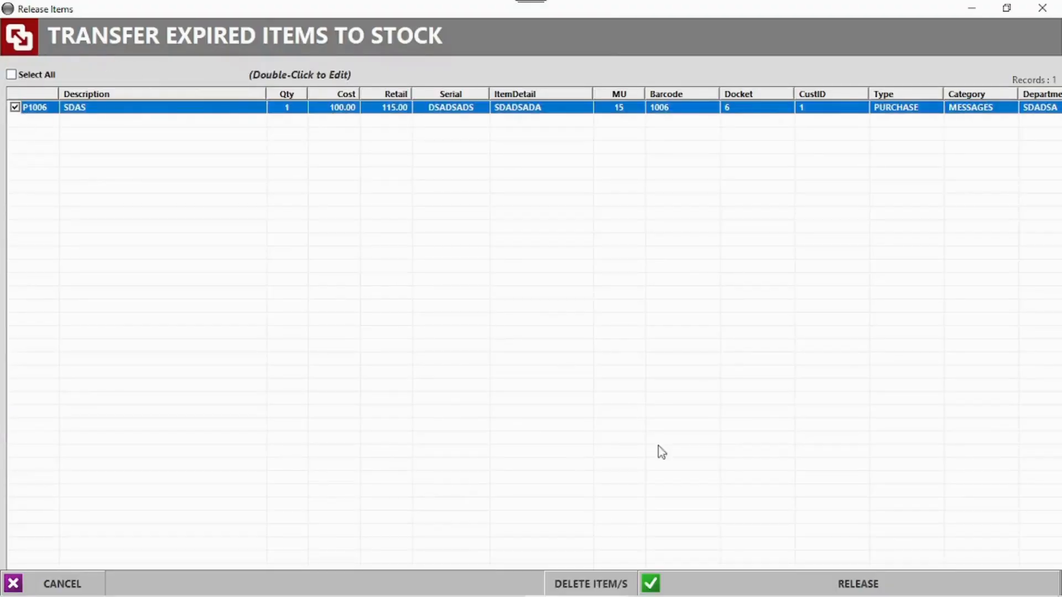
{"action": "left_click", "coordinate": [591, 584]}
{"action": "left_click", "coordinate": [1040, 11]}
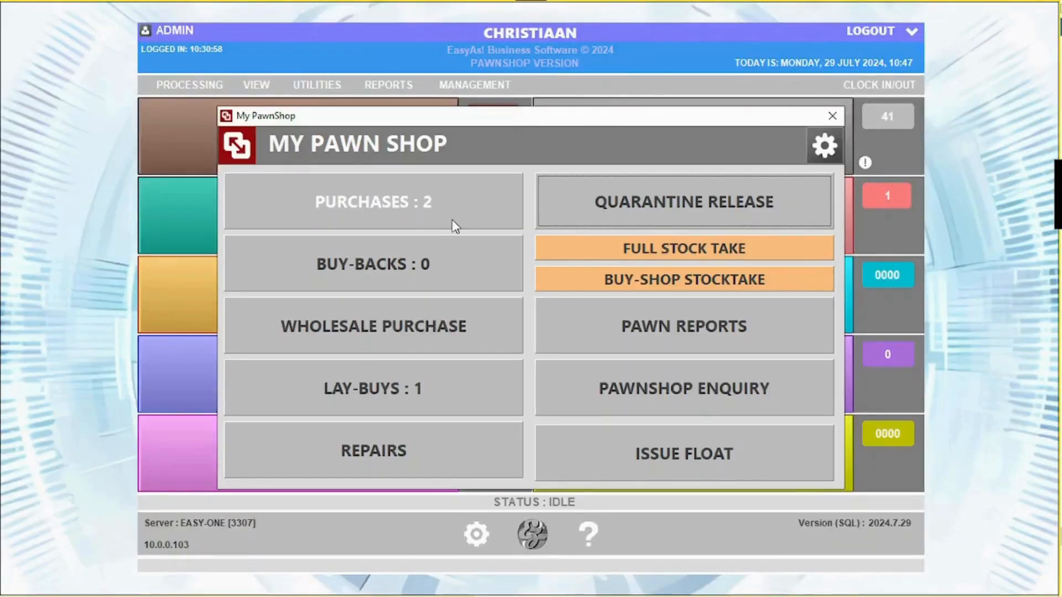
- View the purchase information of SOLID STEEL RING SHAPED LIKE DRAGON [7] in Stock Master
{"action": "left_click", "coordinate": [833, 116]}
{"action": "left_click", "coordinate": [672, 135]}
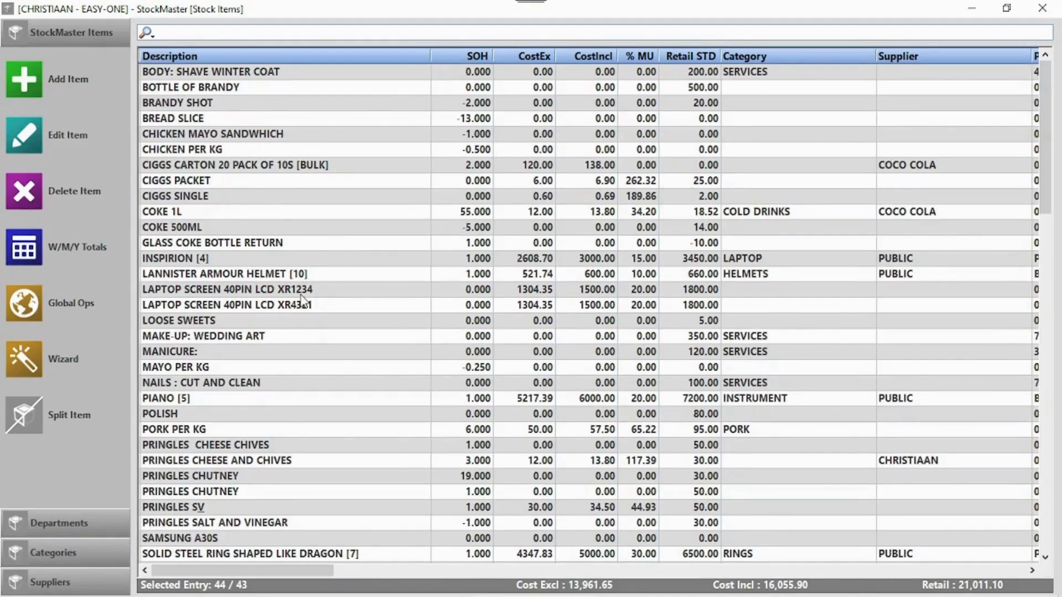
{"action": "scroll", "coordinate": [303, 301], "scroll_direction": "down", "scroll_amount": 3}
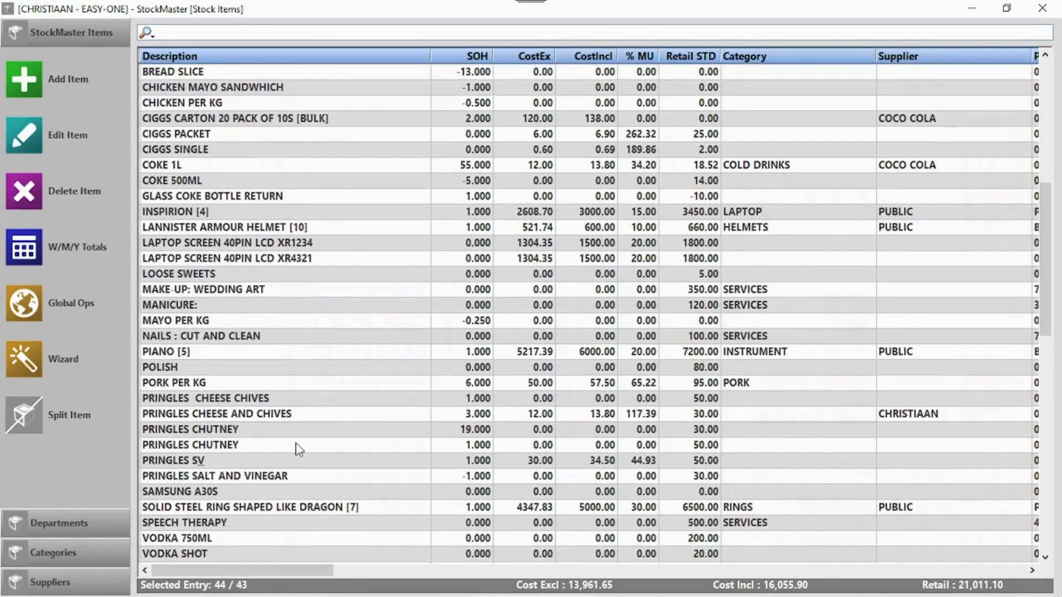
{"action": "scroll", "coordinate": [299, 449], "scroll_direction": "down", "scroll_amount": 1}
{"action": "left_click", "coordinate": [270, 491]}
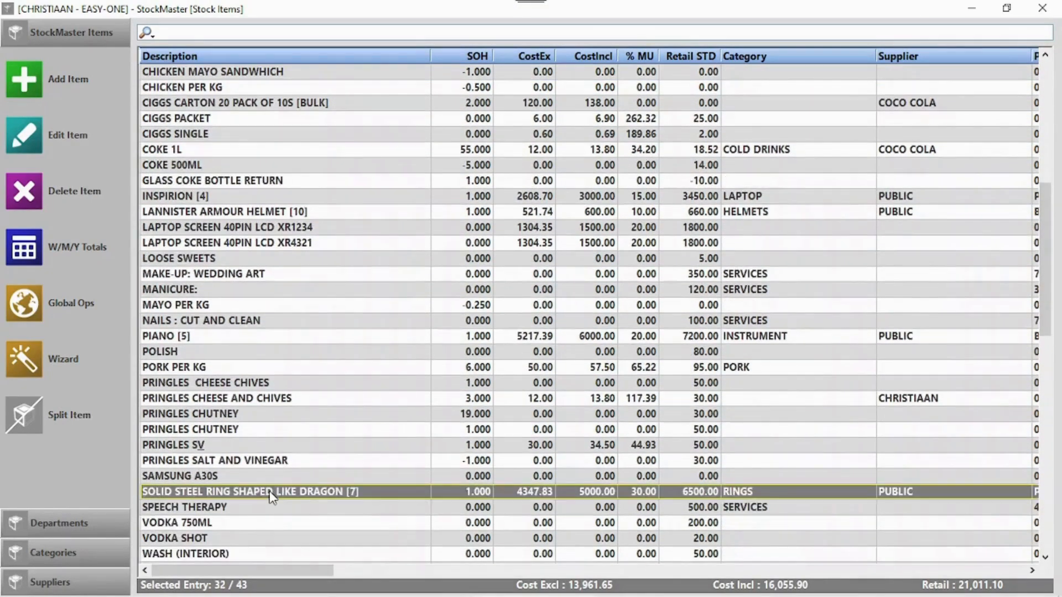
{"action": "double_click", "coordinate": [271, 493]}
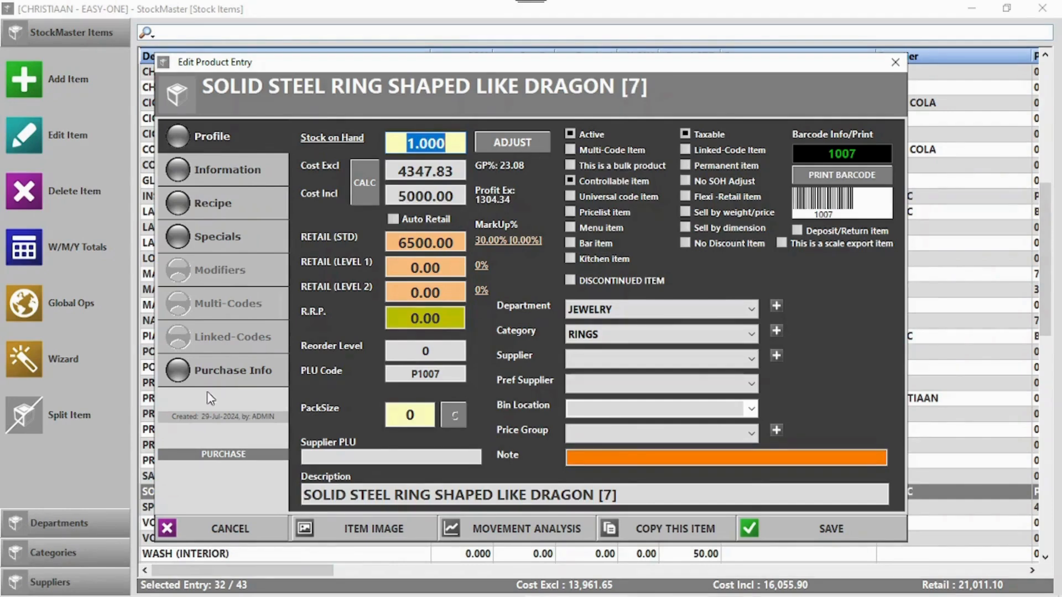
{"action": "left_click", "coordinate": [220, 375]}
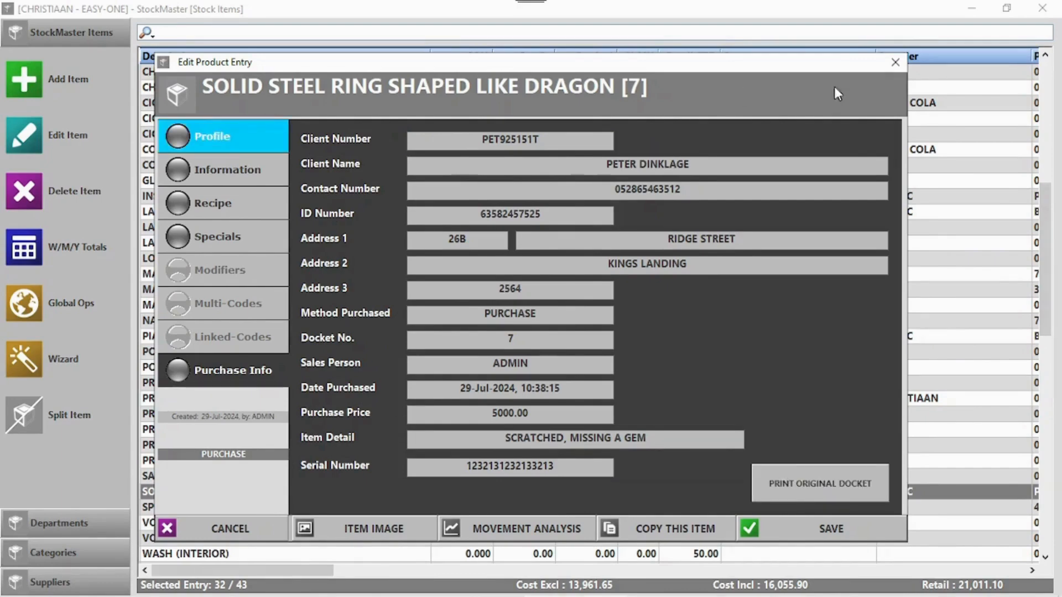
- Close the ring details and stock list, and open the Point of Sale
{"action": "left_click", "coordinate": [897, 64]}
{"action": "left_click", "coordinate": [1042, 8]}
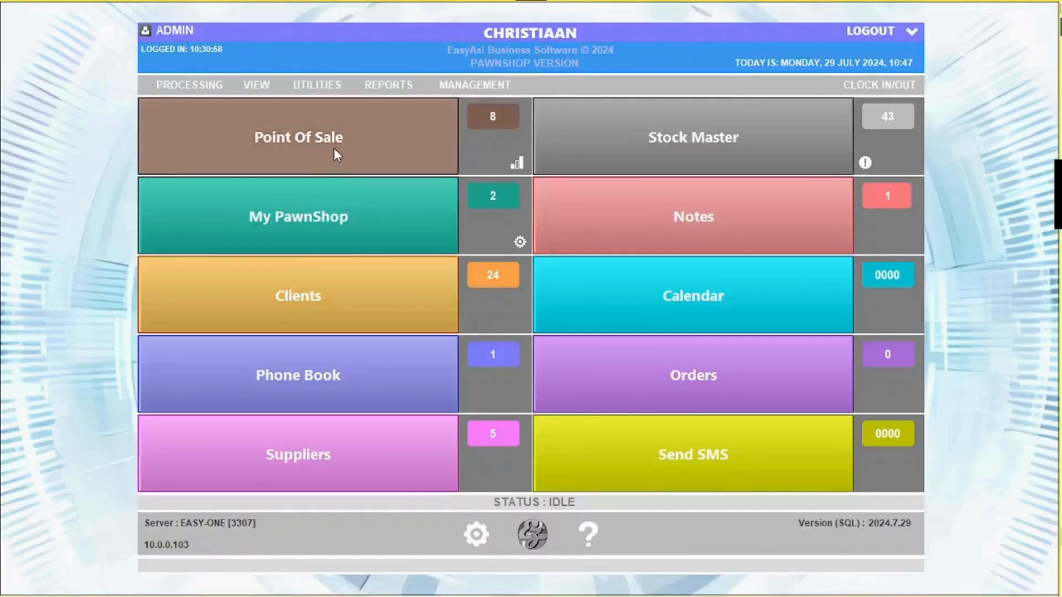
{"action": "left_click", "coordinate": [393, 164]}
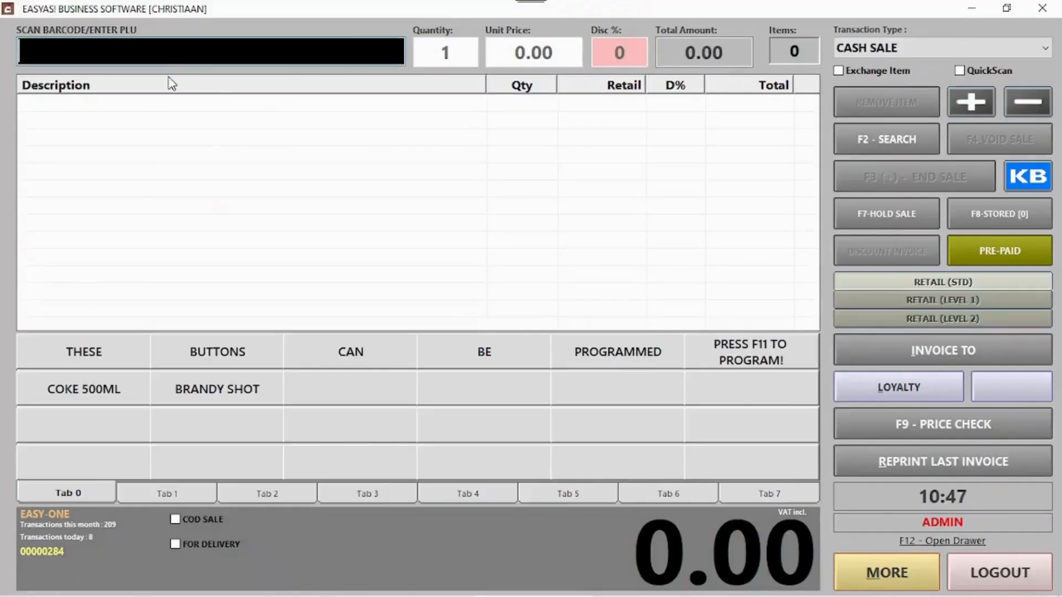
- Search for 'solid' and add the solid steel dragon ring to the sale
{"action": "left_click", "coordinate": [885, 138]}
{"action": "type", "text": "solid"}
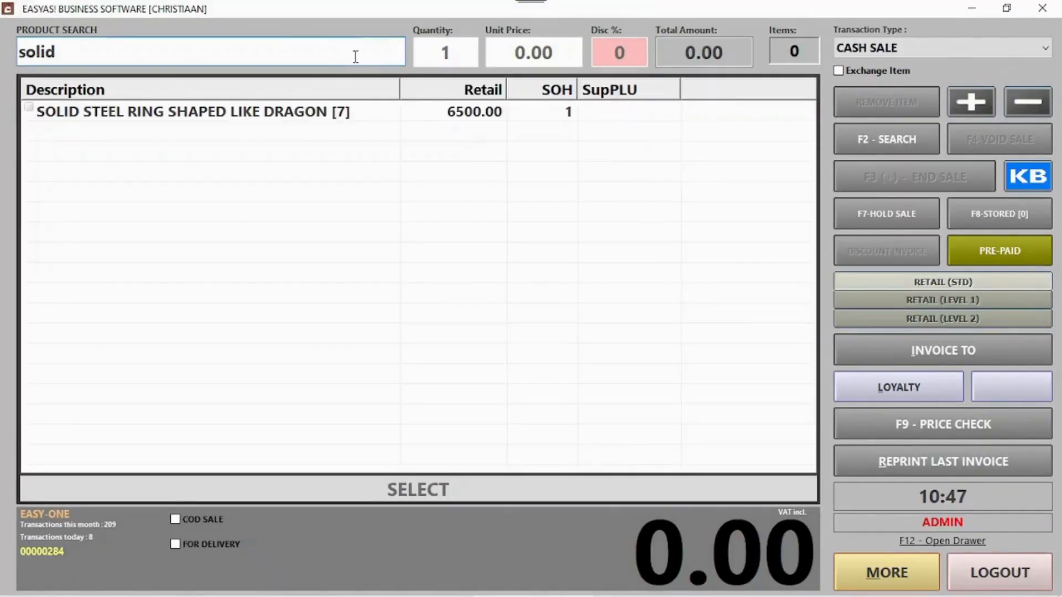
{"action": "double_click", "coordinate": [233, 113]}
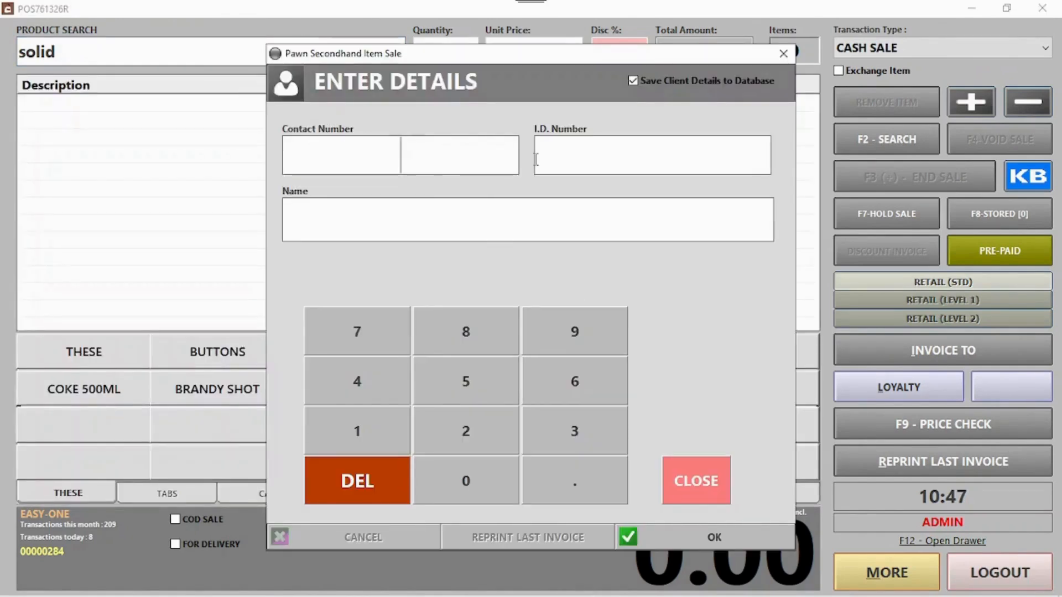
- Fill in the buyer's contact details, ID number and name, and confirm the client details
{"action": "type", "text": "2545158"}
{"action": "key", "text": "Tab"}
{"action": "type", "text": "89"}
{"action": "left_click", "coordinate": [639, 161]}
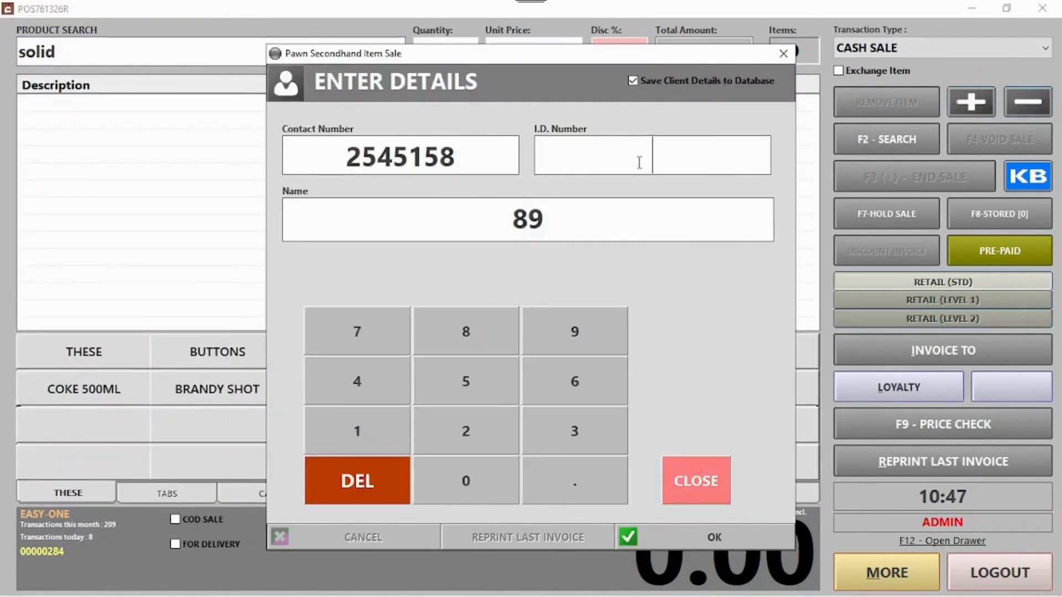
{"action": "type", "text": "1546151"}
{"action": "left_click", "coordinate": [568, 212]}
{"action": "type", "text": "Jon SNow"}
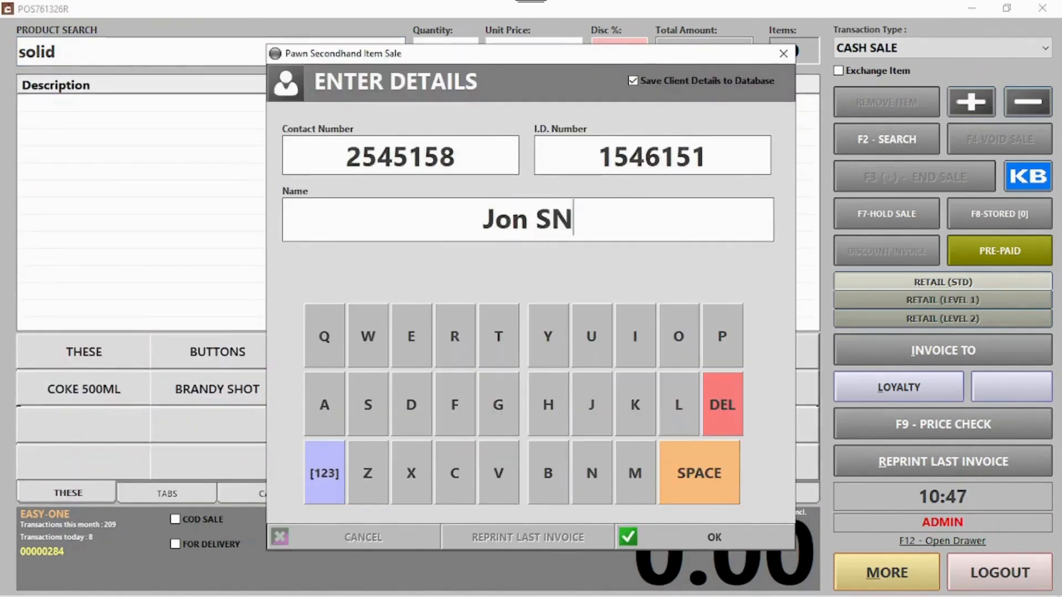
{"action": "key", "text": "BackSpace"}
{"action": "key", "text": "BackSpace"}
{"action": "key", "text": "BackSpace"}
{"action": "type", "text": "now"}
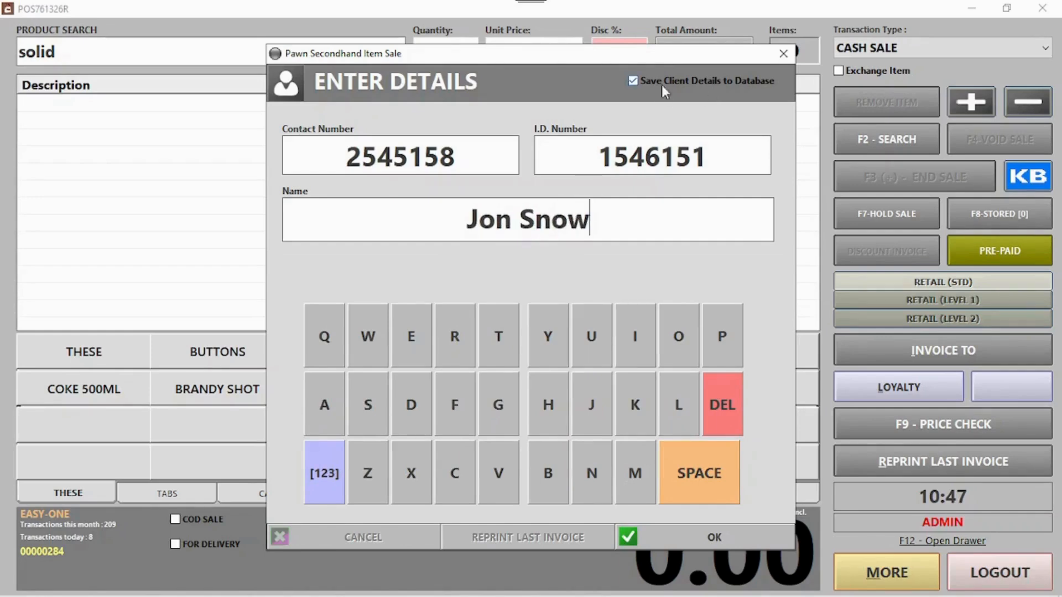
{"action": "left_click", "coordinate": [638, 82]}
{"action": "left_click", "coordinate": [729, 540]}
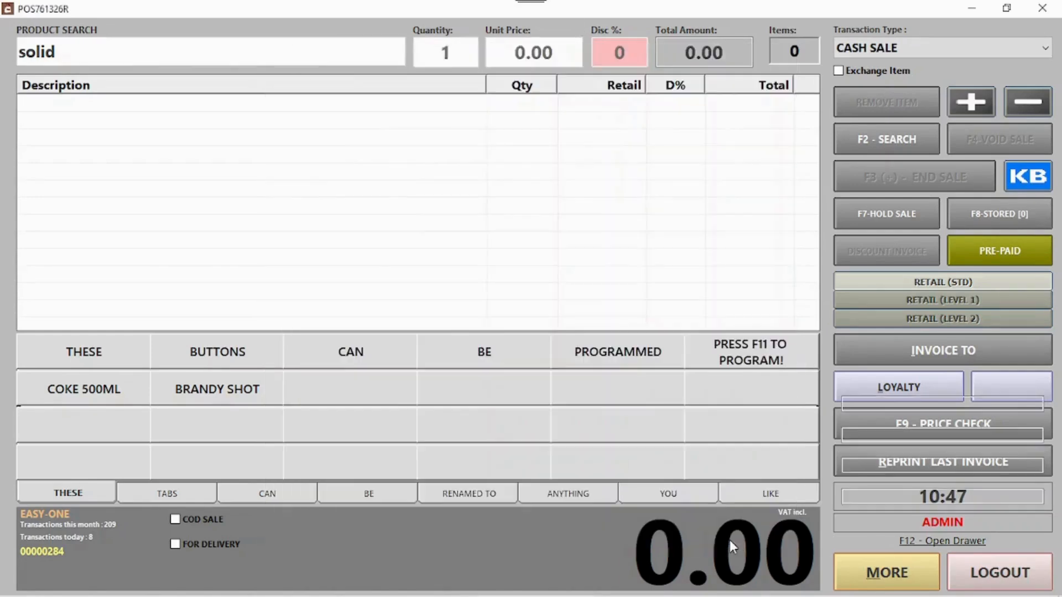
- End the 6500.00 ring sale and accept it as a card payment
{"action": "key", "text": "Return"}
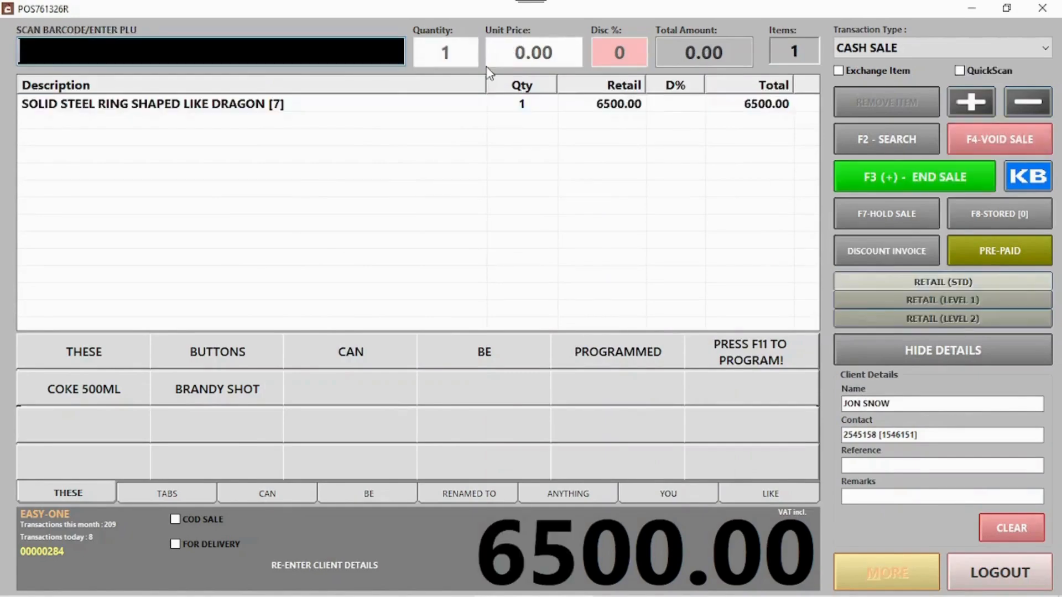
{"action": "left_click", "coordinate": [867, 178]}
{"action": "key", "text": "Down"}
{"action": "left_click", "coordinate": [673, 506]}
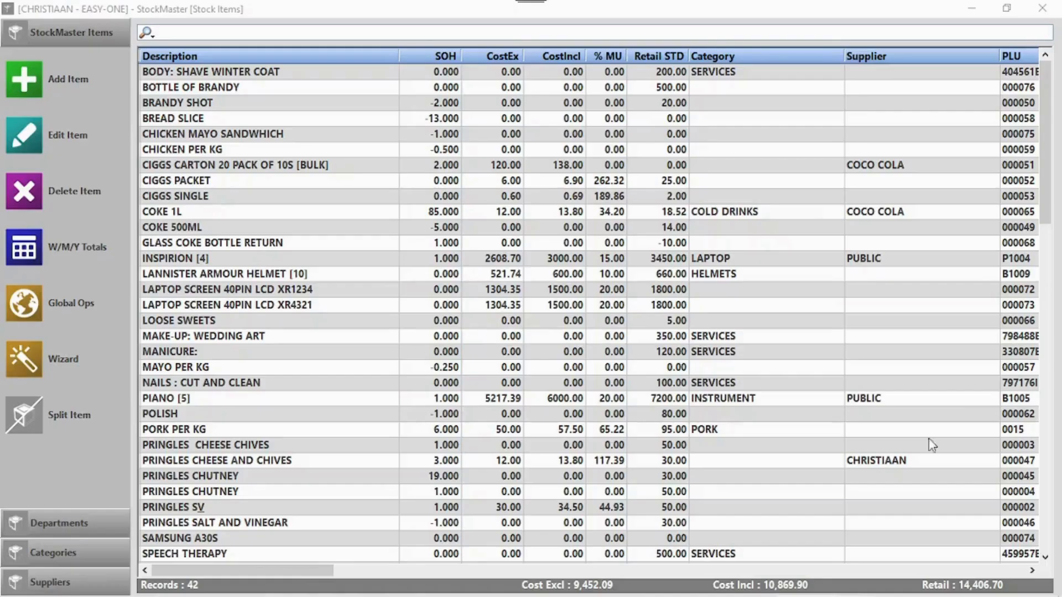
- Open and save the PIANO [5] stock item, then close the stock list and launch Point Of Sale
{"action": "left_click", "coordinate": [167, 401]}
{"action": "double_click", "coordinate": [266, 404]}
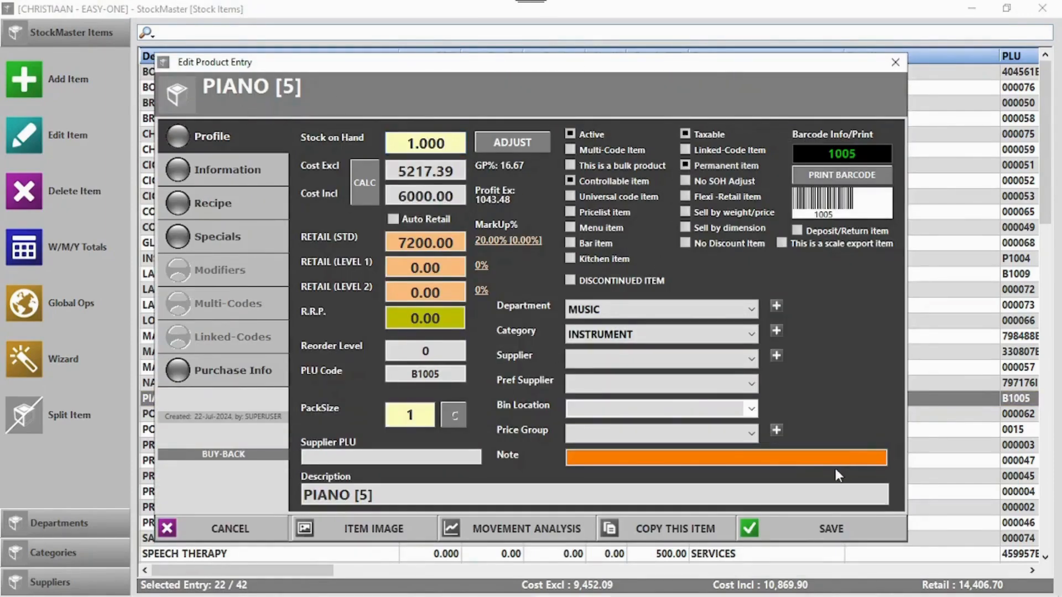
{"action": "left_click", "coordinate": [823, 527]}
{"action": "left_click", "coordinate": [1042, 9]}
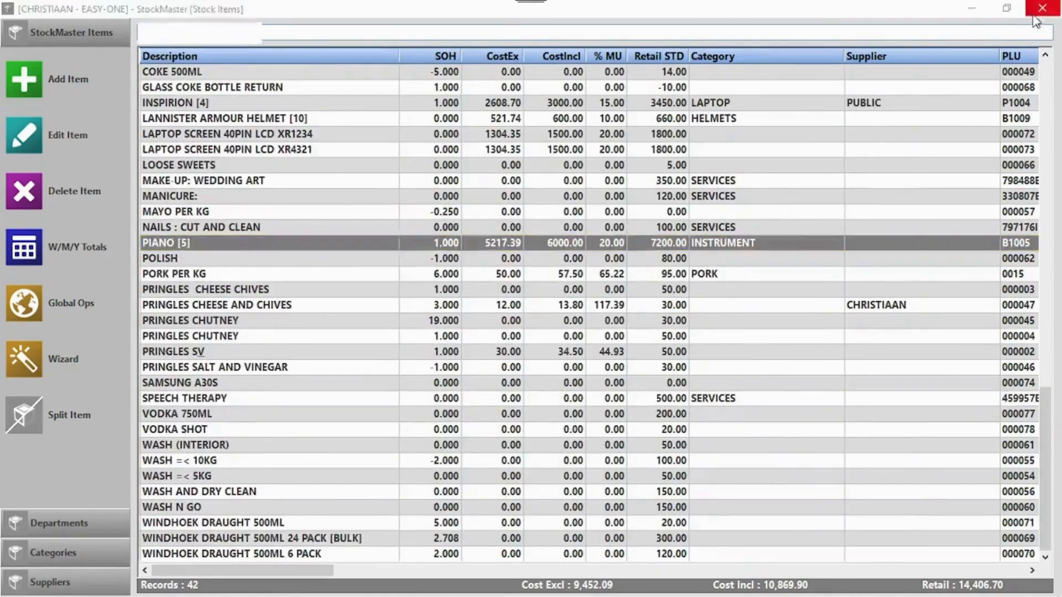
{"action": "left_click", "coordinate": [412, 119]}
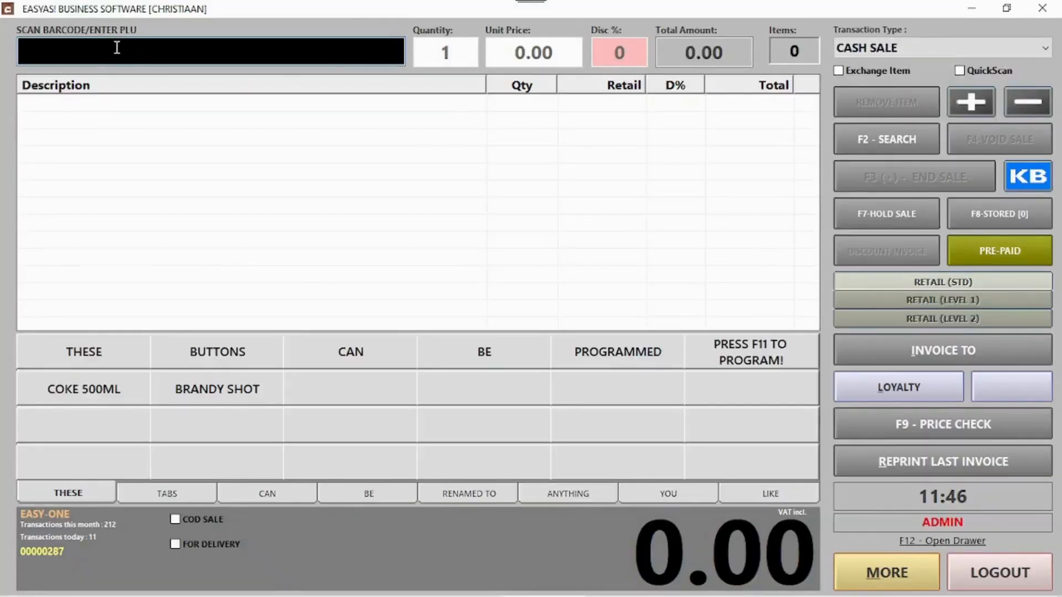
- Search 'pia', add PIANO [5] to the sale, and enter the client's contact and name
{"action": "type", "text": "pia"}
{"action": "double_click", "coordinate": [83, 114]}
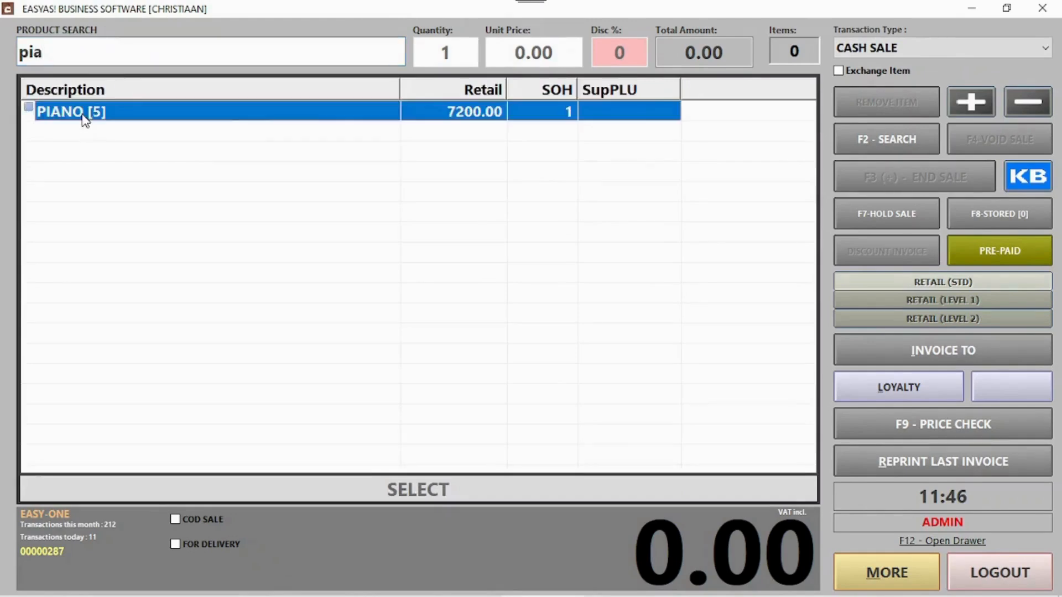
{"action": "type", "text": "31231"}
{"action": "left_click", "coordinate": [503, 232]}
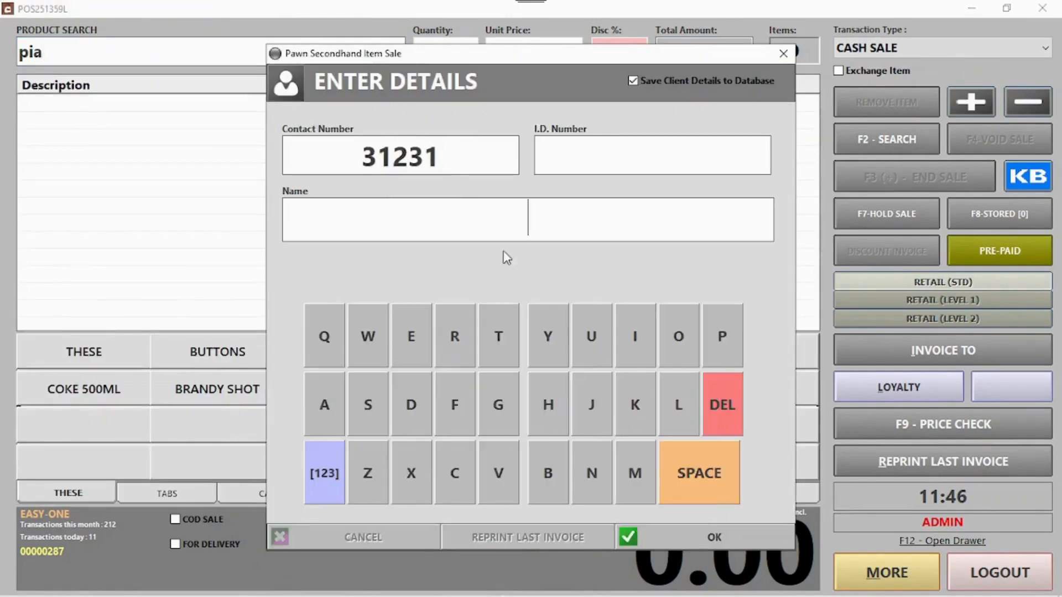
{"action": "type", "text": "dsfdfs"}
{"action": "left_click", "coordinate": [722, 546]}
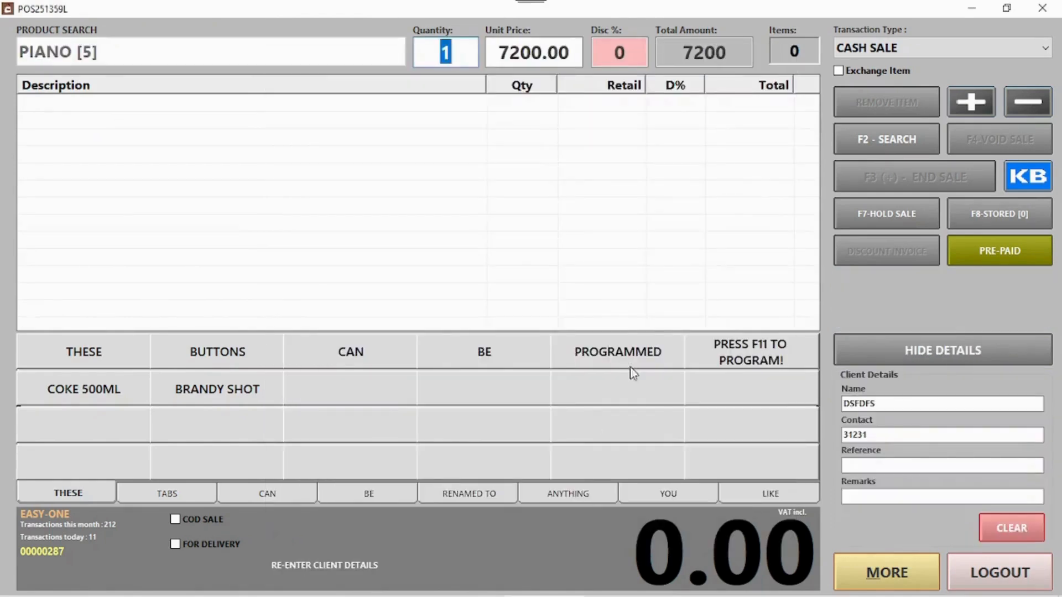
- Take the 7200.00 as cash, print the slip, and leave Point Of Sale for My Pawn Shop
{"action": "key", "text": "F3"}
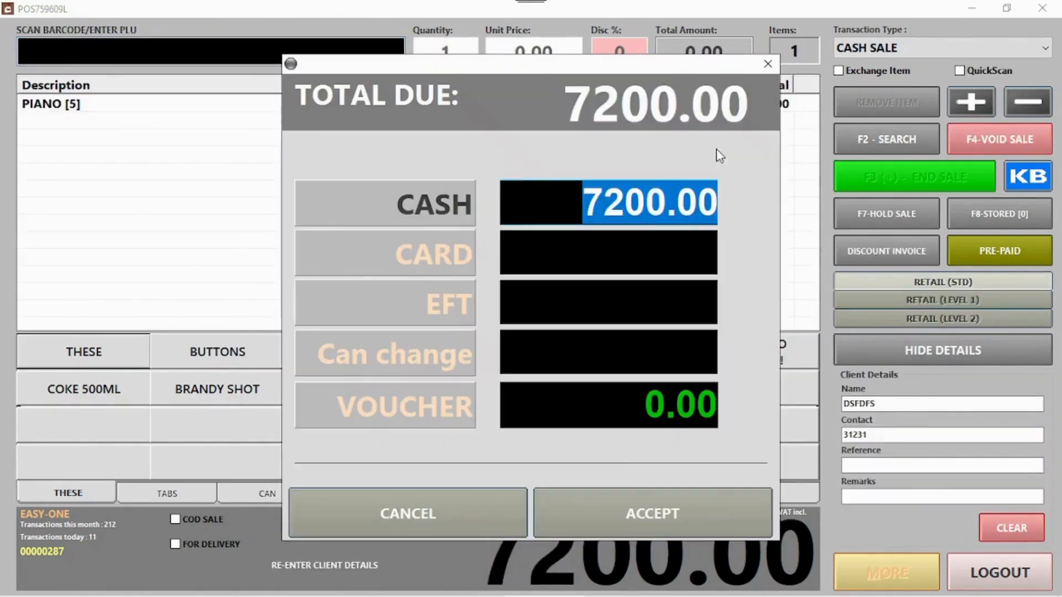
{"action": "left_click", "coordinate": [612, 505]}
{"action": "left_click", "coordinate": [498, 401]}
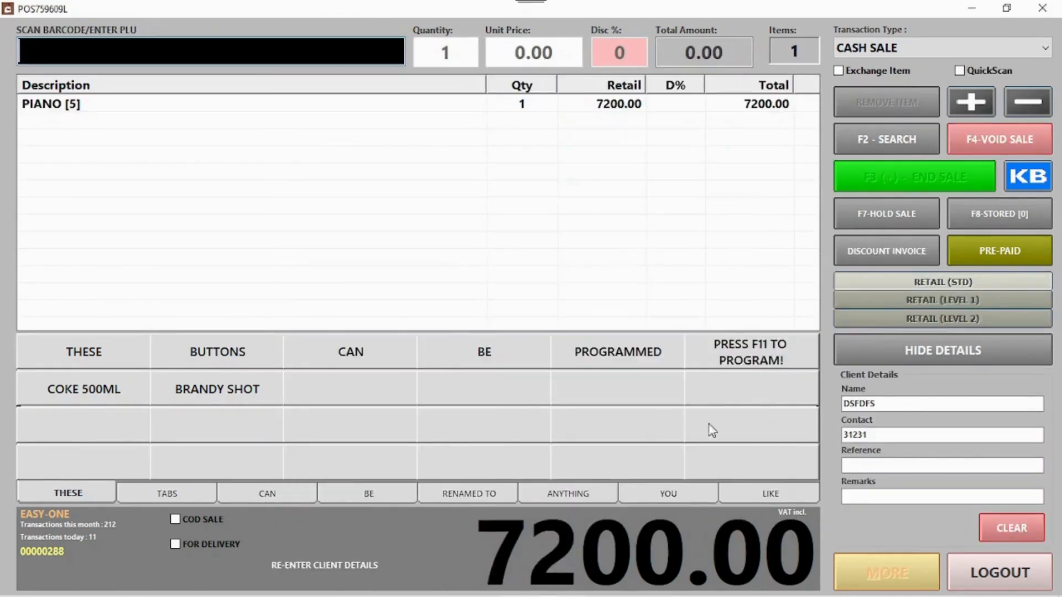
{"action": "left_click", "coordinate": [1006, 579]}
{"action": "left_click", "coordinate": [666, 133]}
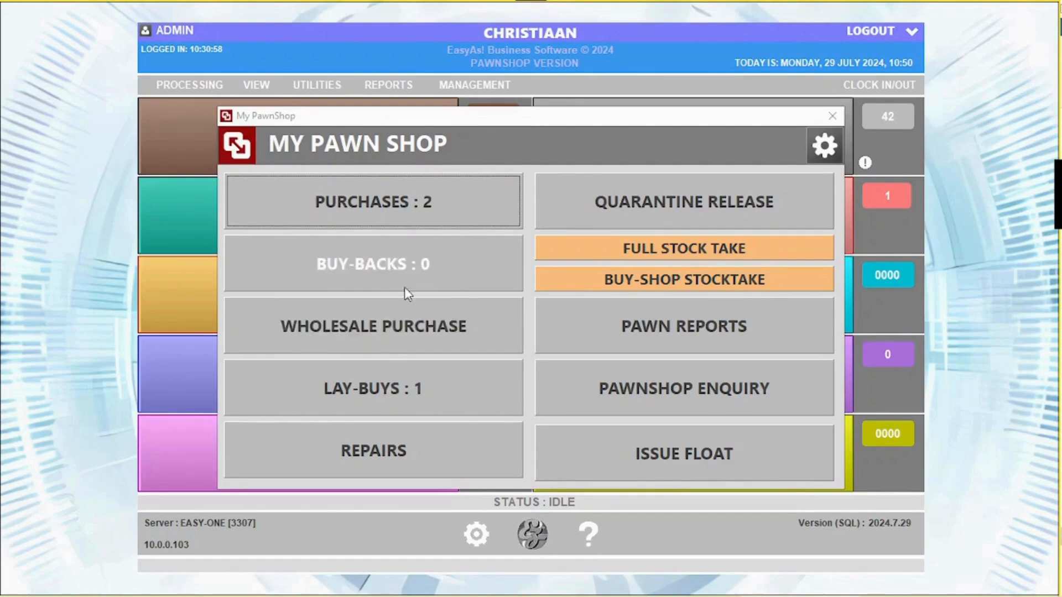
- Start a wholesale purchase from COCO COLA with the supplier invoice number and a 300.00 total
{"action": "left_click", "coordinate": [373, 342]}
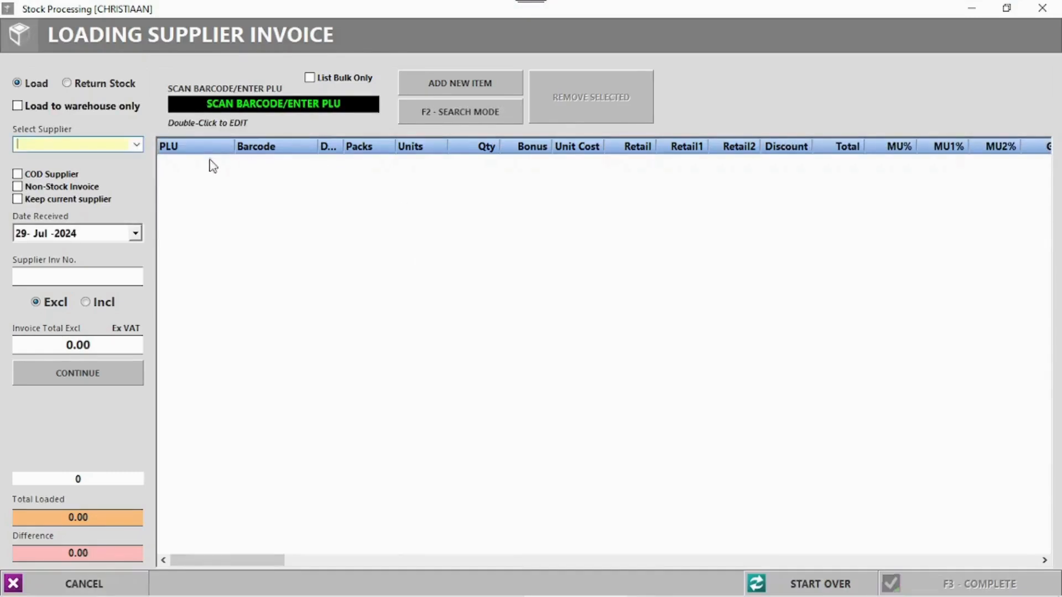
{"action": "left_click", "coordinate": [136, 145]}
{"action": "left_click", "coordinate": [39, 189]}
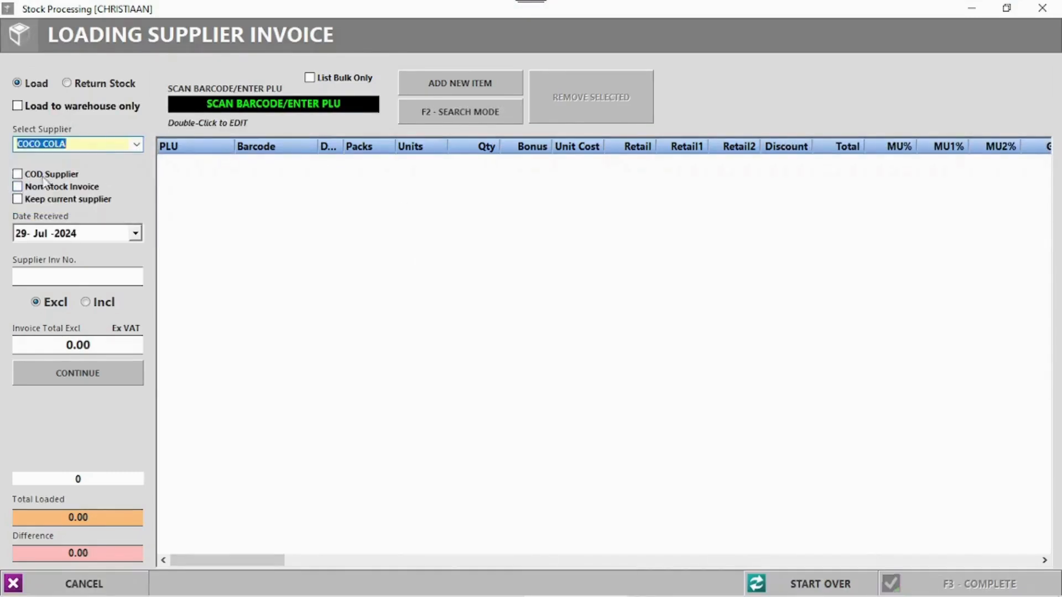
{"action": "left_click", "coordinate": [75, 274]}
{"action": "type", "text": "231312"}
{"action": "key", "text": "Return"}
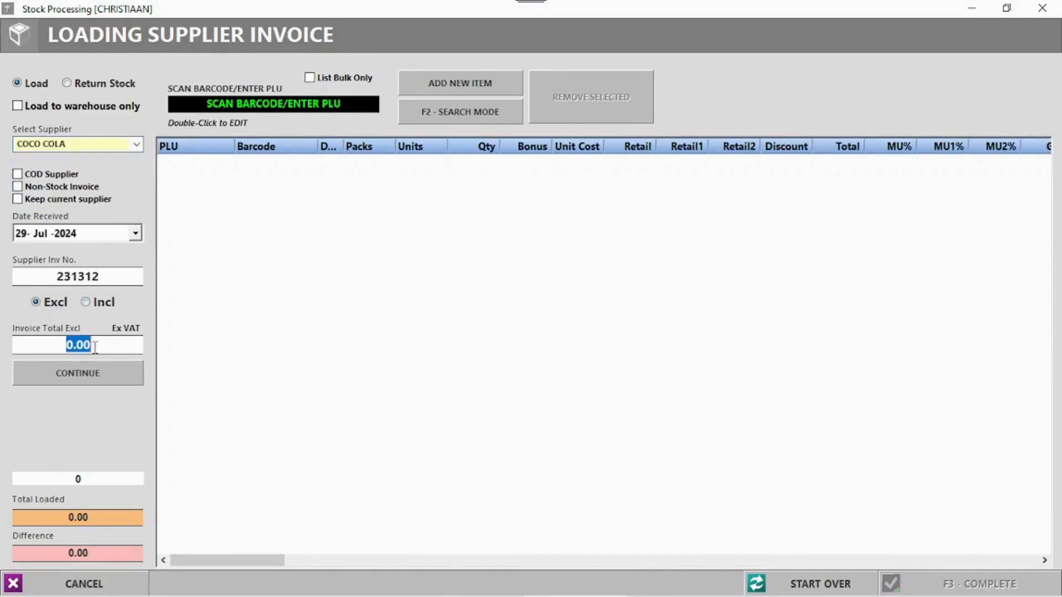
{"action": "type", "text": "300"}
{"action": "key", "text": "Return"}
{"action": "left_click", "coordinate": [91, 381]}
- Search 'co' and load 30 units of COKE 1L onto the invoice
{"action": "left_click", "coordinate": [464, 111]}
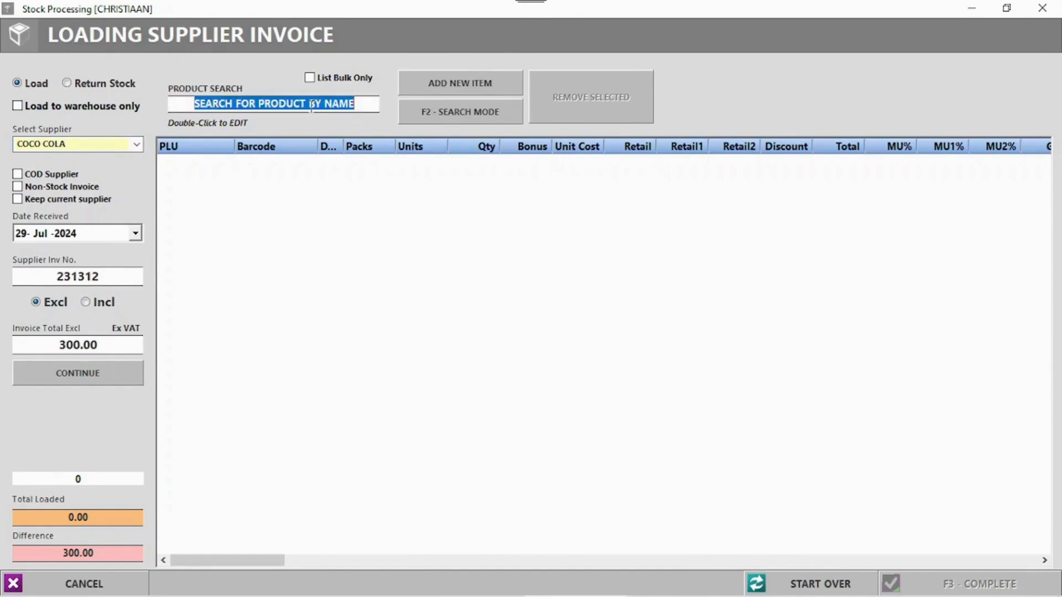
{"action": "type", "text": "co"}
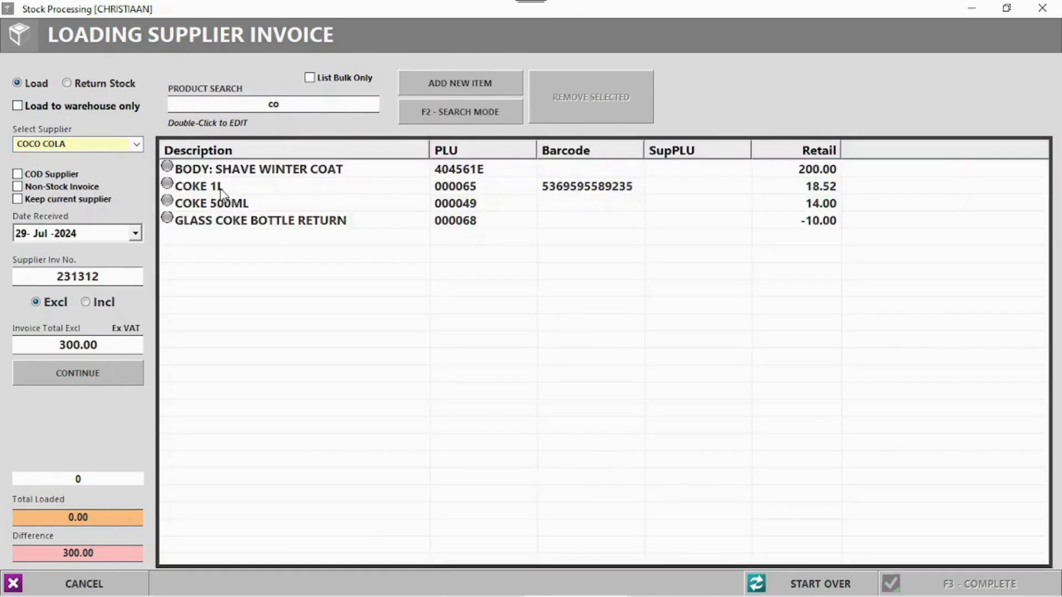
{"action": "double_click", "coordinate": [222, 189]}
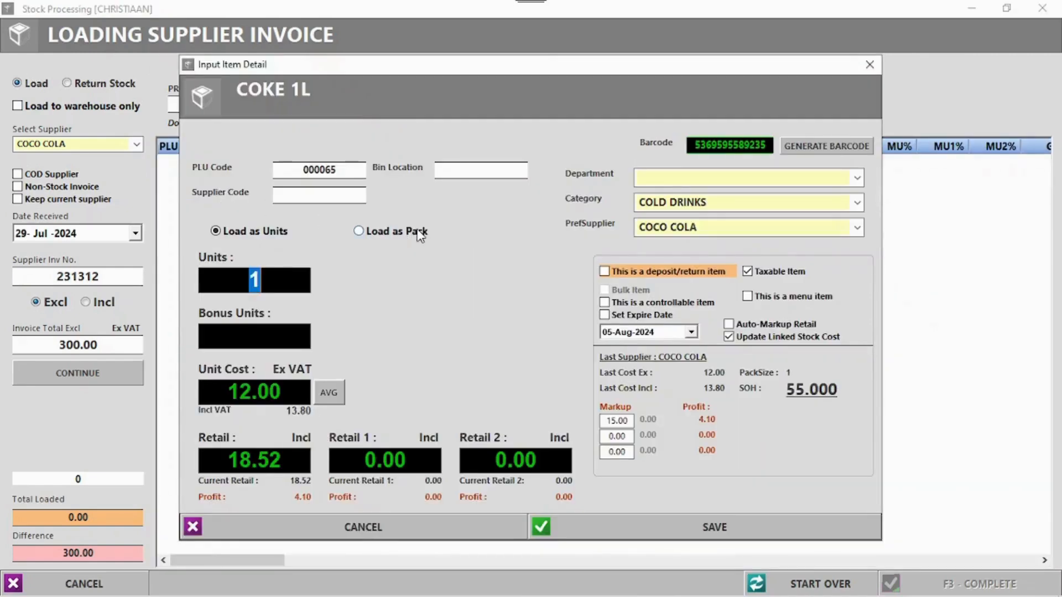
{"action": "type", "text": "30"}
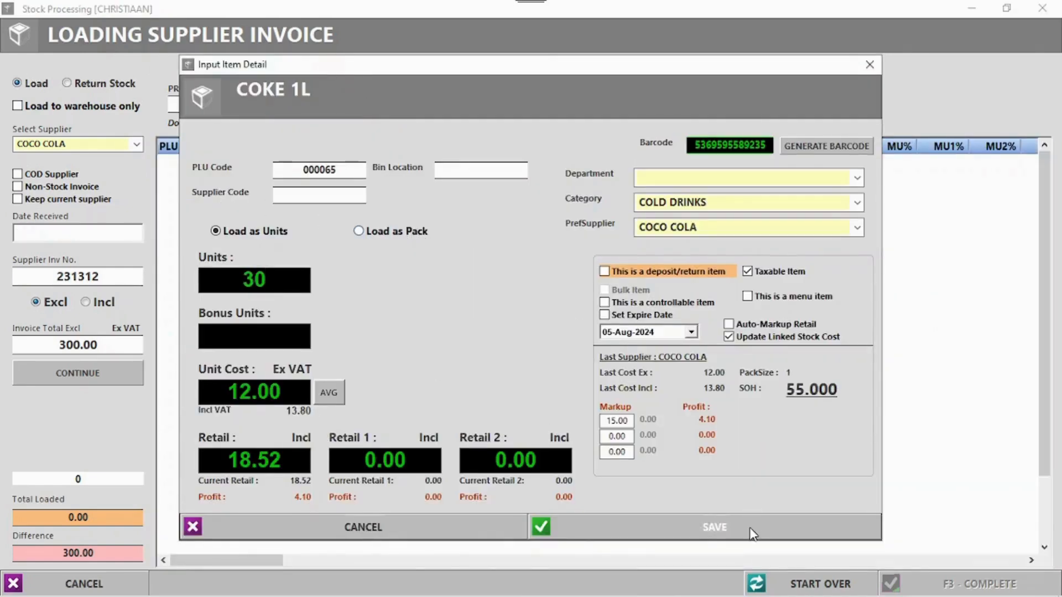
{"action": "left_click", "coordinate": [751, 532]}
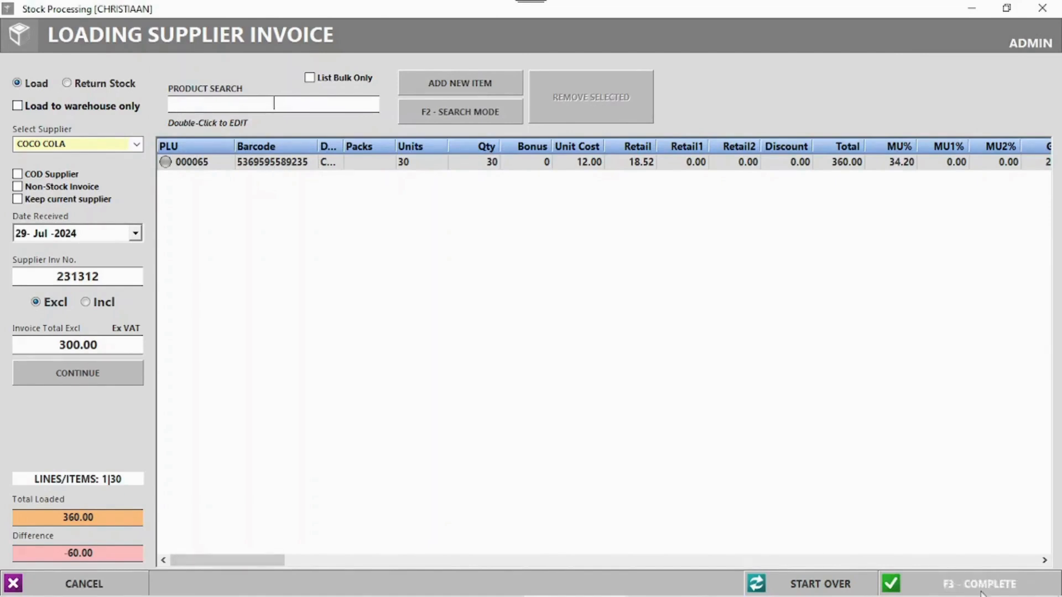
- Complete the invoice despite the totals mismatch, skipping stock labels and the packing slip
{"action": "left_click", "coordinate": [957, 584]}
{"action": "left_click", "coordinate": [586, 371]}
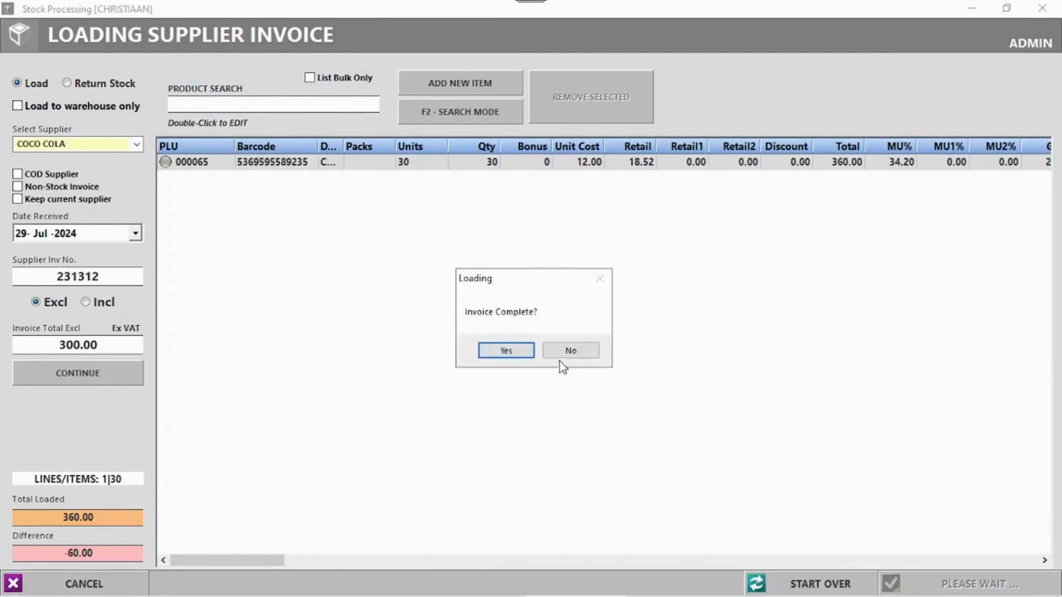
{"action": "left_click", "coordinate": [510, 351]}
{"action": "left_click", "coordinate": [572, 354]}
{"action": "left_click", "coordinate": [572, 354]}
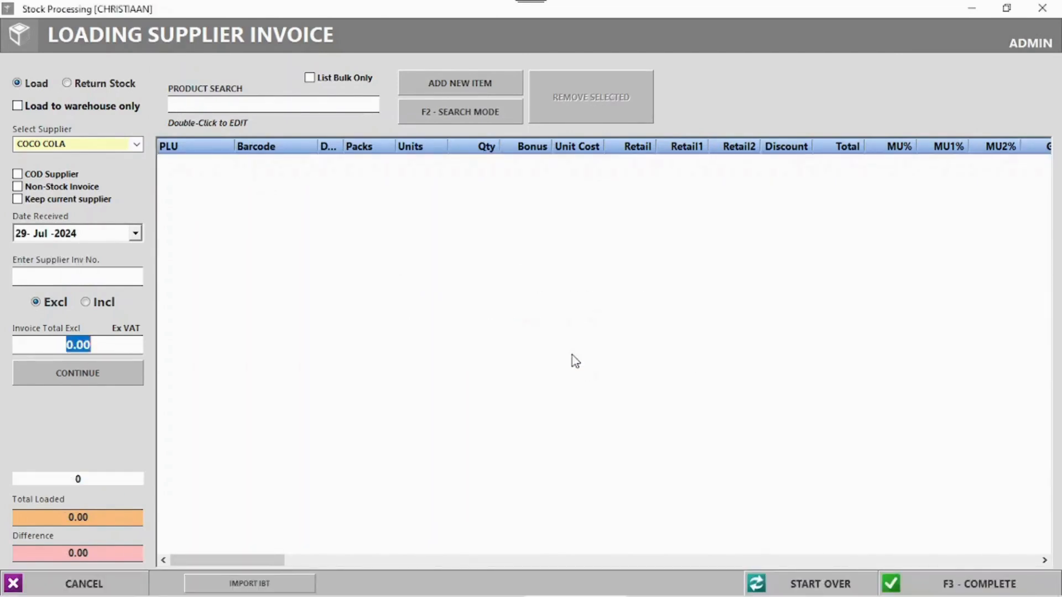
- Open lay-buy 239 and add a CIGGS PACKET to it
{"action": "left_click", "coordinate": [343, 401]}
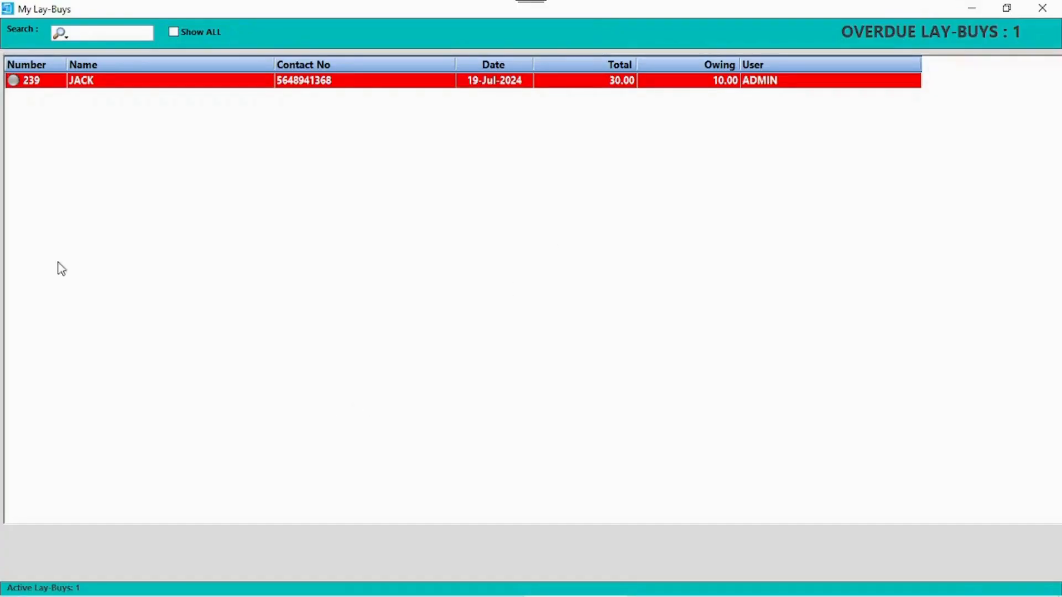
{"action": "double_click", "coordinate": [124, 83]}
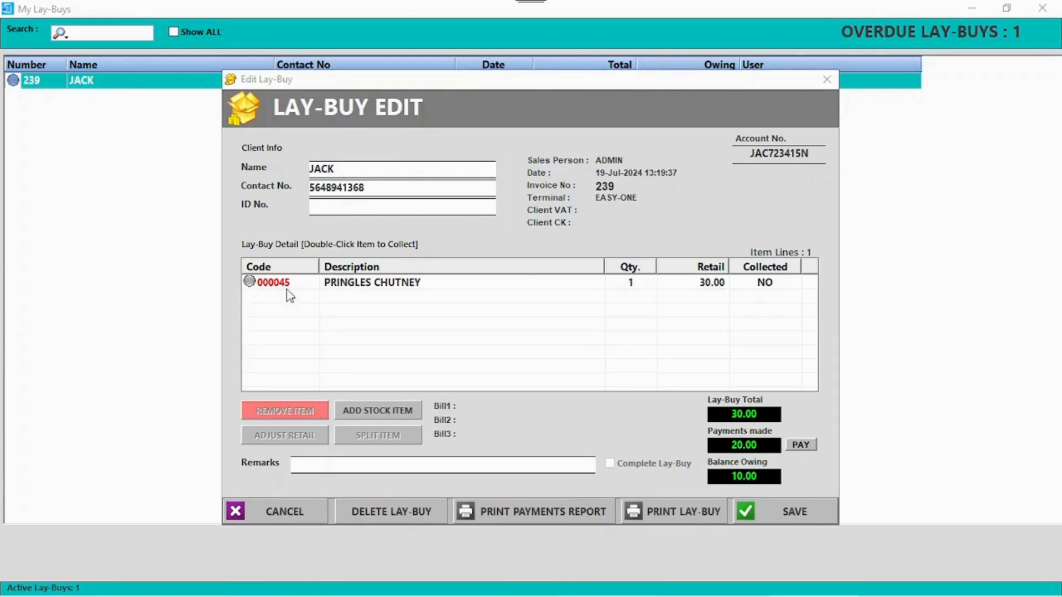
{"action": "left_click", "coordinate": [386, 415]}
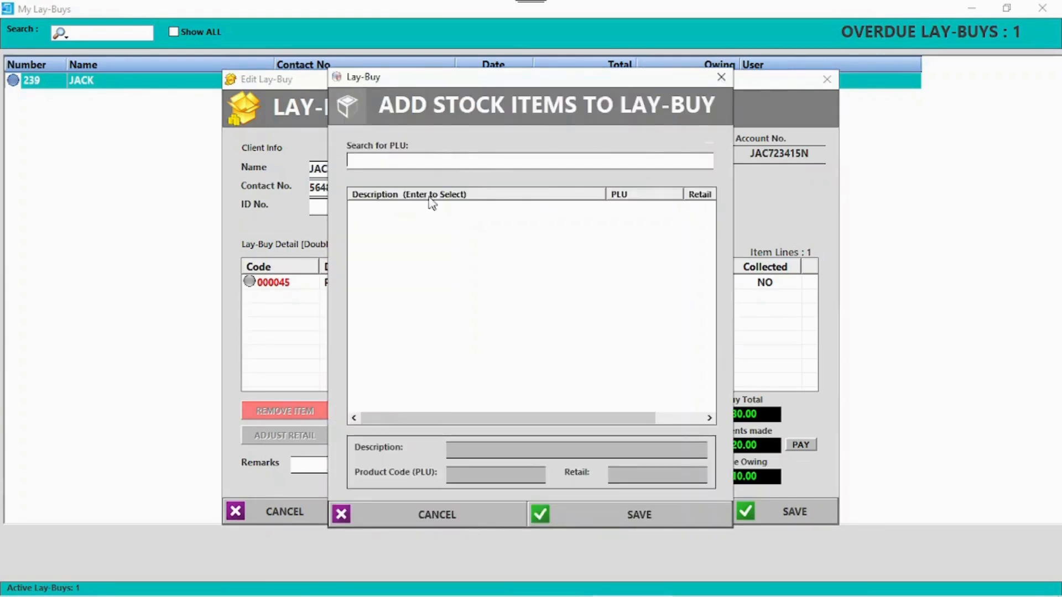
{"action": "type", "text": "P"}
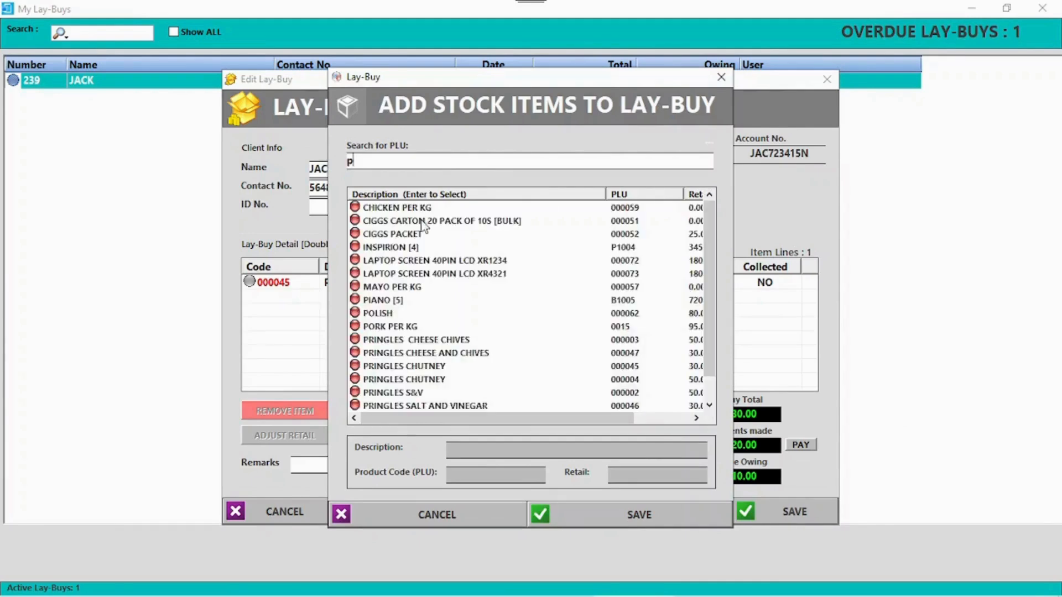
{"action": "left_click", "coordinate": [410, 234]}
{"action": "left_click", "coordinate": [624, 517]}
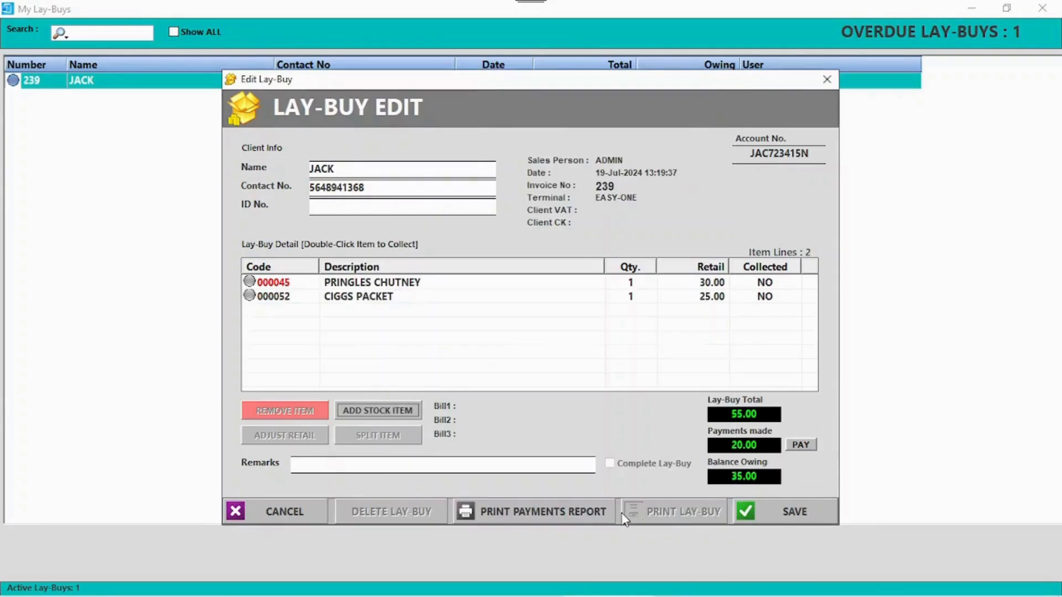
- Take a 15.00 payment on the lay-buy without a voucher, leaving 20.00 owing
{"action": "left_click", "coordinate": [802, 445]}
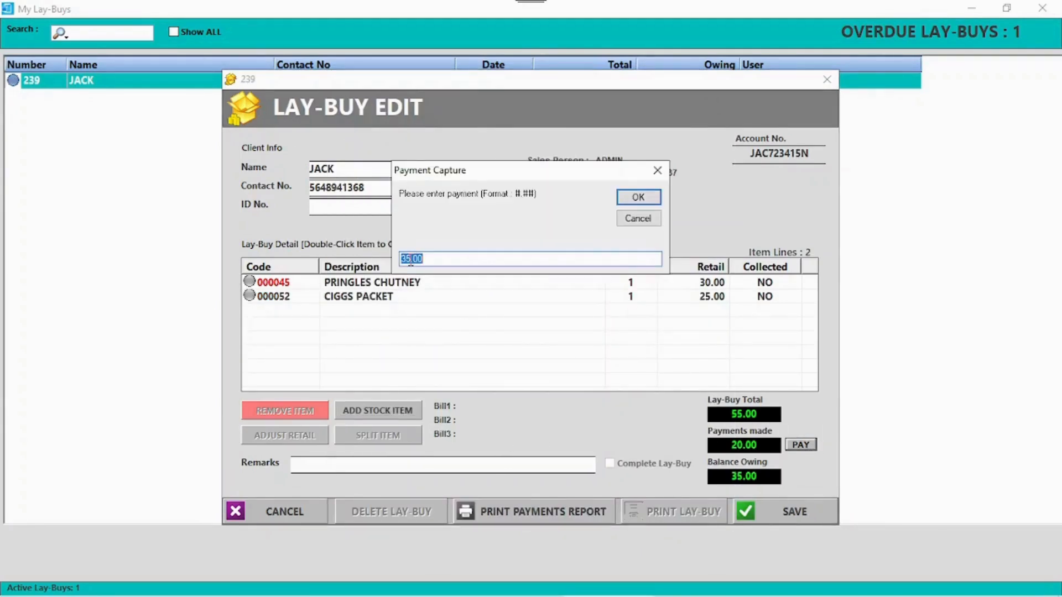
{"action": "left_click", "coordinate": [638, 198]}
{"action": "left_click", "coordinate": [575, 358]}
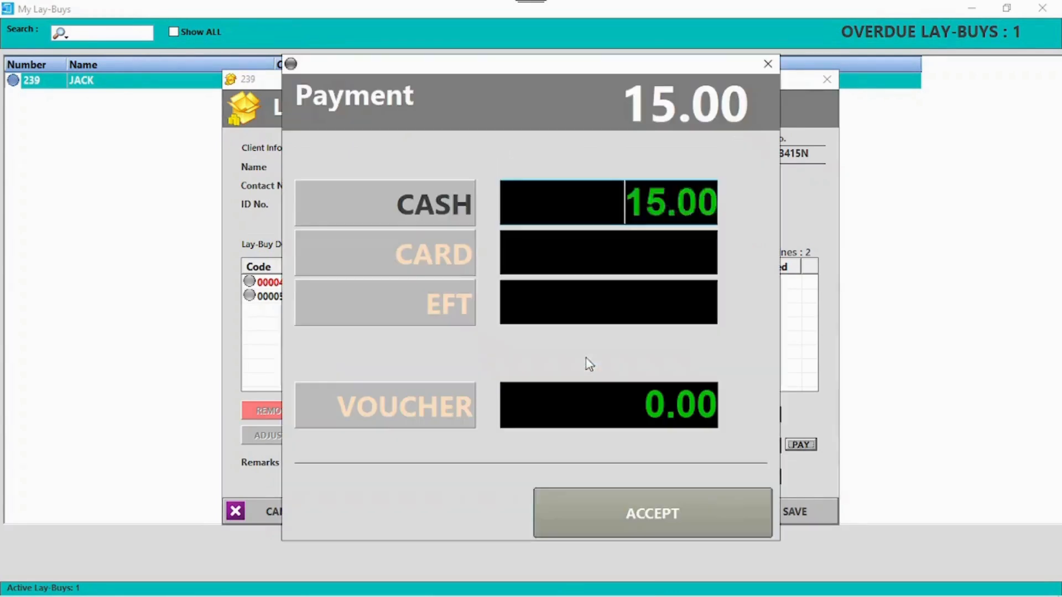
{"action": "left_click", "coordinate": [689, 492]}
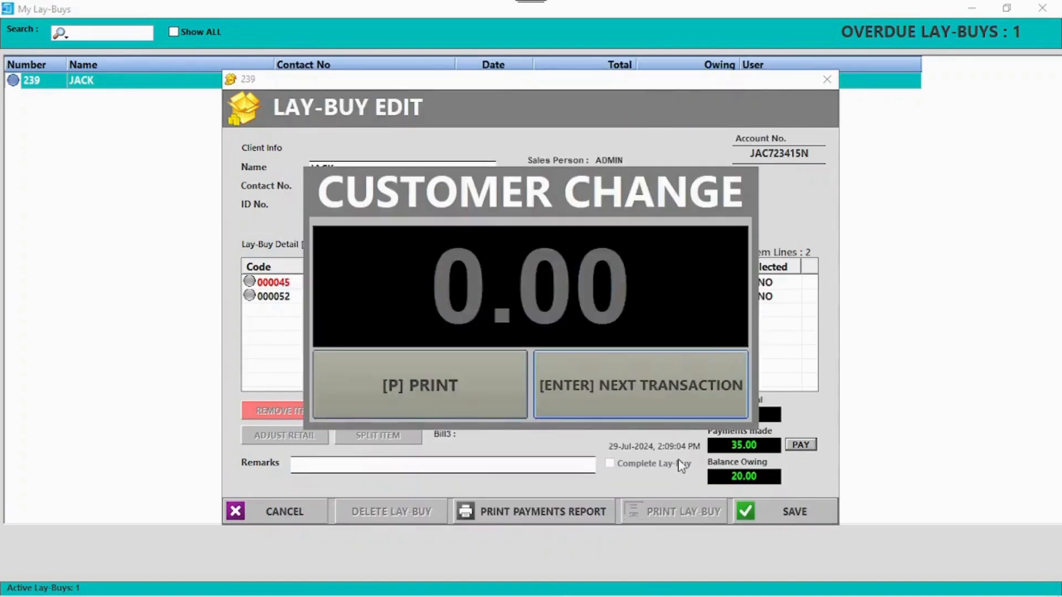
{"action": "left_click", "coordinate": [642, 395]}
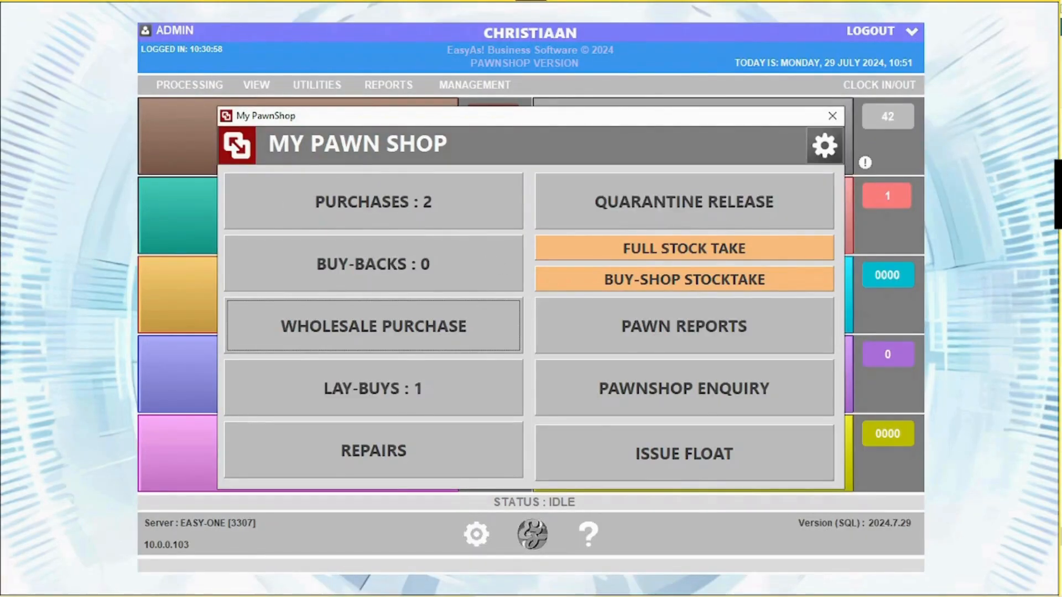
- Start a new repair job in Repairs and pick the customer by searching 'pe'
{"action": "left_click", "coordinate": [402, 469]}
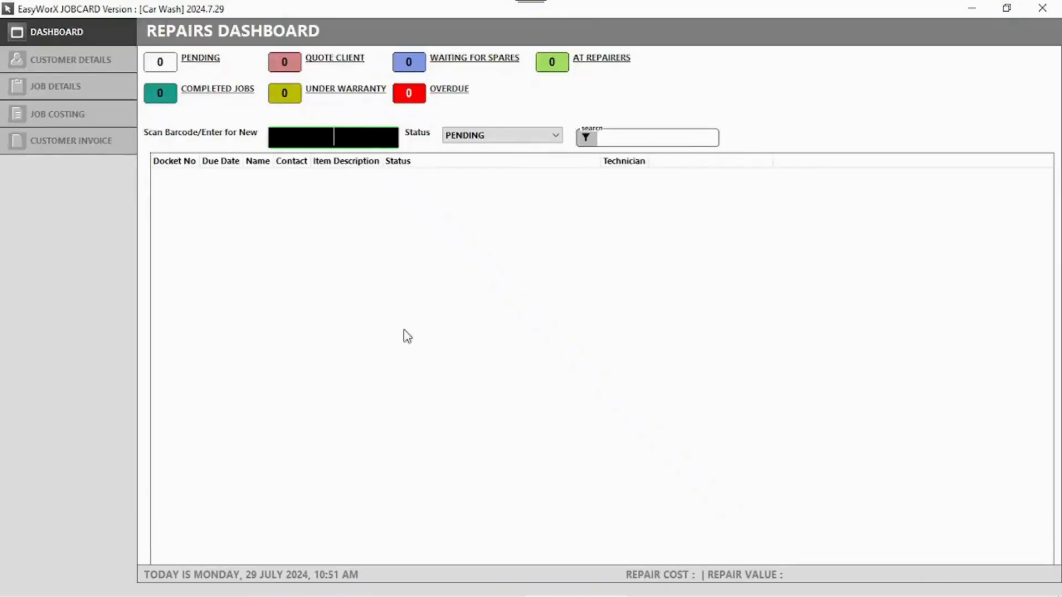
{"action": "key", "text": "Return"}
{"action": "type", "text": "pe"}
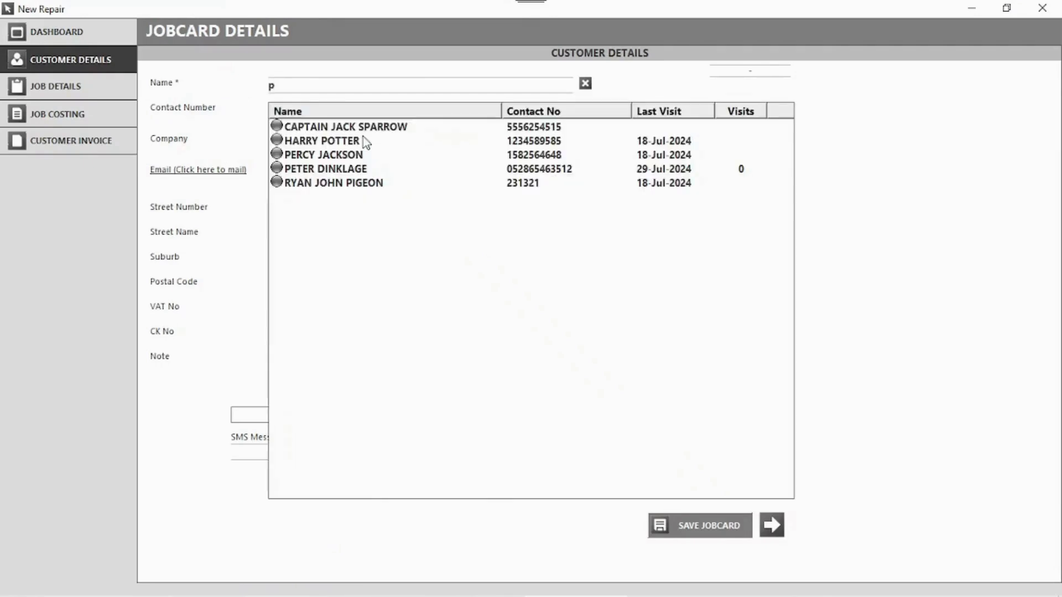
{"action": "left_click", "coordinate": [339, 168]}
- Assign the technician, set the item to WATCHES with serial 232143432, and save the job card
{"action": "left_click", "coordinate": [92, 97]}
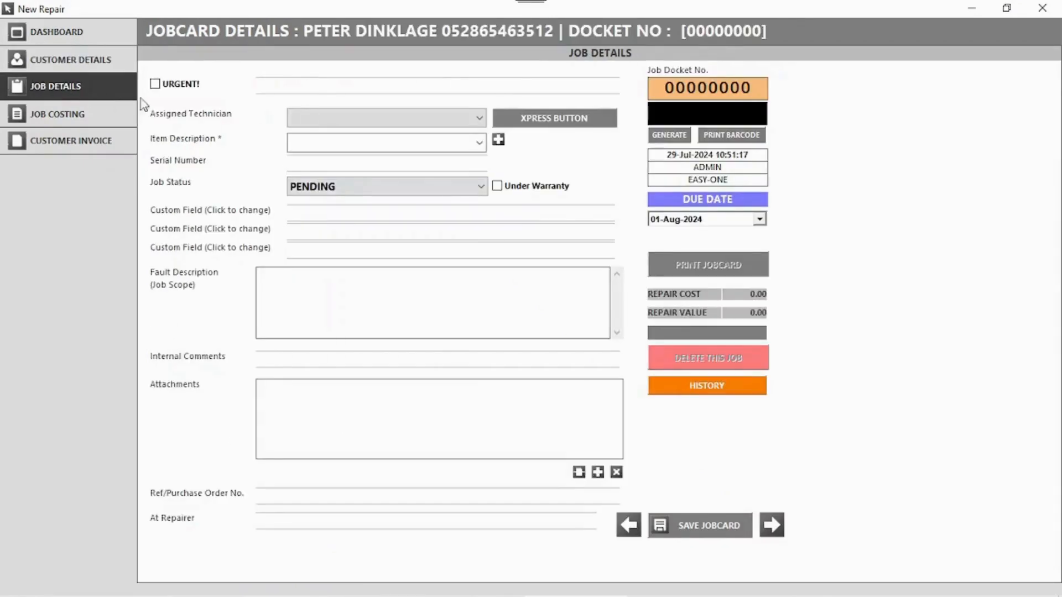
{"action": "left_click", "coordinate": [303, 121]}
{"action": "left_click", "coordinate": [308, 136]}
{"action": "left_click", "coordinate": [315, 142]}
{"action": "left_click", "coordinate": [324, 142]}
{"action": "left_click", "coordinate": [479, 142]}
{"action": "left_click", "coordinate": [398, 241]}
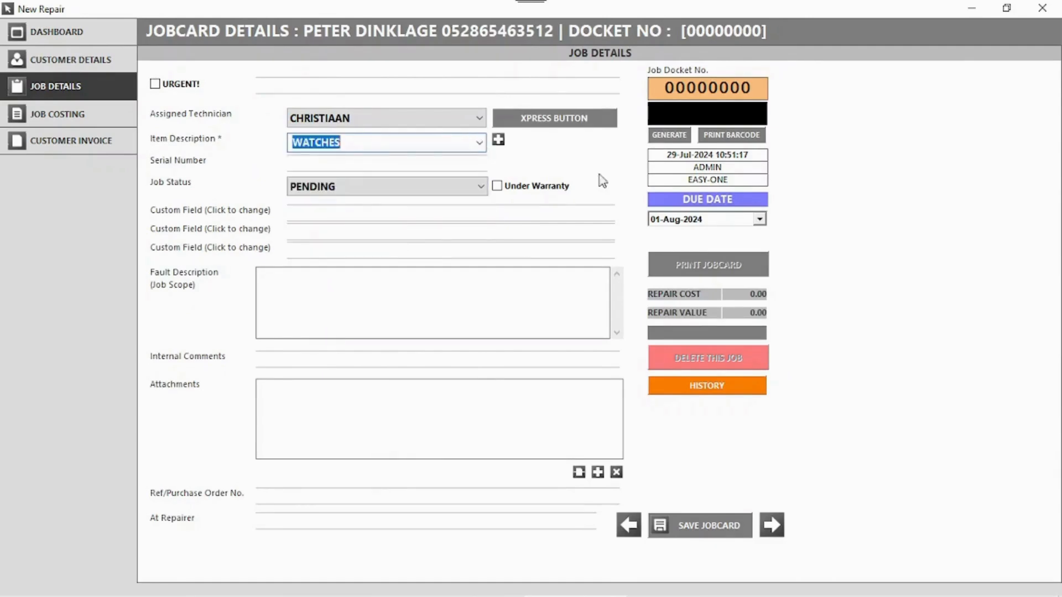
{"action": "left_click", "coordinate": [327, 163]}
{"action": "type", "text": "232143432"}
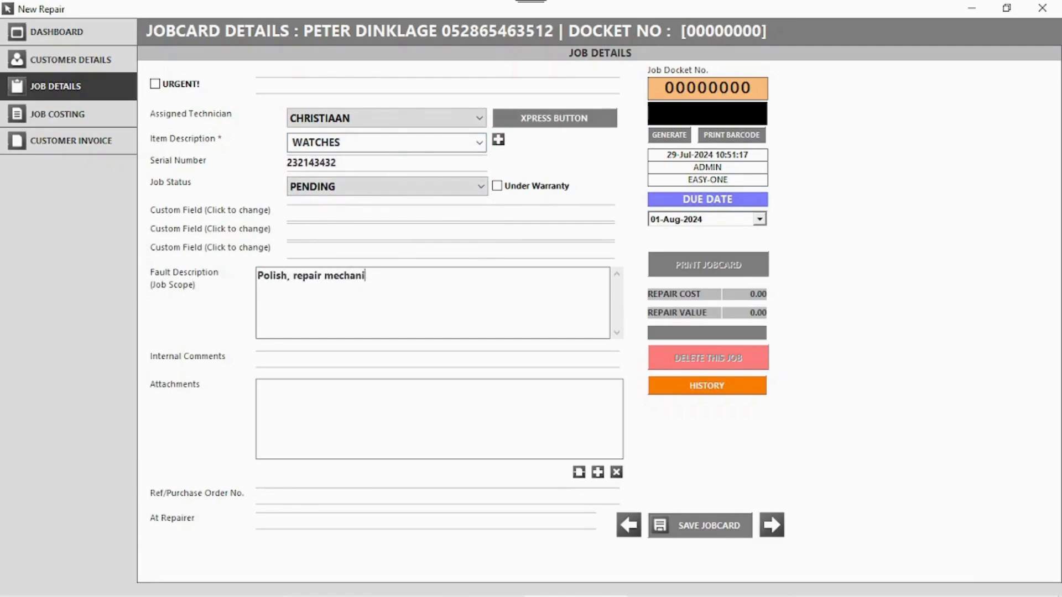
{"action": "left_click", "coordinate": [720, 524]}
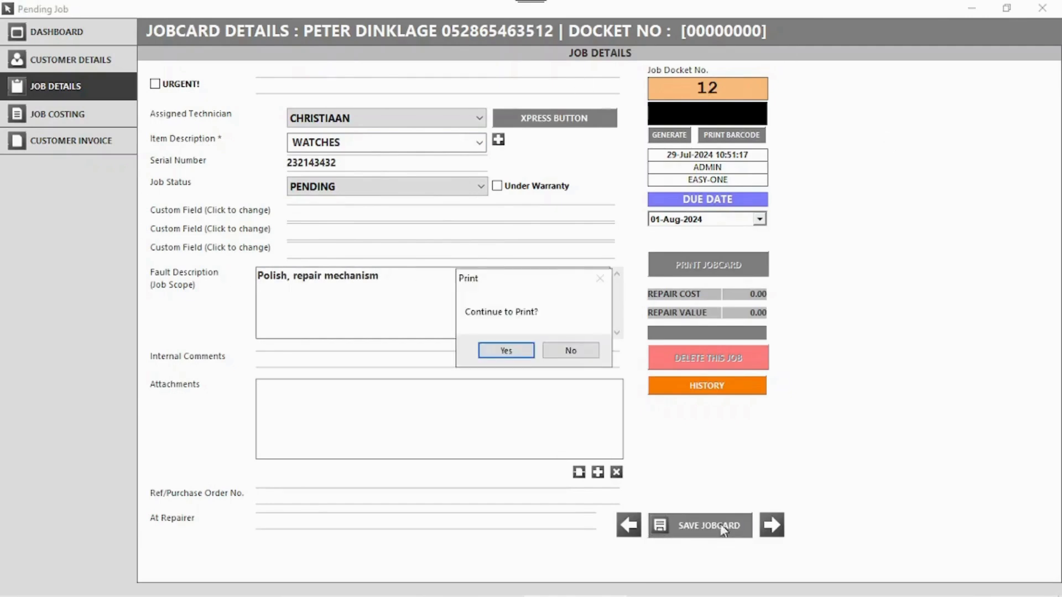
{"action": "left_click", "coordinate": [568, 352]}
- Open docket 12 and add POLISH to its customer invoice
{"action": "double_click", "coordinate": [302, 183]}
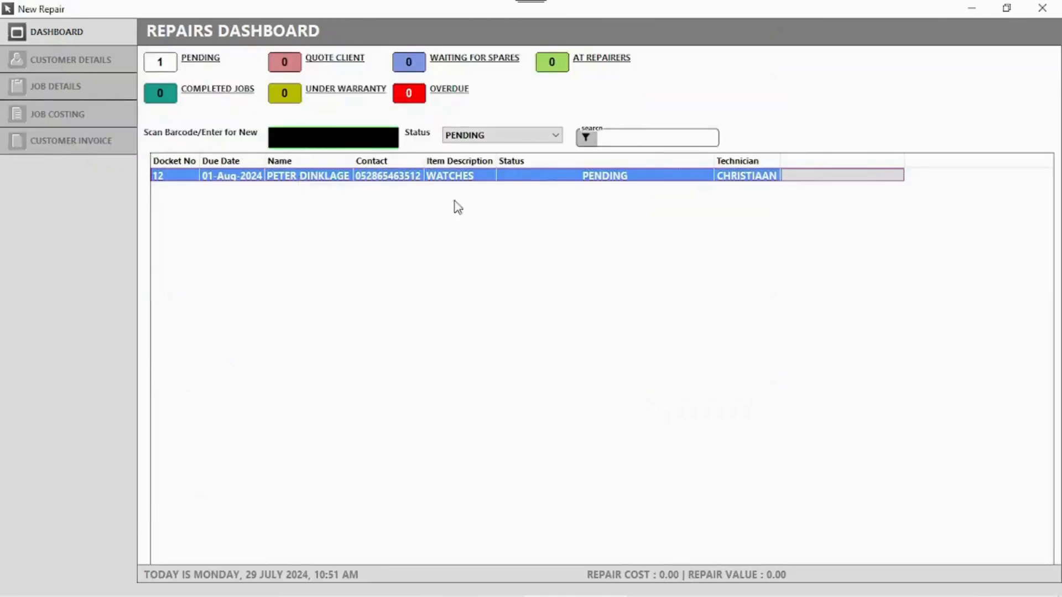
{"action": "left_click", "coordinate": [61, 127]}
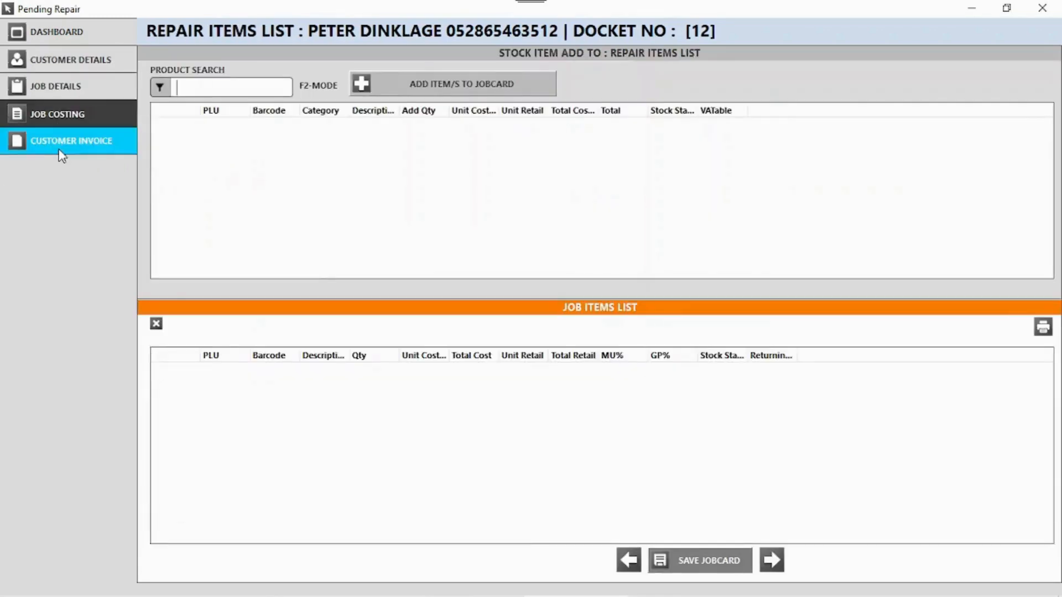
{"action": "left_click", "coordinate": [60, 151]}
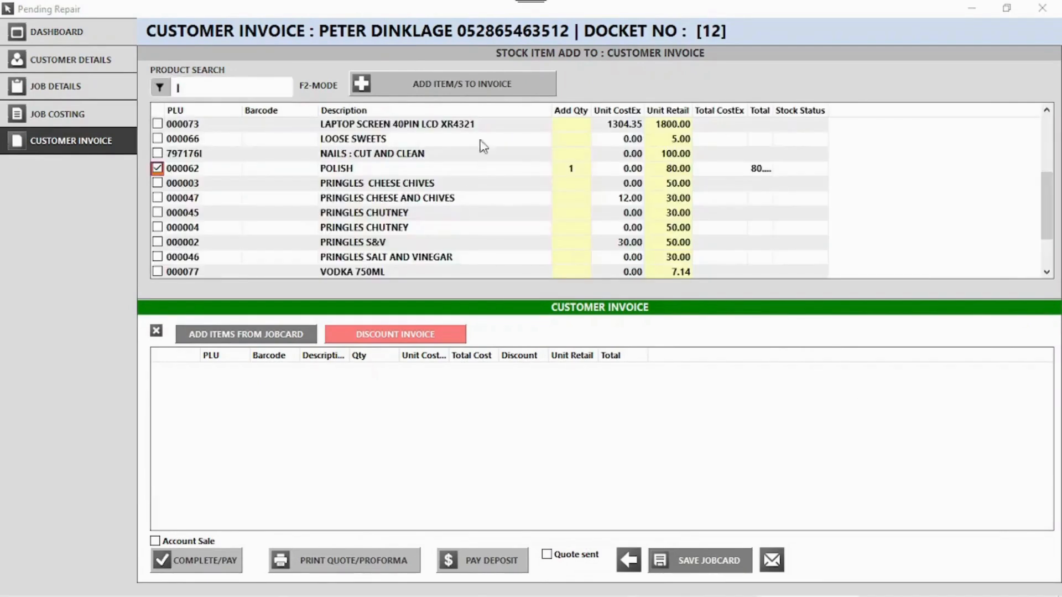
{"action": "left_click", "coordinate": [420, 84]}
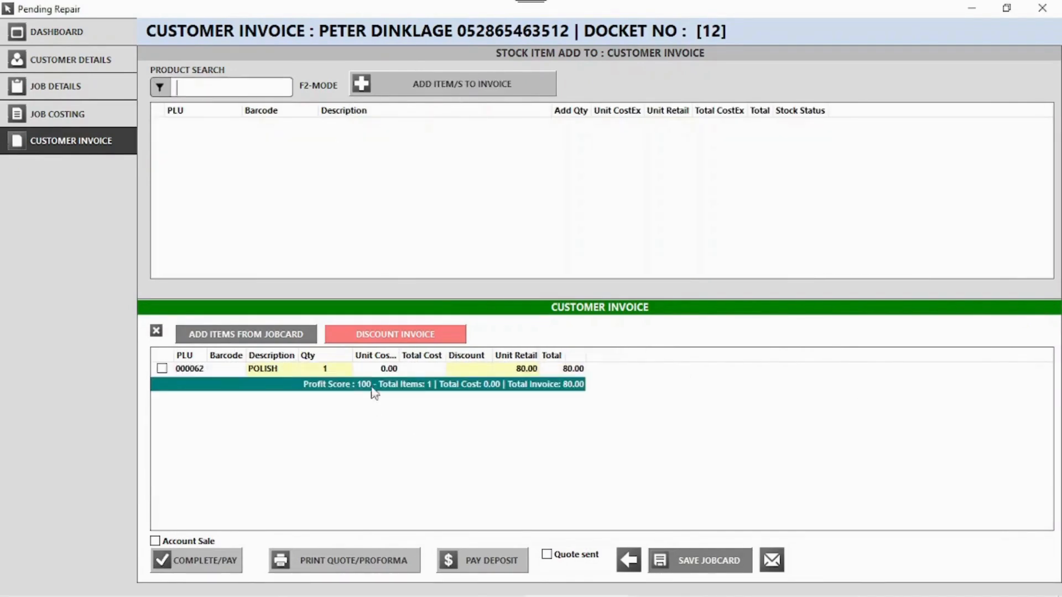
- Complete the repair, pay the 80.00 by card, and close the repairs dashboard
{"action": "left_click", "coordinate": [219, 570]}
{"action": "left_click", "coordinate": [547, 359]}
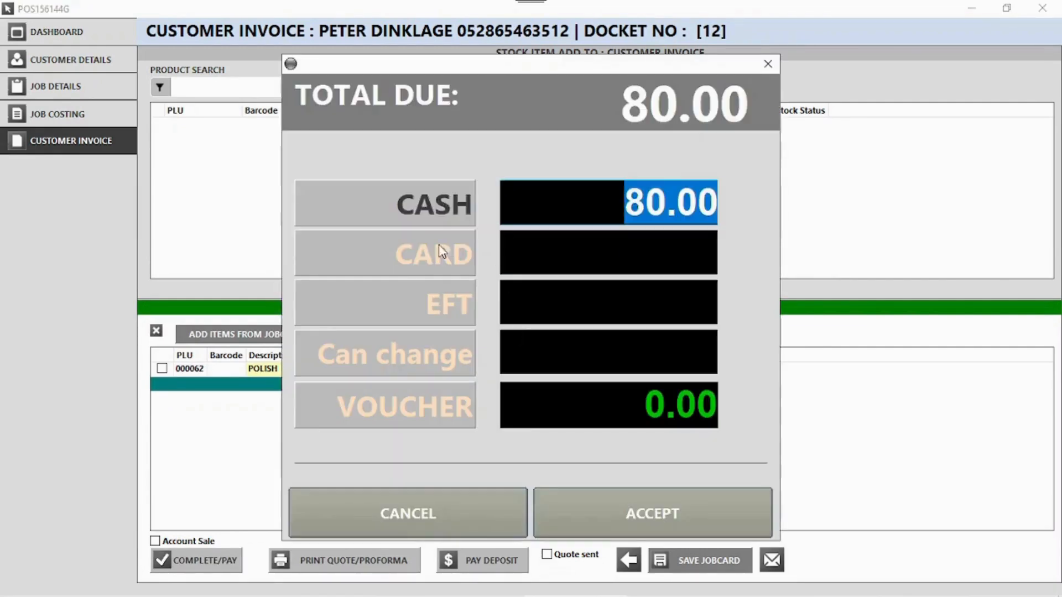
{"action": "left_click", "coordinate": [386, 253]}
{"action": "left_click", "coordinate": [672, 514]}
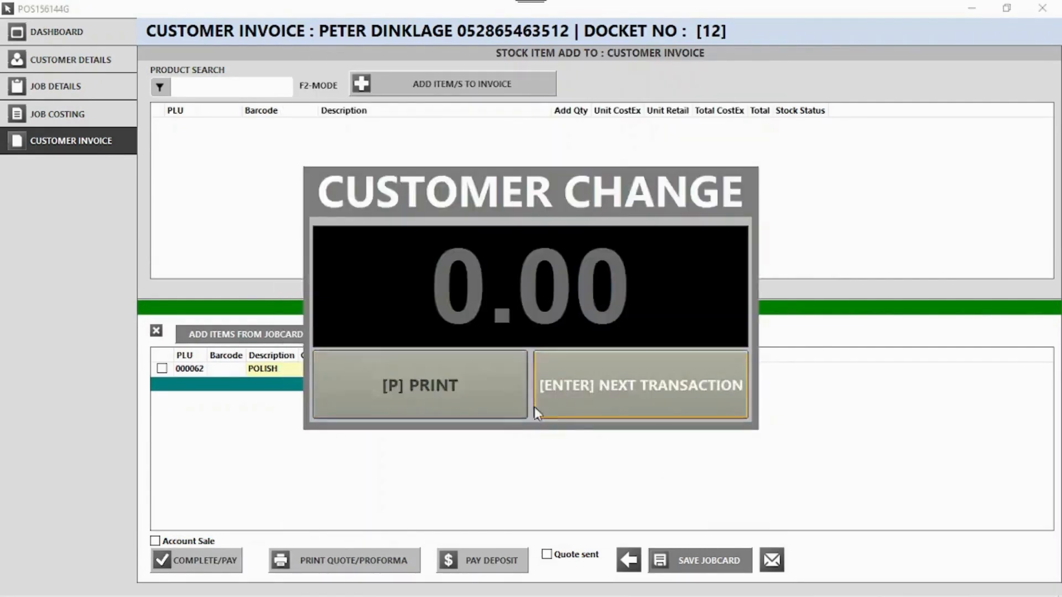
{"action": "left_click", "coordinate": [553, 407]}
{"action": "left_click", "coordinate": [1042, 9]}
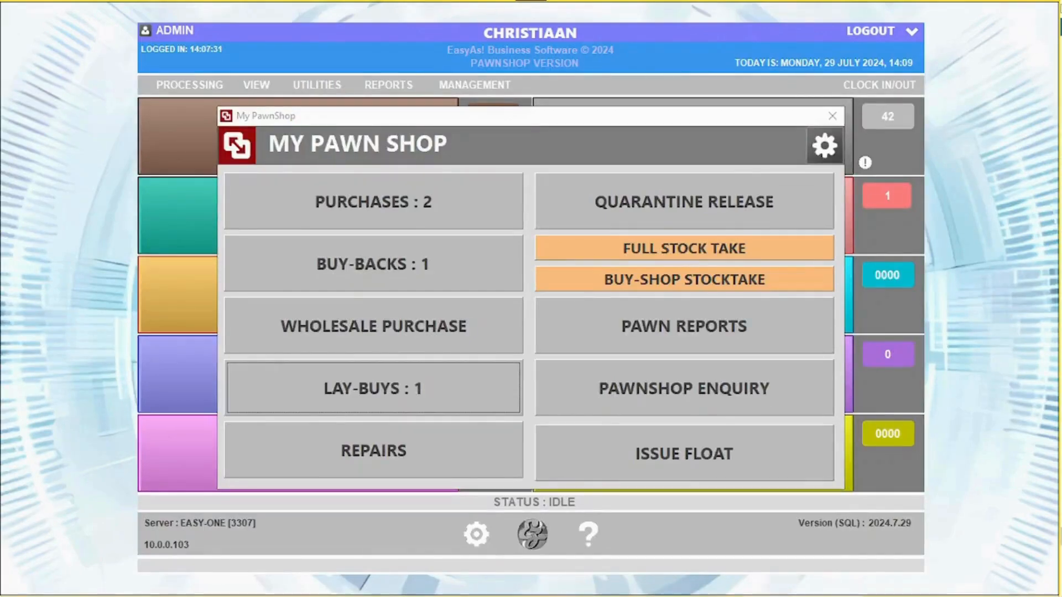
- Open the Buy-Shop stocktake and count P1006, P1008 and B1010 at quantity 1 each
{"action": "left_click", "coordinate": [669, 251]}
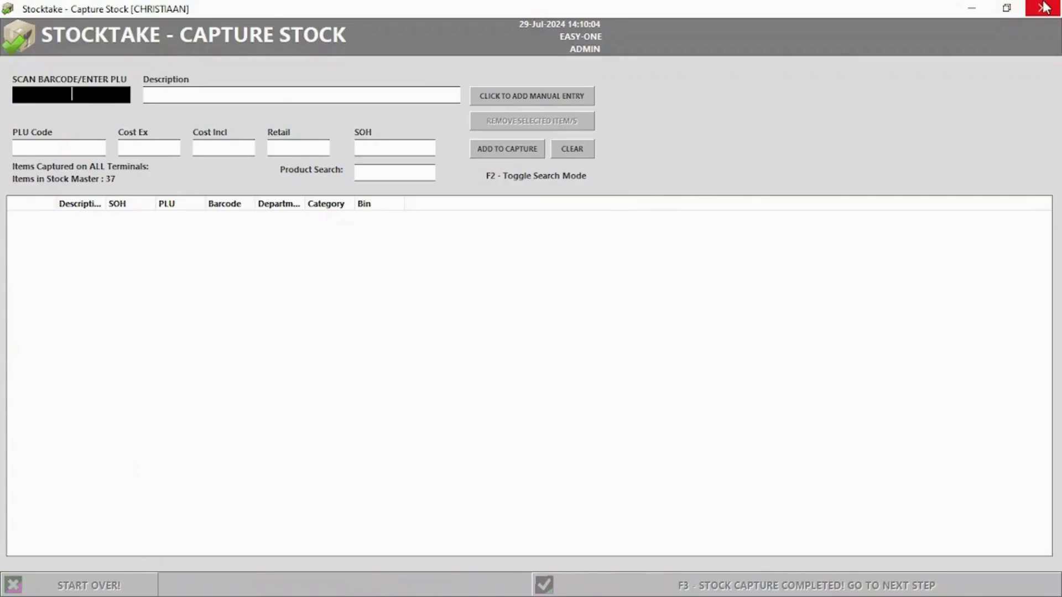
{"action": "left_click", "coordinate": [1045, 8]}
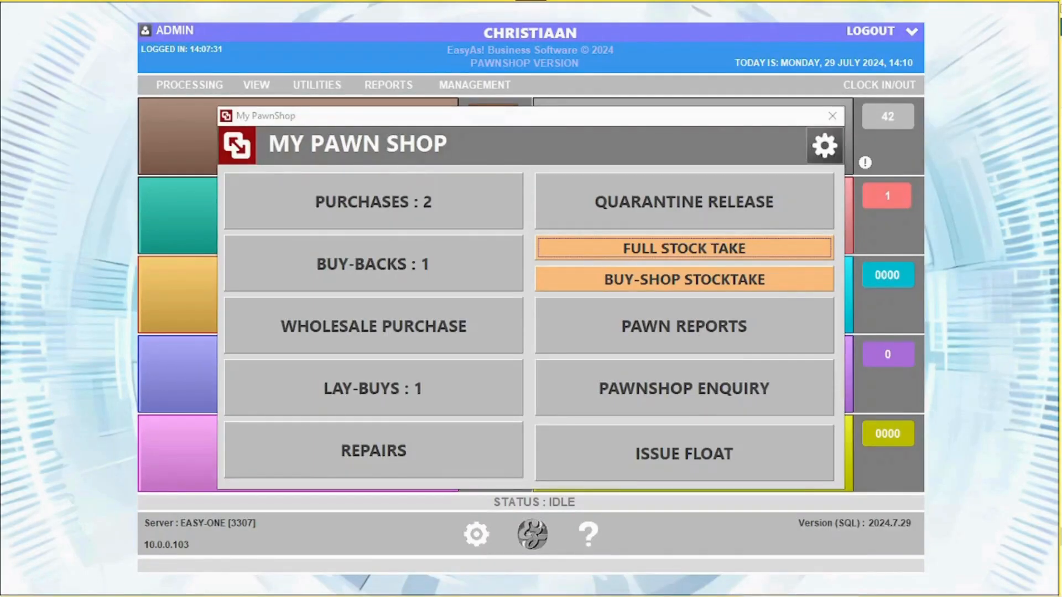
{"action": "left_click", "coordinate": [719, 279]}
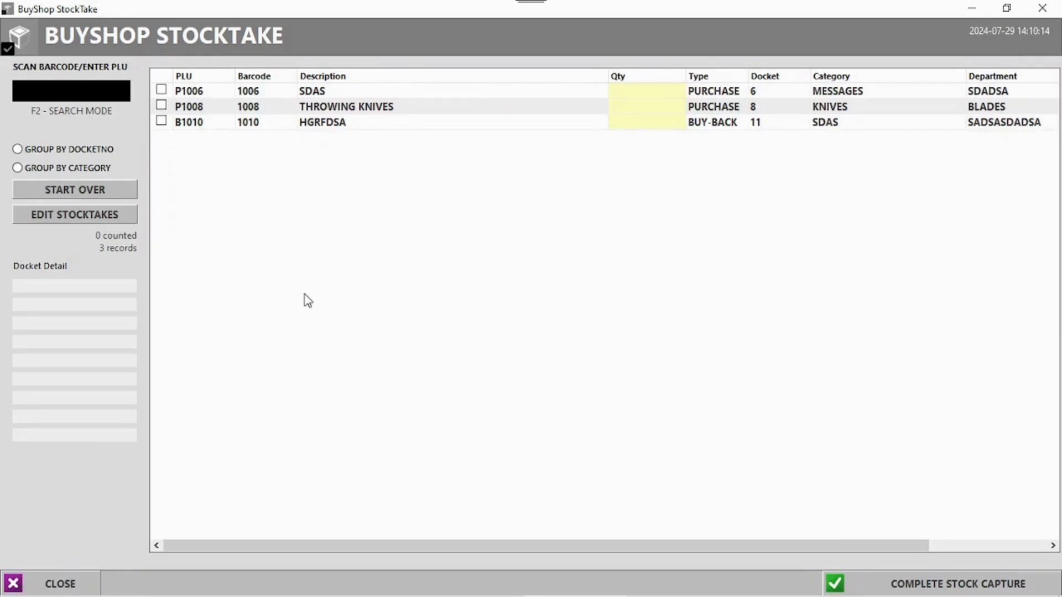
{"action": "left_click", "coordinate": [620, 94]}
{"action": "left_click", "coordinate": [621, 94]}
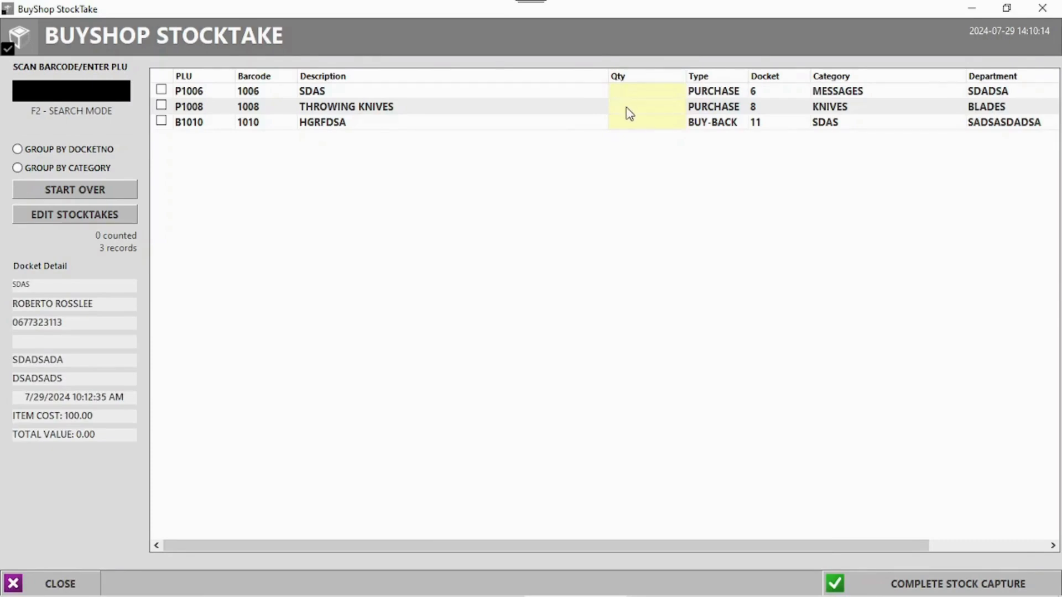
{"action": "type", "text": "1"}
{"action": "key", "text": "Return"}
{"action": "type", "text": "1"}
{"action": "key", "text": "Return"}
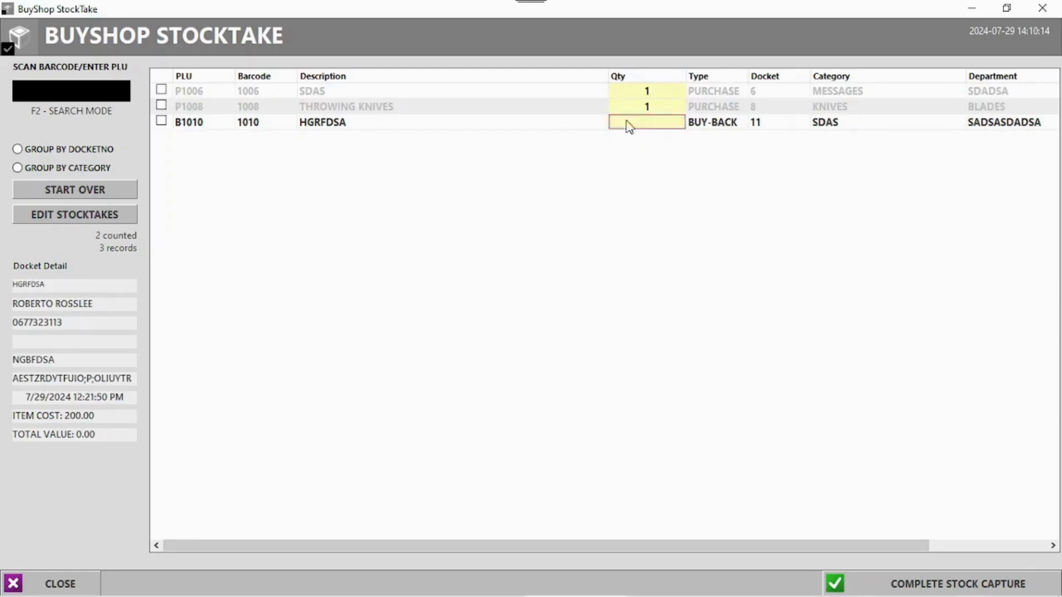
{"action": "type", "text": "1"}
{"action": "key", "text": "Return"}
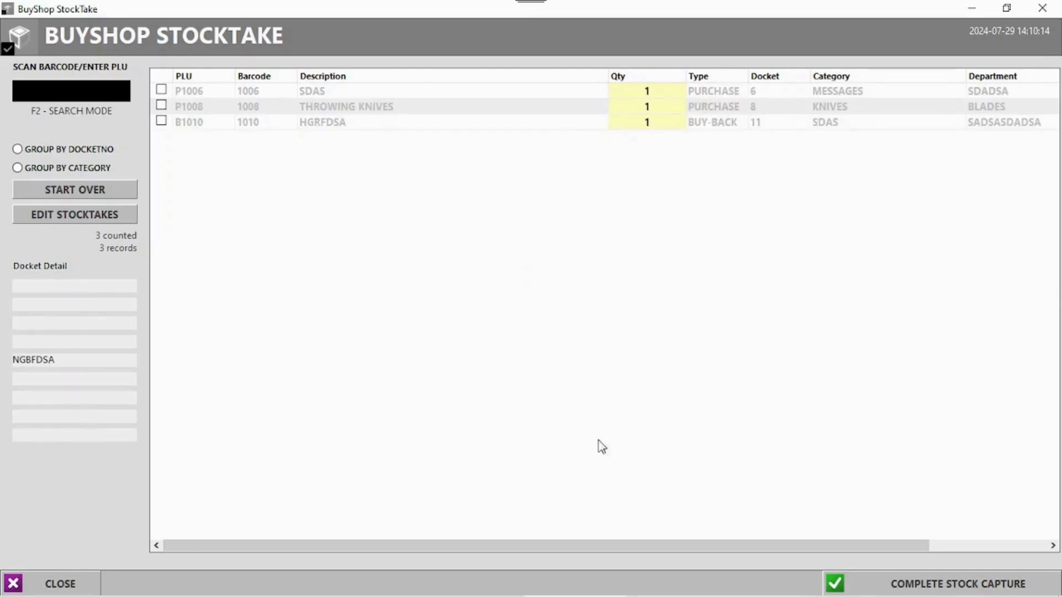
- Complete the stock capture, print variances only, and close the empty variance report
{"action": "left_click", "coordinate": [977, 591]}
{"action": "left_click", "coordinate": [507, 360]}
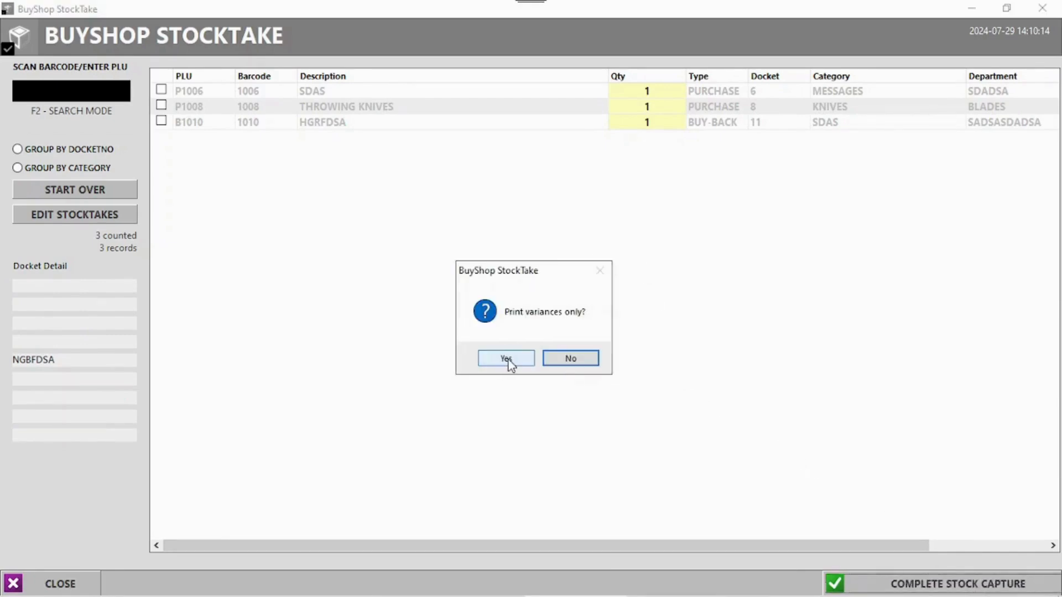
{"action": "left_click", "coordinate": [507, 361]}
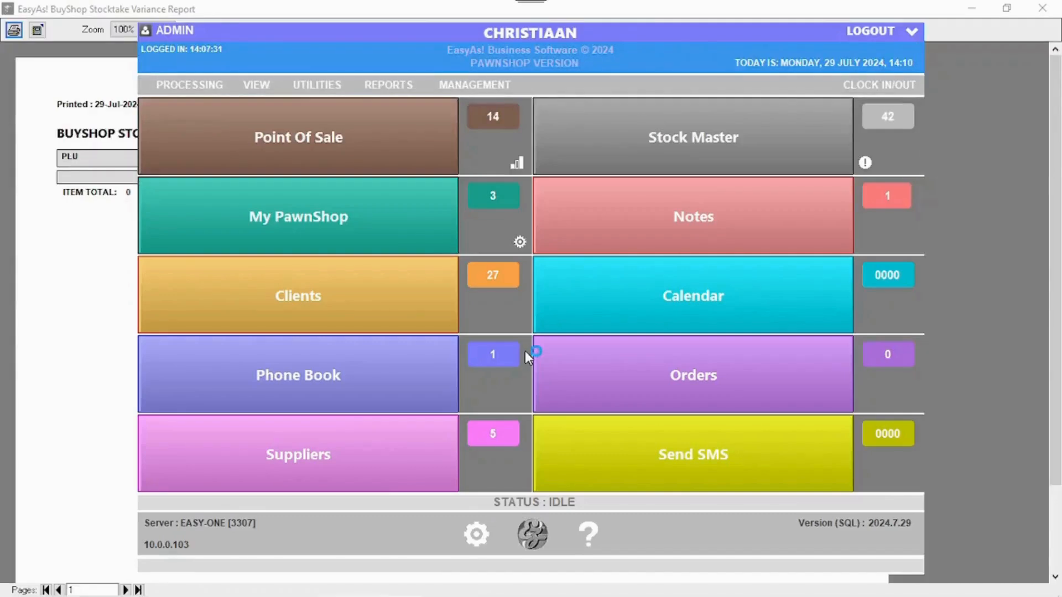
{"action": "left_click", "coordinate": [96, 249]}
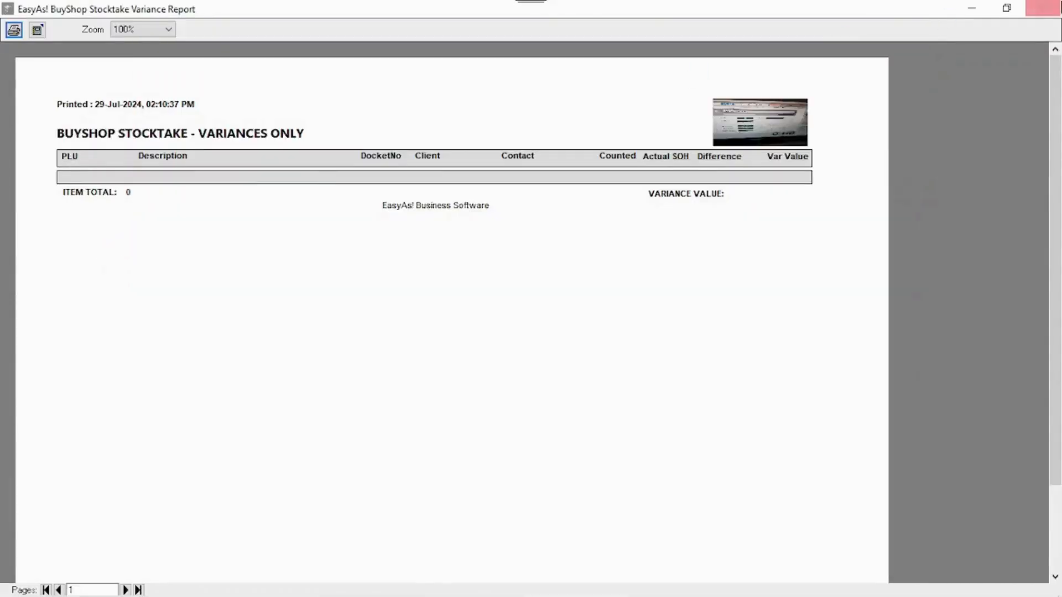
{"action": "left_click", "coordinate": [1051, 11]}
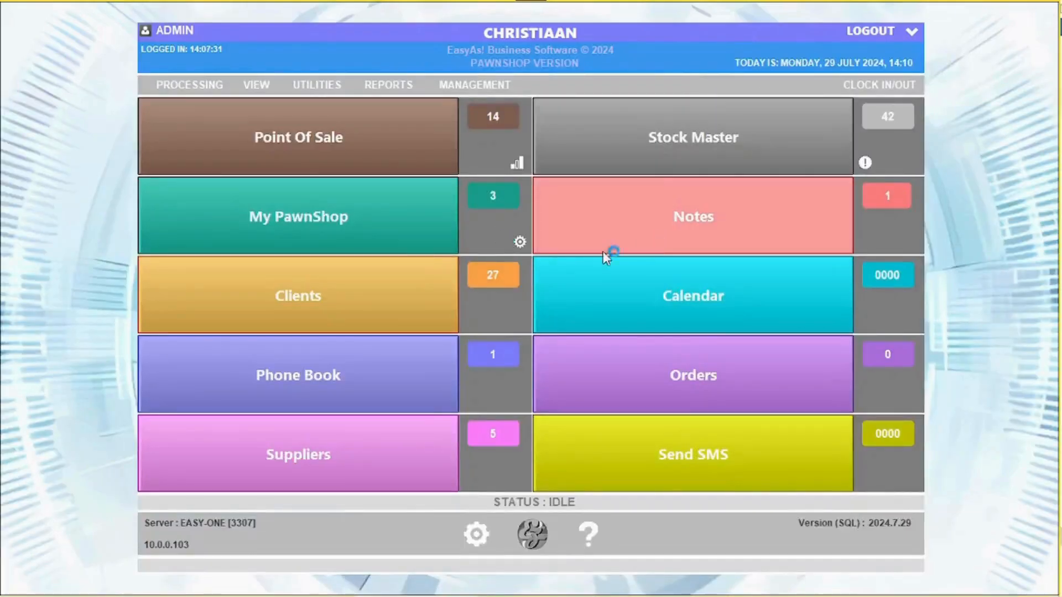
- Open the PawnShop Enquiry from pawn reports and search by the customer's name
{"action": "left_click", "coordinate": [336, 220]}
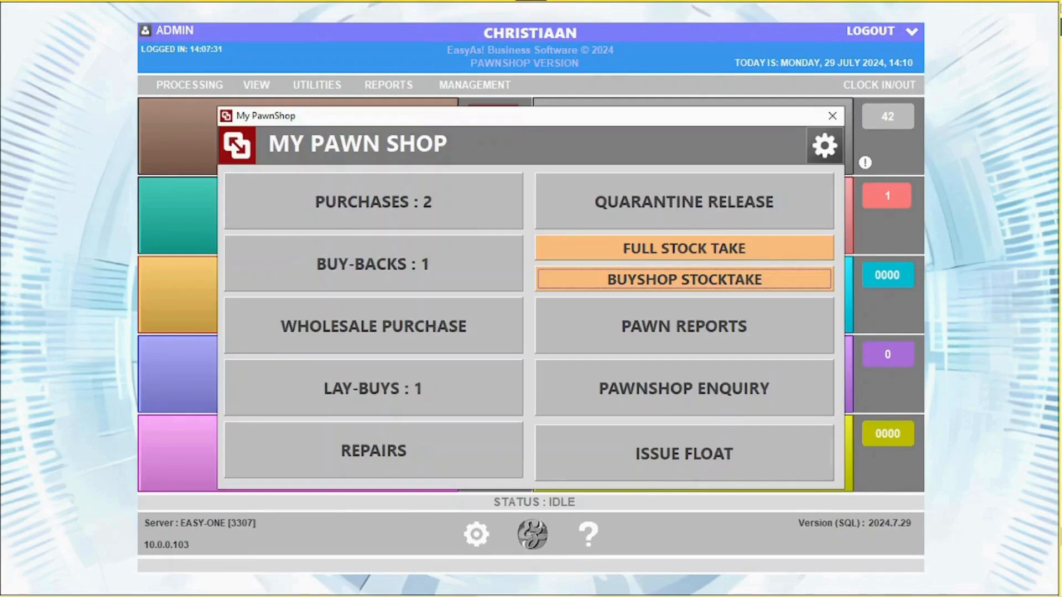
{"action": "left_click", "coordinate": [625, 335]}
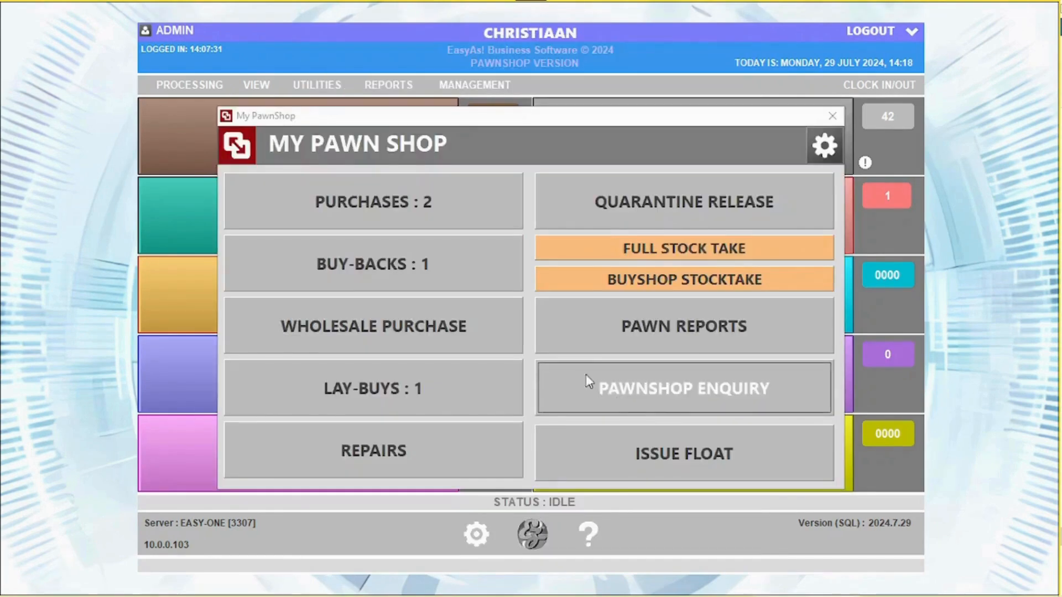
{"action": "left_click", "coordinate": [643, 380]}
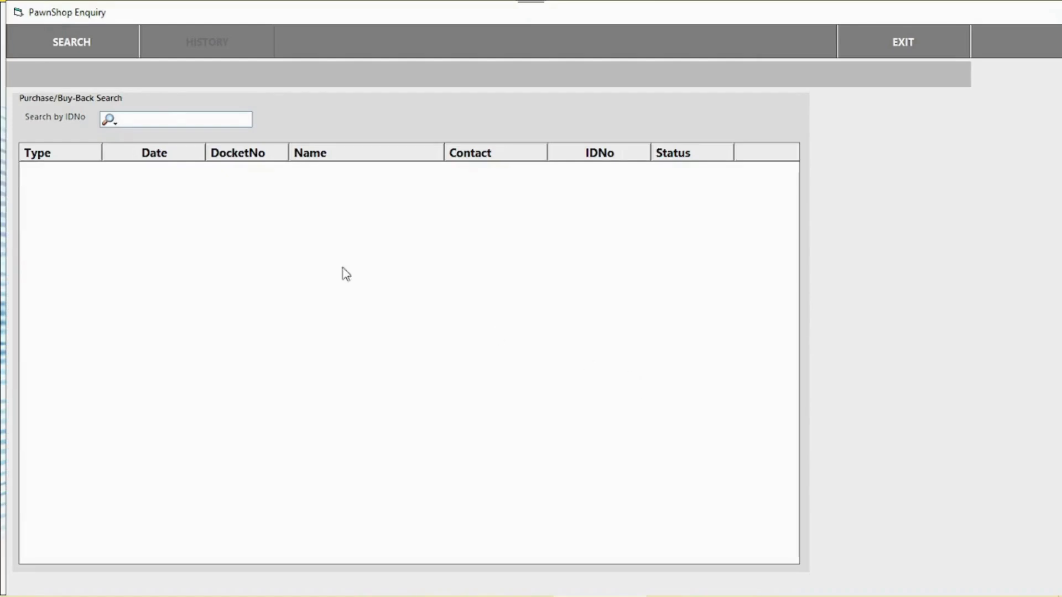
{"action": "left_click", "coordinate": [109, 120]}
{"action": "left_click", "coordinate": [129, 121]}
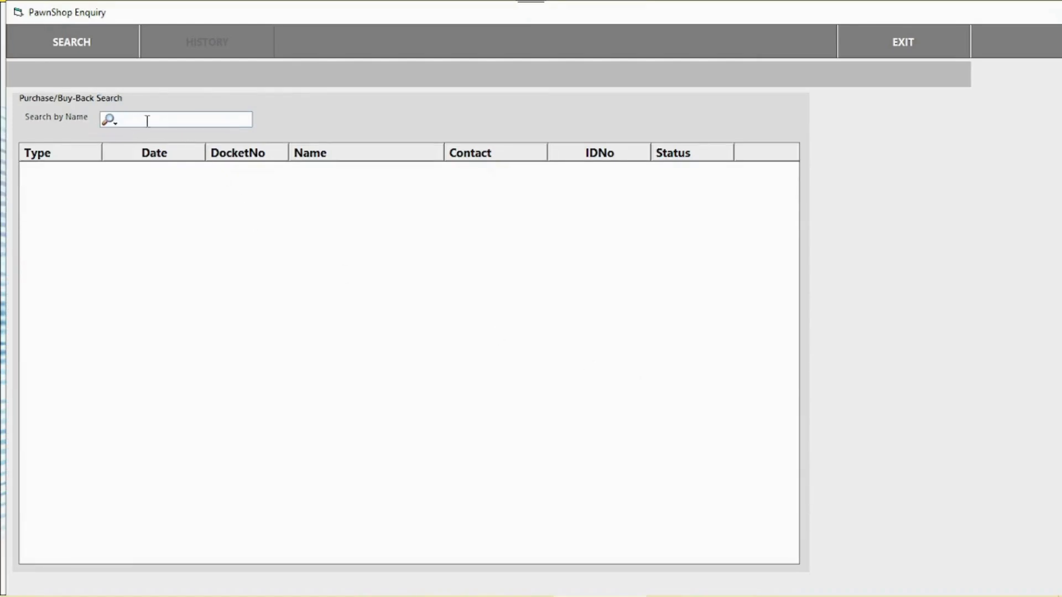
{"action": "type", "text": "ro"}
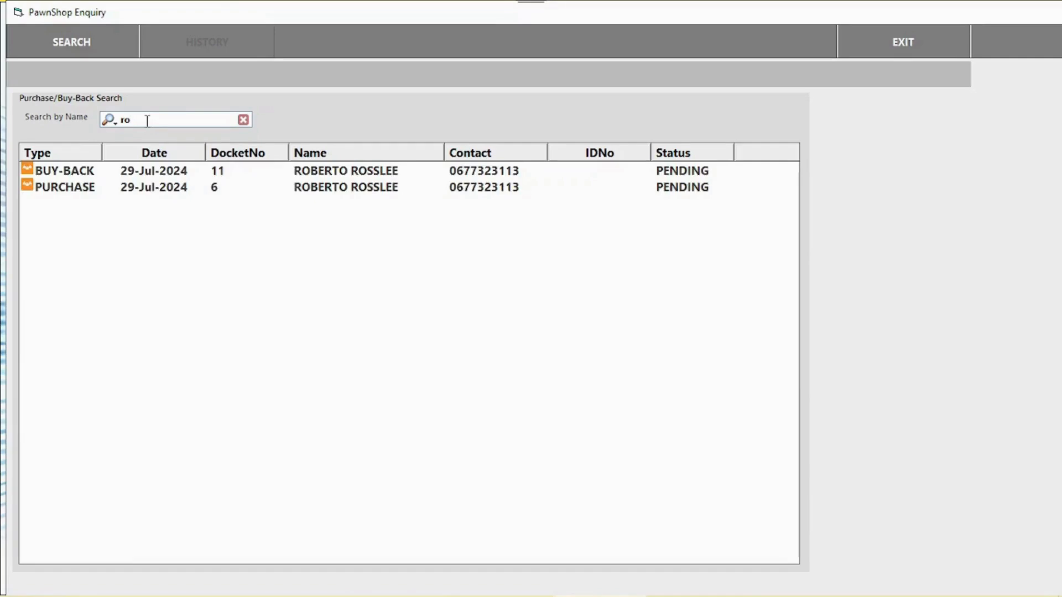
{"action": "key", "text": "BackSpace"}
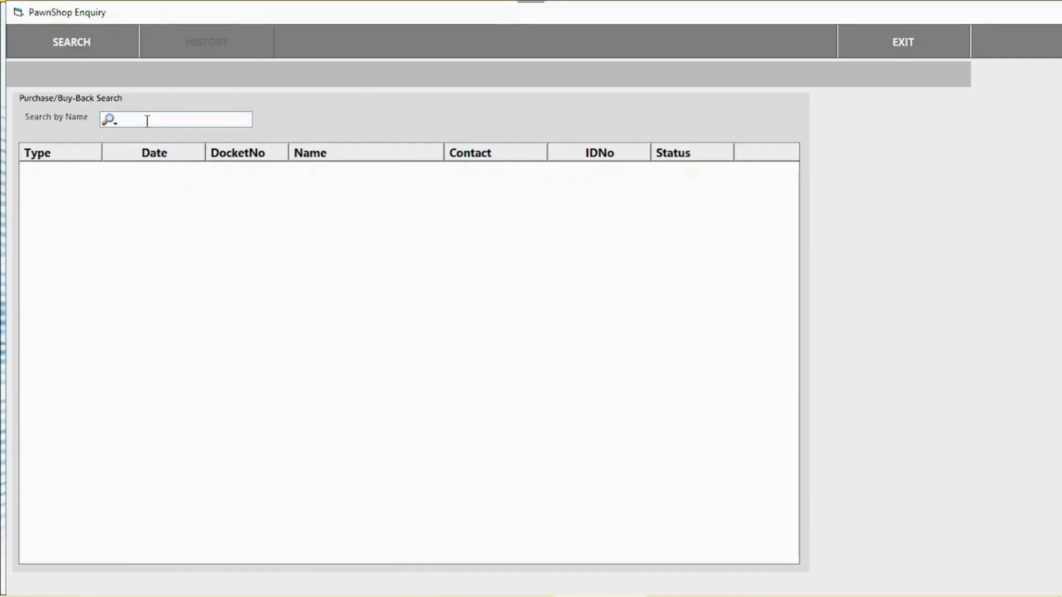
{"action": "type", "text": "Pete"}
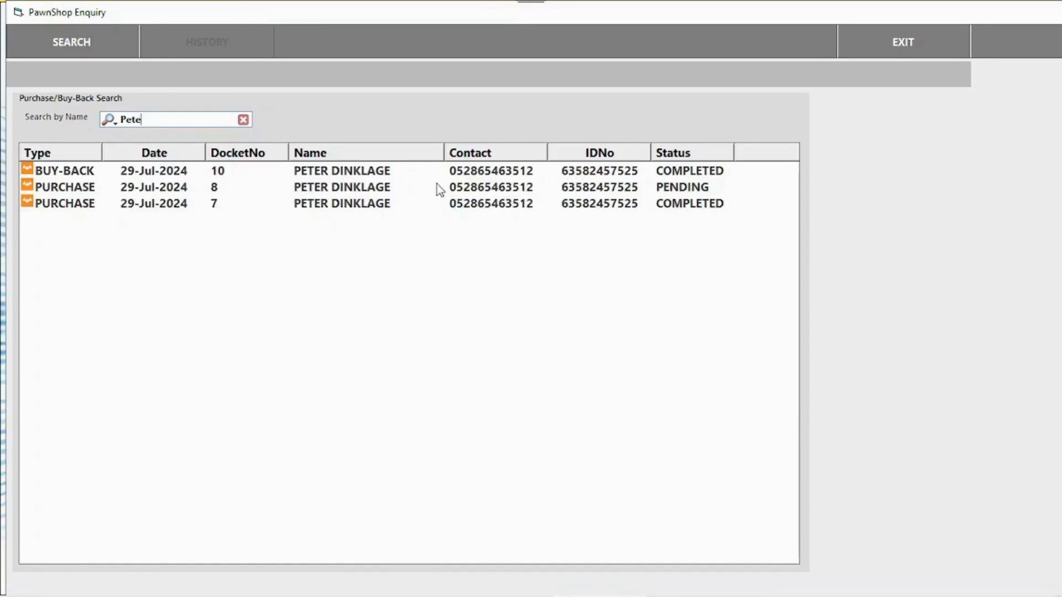
- View purchase docket 8's details and transaction history, then exit the enquiry
{"action": "left_click", "coordinate": [373, 189]}
{"action": "double_click", "coordinate": [372, 190]}
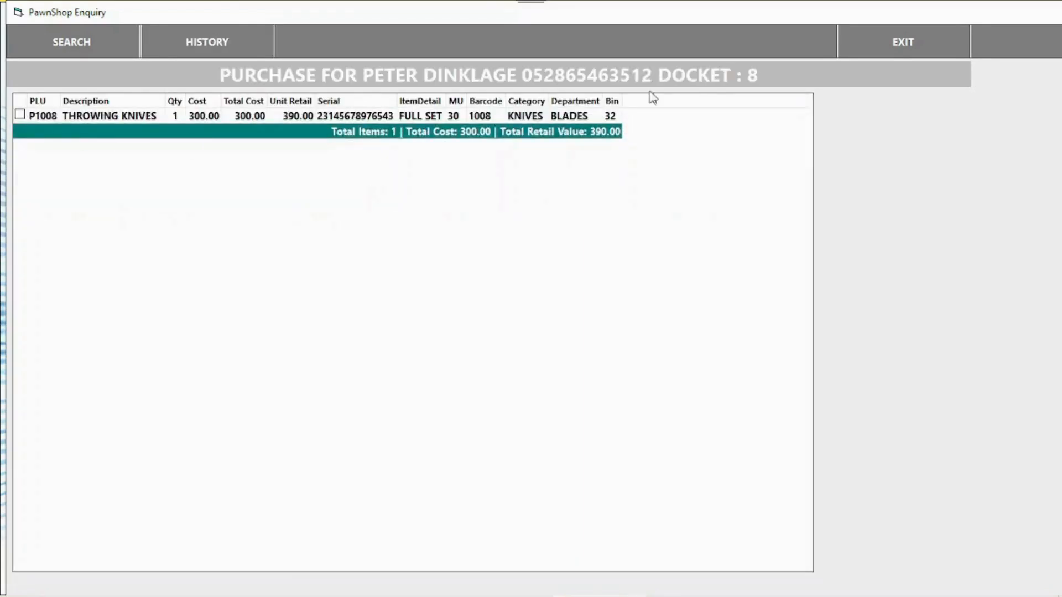
{"action": "left_click", "coordinate": [199, 55]}
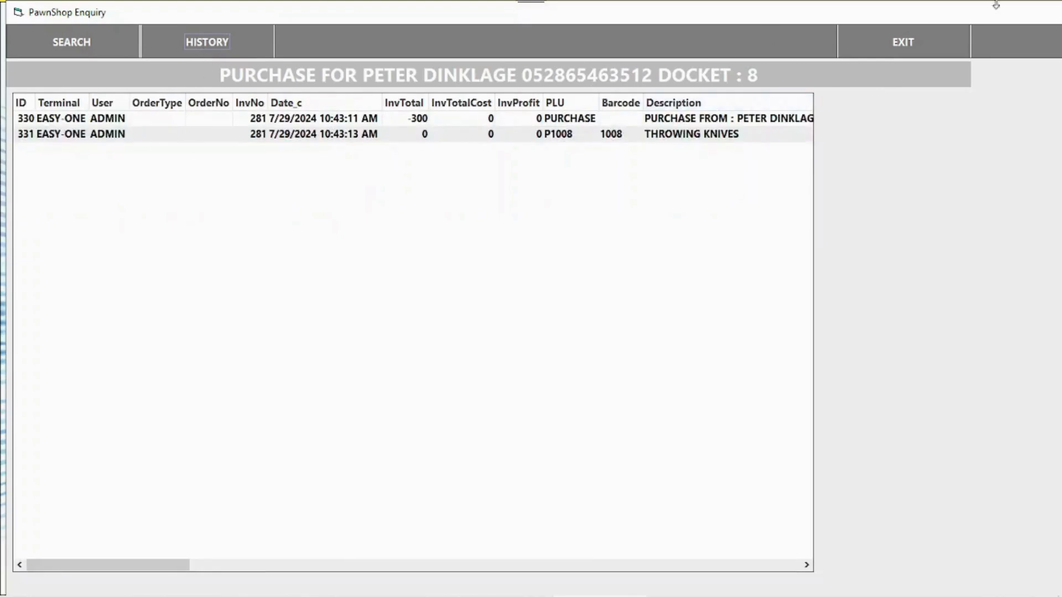
{"action": "left_click", "coordinate": [914, 52]}
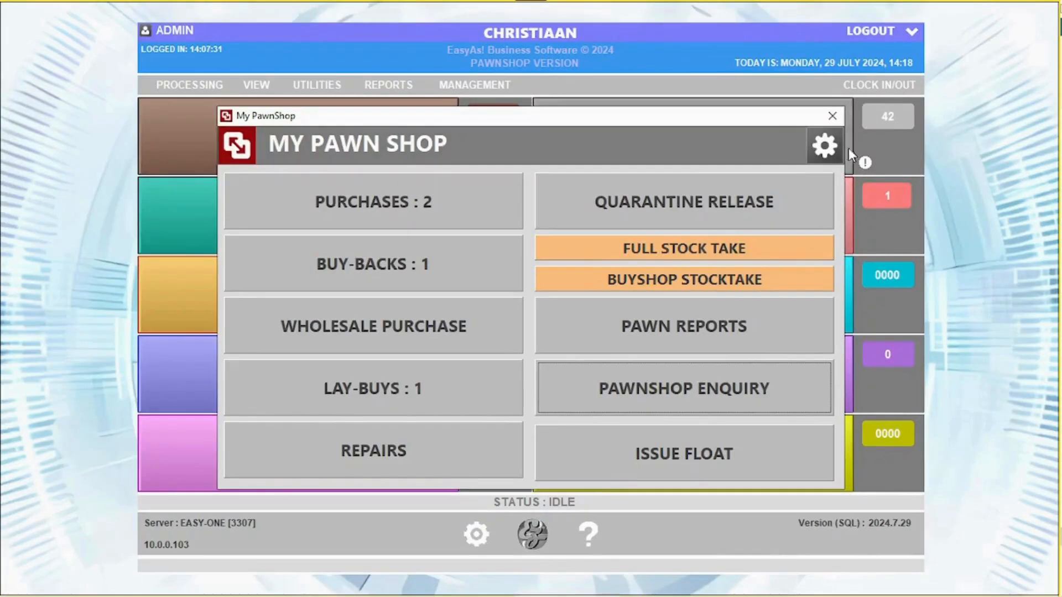
- Open Issue Float and select terminal EASY-ONE
{"action": "left_click", "coordinate": [707, 454]}
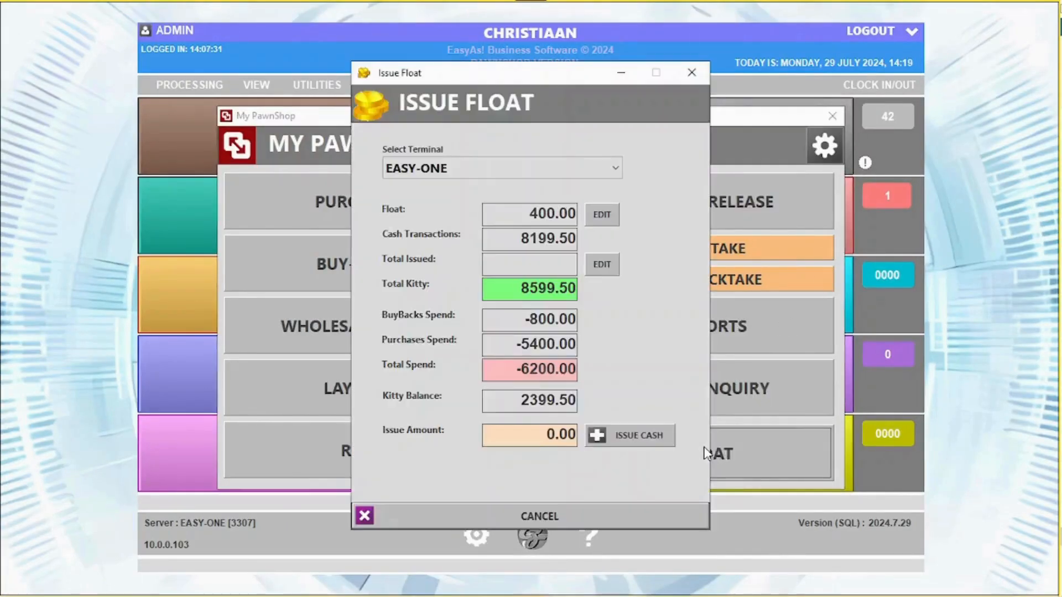
{"action": "left_click", "coordinate": [524, 171]}
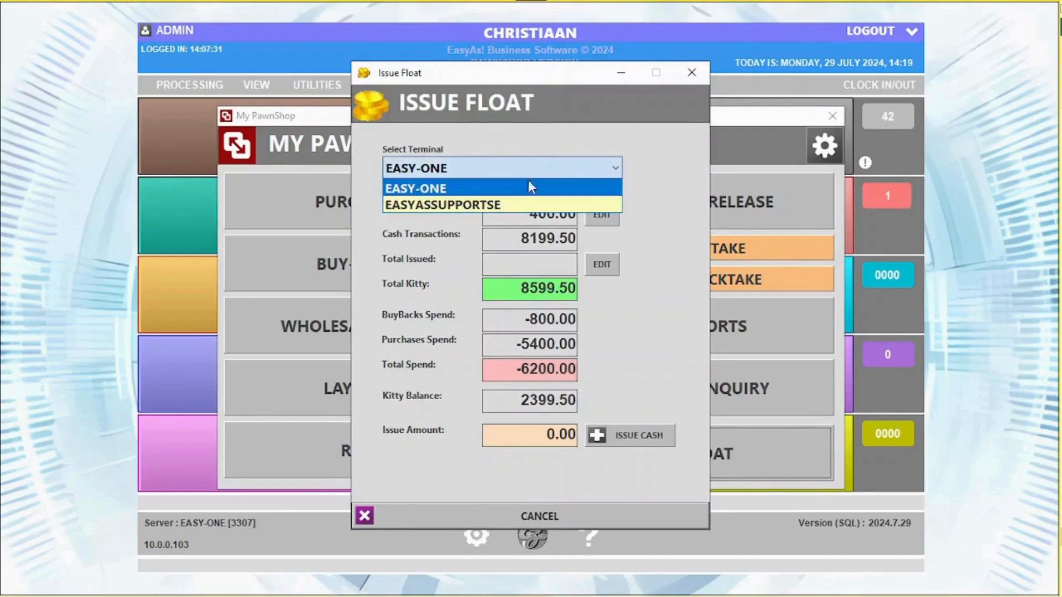
{"action": "left_click", "coordinate": [429, 205]}
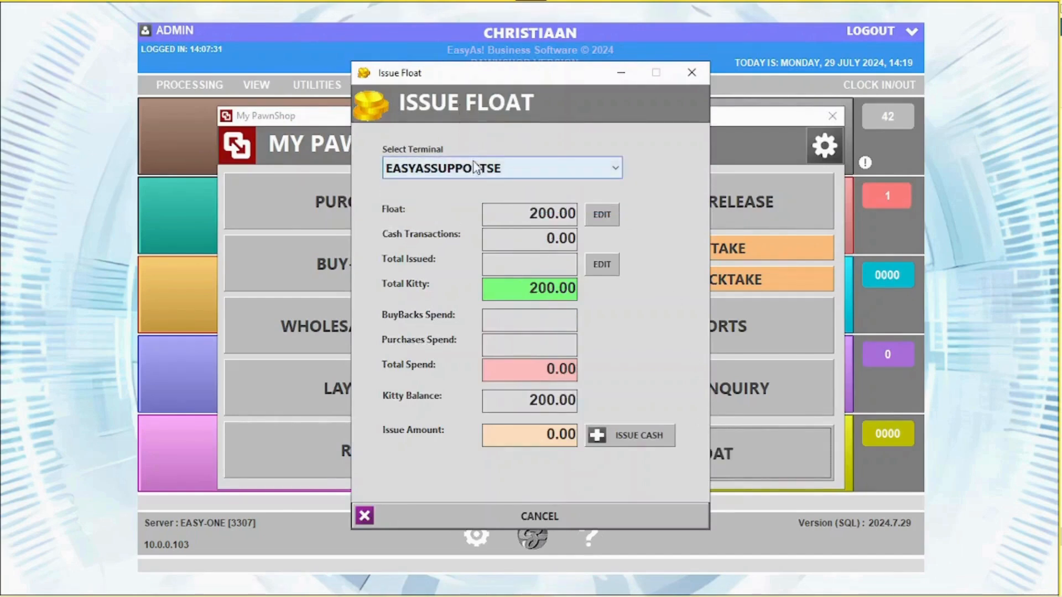
{"action": "left_click", "coordinate": [454, 168]}
{"action": "left_click", "coordinate": [466, 184]}
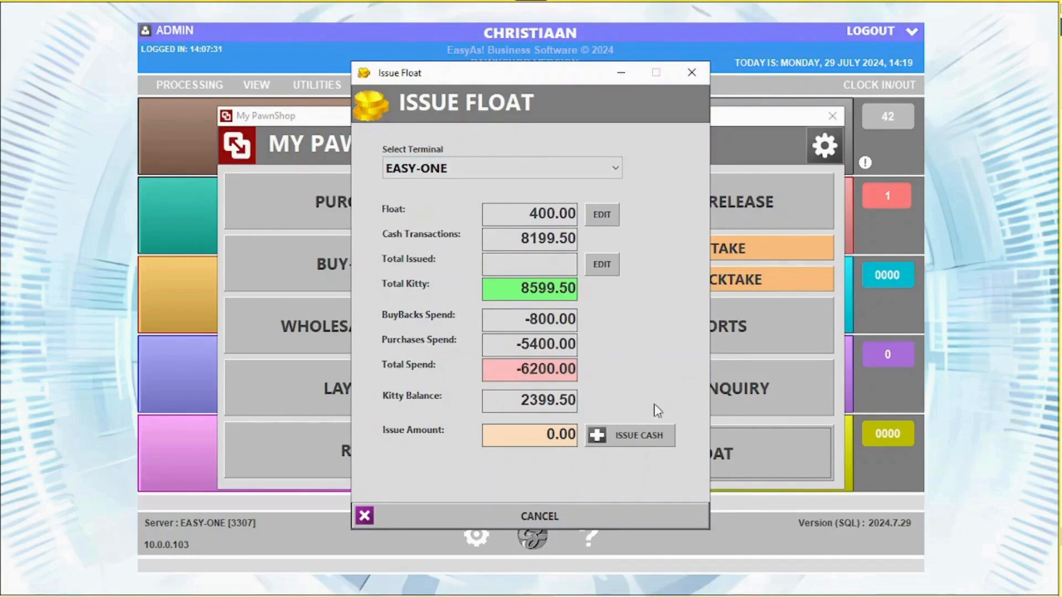
- Issue a 600.00 float authorised with the admin password, then close the float window
{"action": "left_click", "coordinate": [641, 443]}
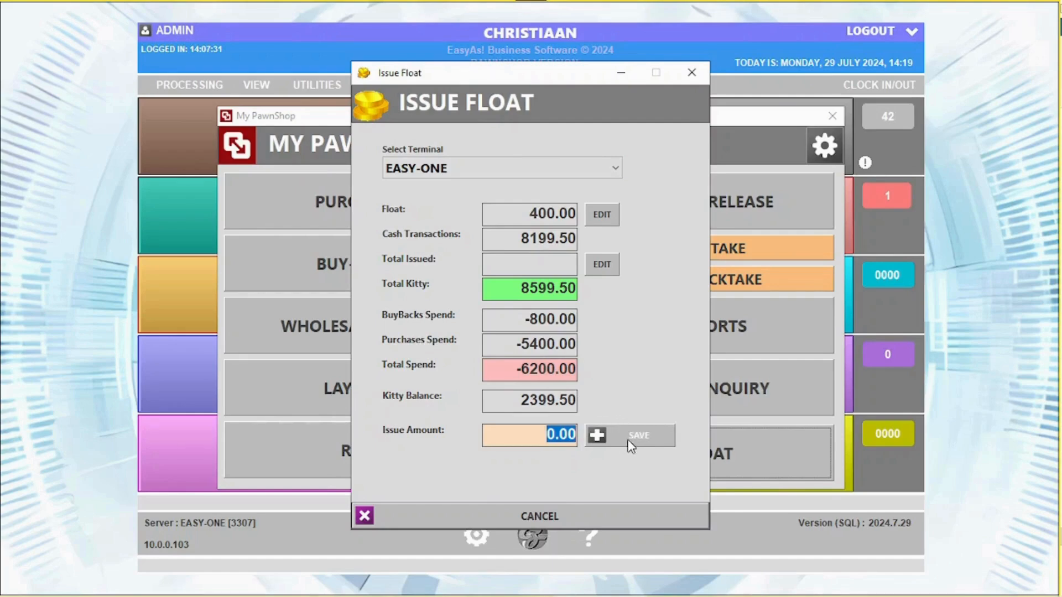
{"action": "type", "text": "600"}
{"action": "left_click", "coordinate": [631, 446]}
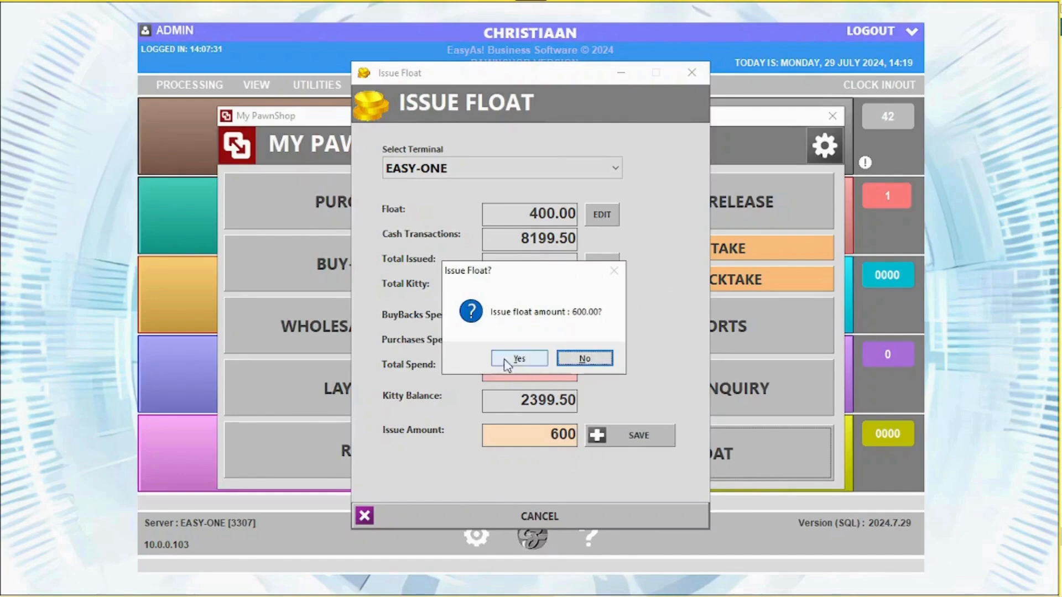
{"action": "left_click", "coordinate": [518, 359]}
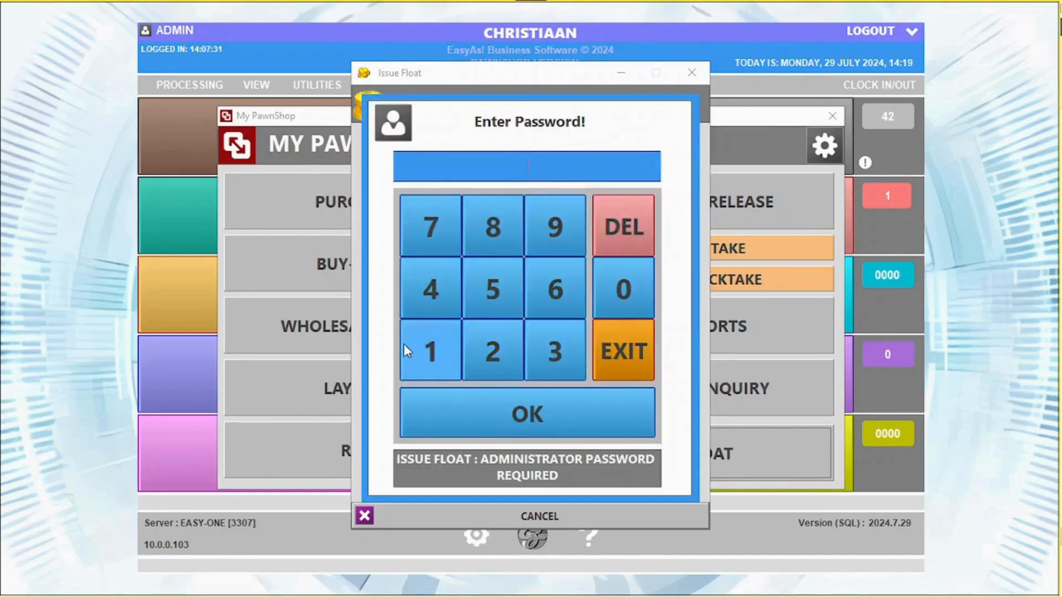
{"action": "left_click", "coordinate": [404, 344]}
{"action": "left_click", "coordinate": [534, 340]}
{"action": "left_click", "coordinate": [528, 406]}
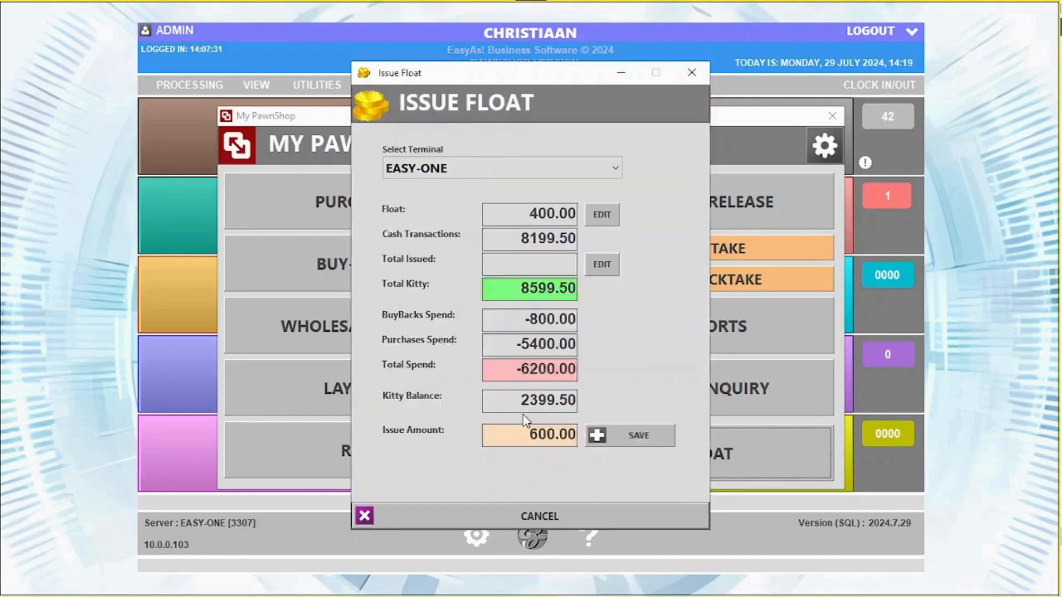
{"action": "left_click", "coordinate": [586, 359]}
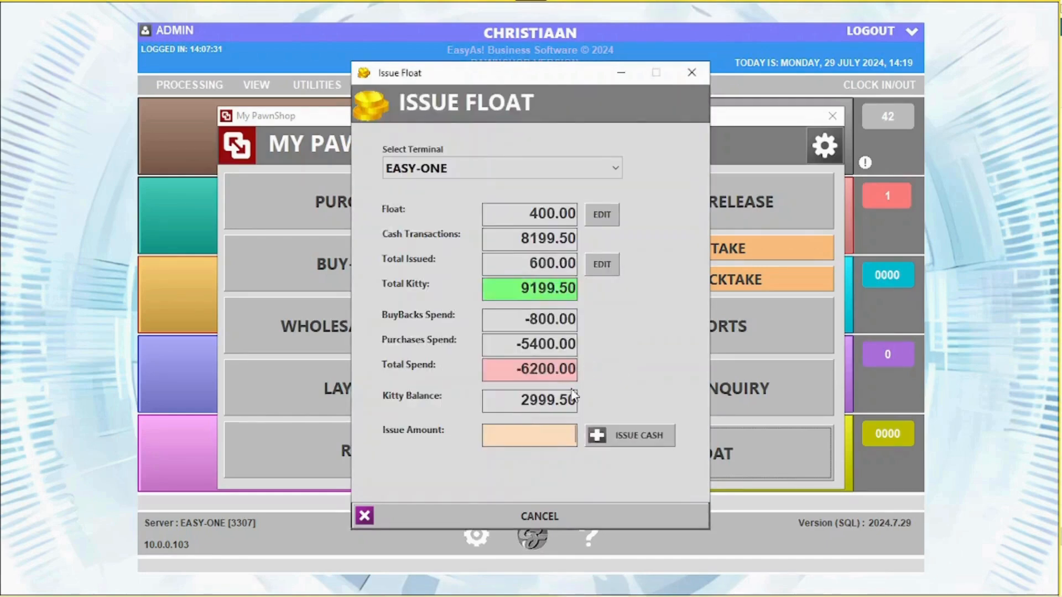
{"action": "left_click", "coordinate": [556, 515]}
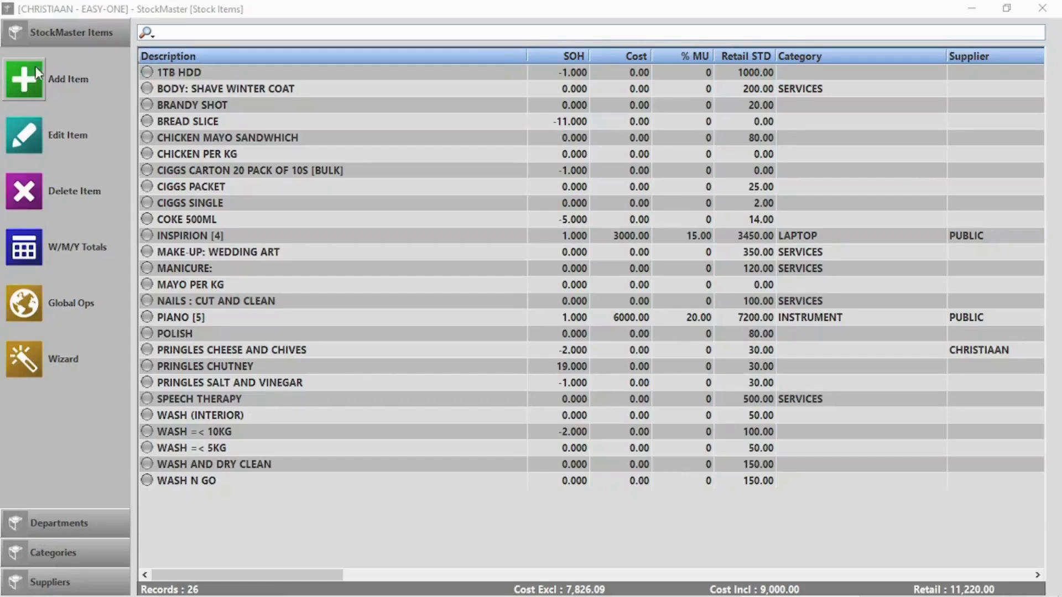
- Start a new barcoded item 'Coke 1l' under Cold drinks from Coco Cola, and set its department
{"action": "left_click", "coordinate": [25, 78]}
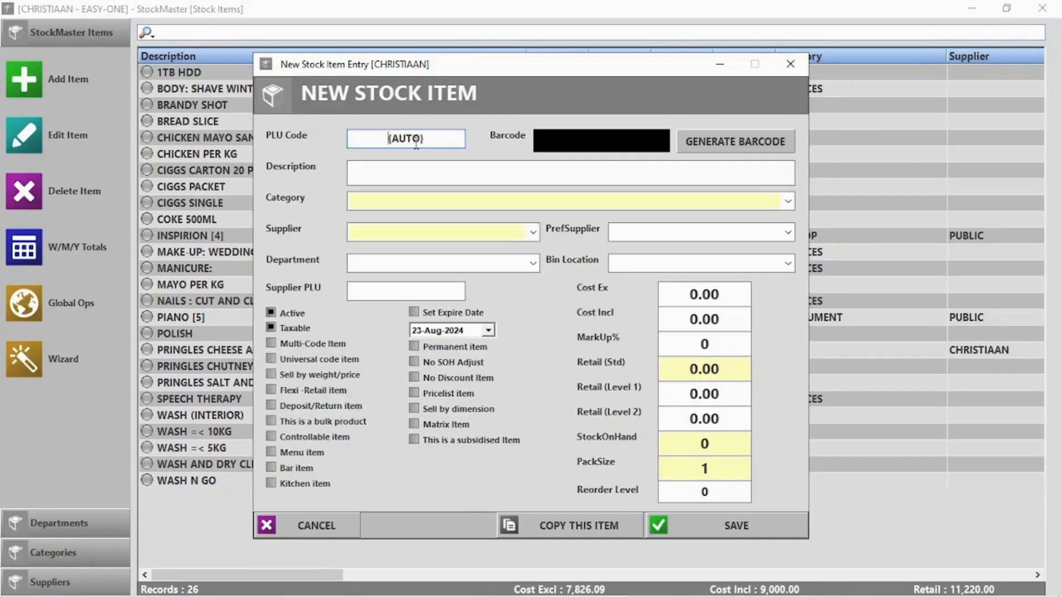
{"action": "left_click", "coordinate": [710, 145]}
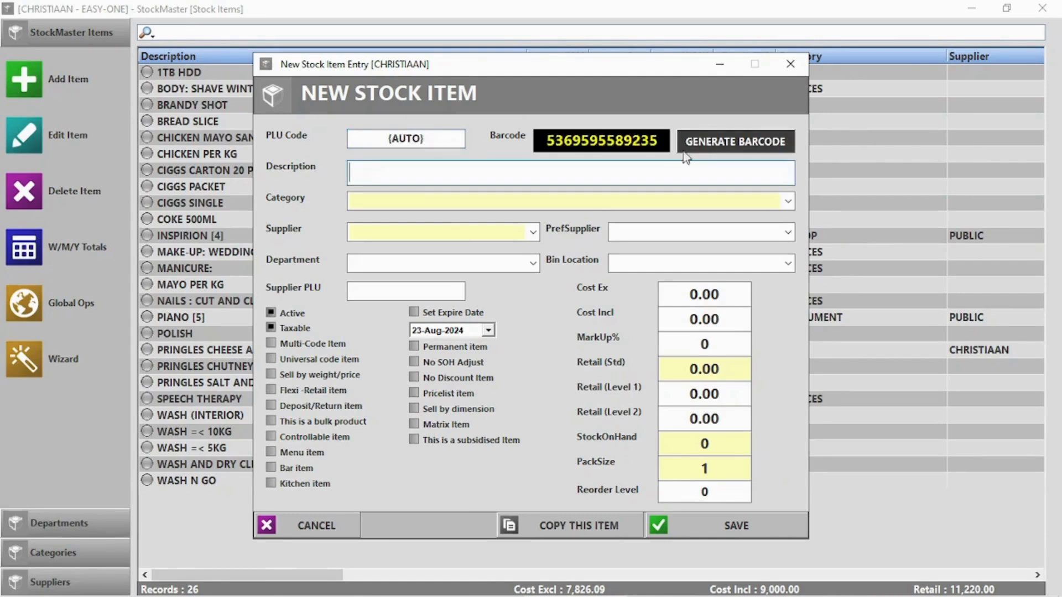
{"action": "type", "text": "Coke 1l"}
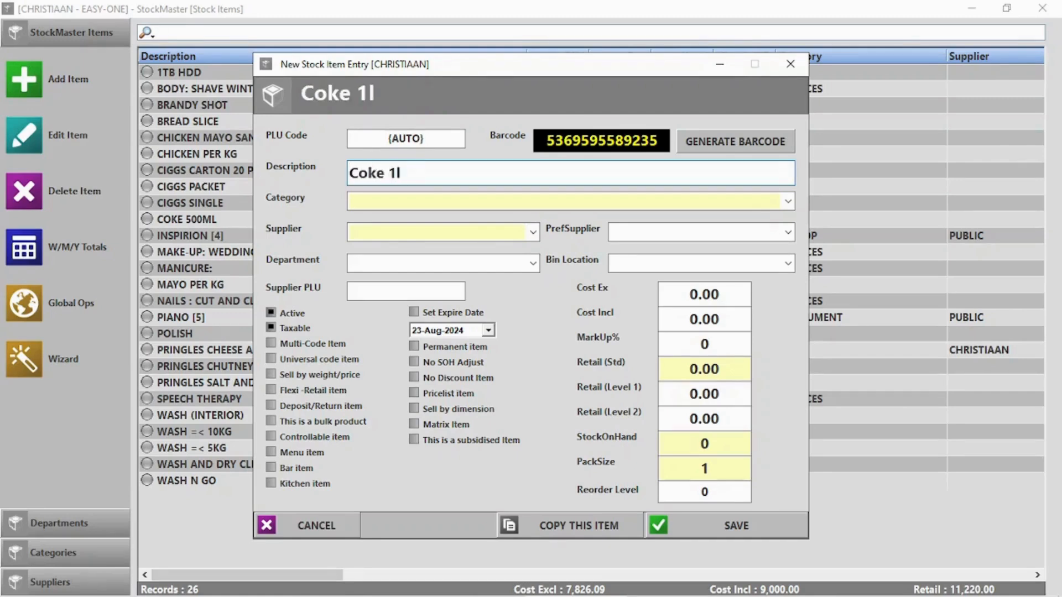
{"action": "key", "text": "Tab"}
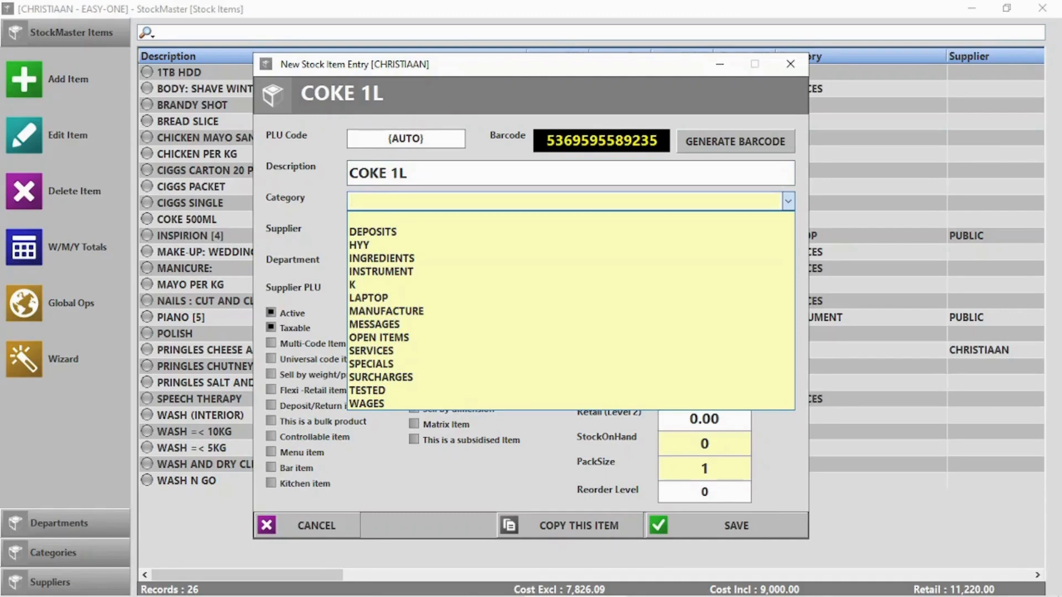
{"action": "type", "text": "Cold drinks"}
{"action": "key", "text": "Tab"}
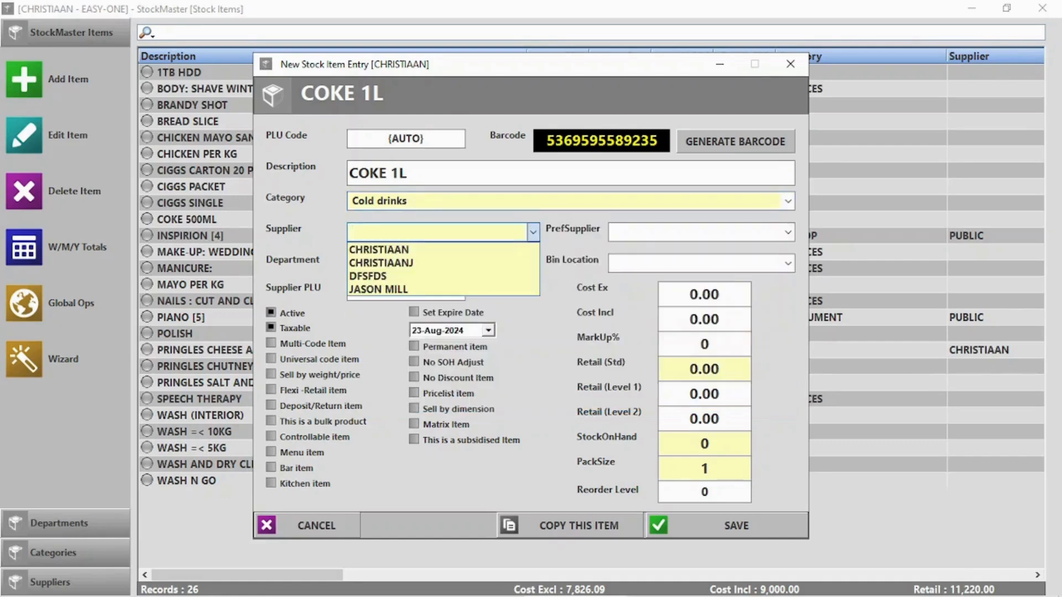
{"action": "type", "text": "Coco Cola"}
{"action": "left_click", "coordinate": [422, 342]}
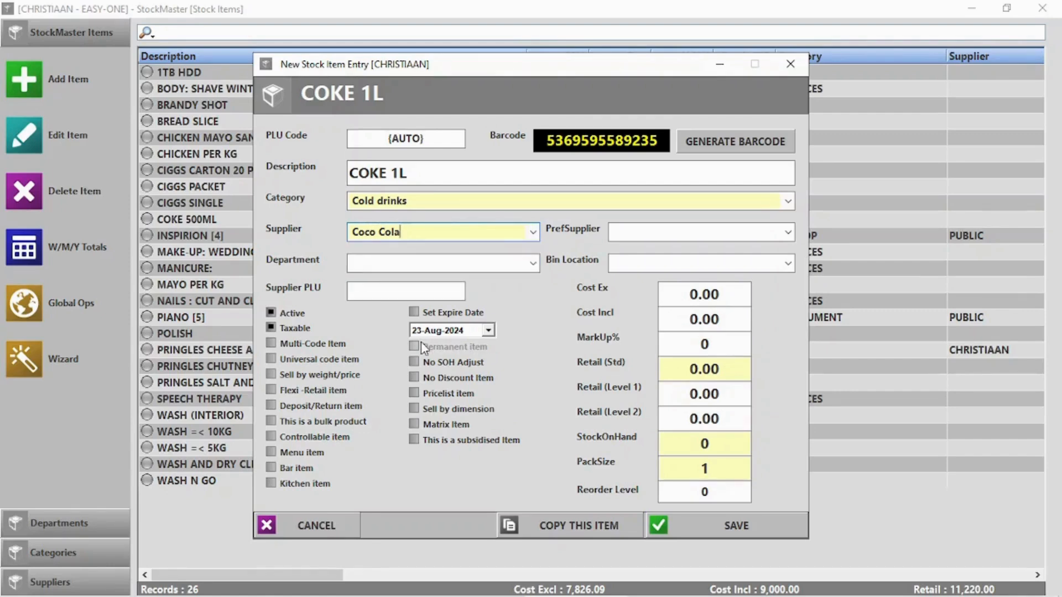
{"action": "left_click", "coordinate": [403, 260]}
{"action": "type", "text": "Bevrag"}
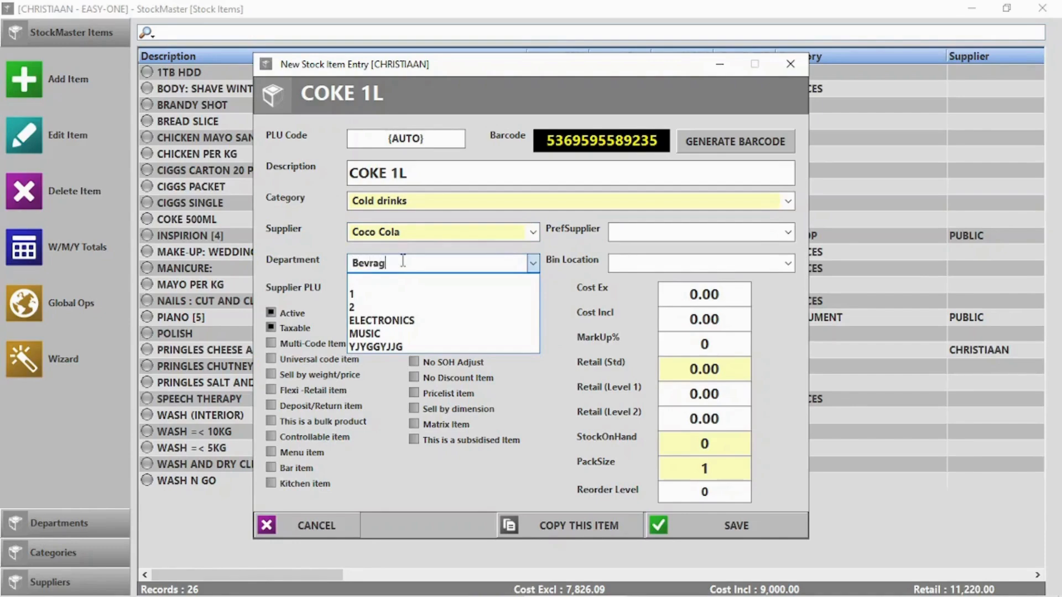
{"action": "type", "text": "es"}
{"action": "type", "text": "e"}
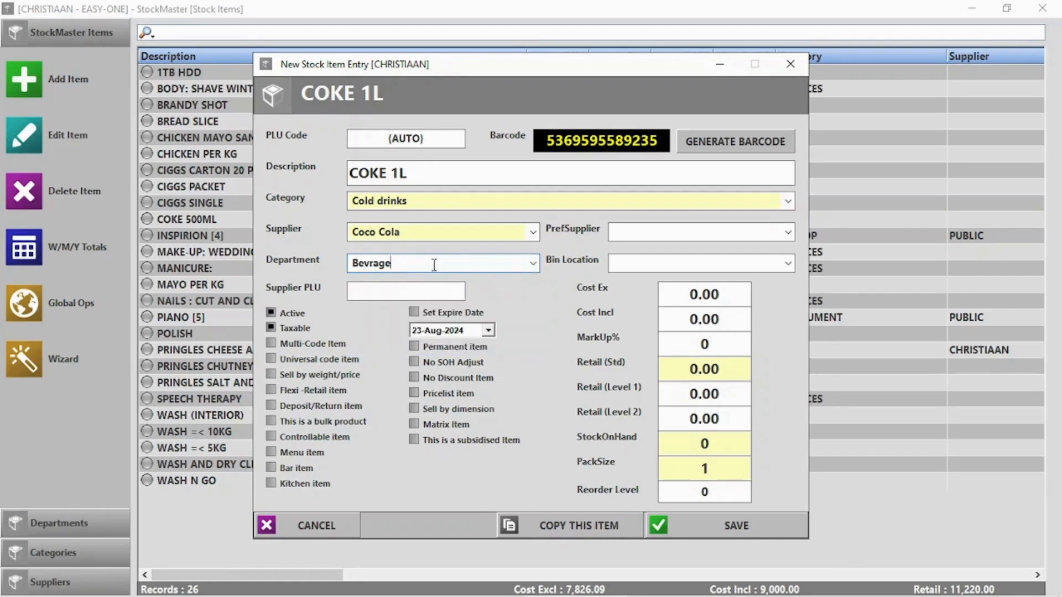
{"action": "key", "text": "BackSpace"}
{"action": "key", "text": "BackSpace"}
{"action": "key", "text": "BackSpace"}
{"action": "key", "text": "BackSpace"}
{"action": "type", "text": "er"}
- Give COKE 1L a 14.00 cost ex, 15% markup and 20 on hand, then save it
{"action": "left_click", "coordinate": [703, 298]}
{"action": "type", "text": "14"}
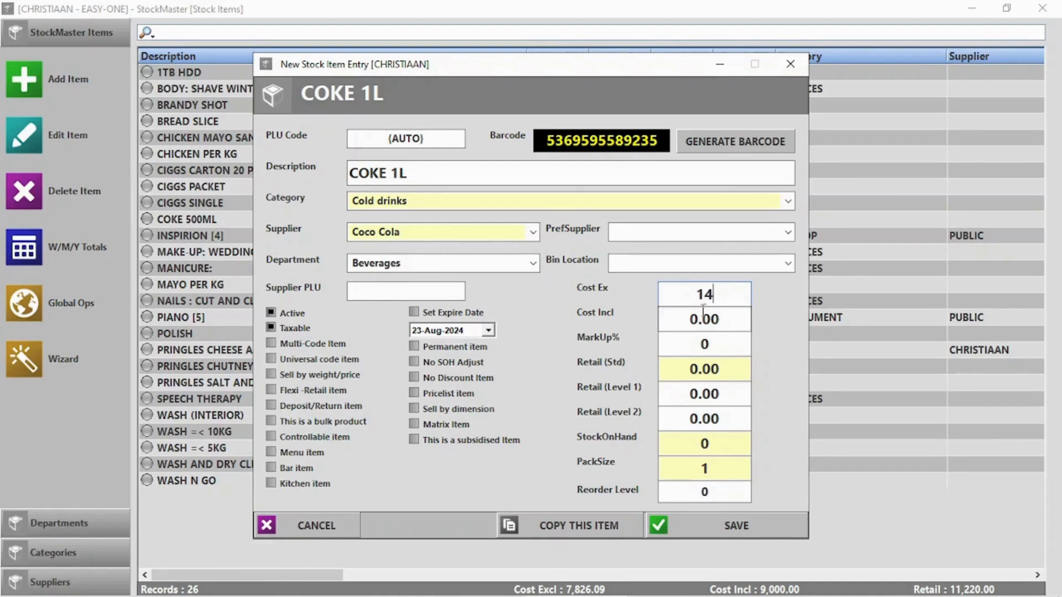
{"action": "left_click", "coordinate": [701, 344]}
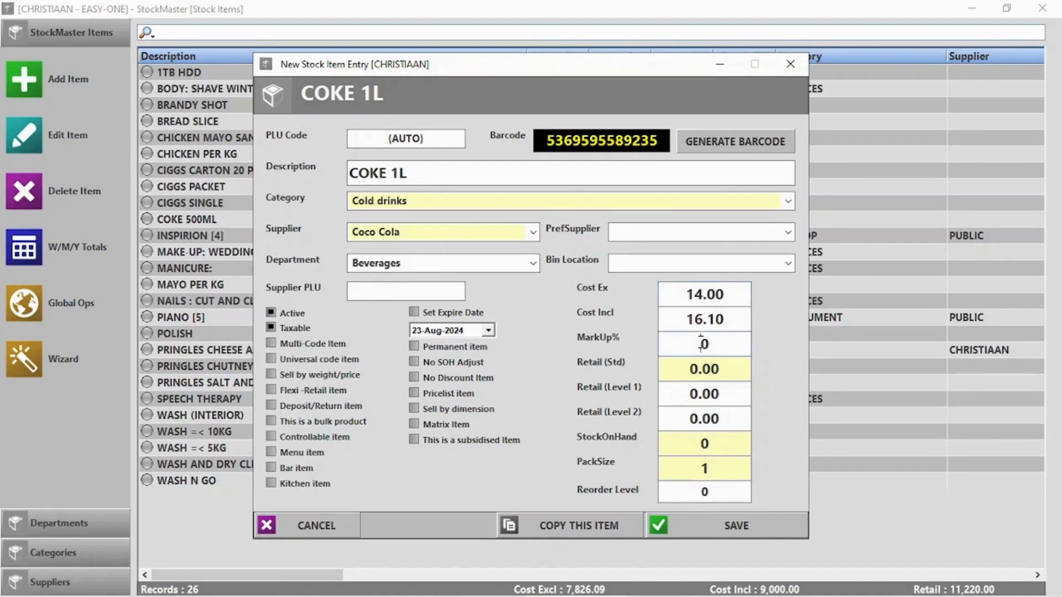
{"action": "left_click_drag", "start_coordinate": [718, 345], "coordinate": [677, 340]}
{"action": "type", "text": "15"}
{"action": "left_click", "coordinate": [718, 442]}
{"action": "type", "text": "20"}
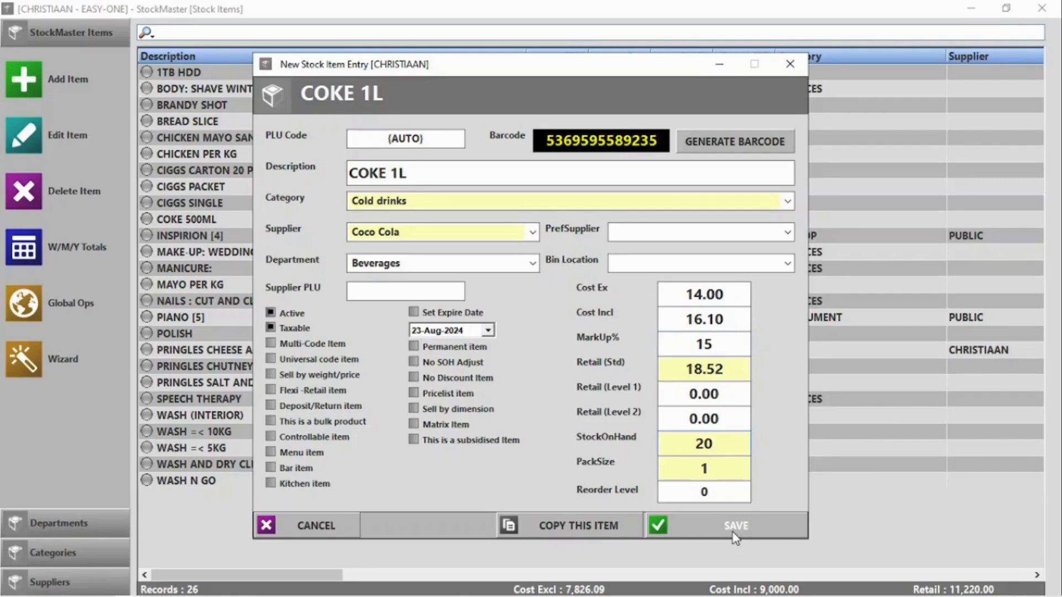
{"action": "left_click", "coordinate": [733, 531]}
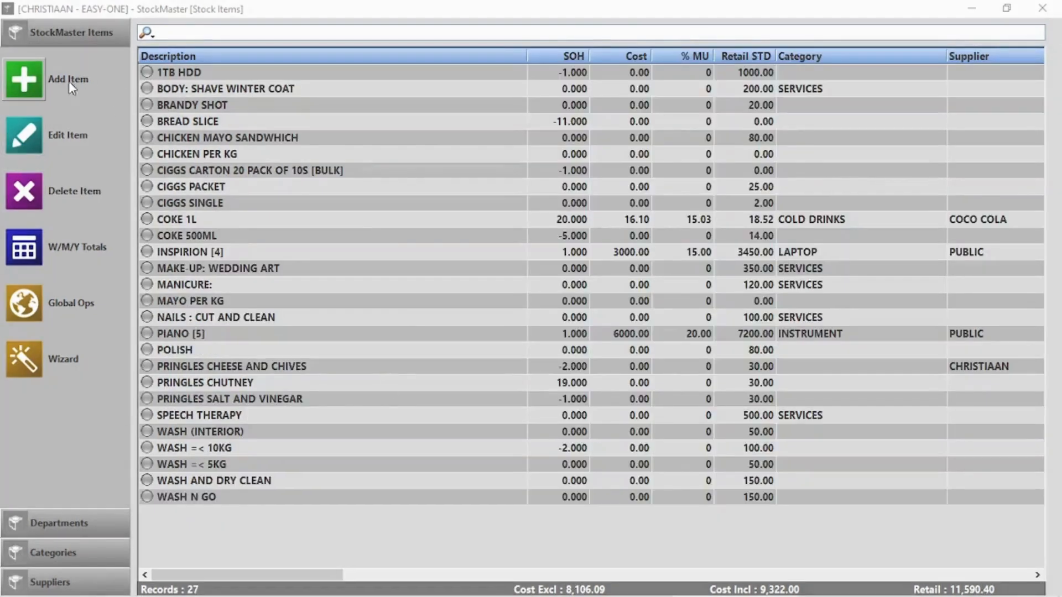
- Start new item 0015 'Pork Per KG' in category PORK and department MEAT
{"action": "left_click", "coordinate": [32, 83]}
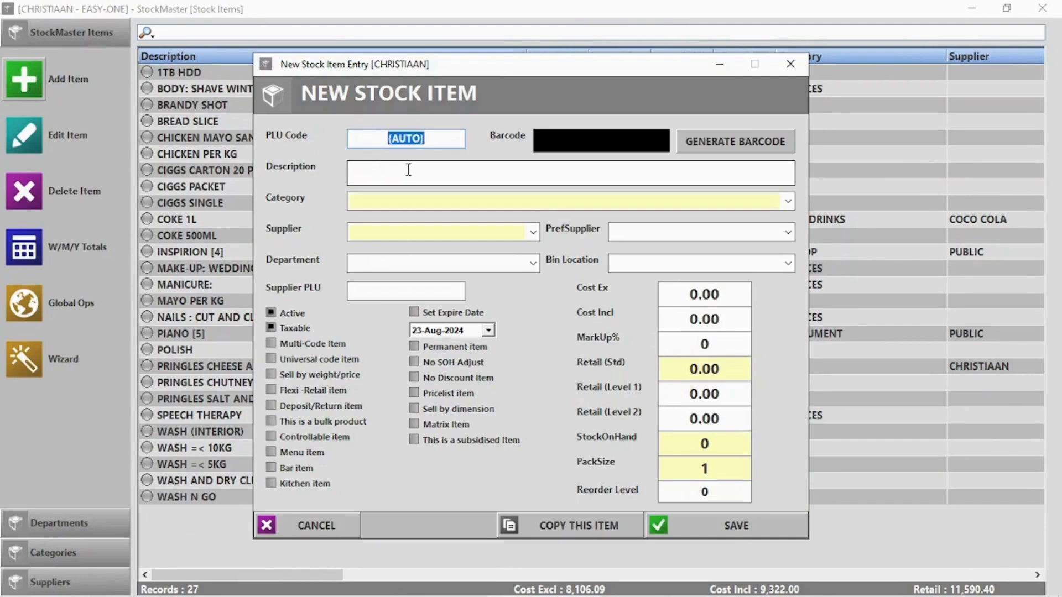
{"action": "type", "text": "0015"}
{"action": "left_click", "coordinate": [442, 178]}
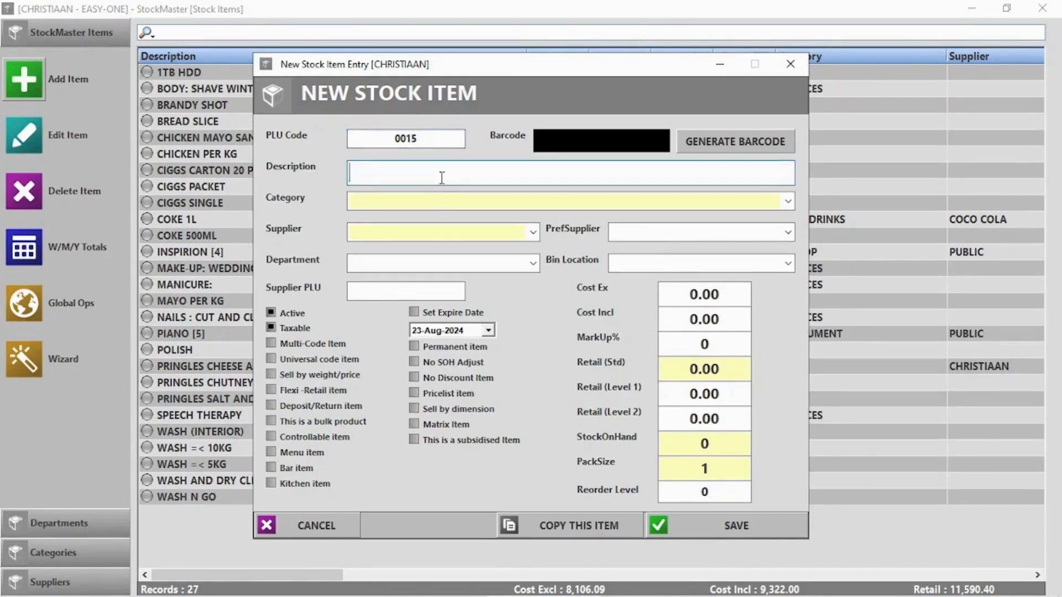
{"action": "type", "text": "Pork P"}
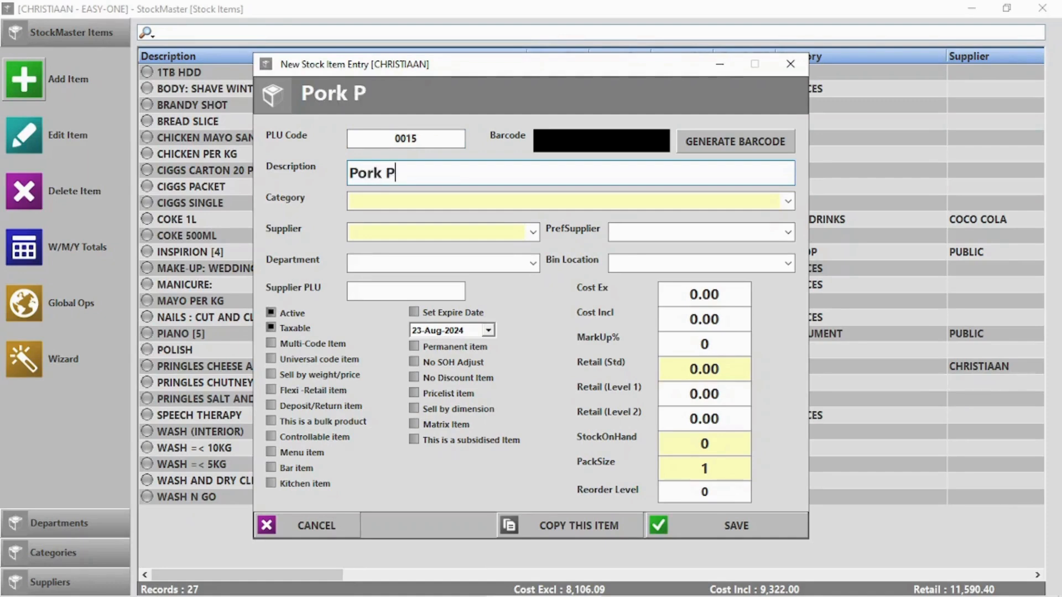
{"action": "type", "text": "er KG"}
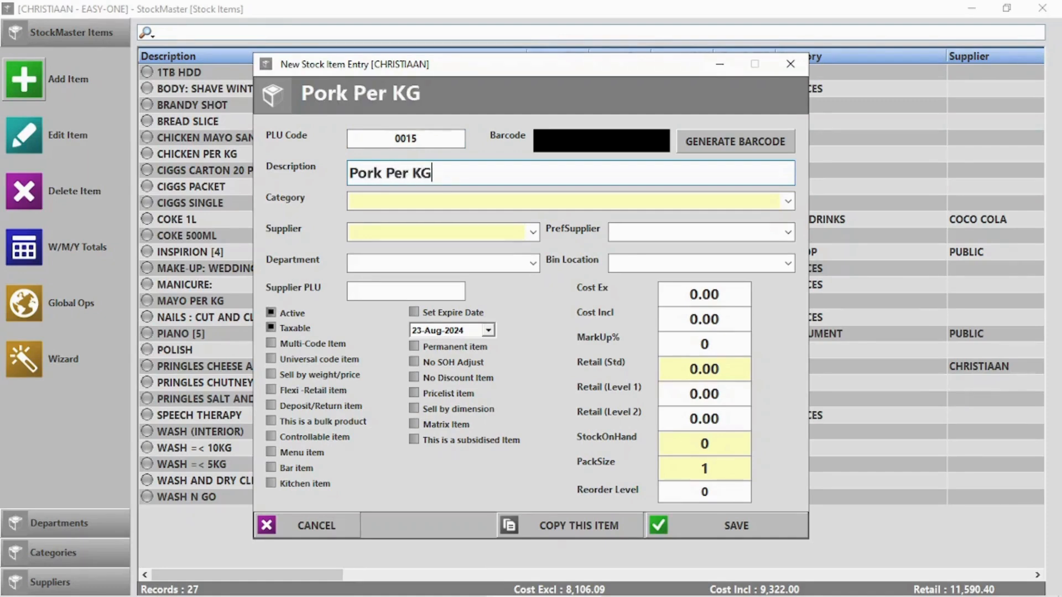
{"action": "left_click", "coordinate": [460, 201]}
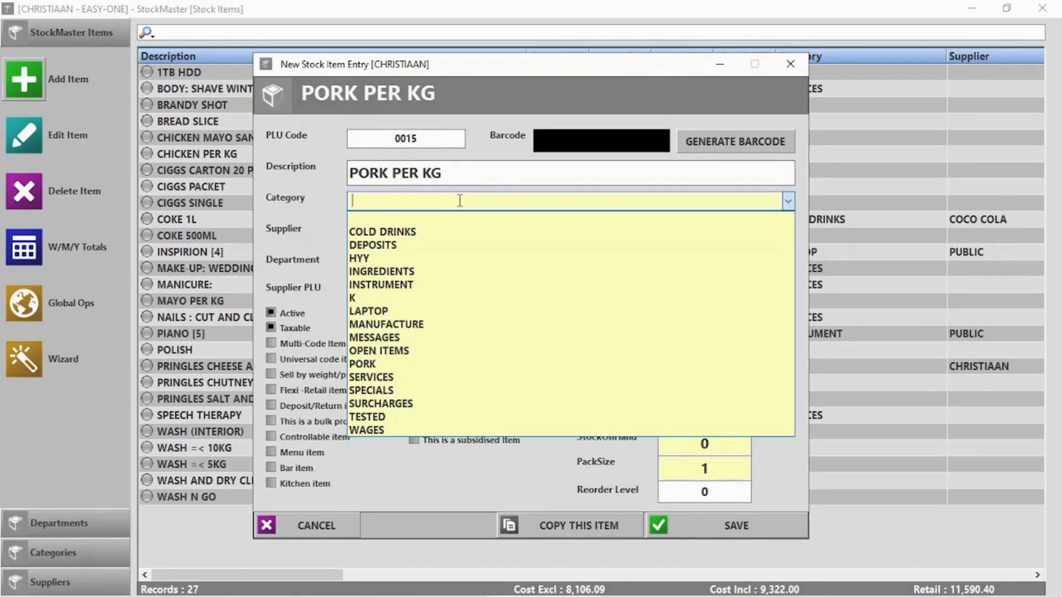
{"action": "left_click", "coordinate": [365, 364]}
{"action": "left_click", "coordinate": [396, 228]}
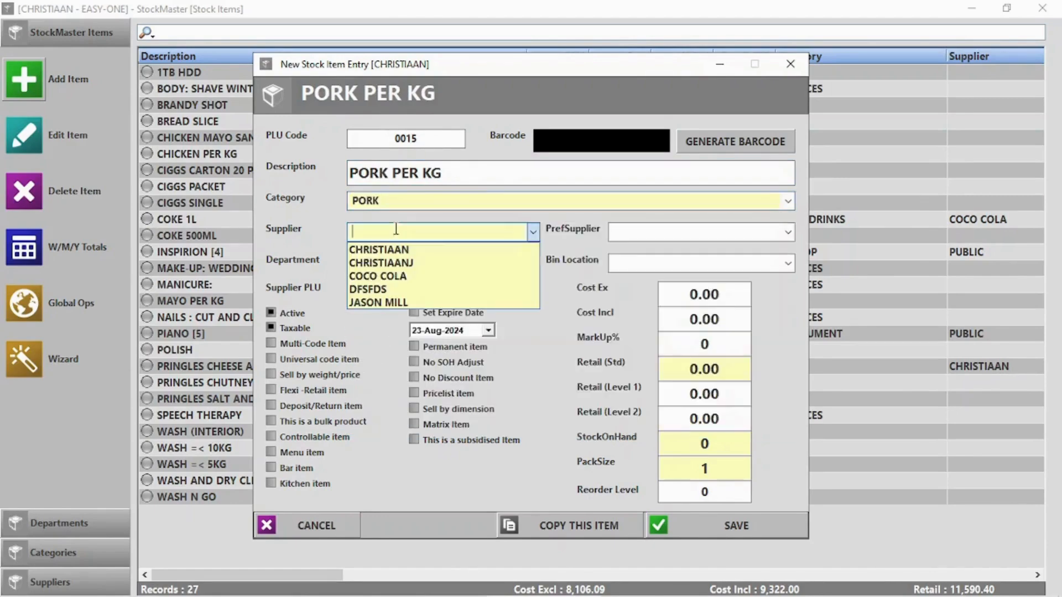
{"action": "left_click", "coordinate": [396, 229]}
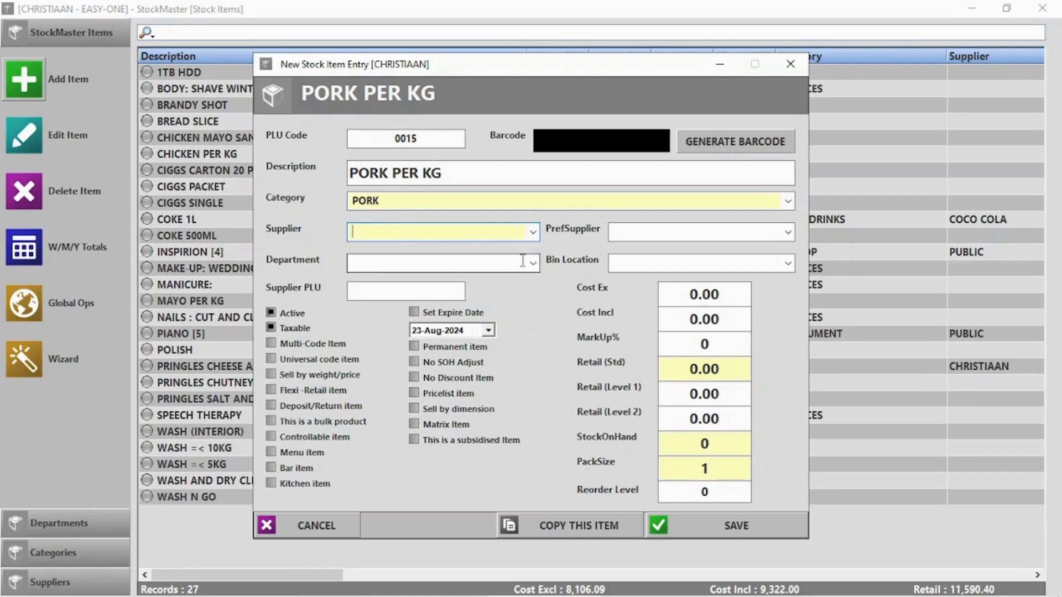
{"action": "left_click", "coordinate": [535, 264]}
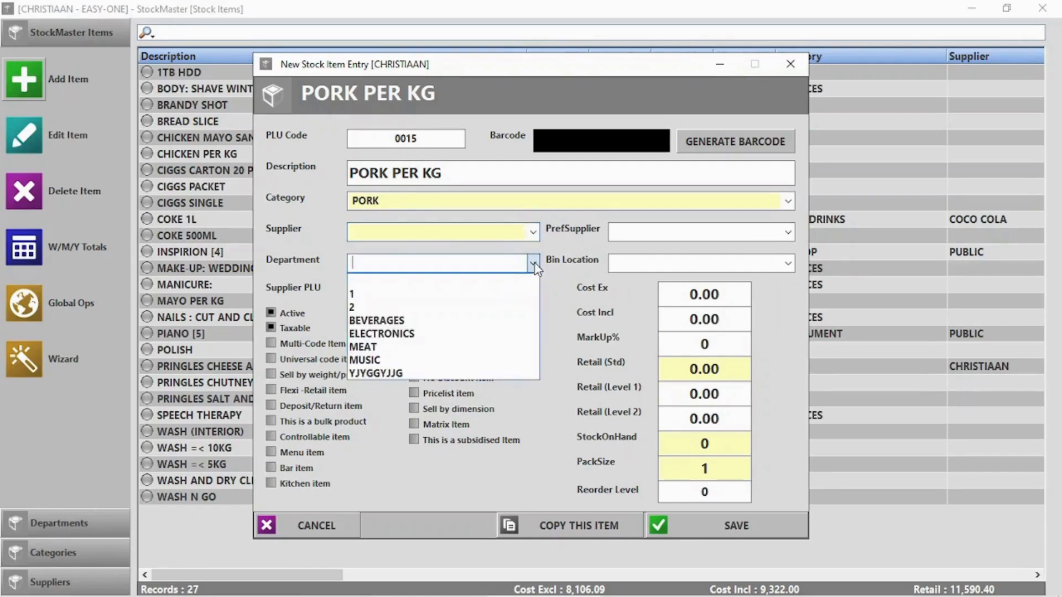
{"action": "left_click", "coordinate": [422, 347]}
- Set cost ex 50 and retail 95, mark it sold by weight, and save
{"action": "left_click", "coordinate": [704, 289]}
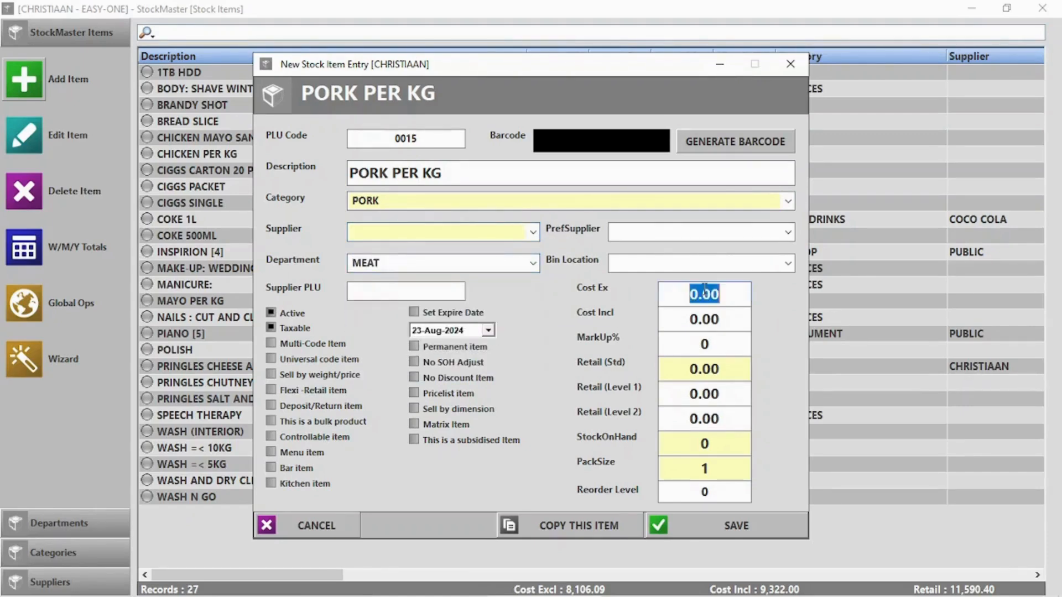
{"action": "type", "text": "50"}
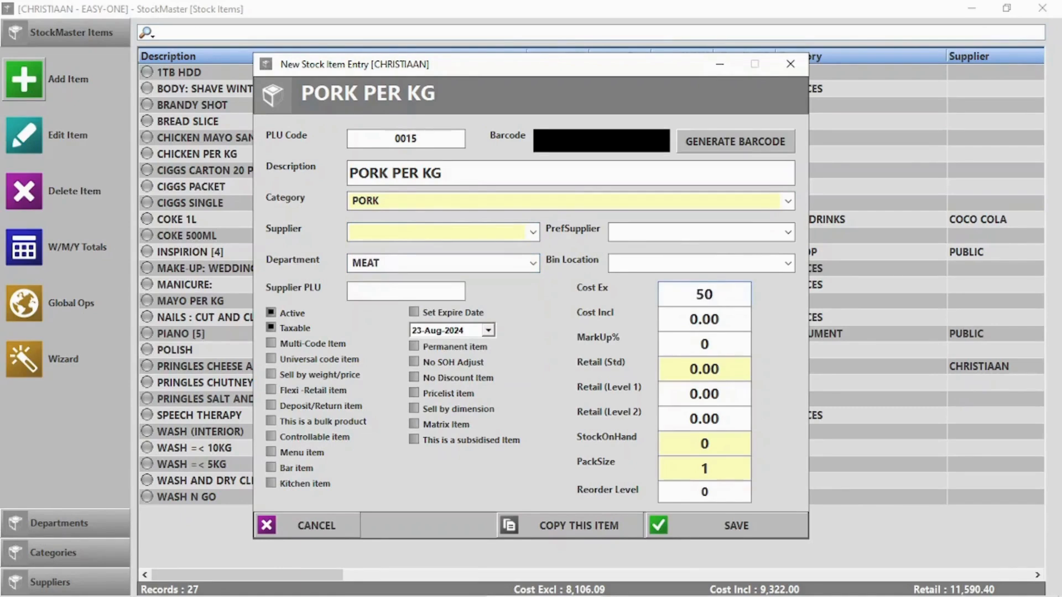
{"action": "left_click", "coordinate": [707, 369]}
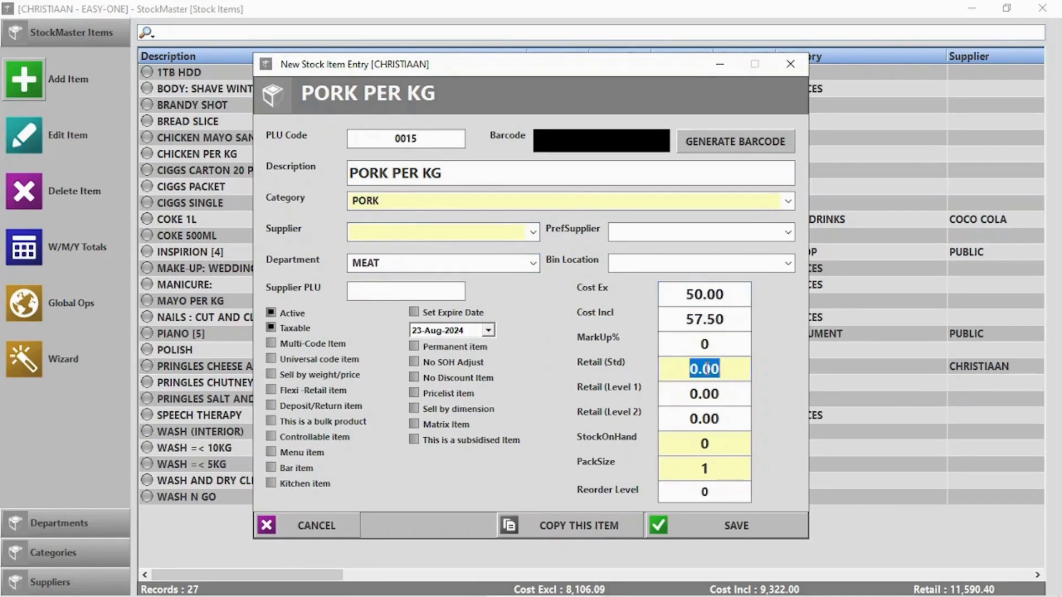
{"action": "type", "text": "95"}
{"action": "left_click", "coordinate": [331, 376]}
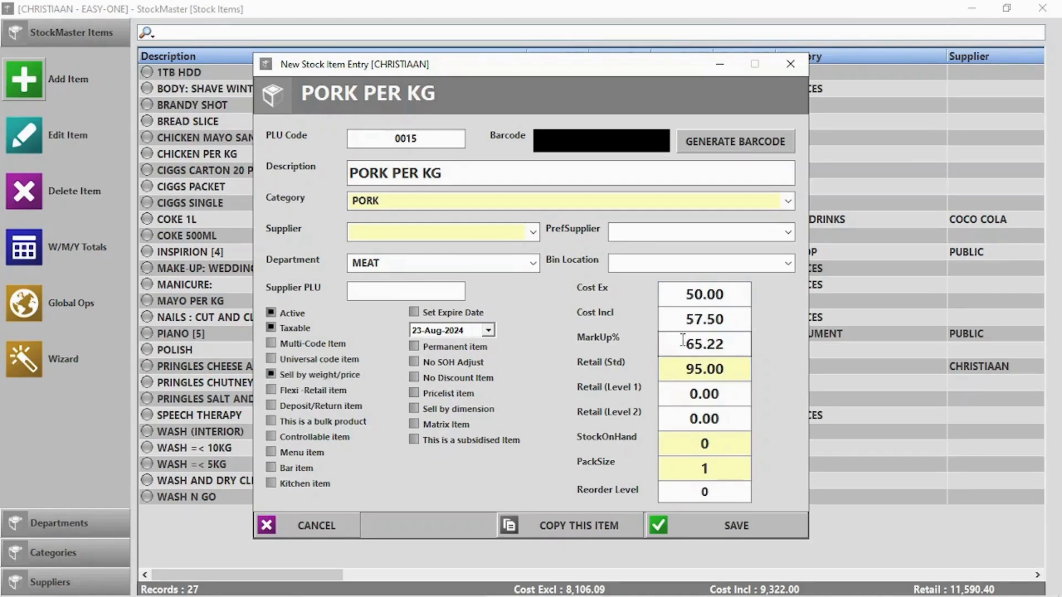
{"action": "left_click", "coordinate": [749, 530]}
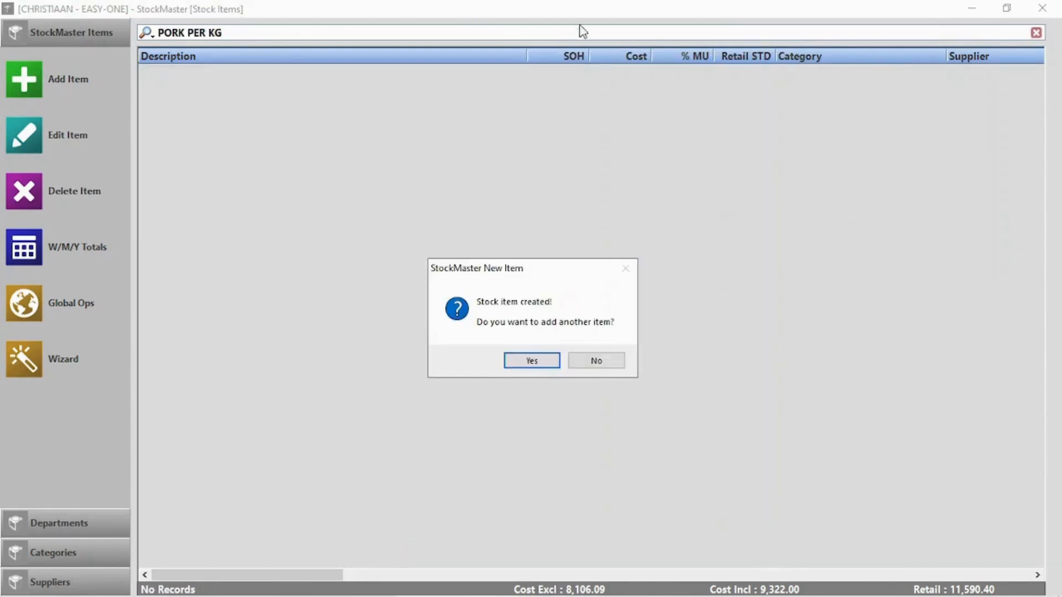
{"action": "left_click", "coordinate": [599, 360]}
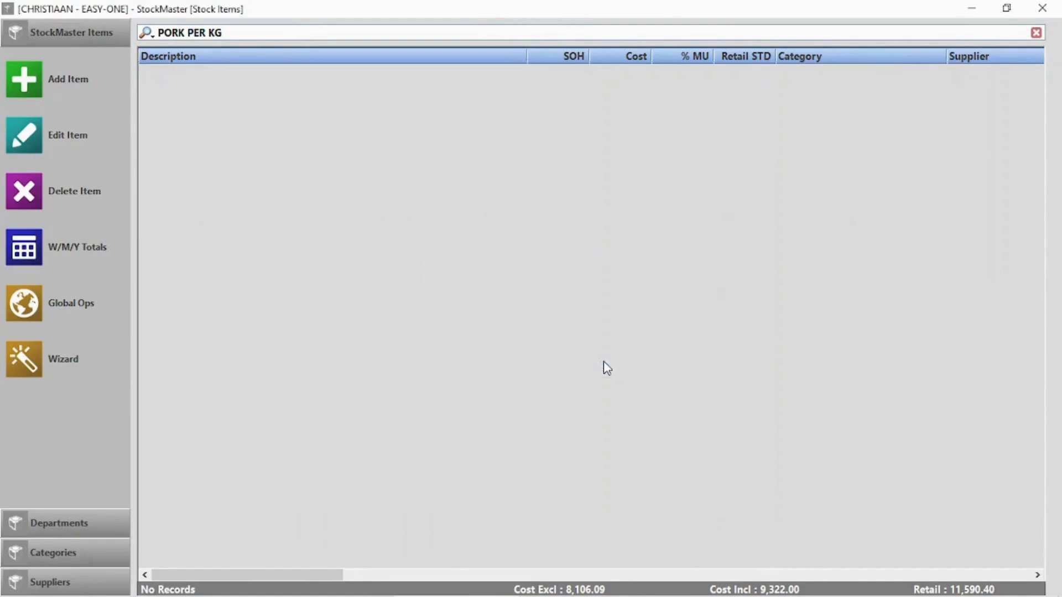
{"action": "left_click", "coordinate": [1042, 6]}
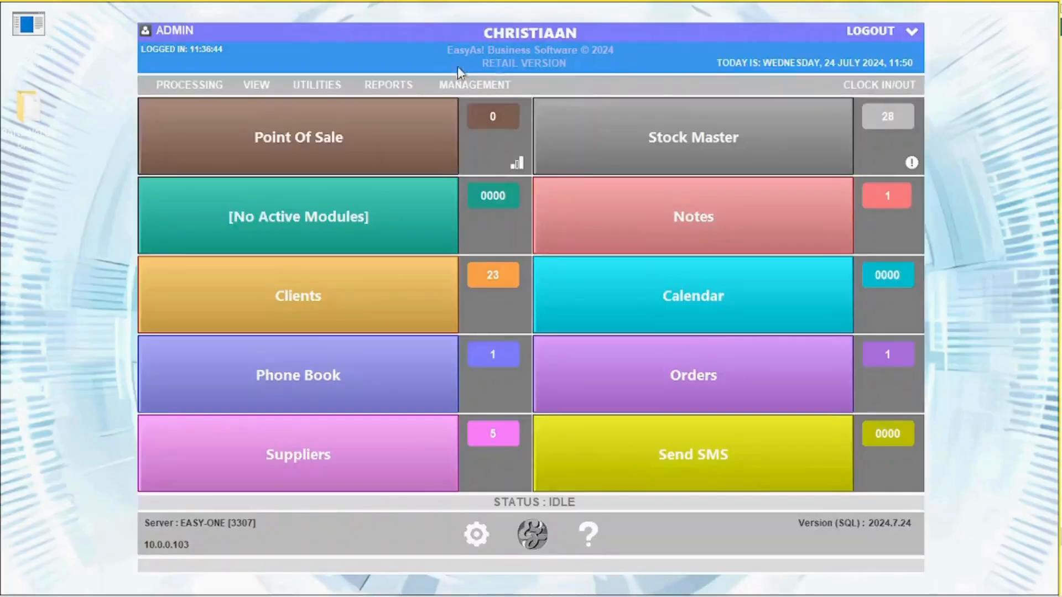
{"action": "left_click", "coordinate": [345, 142]}
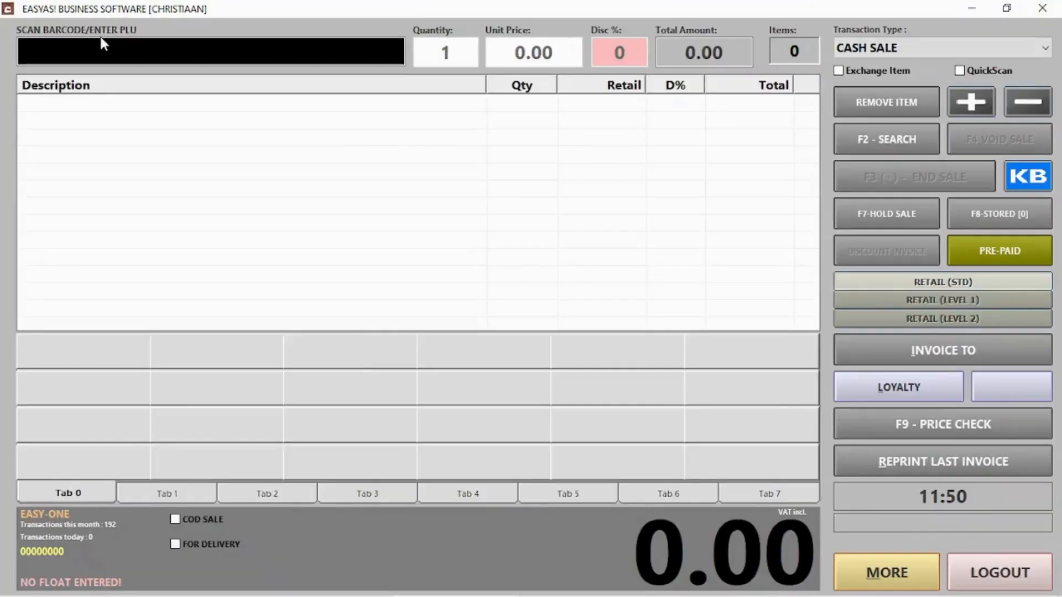
{"action": "type", "text": "2000150069960"}
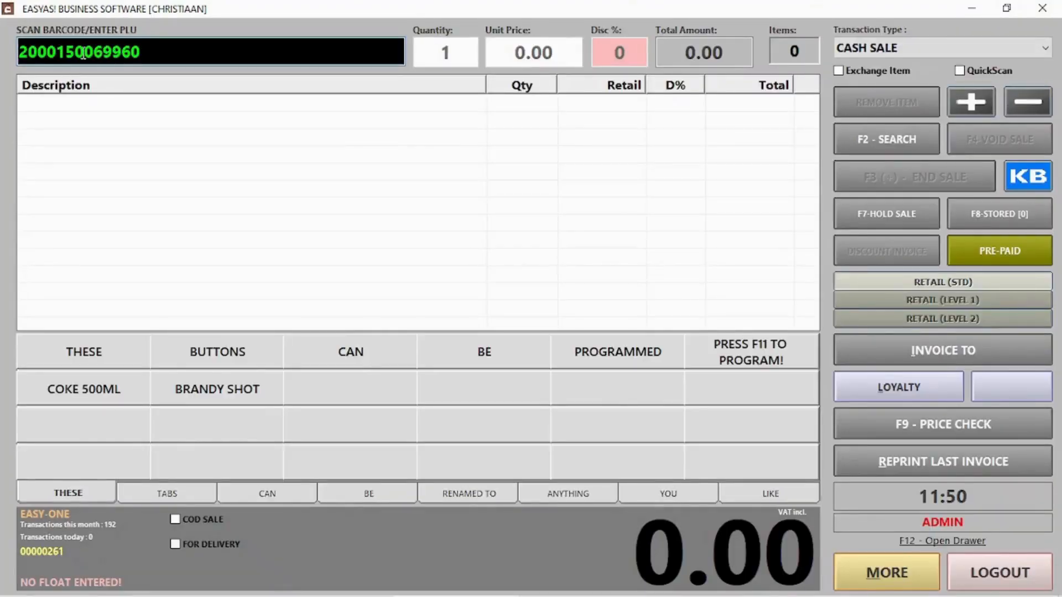
{"action": "left_click_drag", "start_coordinate": [39, 51], "coordinate": [131, 44]}
{"action": "left_click", "coordinate": [164, 46]}
{"action": "key", "text": "Return"}
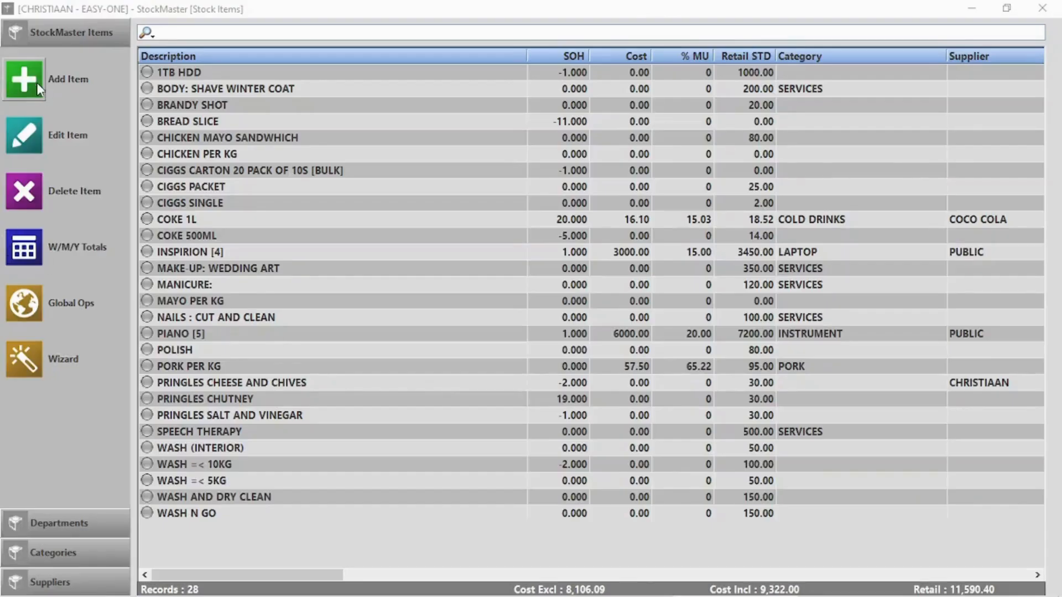
- Create LOOSE SWEETS at 5.00 retail with No SOH Adjust ticked
{"action": "left_click", "coordinate": [36, 82]}
{"action": "left_click", "coordinate": [434, 178]}
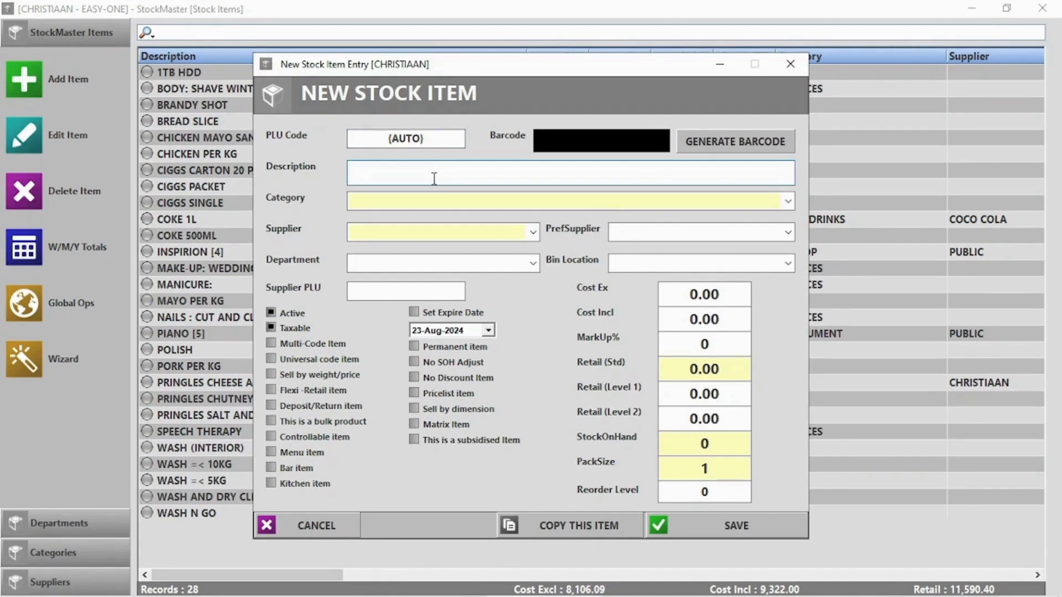
{"action": "type", "text": "Loose Sweets"}
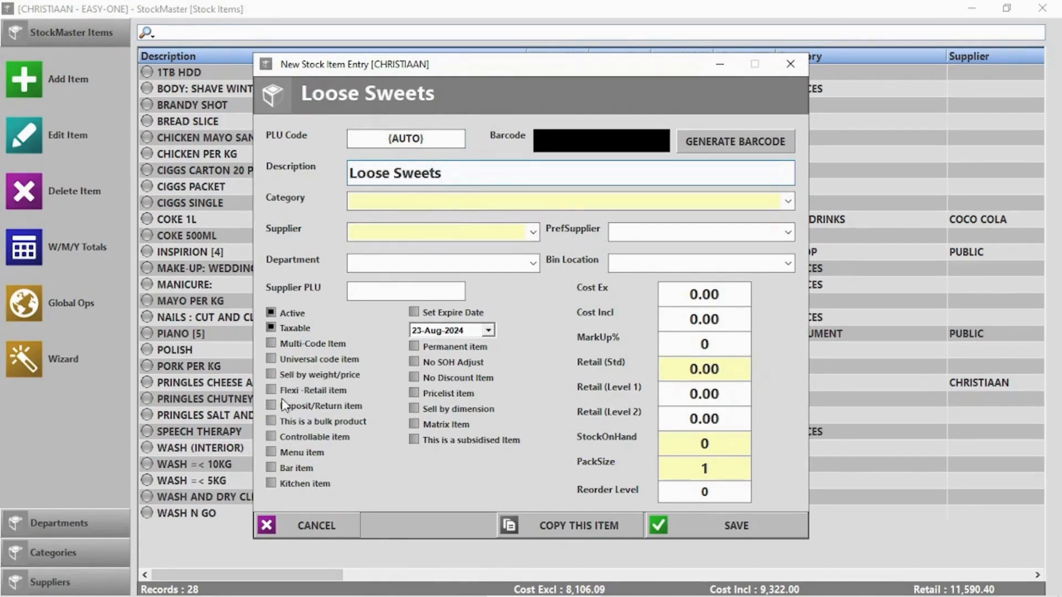
{"action": "left_click", "coordinate": [461, 365]}
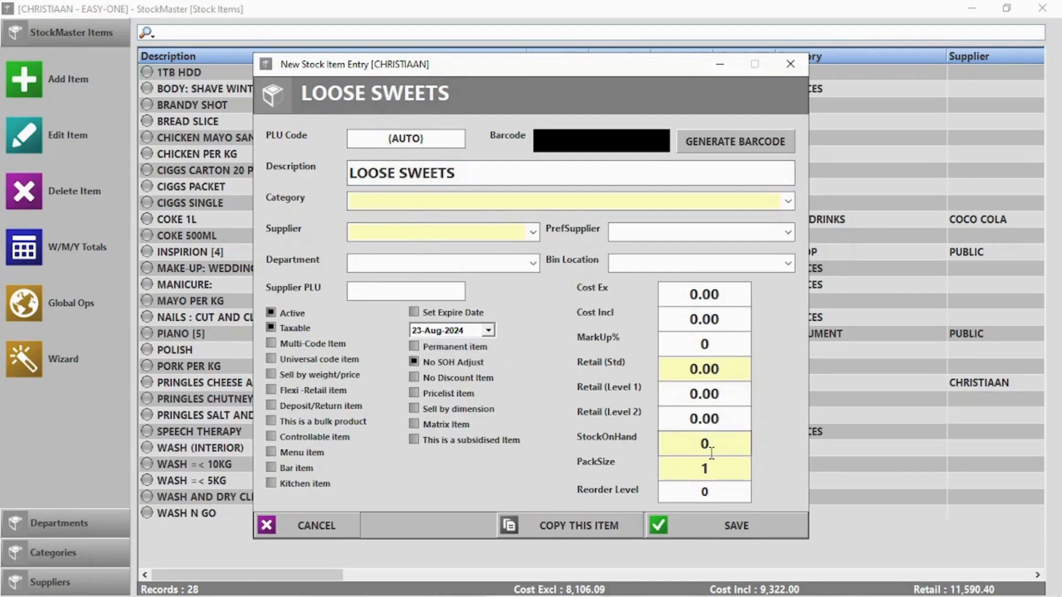
{"action": "left_click", "coordinate": [689, 366]}
{"action": "type", "text": "5"}
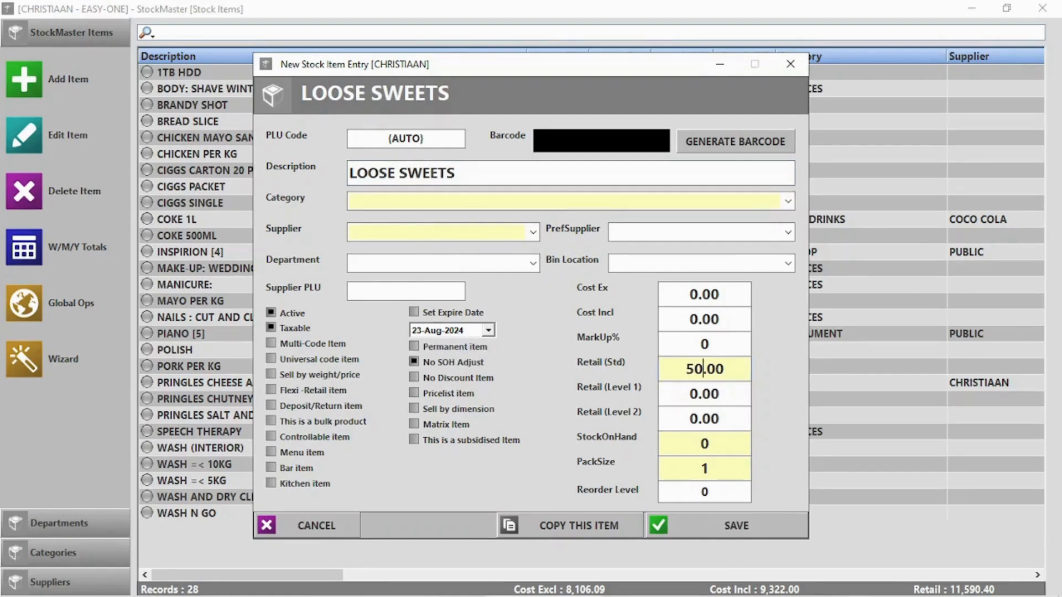
{"action": "key", "text": "BackSpace"}
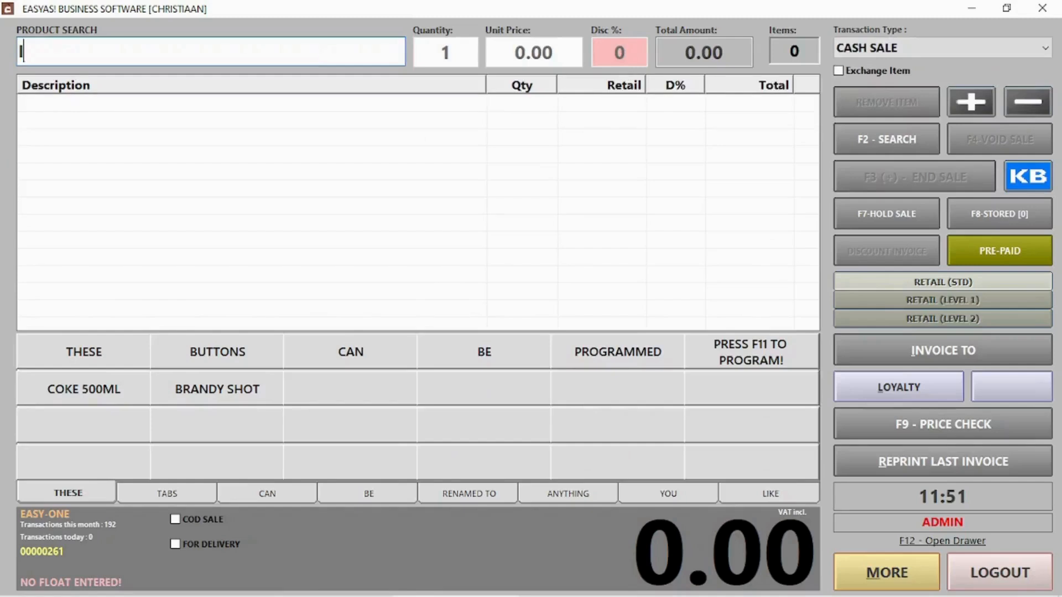
- In POS, sell 20 LOOSE SWEETS for 100.00 cash, then log out of the till
{"action": "type", "text": "loose"}
{"action": "key", "text": "Return"}
{"action": "double_click", "coordinate": [111, 120]}
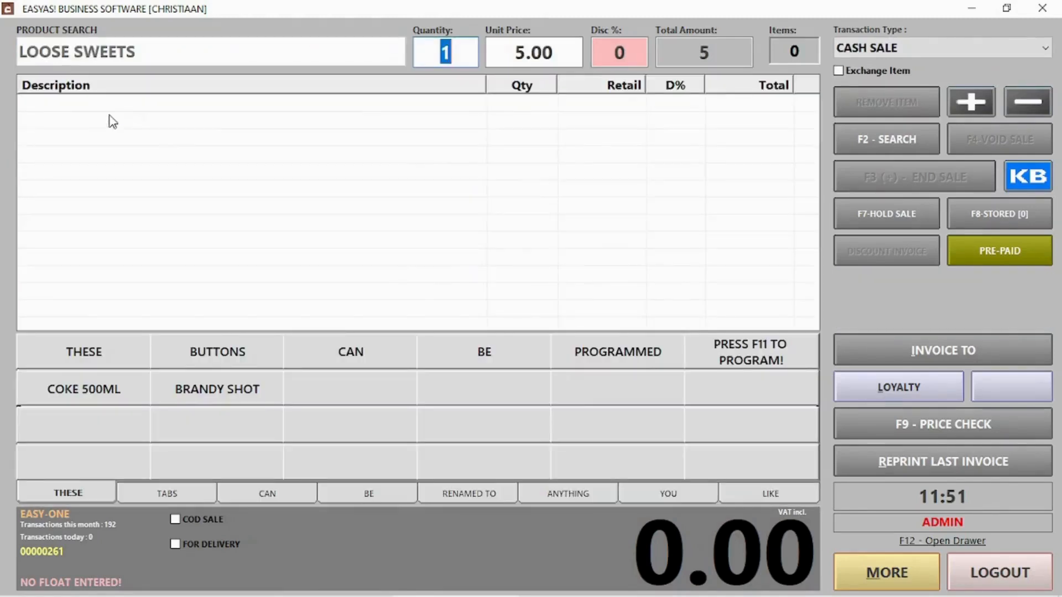
{"action": "type", "text": "20"}
{"action": "key", "text": "Return"}
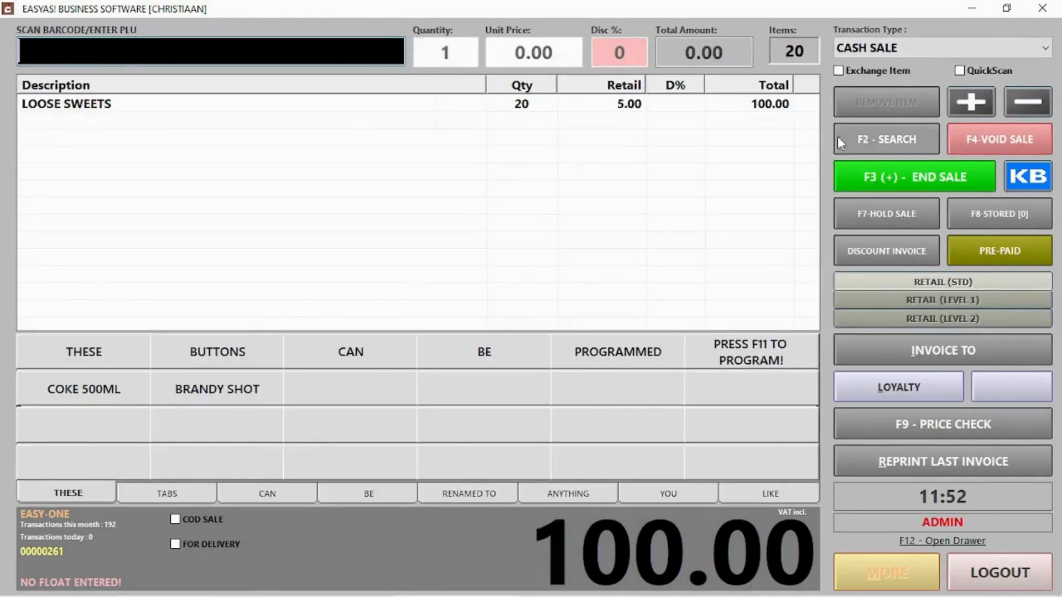
{"action": "left_click", "coordinate": [877, 171]}
{"action": "left_click", "coordinate": [689, 529]}
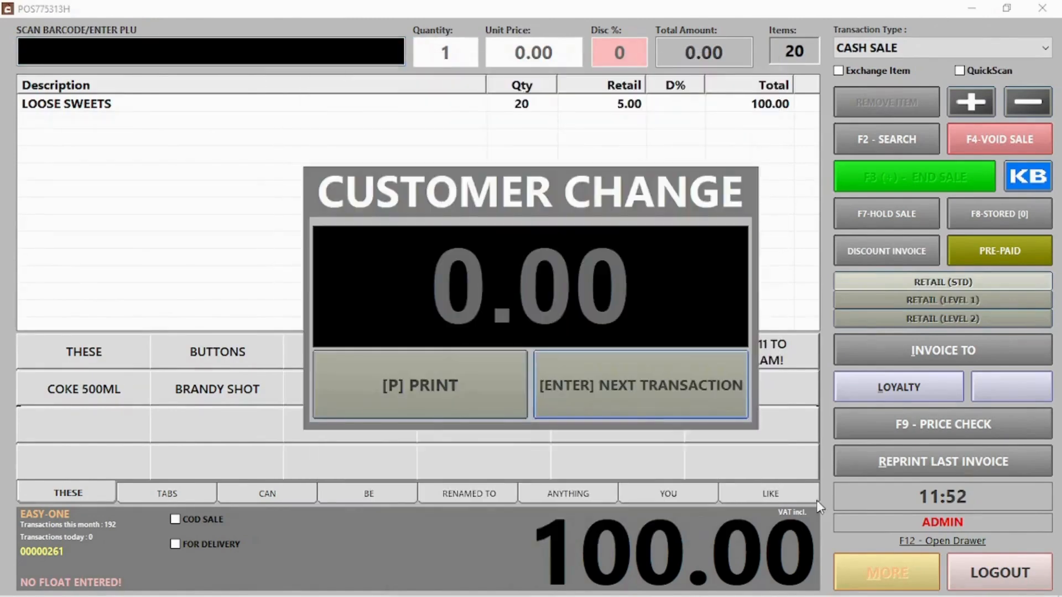
{"action": "left_click", "coordinate": [584, 377]}
{"action": "left_click", "coordinate": [971, 560]}
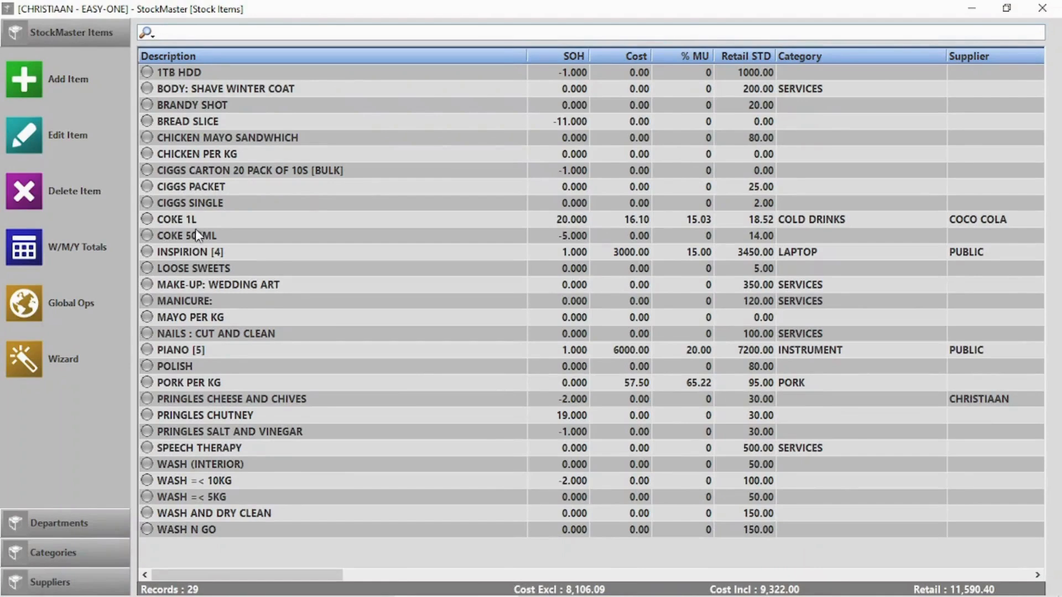
- Check in the stock list that LOOSE SWEETS stock on hand stays 0
{"action": "left_click", "coordinate": [210, 269]}
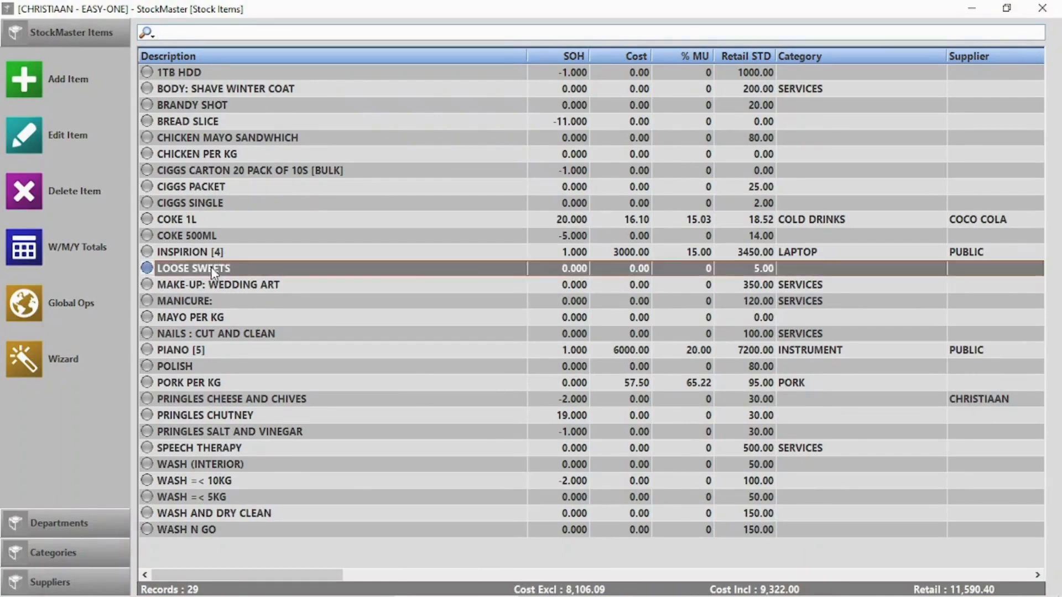
{"action": "left_click", "coordinate": [575, 237]}
{"action": "left_click", "coordinate": [559, 270]}
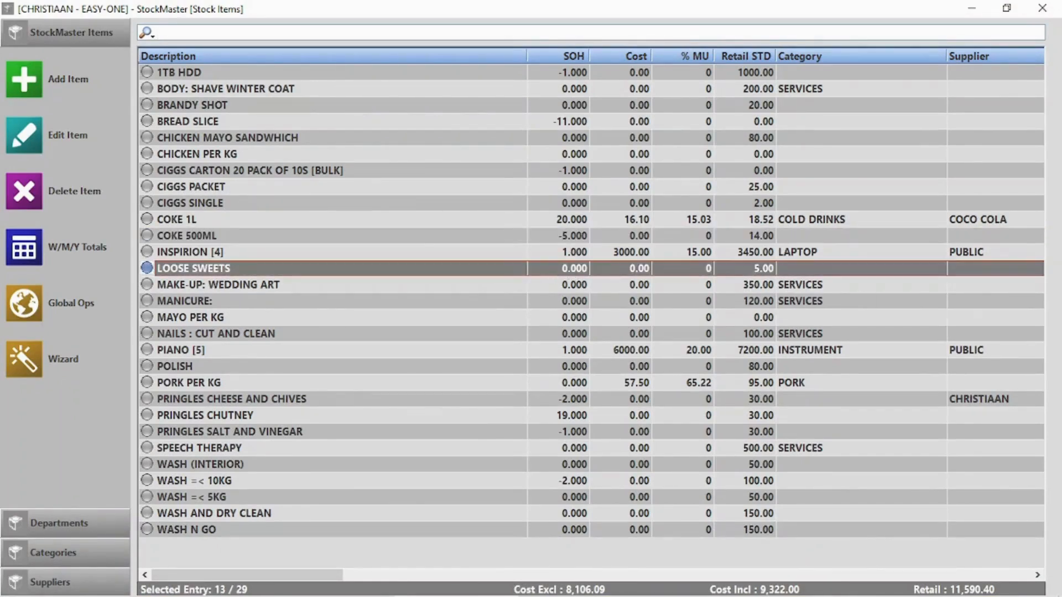
- Create 'Glass coke Bottle Return' at 10 as a deposit/return item and save it
{"action": "left_click", "coordinate": [24, 79]}
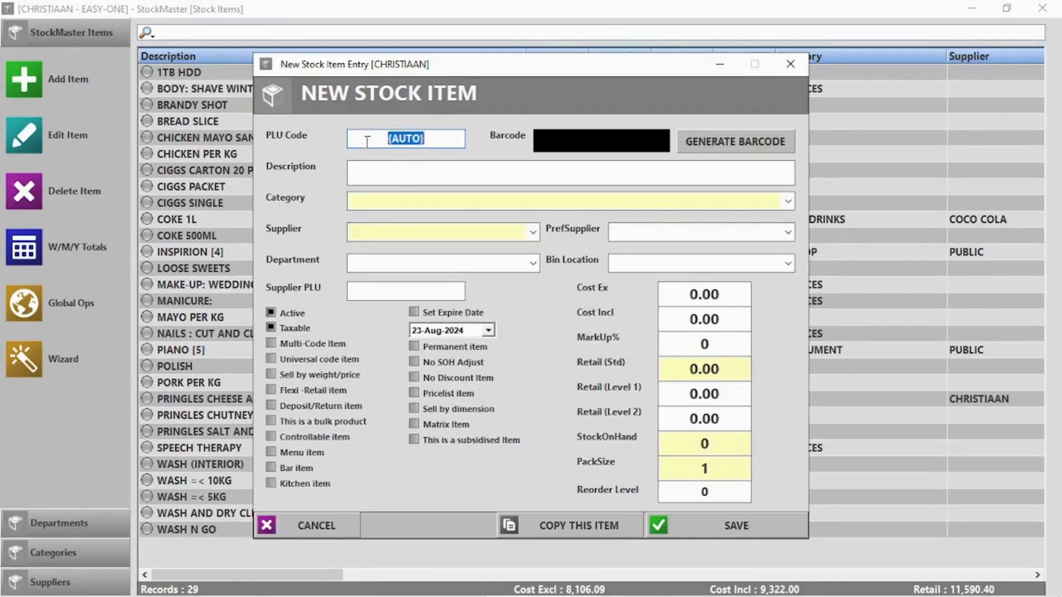
{"action": "left_click", "coordinate": [412, 171]}
{"action": "type", "text": "Glass coke"}
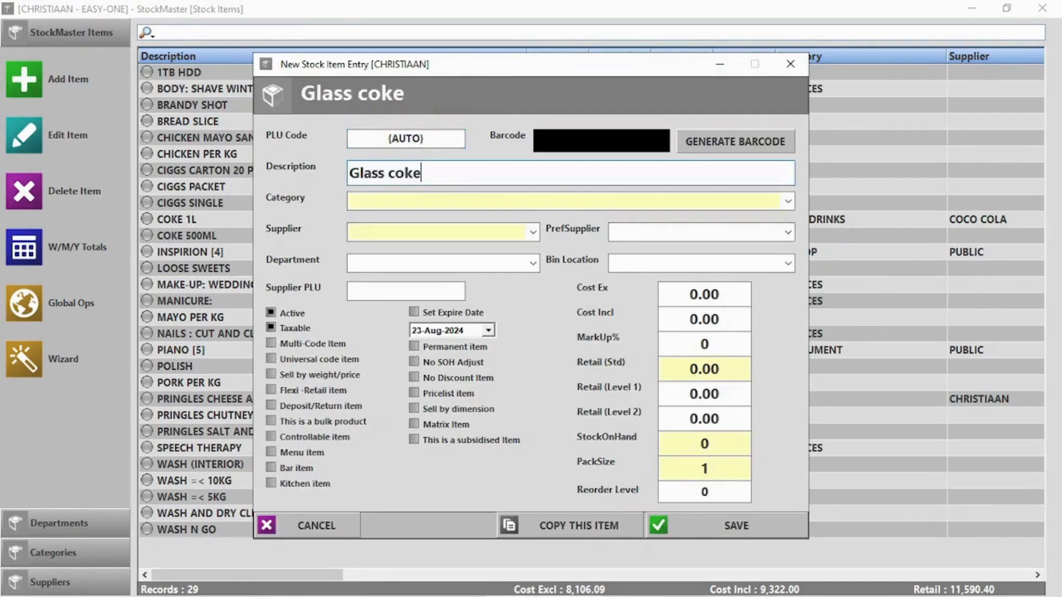
{"action": "type", "text": " Bottle Return"}
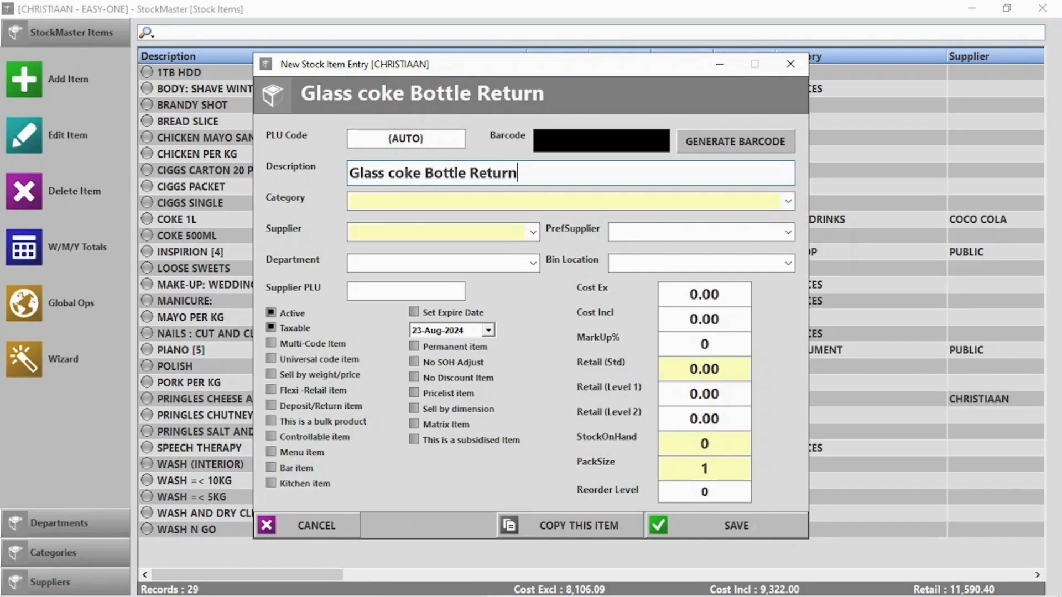
{"action": "type", "text": "10"}
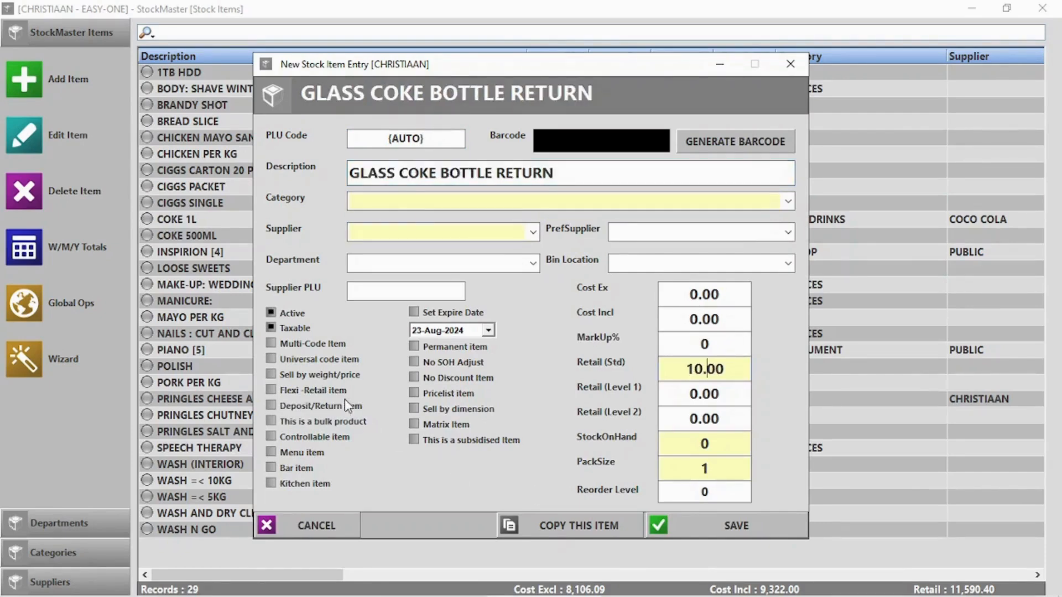
{"action": "left_click", "coordinate": [273, 405]}
{"action": "left_click", "coordinate": [736, 526]}
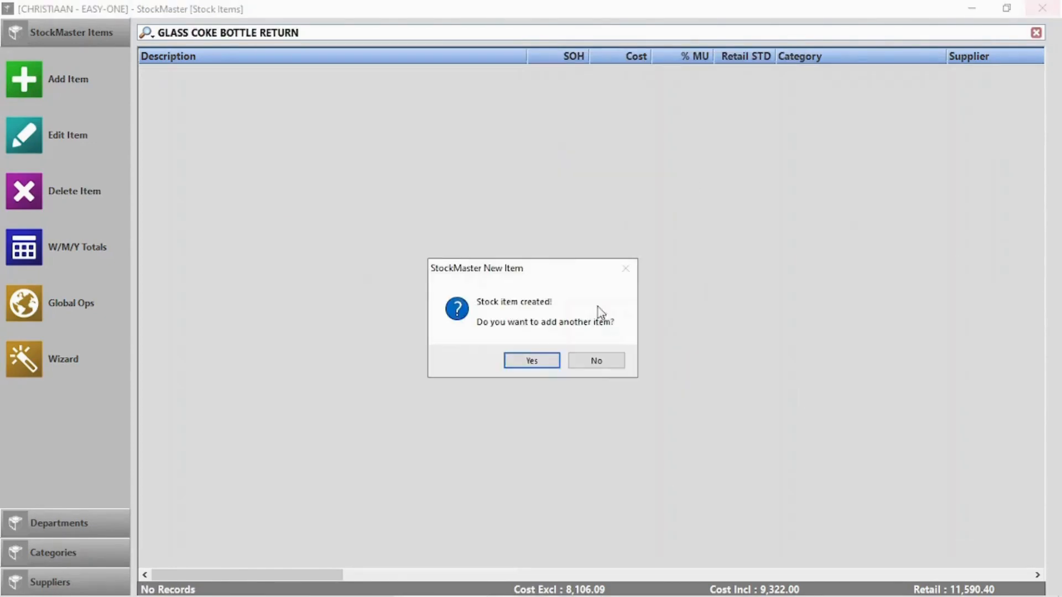
{"action": "left_click", "coordinate": [596, 360]}
- In Point Of Sale, search 'coke' and add COKE 1L to the sale
{"action": "left_click", "coordinate": [1042, 8]}
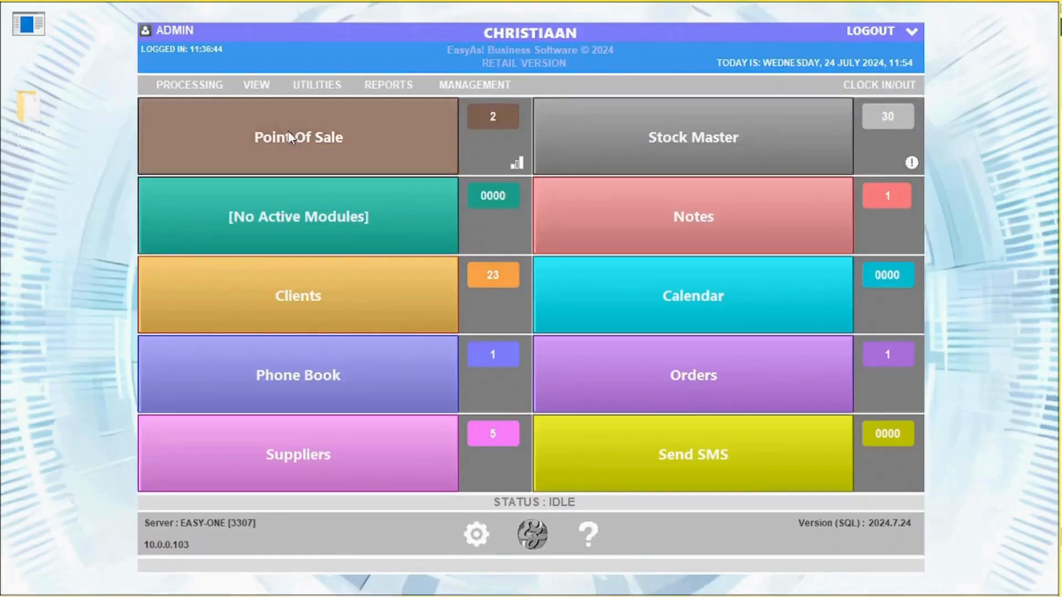
{"action": "left_click", "coordinate": [296, 136]}
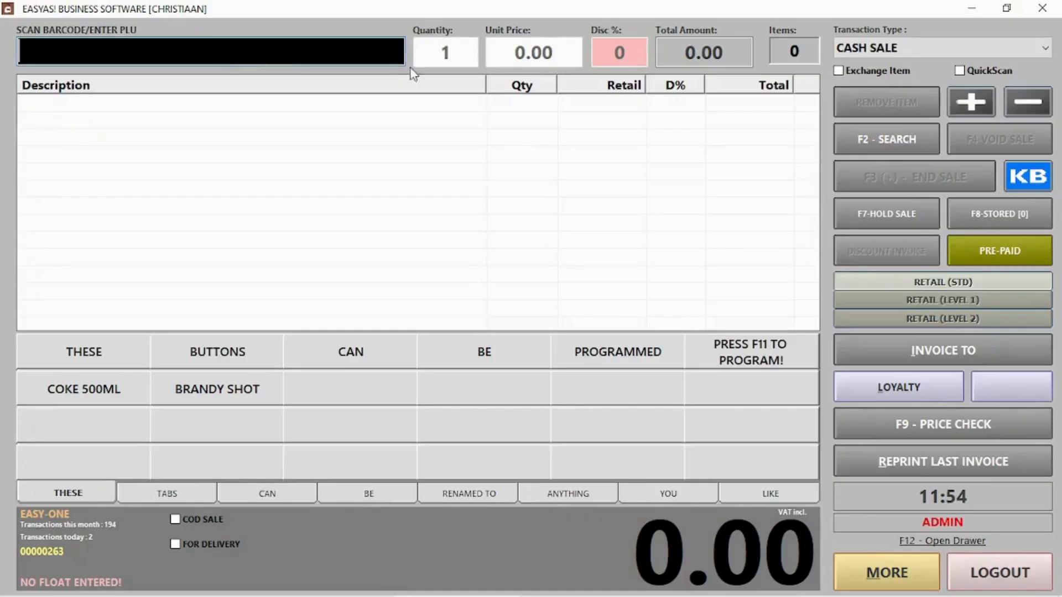
{"action": "left_click", "coordinate": [868, 130]}
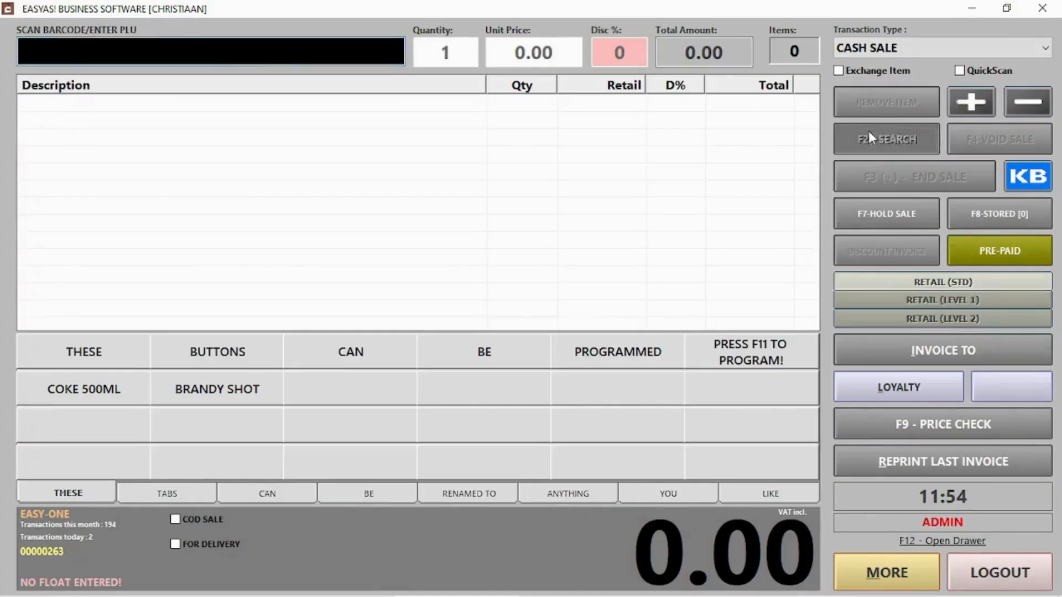
{"action": "type", "text": "coke"}
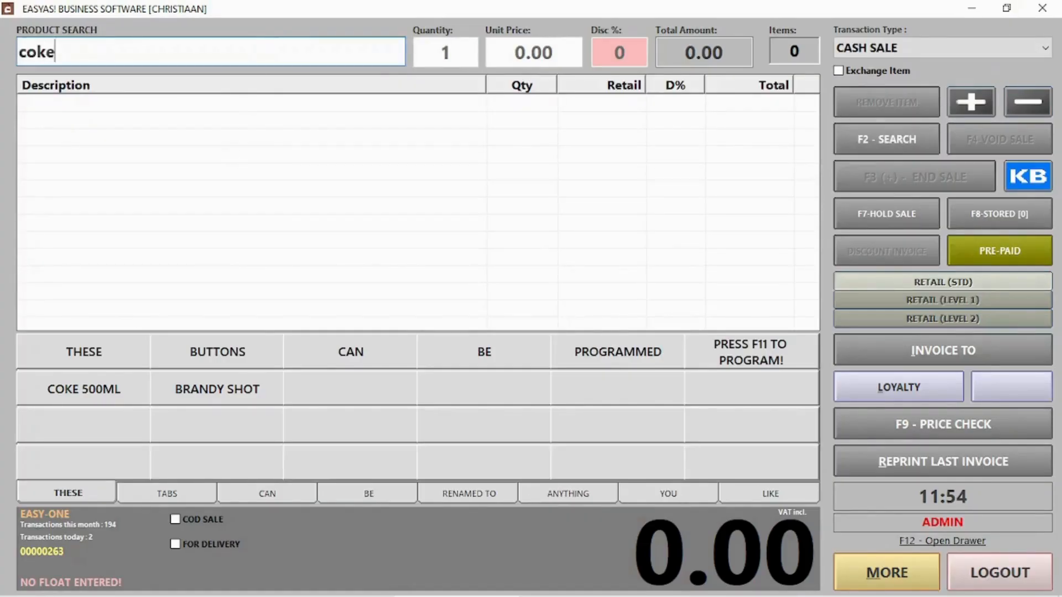
{"action": "key", "text": "Return"}
{"action": "double_click", "coordinate": [61, 111]}
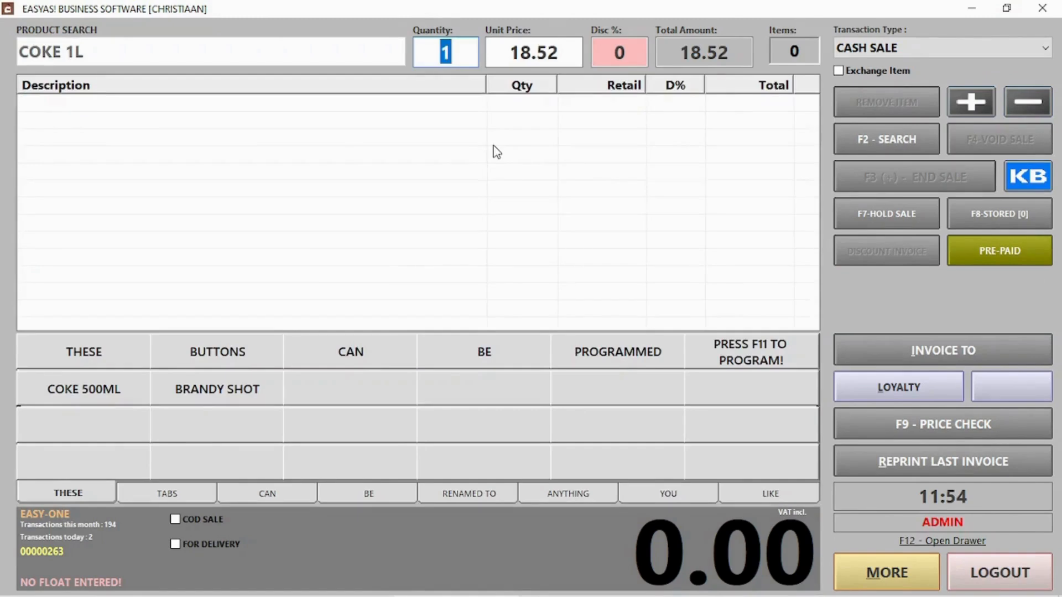
{"action": "key", "text": "Return"}
- Add GLASS COKE BOTTLE RETURN and take the 8.52 cash payment
{"action": "left_click", "coordinate": [884, 141]}
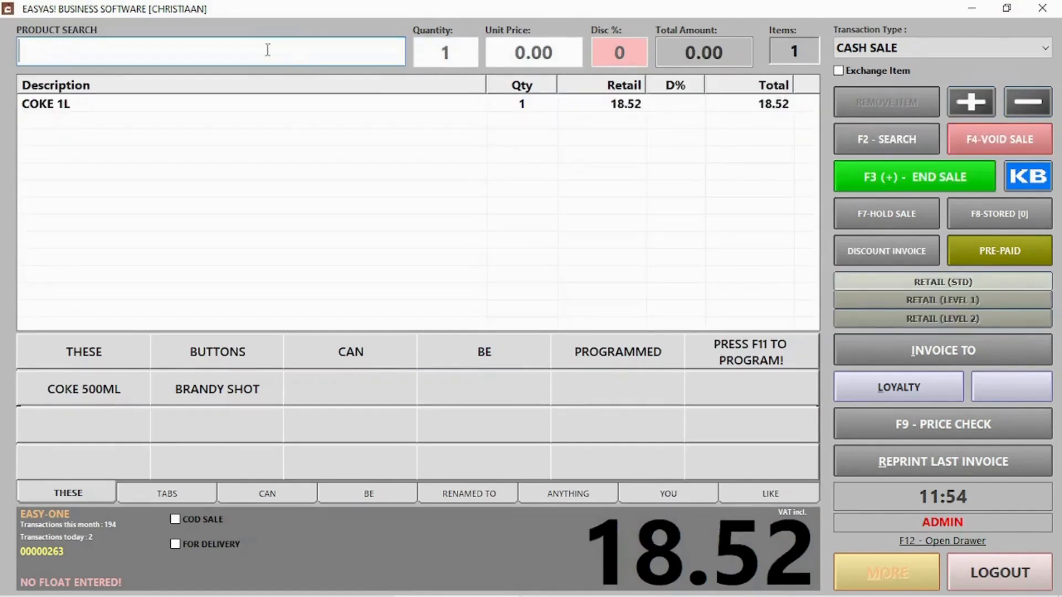
{"action": "type", "text": "glass"}
{"action": "key", "text": "Return"}
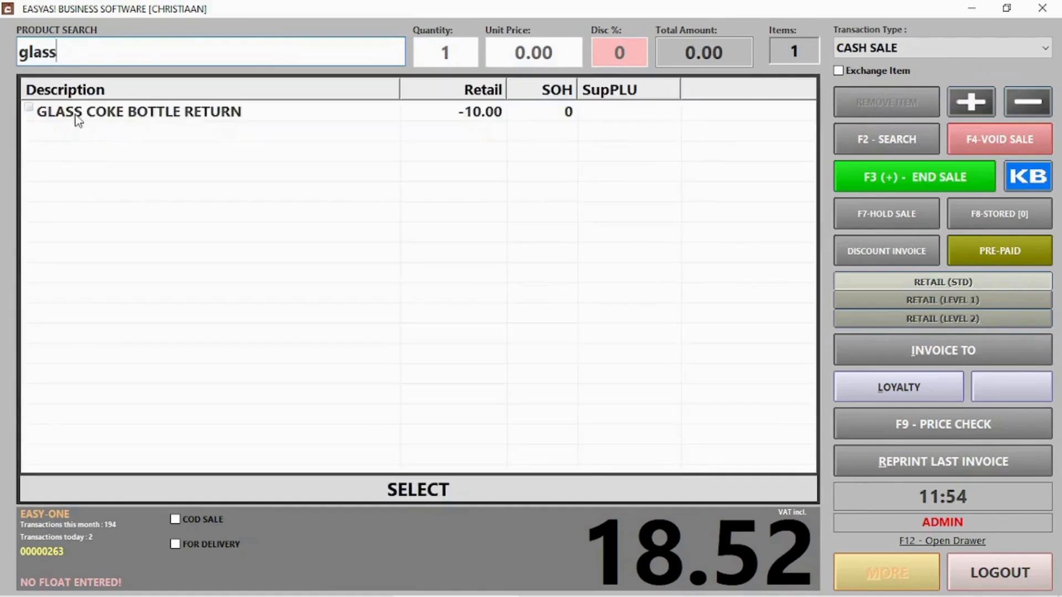
{"action": "double_click", "coordinate": [77, 113]}
{"action": "key", "text": "Return"}
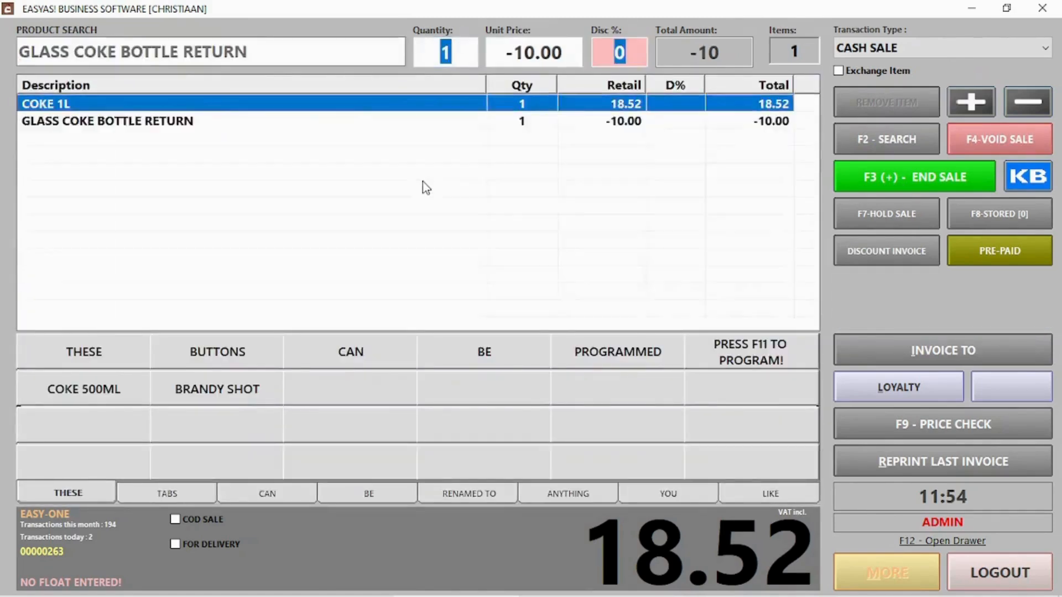
{"action": "left_click", "coordinate": [895, 181]}
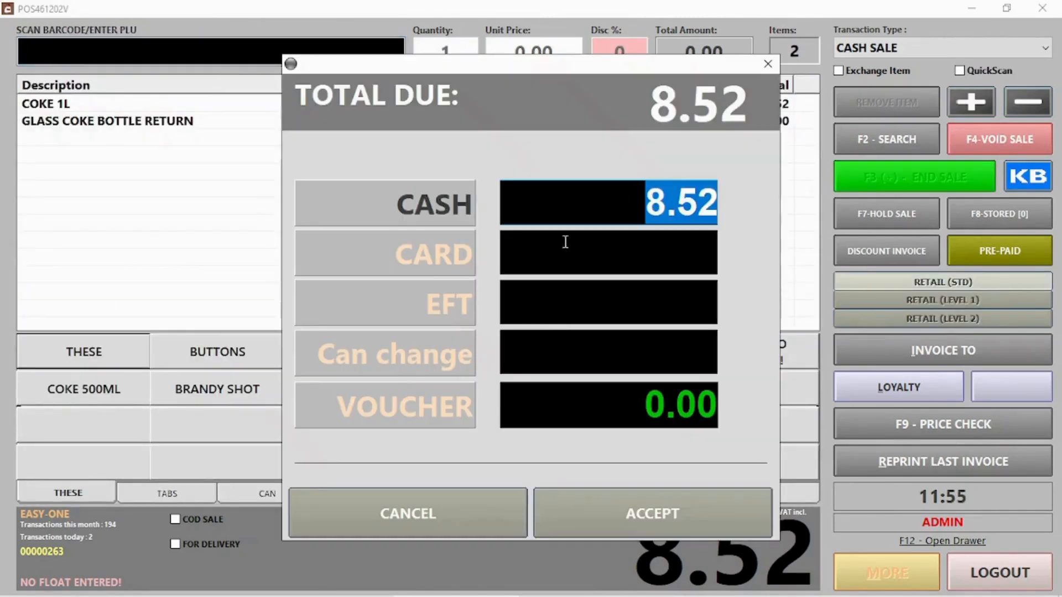
{"action": "key", "text": "Return"}
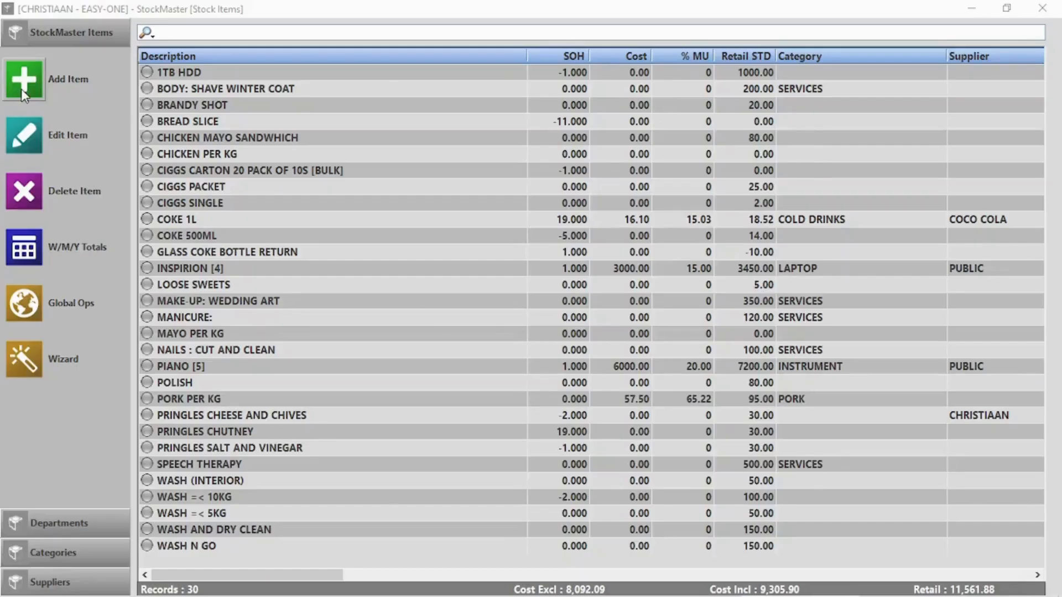
- Save 'Windhoek draught 500ml 24 pack' as a bulk product, pack size 24, retail 300
{"action": "left_click", "coordinate": [21, 88]}
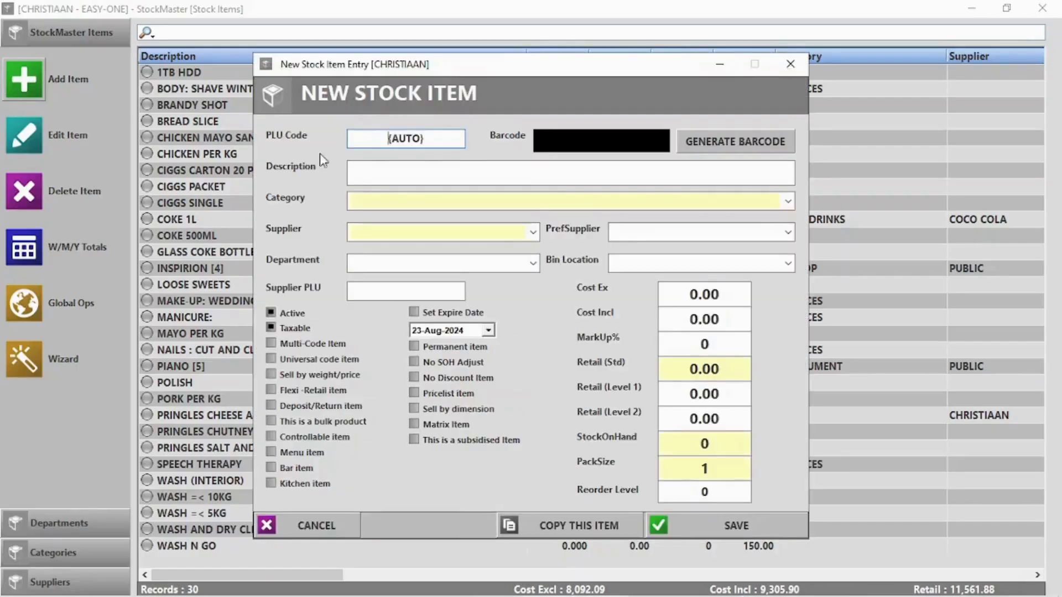
{"action": "type", "text": "Windhoe"}
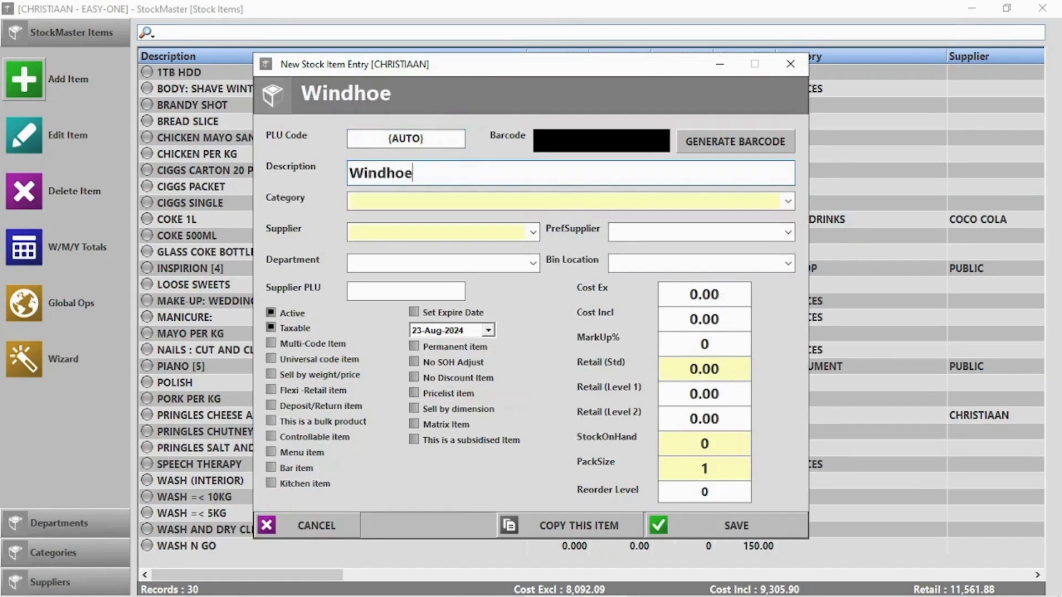
{"action": "type", "text": "k draught 5"}
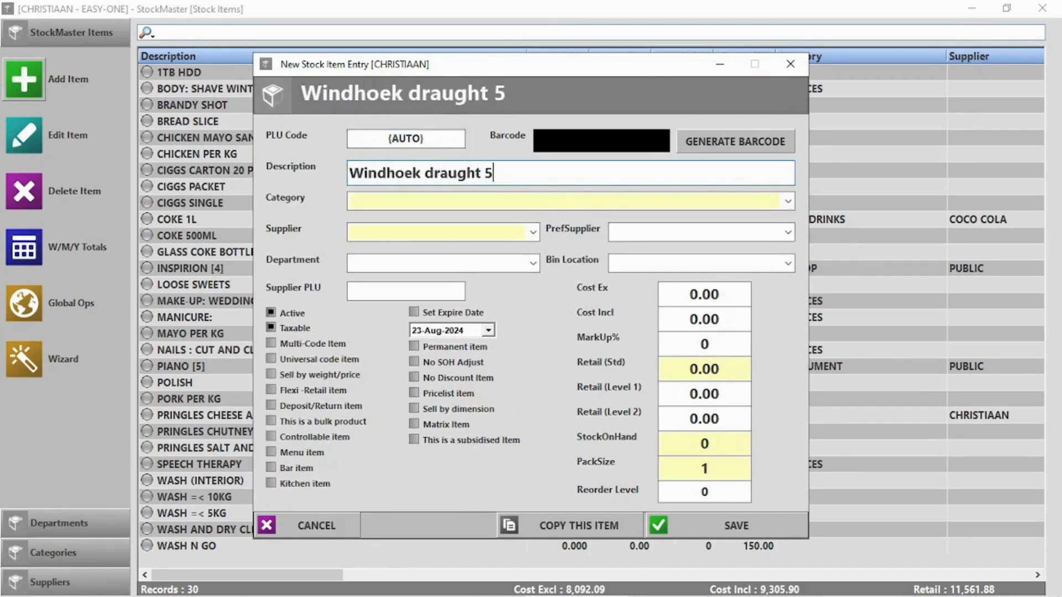
{"action": "type", "text": "00ml 24 pack"}
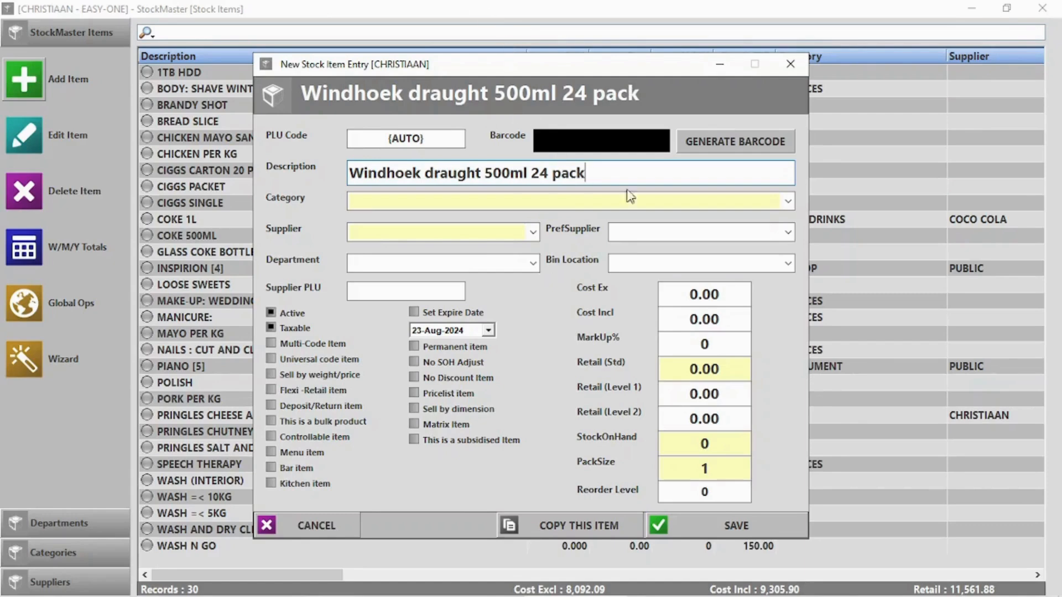
{"action": "left_click", "coordinate": [729, 324]}
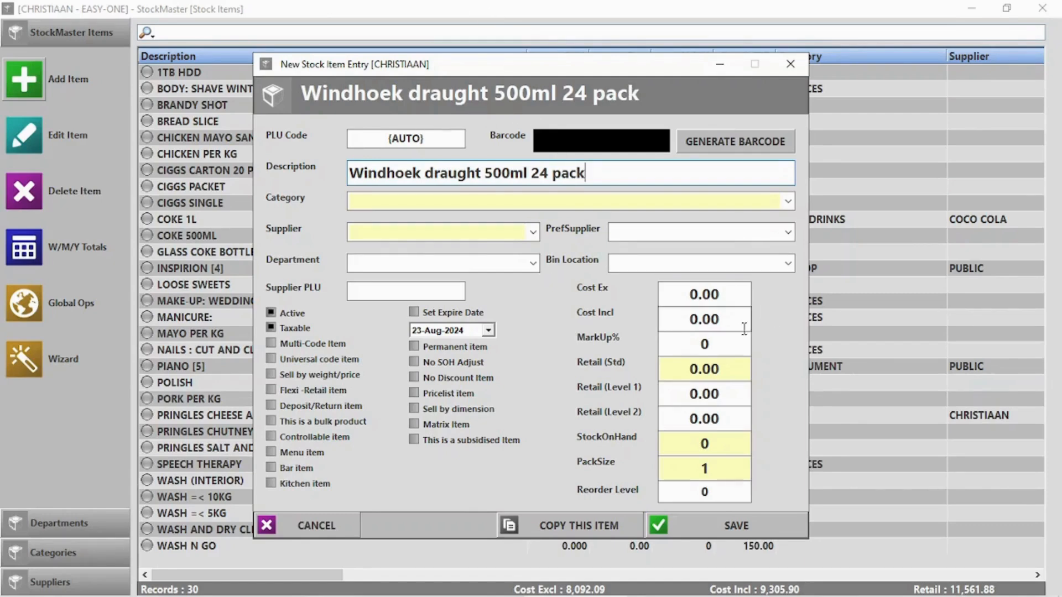
{"action": "left_click", "coordinate": [724, 364]}
{"action": "type", "text": "300"}
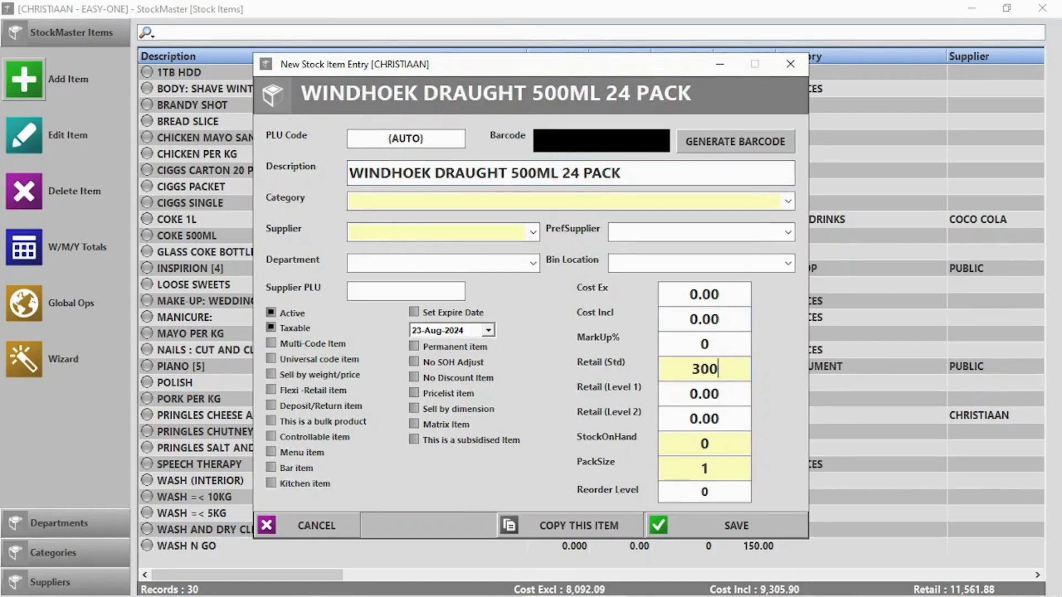
{"action": "left_click", "coordinate": [307, 421]}
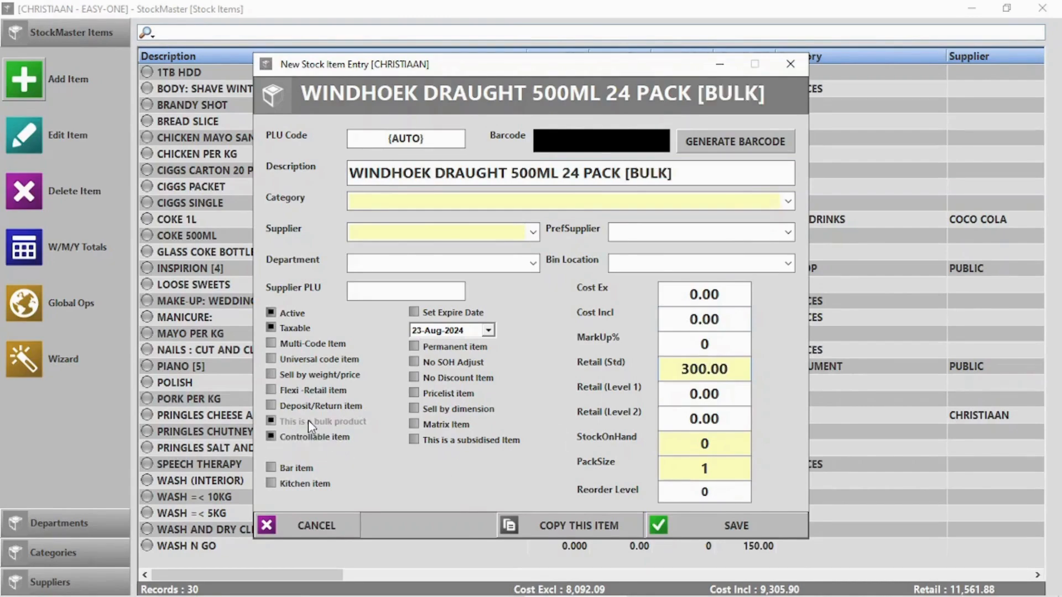
{"action": "left_click", "coordinate": [684, 472]}
{"action": "double_click", "coordinate": [684, 472]}
{"action": "type", "text": "24"}
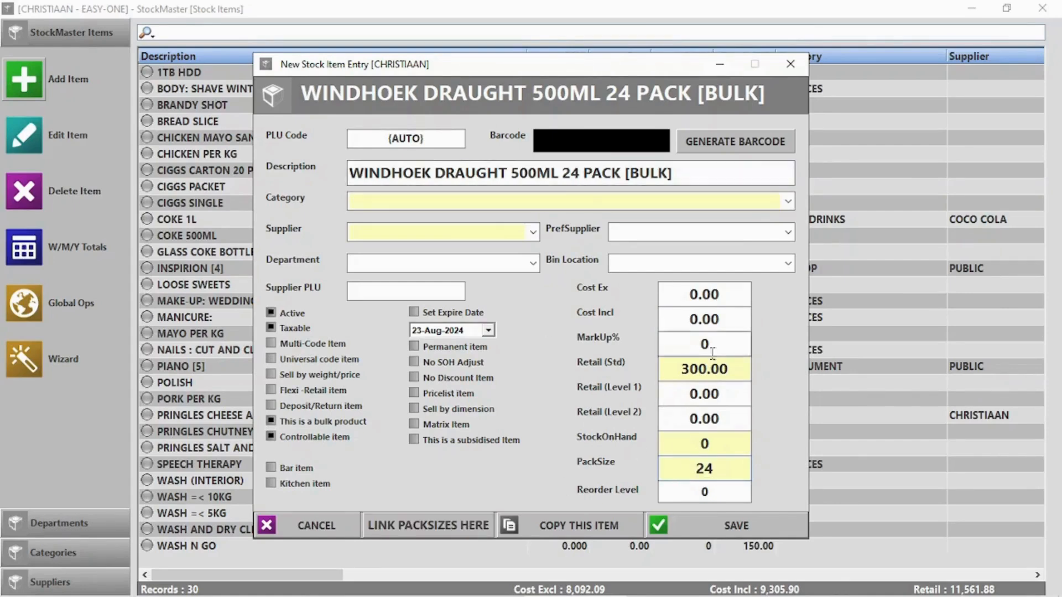
{"action": "left_click", "coordinate": [401, 525]}
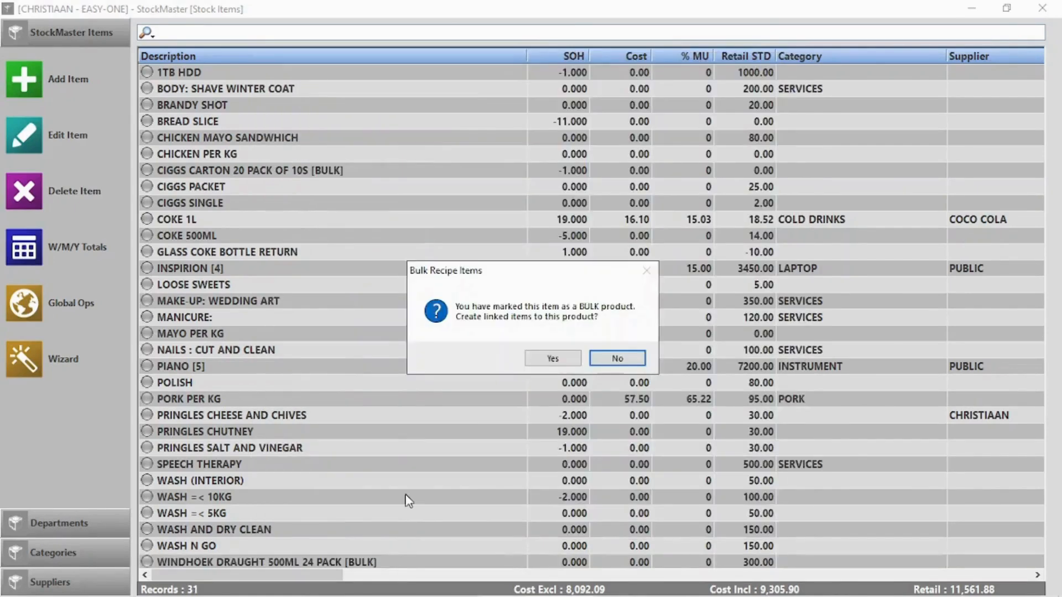
- Create linked pack sizes: a 6 pack at 120.00 and a single unit at 20.00
{"action": "left_click", "coordinate": [553, 361]}
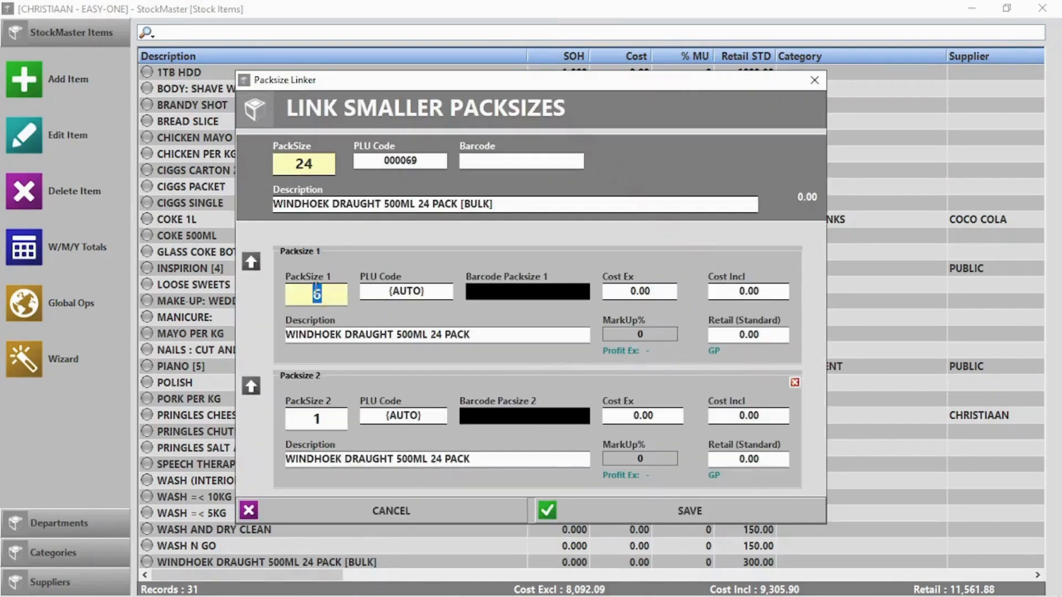
{"action": "double_click", "coordinate": [439, 335]}
{"action": "type", "text": "6"}
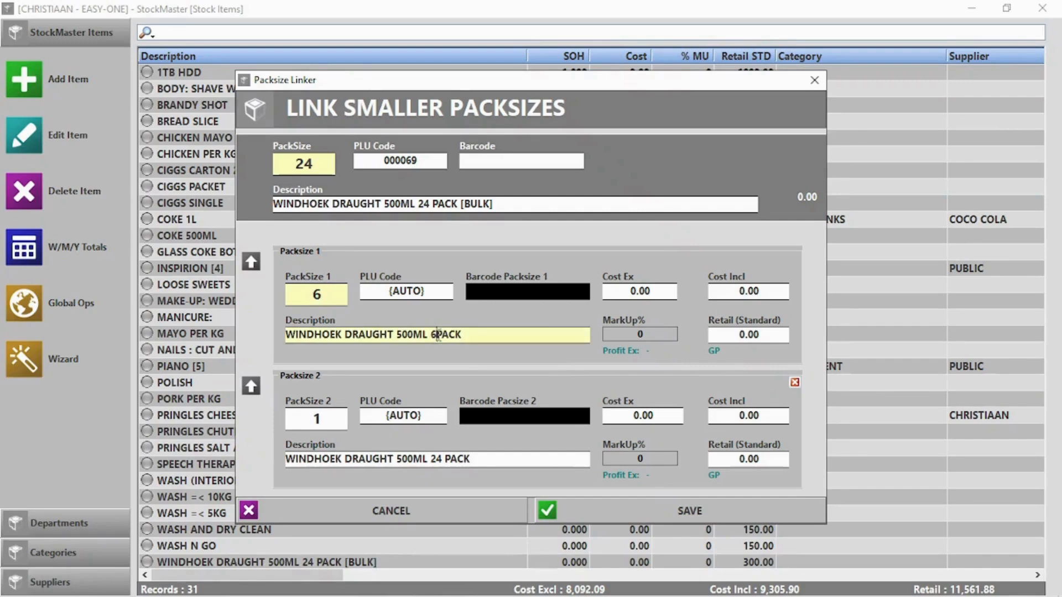
{"action": "left_click", "coordinate": [749, 335]}
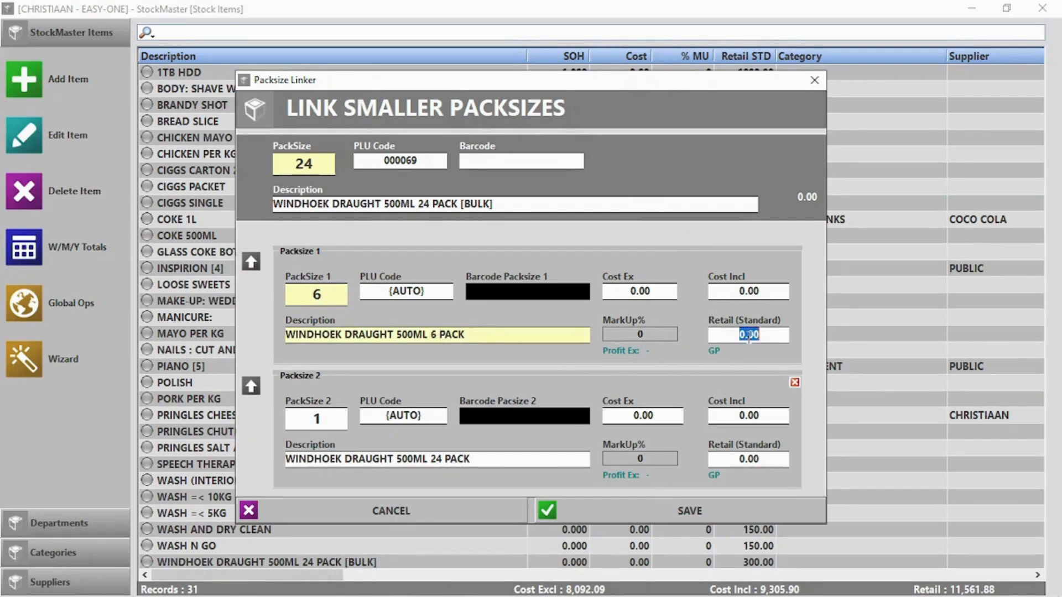
{"action": "type", "text": "120"}
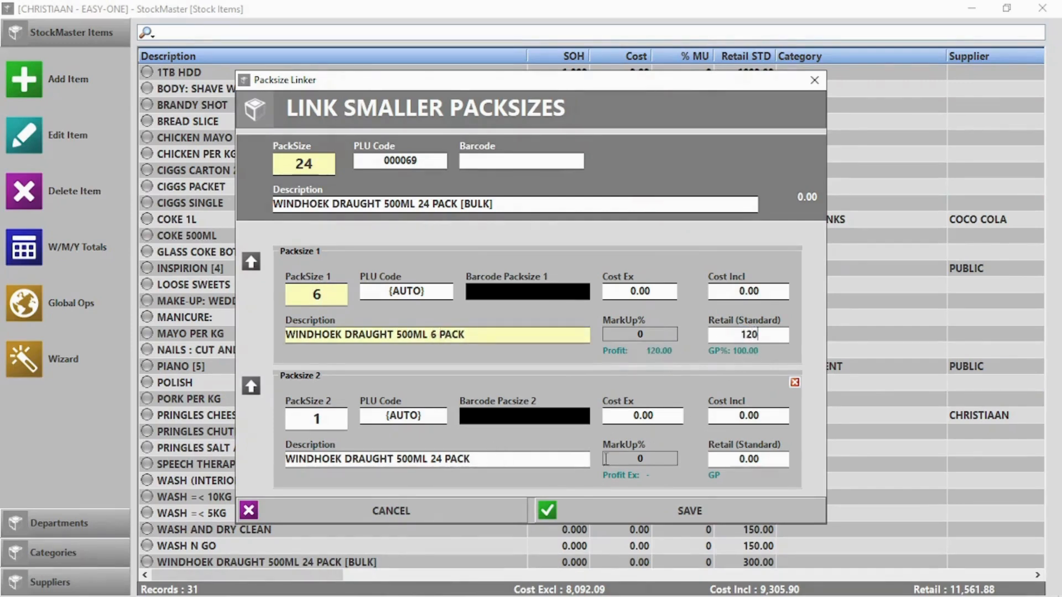
{"action": "left_click", "coordinate": [746, 459]}
{"action": "key", "text": "BackSpace"}
{"action": "type", "text": "20"}
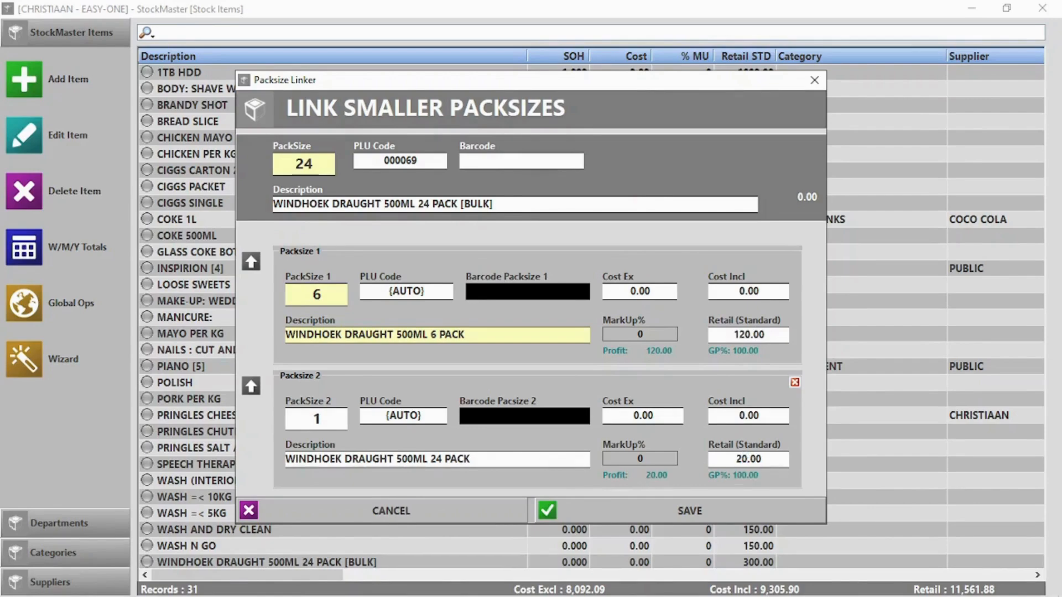
{"action": "left_click", "coordinate": [705, 513]}
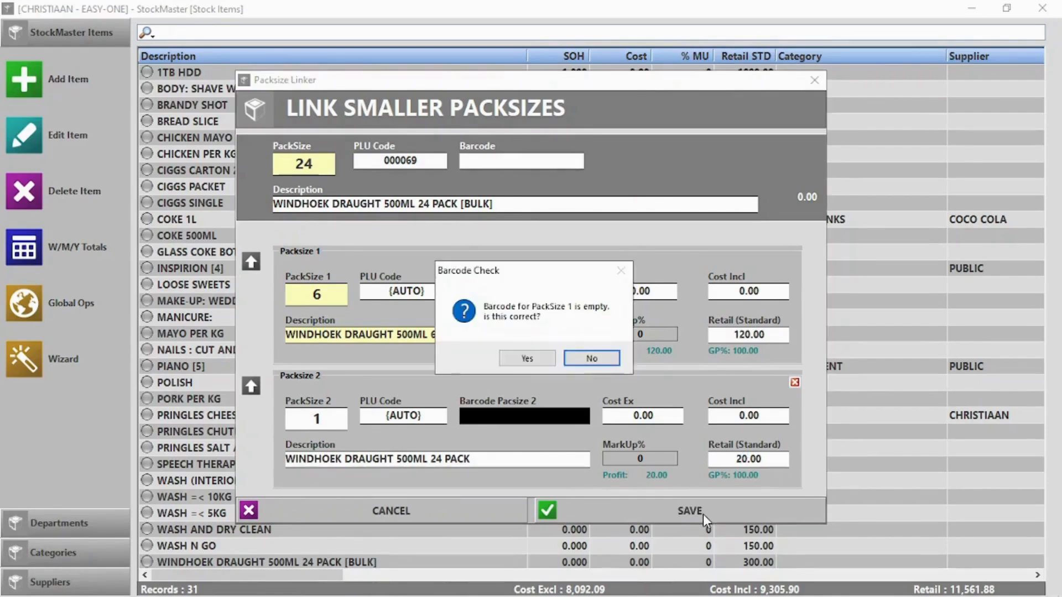
- Remove '24 PACK' from the single-unit description, re-save without barcodes, and close the stock list
{"action": "left_click", "coordinate": [526, 360]}
{"action": "left_click", "coordinate": [529, 361]}
{"action": "left_click", "coordinate": [610, 359]}
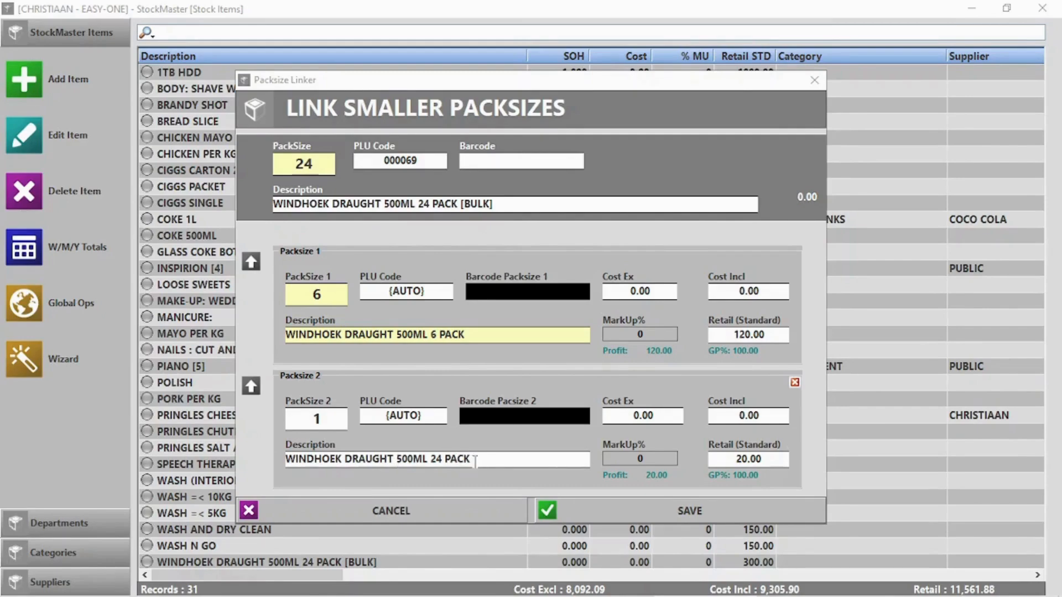
{"action": "left_click_drag", "start_coordinate": [475, 461], "coordinate": [431, 465]}
{"action": "key", "text": "BackSpace"}
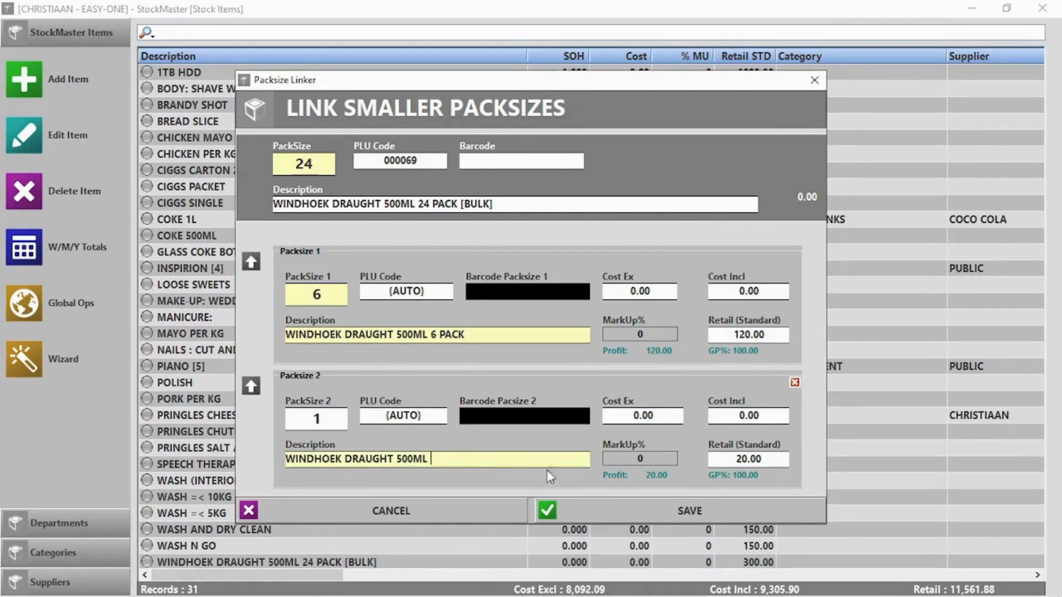
{"action": "left_click", "coordinate": [716, 512]}
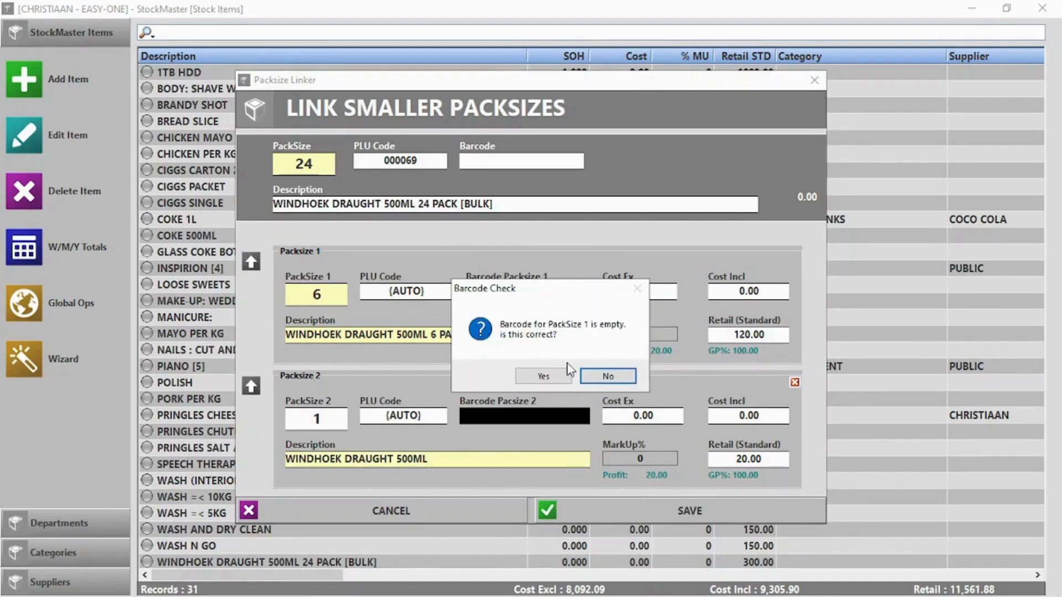
{"action": "left_click", "coordinate": [544, 377]}
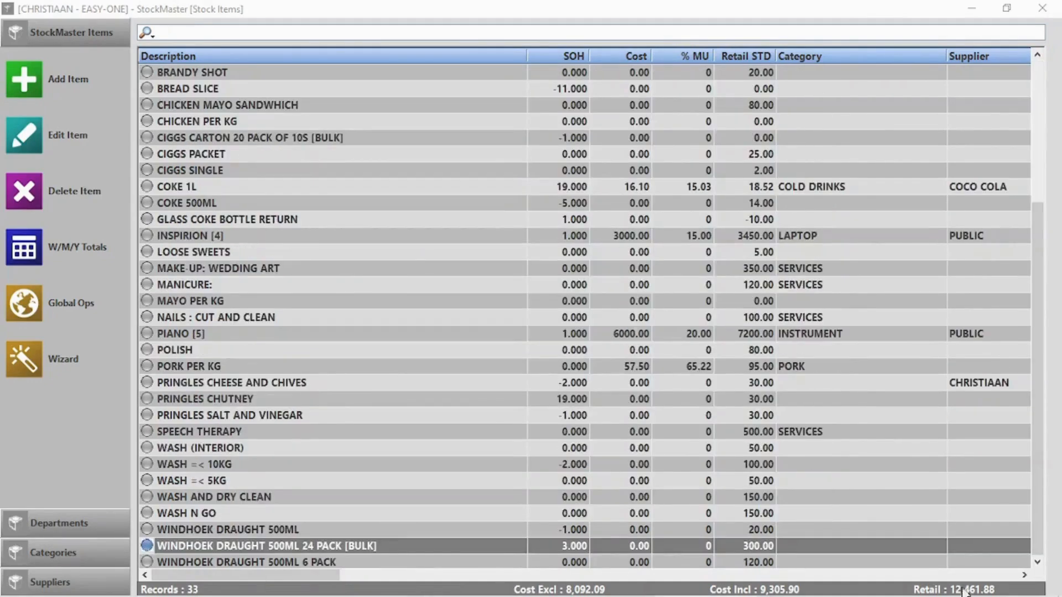
{"action": "left_click", "coordinate": [1043, 8]}
- In Point Of Sale, add one Windhoek Draught 500ML 6 pack and one single 500ML
{"action": "left_click", "coordinate": [261, 138]}
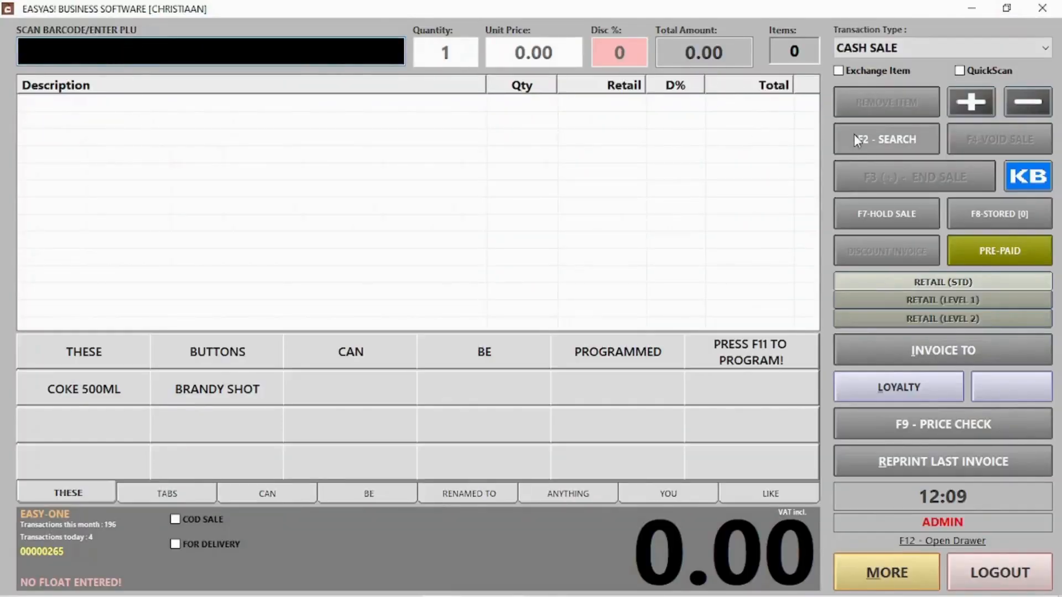
{"action": "left_click", "coordinate": [858, 137]}
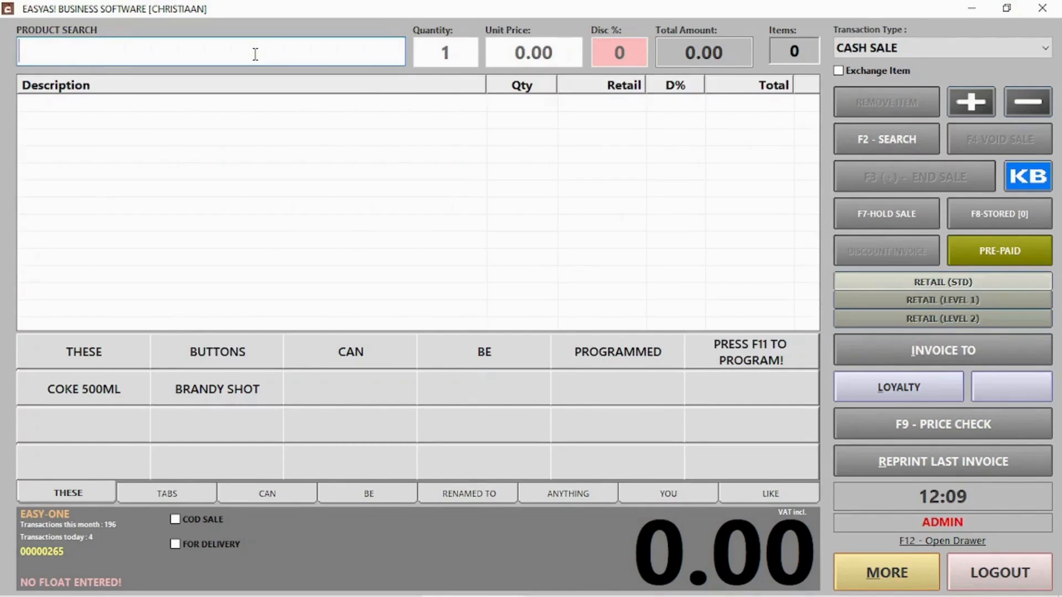
{"action": "type", "text": "Win"}
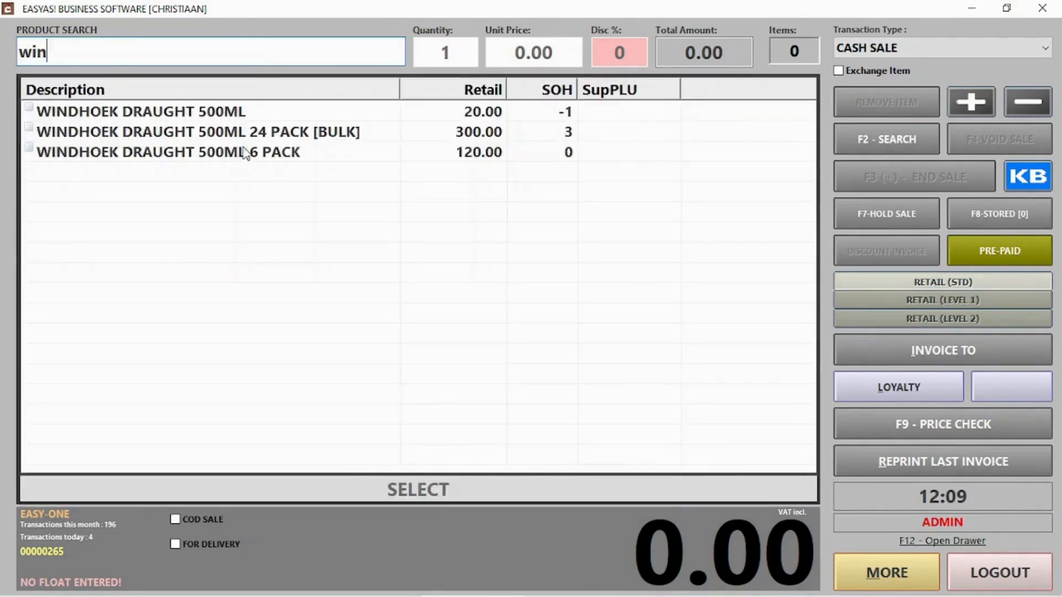
{"action": "double_click", "coordinate": [244, 154]}
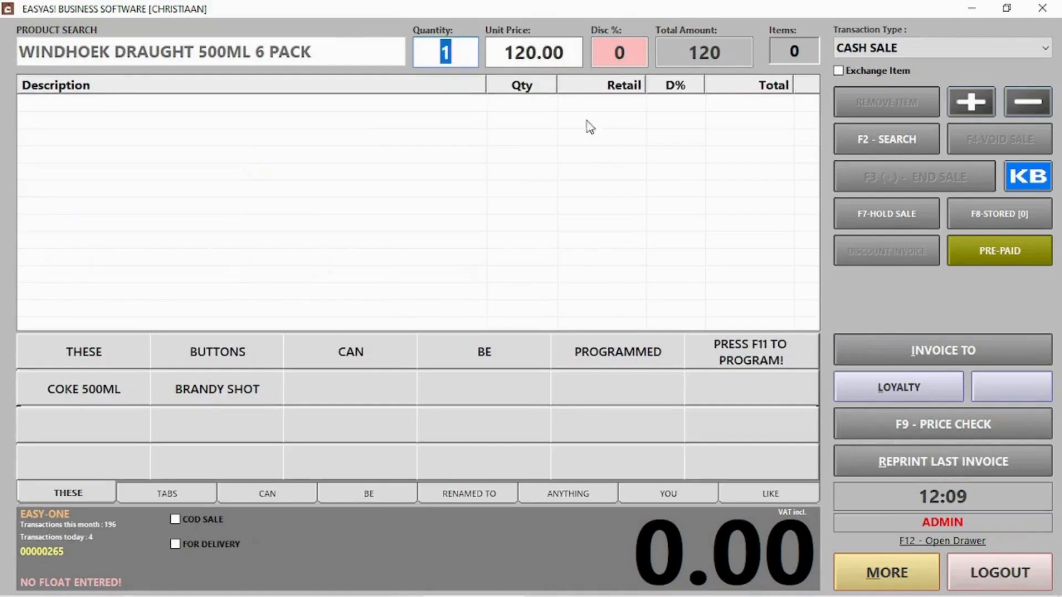
{"action": "key", "text": "Return"}
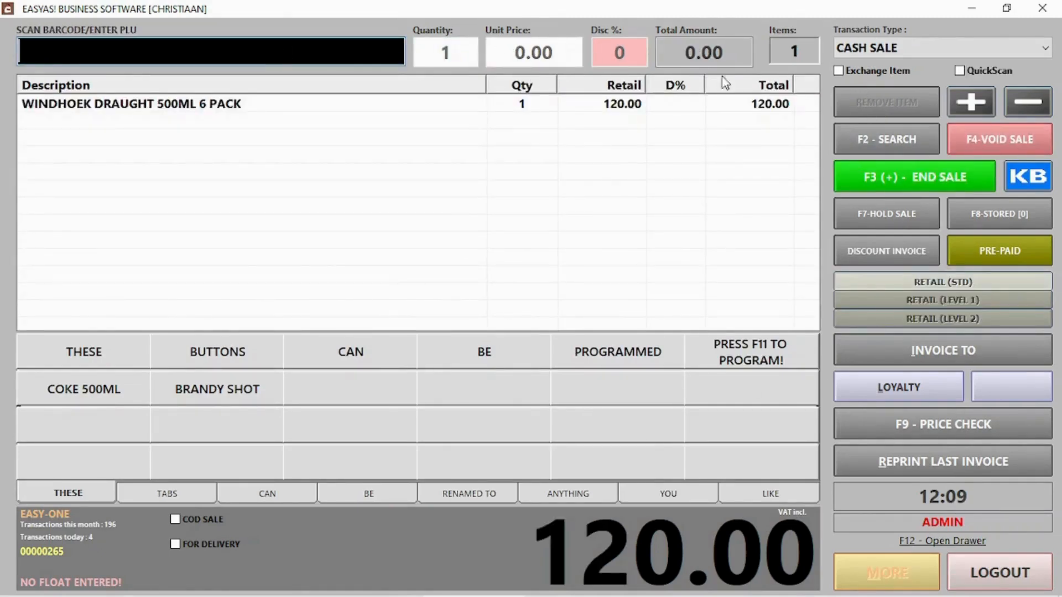
{"action": "key", "text": "F2"}
{"action": "type", "text": "windh"}
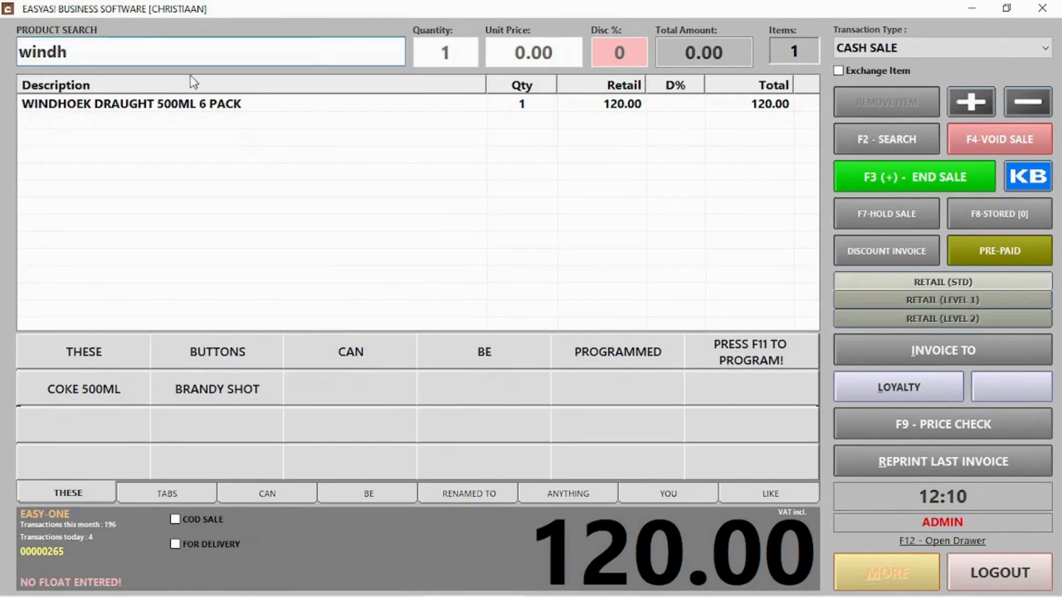
{"action": "key", "text": "Return"}
{"action": "double_click", "coordinate": [243, 112]}
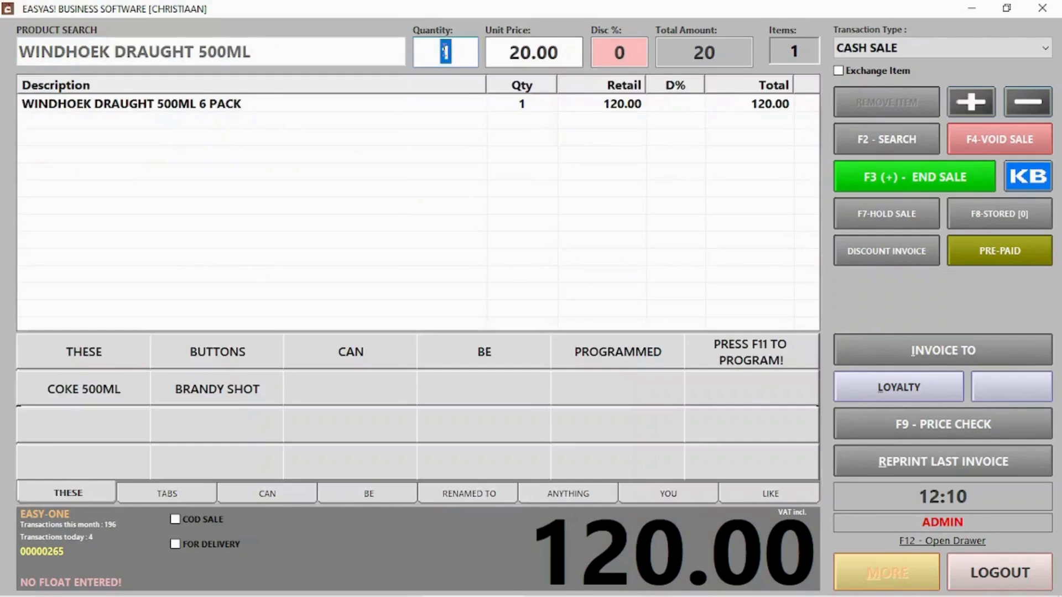
{"action": "key", "text": "Return"}
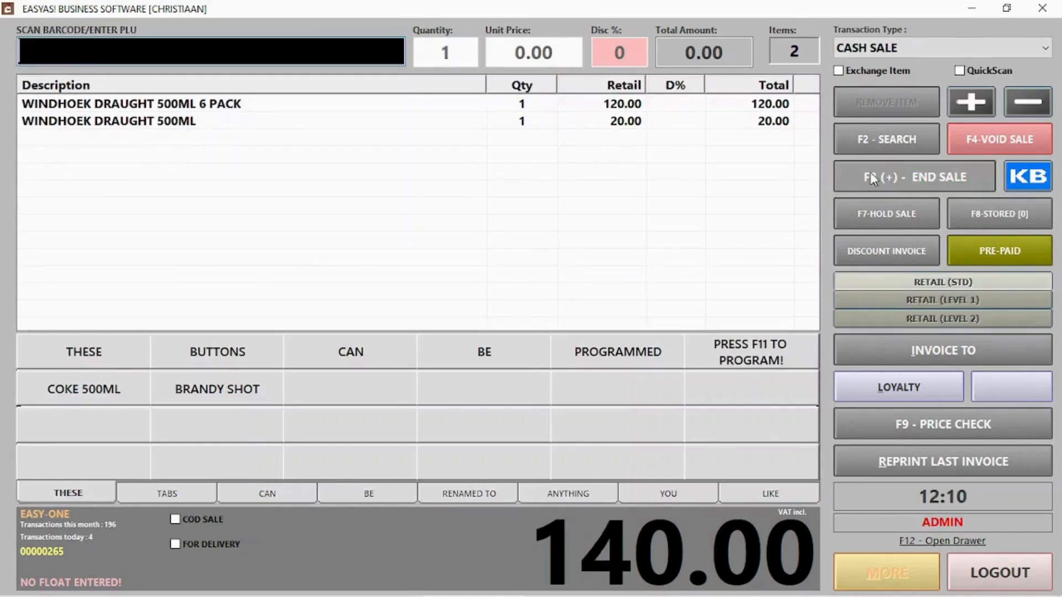
- Take the 140.00 cash payment, log out, and reopen the stock items list
{"action": "left_click", "coordinate": [885, 188]}
{"action": "left_click", "coordinate": [684, 499]}
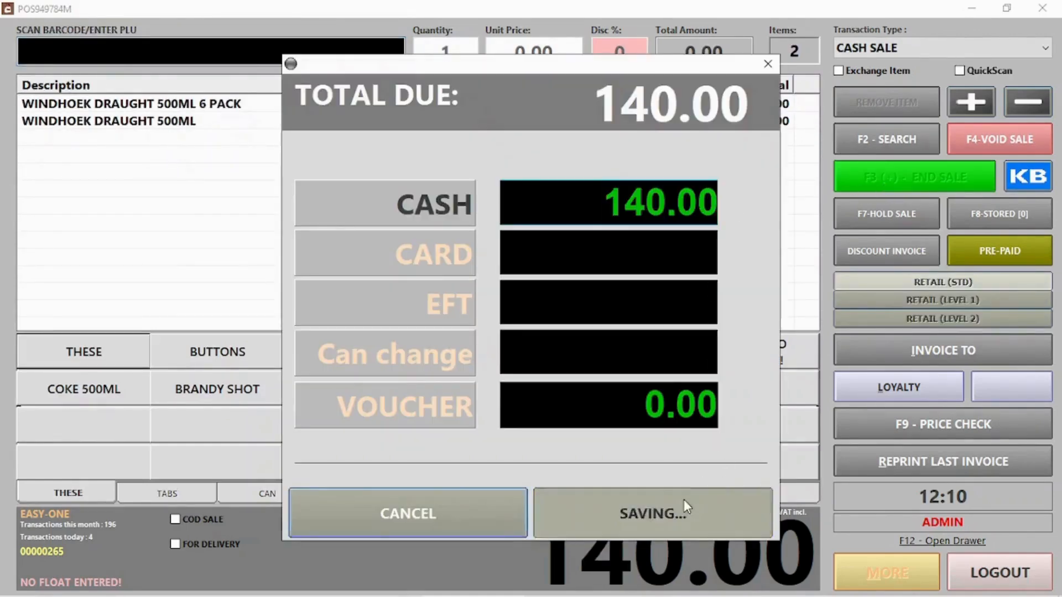
{"action": "left_click", "coordinate": [623, 362]}
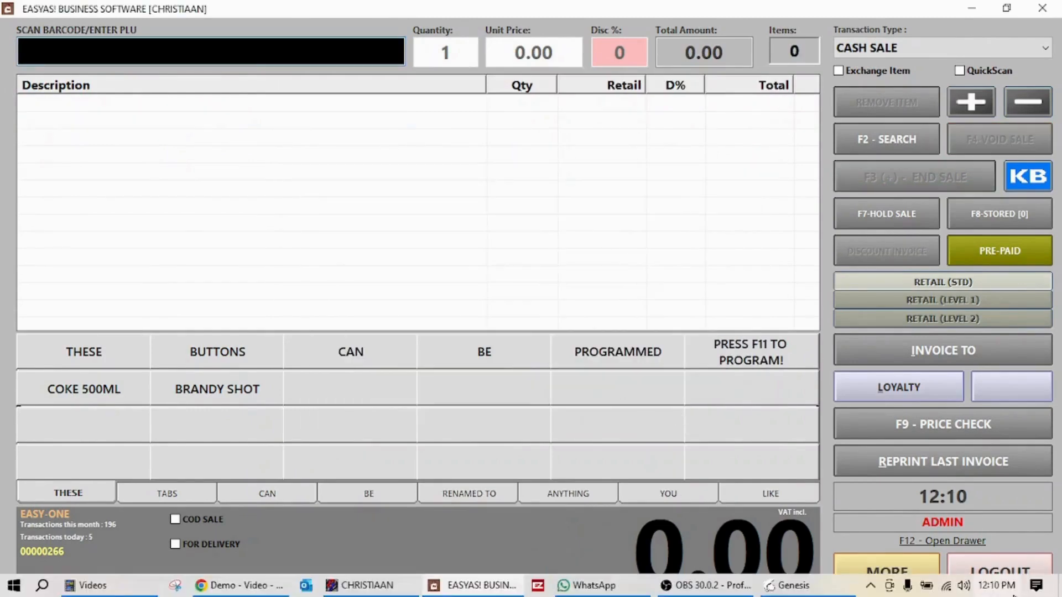
{"action": "left_click", "coordinate": [1002, 569]}
{"action": "left_click", "coordinate": [679, 147]}
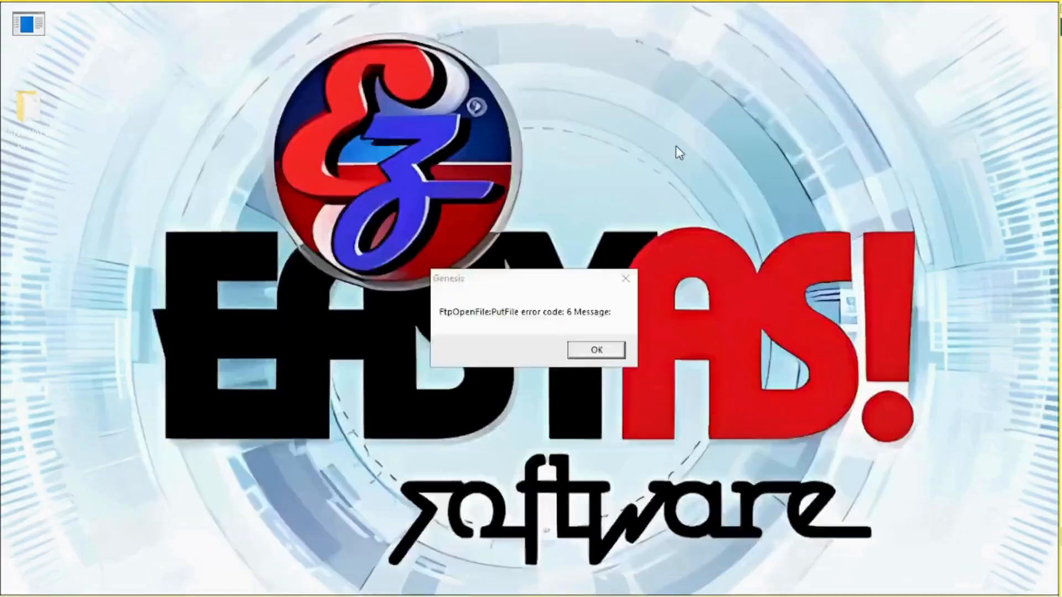
- Open the Windhoek Draught 24 pack item and review its stock-on-hand breakdown
{"action": "scroll", "coordinate": [476, 436], "scroll_direction": "down", "scroll_amount": 1}
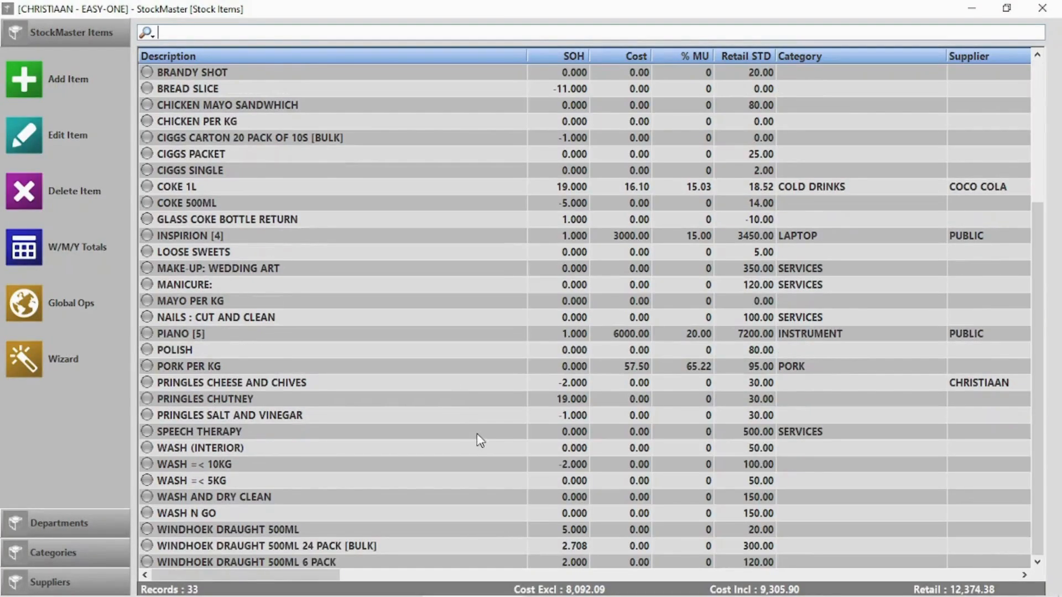
{"action": "left_click", "coordinate": [351, 549]}
{"action": "double_click", "coordinate": [350, 549]}
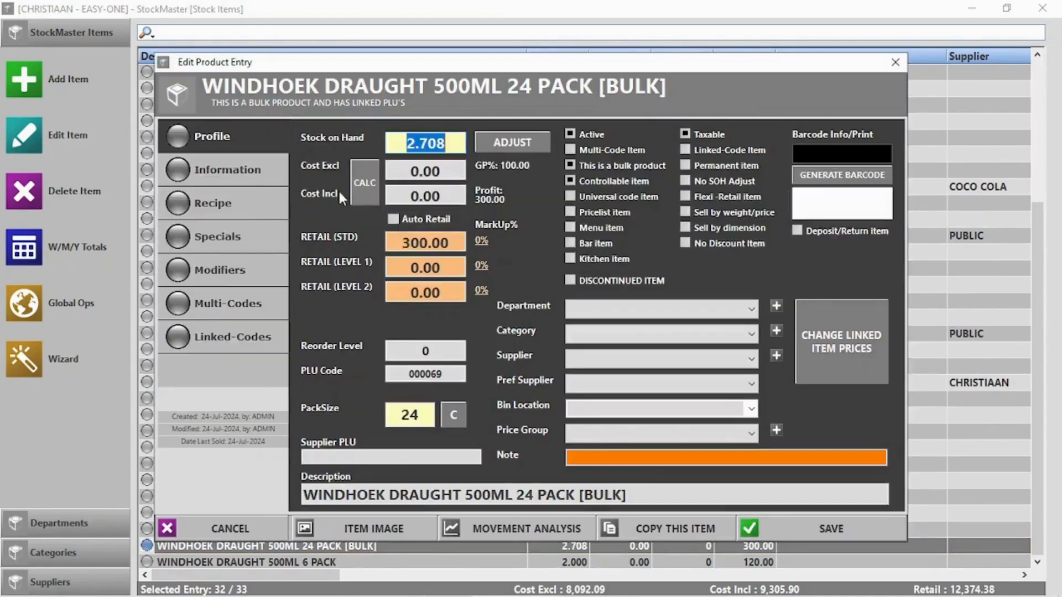
{"action": "left_click", "coordinate": [334, 138]}
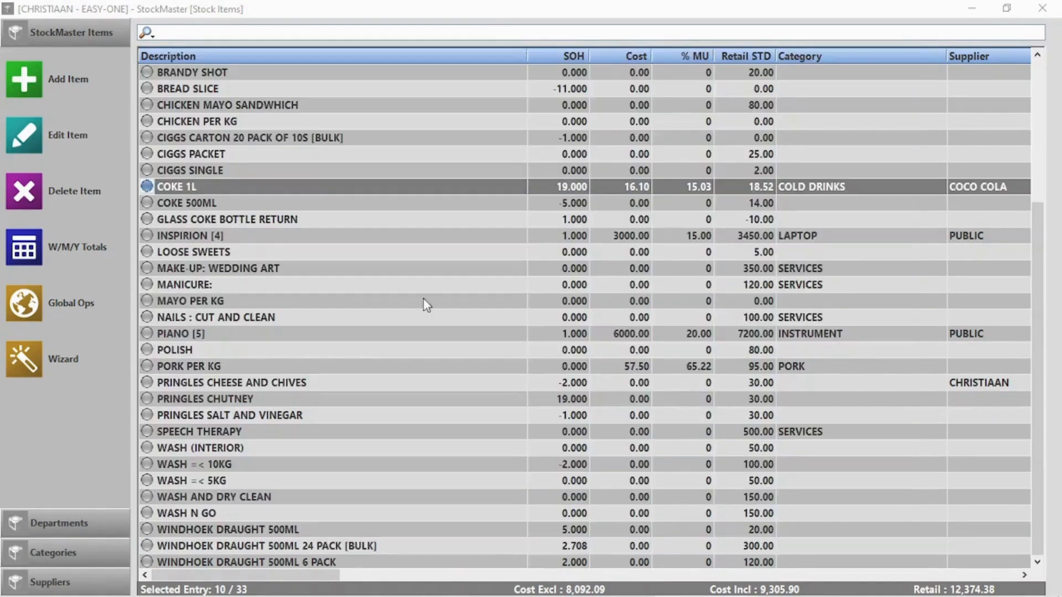
- Write off 1 COKE 1L bottle as wasted/damaged, dropping stock from 19 to 18
{"action": "double_click", "coordinate": [191, 187]}
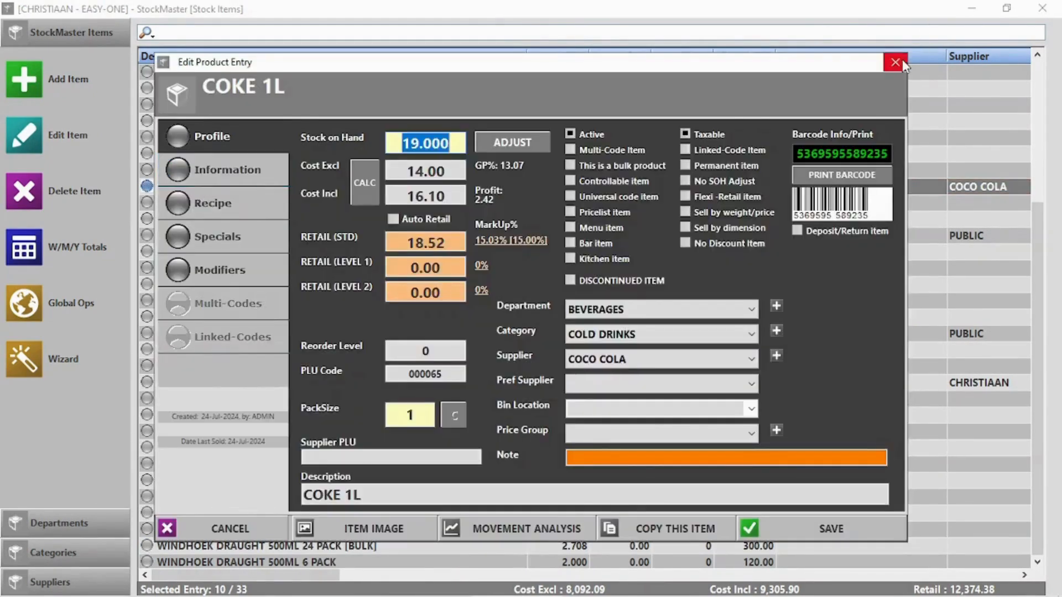
{"action": "left_click", "coordinate": [902, 61]}
{"action": "left_click", "coordinate": [32, 131]}
{"action": "left_click", "coordinate": [512, 143]}
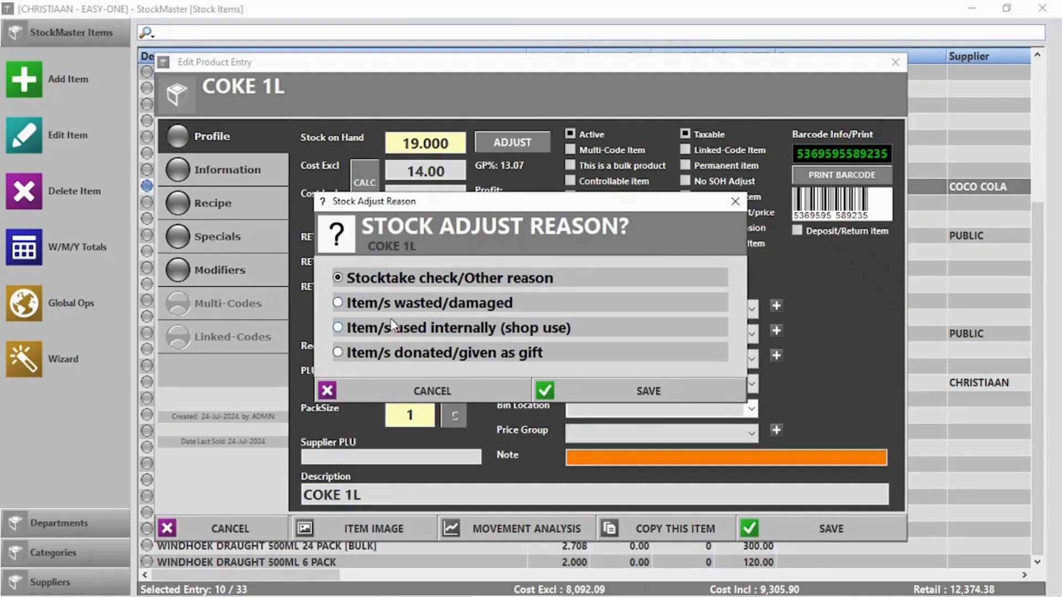
{"action": "left_click", "coordinate": [380, 304]}
{"action": "left_click", "coordinate": [698, 393]}
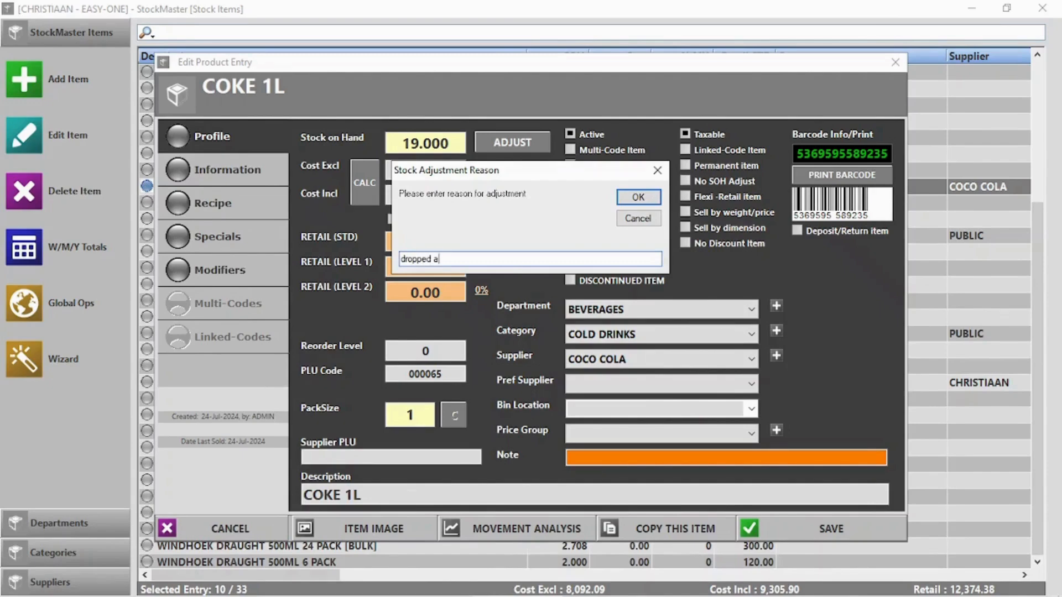
{"action": "left_click", "coordinate": [639, 197]}
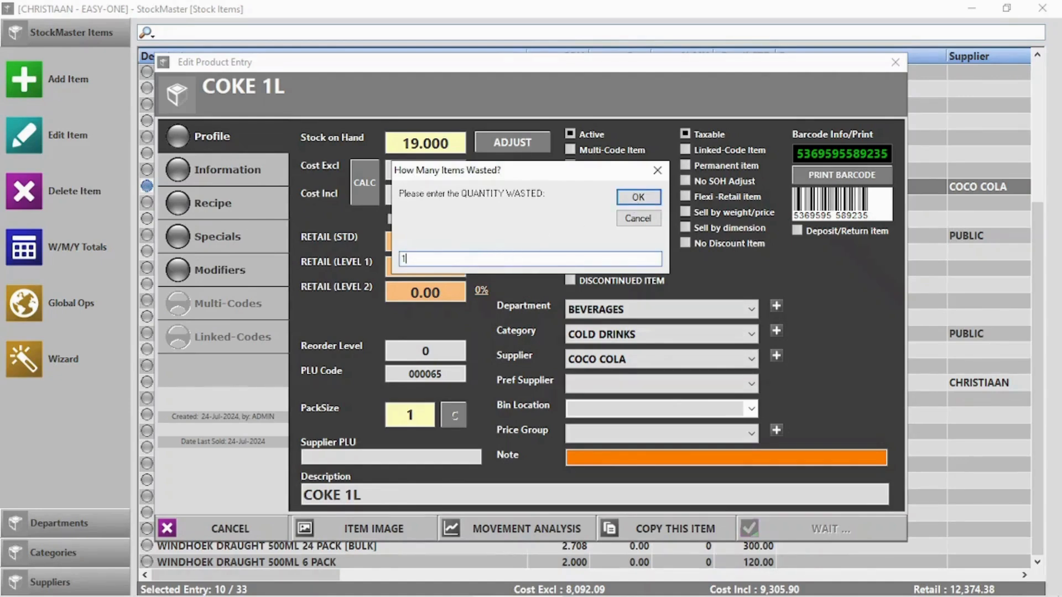
{"action": "type", "text": "1"}
{"action": "key", "text": "Return"}
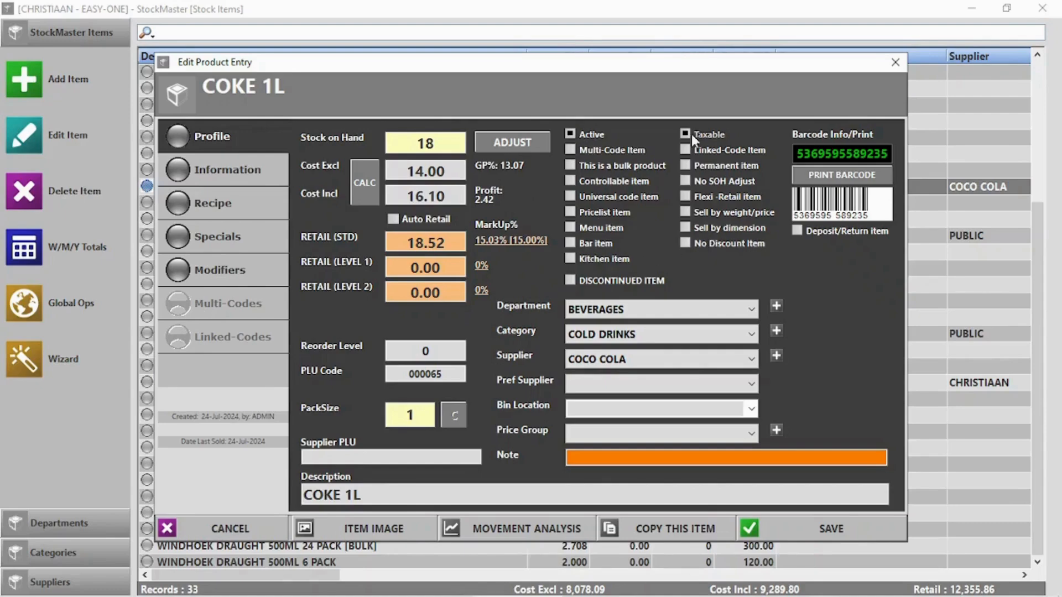
- Skip barcode label printing and save COKE 1L with a reorder level of 20
{"action": "left_click", "coordinate": [839, 175]}
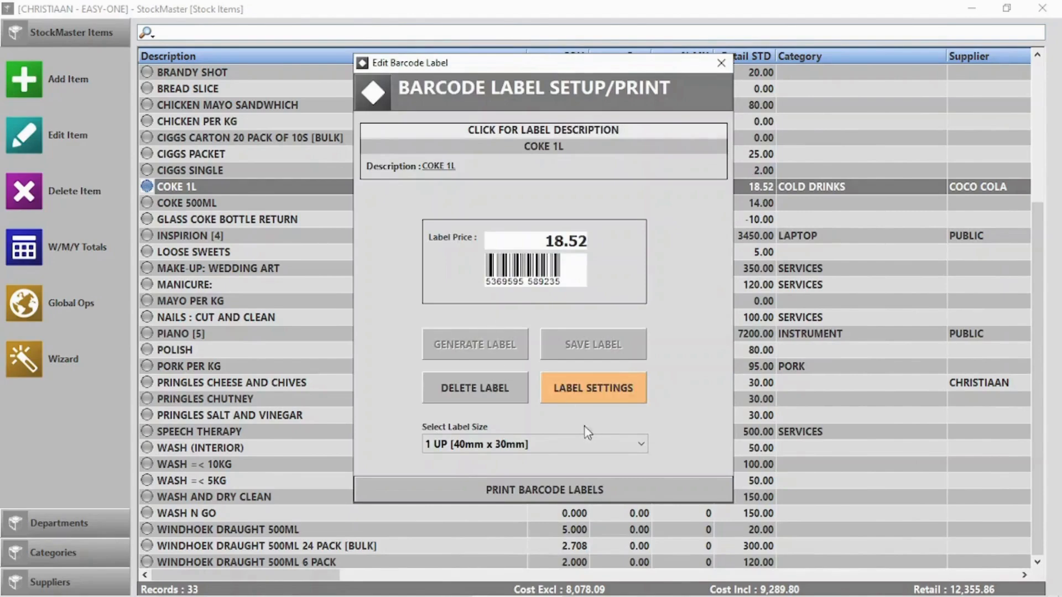
{"action": "left_click", "coordinate": [547, 490]}
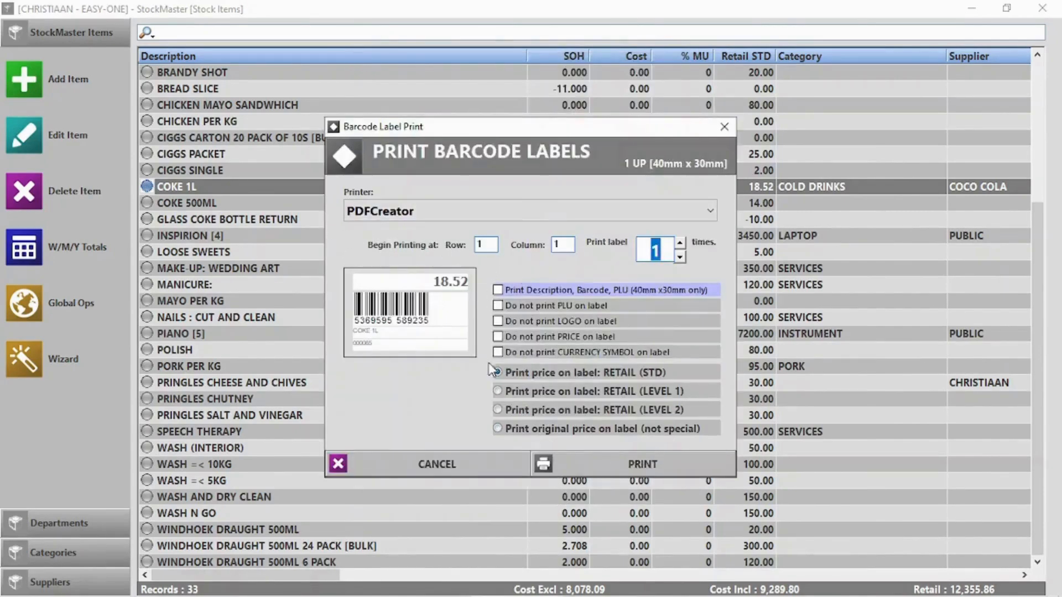
{"action": "left_click", "coordinate": [473, 468]}
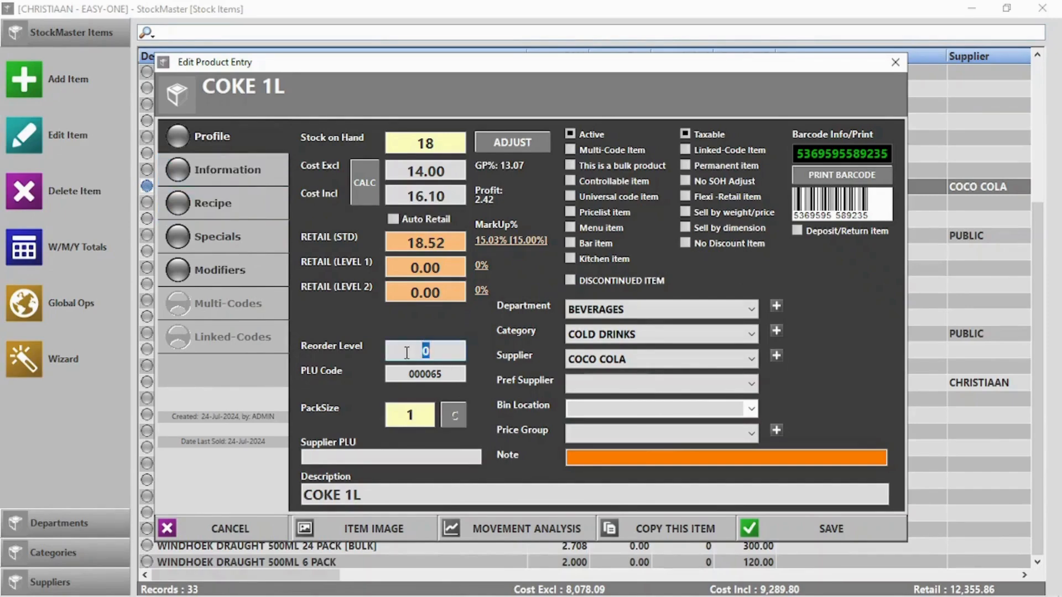
{"action": "type", "text": "20"}
{"action": "left_click", "coordinate": [831, 528]}
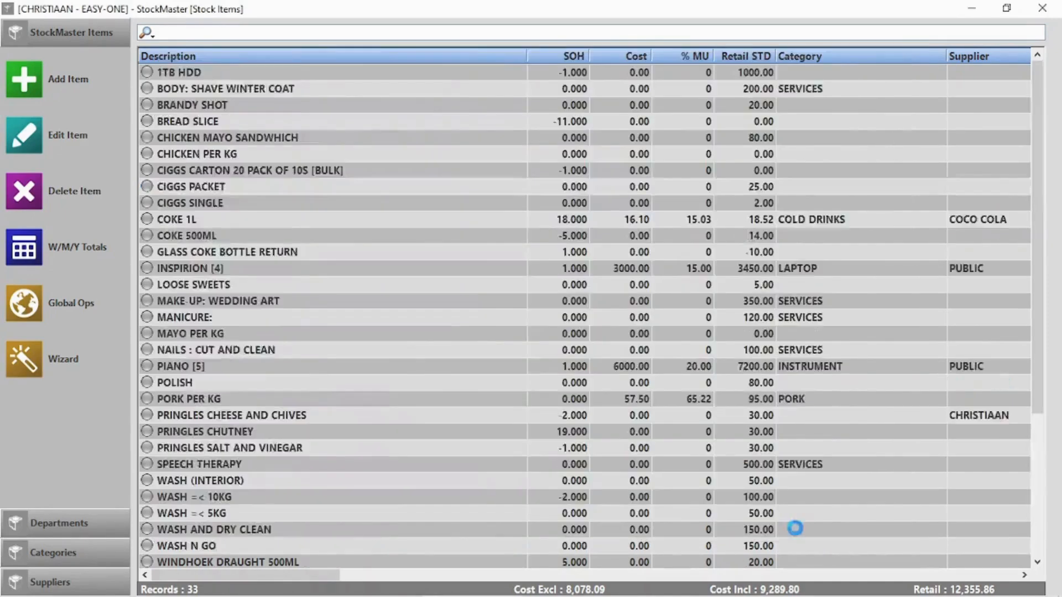
- Close StockMaster and review the Stock Below Reorder Level list
{"action": "left_click", "coordinate": [1043, 8]}
{"action": "left_click", "coordinate": [913, 164]}
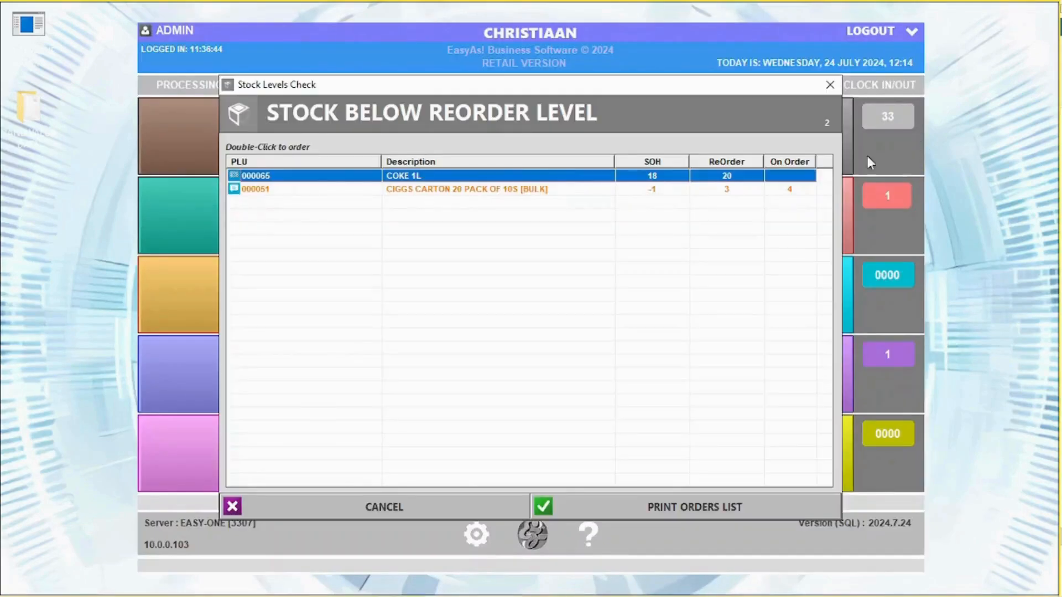
{"action": "left_click", "coordinate": [828, 84]}
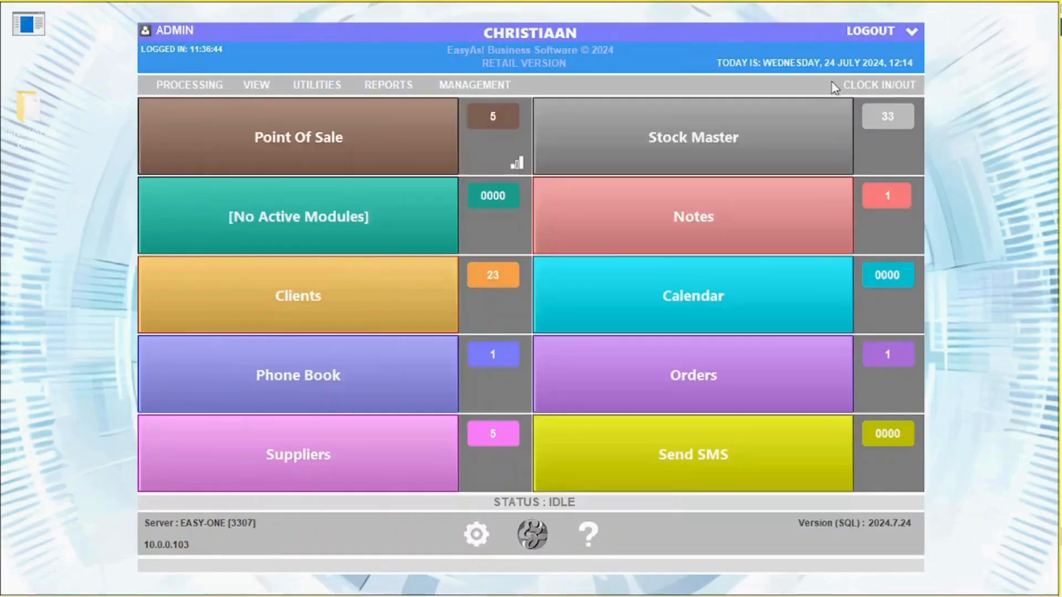
- Reopen the stock list and show COKE 1L's Information page
{"action": "left_click", "coordinate": [550, 166]}
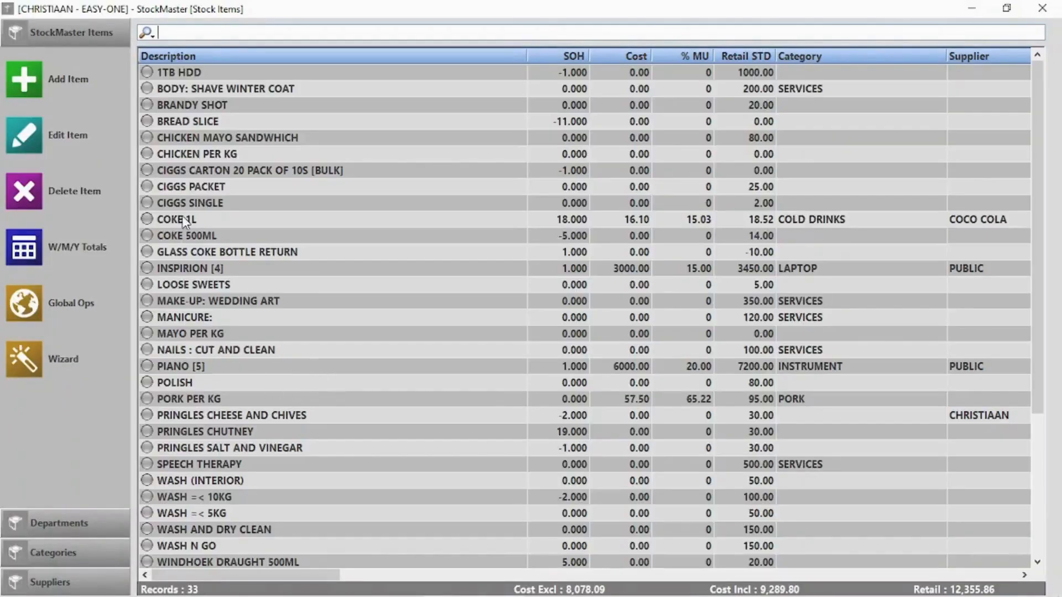
{"action": "double_click", "coordinate": [183, 220]}
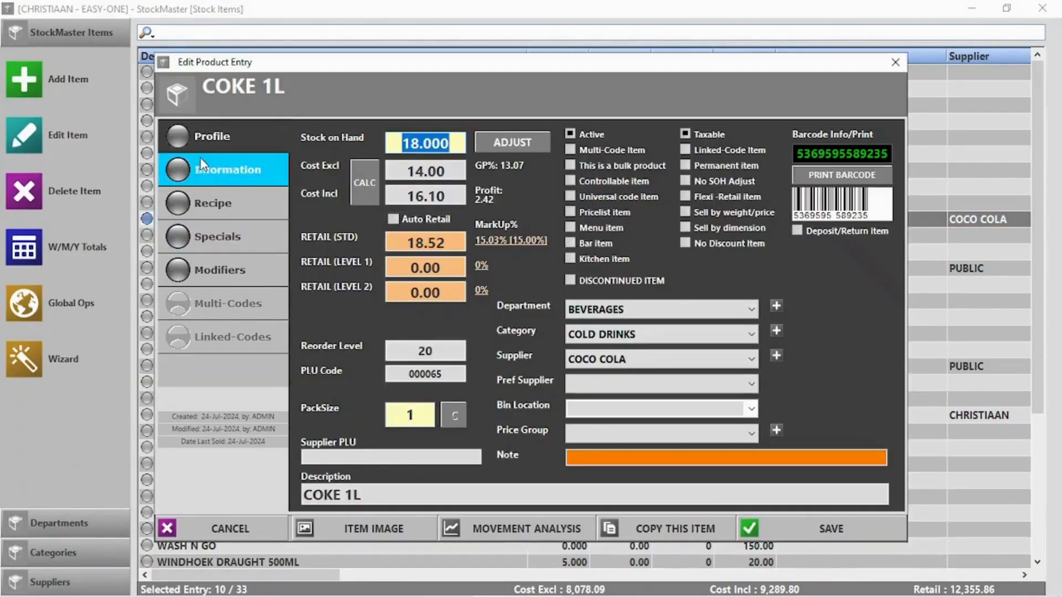
{"action": "left_click", "coordinate": [205, 164]}
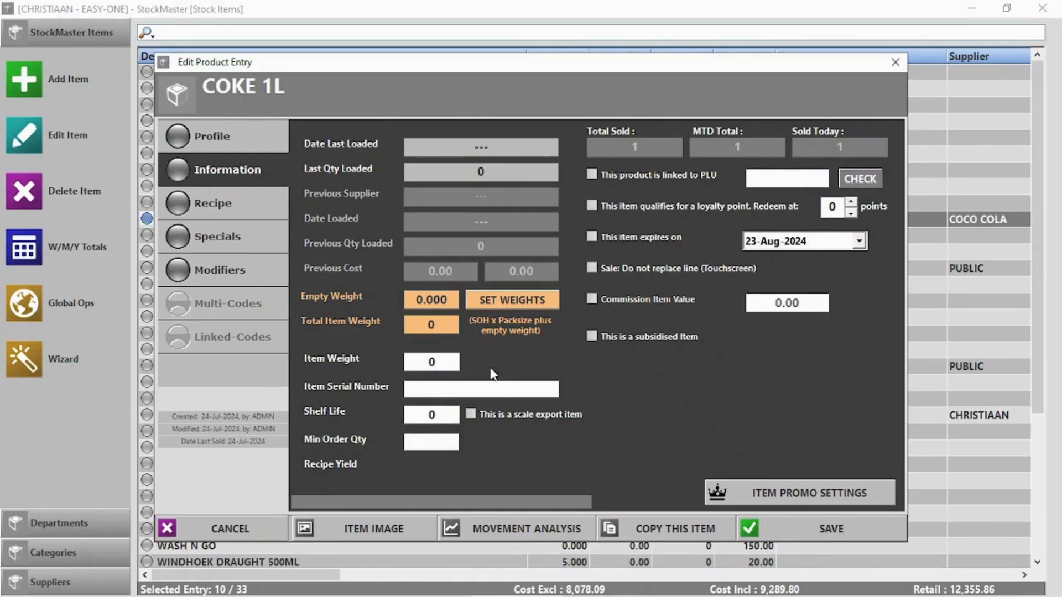
- Close COKE 1L's special pricing unchanged and add 0.25 MAYO PER KG to the sandwich recipe
{"action": "left_click", "coordinate": [812, 494]}
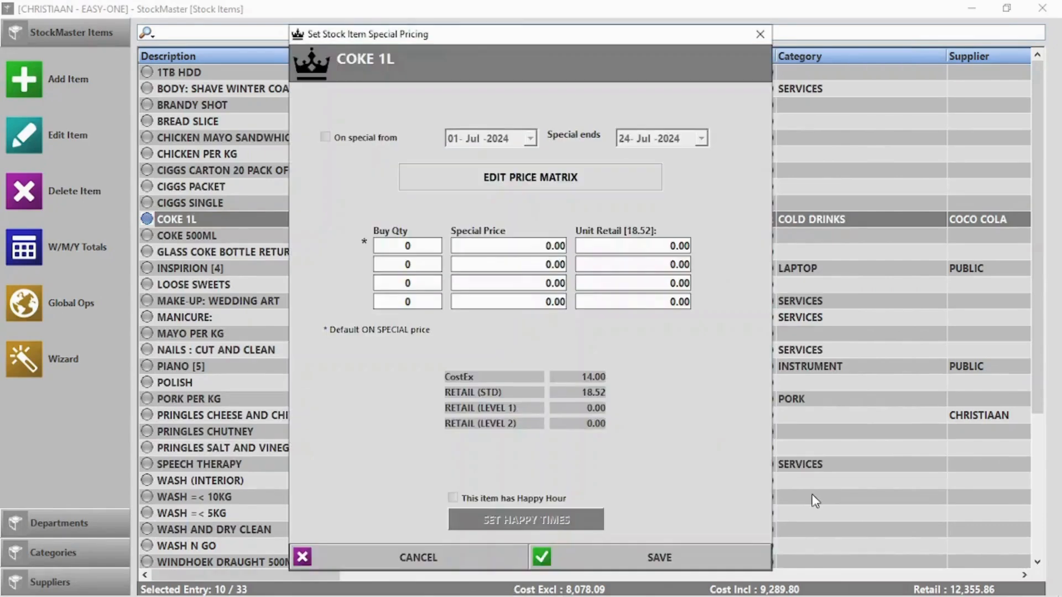
{"action": "left_click", "coordinate": [417, 552]}
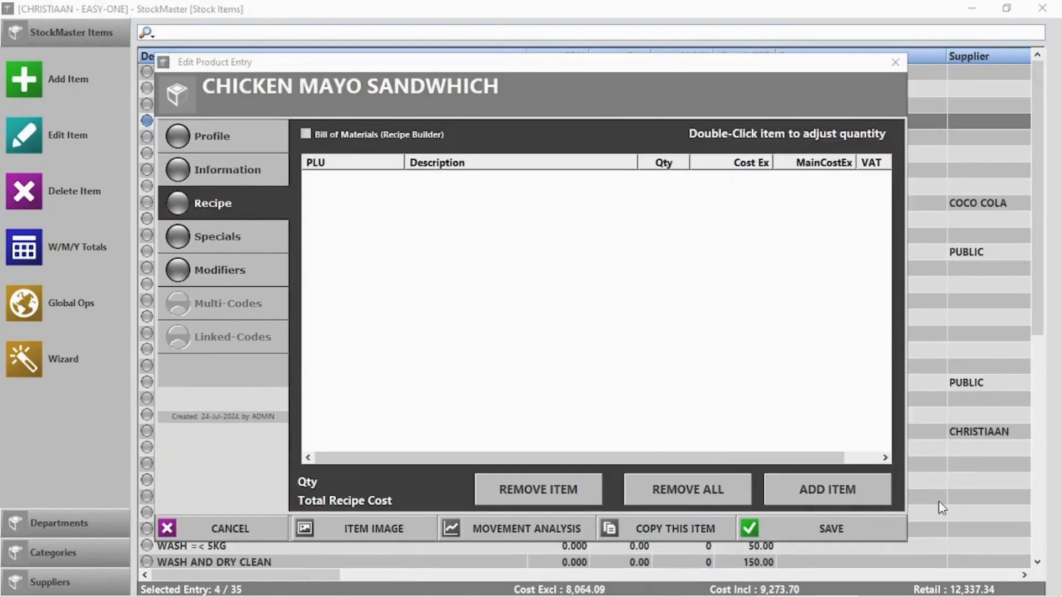
{"action": "left_click", "coordinate": [844, 489]}
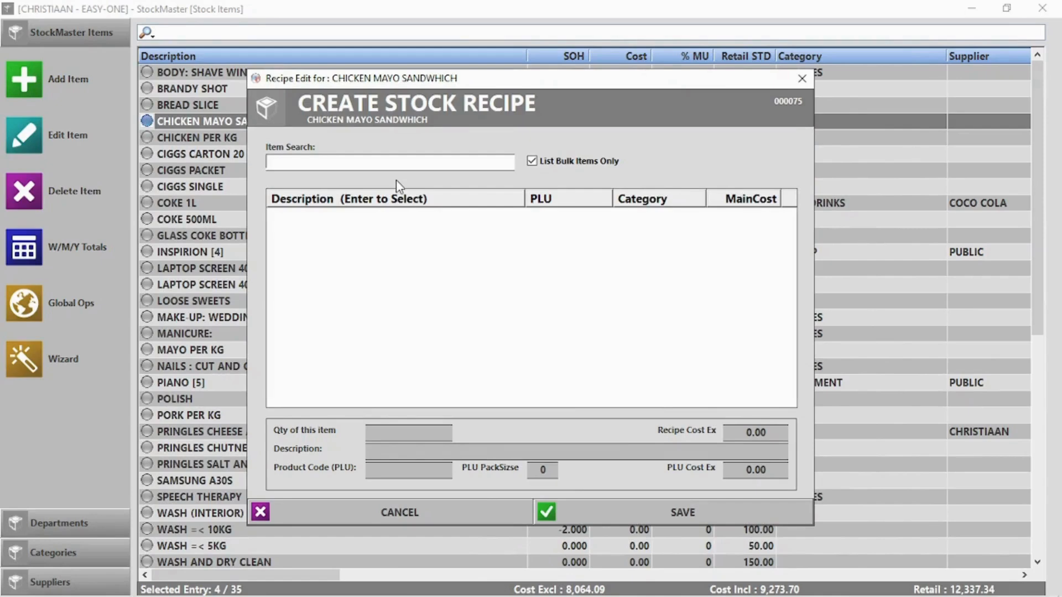
{"action": "type", "text": "m"}
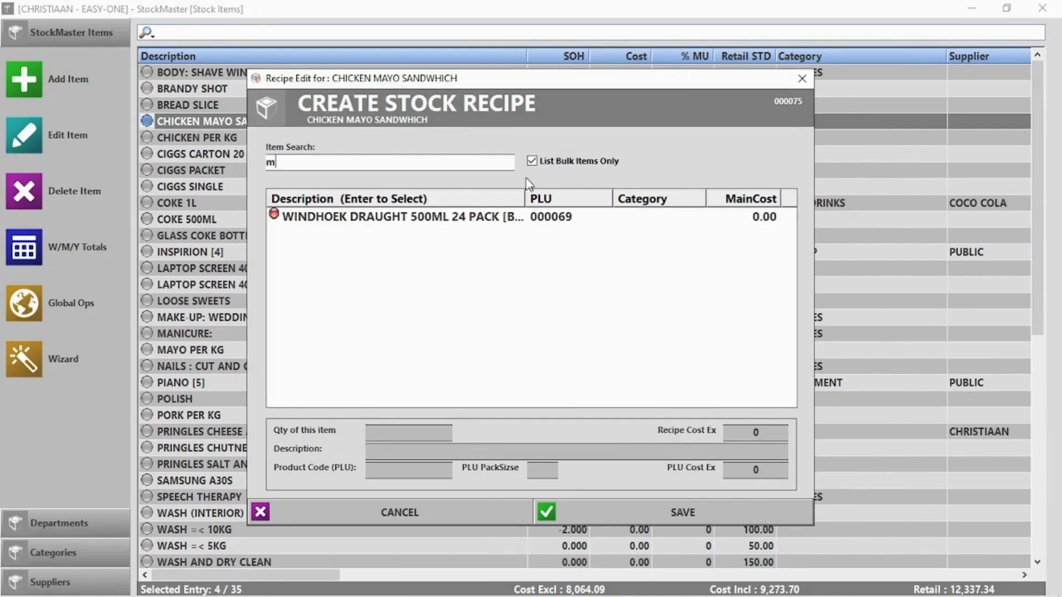
{"action": "left_click", "coordinate": [532, 161]}
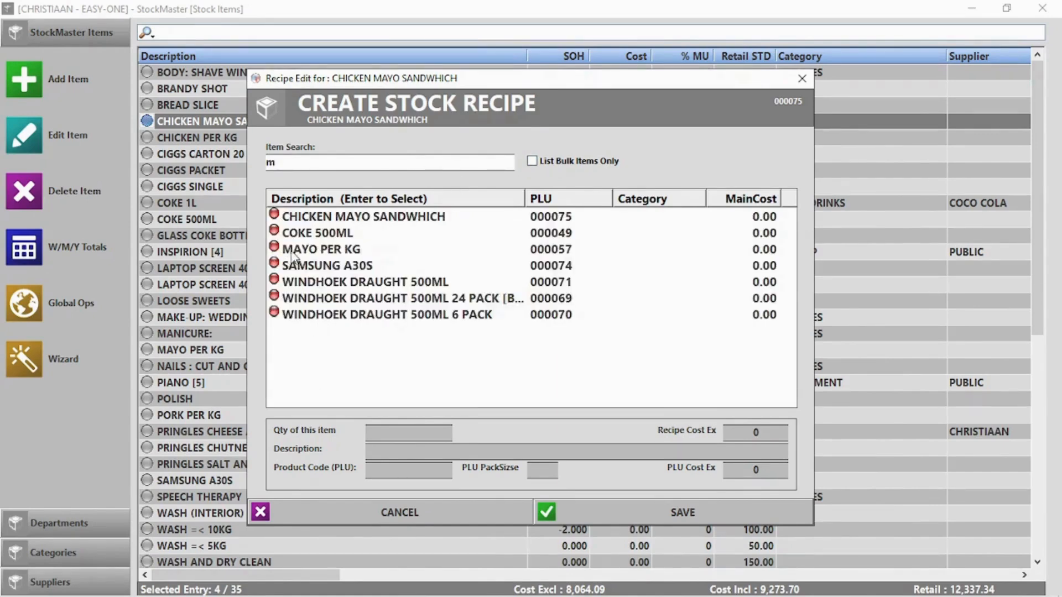
{"action": "double_click", "coordinate": [295, 255]}
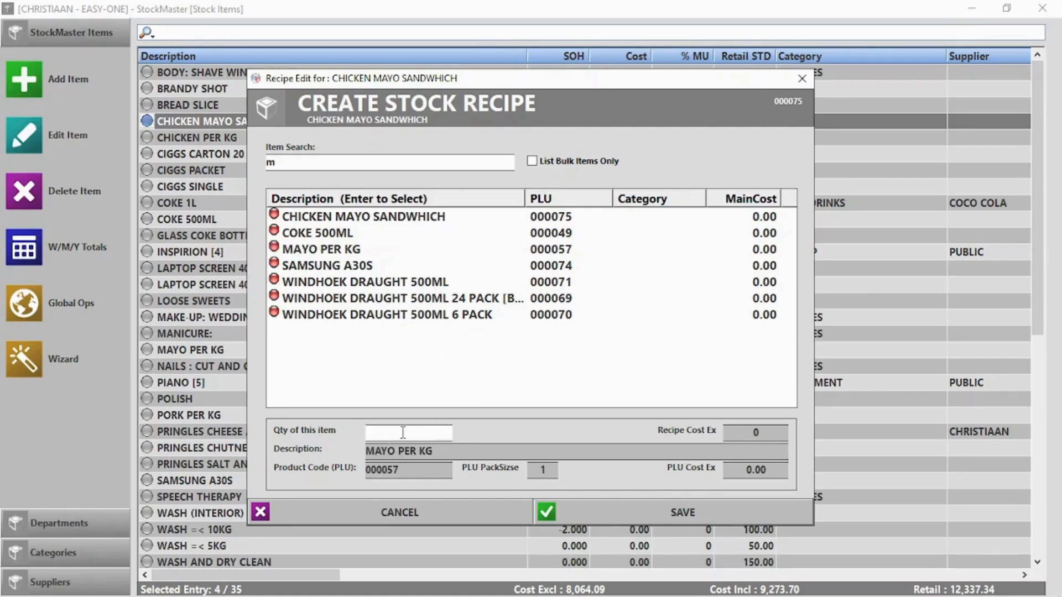
{"action": "type", "text": "0.250"}
{"action": "left_click", "coordinate": [695, 515]}
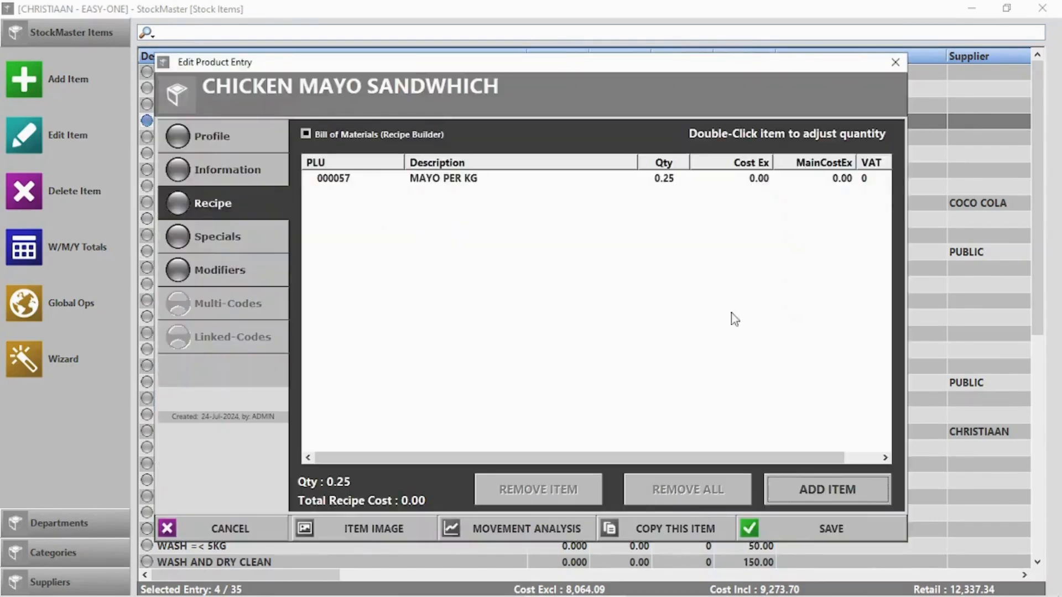
- Add 2 BREAD SLICE and 0.5 CHICKEN PER KG to the recipe and save the sandwich
{"action": "left_click", "coordinate": [842, 480]}
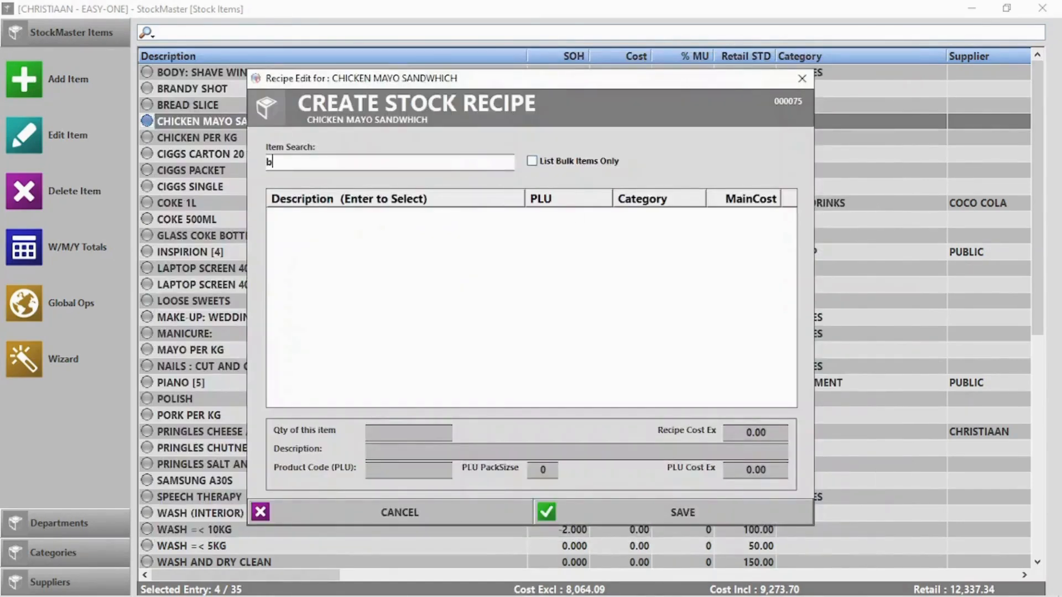
{"action": "double_click", "coordinate": [345, 233]}
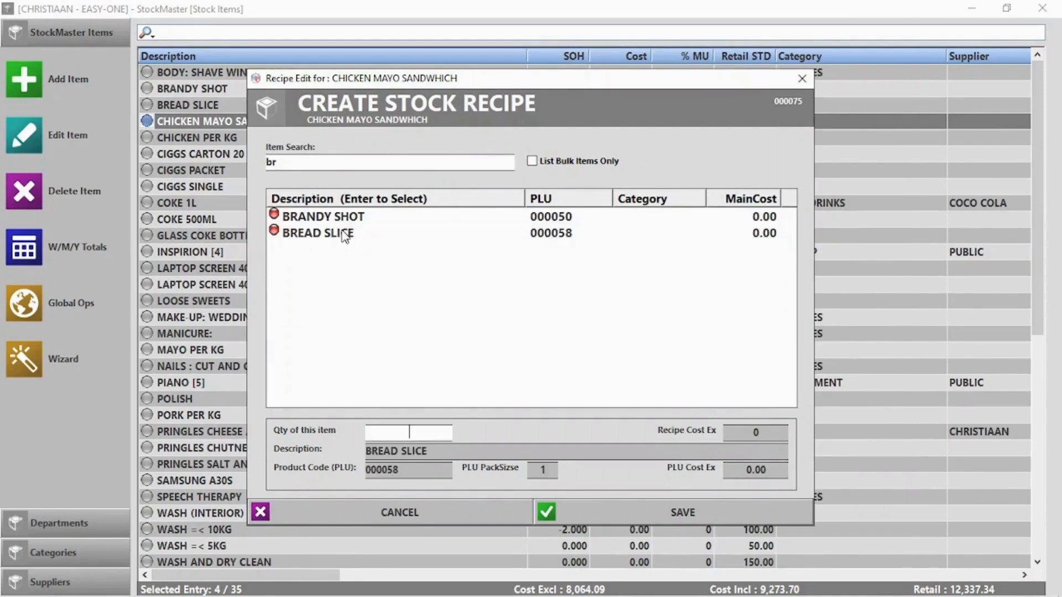
{"action": "type", "text": "2"}
{"action": "left_click", "coordinate": [698, 510]}
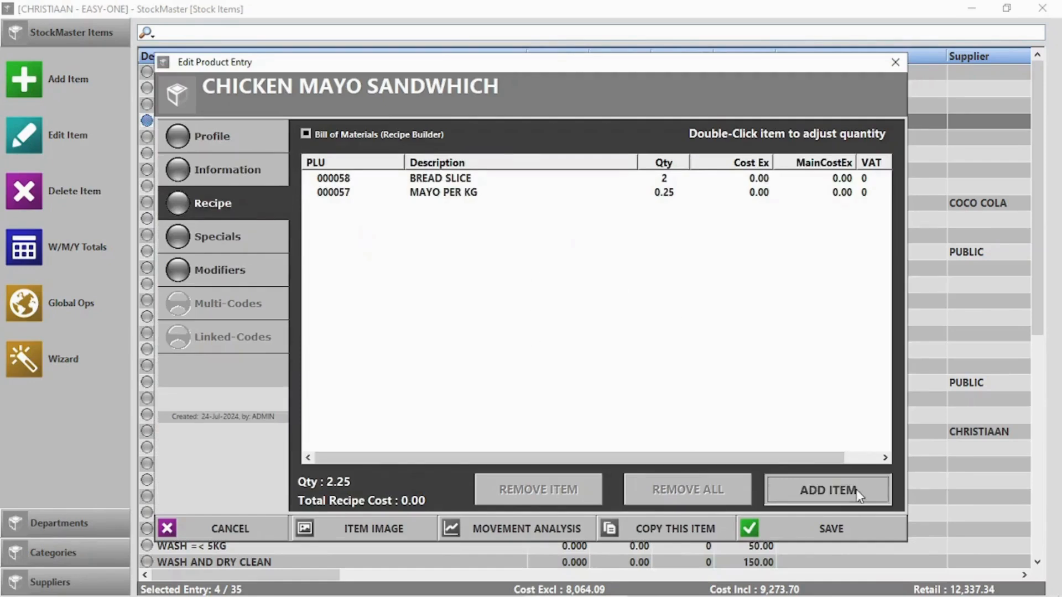
{"action": "left_click", "coordinate": [857, 489]}
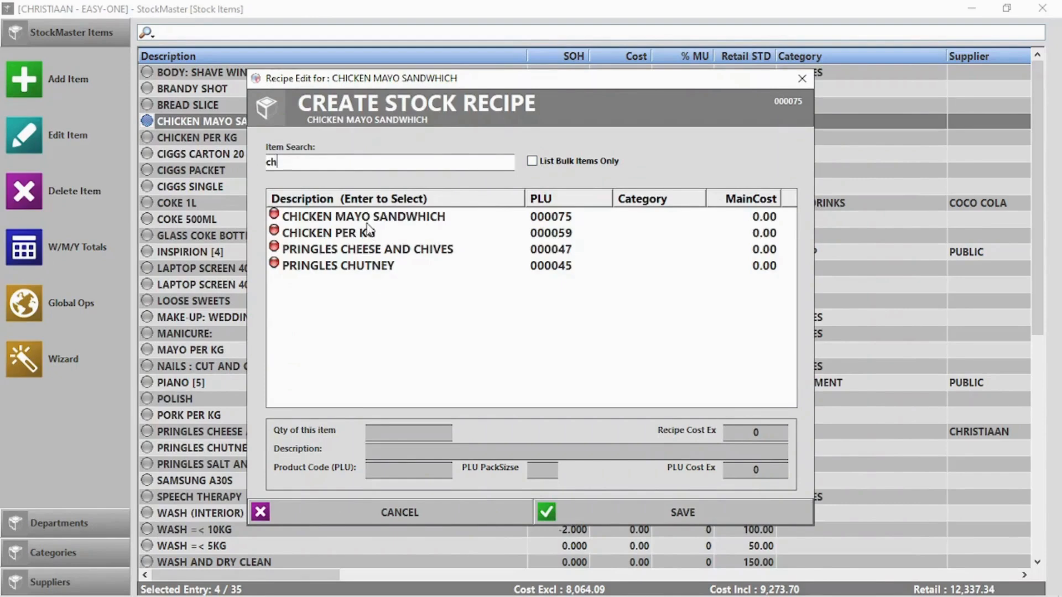
{"action": "double_click", "coordinate": [361, 235]}
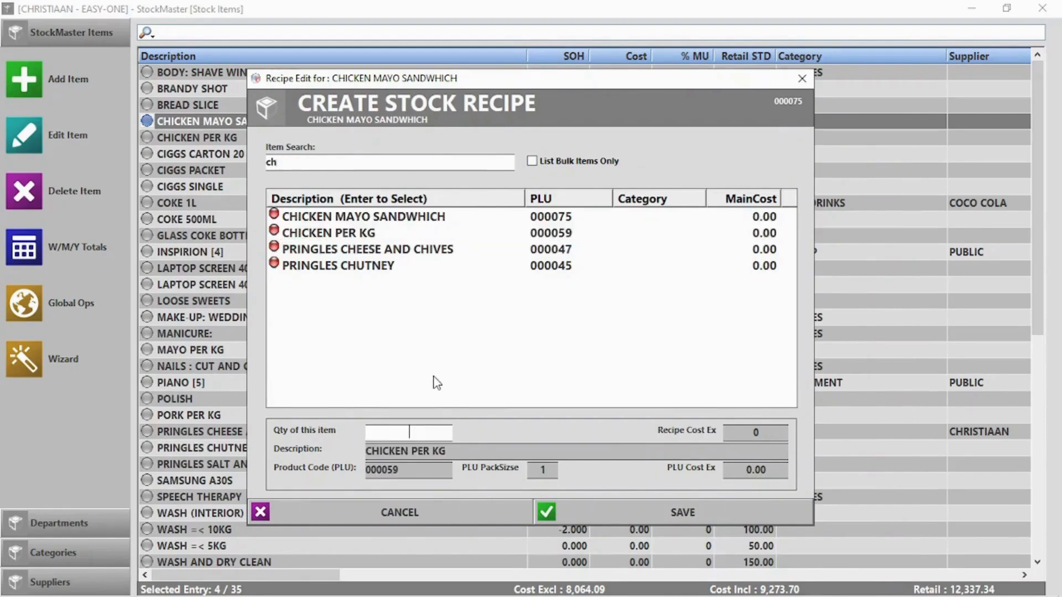
{"action": "type", "text": "0.5"}
{"action": "left_click", "coordinate": [660, 513]}
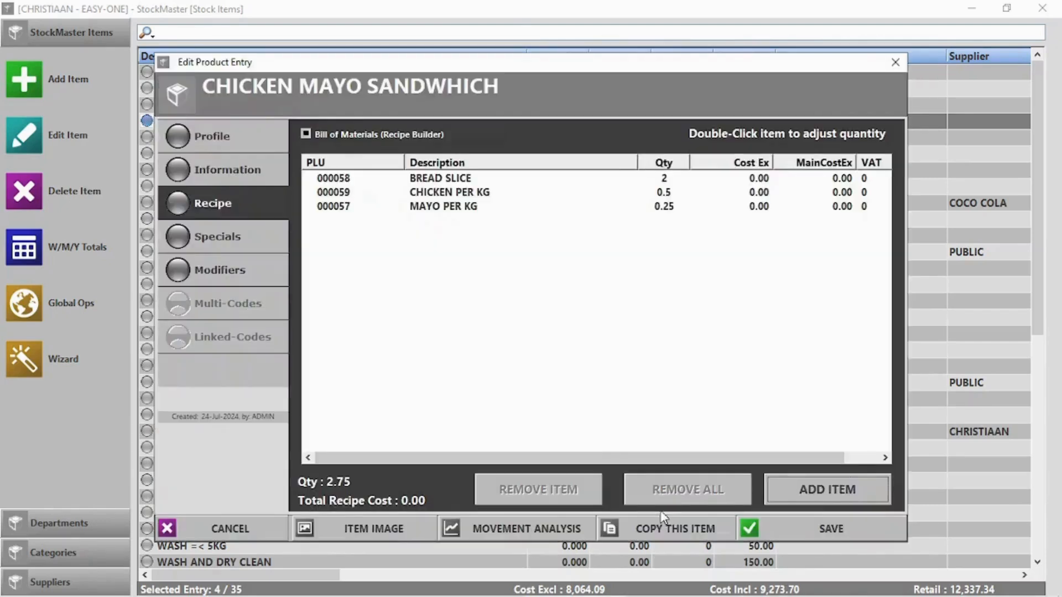
{"action": "left_click", "coordinate": [824, 526]}
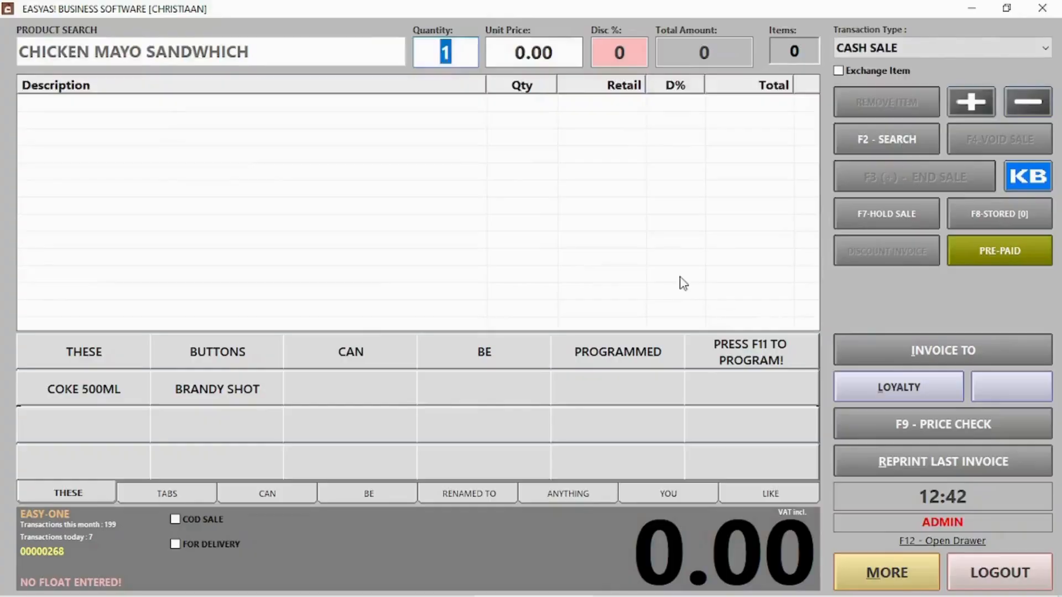
- Sell one CHICKEN MAYO SANDWHICH for cash, then log out and open the stock items list
{"action": "key", "text": "Return"}
{"action": "key", "text": "Return"}
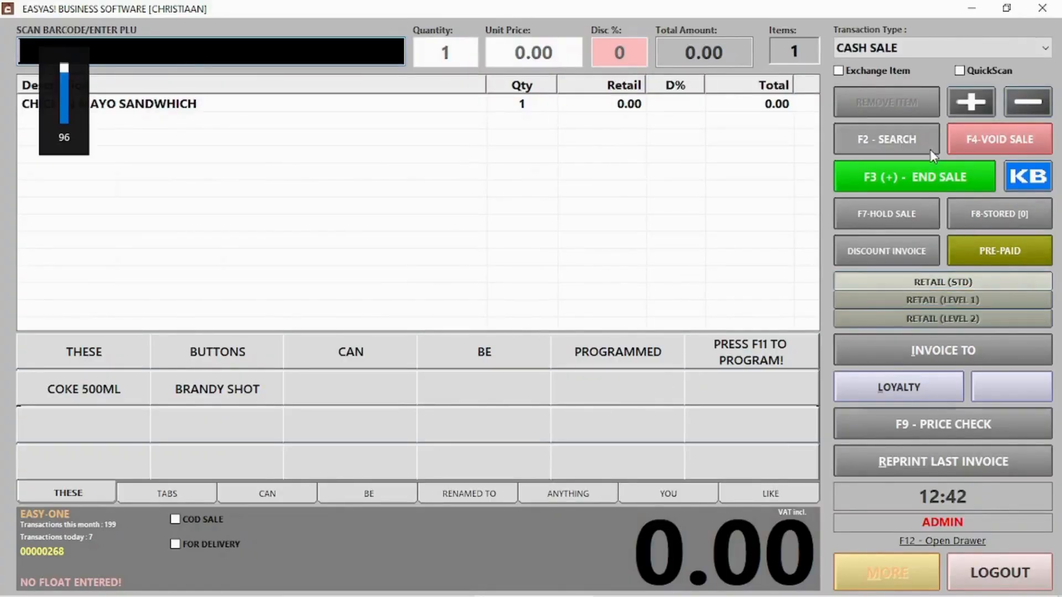
{"action": "left_click", "coordinate": [915, 175]}
{"action": "left_click", "coordinate": [692, 520]}
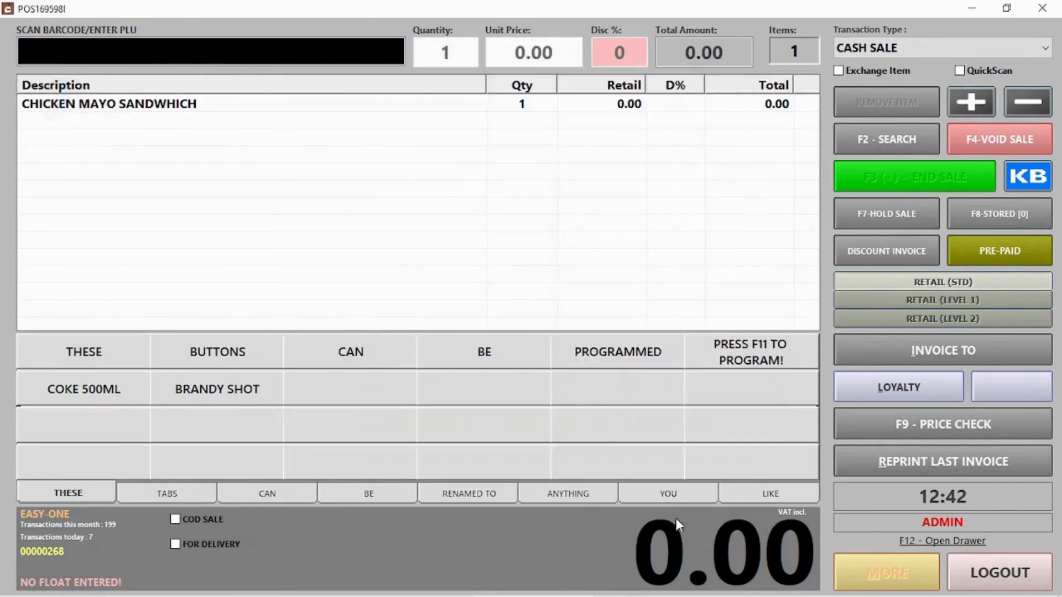
{"action": "left_click", "coordinate": [698, 394]}
{"action": "left_click", "coordinate": [990, 580]}
{"action": "left_click", "coordinate": [689, 166]}
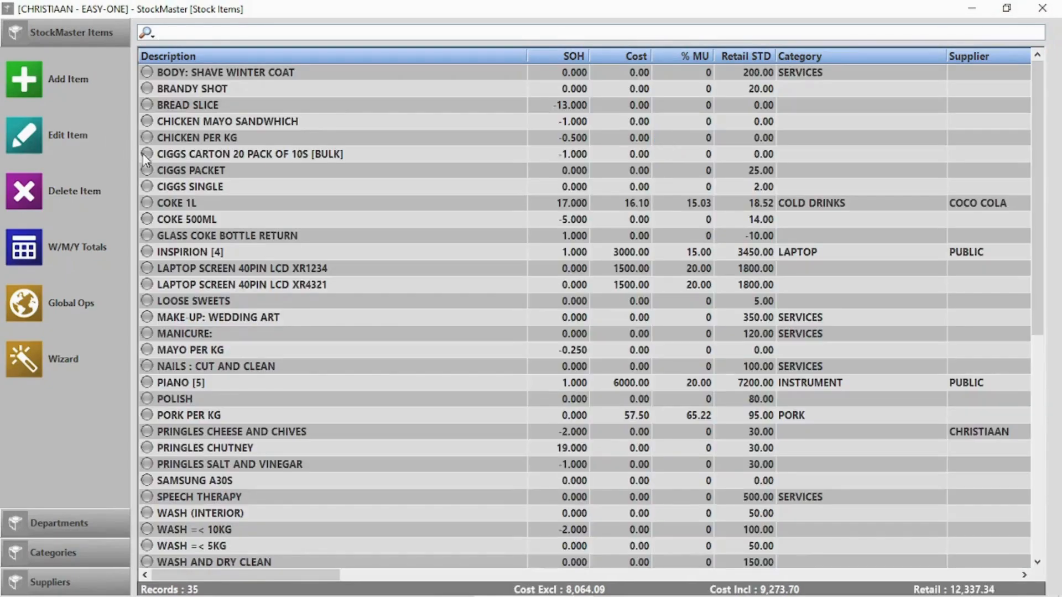
{"action": "left_click", "coordinate": [197, 106]}
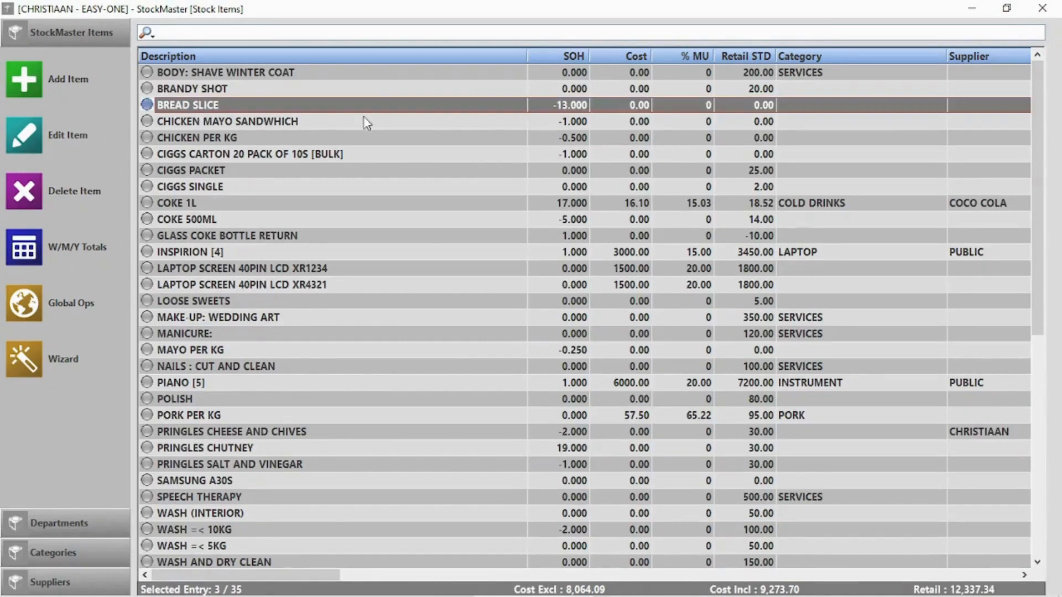
{"action": "left_click", "coordinate": [203, 352]}
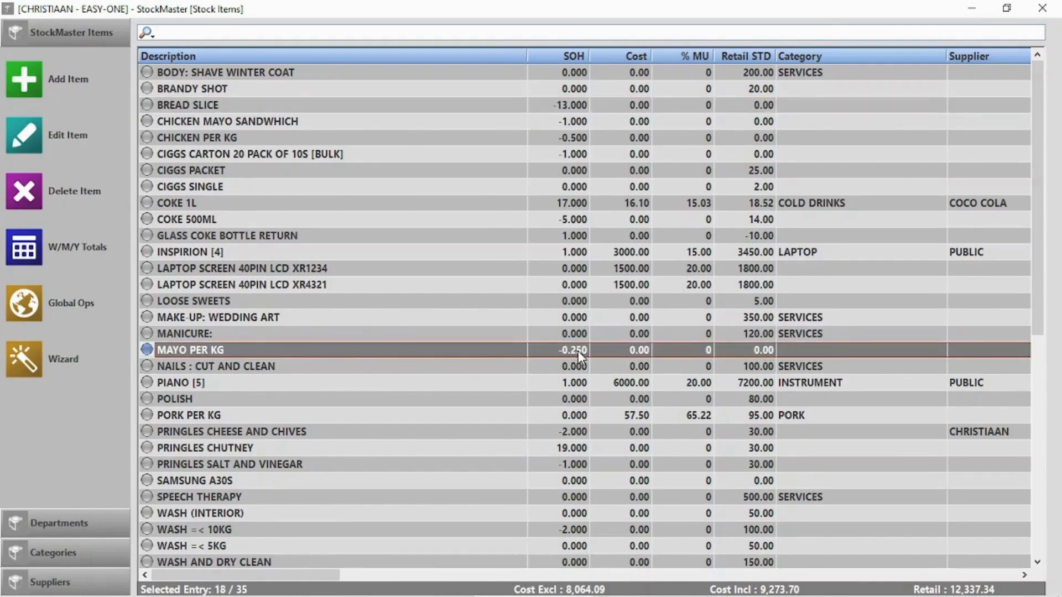
{"action": "left_click", "coordinate": [198, 138]}
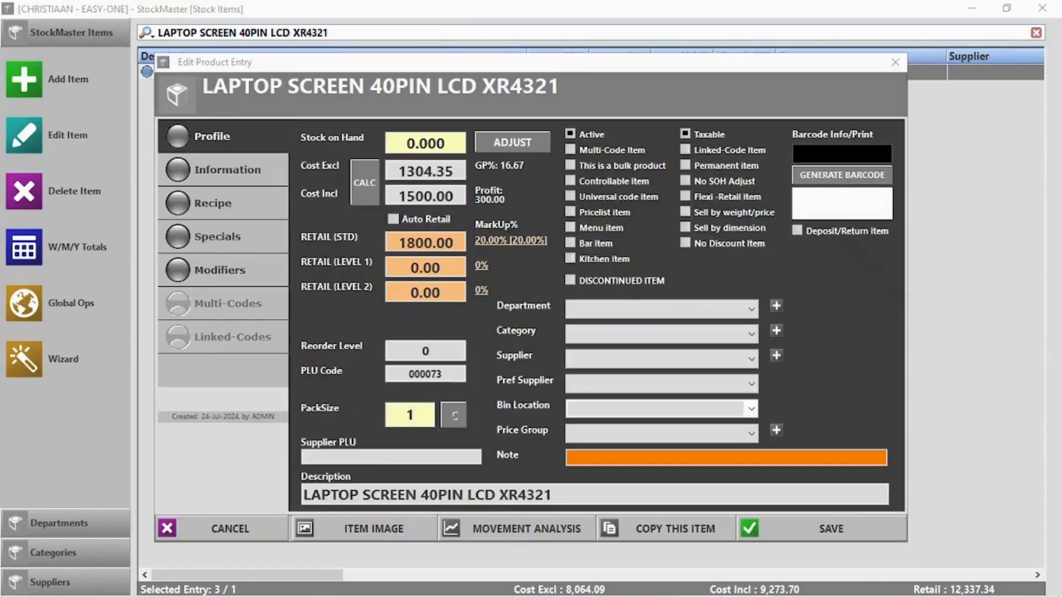
- Make LAPTOP SCREEN 40PIN LCD XR4321 a linked-code item linked to item 000072, and save
{"action": "left_click", "coordinate": [718, 151]}
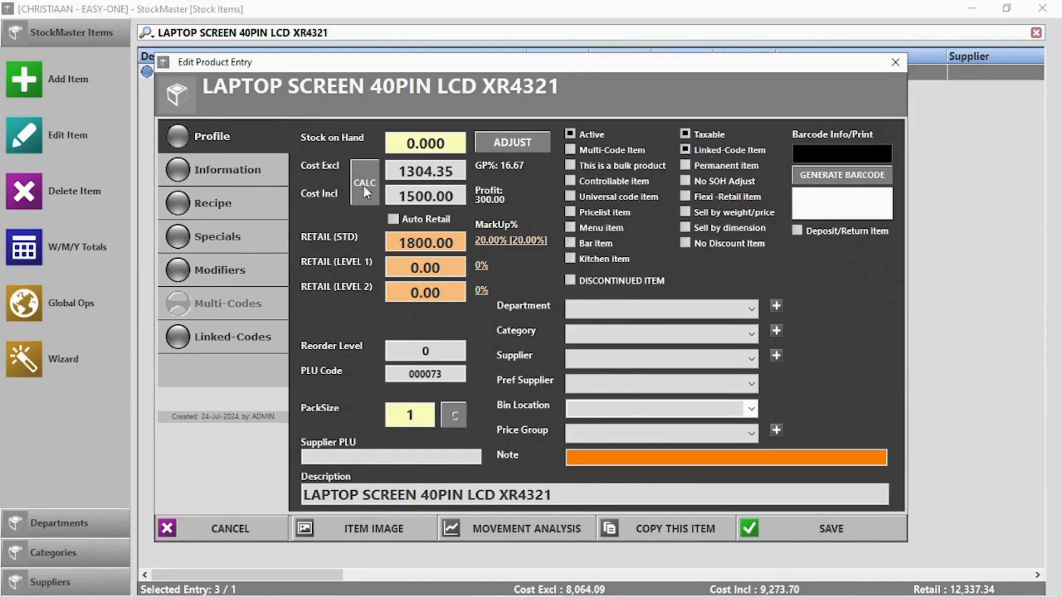
{"action": "left_click", "coordinate": [205, 350]}
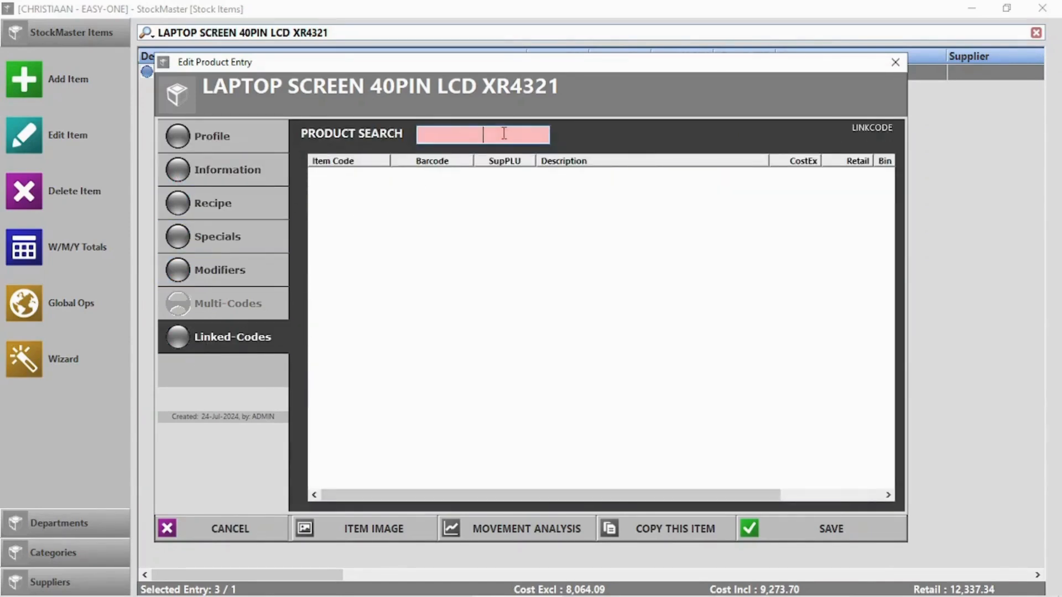
{"action": "type", "text": "lapto"}
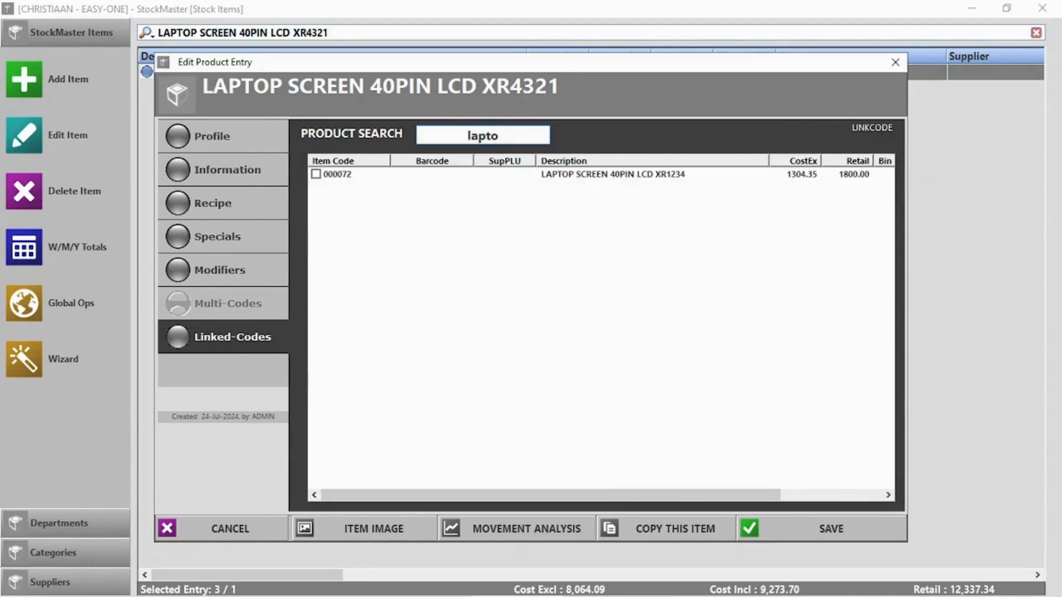
{"action": "left_click", "coordinate": [316, 175]}
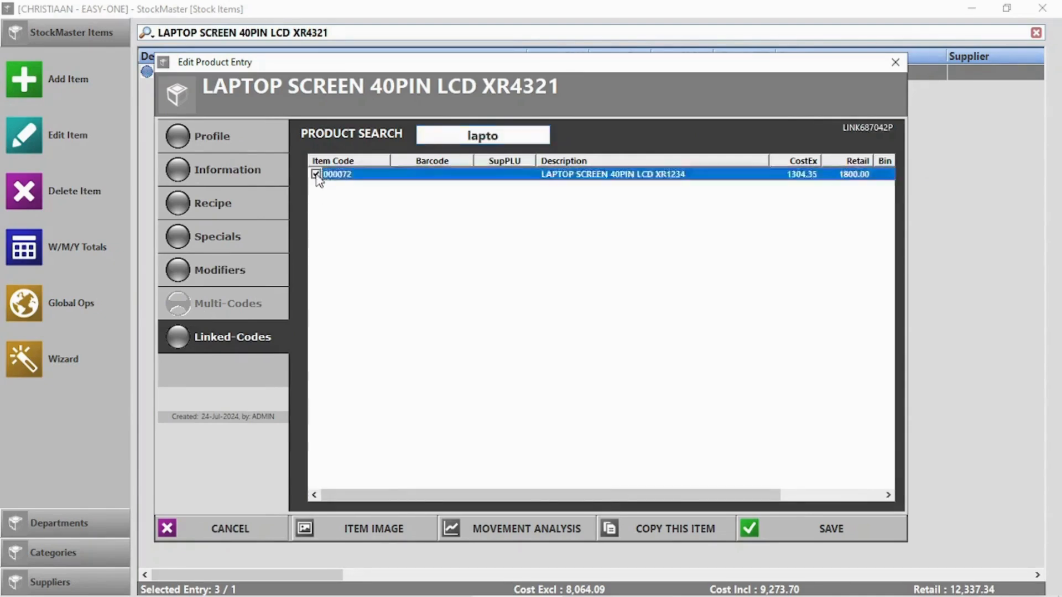
{"action": "left_click", "coordinate": [827, 535]}
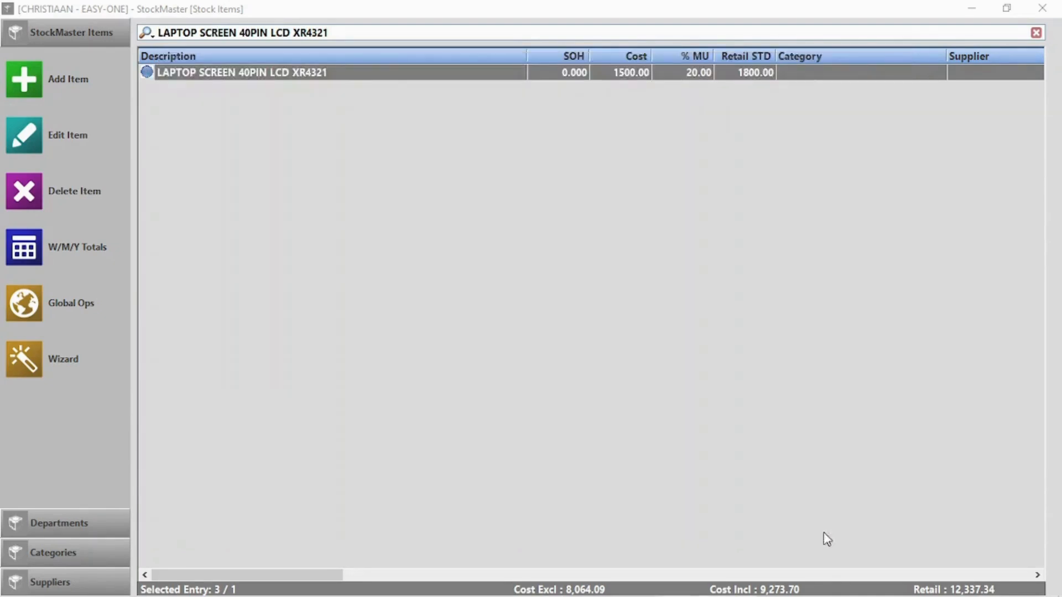
- Reopen XR4321 to confirm the 000072 link, then close StockMaster
{"action": "double_click", "coordinate": [353, 70]}
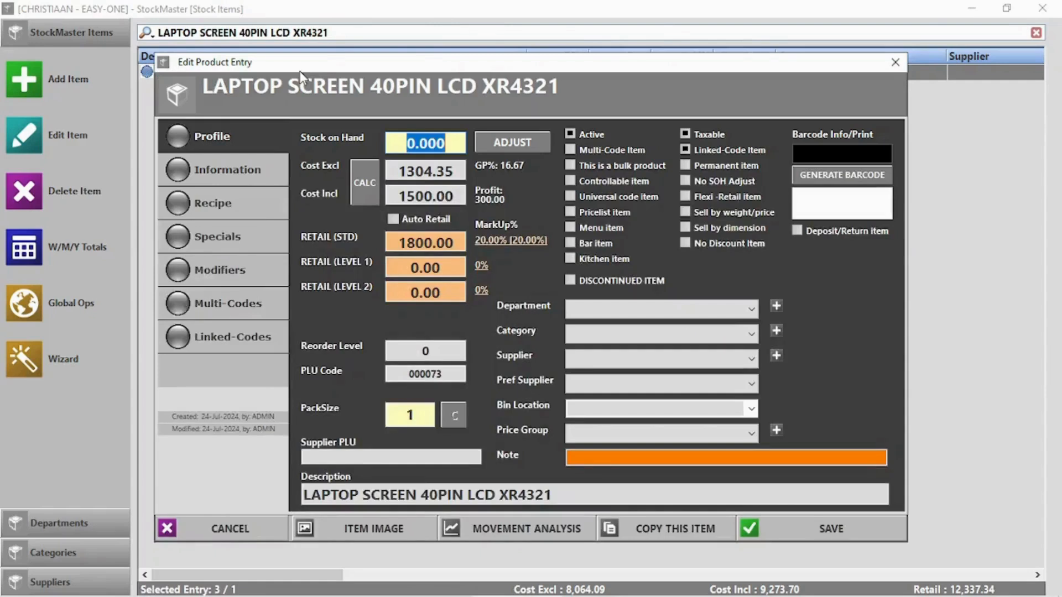
{"action": "left_click", "coordinate": [248, 329]}
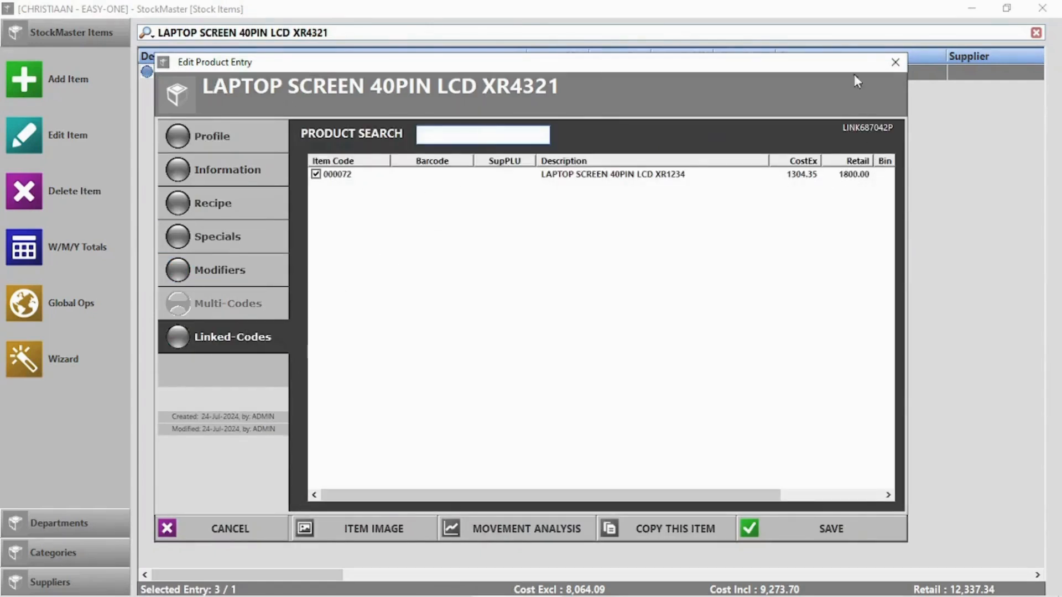
{"action": "left_click", "coordinate": [895, 62]}
{"action": "left_click", "coordinate": [1043, 8]}
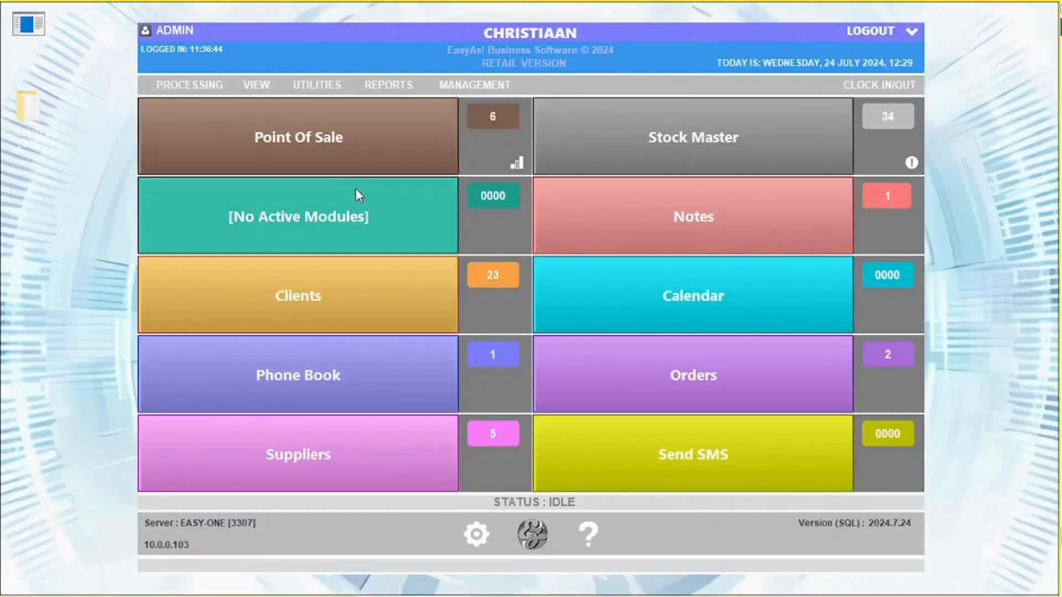
- Add the linked LAPTOP SCREEN 40PIN LCD XR4321 to the sale at 1800.00 via a 'lapt' search
{"action": "left_click", "coordinate": [334, 149]}
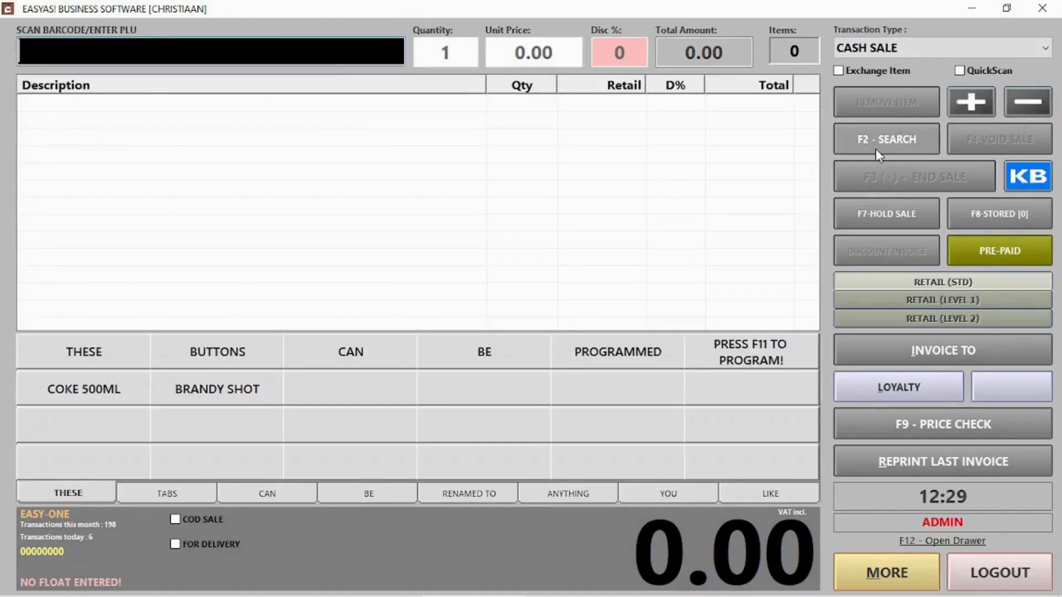
{"action": "left_click", "coordinate": [875, 148]}
{"action": "type", "text": "lapt"}
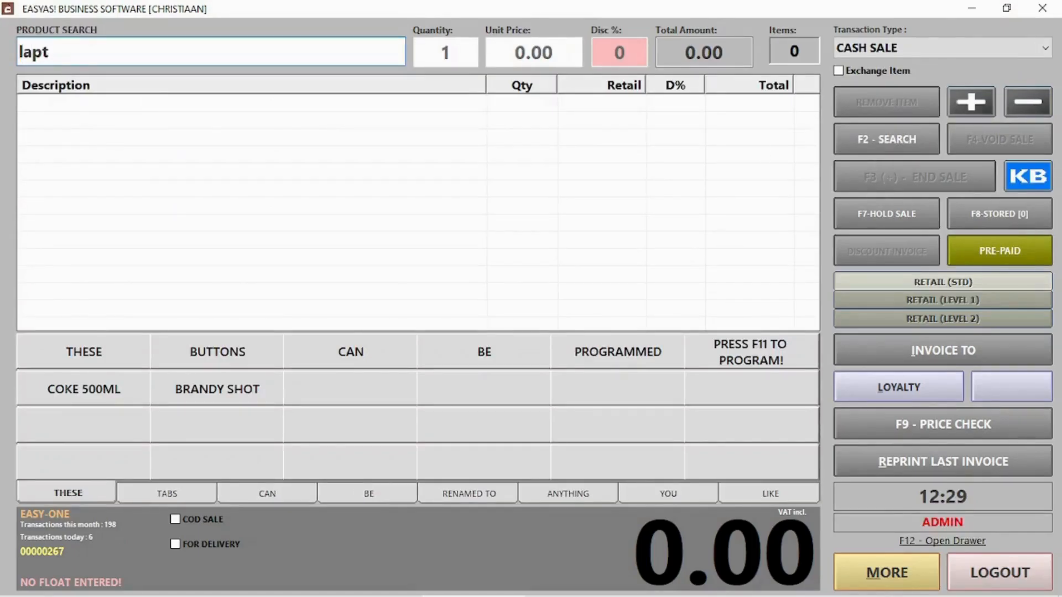
{"action": "key", "text": "Return"}
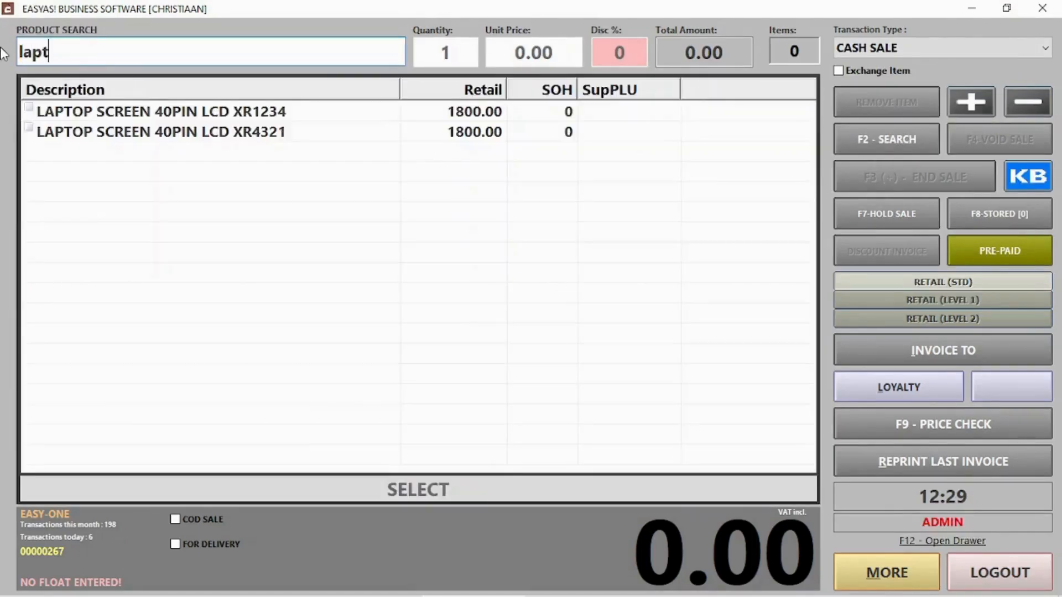
{"action": "double_click", "coordinate": [238, 113]}
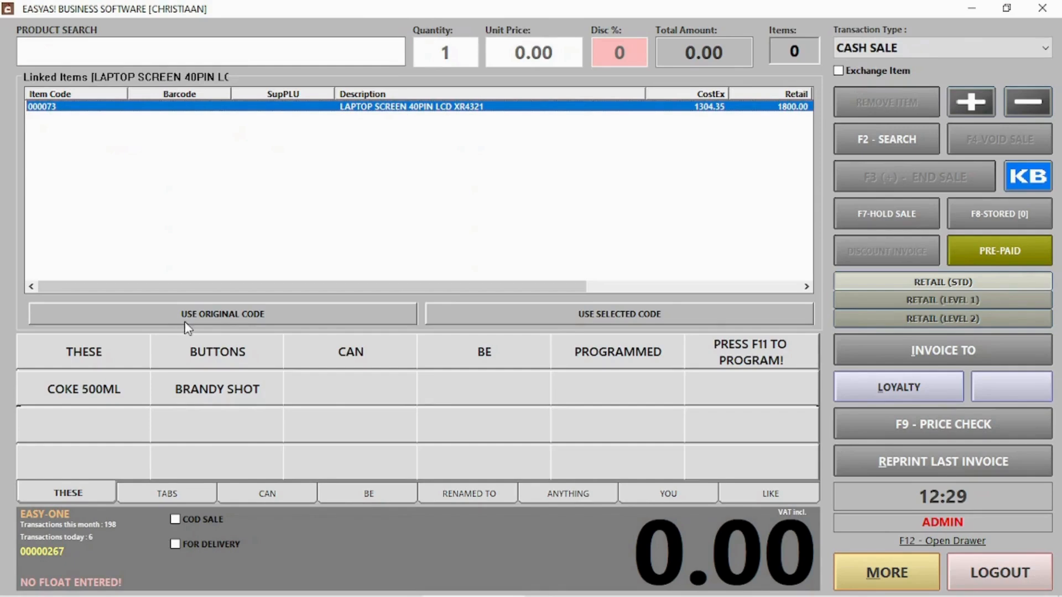
{"action": "left_click", "coordinate": [586, 316]}
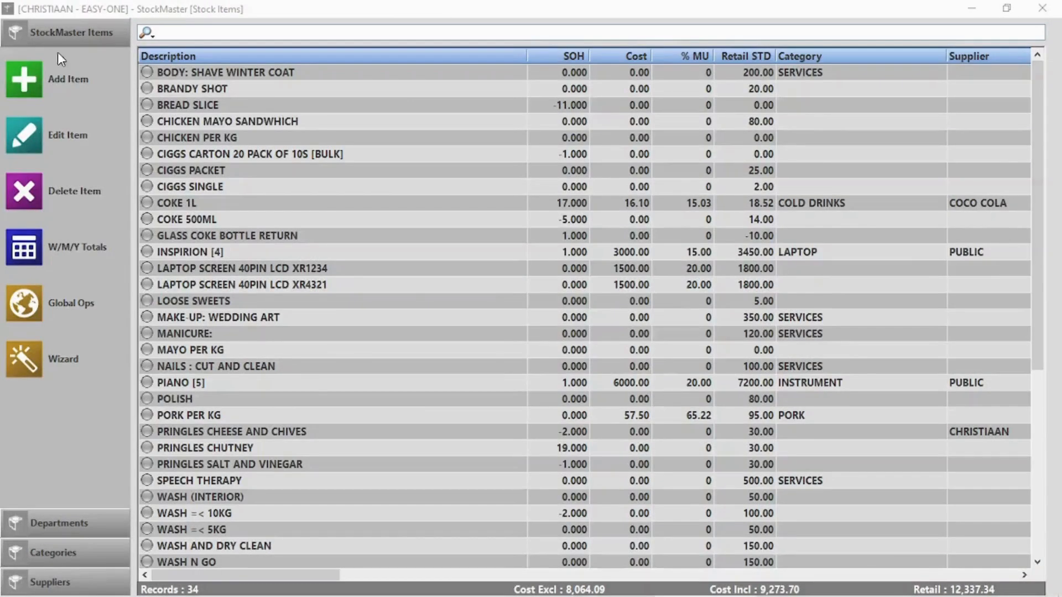
{"action": "left_click", "coordinate": [24, 79]}
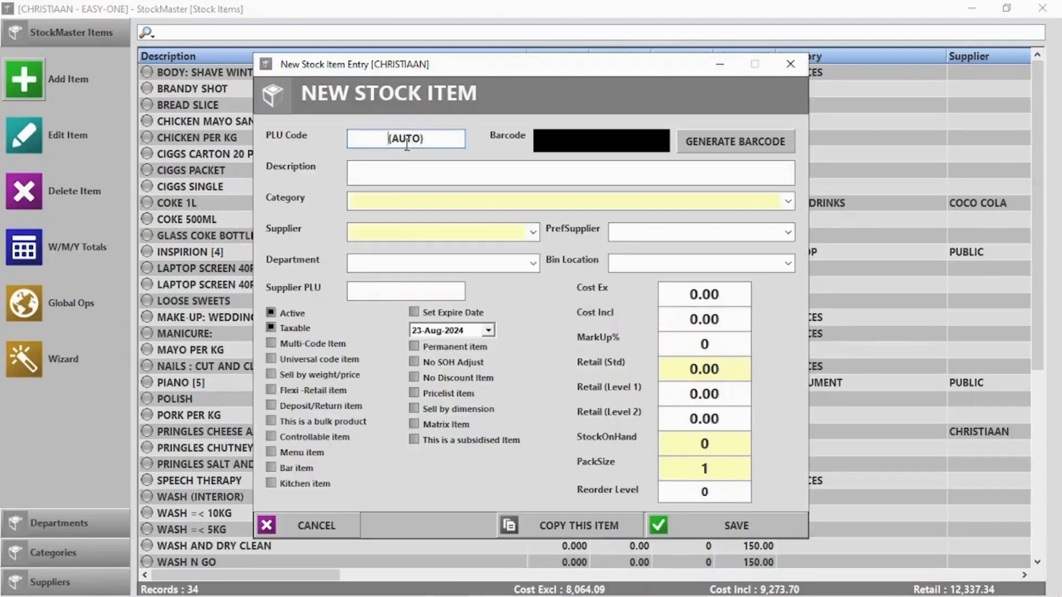
- Save 'Samsung a30s' as a new multi-code stock item and decline adding another
{"action": "left_click", "coordinate": [396, 169]}
{"action": "type", "text": "Samsu"}
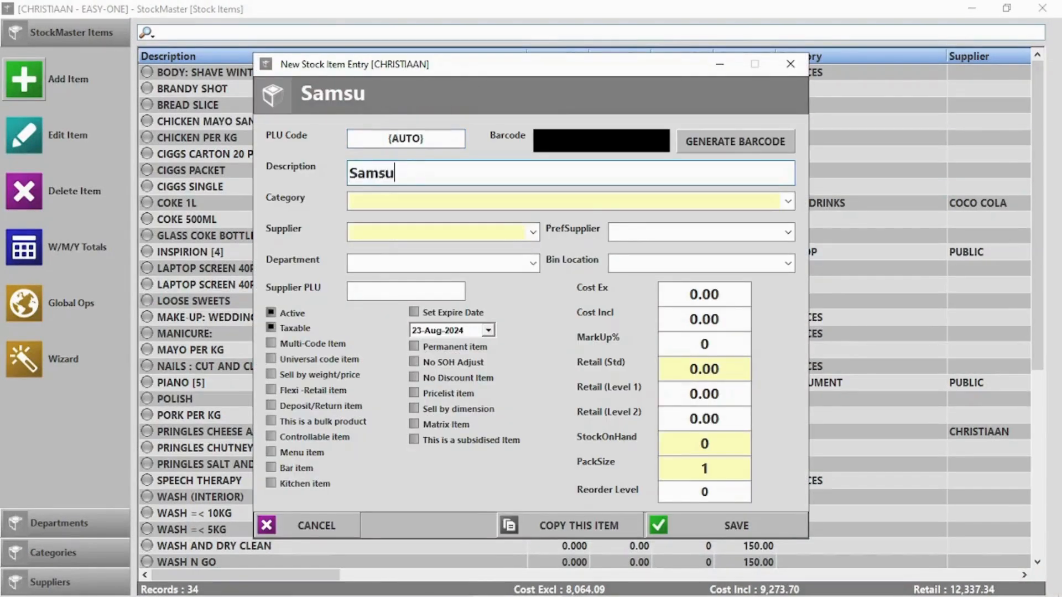
{"action": "type", "text": "ng a"}
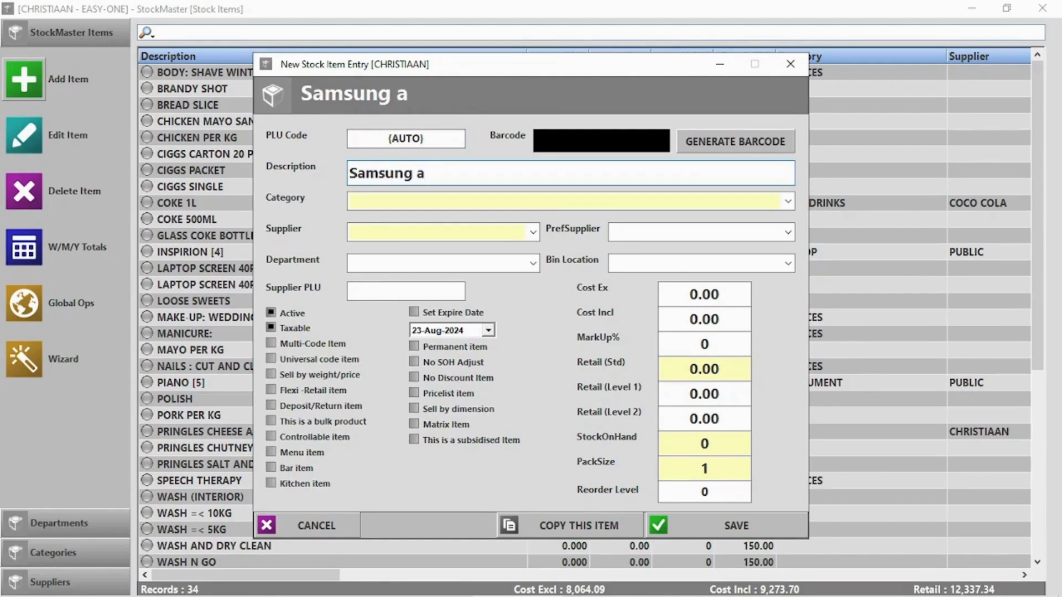
{"action": "type", "text": "30s"}
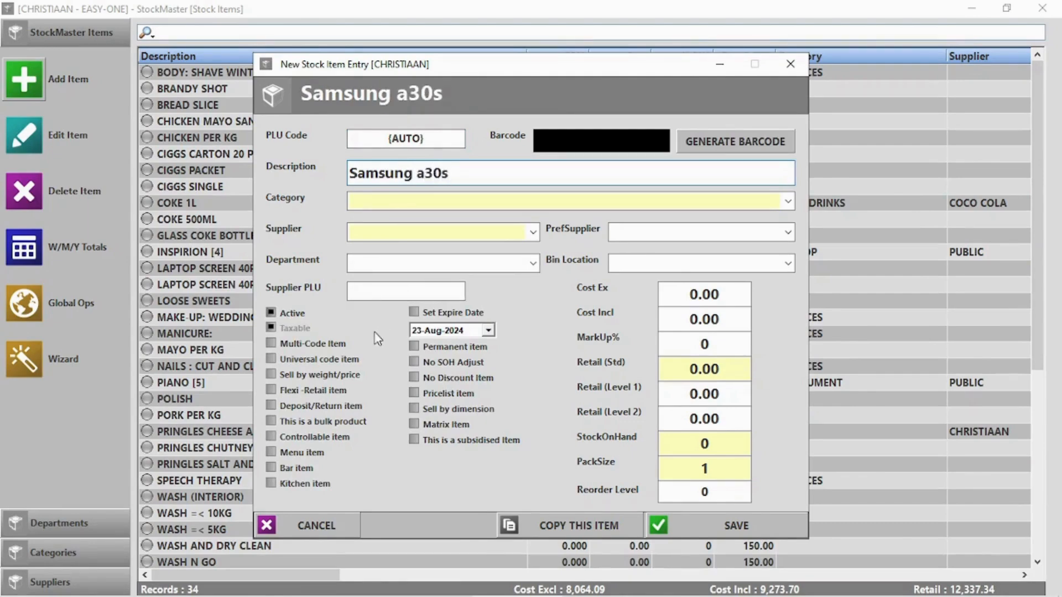
{"action": "left_click", "coordinate": [311, 343]}
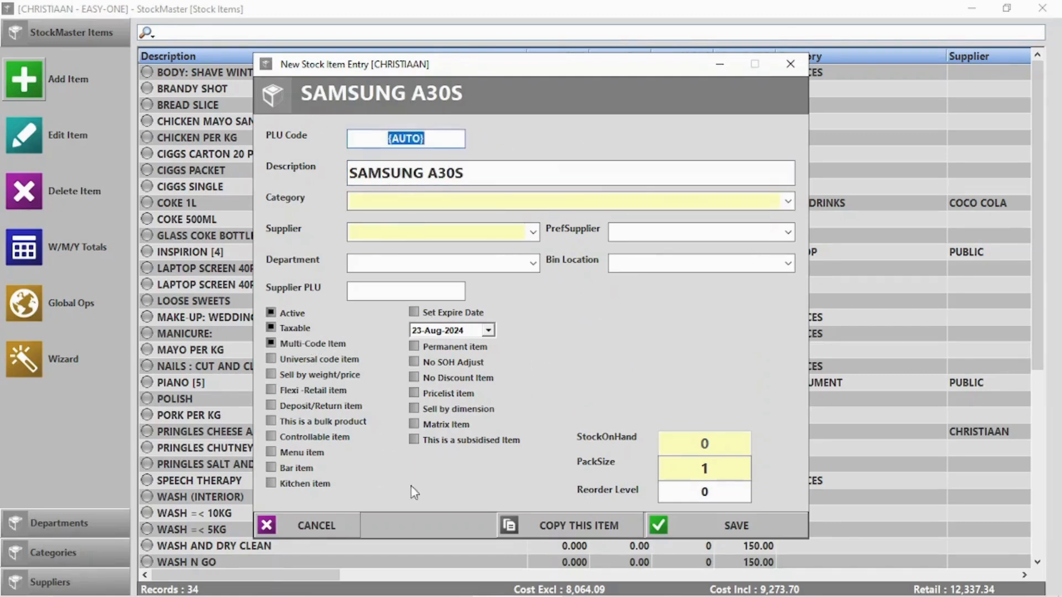
{"action": "left_click", "coordinate": [735, 525]}
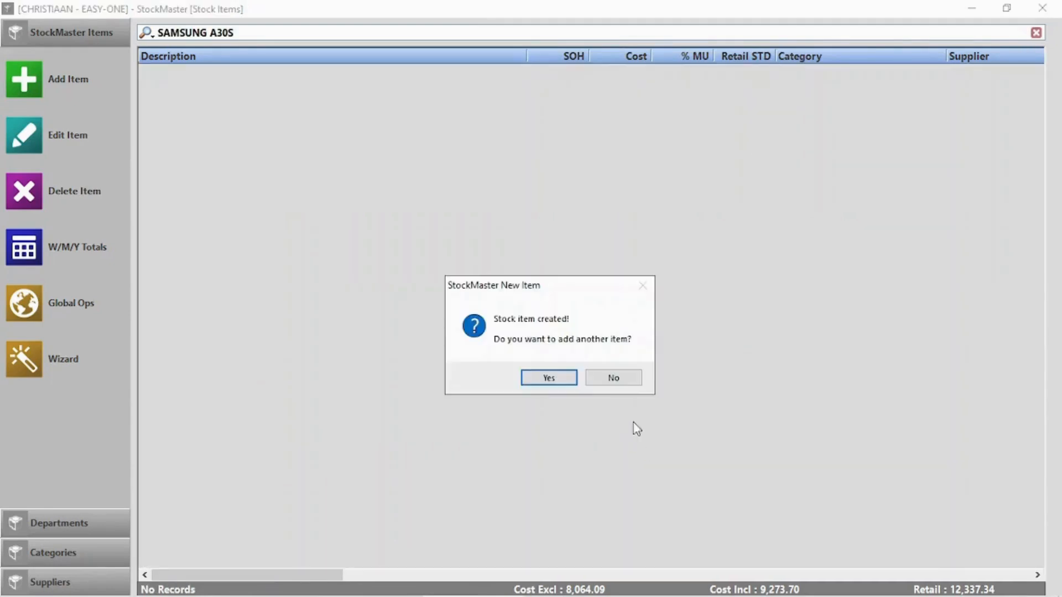
{"action": "left_click", "coordinate": [611, 382]}
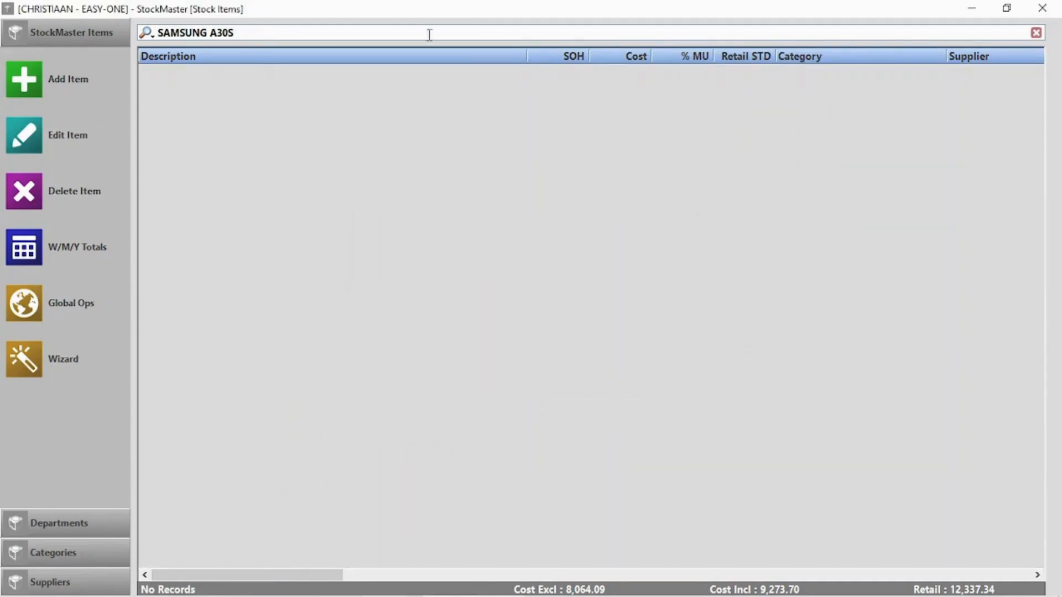
- Clear the stock filter and open SAMSUNG A30S's Multi-Codes page
{"action": "left_click", "coordinate": [1036, 32]}
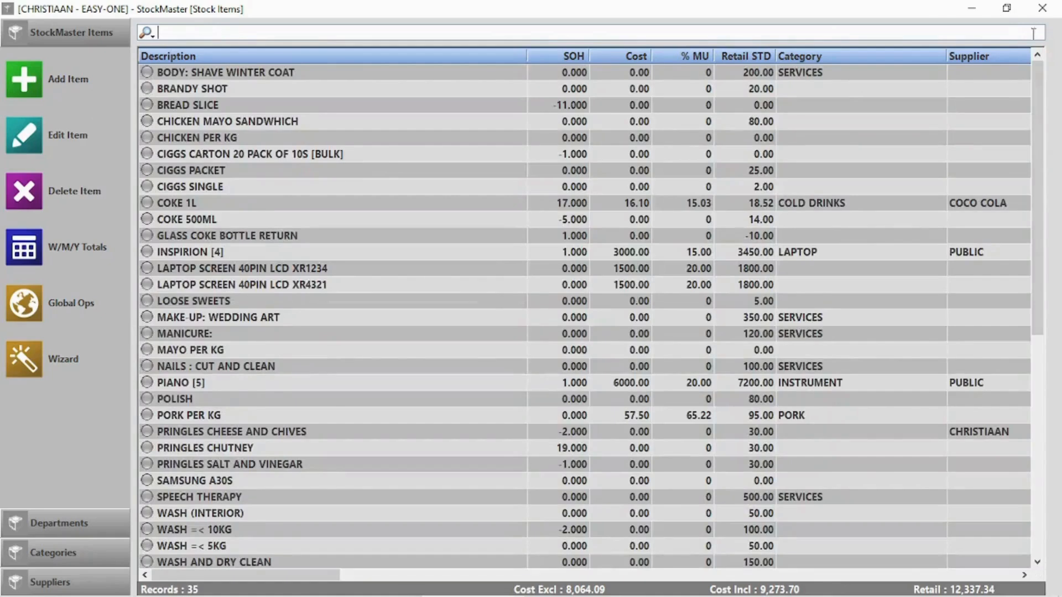
{"action": "scroll", "coordinate": [500, 324], "scroll_direction": "down", "scroll_amount": 2}
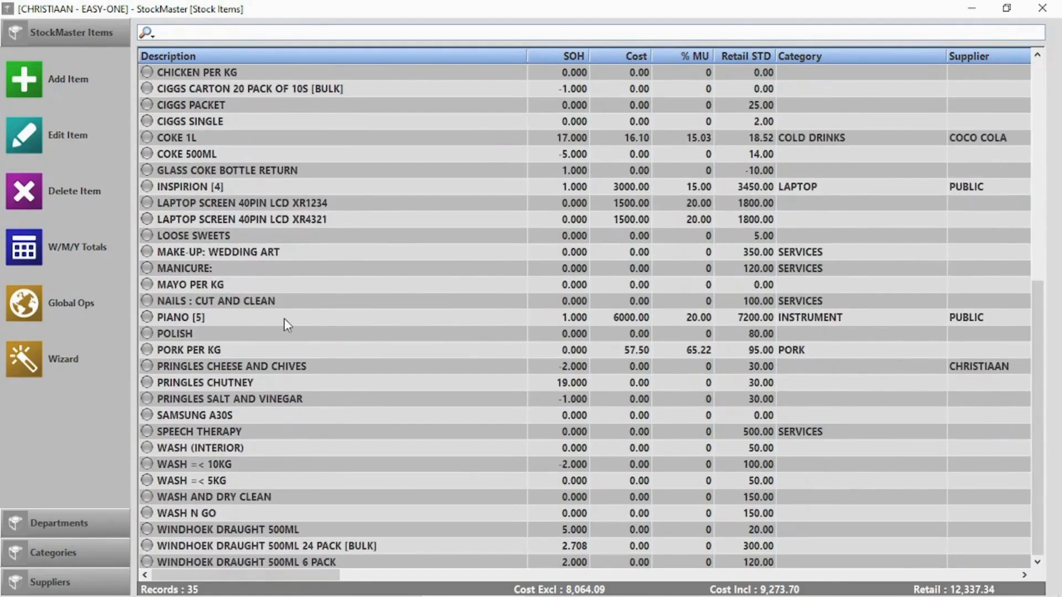
{"action": "double_click", "coordinate": [233, 416]}
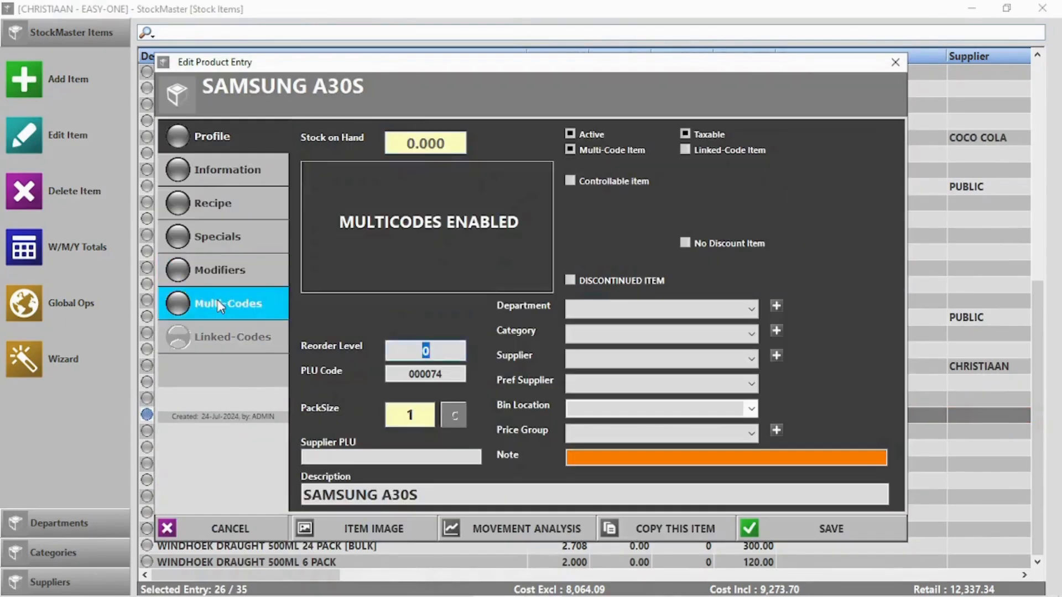
{"action": "left_click", "coordinate": [216, 302]}
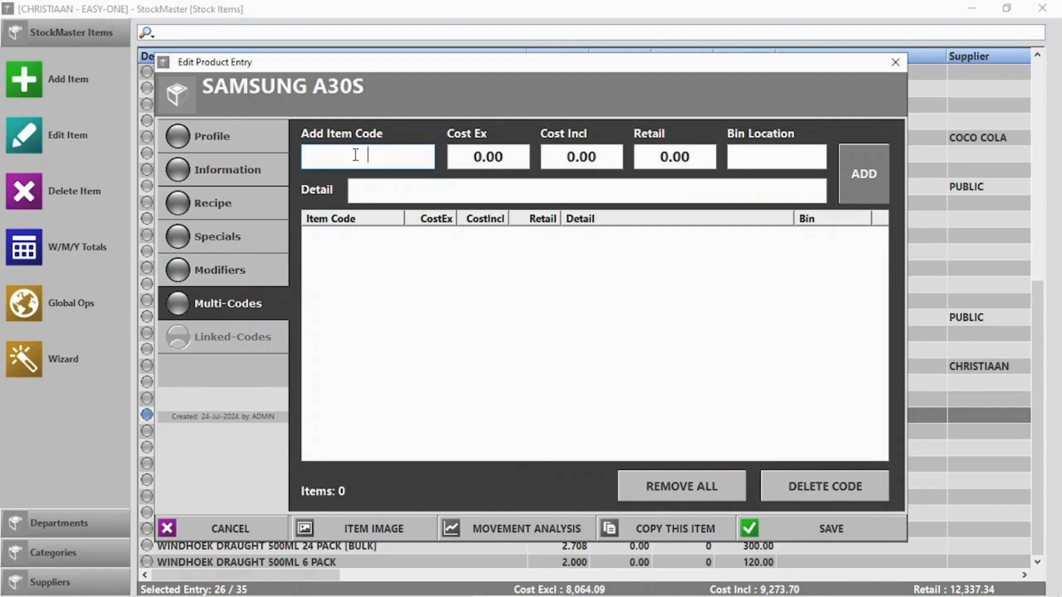
- Add code A30S1245 with cost 8000 and retail 10000, then save the item
{"action": "type", "text": "A30s1245"}
{"action": "left_click", "coordinate": [480, 158]}
{"action": "type", "text": "800"}
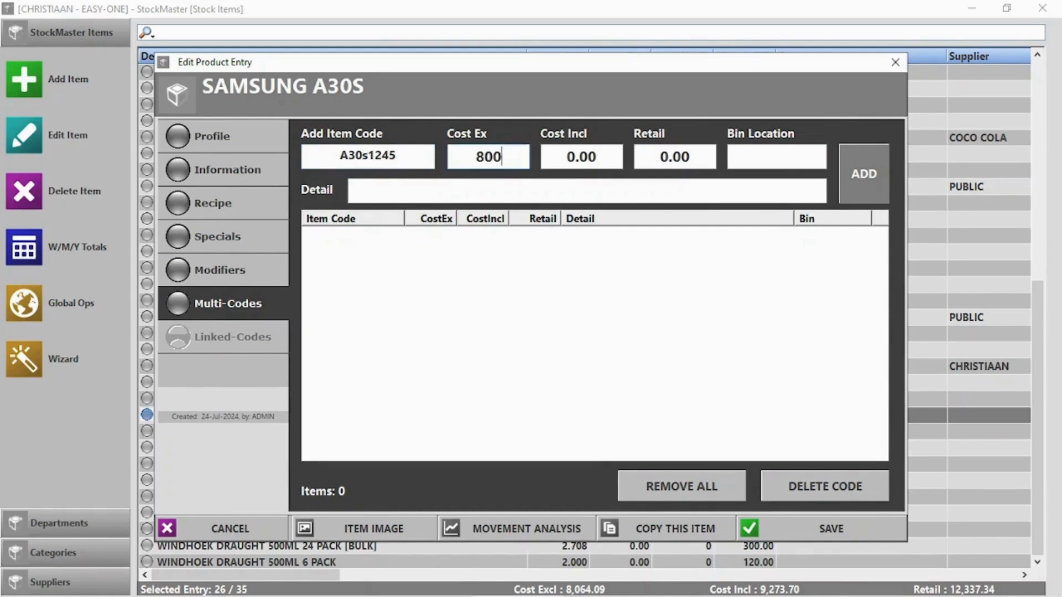
{"action": "type", "text": "0"}
{"action": "key", "text": "Tab"}
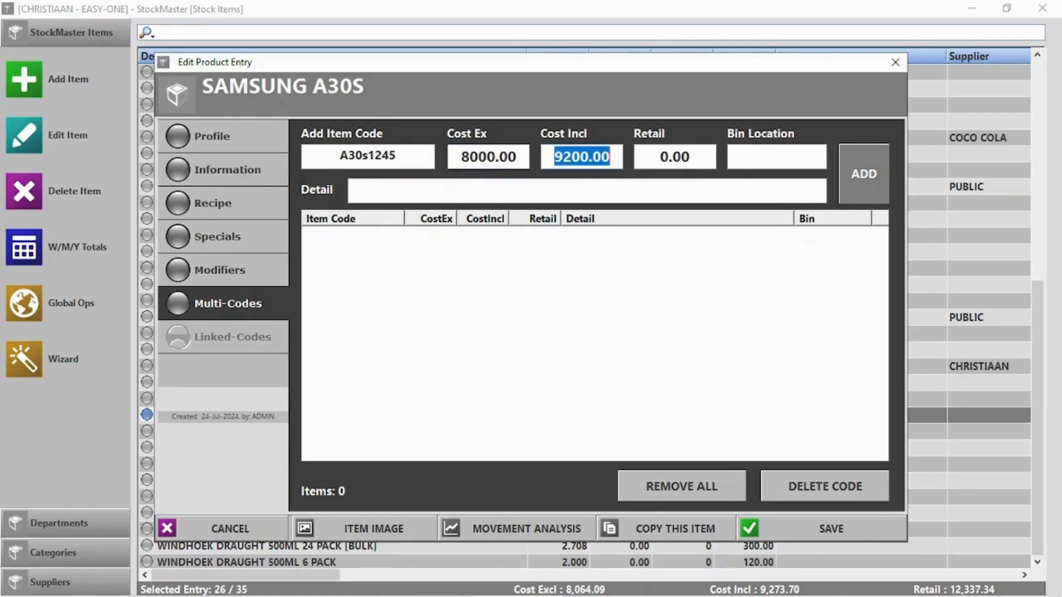
{"action": "key", "text": "Tab"}
{"action": "type", "text": "1"}
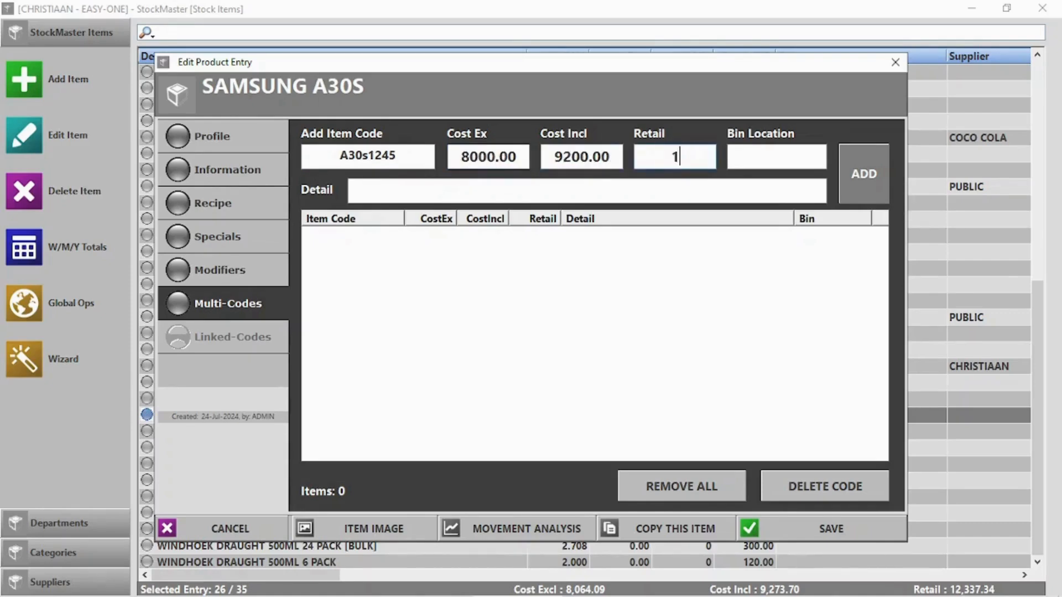
{"action": "type", "text": "0000"}
{"action": "left_click", "coordinate": [458, 190]}
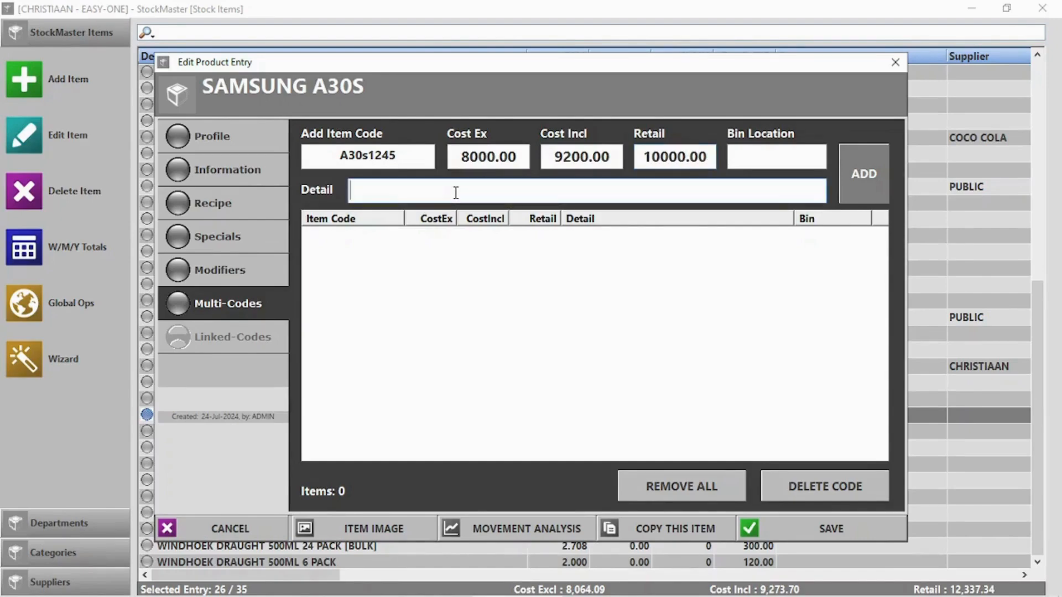
{"action": "type", "text": "Samsung A30s"}
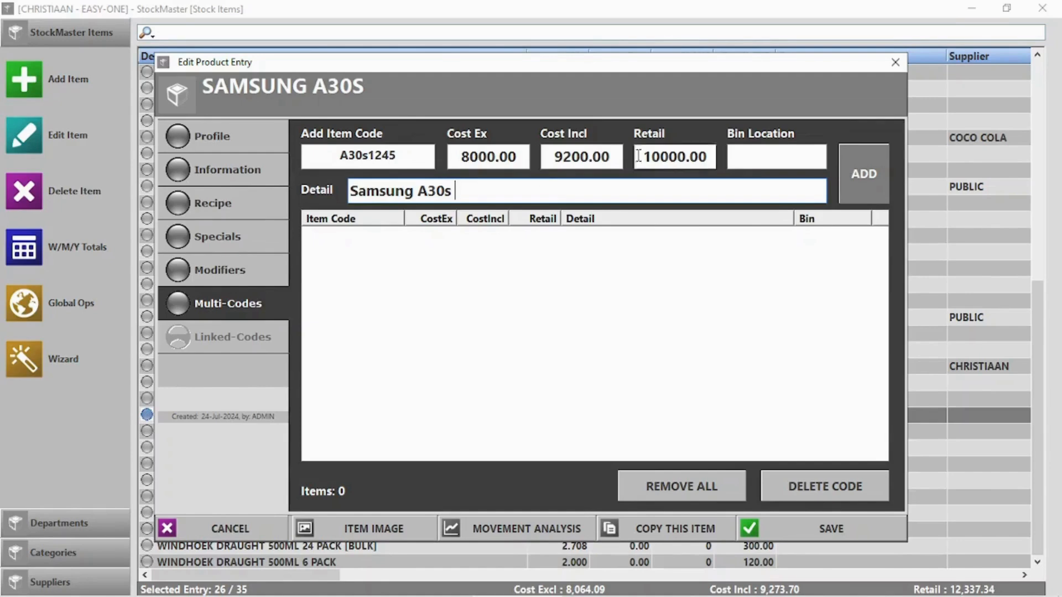
{"action": "left_click", "coordinate": [878, 176]}
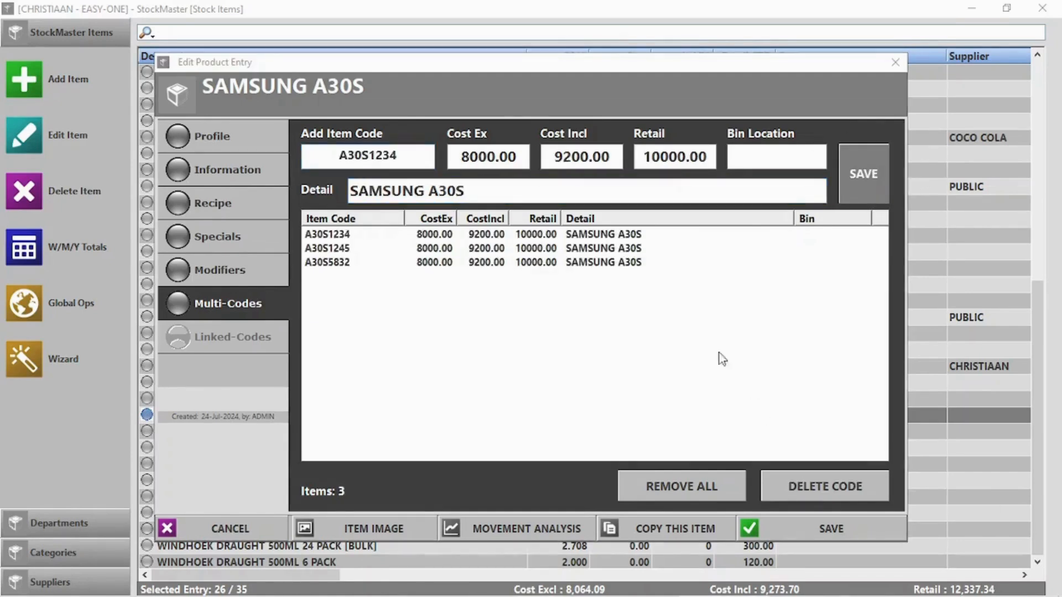
{"action": "left_click", "coordinate": [833, 526]}
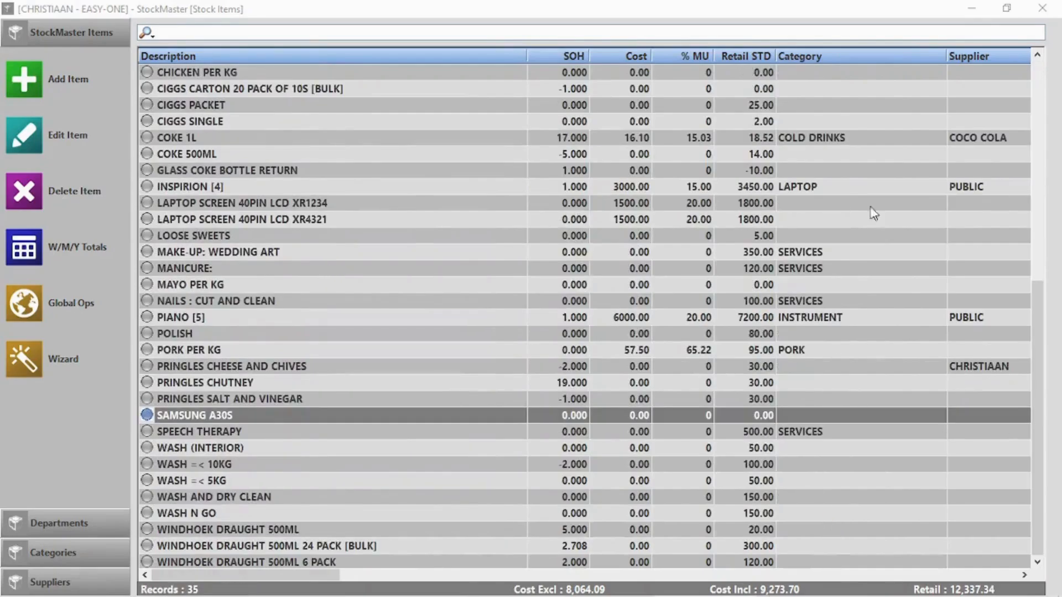
- Ring up one SAMSUNG A30S at the point of sale using code A30S1234
{"action": "left_click", "coordinate": [1042, 8]}
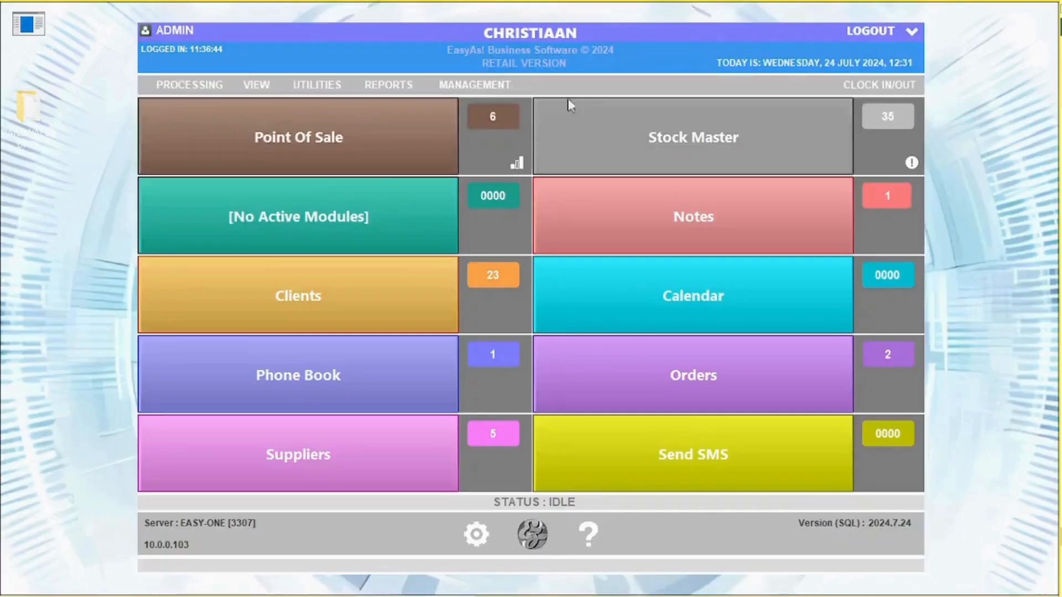
{"action": "left_click", "coordinate": [261, 149]}
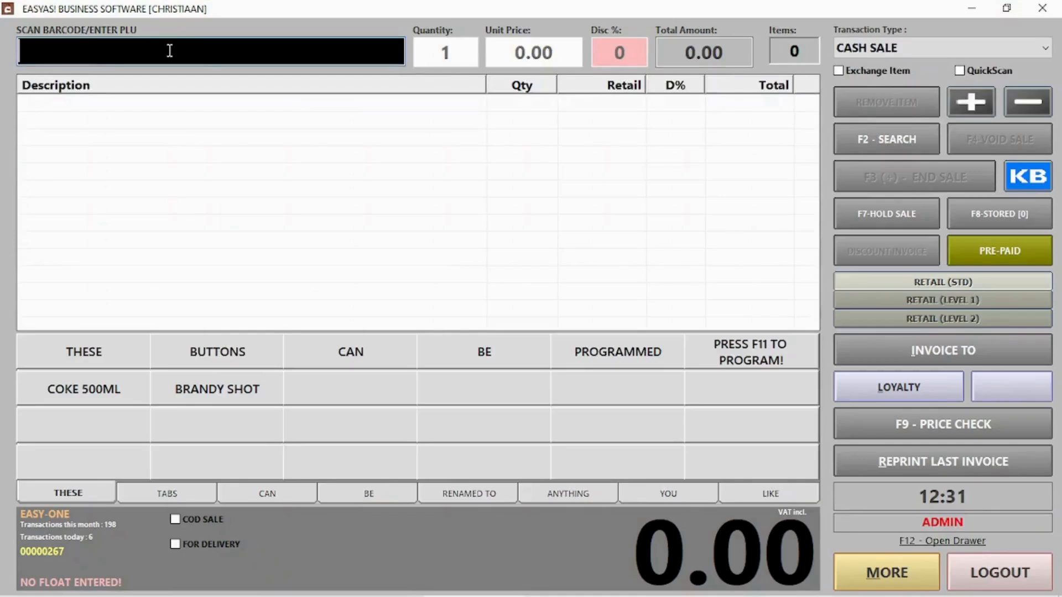
{"action": "type", "text": "A30S1234"}
{"action": "key", "text": "Return"}
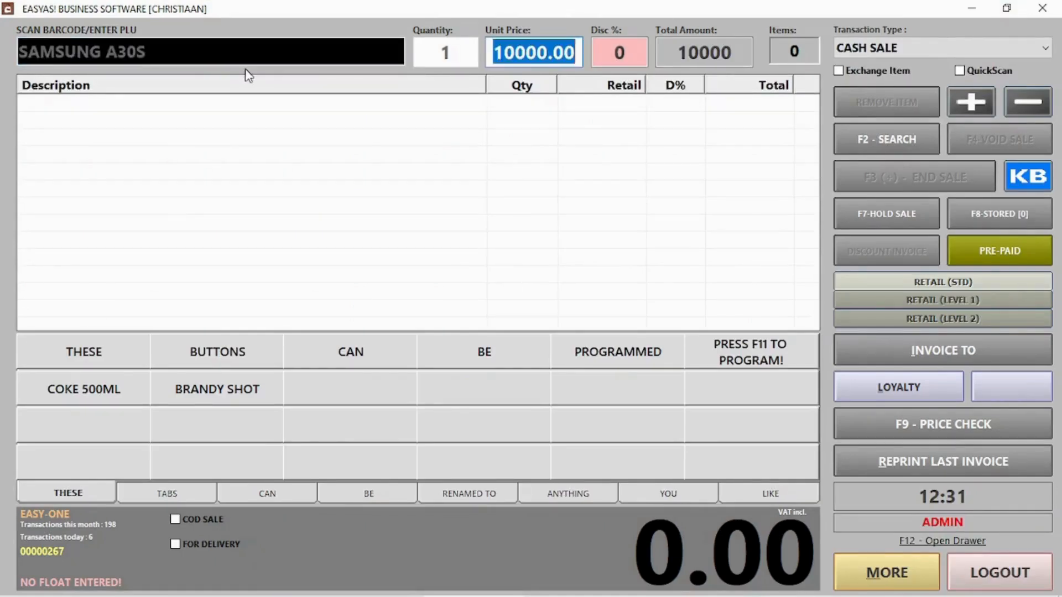
{"action": "key", "text": "Return"}
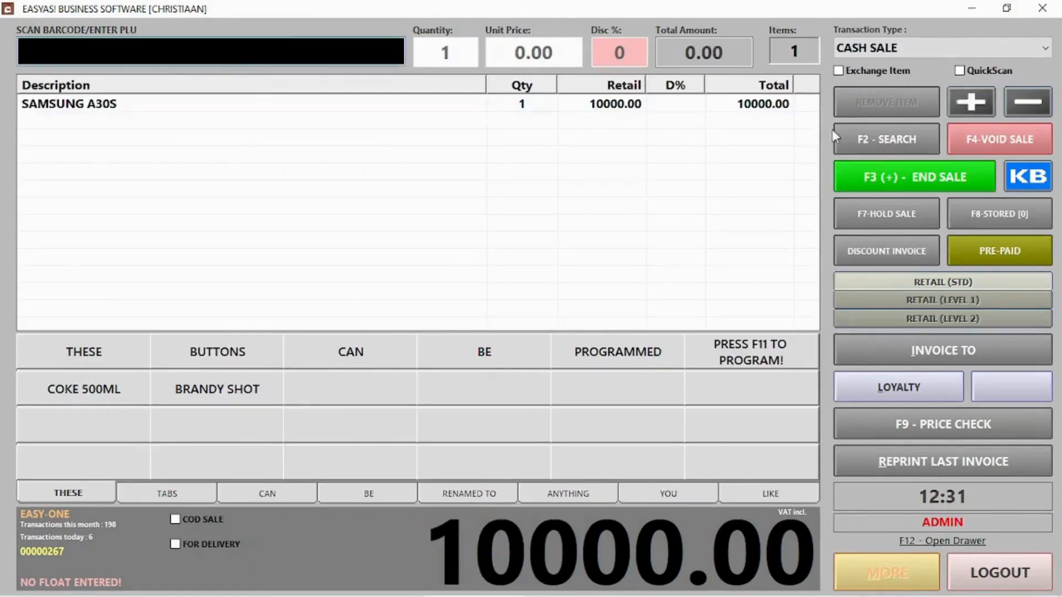
- Take the 10000.00 cash payment, log out, and reopen the stock items list
{"action": "left_click", "coordinate": [870, 172]}
{"action": "left_click", "coordinate": [692, 515]}
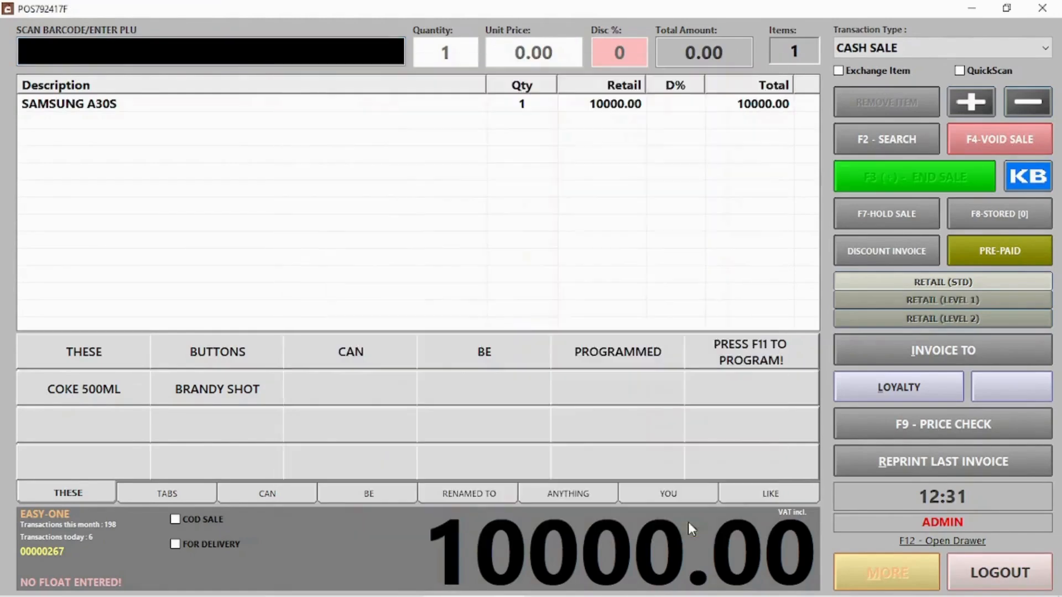
{"action": "left_click", "coordinate": [646, 388]}
{"action": "left_click", "coordinate": [1012, 573]}
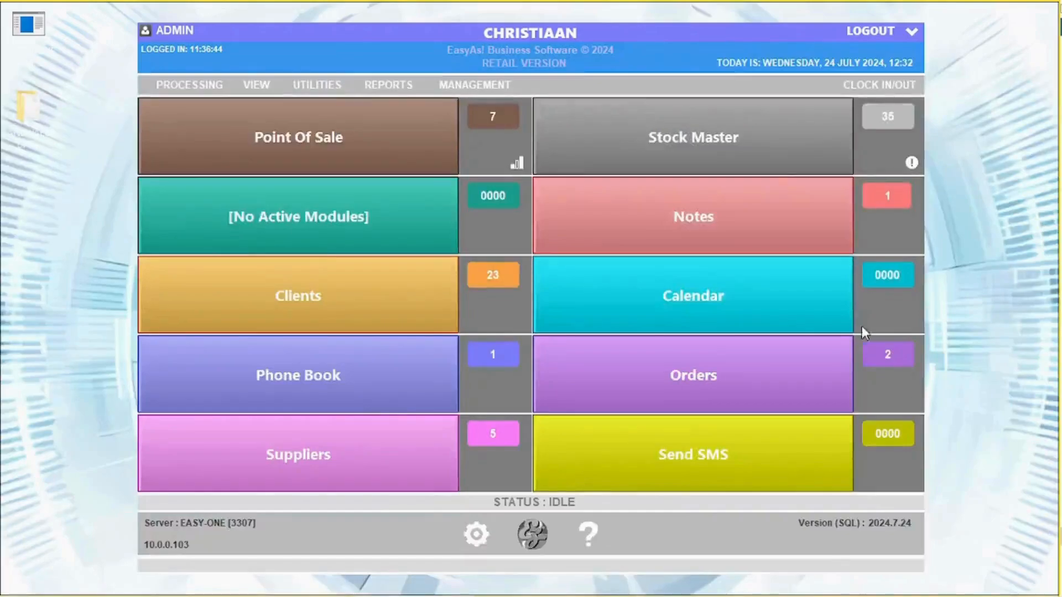
{"action": "left_click", "coordinate": [749, 162]}
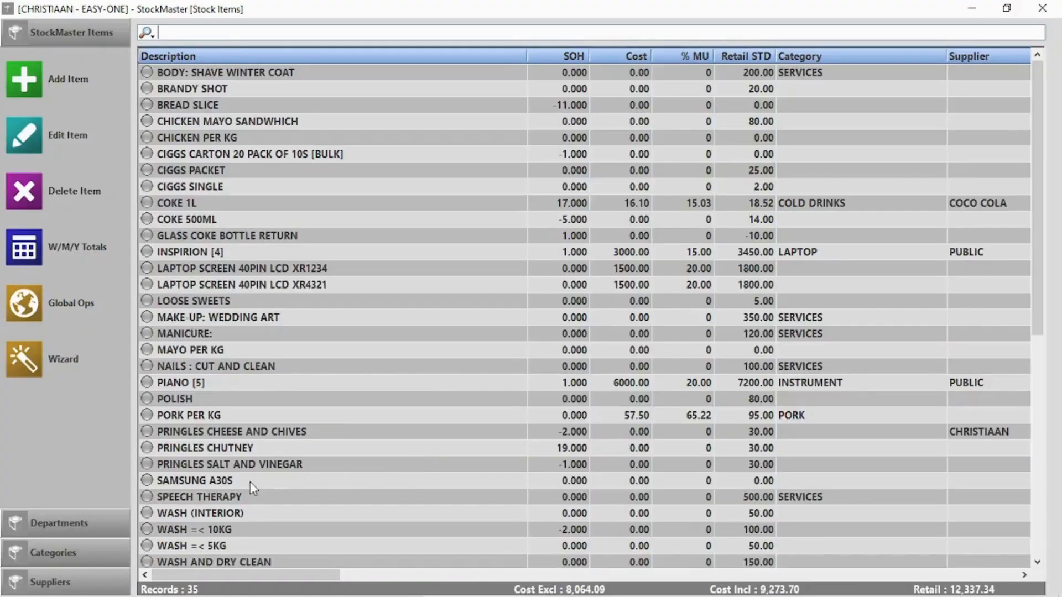
- Check SAMSUNG A30S's multi-codes, then delete the 1TB HDD stock item without giving a reason
{"action": "double_click", "coordinate": [250, 482]}
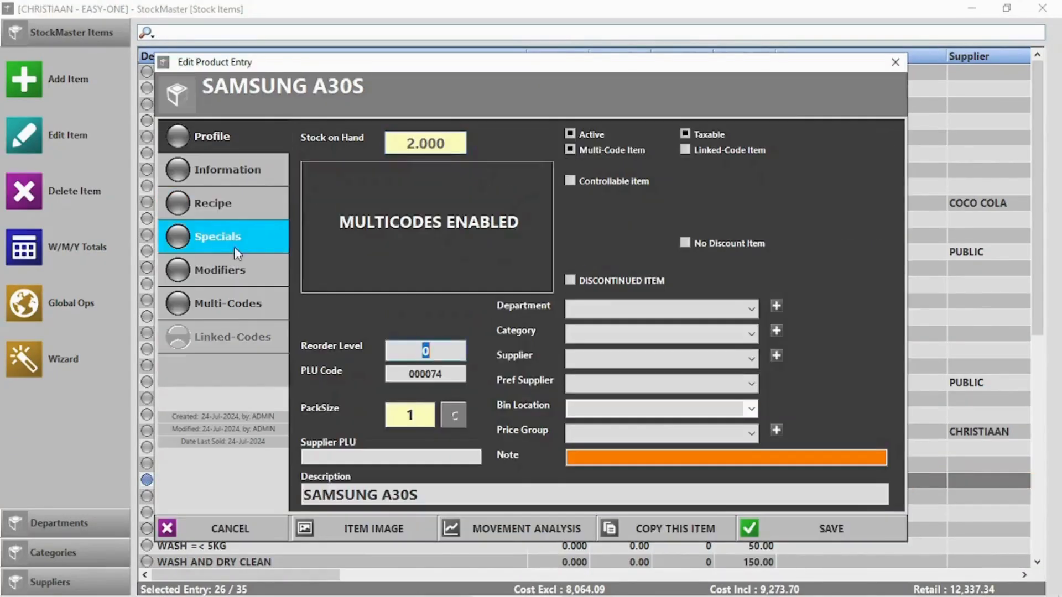
{"action": "left_click", "coordinate": [233, 300]}
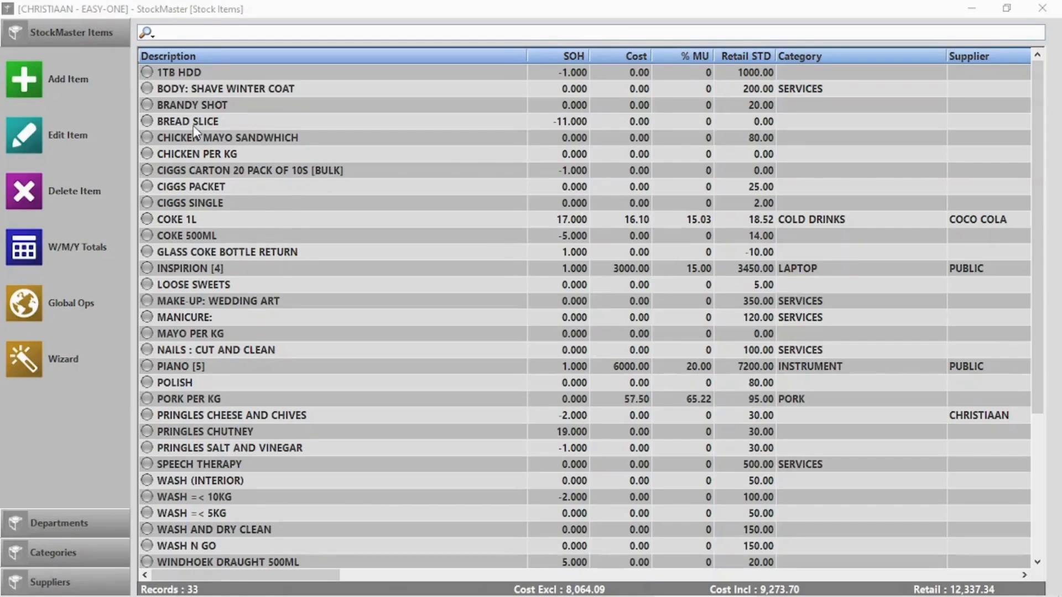
{"action": "left_click", "coordinate": [248, 80]}
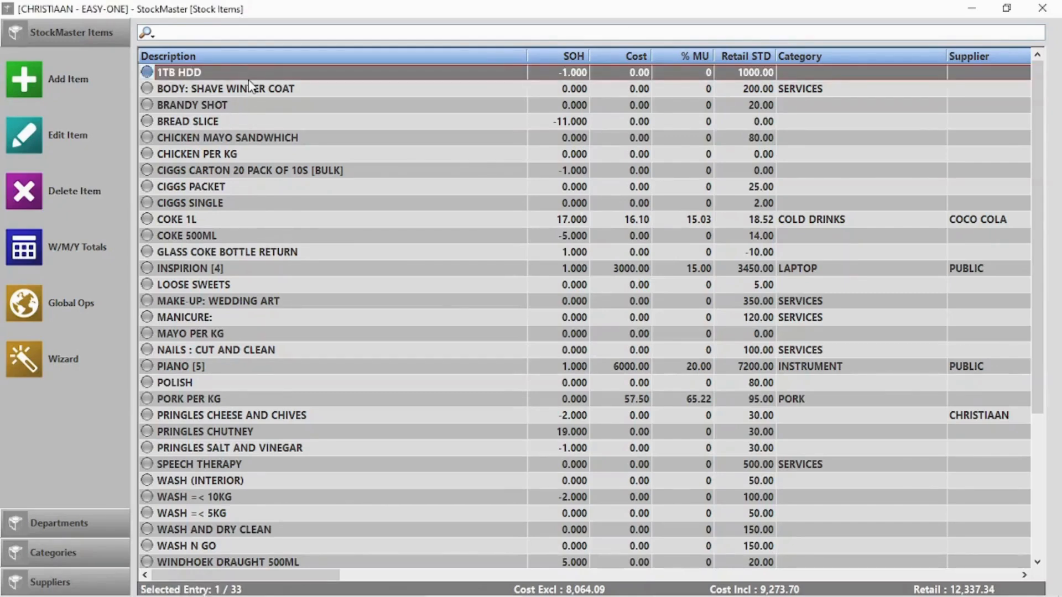
{"action": "key", "text": "Delete"}
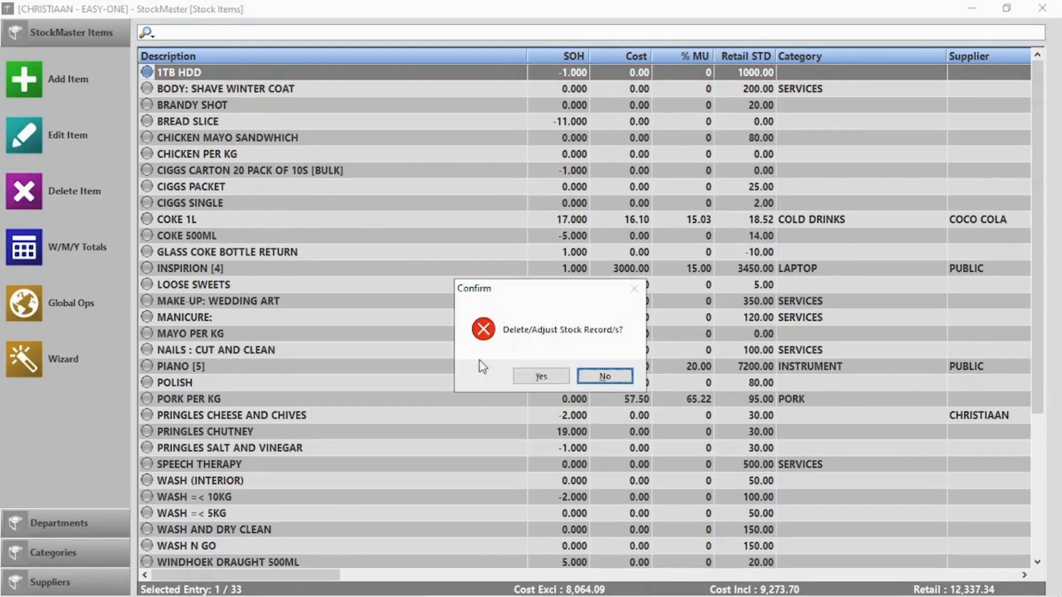
{"action": "left_click", "coordinate": [537, 378]}
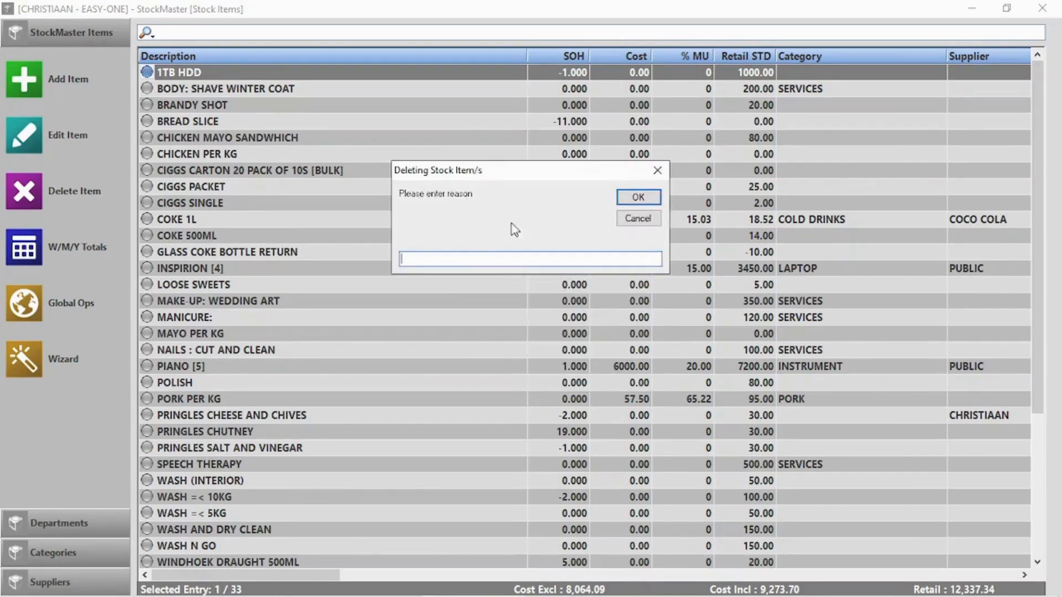
{"action": "left_click", "coordinate": [645, 198]}
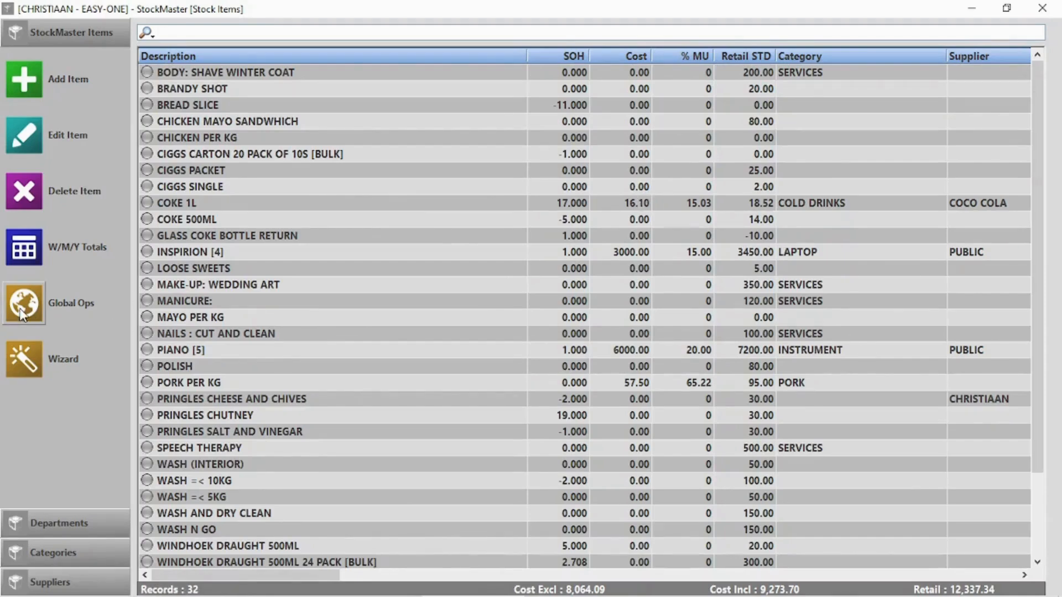
{"action": "left_click", "coordinate": [22, 313]}
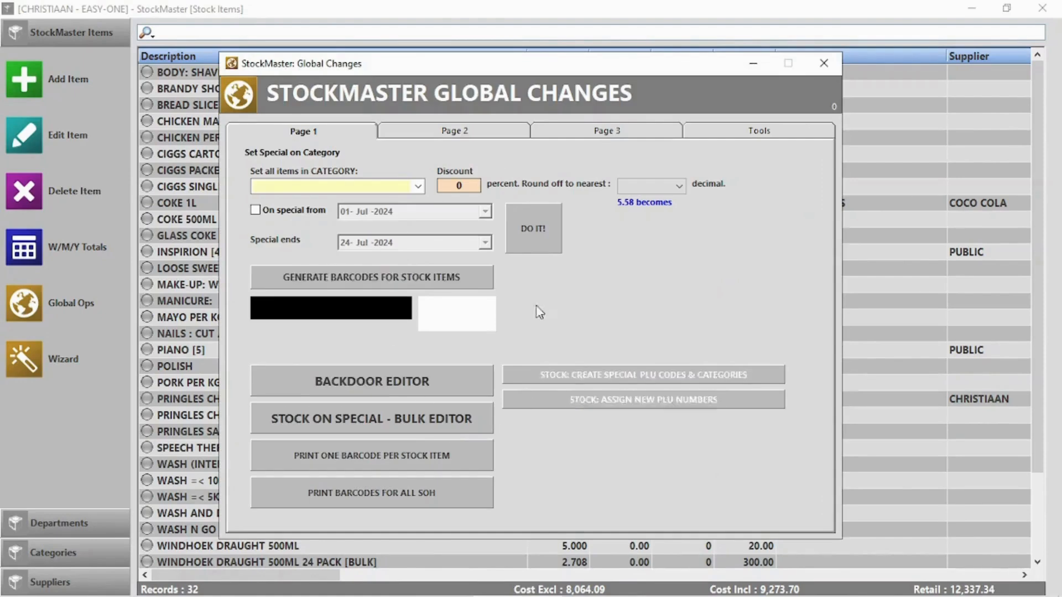
- Browse the Global Changes pages and tools, then close the window
{"action": "left_click", "coordinate": [466, 139]}
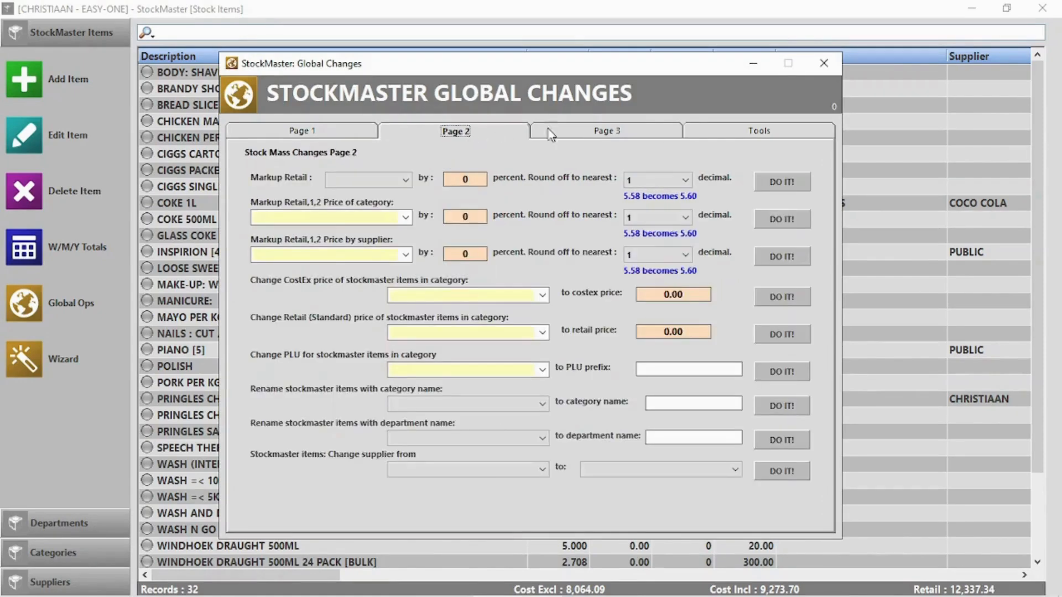
{"action": "left_click", "coordinate": [639, 133]}
{"action": "left_click", "coordinate": [762, 136]}
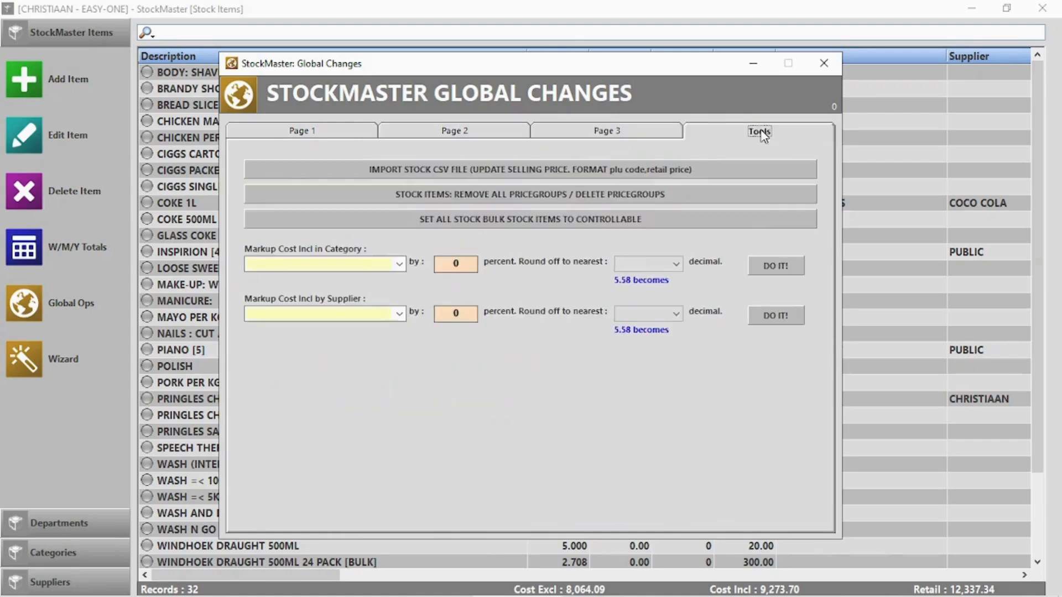
{"action": "left_click", "coordinate": [825, 63]}
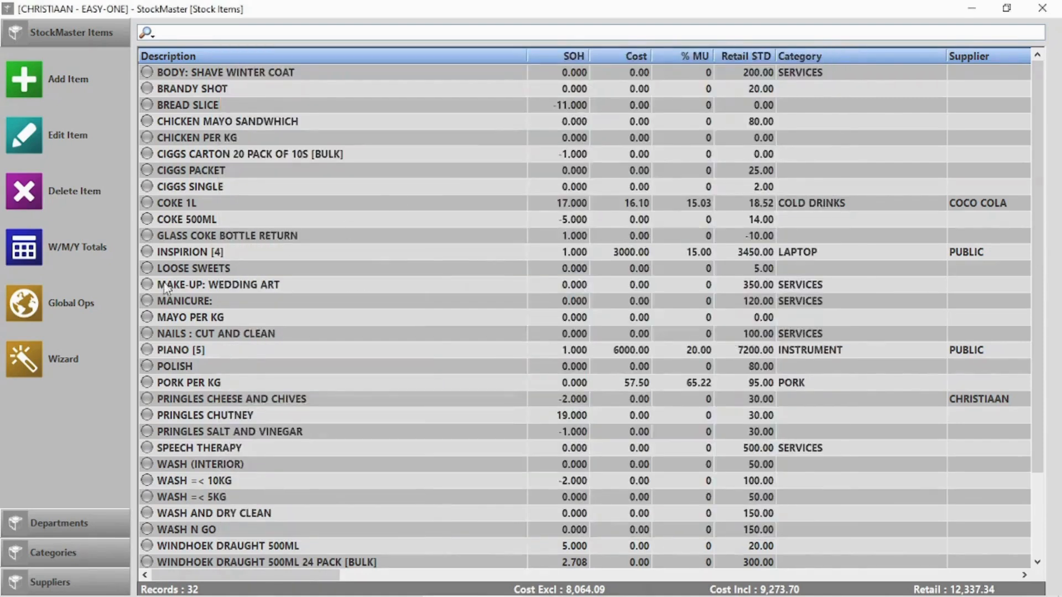
- Delete the YJYGGYJJG stock department
{"action": "left_click", "coordinate": [58, 523]}
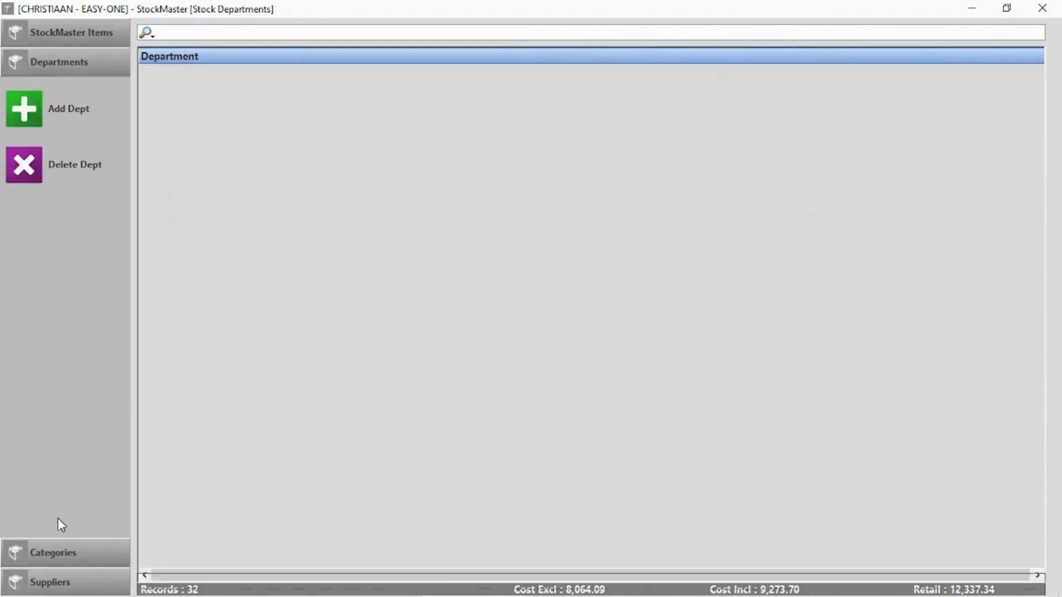
{"action": "left_click", "coordinate": [194, 105]}
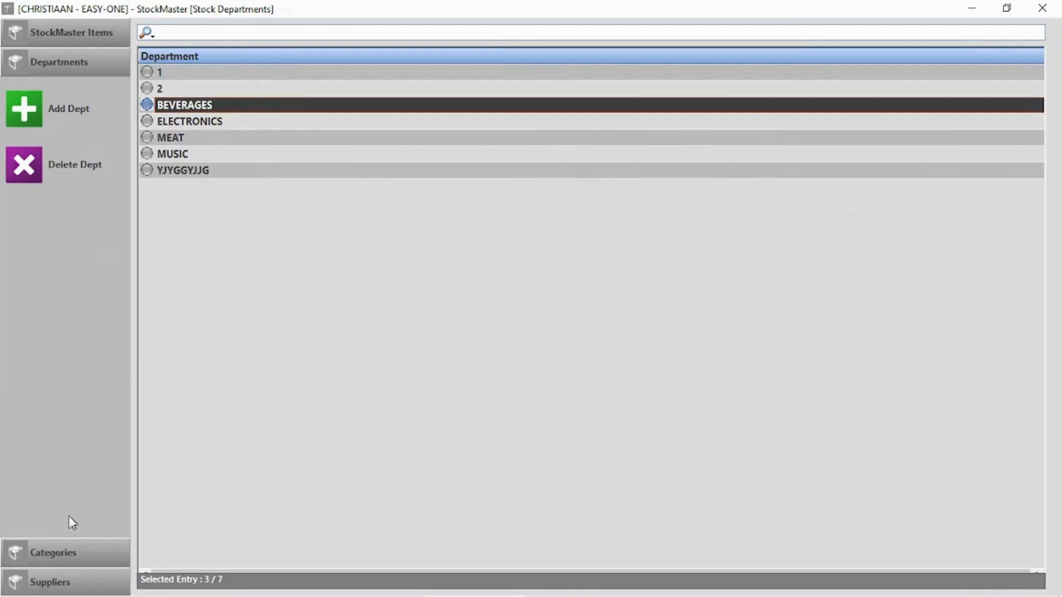
{"action": "left_click", "coordinate": [195, 170]}
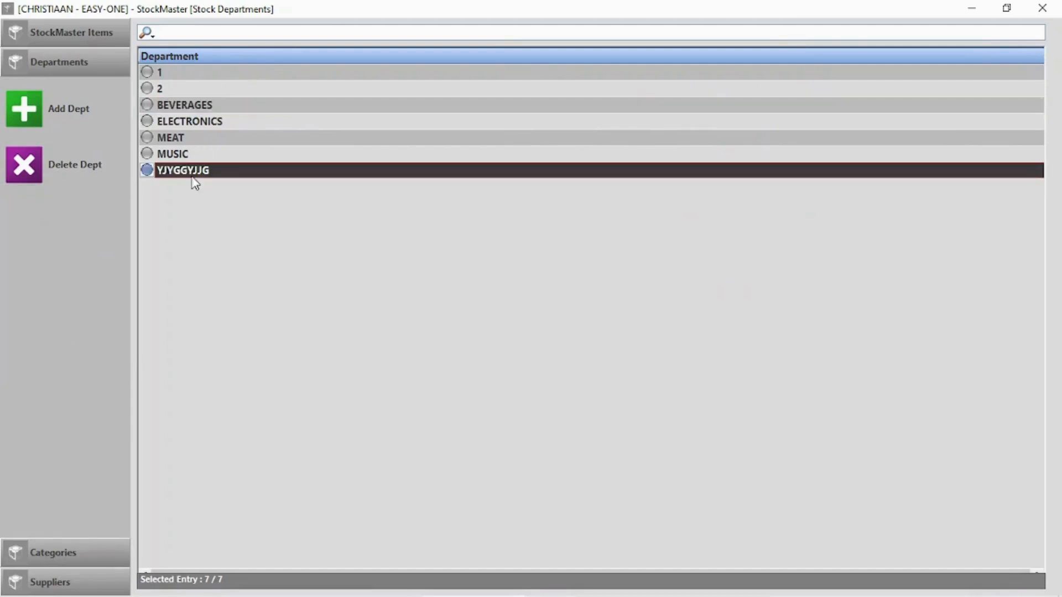
{"action": "left_click", "coordinate": [25, 166]}
{"action": "left_click", "coordinate": [542, 380]}
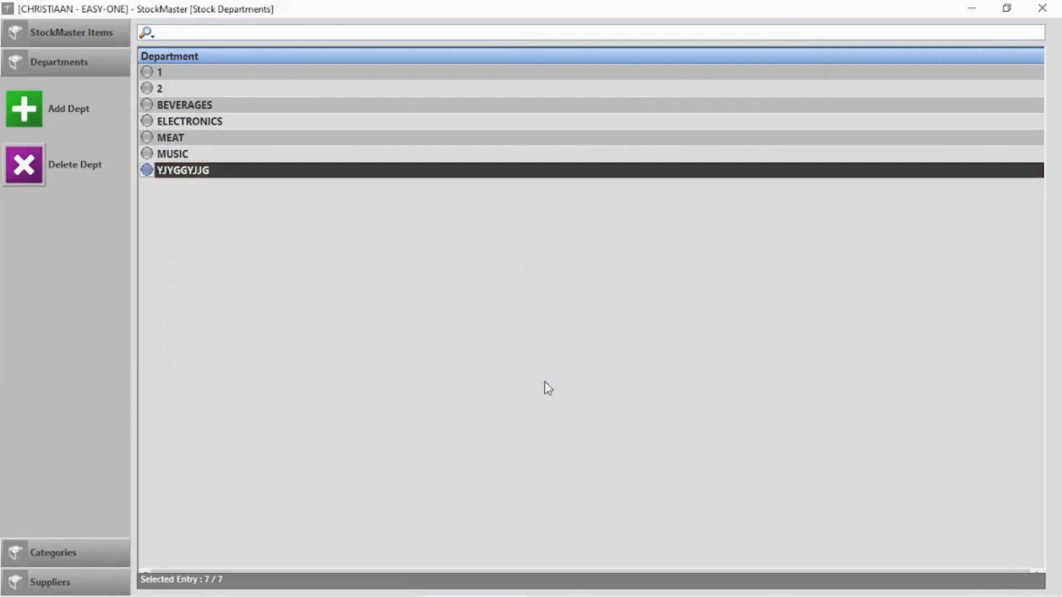
- Look over the stock categories and suppliers lists, then return to the stock items
{"action": "left_click", "coordinate": [58, 557]}
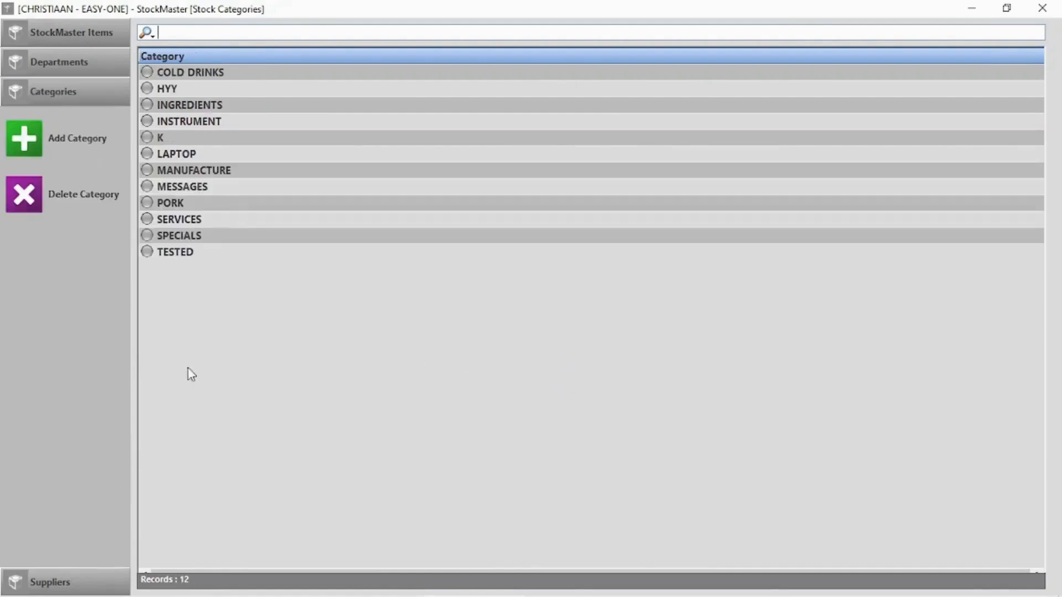
{"action": "left_click", "coordinate": [211, 75]}
{"action": "left_click", "coordinate": [67, 585]}
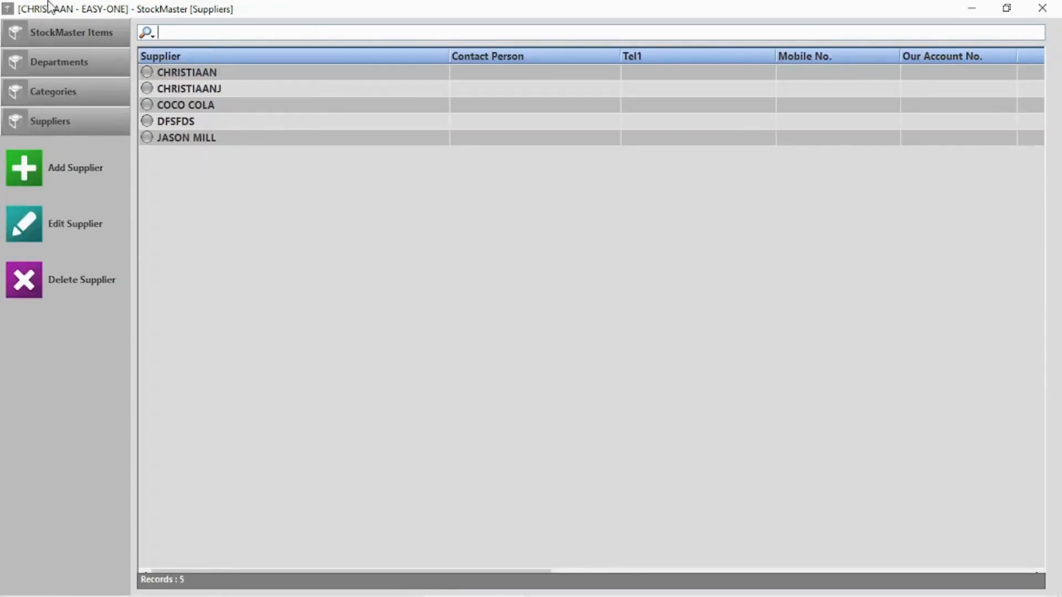
{"action": "left_click", "coordinate": [61, 33]}
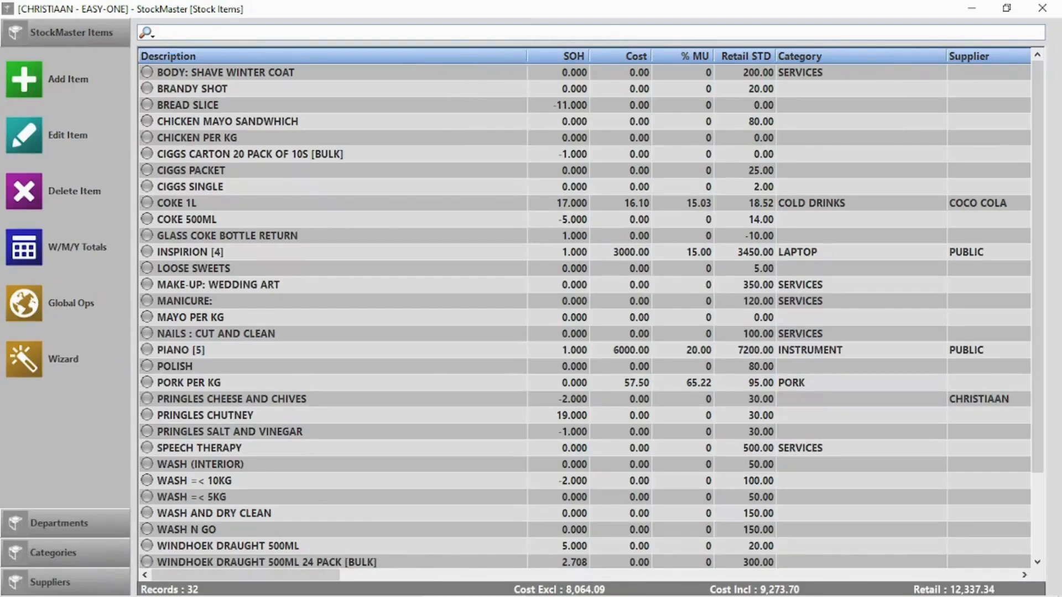
- Sort the stock items by description, cost and stock on hand, toggling each order
{"action": "left_click", "coordinate": [300, 62]}
{"action": "left_click", "coordinate": [301, 52]}
{"action": "left_click", "coordinate": [319, 51]}
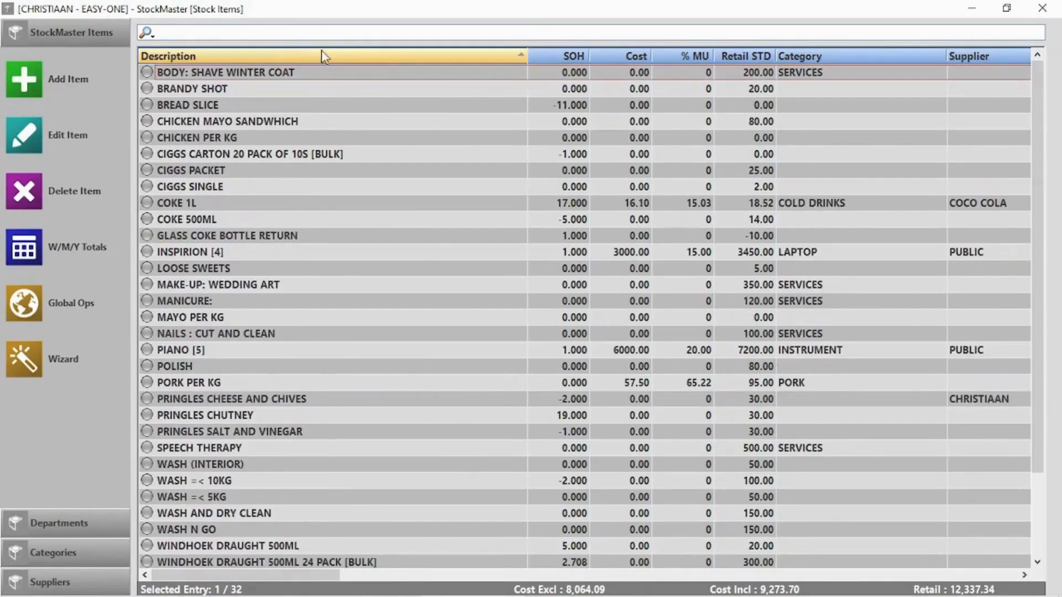
{"action": "left_click", "coordinate": [629, 52]}
{"action": "left_click", "coordinate": [629, 52]}
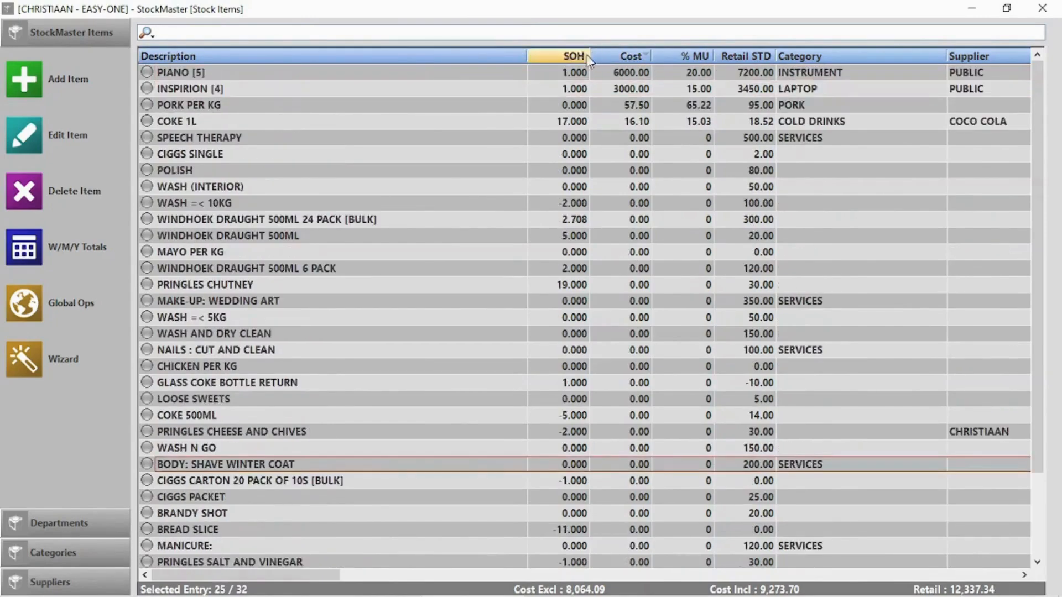
{"action": "left_click", "coordinate": [575, 57]}
{"action": "left_click", "coordinate": [574, 57]}
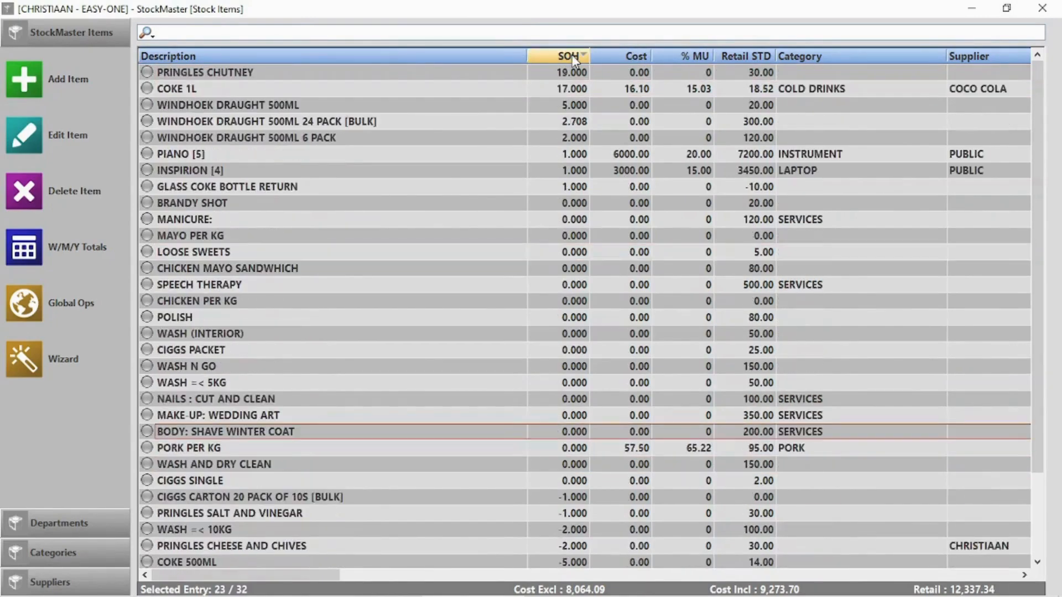
- Review the searchable fields and search the stock for 'wind 2' and 'pack'
{"action": "left_click", "coordinate": [148, 33]}
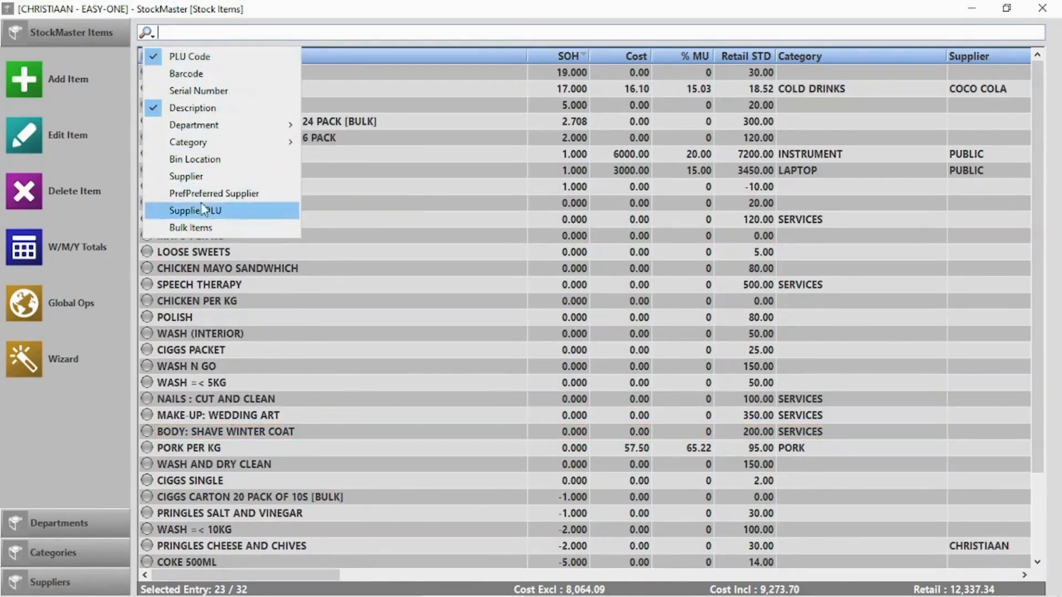
{"action": "left_click", "coordinate": [424, 33]}
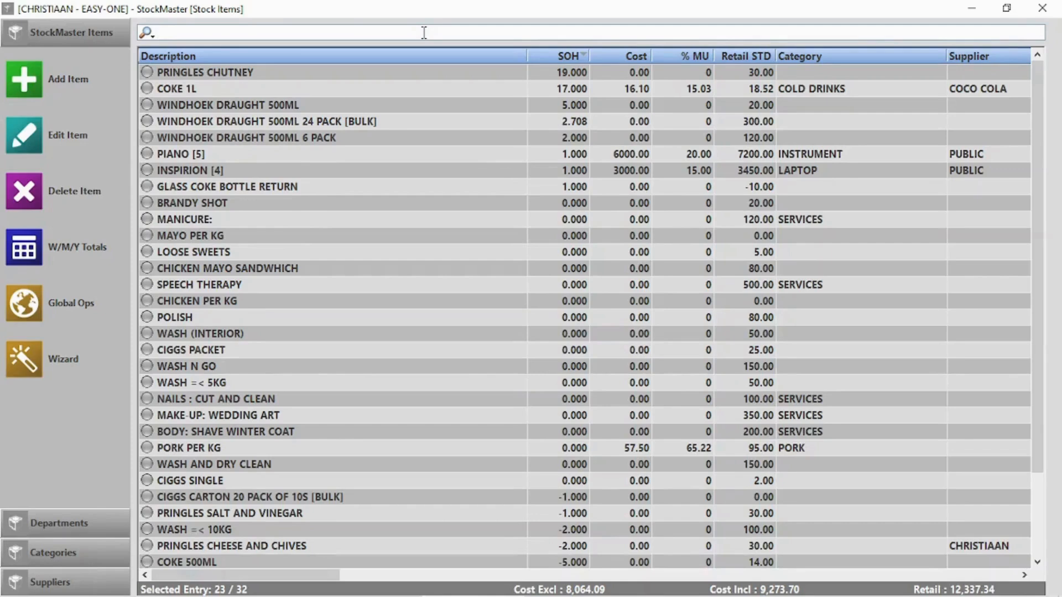
{"action": "type", "text": "wind"}
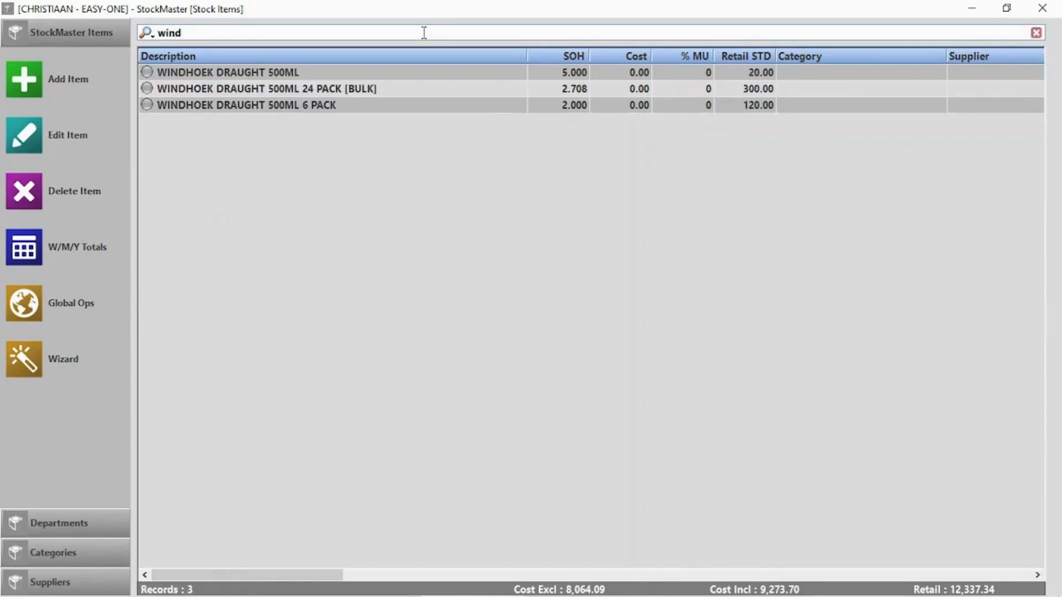
{"action": "type", "text": " 2"}
{"action": "type", "text": "pack"}
- Start a new note linked to the existing client, with subject Meeting
{"action": "type", "text": "pa"}
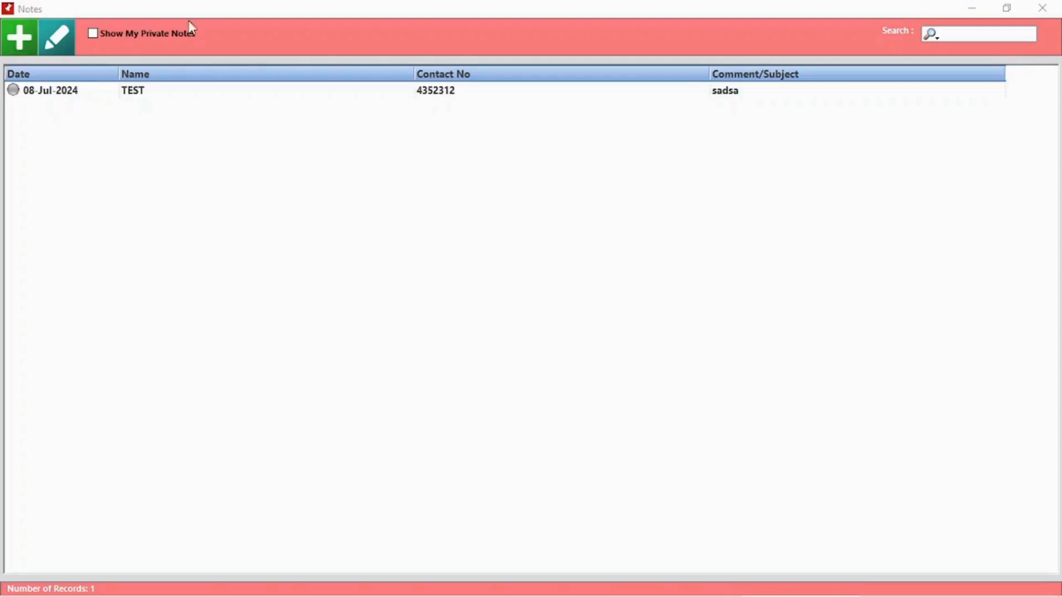
{"action": "left_click", "coordinate": [19, 38]}
{"action": "left_click", "coordinate": [327, 123]}
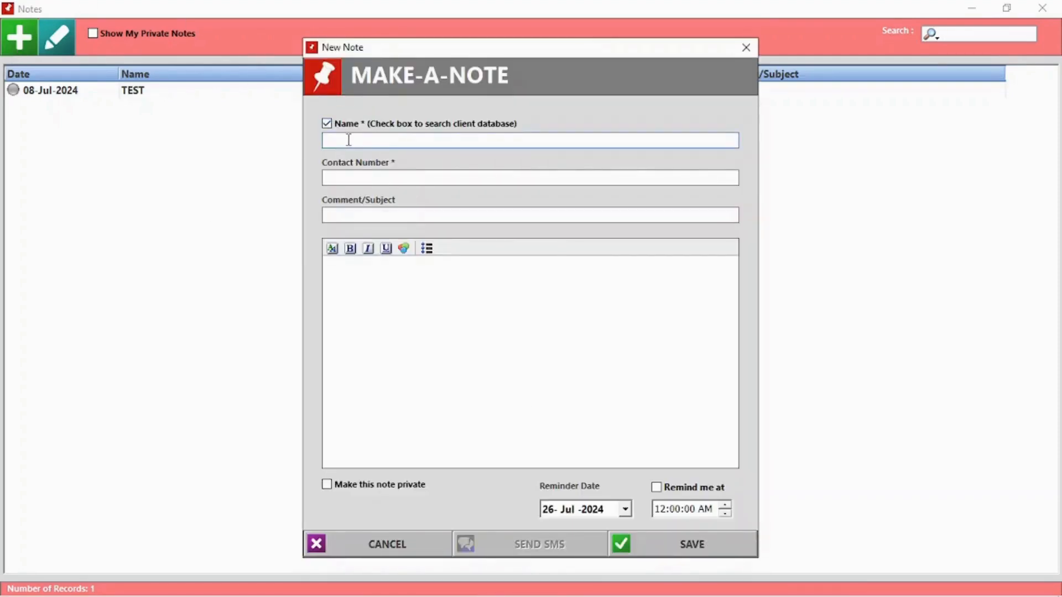
{"action": "type", "text": "J"}
{"action": "left_click", "coordinate": [356, 200]}
{"action": "left_click", "coordinate": [359, 216]}
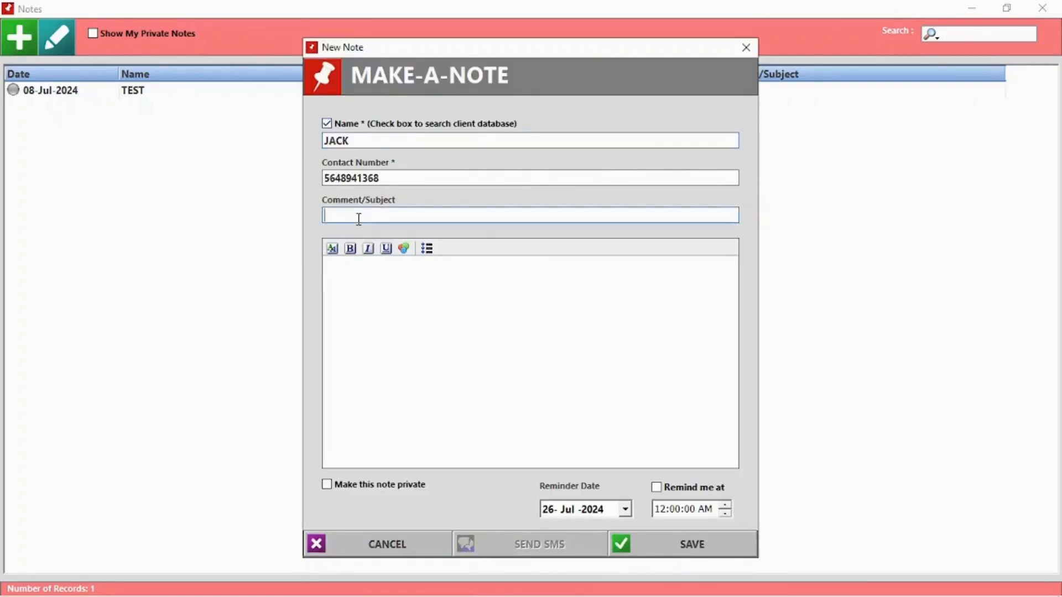
{"action": "type", "text": "Meeting"}
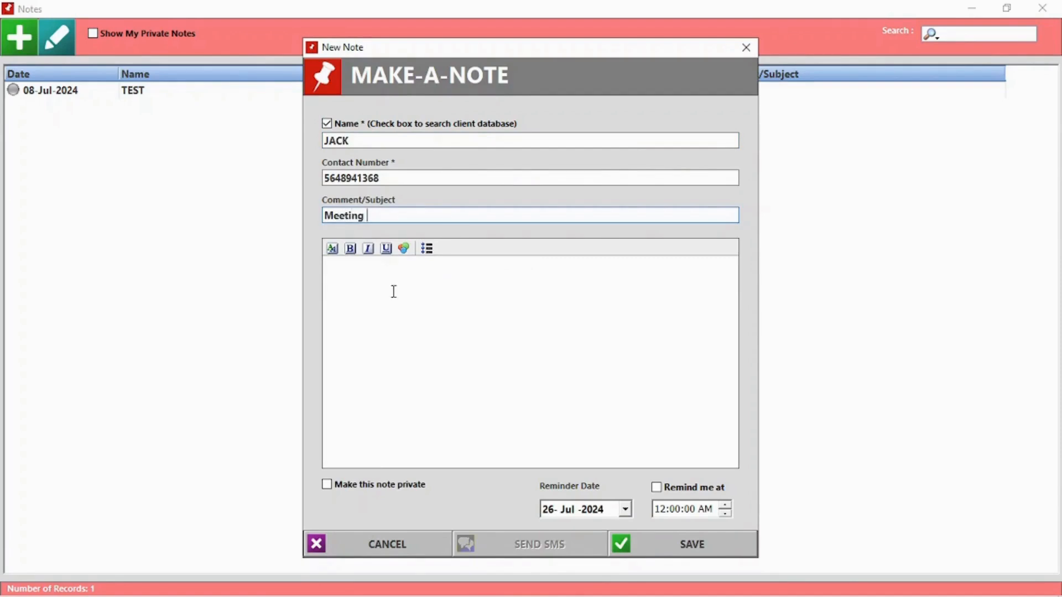
- Write 'Discussing product xyz' as the note body, set a reminder time, and save the note
{"action": "left_click", "coordinate": [394, 292]}
{"action": "type", "text": "Discuss"}
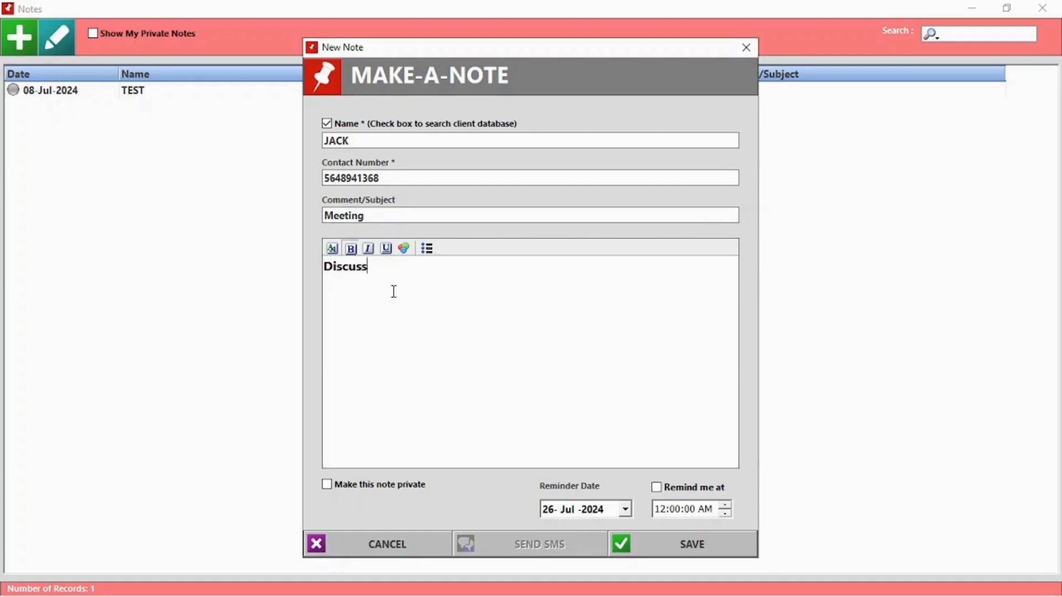
{"action": "type", "text": "ing product xyz"}
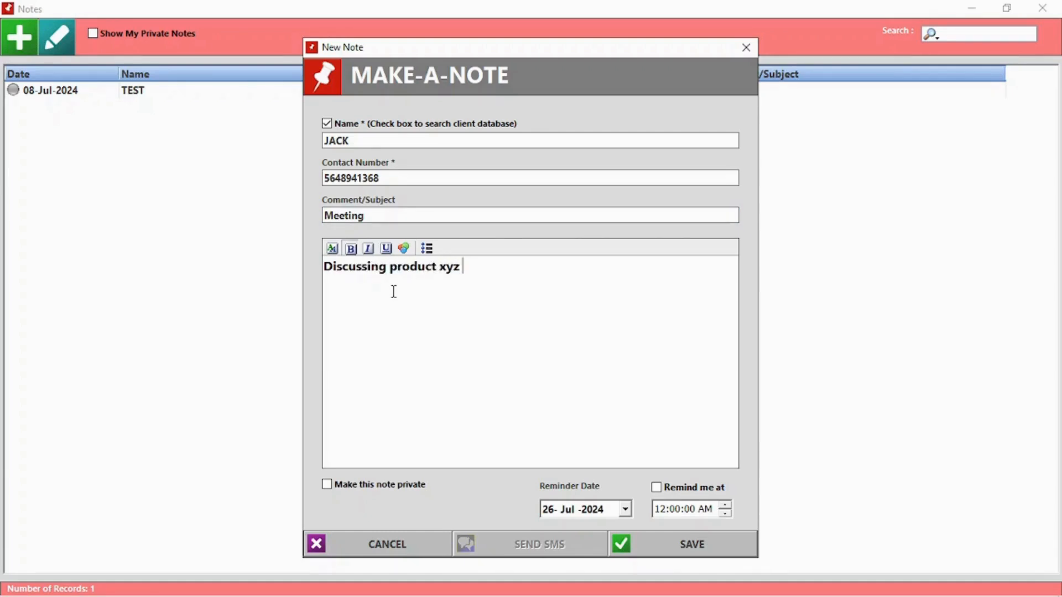
{"action": "left_click", "coordinate": [656, 488]}
{"action": "left_click", "coordinate": [675, 509]}
{"action": "left_click", "coordinate": [693, 545]}
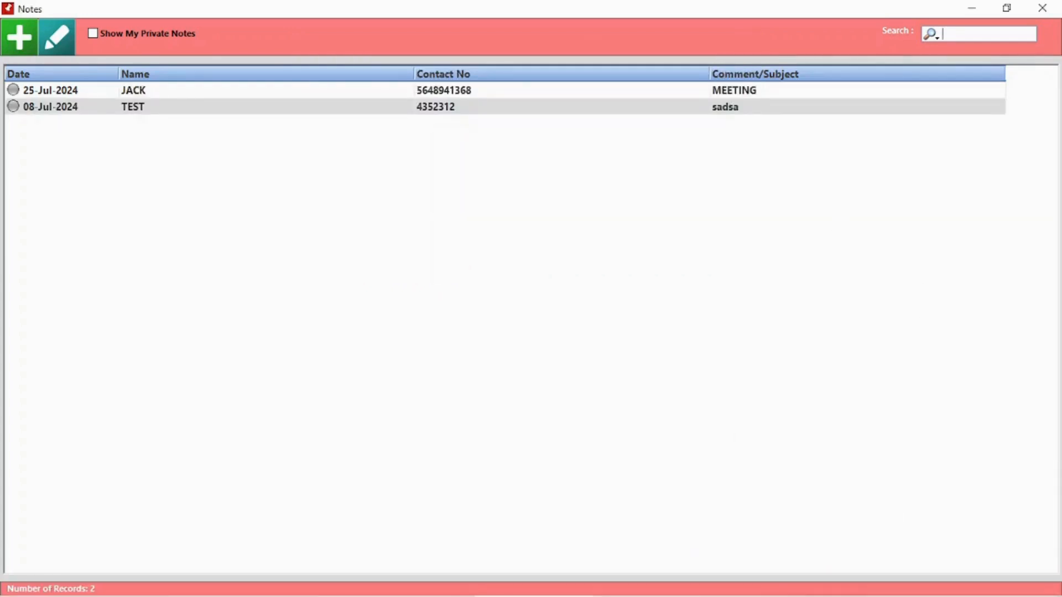
- Open the TEST note, mark it complete, and replace its subject with Meeting
{"action": "double_click", "coordinate": [203, 109]}
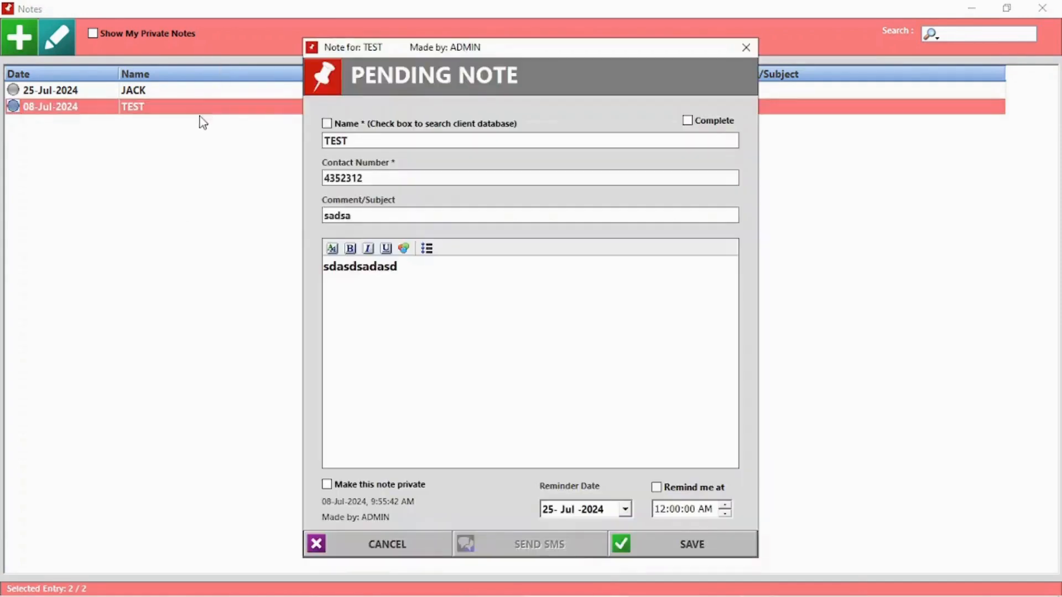
{"action": "left_click", "coordinate": [688, 120]}
{"action": "left_click_drag", "start_coordinate": [372, 214], "coordinate": [319, 223]}
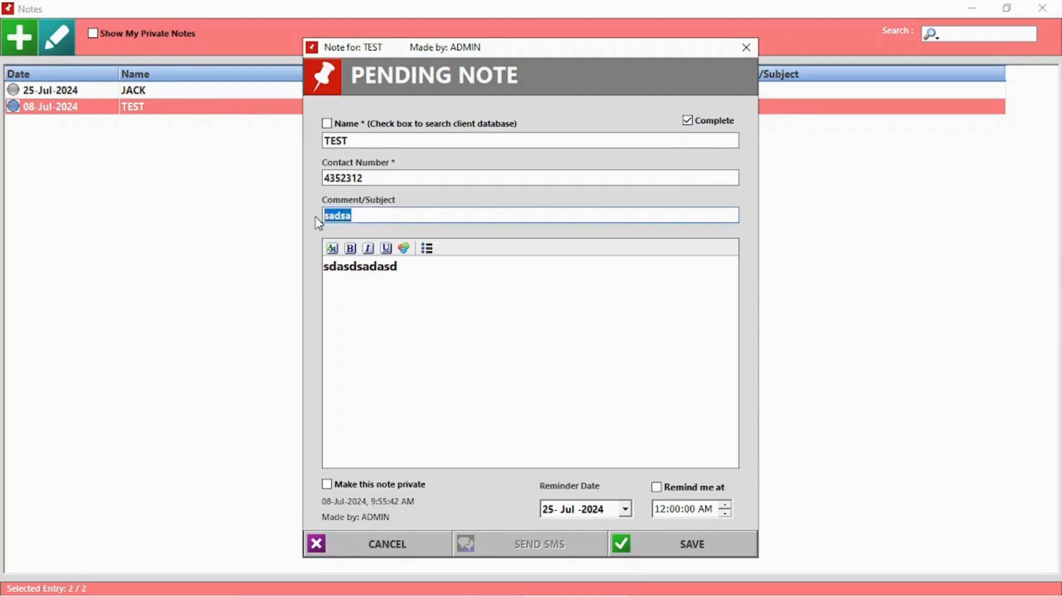
{"action": "key", "text": "BackSpace"}
{"action": "type", "text": "Meeting"}
- Replace the note body with 123, save it as complete, and toggle the private notes view
{"action": "left_click_drag", "start_coordinate": [420, 293], "coordinate": [293, 294]}
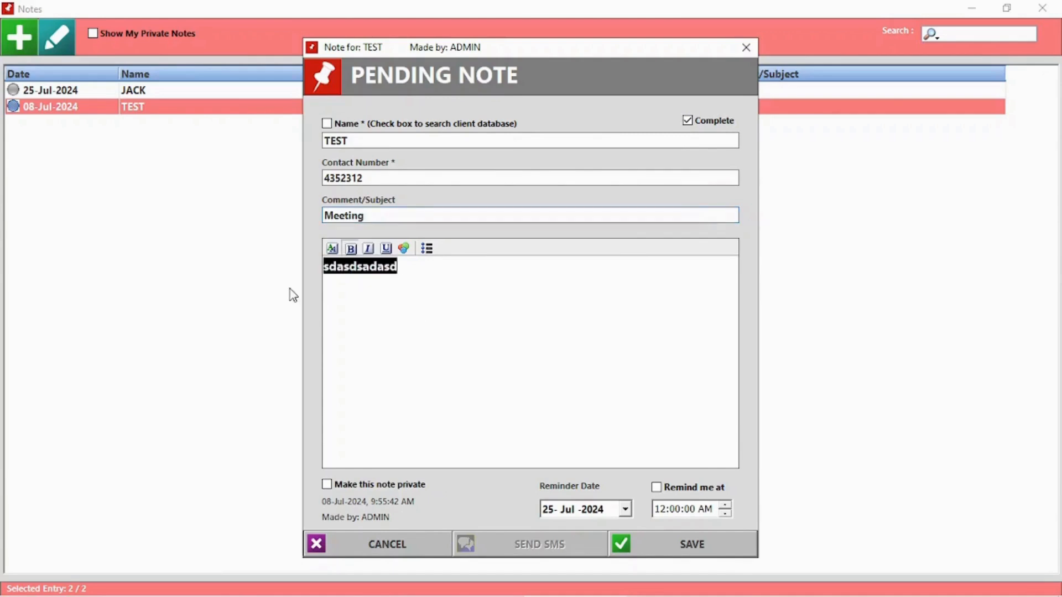
{"action": "key", "text": "BackSpace"}
{"action": "left_click", "coordinate": [708, 550]}
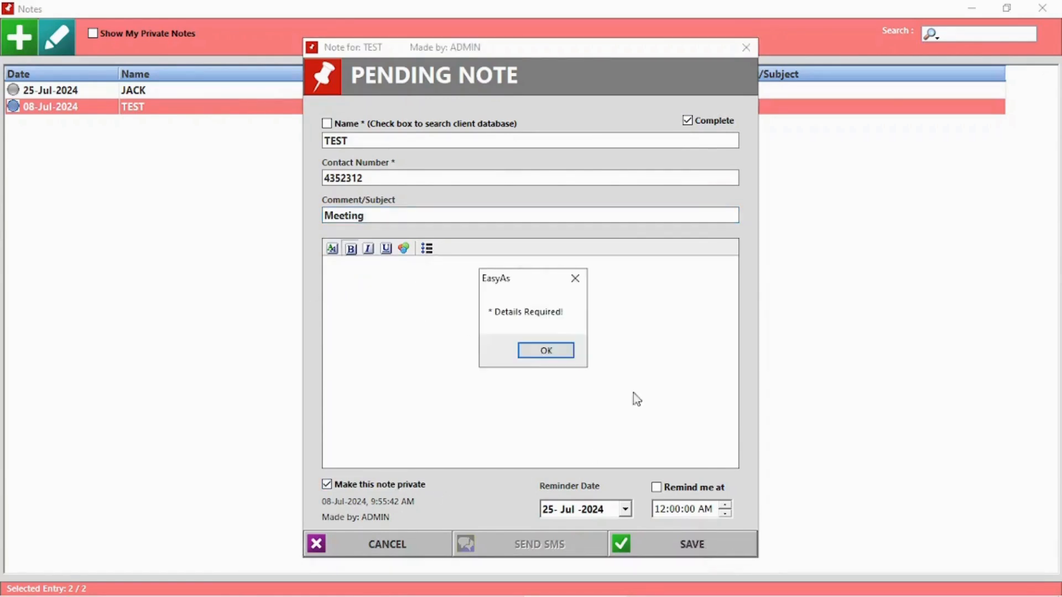
{"action": "left_click", "coordinate": [546, 353]}
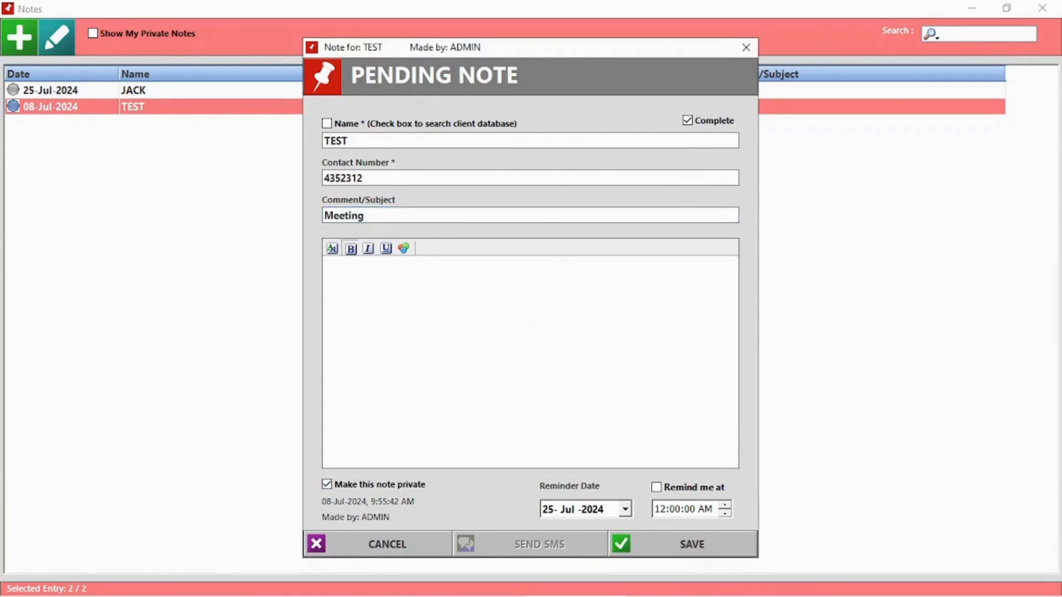
{"action": "type", "text": "123"}
{"action": "left_click", "coordinate": [695, 553]}
{"action": "left_click", "coordinate": [523, 359]}
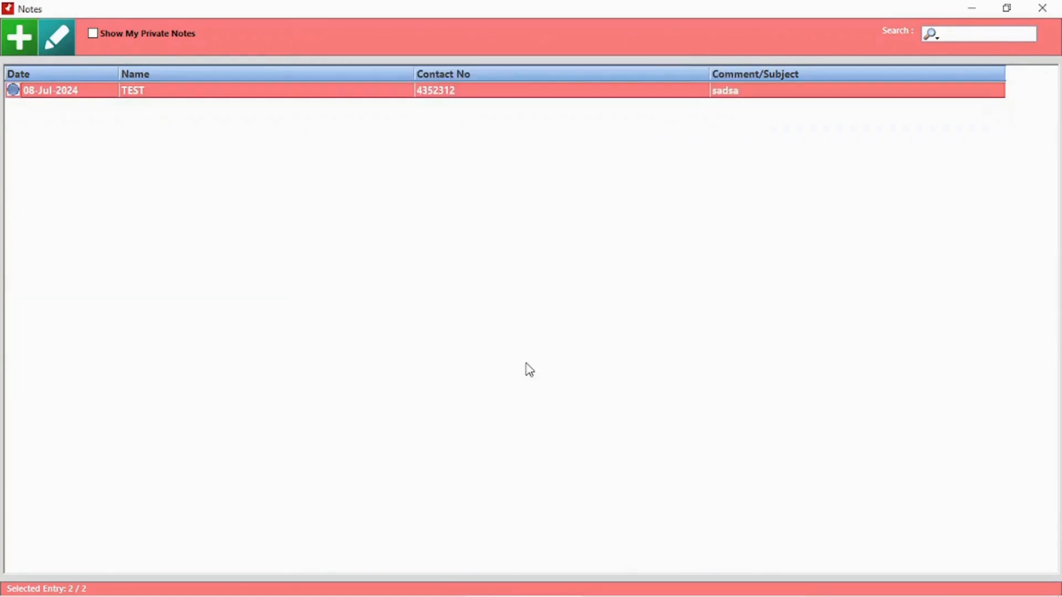
{"action": "left_click", "coordinate": [132, 33]}
{"action": "left_click", "coordinate": [131, 33]}
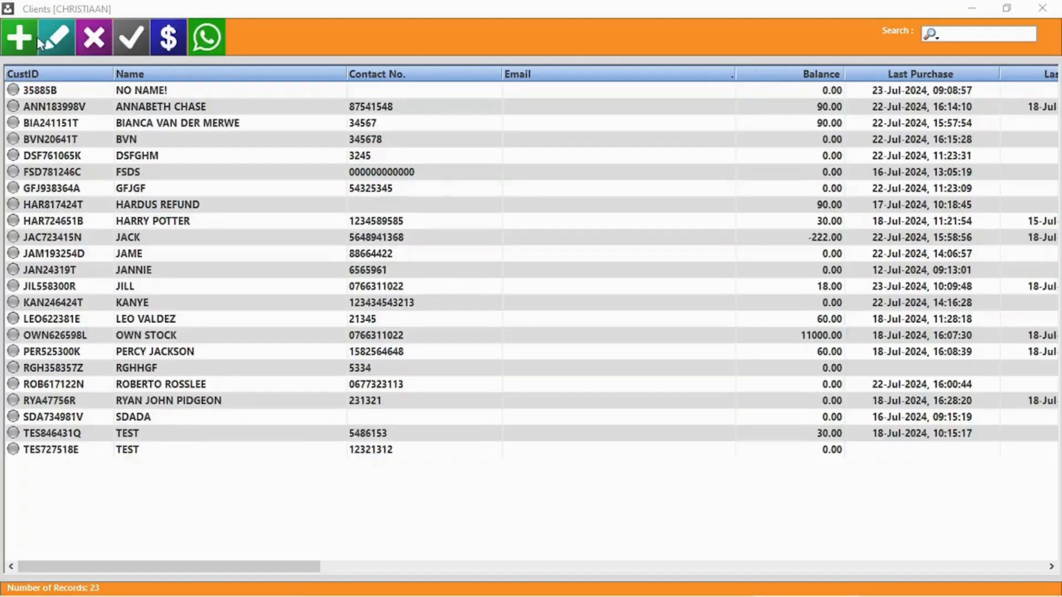
- Enter the new client's name, contact number, VAT number, ID number and province
{"action": "left_click", "coordinate": [20, 39]}
{"action": "type", "text": "Jack sparrow"}
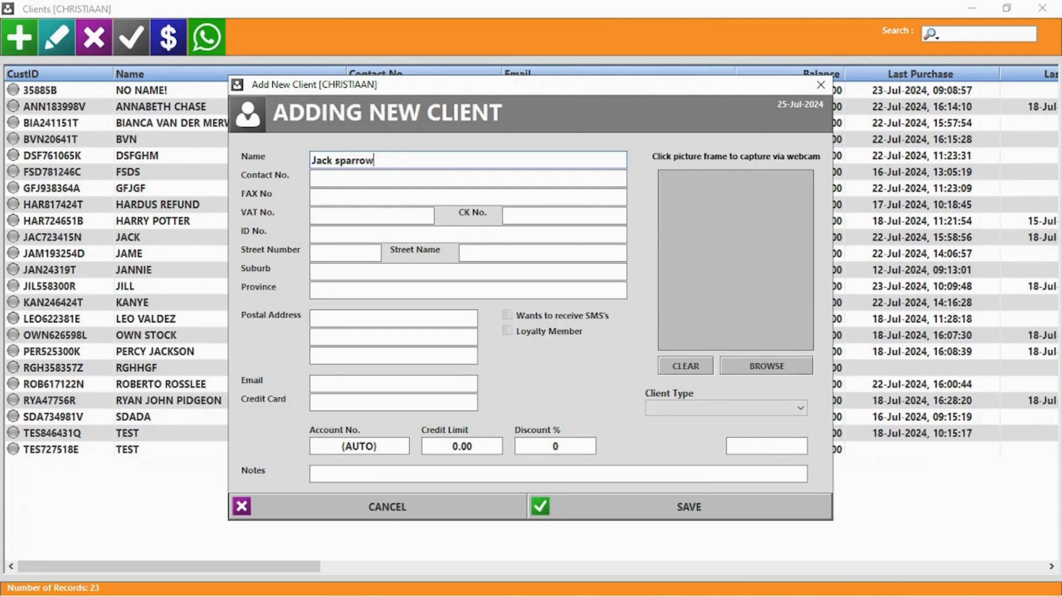
{"action": "key", "text": "Tab"}
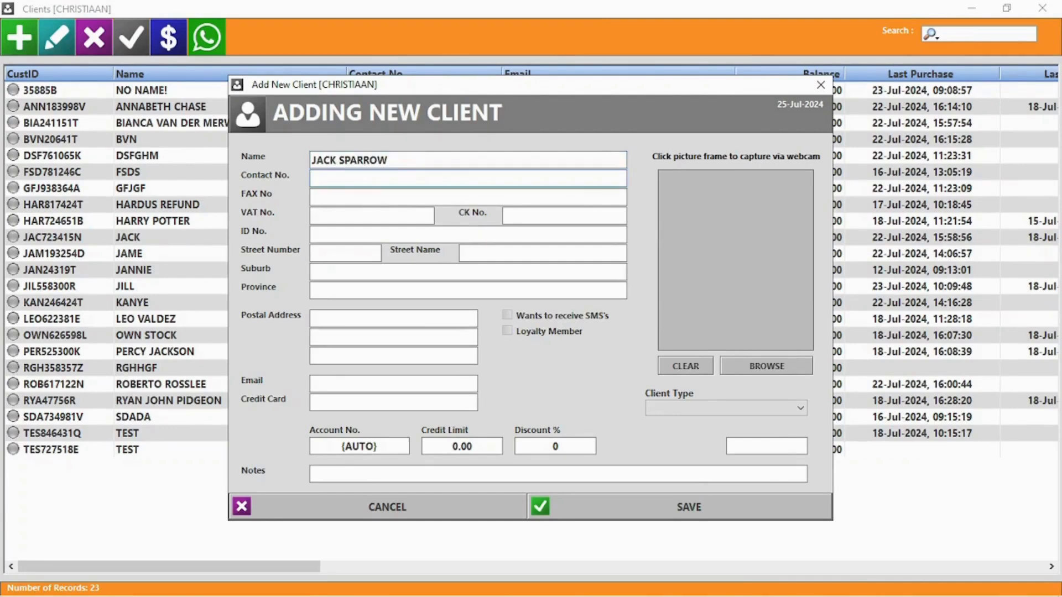
{"action": "left_click", "coordinate": [368, 178]}
{"action": "type", "text": "5556254515"}
{"action": "left_click", "coordinate": [357, 221]}
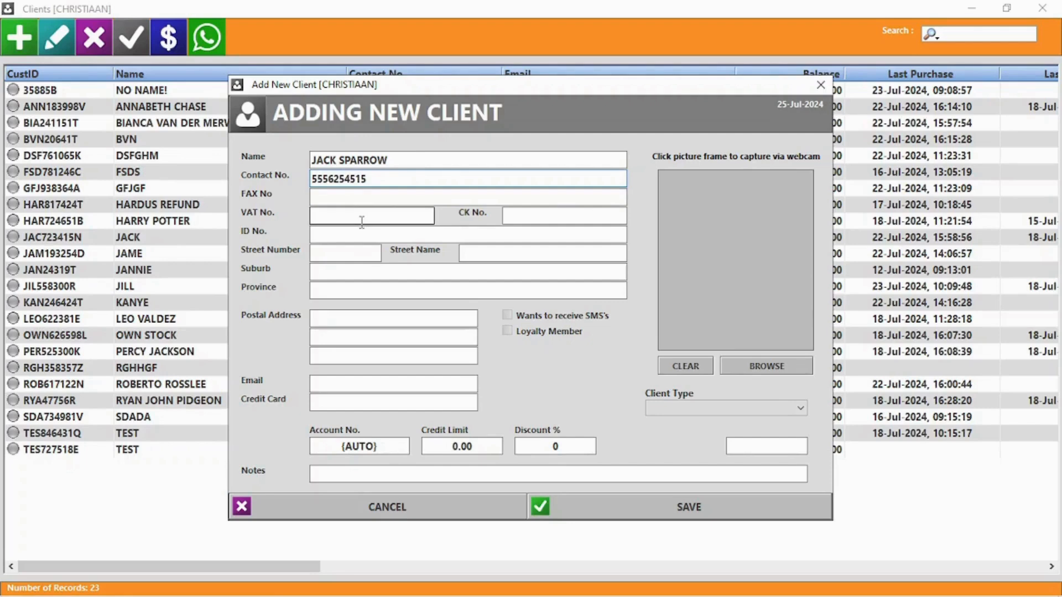
{"action": "type", "text": "5845481"}
{"action": "left_click", "coordinate": [366, 234]}
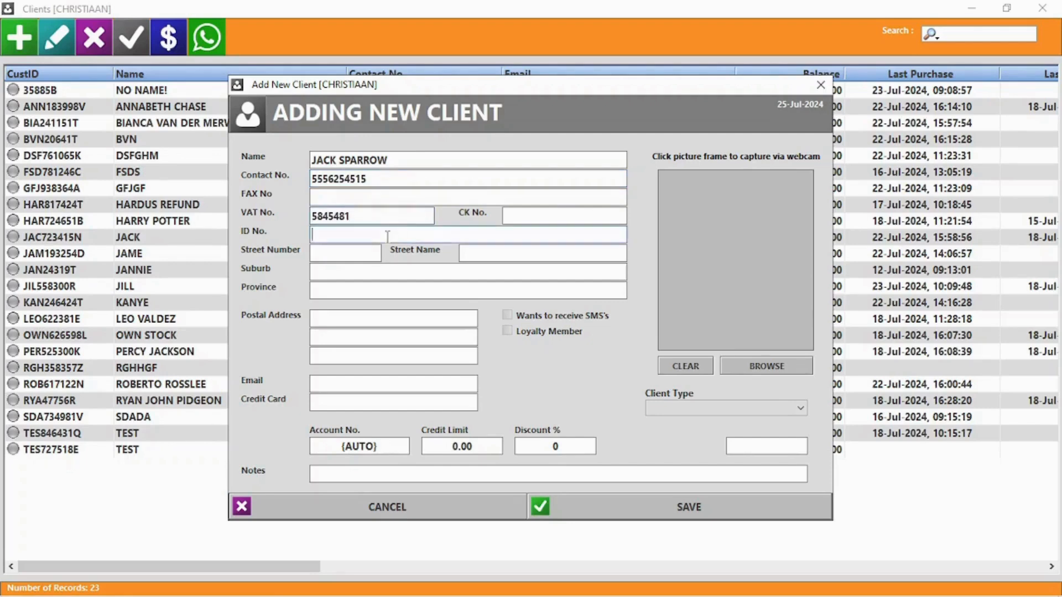
{"action": "type", "text": "555"}
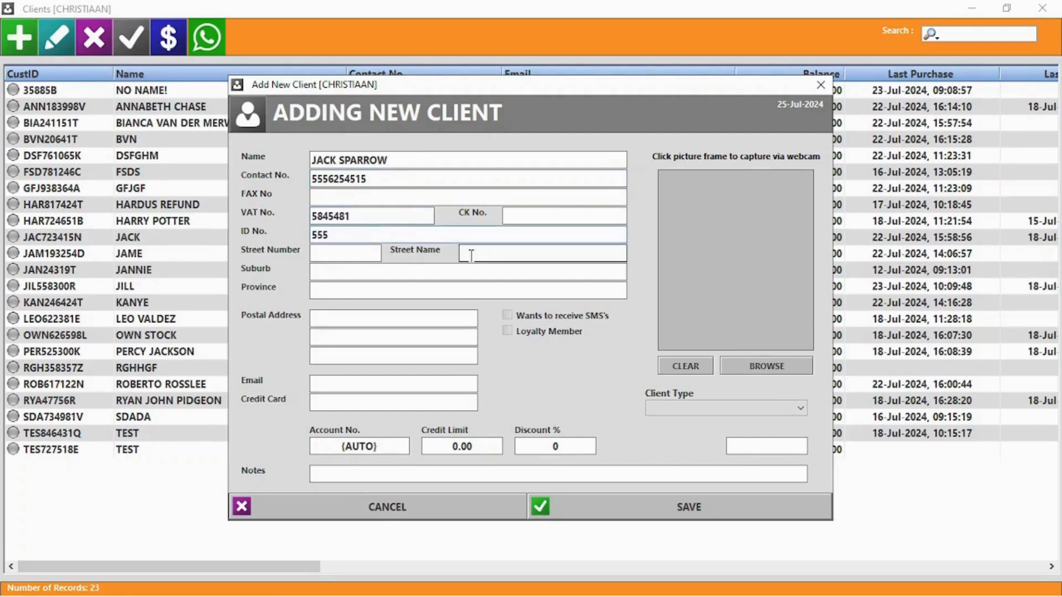
{"action": "left_click", "coordinate": [344, 290]}
{"action": "type", "text": "Black Pearl"}
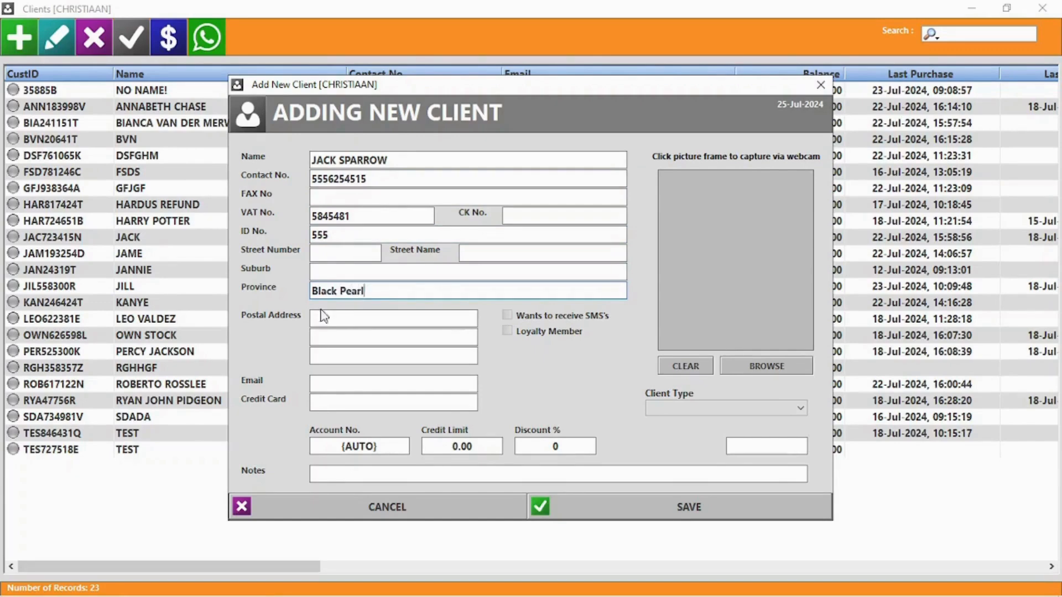
- Mark the client as a loyalty member, add the email, 10000 credit limit and 5% discount
{"action": "left_click", "coordinate": [555, 331]}
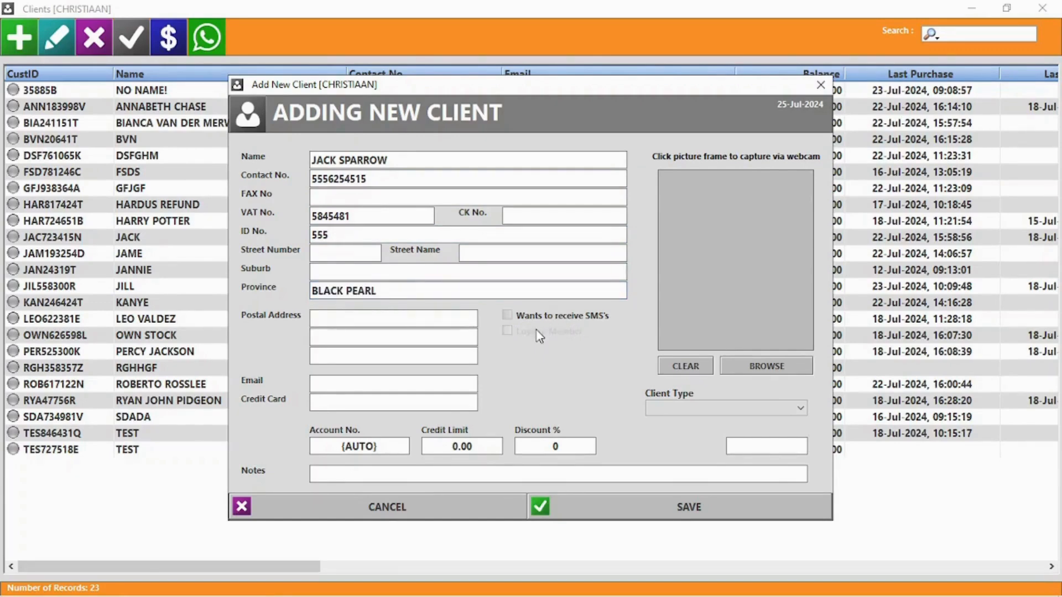
{"action": "left_click", "coordinate": [336, 382]}
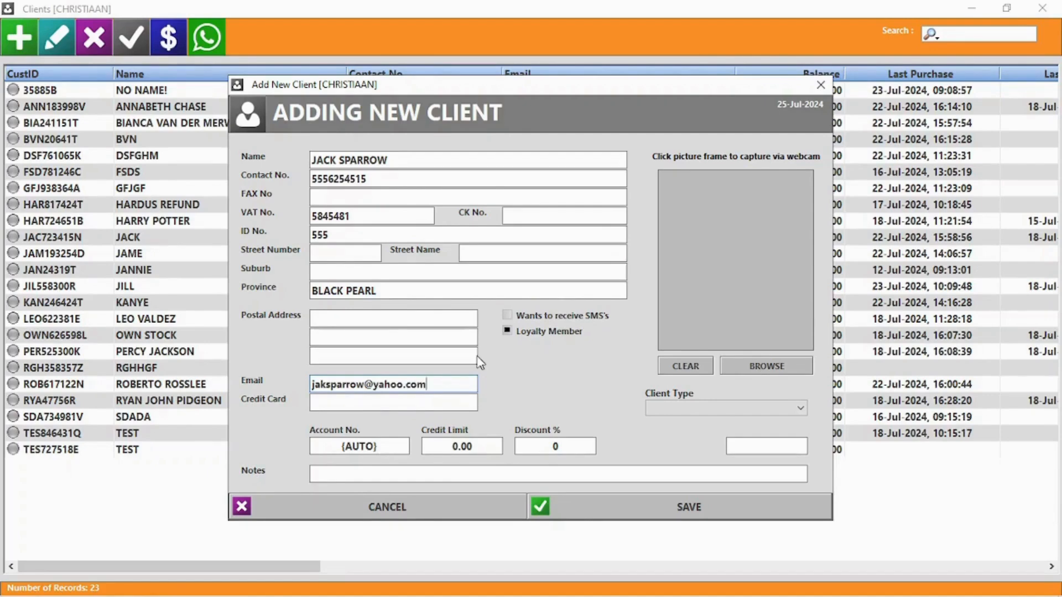
{"action": "left_click", "coordinate": [461, 446]}
{"action": "type", "text": "10000"}
{"action": "left_click", "coordinate": [562, 447]}
{"action": "type", "text": "5"}
- Attach the download (6).jpeg picture as the client's photo and save the client
{"action": "left_click", "coordinate": [730, 410]}
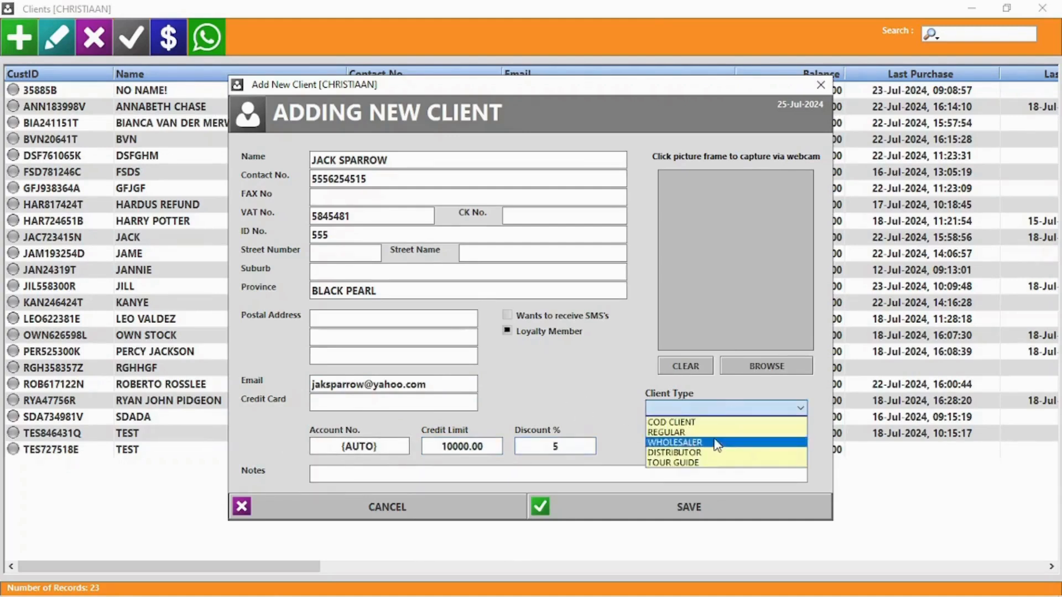
{"action": "left_click", "coordinate": [606, 376]}
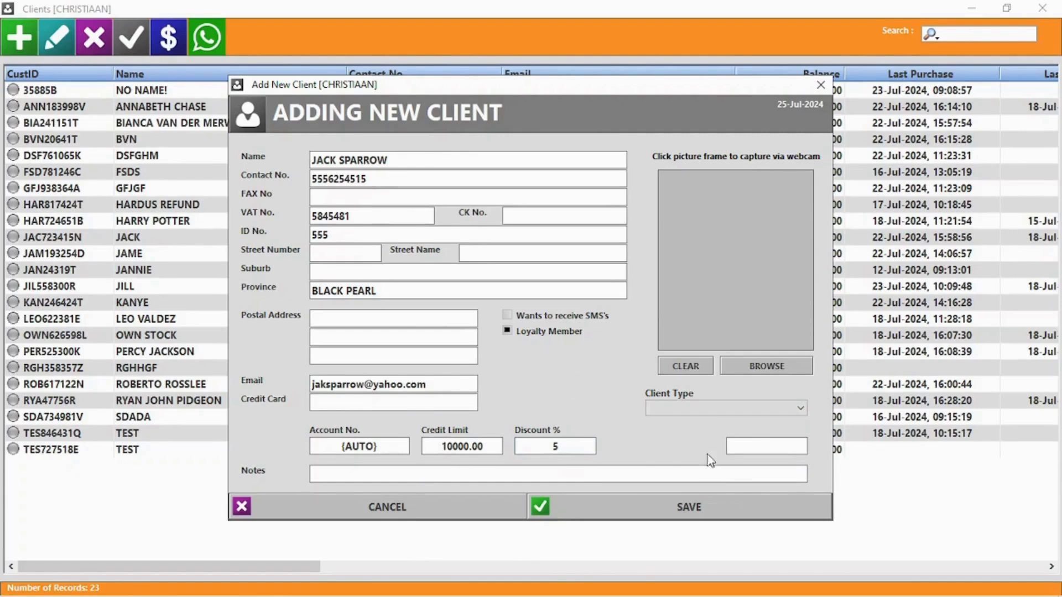
{"action": "left_click", "coordinate": [767, 366]}
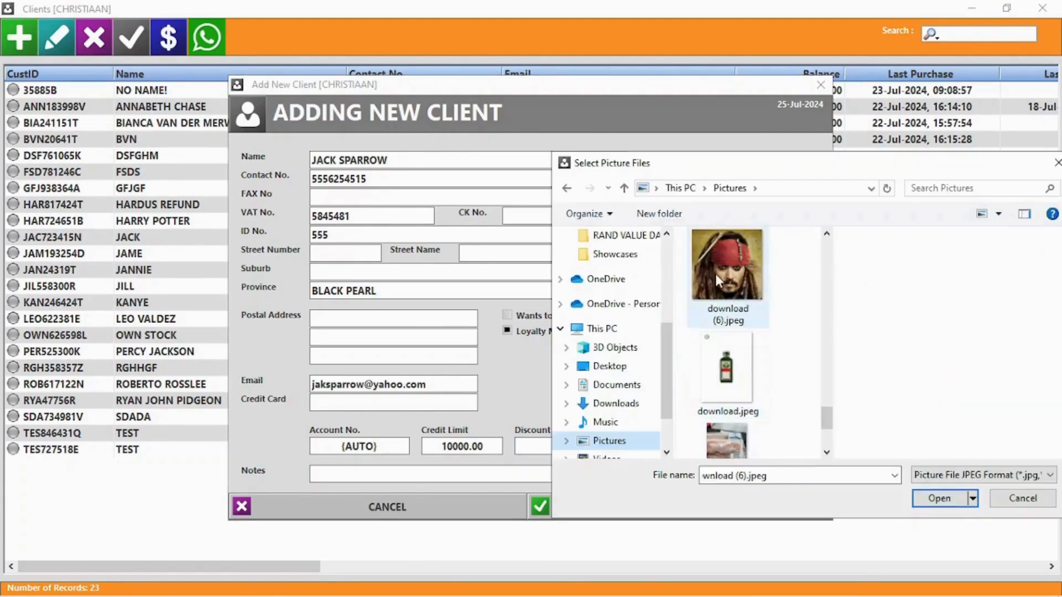
{"action": "left_click", "coordinate": [715, 274]}
{"action": "left_click", "coordinate": [949, 499]}
{"action": "left_click", "coordinate": [691, 506]}
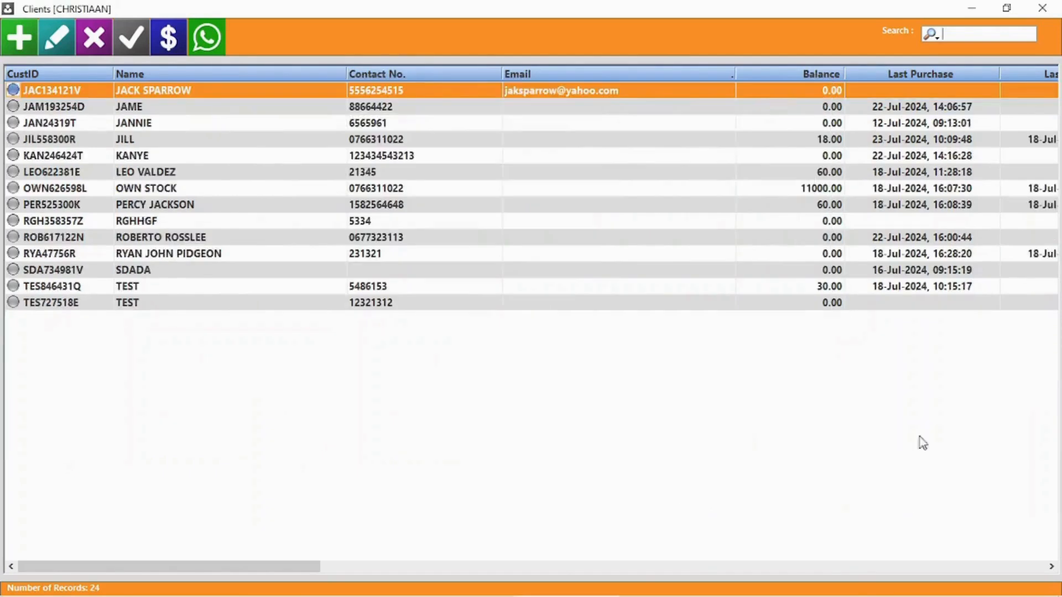
- Prefix the new client's name with Captain, set company BLACKPEARL and credit limit 9000
{"action": "double_click", "coordinate": [201, 92]}
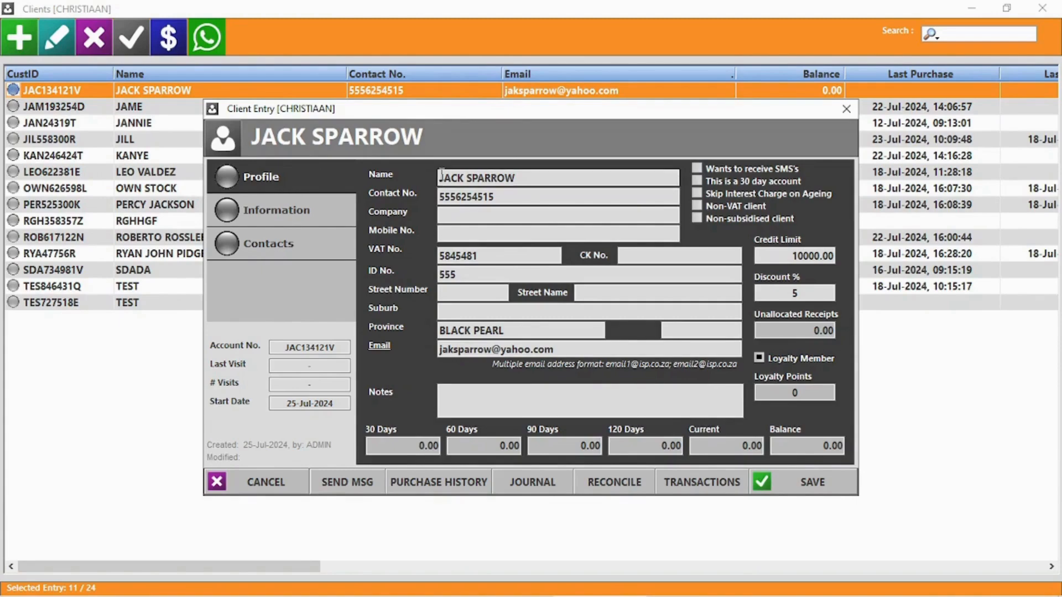
{"action": "left_click", "coordinate": [488, 177]}
{"action": "key", "text": "Home"}
{"action": "type", "text": "Captain"}
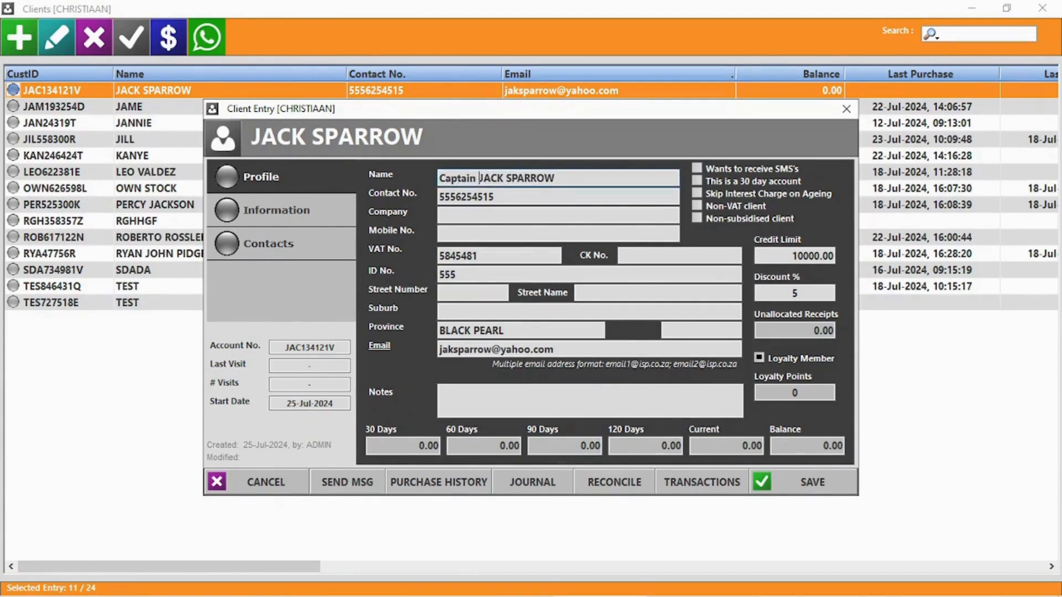
{"action": "left_click", "coordinate": [463, 214]}
{"action": "type", "text": "BlackP"}
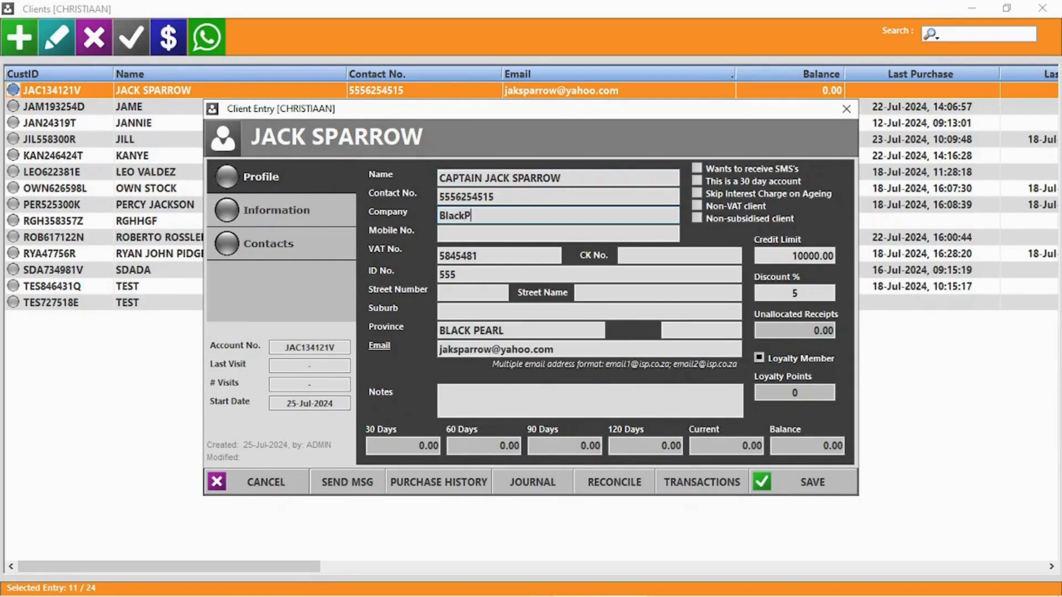
{"action": "type", "text": "earl"}
{"action": "left_click", "coordinate": [812, 255]}
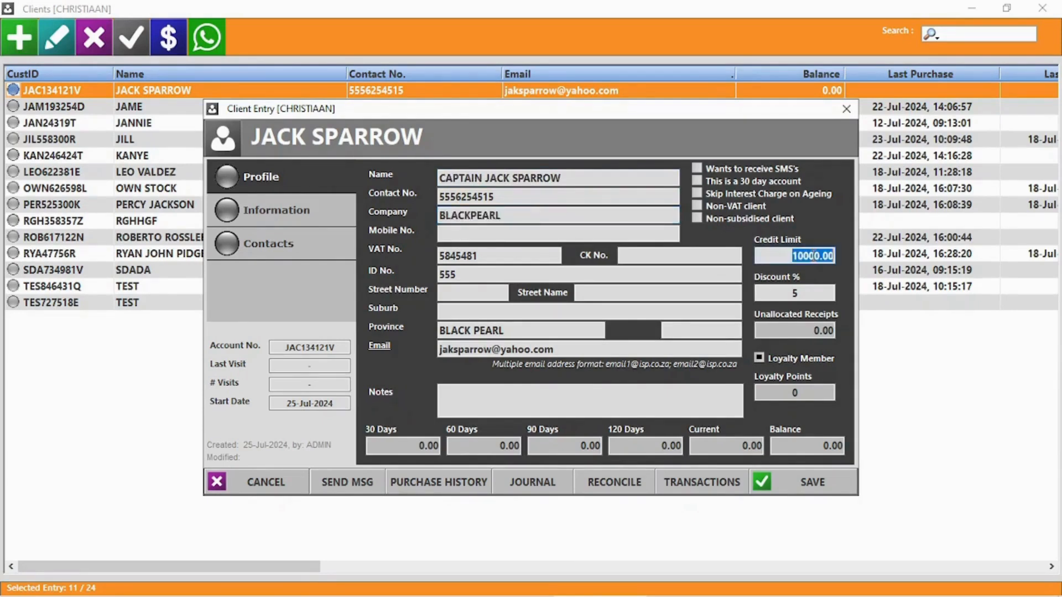
{"action": "type", "text": "9000"}
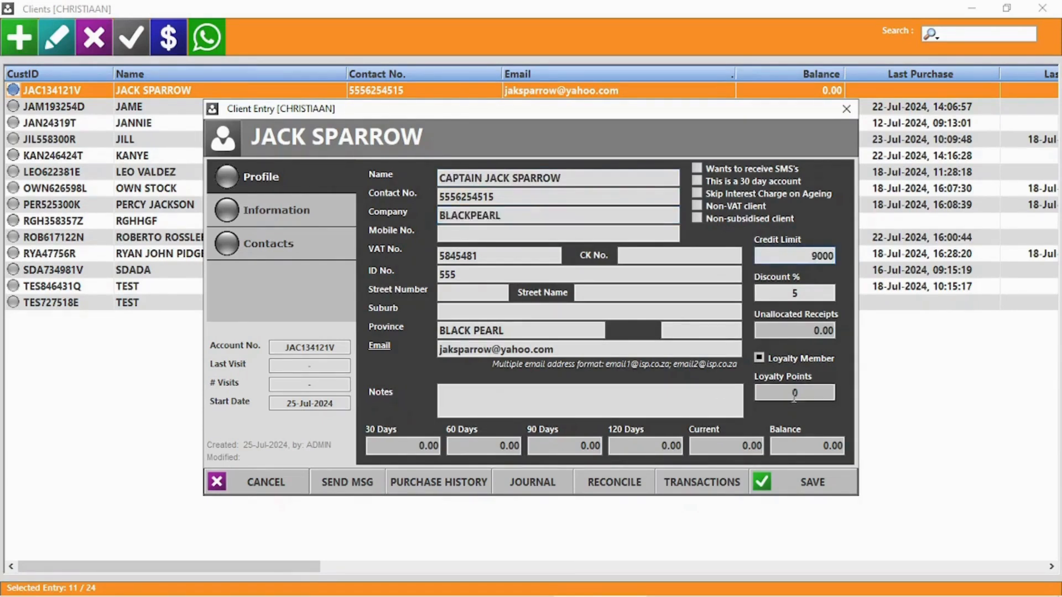
- Review the client's additional information and contact persons pages, then try a WhatsApp message
{"action": "left_click", "coordinate": [253, 215]}
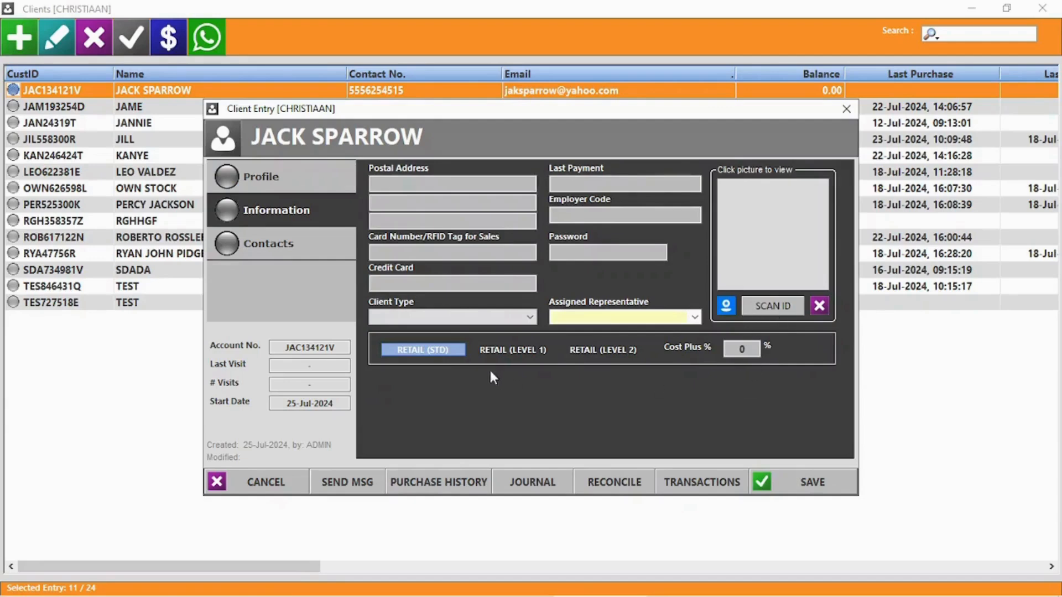
{"action": "left_click", "coordinate": [696, 318]}
{"action": "left_click", "coordinate": [696, 317]}
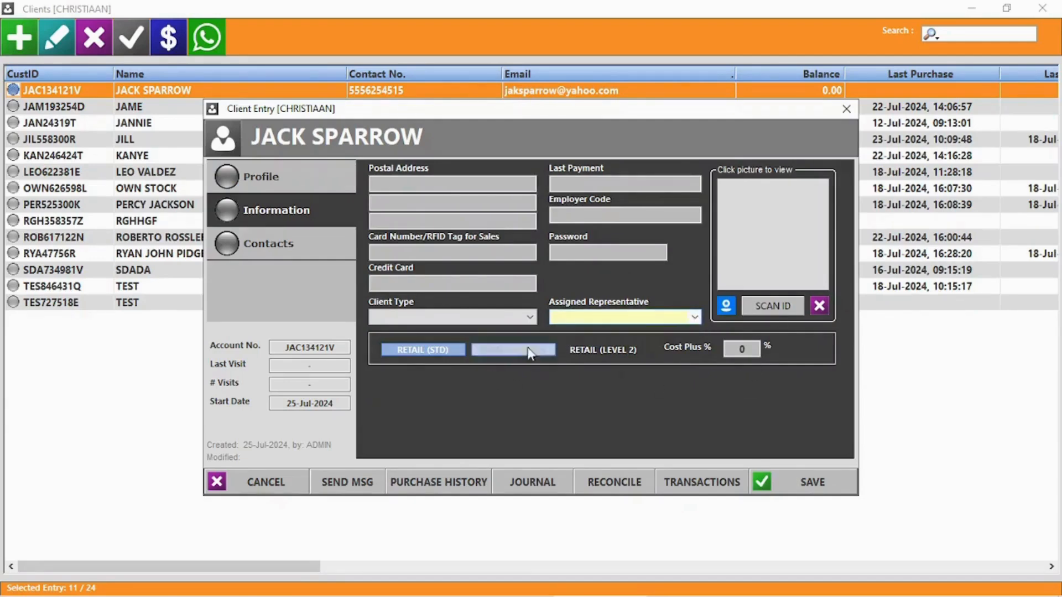
{"action": "left_click", "coordinate": [286, 255]}
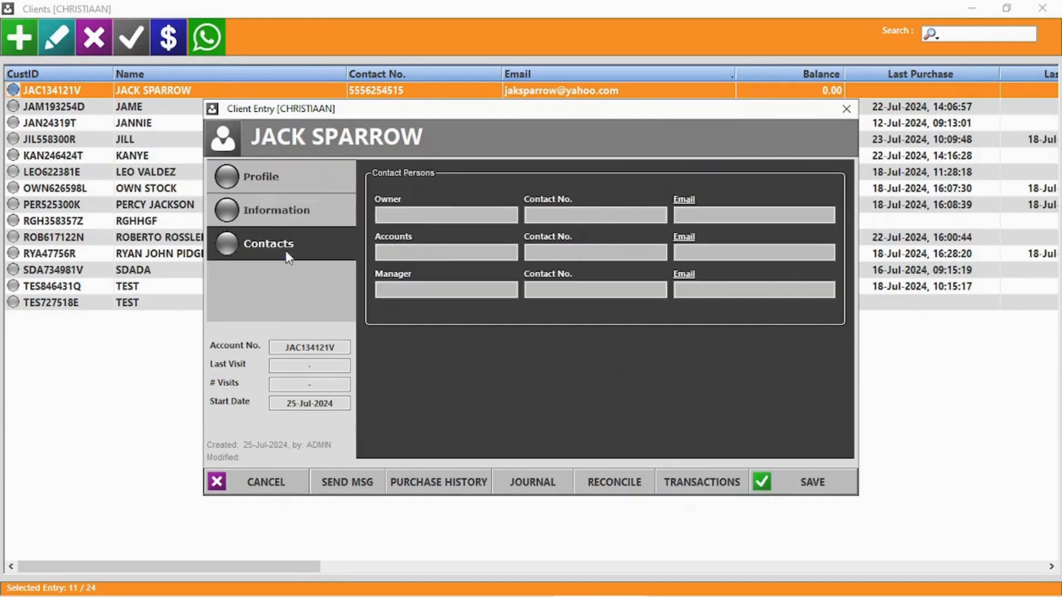
{"action": "left_click", "coordinate": [264, 181]}
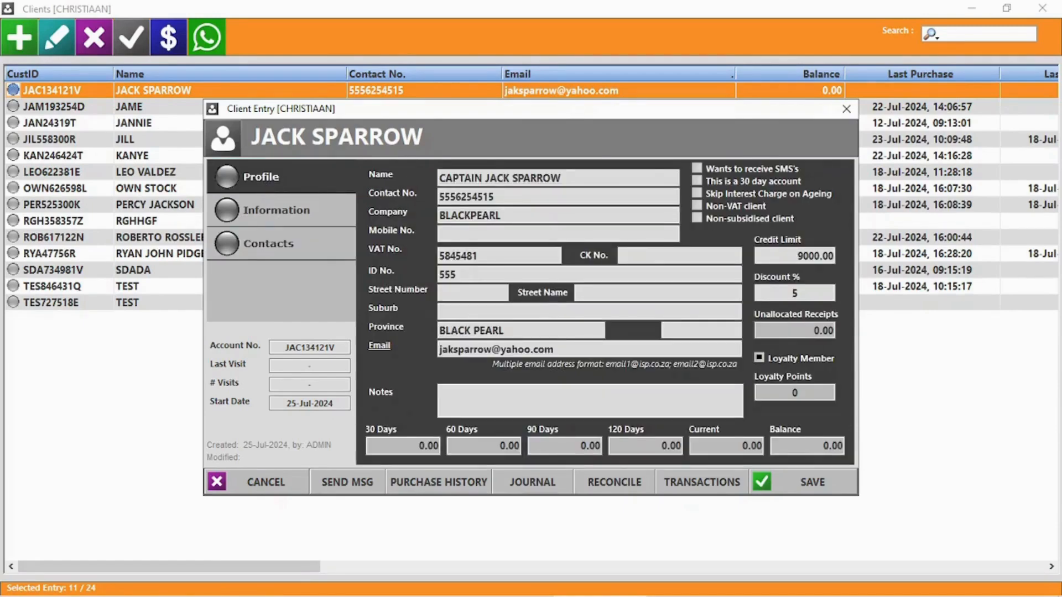
{"action": "left_click", "coordinate": [332, 481]}
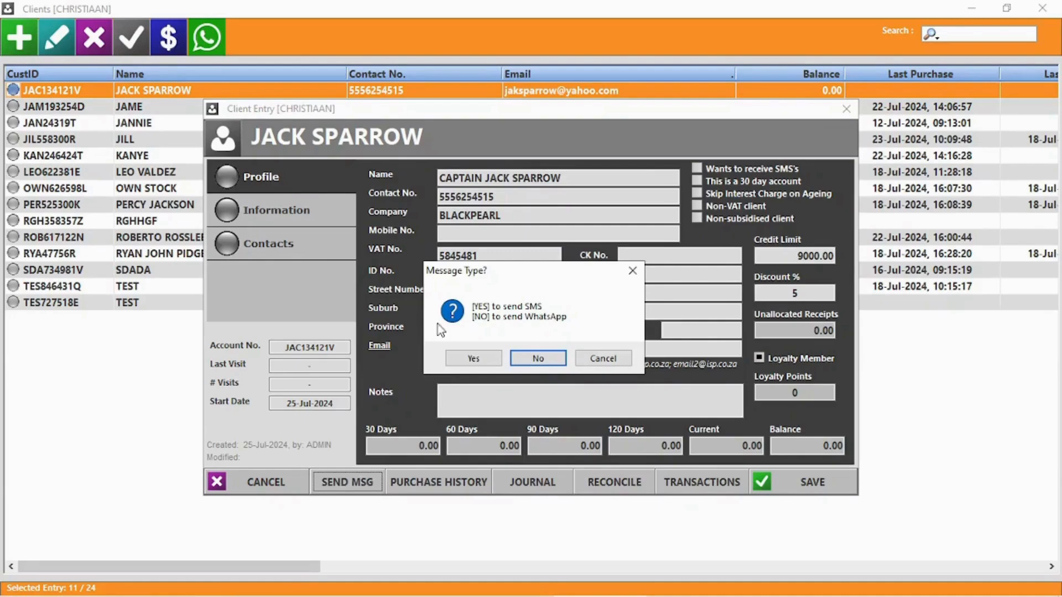
{"action": "left_click", "coordinate": [542, 360]}
{"action": "left_click", "coordinate": [780, 98]}
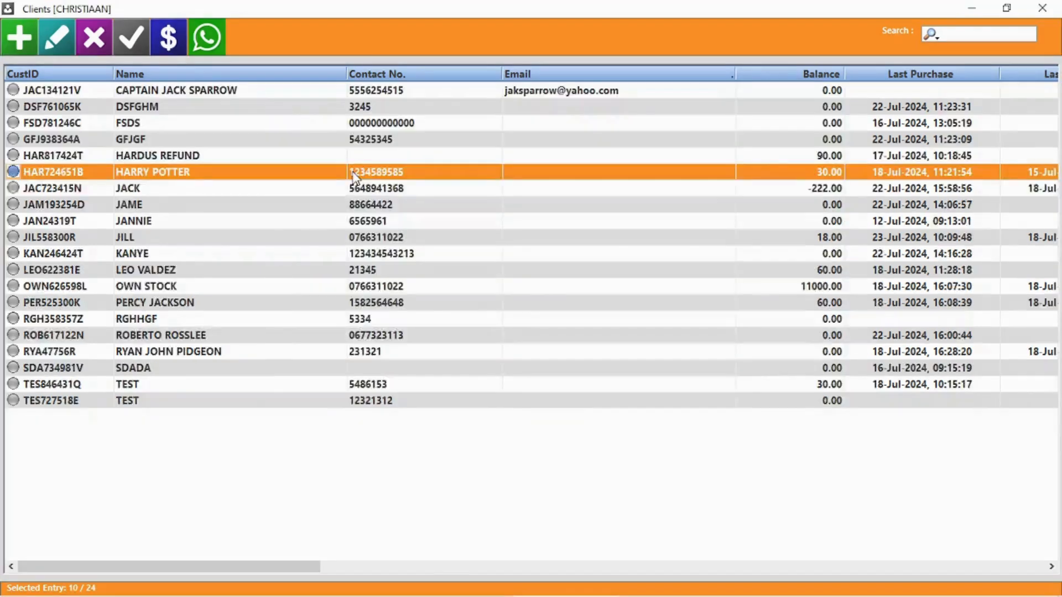
- Open another client's record and check its purchase history
{"action": "double_click", "coordinate": [354, 176]}
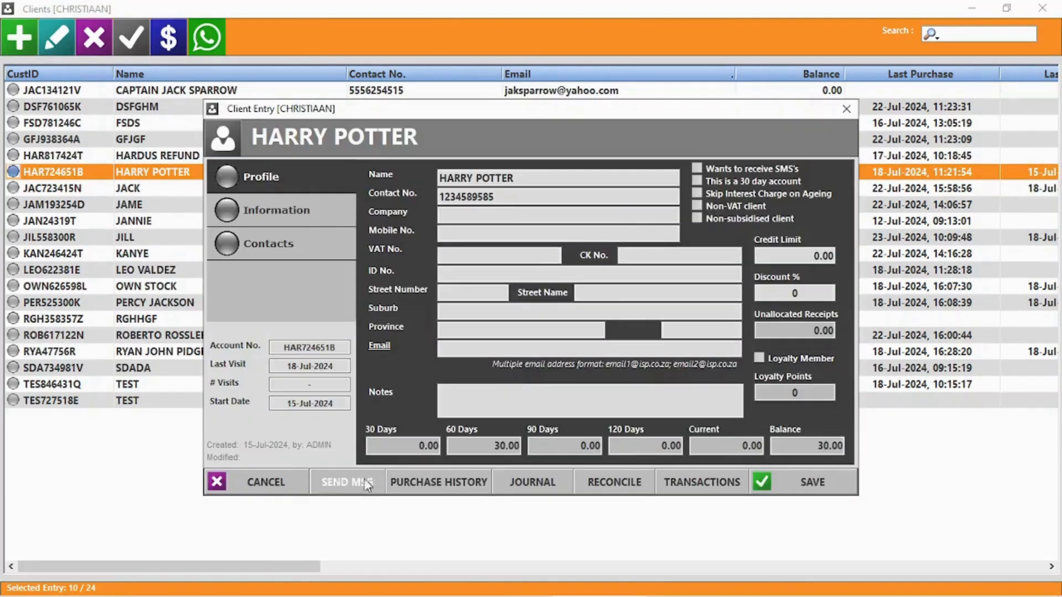
{"action": "left_click", "coordinate": [465, 481]}
{"action": "left_click", "coordinate": [1043, 8]}
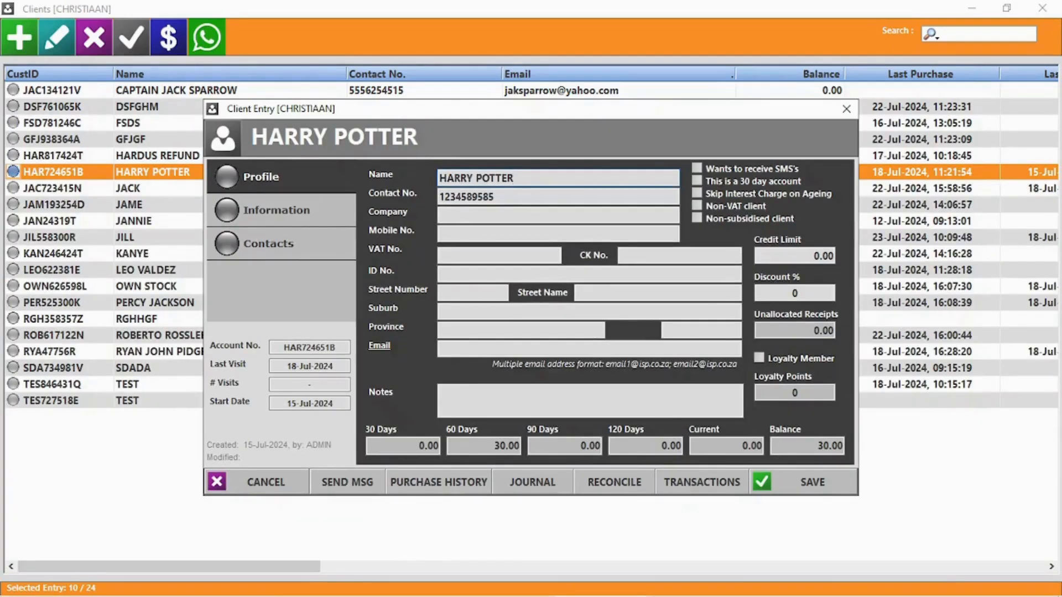
- Create a PAYMENT journal entry on the client's account described as EFT PAYMENT for 500
{"action": "left_click", "coordinate": [530, 483]}
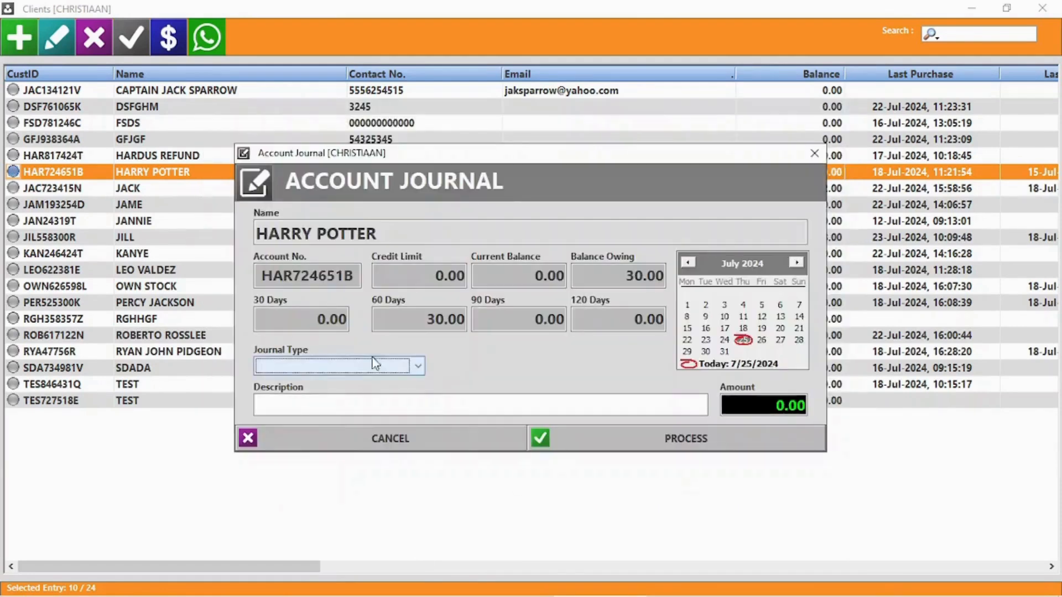
{"action": "left_click", "coordinate": [352, 367]}
{"action": "left_click", "coordinate": [294, 383]}
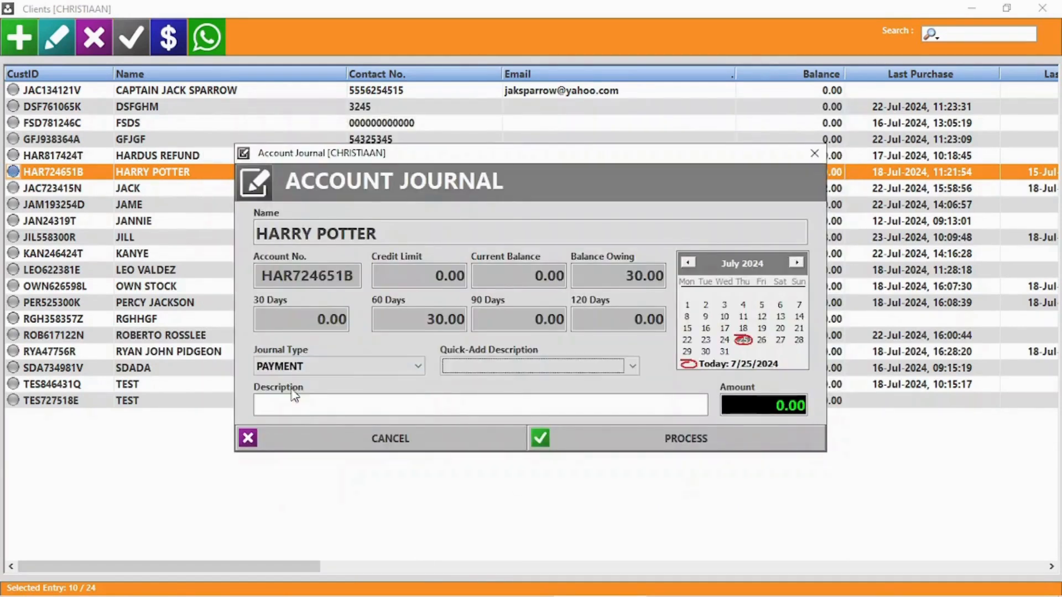
{"action": "left_click", "coordinate": [503, 368]}
{"action": "left_click", "coordinate": [486, 383]}
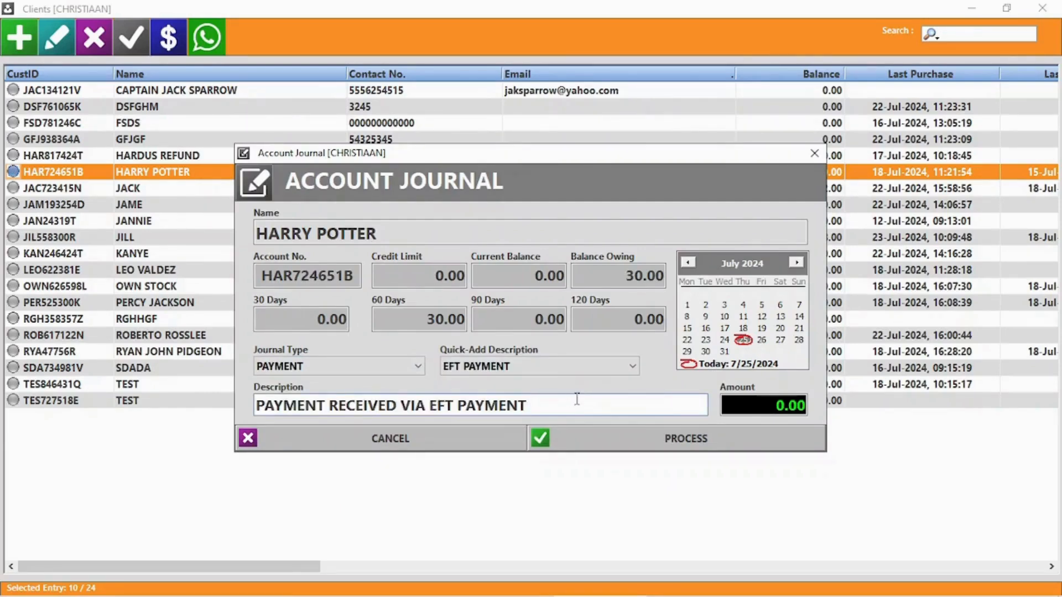
{"action": "left_click", "coordinate": [773, 404]}
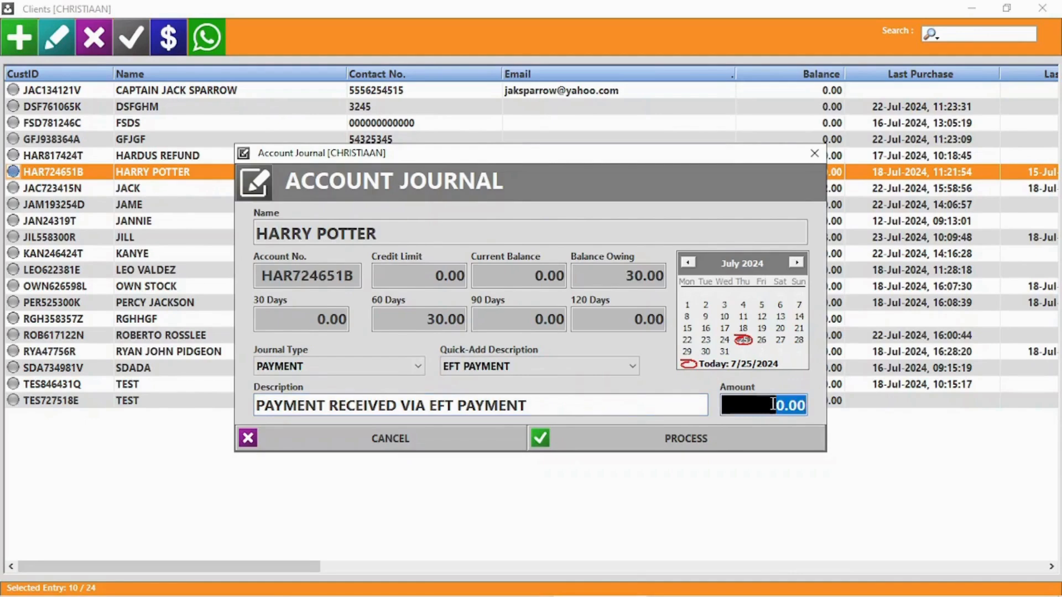
{"action": "type", "text": "500"}
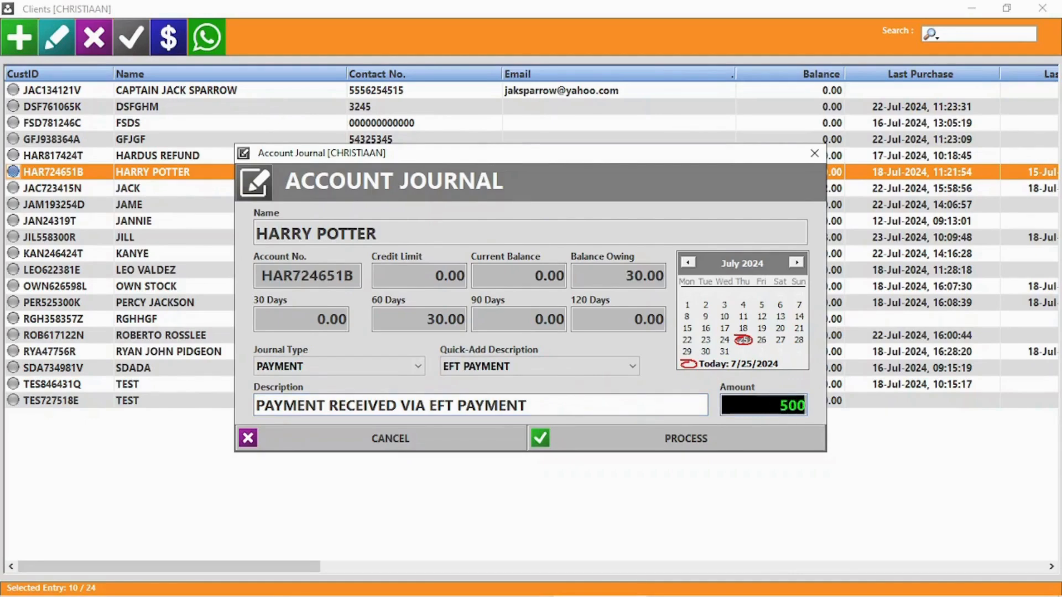
- Process the 500.00 payment, skipping printing and reconciliation
{"action": "left_click", "coordinate": [702, 439]}
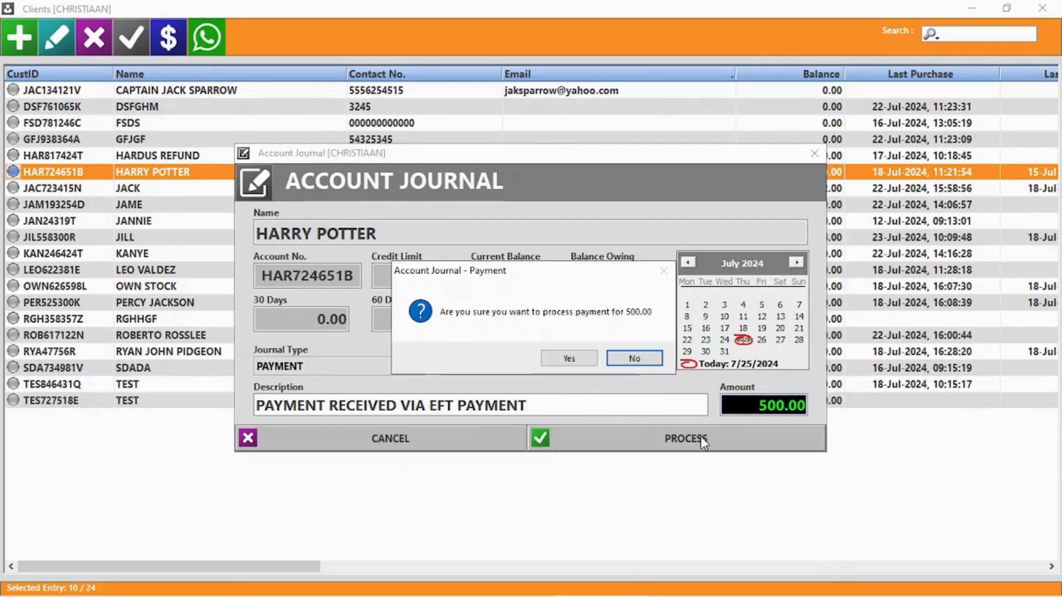
{"action": "left_click", "coordinate": [573, 359]}
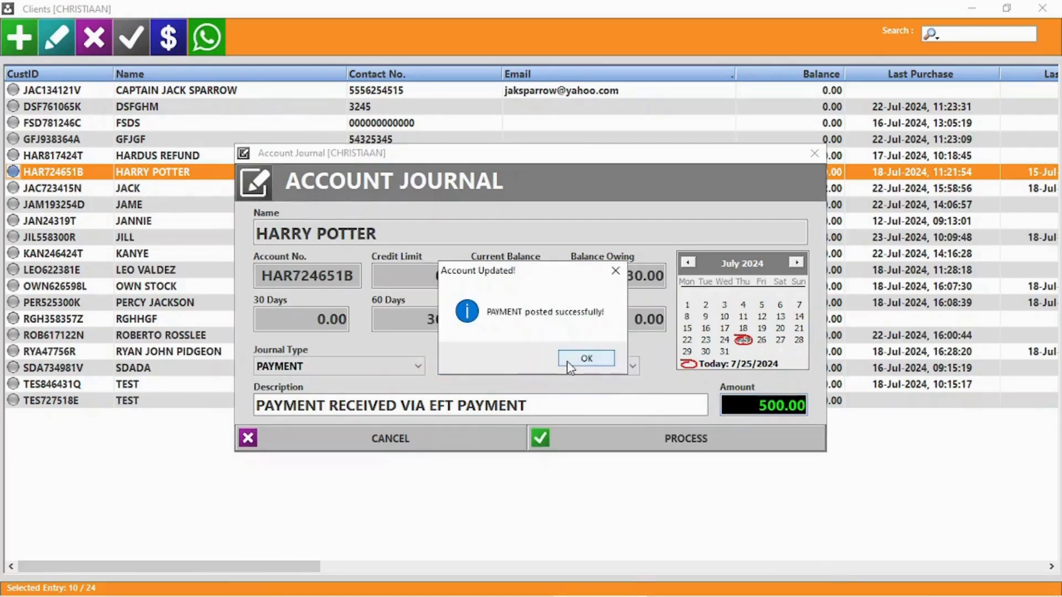
{"action": "left_click", "coordinate": [578, 362]}
{"action": "left_click", "coordinate": [574, 351]}
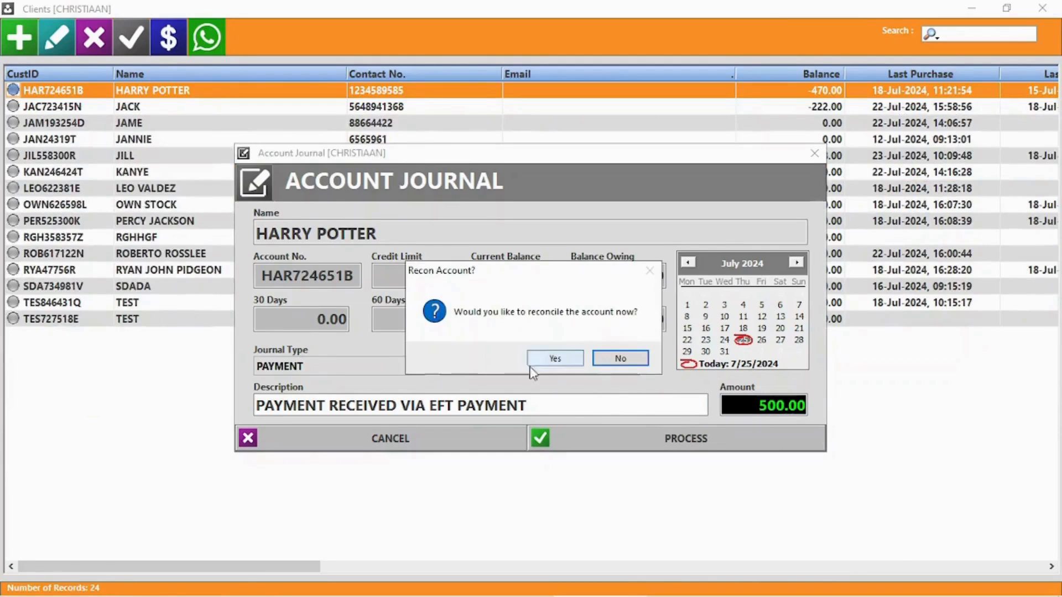
{"action": "left_click", "coordinate": [620, 359]}
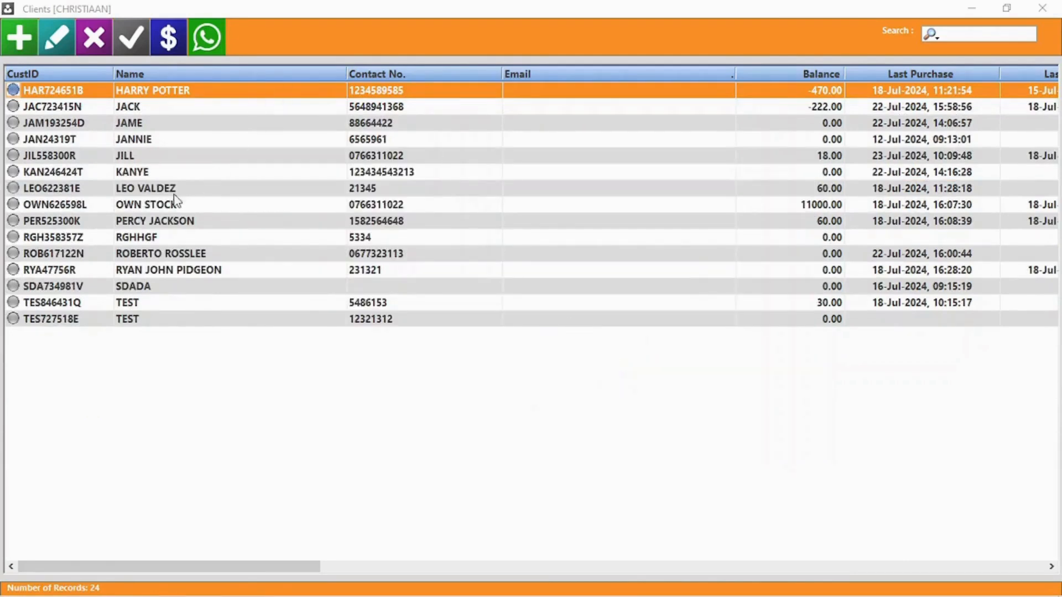
- Allocate 30.00 to invoice 216 (02-May-2024) in the client's reconciliation and process it
{"action": "left_click", "coordinate": [153, 92]}
{"action": "double_click", "coordinate": [157, 96]}
{"action": "left_click", "coordinate": [611, 415]}
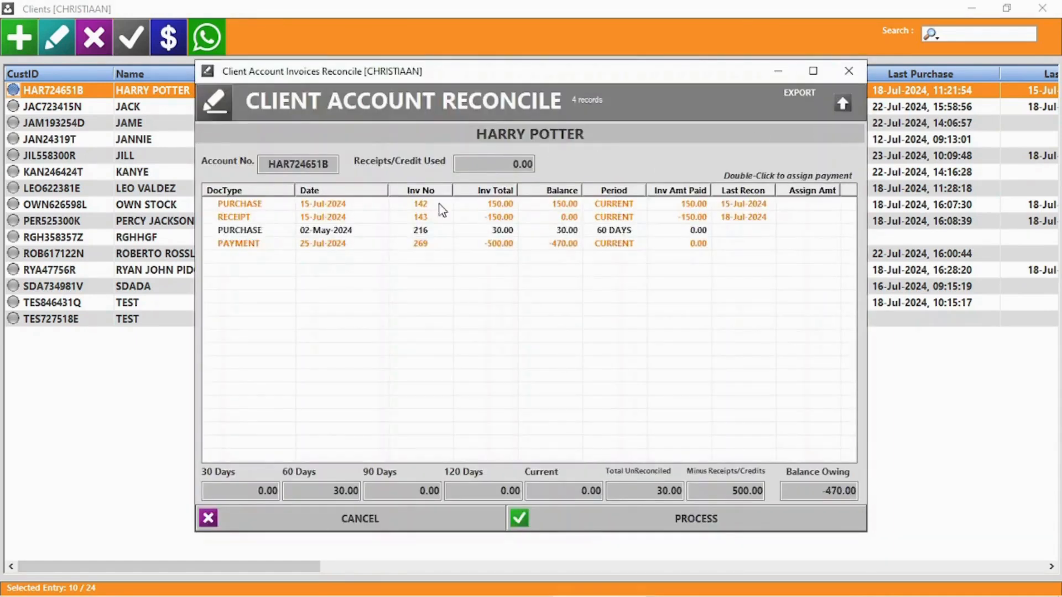
{"action": "double_click", "coordinate": [626, 232]}
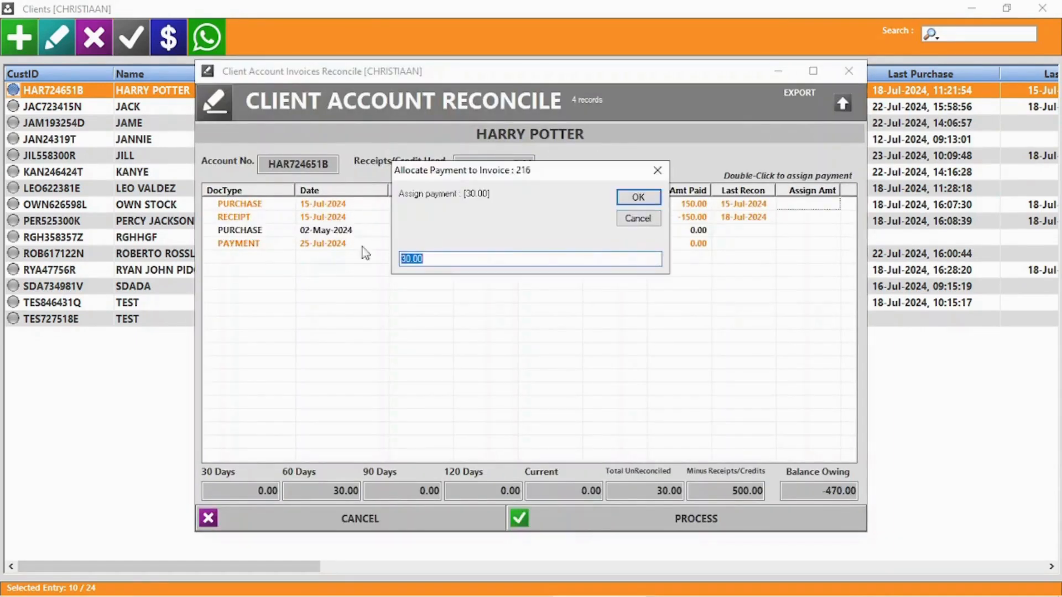
{"action": "left_click", "coordinate": [638, 198]}
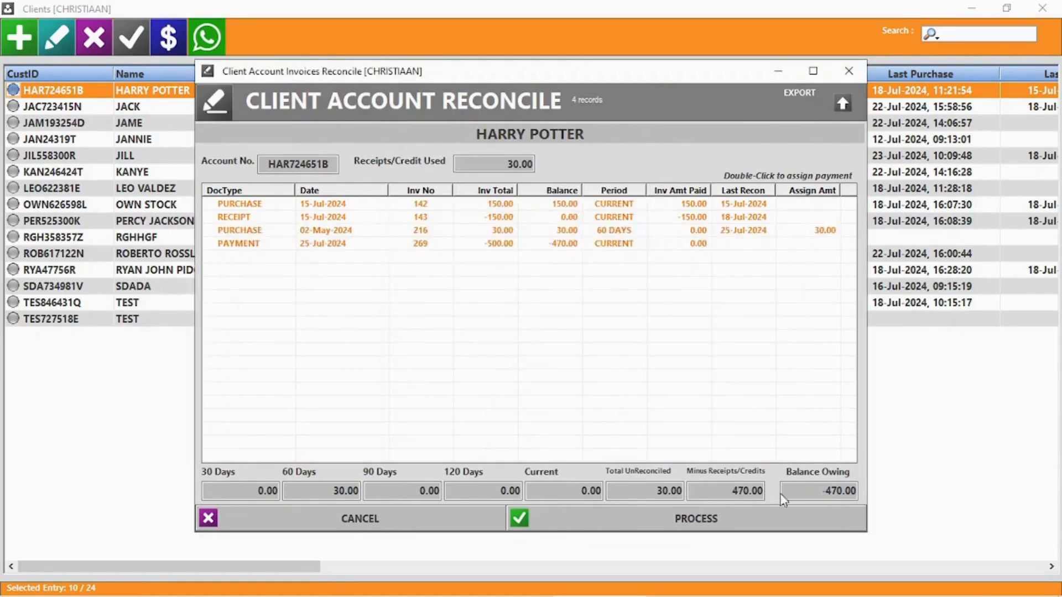
{"action": "left_click", "coordinate": [745, 488]}
{"action": "left_click", "coordinate": [661, 491]}
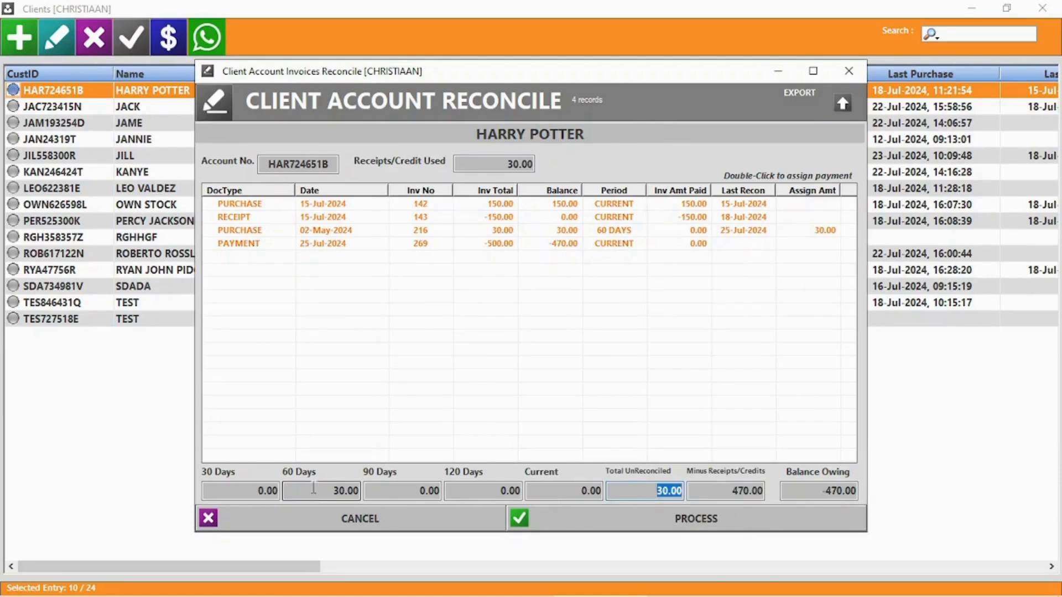
{"action": "left_click", "coordinate": [314, 488]}
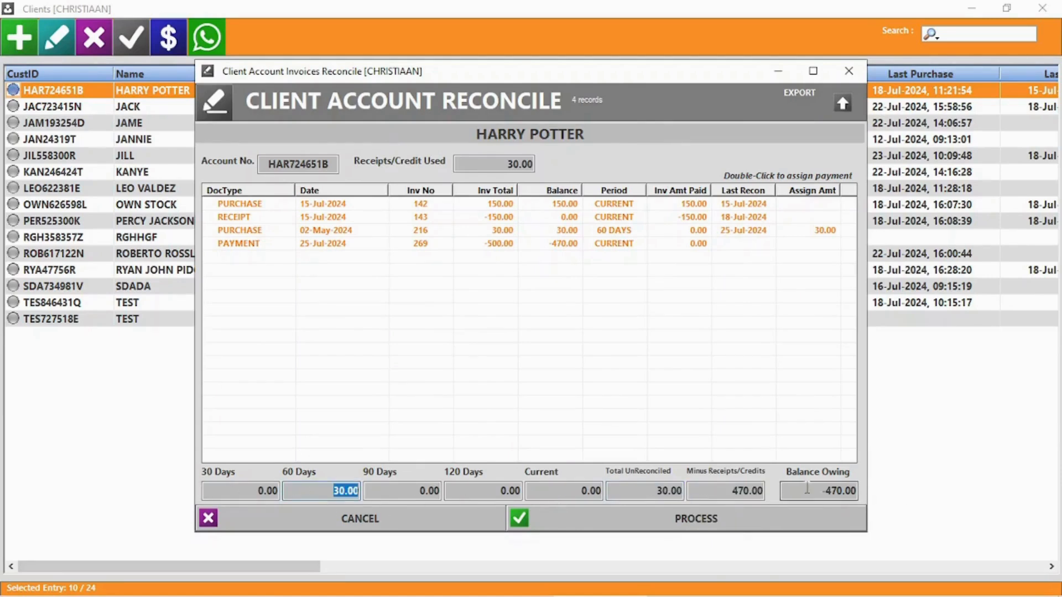
{"action": "left_click", "coordinate": [692, 520]}
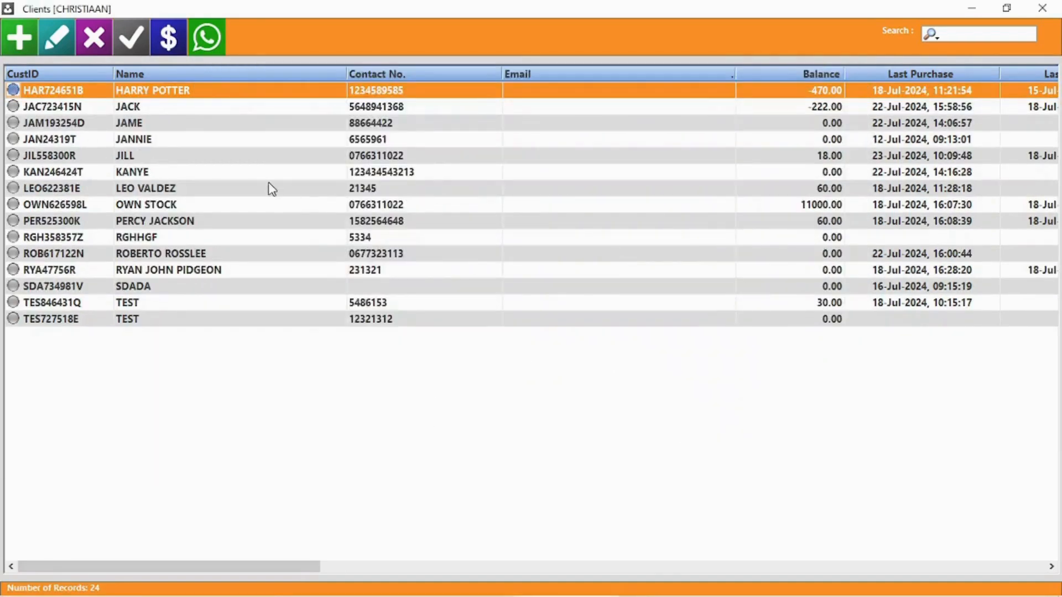
{"action": "double_click", "coordinate": [199, 92]}
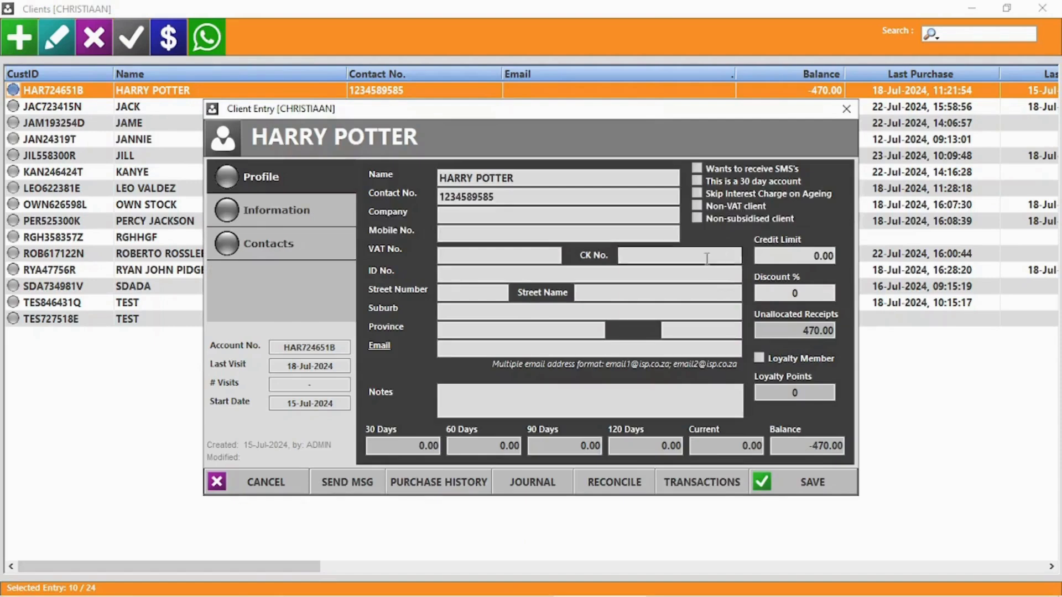
{"action": "left_click", "coordinate": [701, 482]}
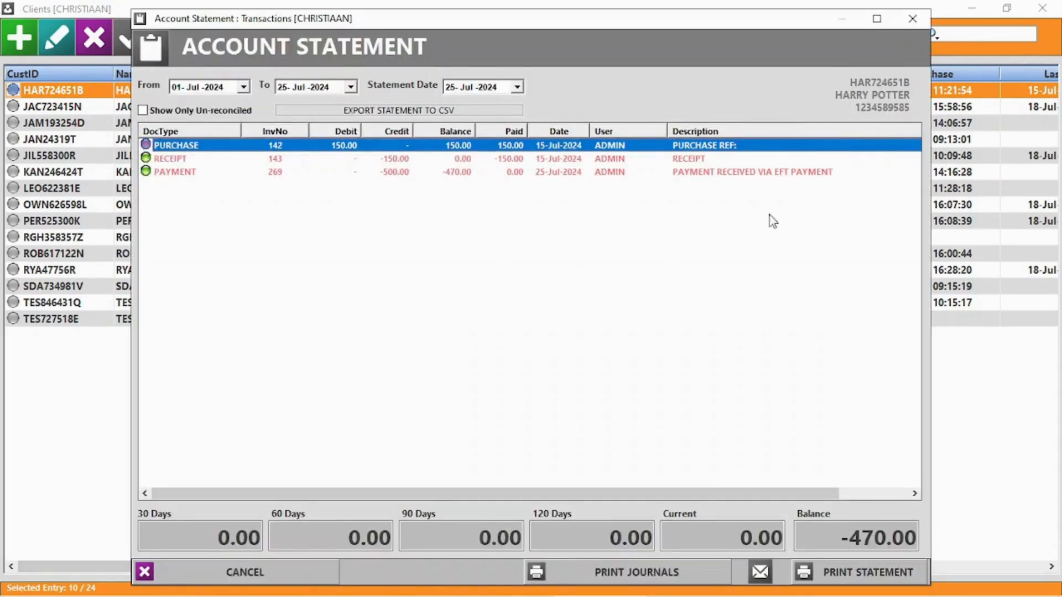
{"action": "left_click", "coordinate": [913, 20]}
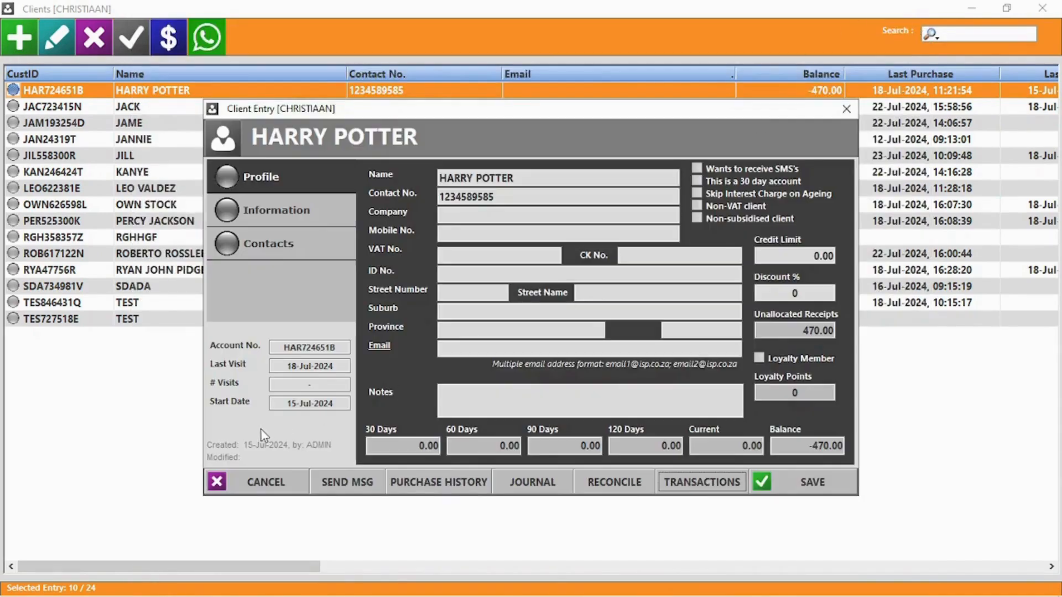
{"action": "left_click", "coordinate": [263, 484]}
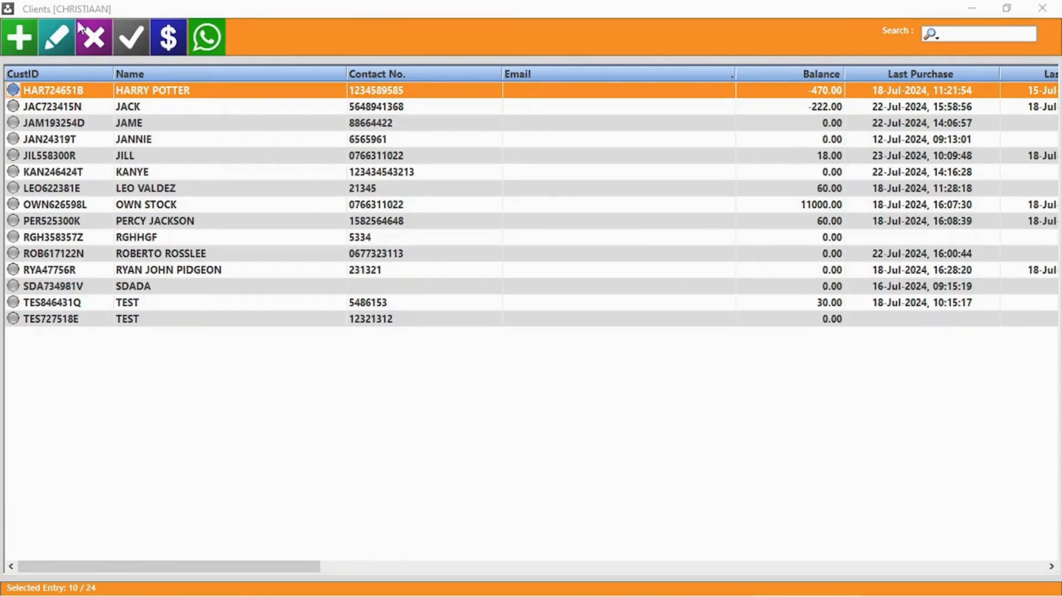
- Delete the third client record in the Clients list
{"action": "left_click", "coordinate": [138, 129]}
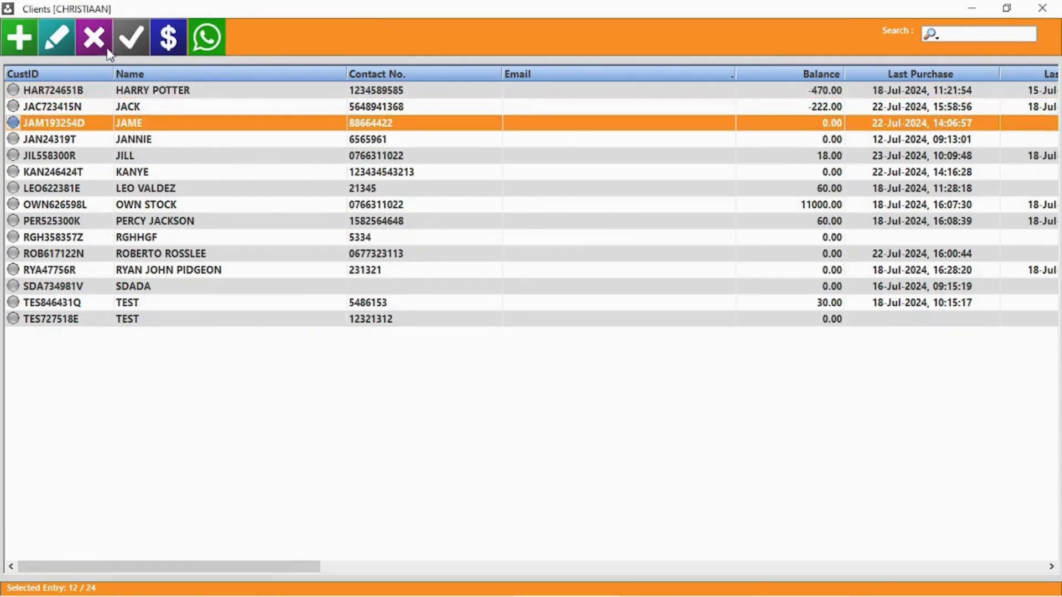
{"action": "left_click", "coordinate": [103, 47]}
{"action": "left_click", "coordinate": [550, 359]}
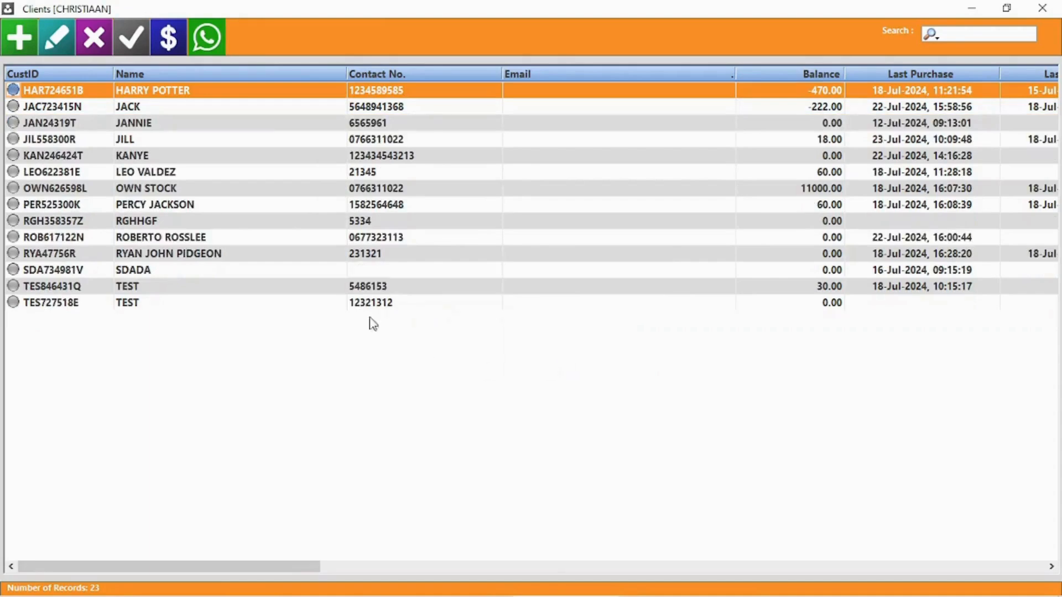
- Check the outstanding accounts list, then move to bulk account payments
{"action": "left_click", "coordinate": [123, 40]}
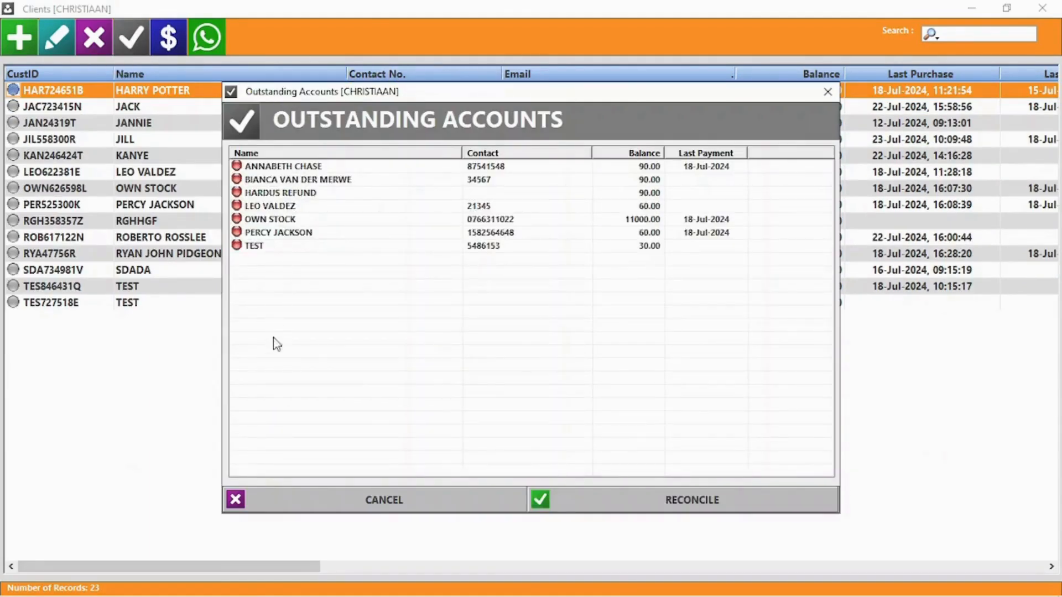
{"action": "left_click", "coordinate": [458, 501]}
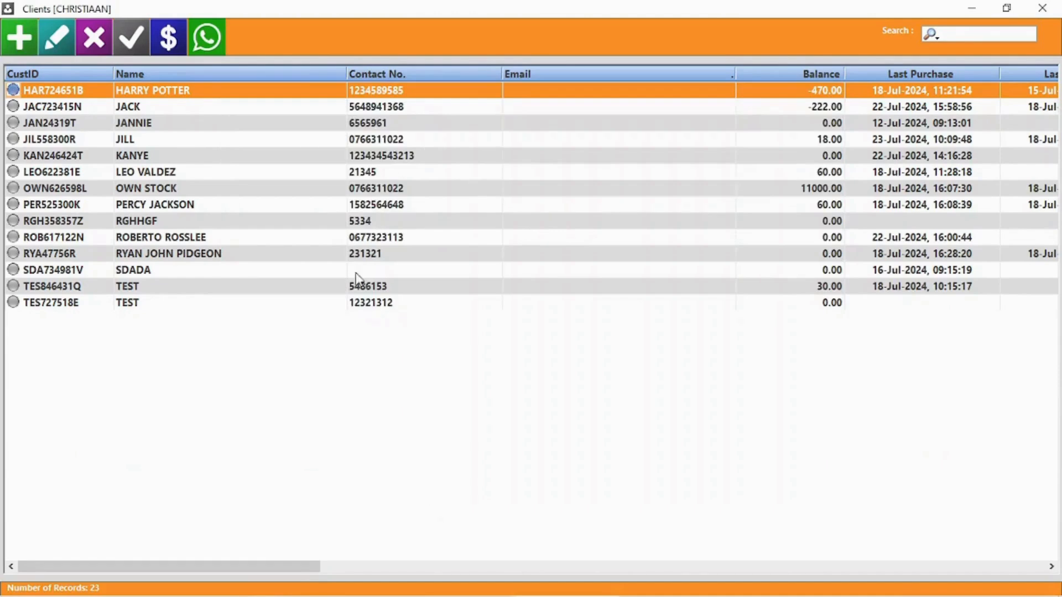
{"action": "left_click", "coordinate": [171, 37]}
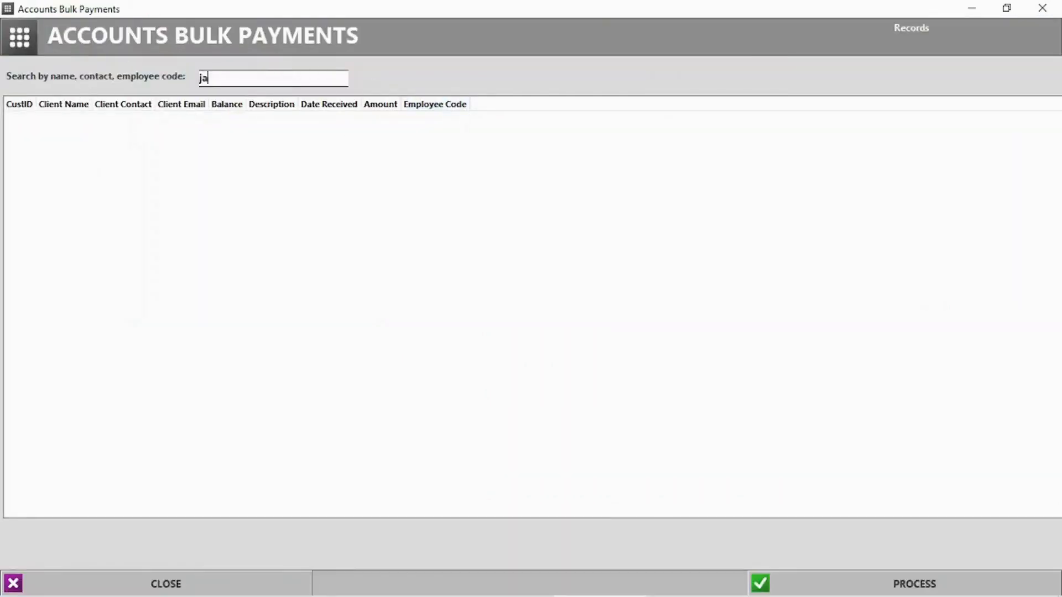
- Add three clients to the bulk payments list, giving the third a 25 payment
{"action": "type", "text": "ja"}
{"action": "left_click", "coordinate": [157, 129]}
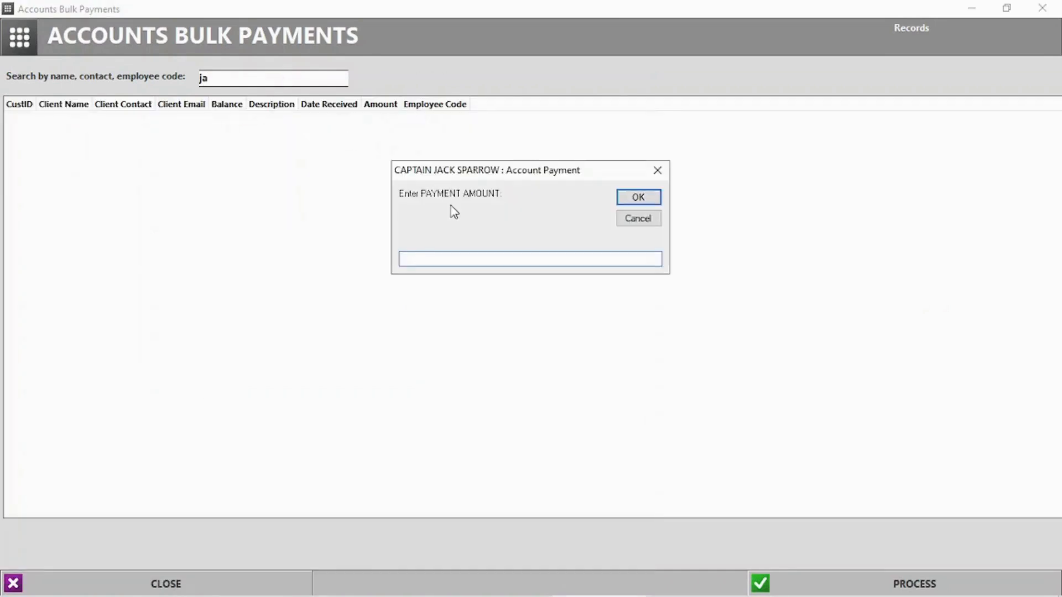
{"action": "key", "text": "Return"}
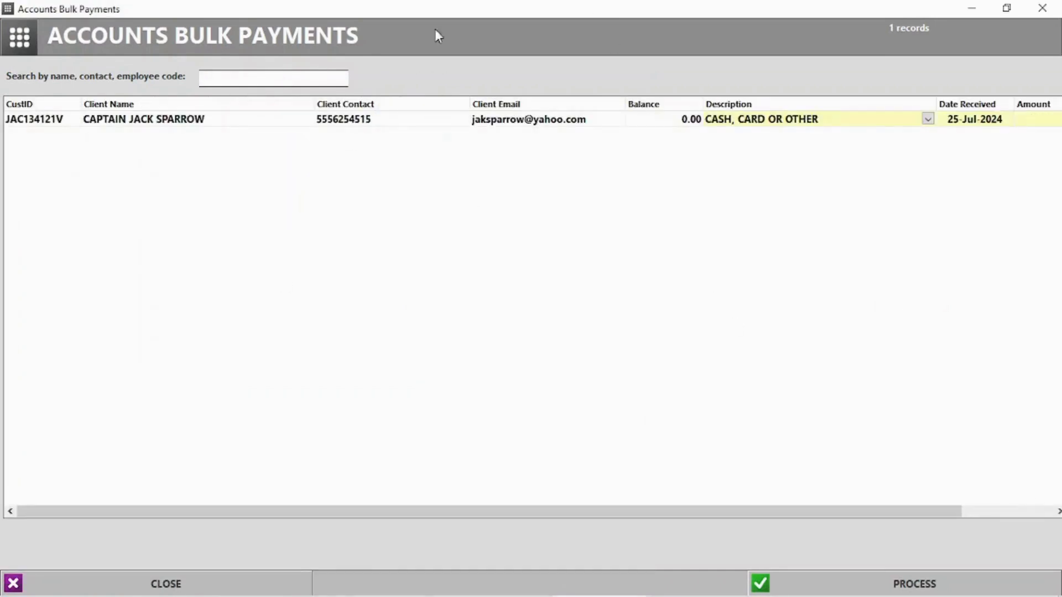
{"action": "type", "text": "harr"}
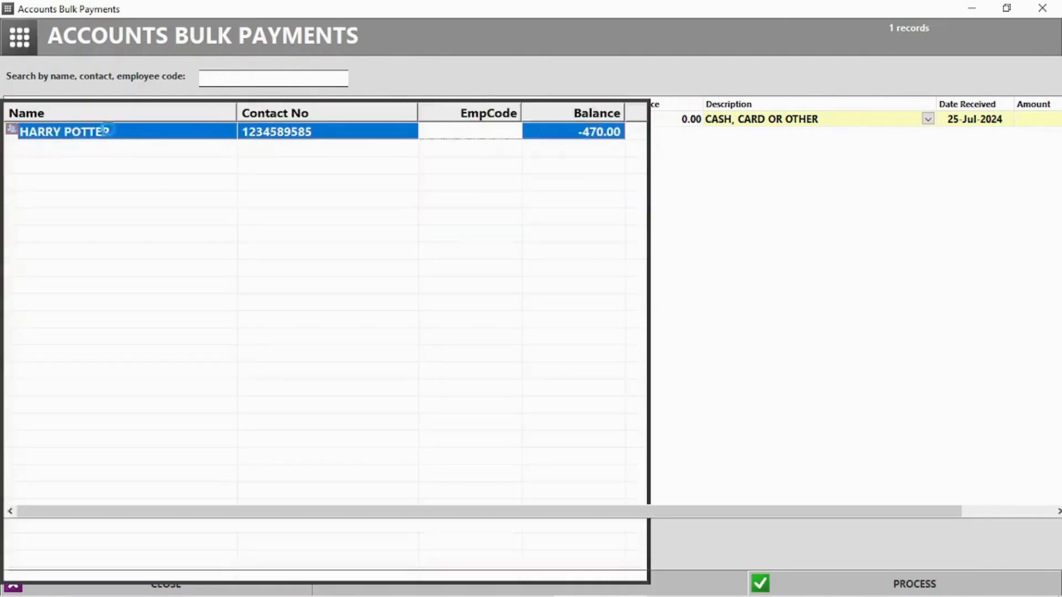
{"action": "left_click", "coordinate": [111, 131]}
{"action": "key", "text": "Return"}
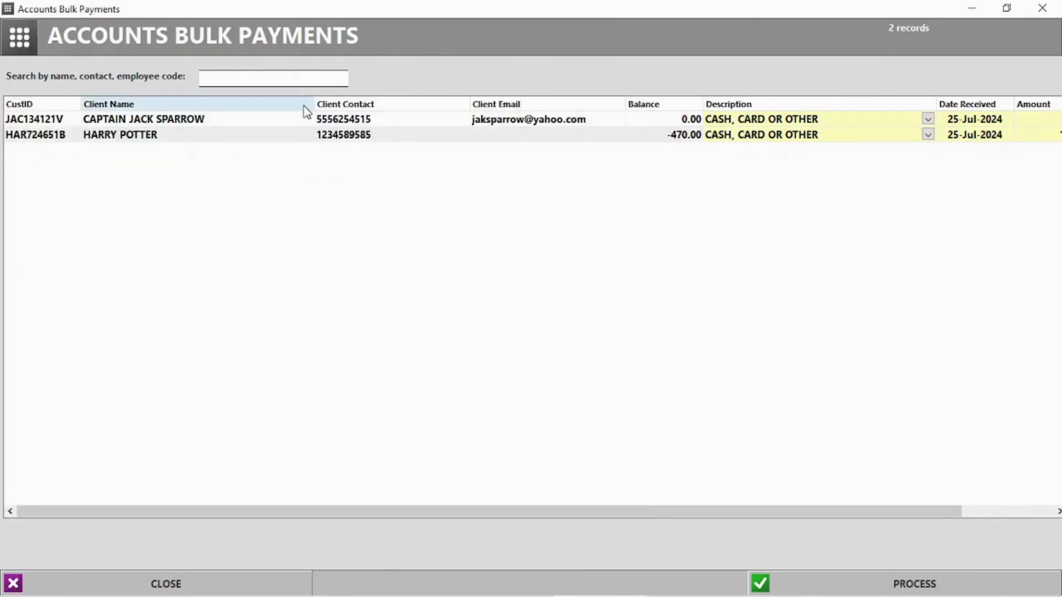
{"action": "type", "text": "per"}
{"action": "left_click", "coordinate": [215, 137]}
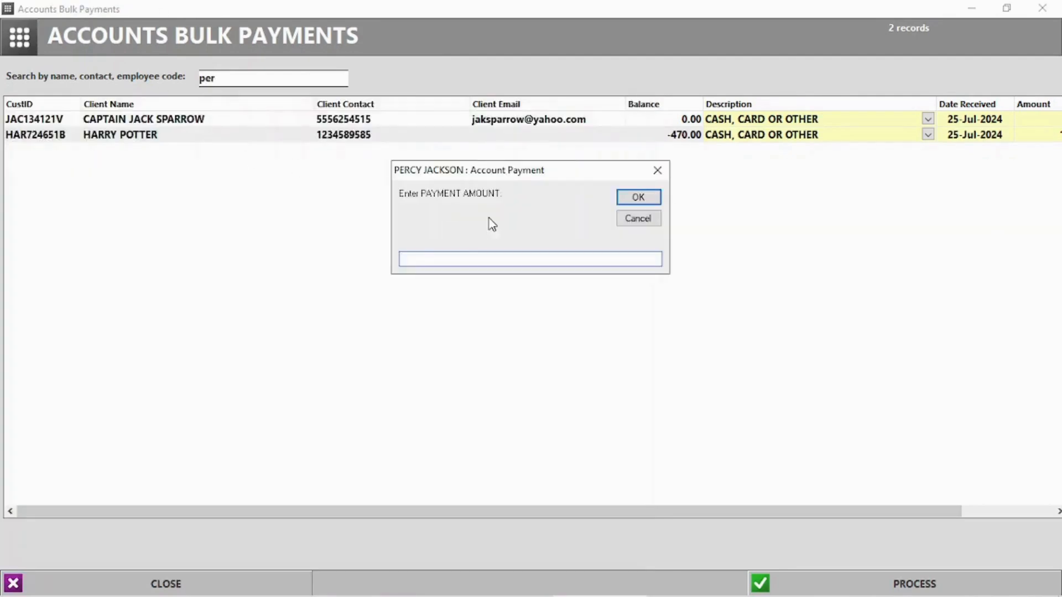
{"action": "type", "text": "25"}
{"action": "key", "text": "Return"}
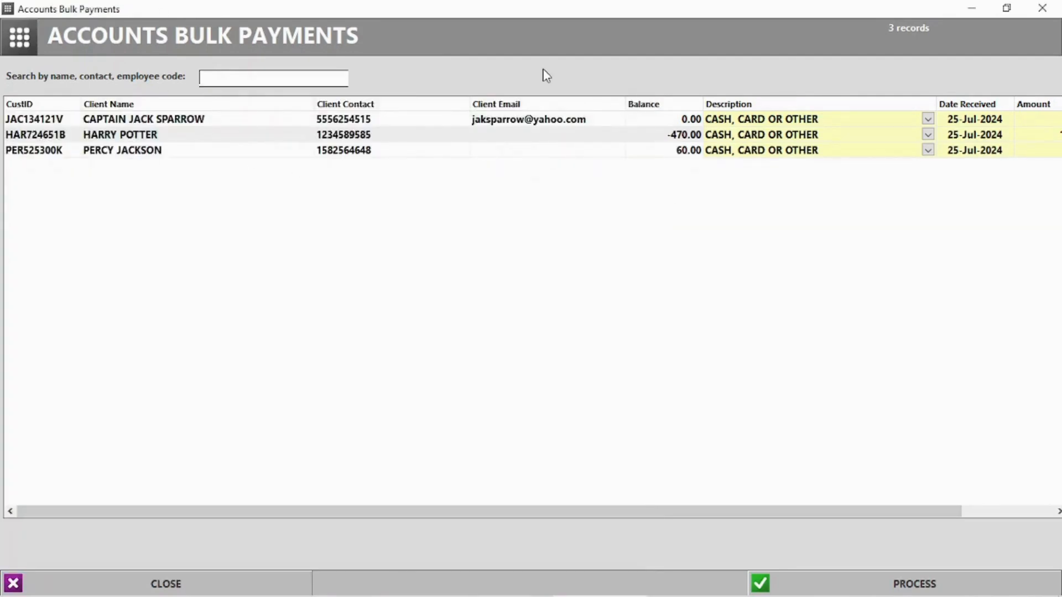
- Process the bulk payments without printing, then list all clients as WhatsApp recipients
{"action": "left_click", "coordinate": [914, 585]}
{"action": "left_click", "coordinate": [506, 358]}
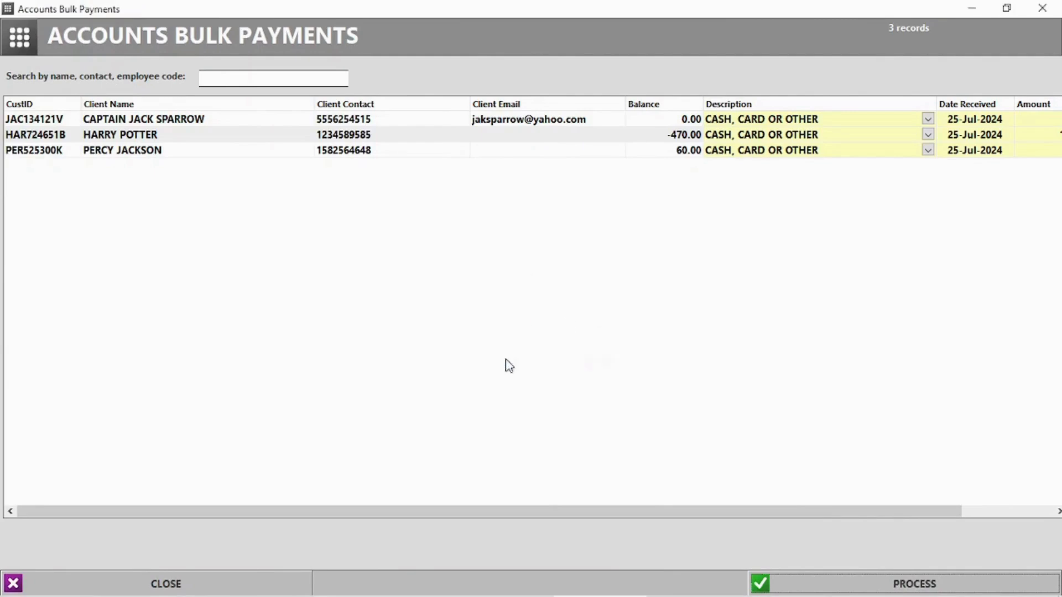
{"action": "left_click", "coordinate": [599, 359]}
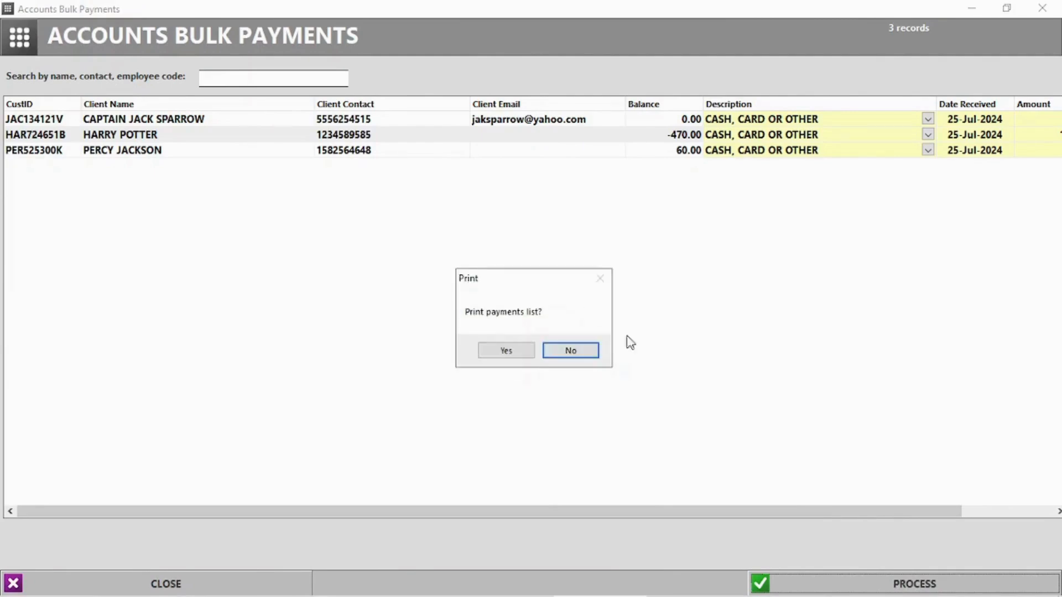
{"action": "left_click", "coordinate": [570, 350]}
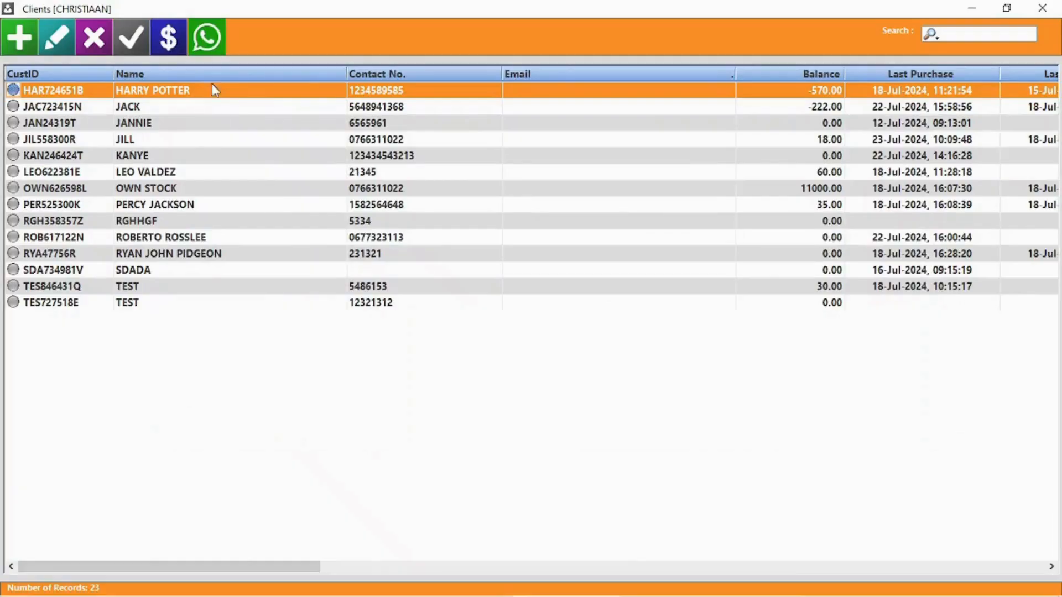
{"action": "left_click", "coordinate": [208, 39]}
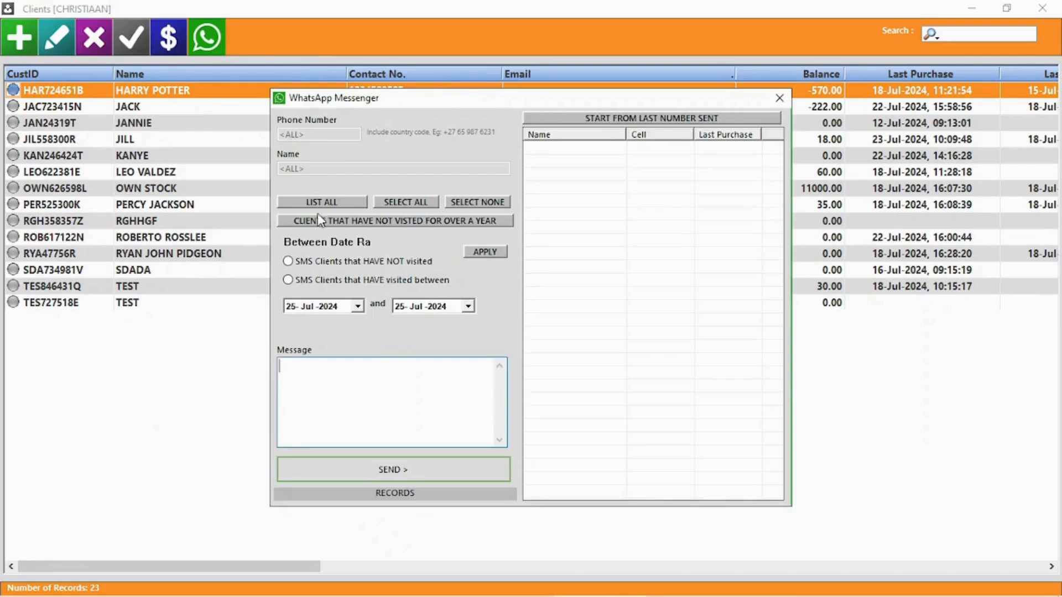
{"action": "left_click", "coordinate": [335, 203]}
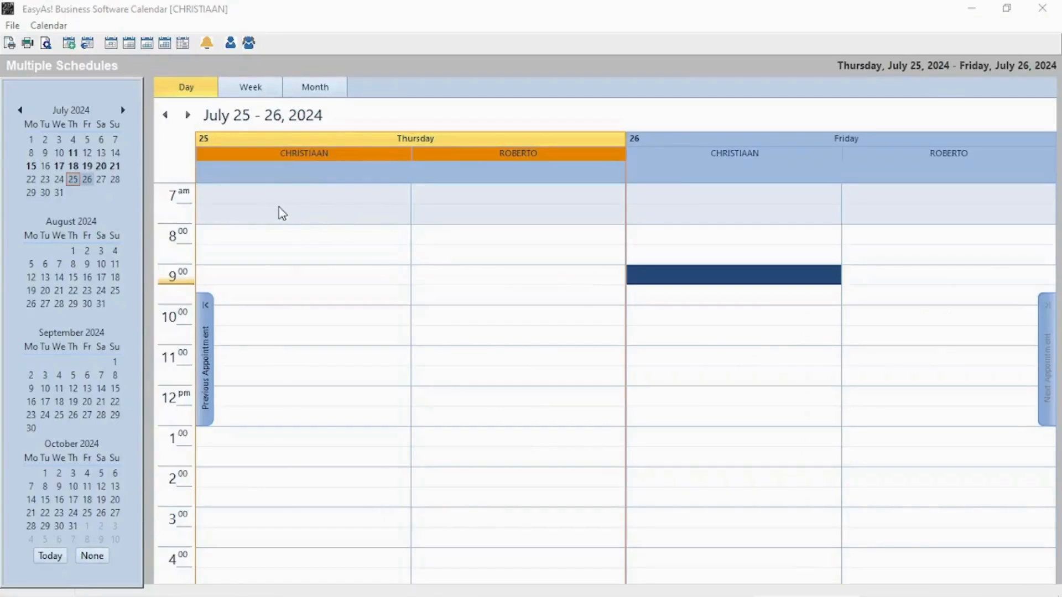
- Create a 9:30 Thursday job with status QUOTE CLIENT for the existing client
{"action": "double_click", "coordinate": [274, 291]}
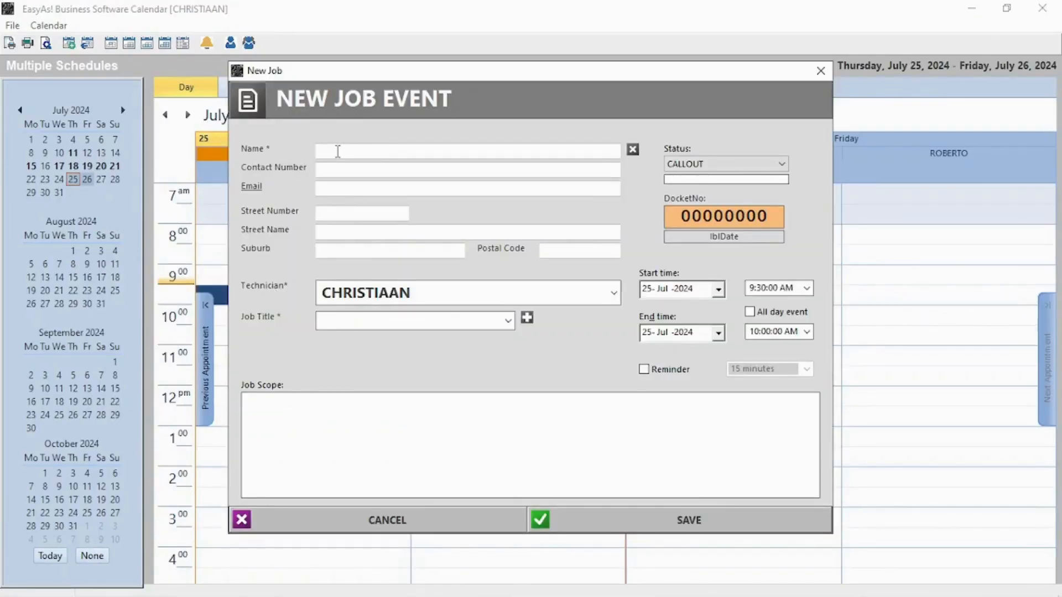
{"action": "left_click", "coordinate": [741, 164]}
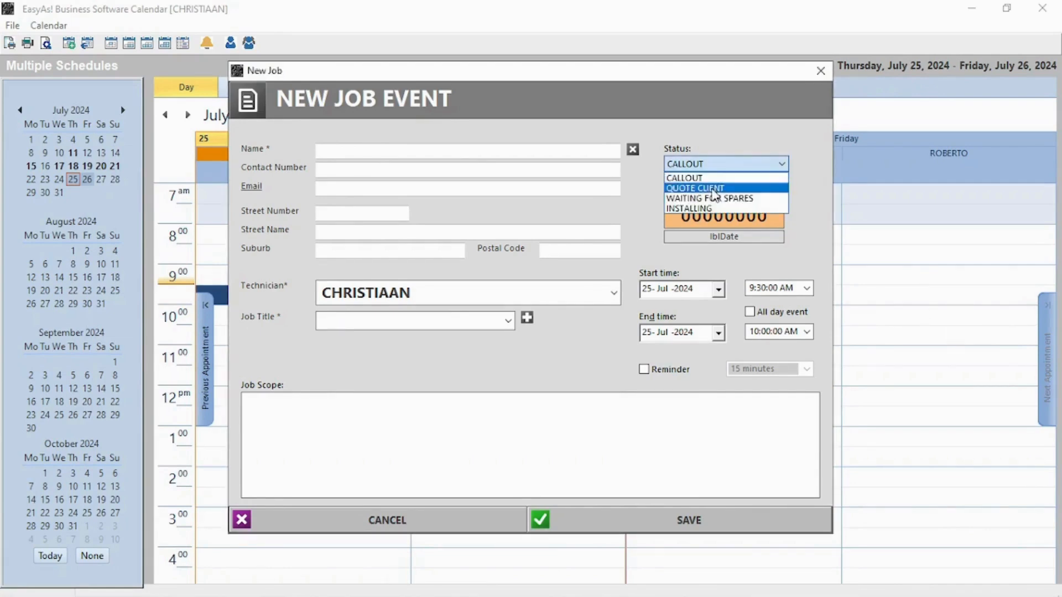
{"action": "left_click", "coordinate": [714, 186]}
{"action": "type", "text": "J"}
{"action": "left_click", "coordinate": [347, 213]}
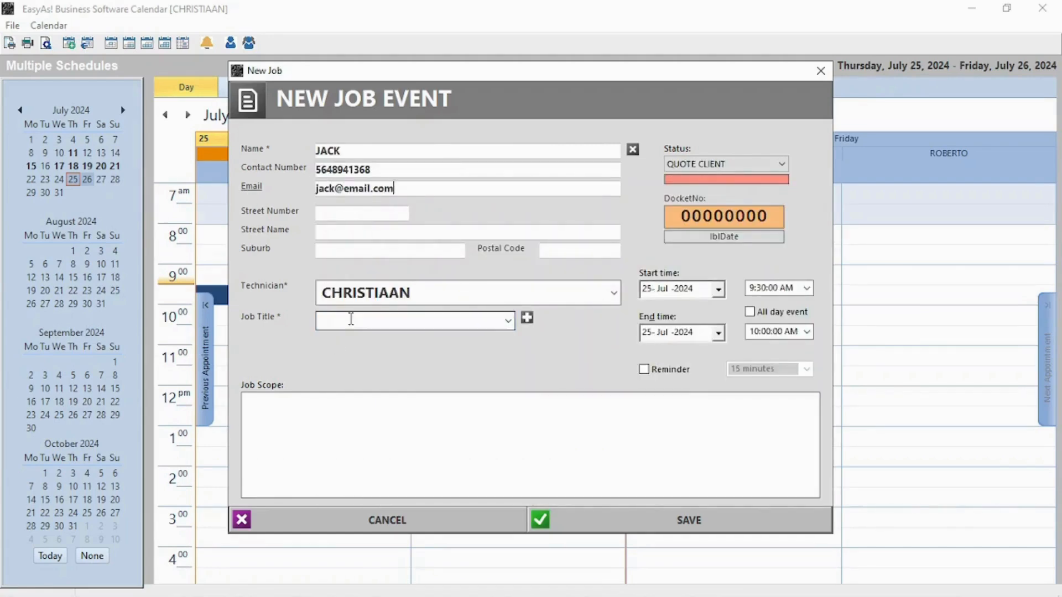
- Set the job title to LAPTOPS, add a reminder, save, and dismiss all reminders
{"action": "left_click", "coordinate": [507, 321]}
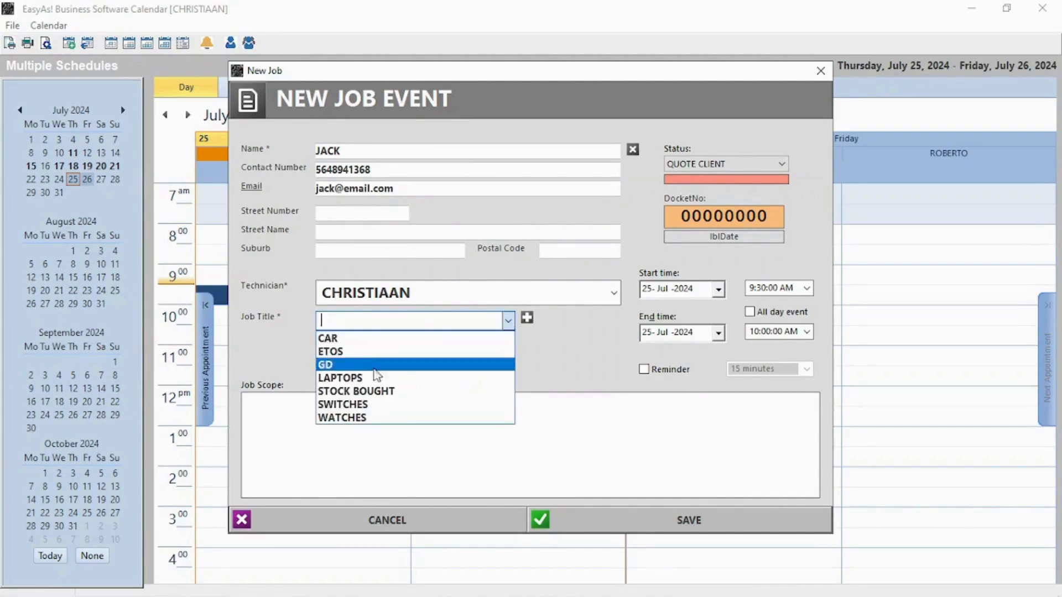
{"action": "left_click", "coordinate": [387, 378]}
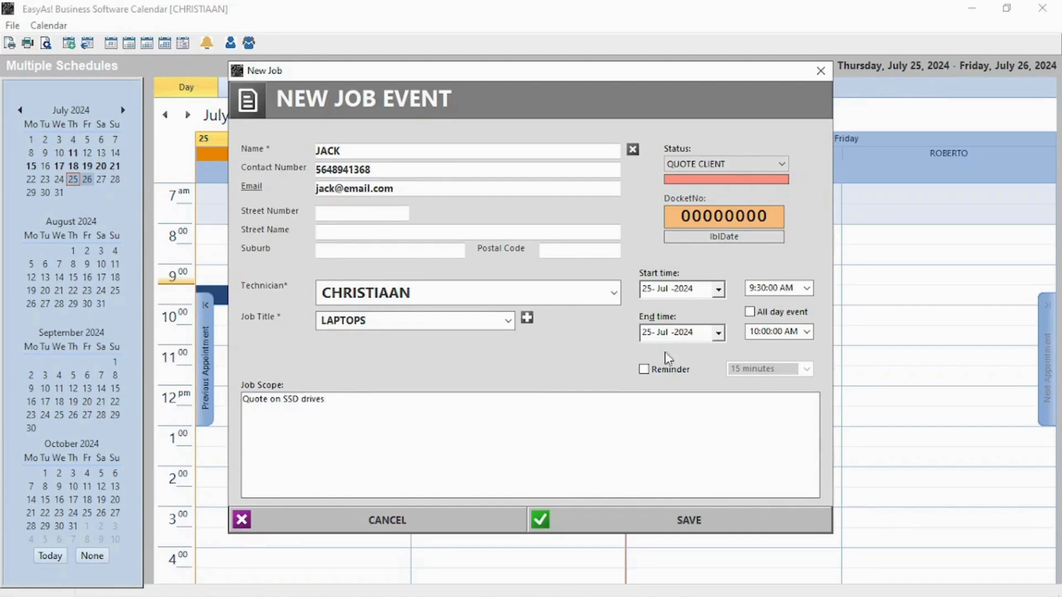
{"action": "left_click", "coordinate": [658, 369]}
{"action": "left_click", "coordinate": [689, 519]}
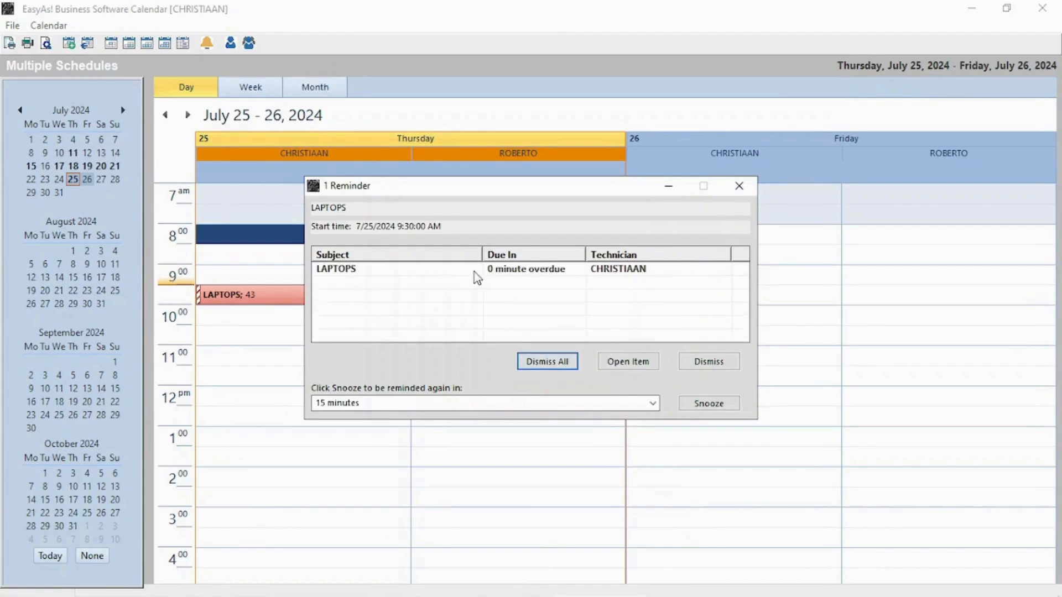
{"action": "left_click", "coordinate": [477, 278]}
{"action": "left_click", "coordinate": [547, 362]}
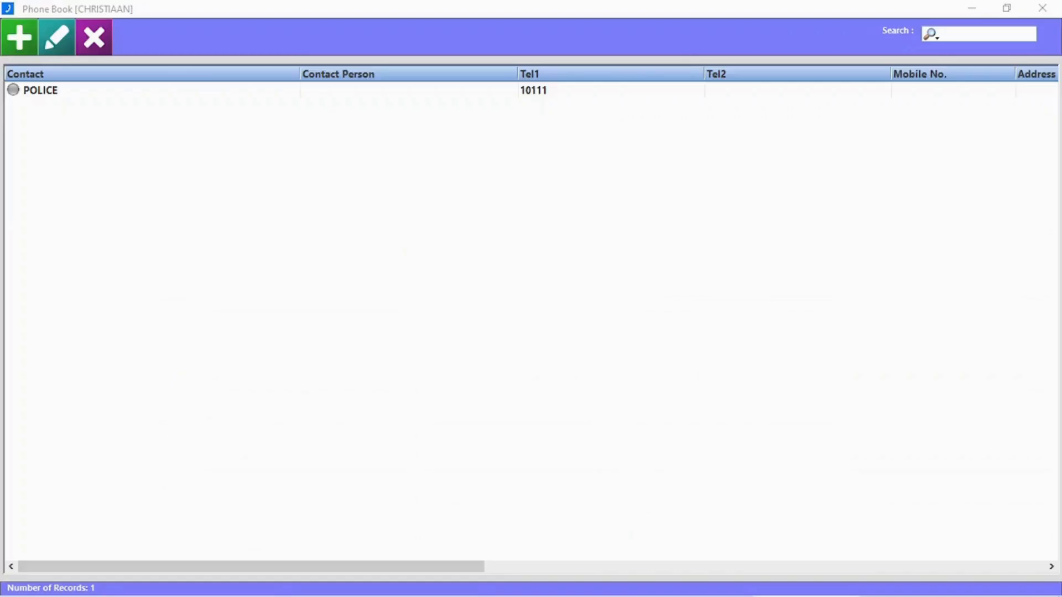
- Add a Hospital phone book contact with a telephone number and contact person
{"action": "left_click", "coordinate": [25, 52]}
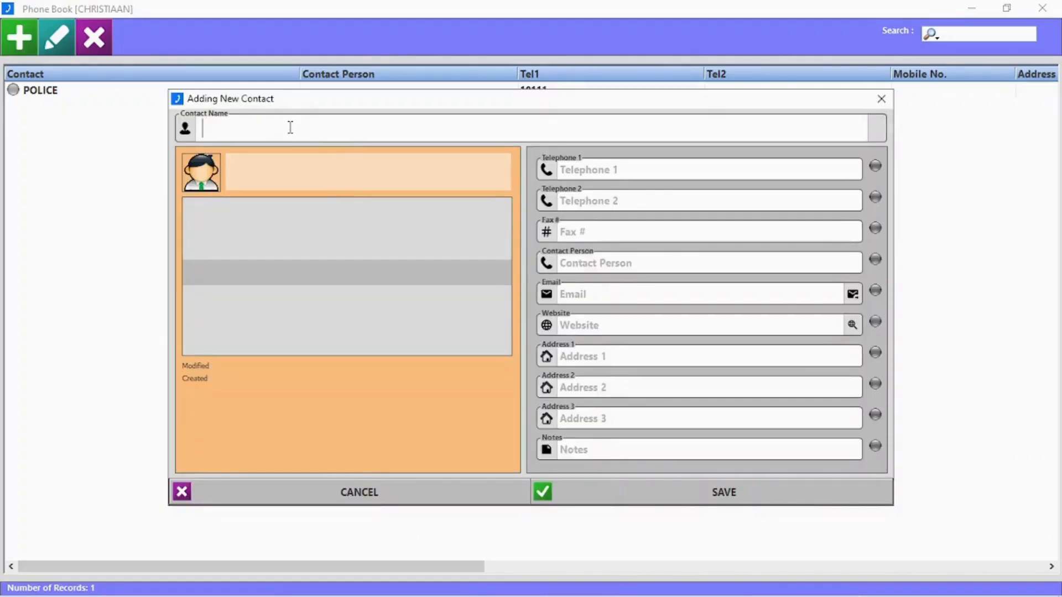
{"action": "type", "text": "Hospital"}
{"action": "left_click", "coordinate": [616, 165]}
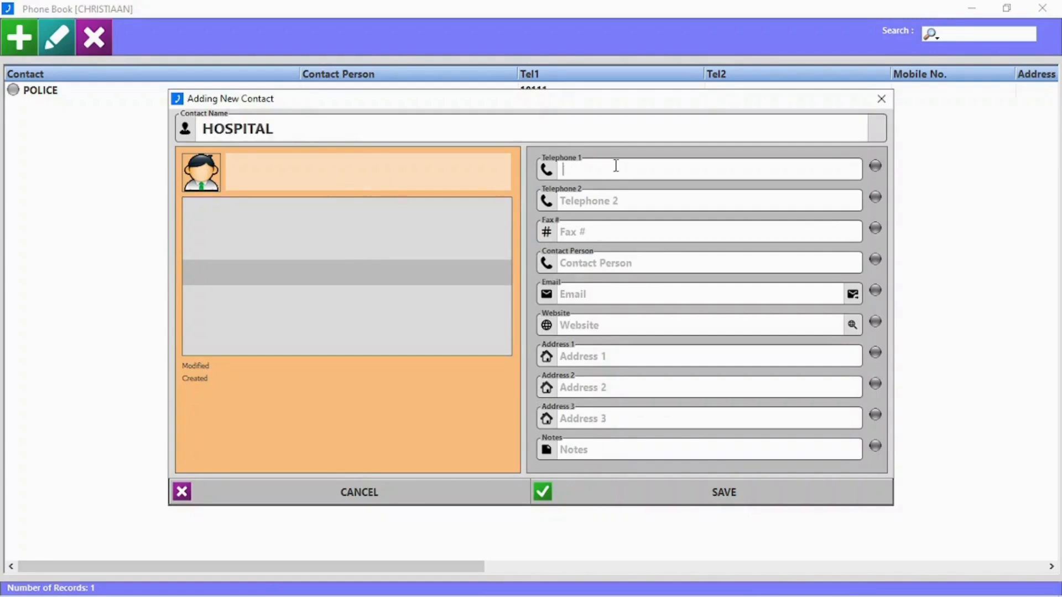
{"action": "type", "text": "08169358"}
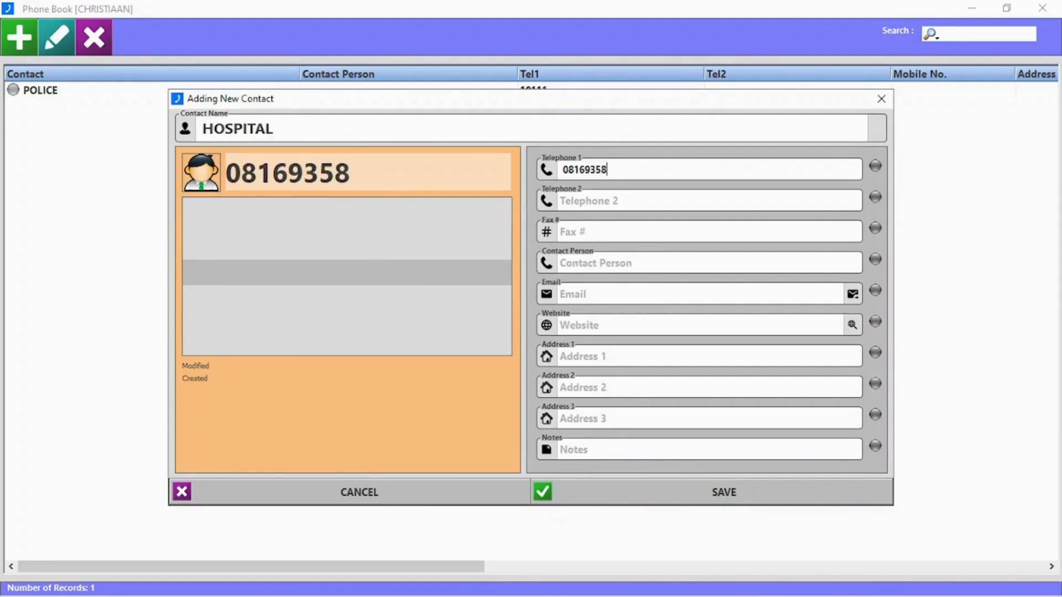
{"action": "left_click", "coordinate": [645, 260]}
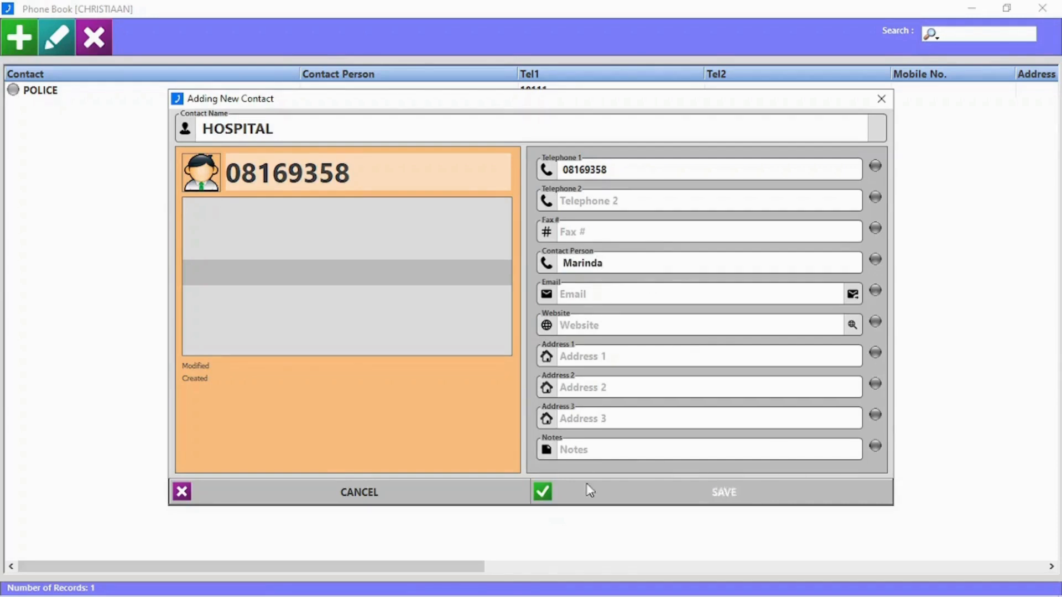
{"action": "left_click", "coordinate": [725, 493]}
- Delete the HOSPITAL contact and close the phone book
{"action": "double_click", "coordinate": [115, 96]}
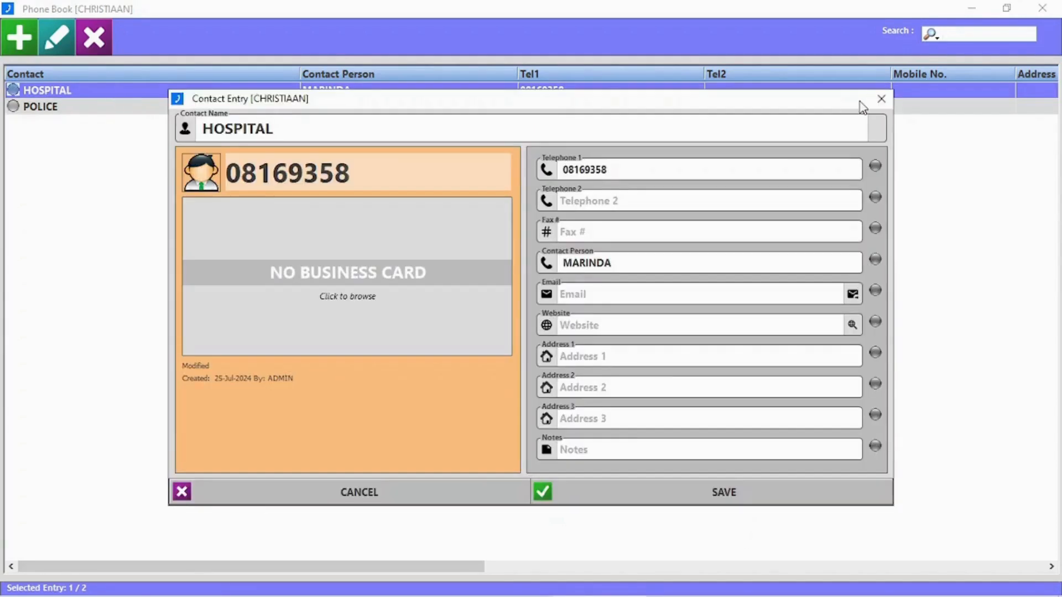
{"action": "left_click", "coordinate": [883, 98]}
{"action": "left_click", "coordinate": [94, 38]}
{"action": "left_click", "coordinate": [503, 359]}
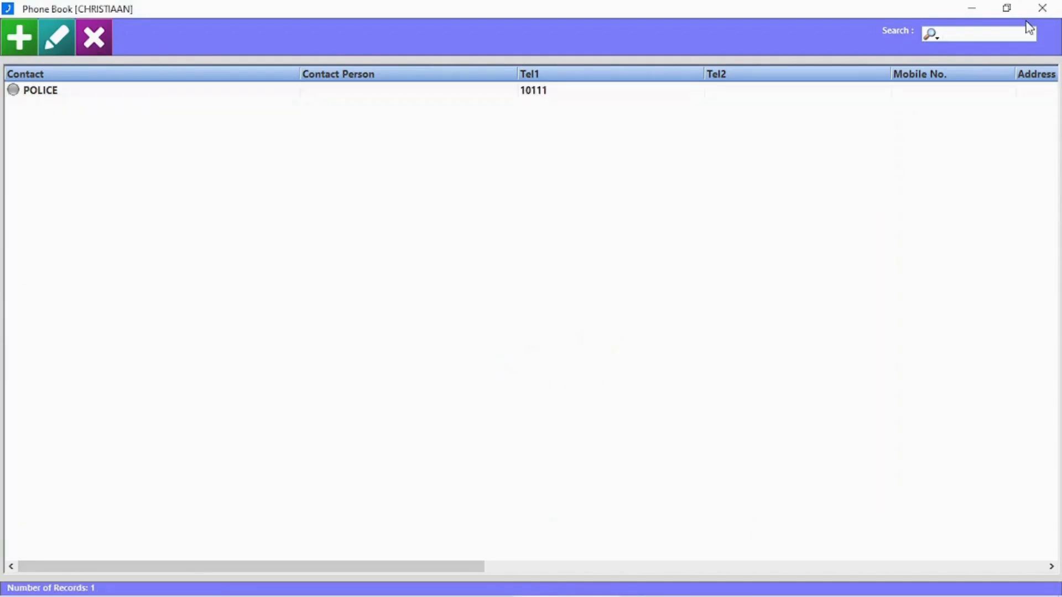
{"action": "left_click", "coordinate": [1043, 8]}
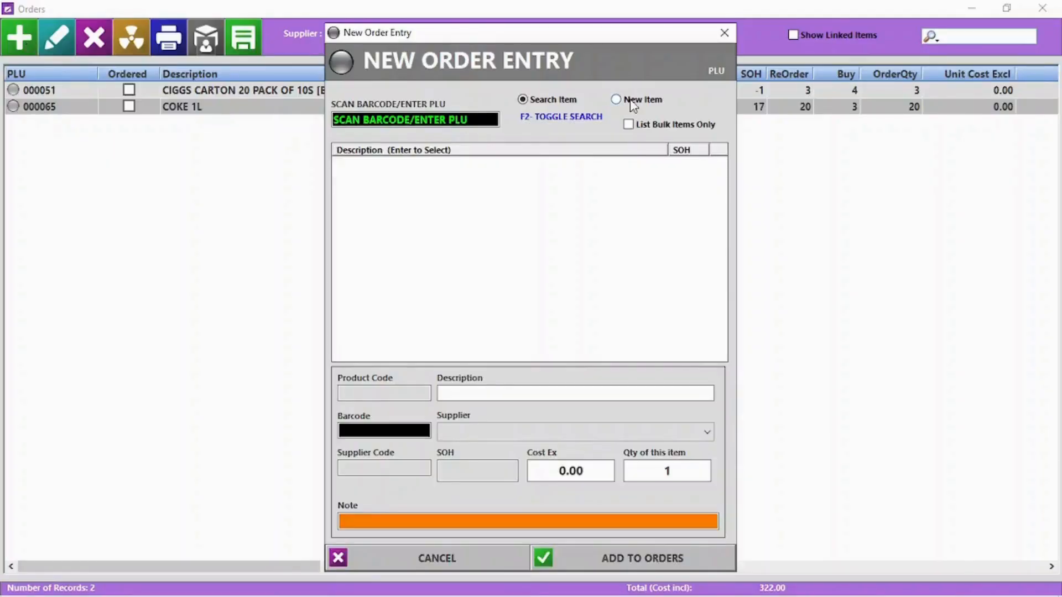
- Add PORK PER KG to the order by PLU 0015 with quantity 5
{"action": "left_click", "coordinate": [423, 121]}
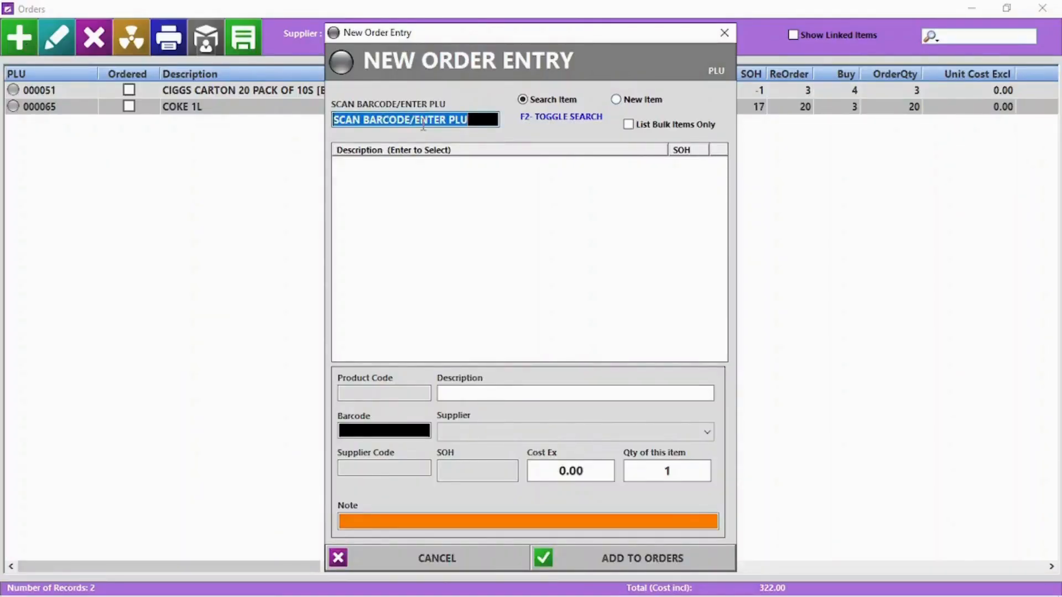
{"action": "type", "text": "0015"}
{"action": "key", "text": "Return"}
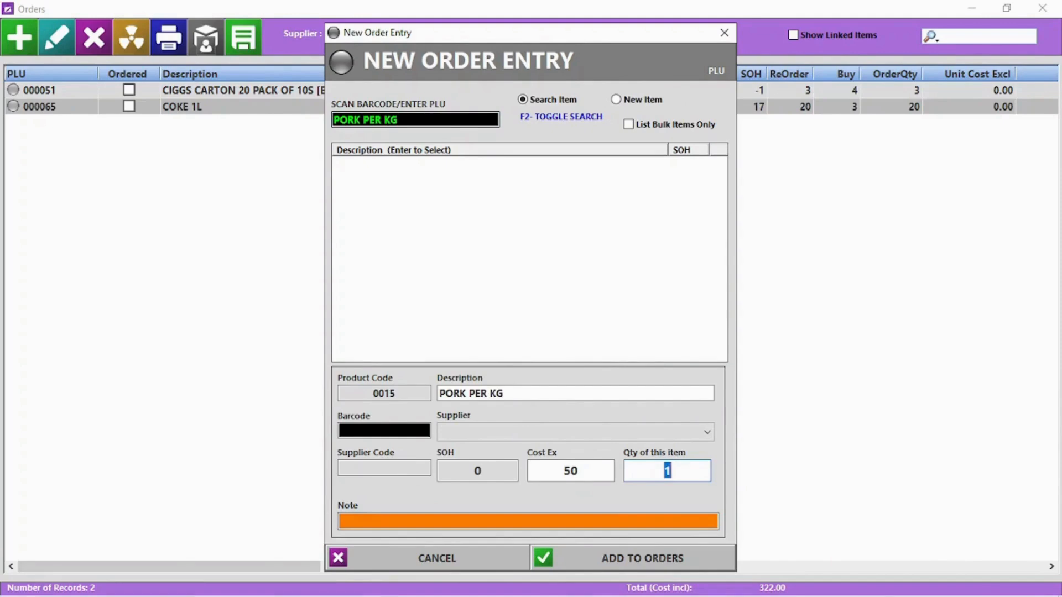
{"action": "key", "text": "Return"}
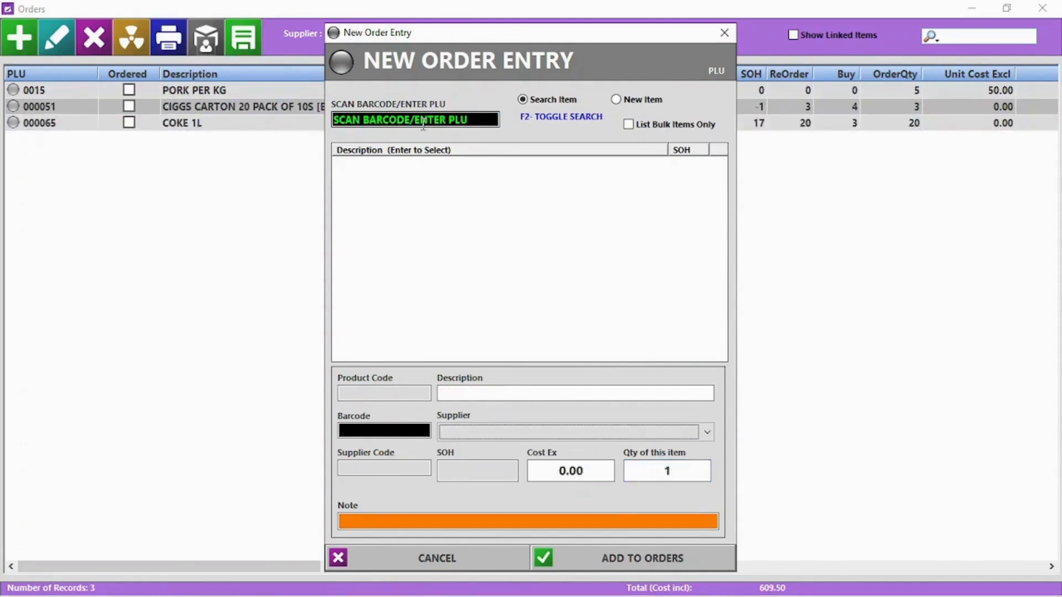
- Find CHICKEN PER KG by name search and add 5 of it to the order
{"action": "key", "text": "F2"}
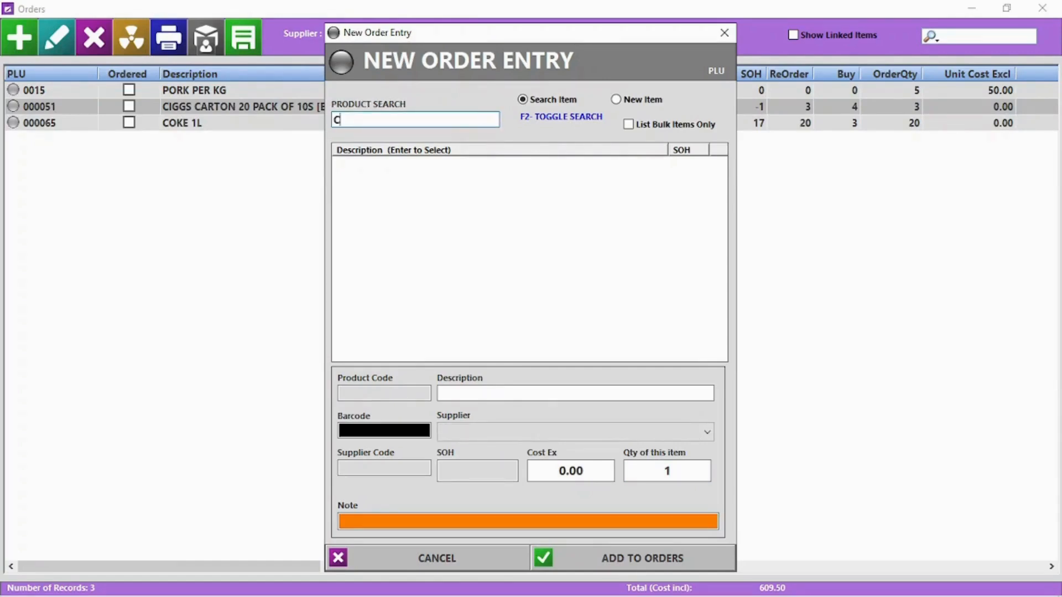
{"action": "left_click", "coordinate": [395, 203]}
{"action": "key", "text": "Return"}
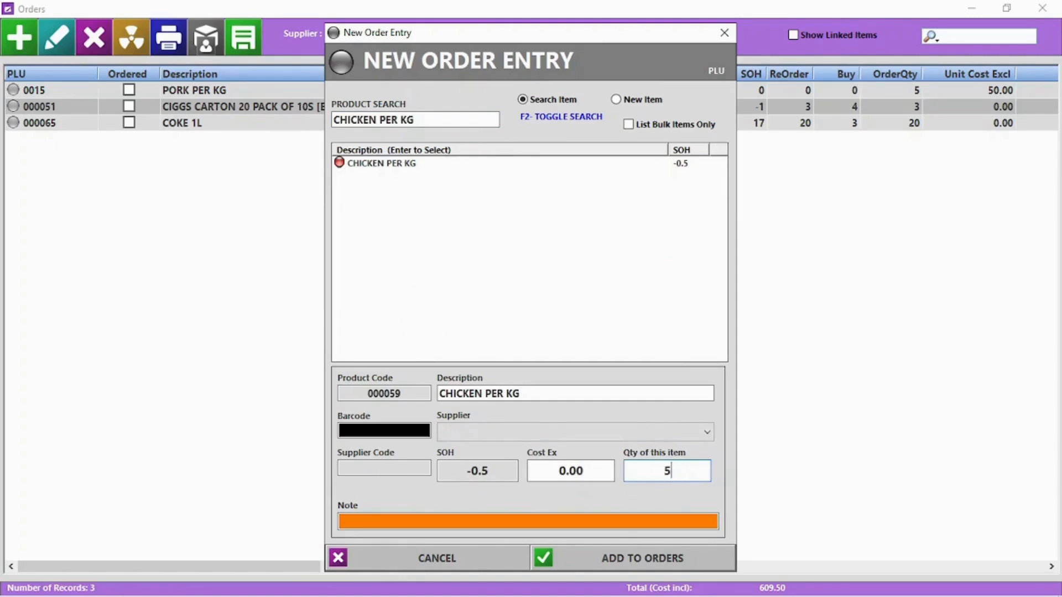
{"action": "key", "text": "Return"}
{"action": "left_click", "coordinate": [437, 559]}
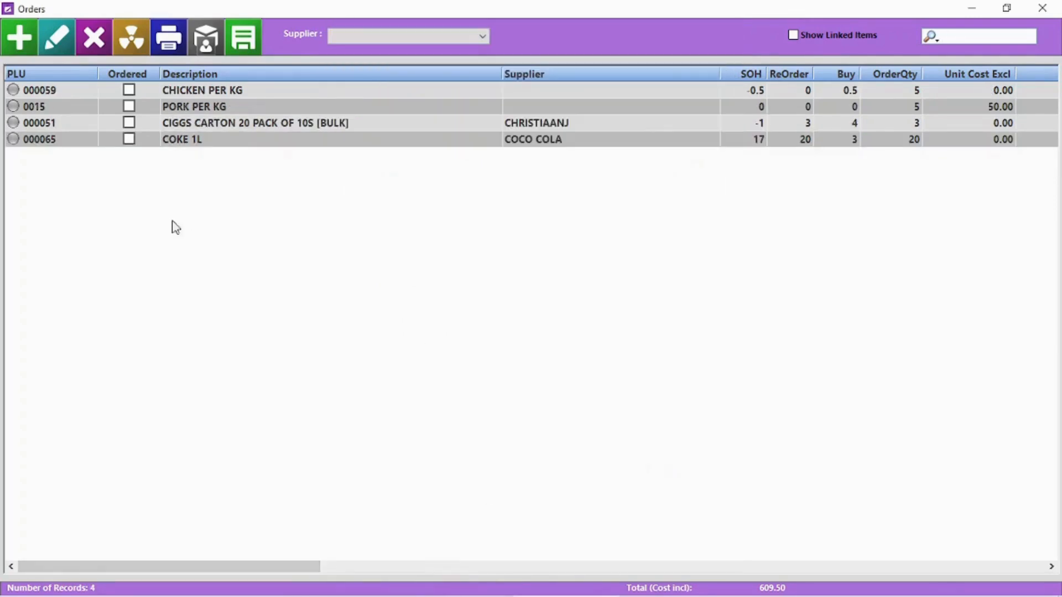
- Give the CHICKEN PER KG order a supplier and an order quantity of 4
{"action": "left_click", "coordinate": [367, 39]}
{"action": "left_click", "coordinate": [374, 50]}
{"action": "double_click", "coordinate": [95, 91]}
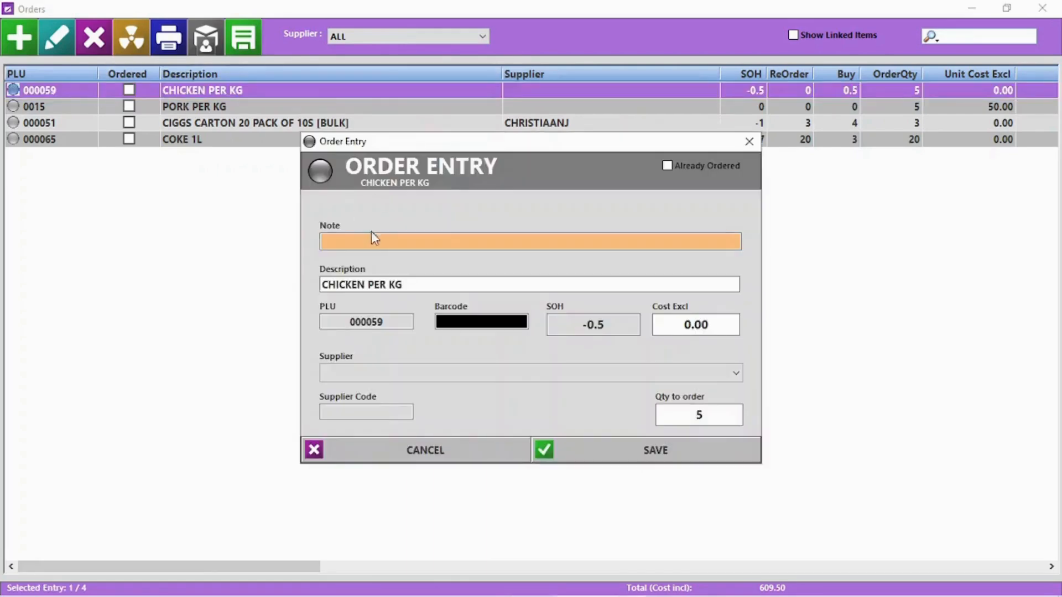
{"action": "left_click", "coordinate": [737, 374]}
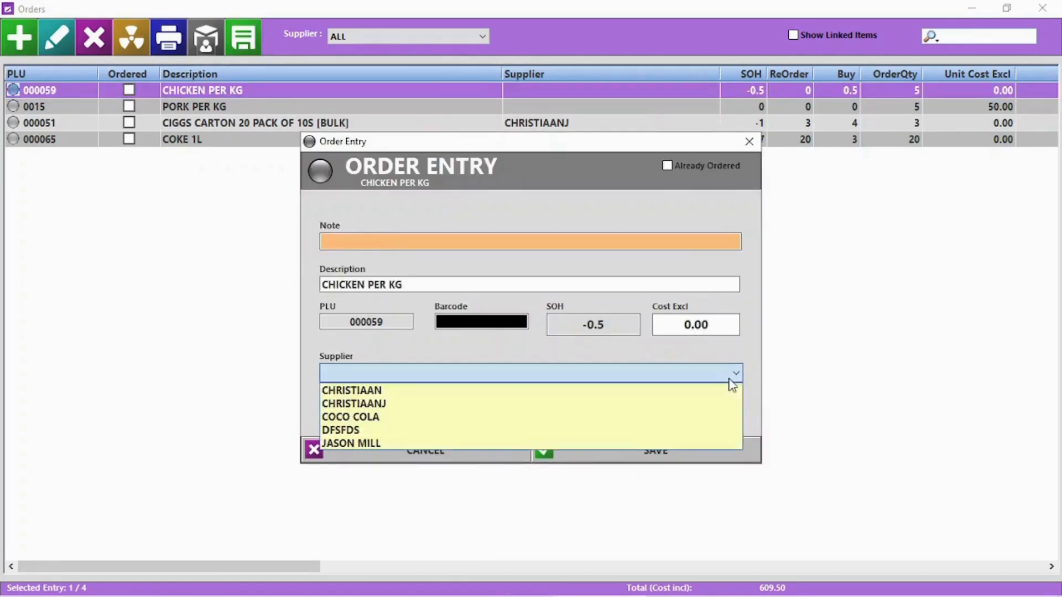
{"action": "left_click", "coordinate": [676, 393]}
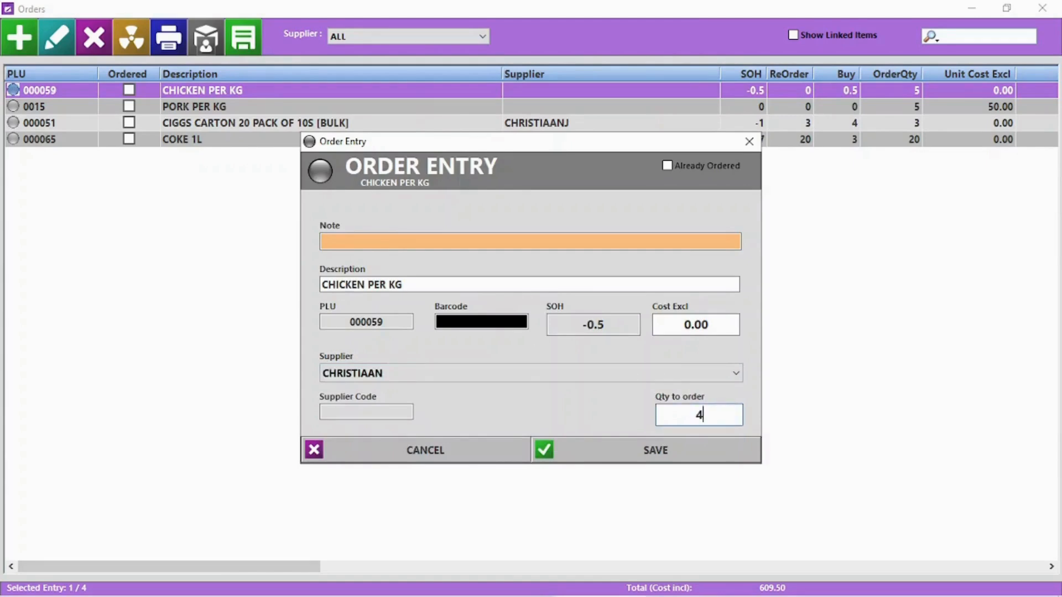
{"action": "type", "text": "4"}
{"action": "left_click", "coordinate": [686, 457]}
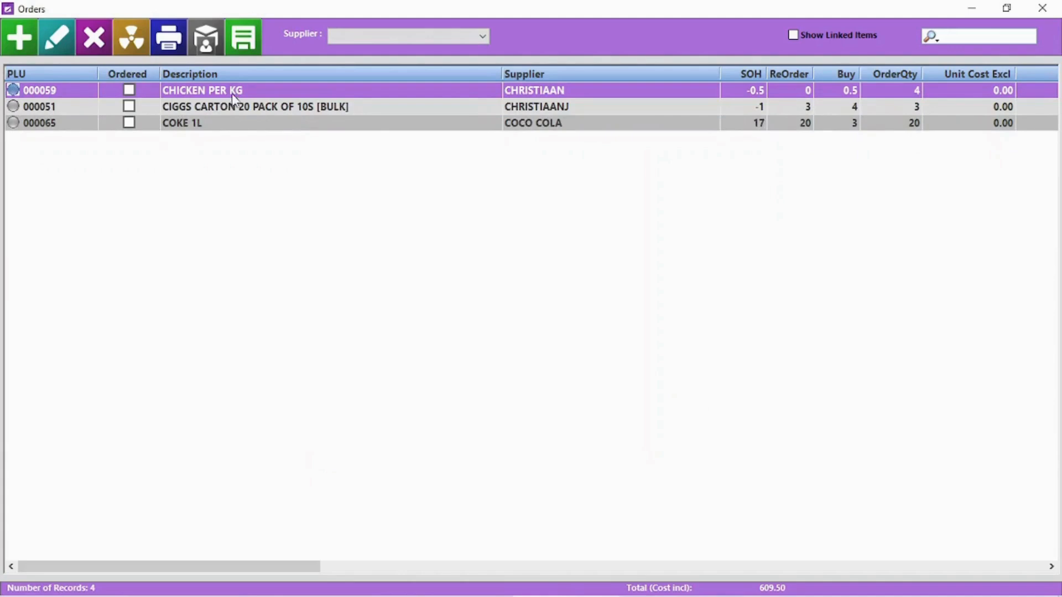
- Delete the cigarette carton order, then clear the entire order sheet
{"action": "left_click", "coordinate": [208, 110]}
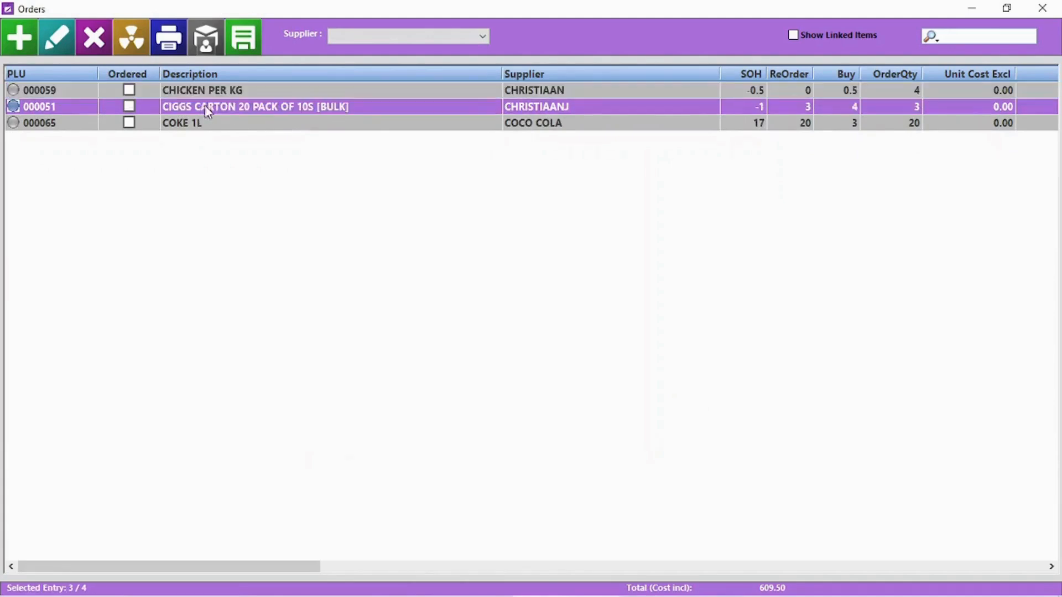
{"action": "left_click", "coordinate": [94, 37]}
{"action": "left_click", "coordinate": [521, 364]}
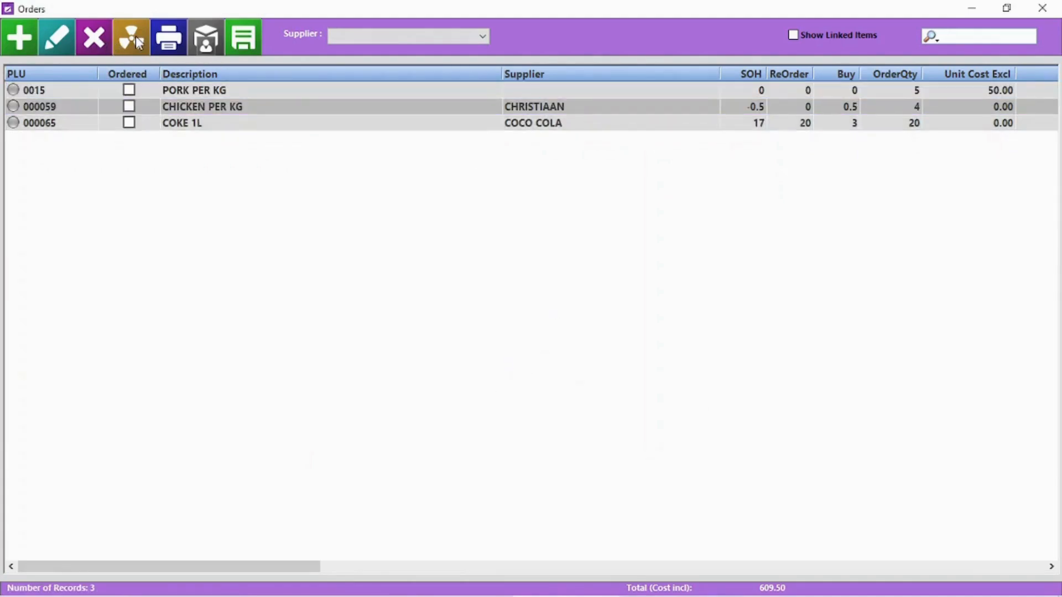
{"action": "left_click", "coordinate": [131, 38]}
{"action": "left_click", "coordinate": [505, 361]}
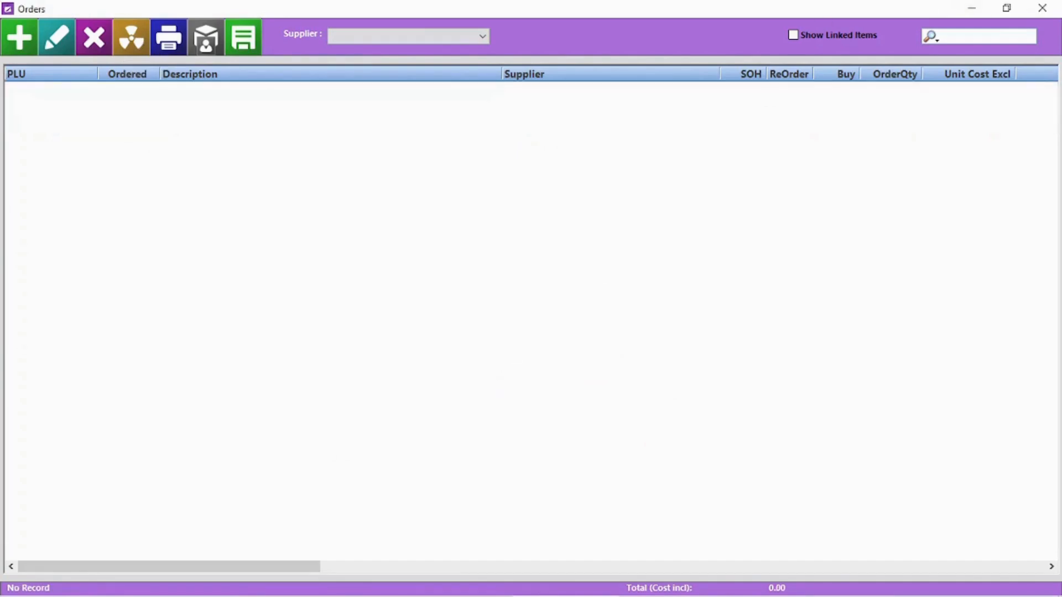
- Add COKE 1L and the CIGGS carton to orders from the below-reorder stock list, then view Orders
{"action": "left_click", "coordinate": [1042, 8]}
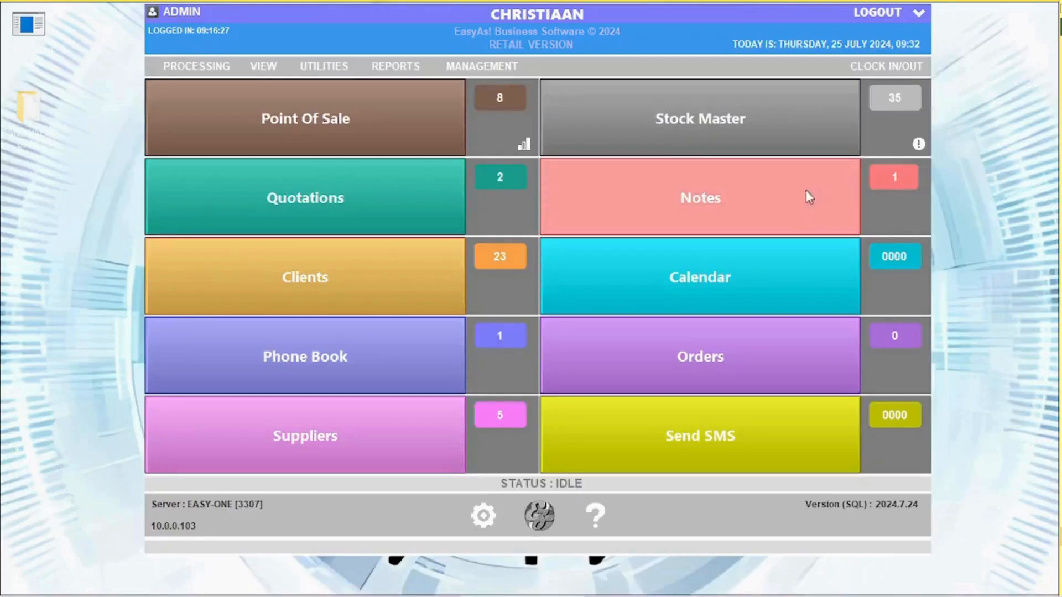
{"action": "left_click", "coordinate": [919, 145]}
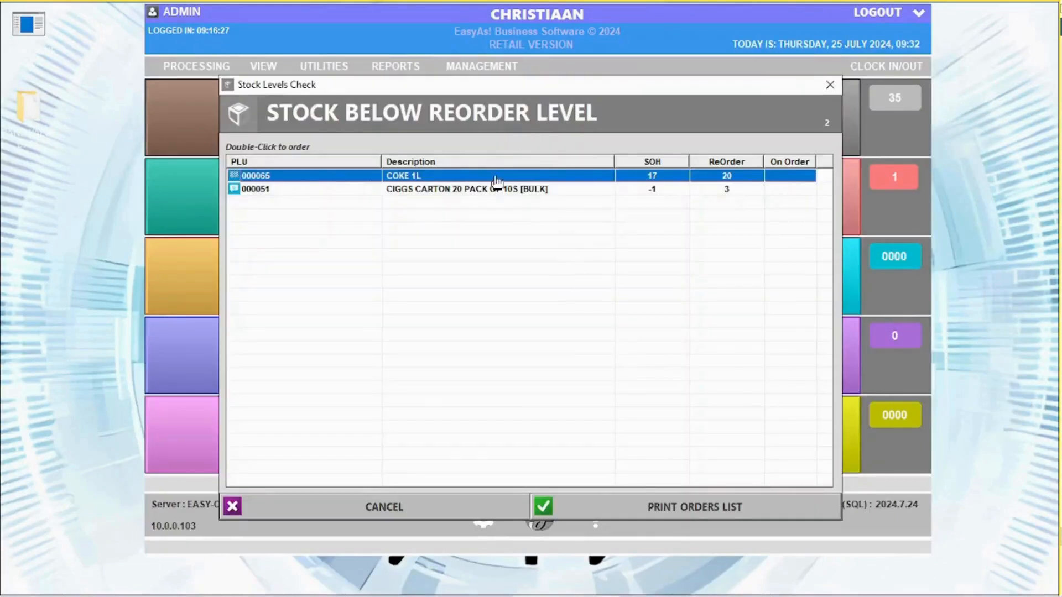
{"action": "double_click", "coordinate": [474, 177]}
{"action": "left_click", "coordinate": [622, 558]}
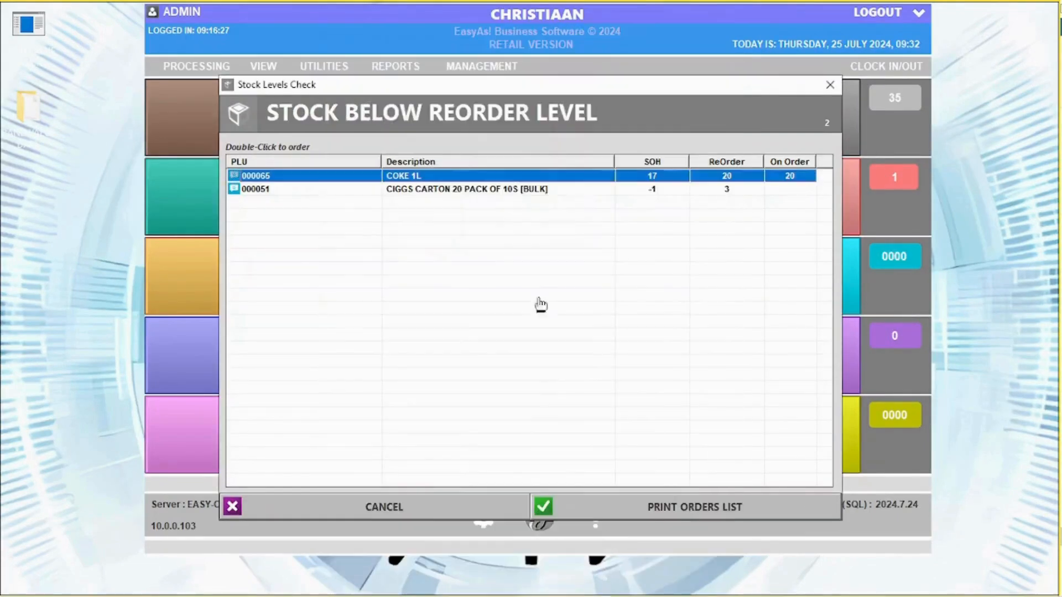
{"action": "double_click", "coordinate": [487, 189]}
{"action": "left_click", "coordinate": [666, 559]}
{"action": "left_click", "coordinate": [439, 513]}
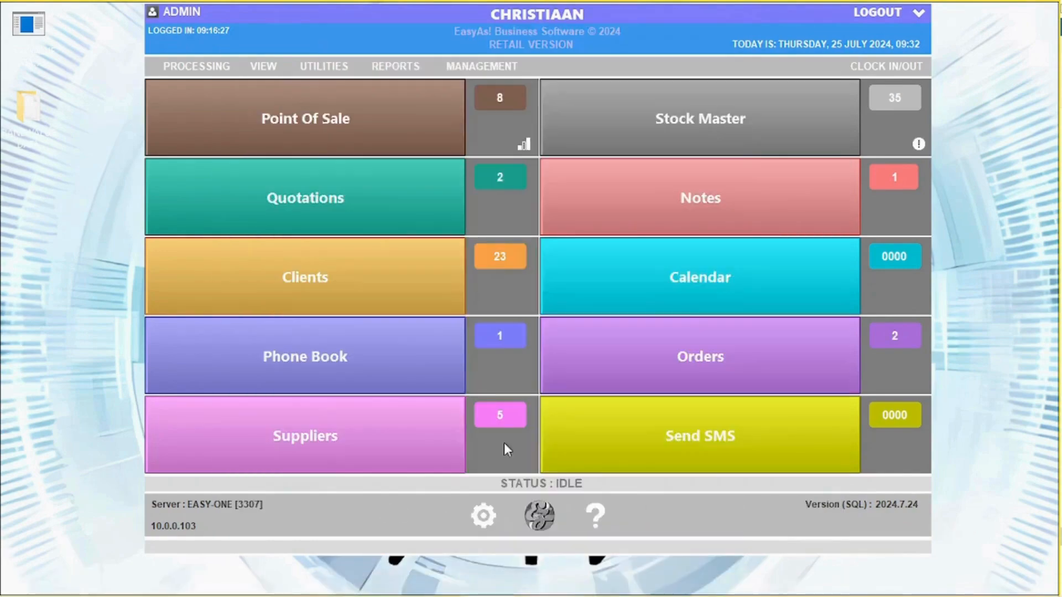
{"action": "left_click", "coordinate": [688, 360]}
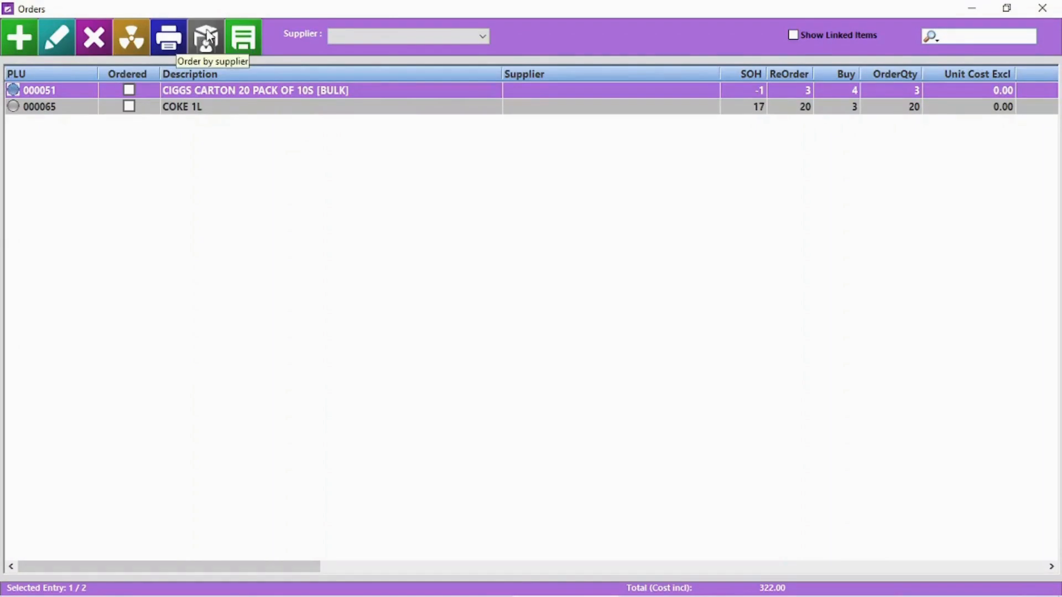
- Order 5 PRINGLES CHEESE AND CHIVES through Order by supplier, using its supplier's stock list
{"action": "left_click", "coordinate": [403, 36]}
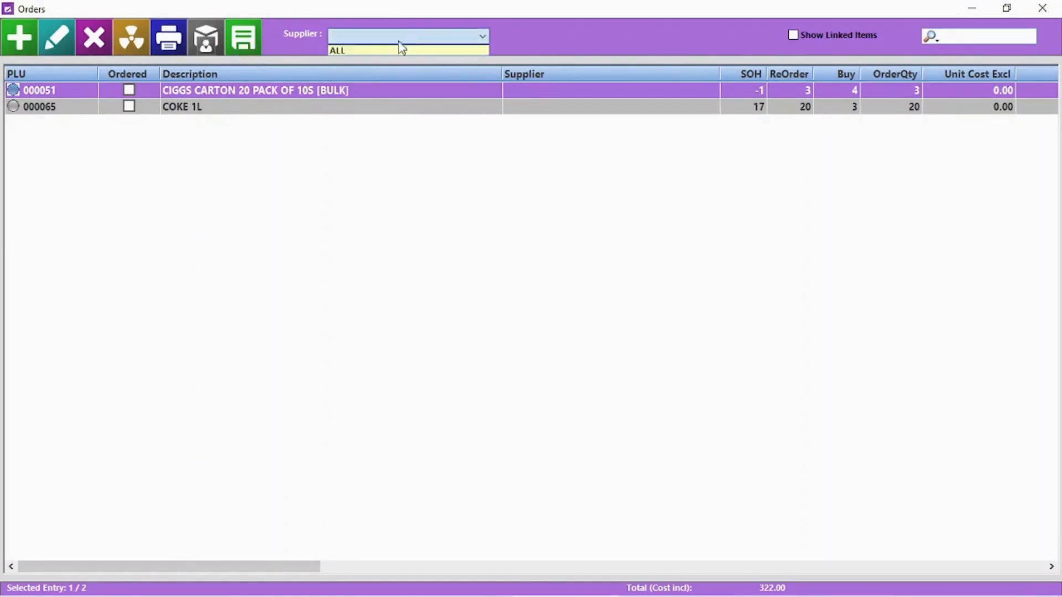
{"action": "left_click", "coordinate": [403, 48]}
{"action": "left_click", "coordinate": [209, 41]}
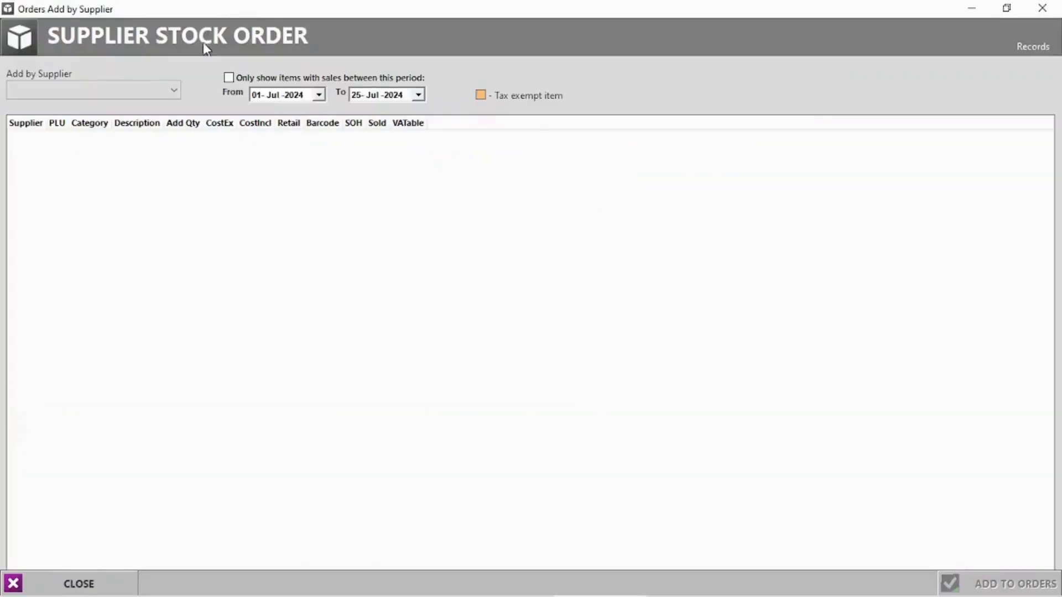
{"action": "left_click", "coordinate": [115, 88]}
{"action": "left_click", "coordinate": [56, 116]}
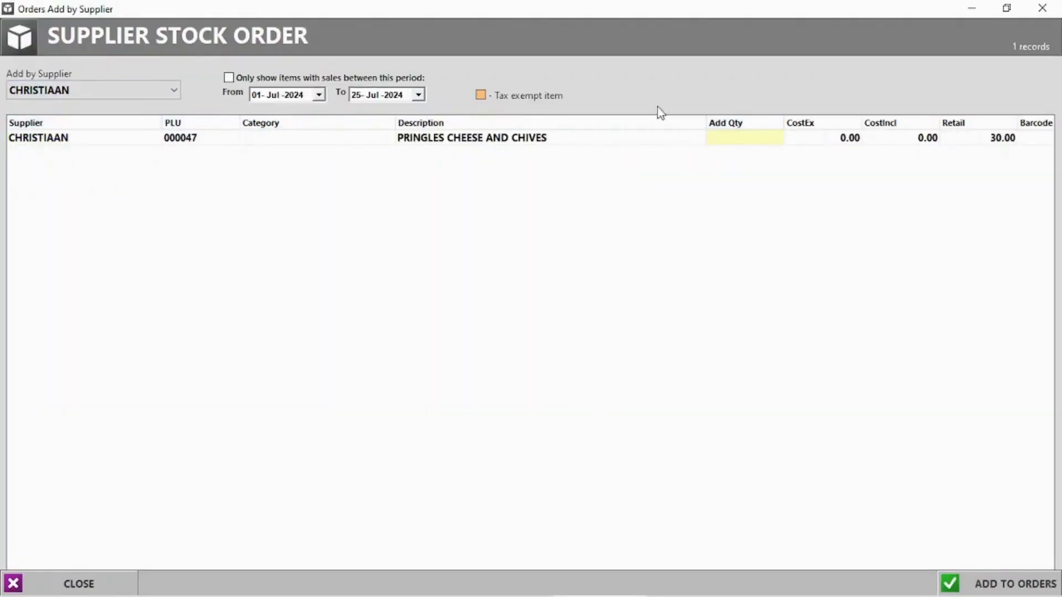
{"action": "left_click", "coordinate": [744, 142]}
{"action": "key", "text": "Return"}
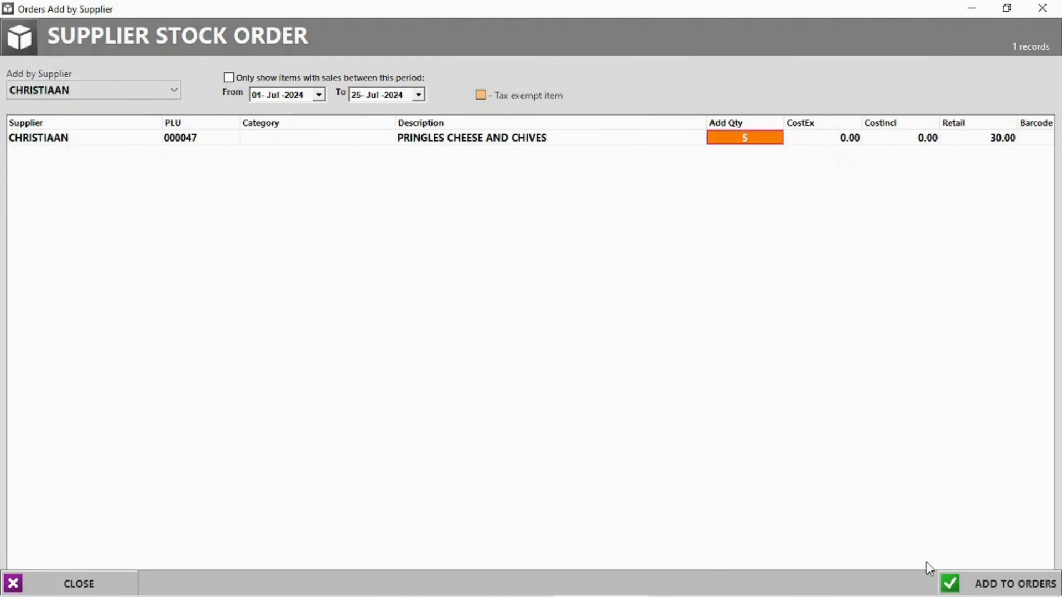
{"action": "left_click", "coordinate": [998, 587]}
{"action": "left_click", "coordinate": [506, 359]}
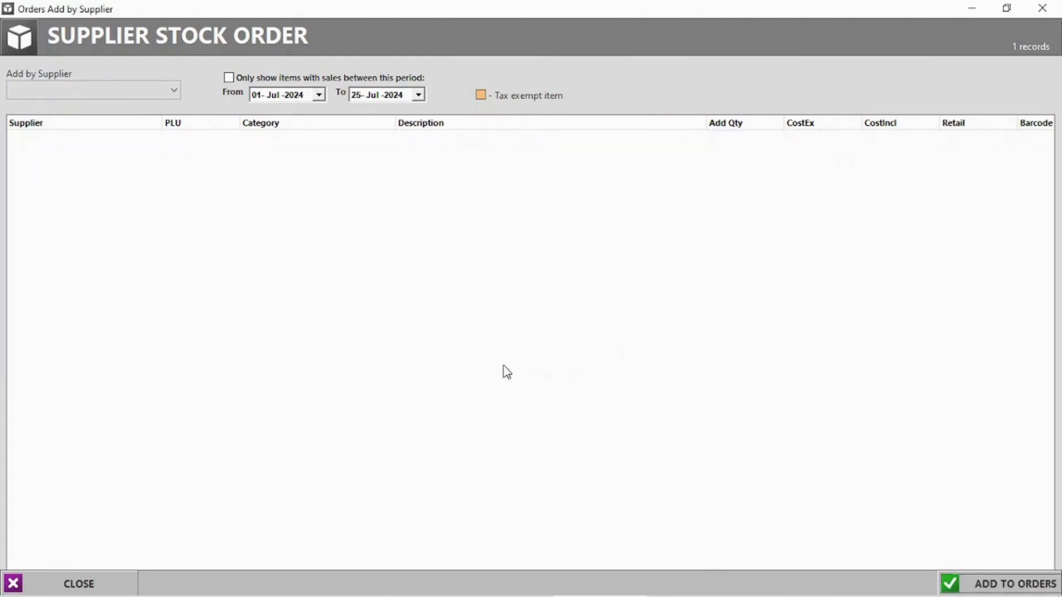
{"action": "left_click", "coordinate": [1042, 7]}
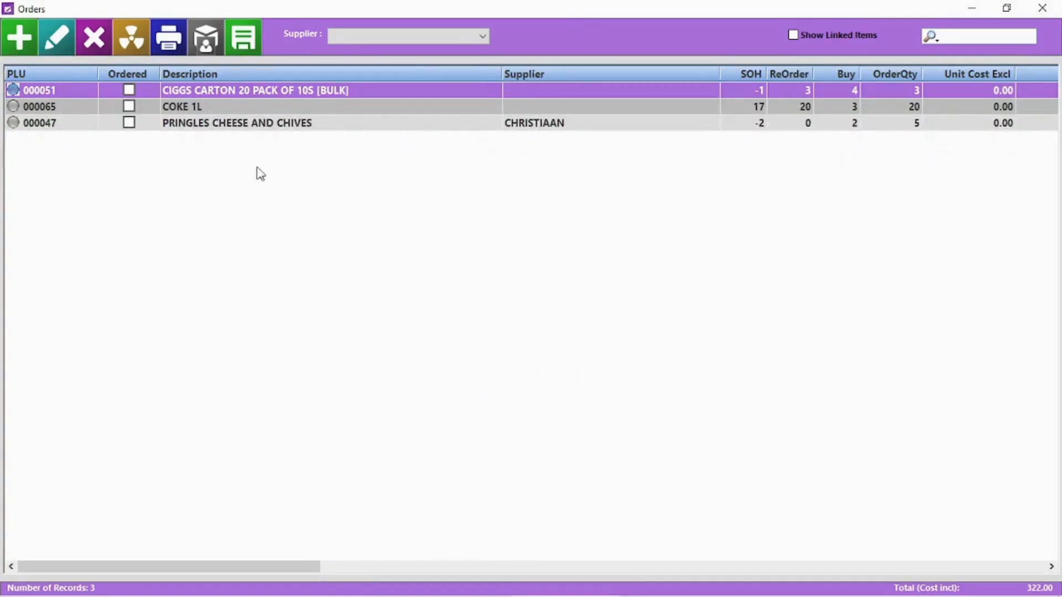
- Attempt a purchase order with all suppliers shown, dismissing the cannot-assign warning
{"action": "left_click", "coordinate": [398, 37]}
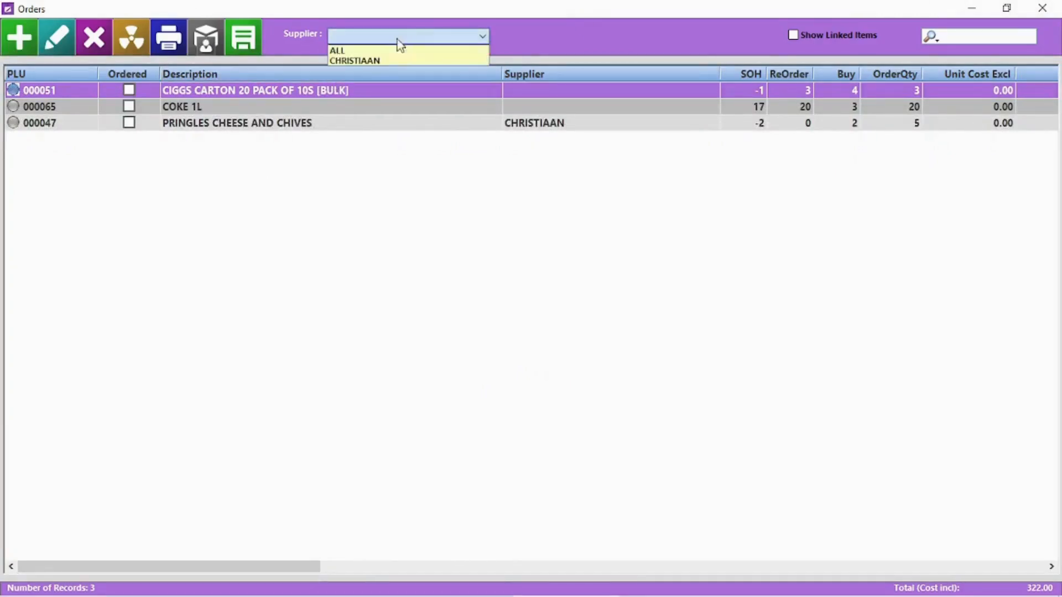
{"action": "left_click", "coordinate": [387, 48]}
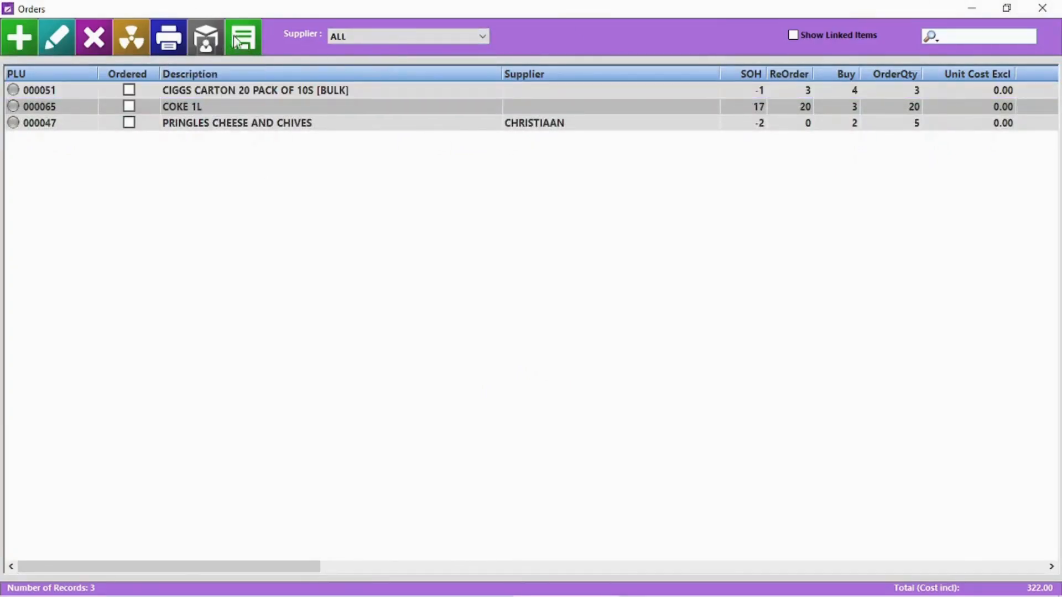
{"action": "left_click", "coordinate": [246, 39]}
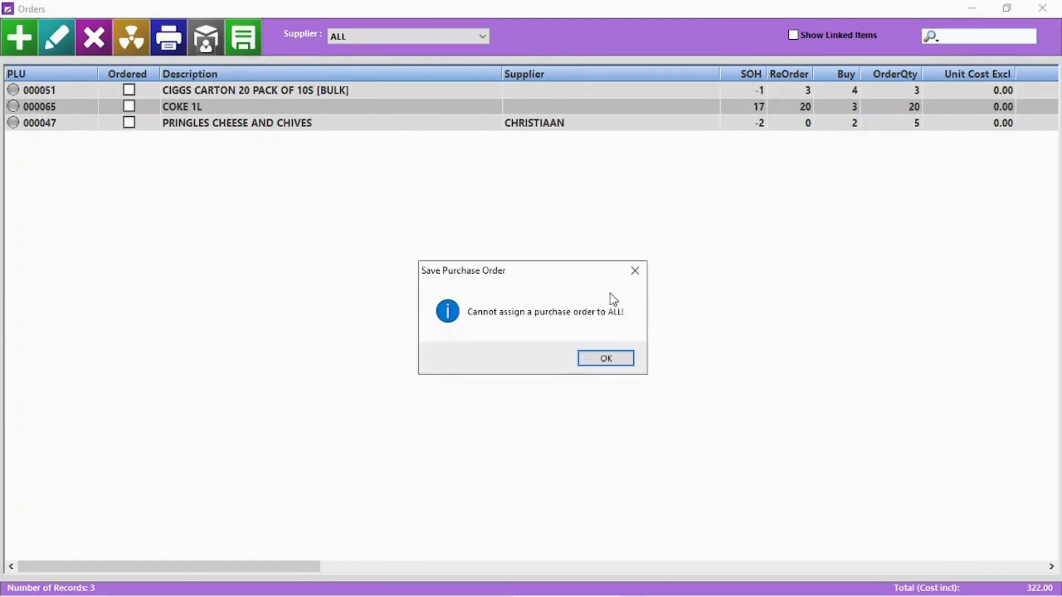
{"action": "left_click", "coordinate": [611, 358]}
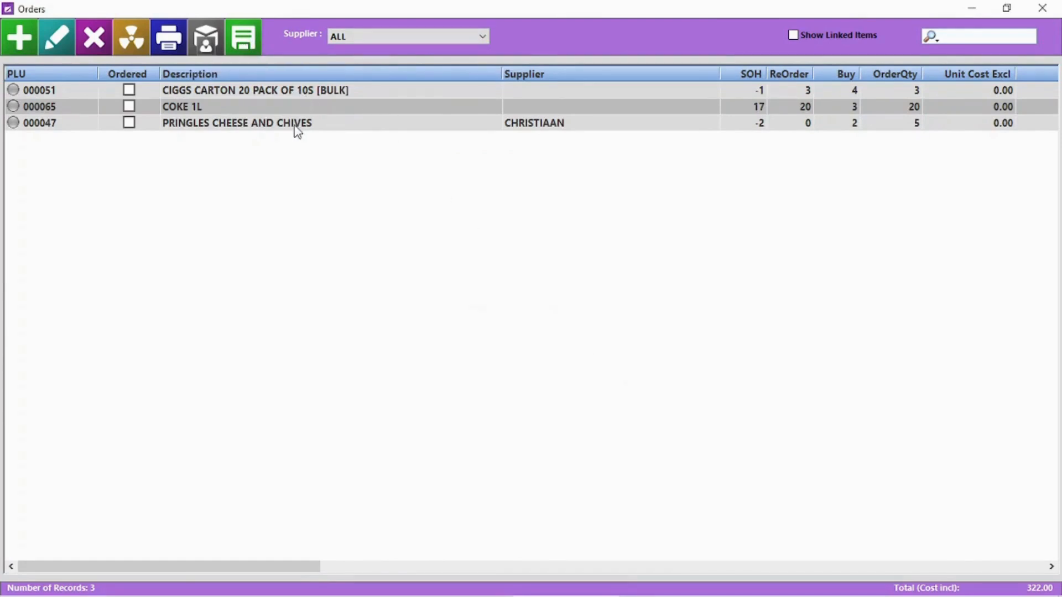
- Raise the Pringles supplier's purchase order with note NEED BY MONDAY, previewed without PLU codes
{"action": "left_click", "coordinate": [265, 92]}
{"action": "left_click", "coordinate": [370, 36]}
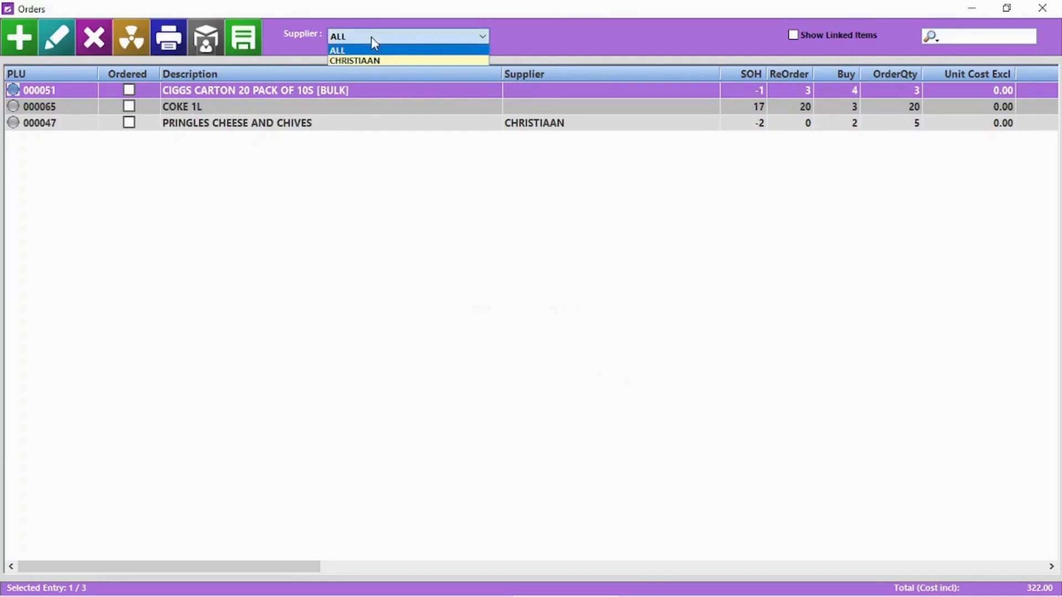
{"action": "left_click", "coordinate": [374, 60]}
{"action": "left_click", "coordinate": [244, 39]}
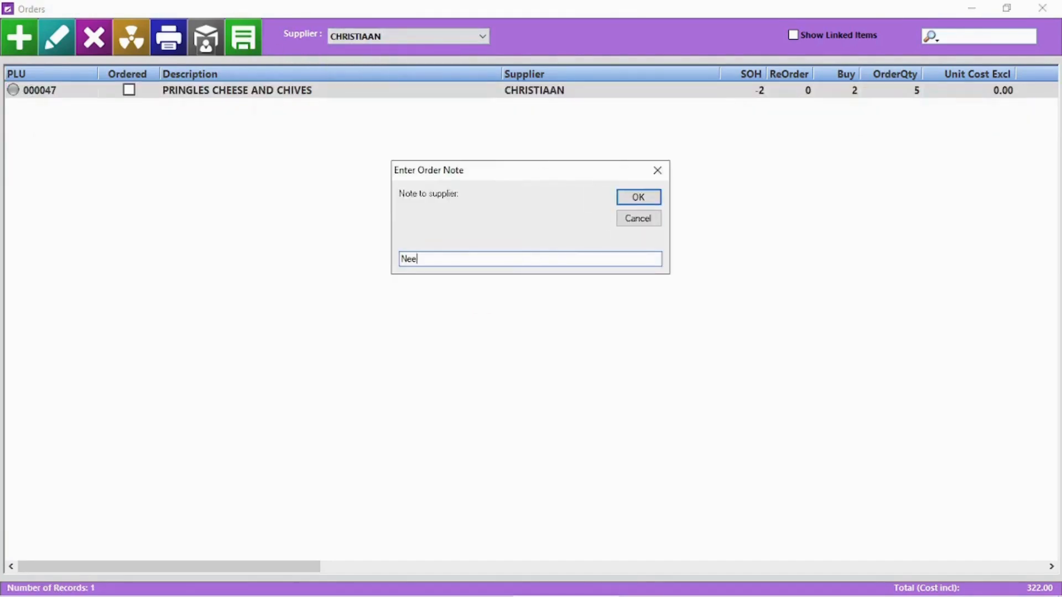
{"action": "key", "text": "Return"}
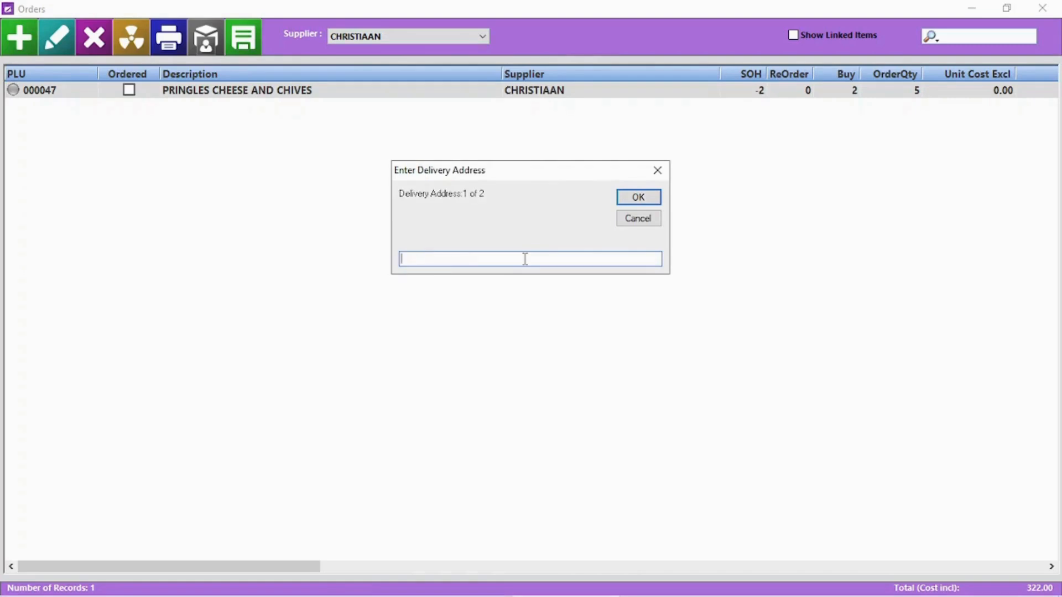
{"action": "left_click", "coordinate": [641, 198]}
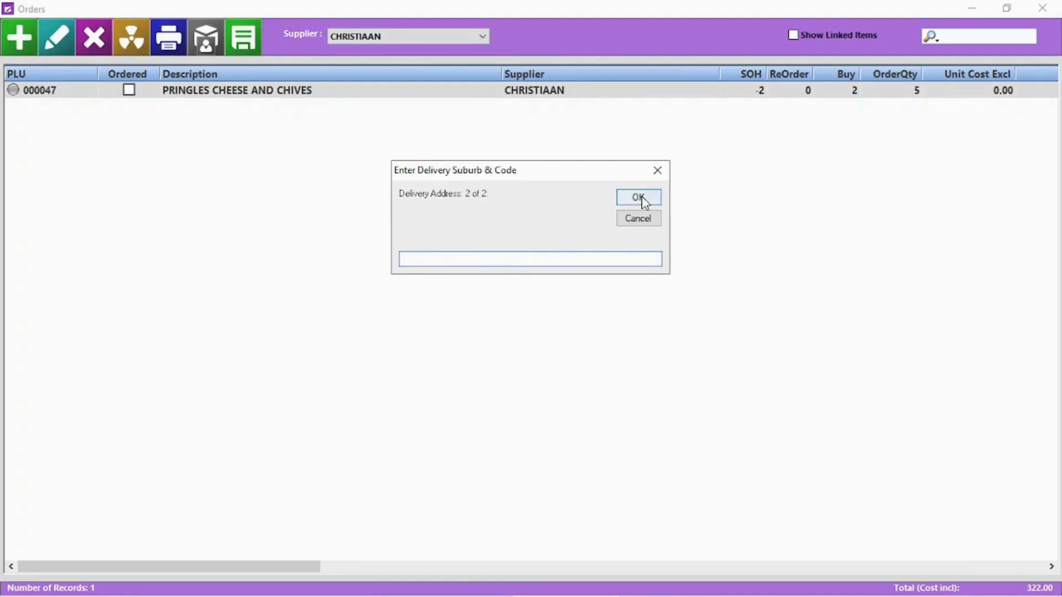
{"action": "left_click", "coordinate": [641, 199]}
{"action": "left_click", "coordinate": [574, 357]}
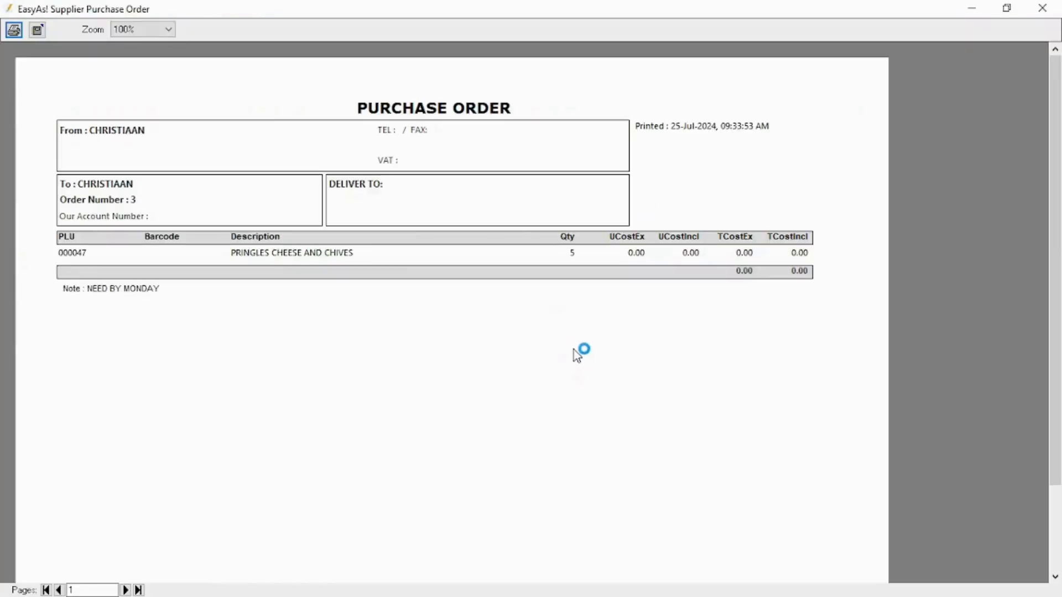
- Assign COCO COLA as supplier of the CIGGS carton and COKE 1L orders
{"action": "left_click", "coordinate": [1043, 8]}
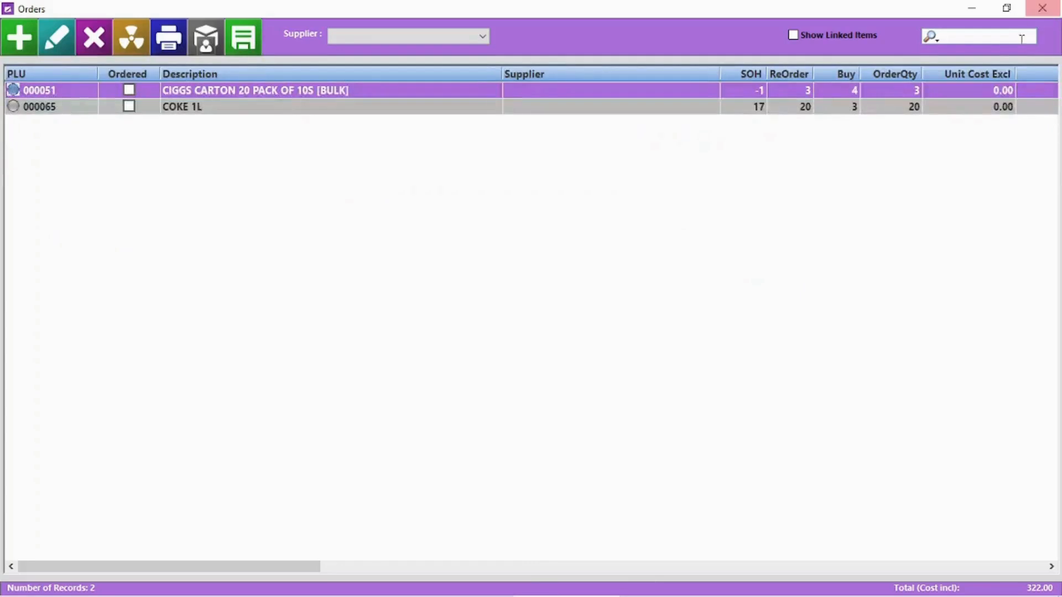
{"action": "double_click", "coordinate": [390, 97]}
{"action": "left_click", "coordinate": [465, 374]}
{"action": "left_click", "coordinate": [387, 415]}
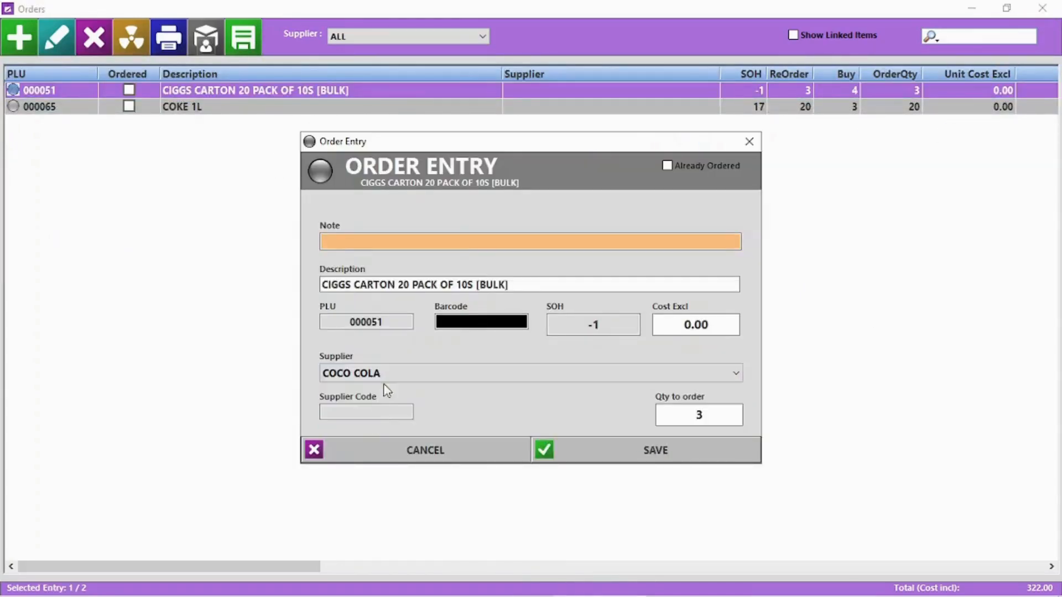
{"action": "left_click", "coordinate": [686, 459]}
{"action": "left_click", "coordinate": [420, 38]}
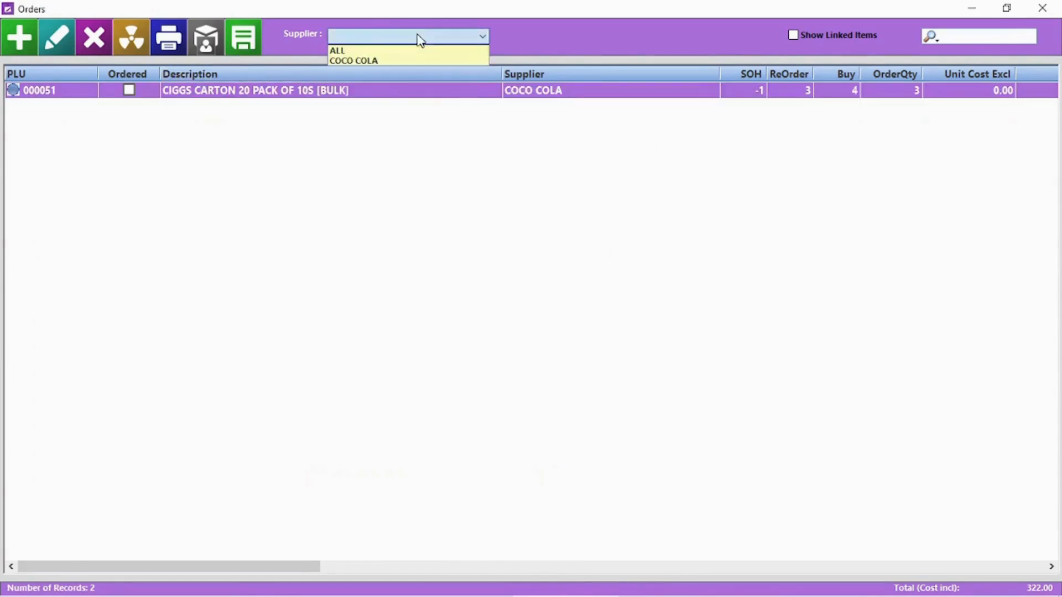
{"action": "left_click", "coordinate": [426, 50]}
{"action": "left_click", "coordinate": [529, 94]}
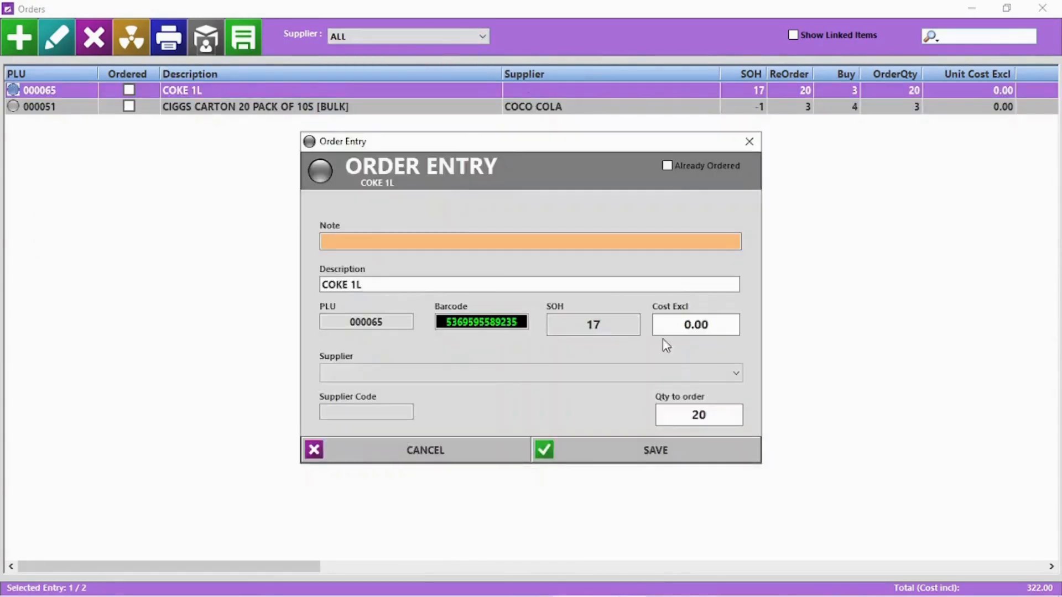
{"action": "left_click", "coordinate": [490, 372]}
{"action": "left_click", "coordinate": [440, 415]}
{"action": "left_click", "coordinate": [680, 462]}
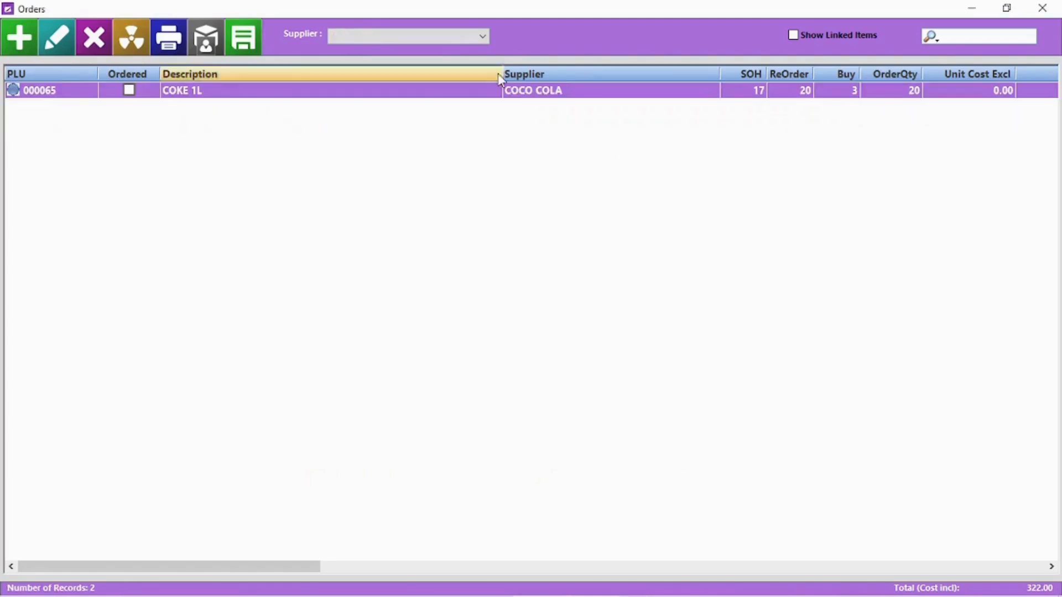
- Raise and preview the COCO COLA purchase order with no note or PLU codes
{"action": "left_click", "coordinate": [453, 36]}
{"action": "left_click", "coordinate": [451, 59]}
{"action": "left_click", "coordinate": [241, 40]}
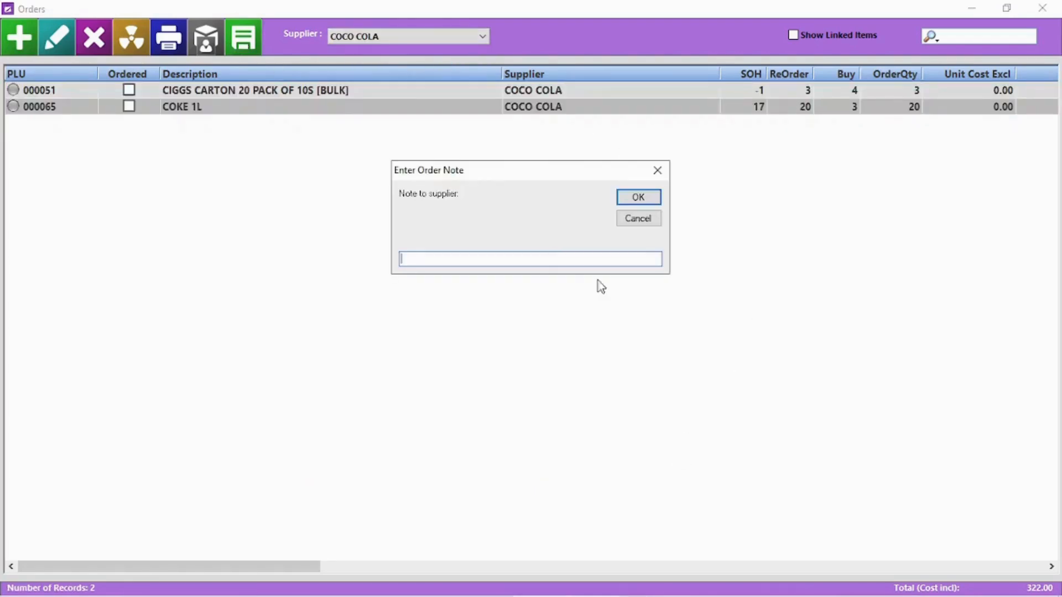
{"action": "left_click", "coordinate": [629, 198]}
{"action": "left_click", "coordinate": [629, 198]}
{"action": "left_click", "coordinate": [629, 199]}
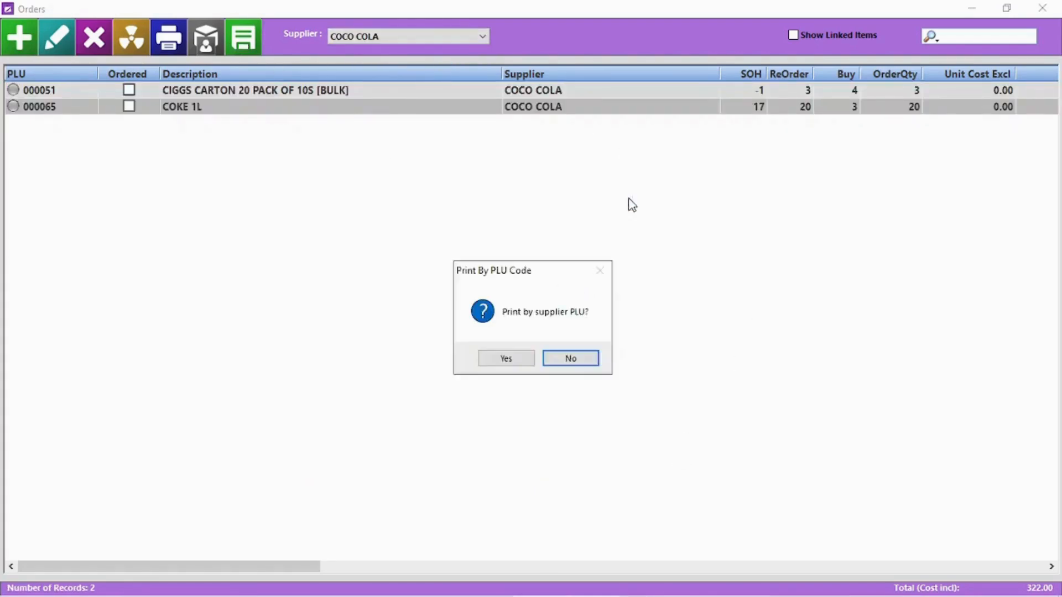
{"action": "left_click", "coordinate": [591, 359]}
{"action": "left_click", "coordinate": [1043, 8]}
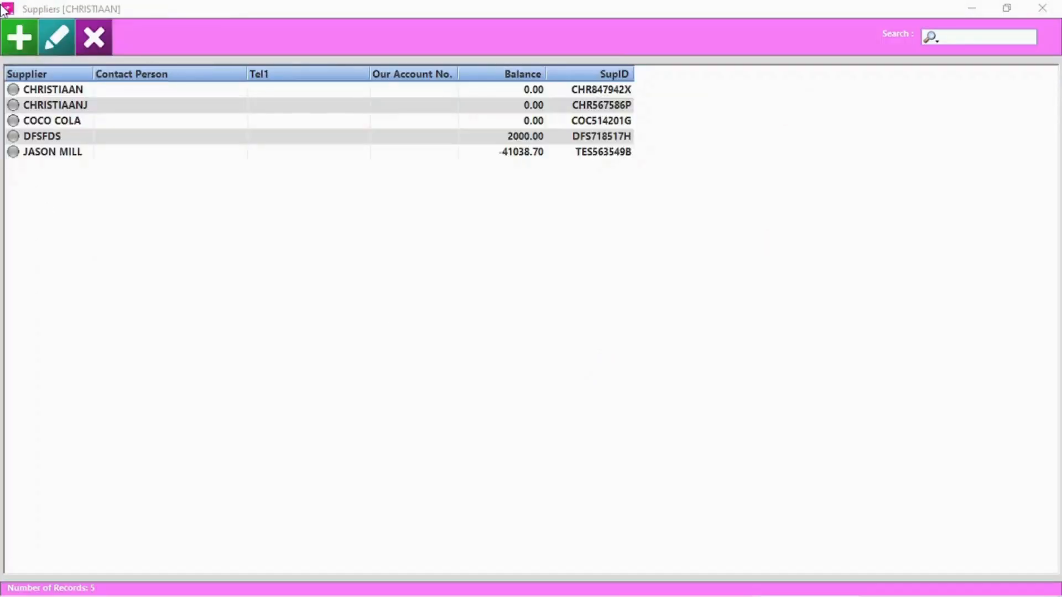
{"action": "left_click", "coordinate": [19, 40]}
- Save new supplier STARDEW VALLEY with its contact number, account number and Fresh Produce note
{"action": "type", "text": "St"}
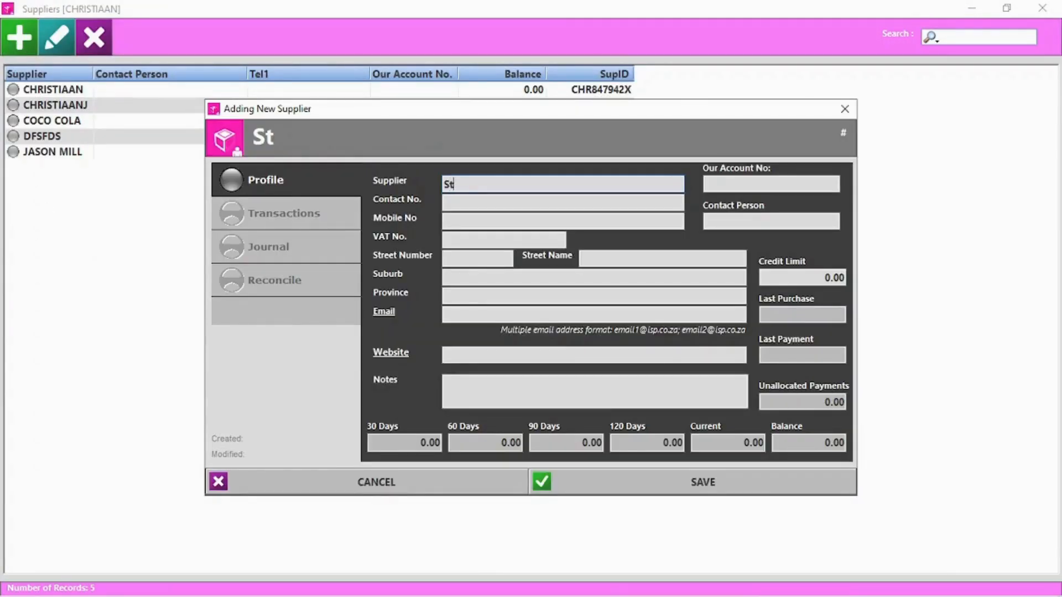
{"action": "type", "text": "ardew Valley"}
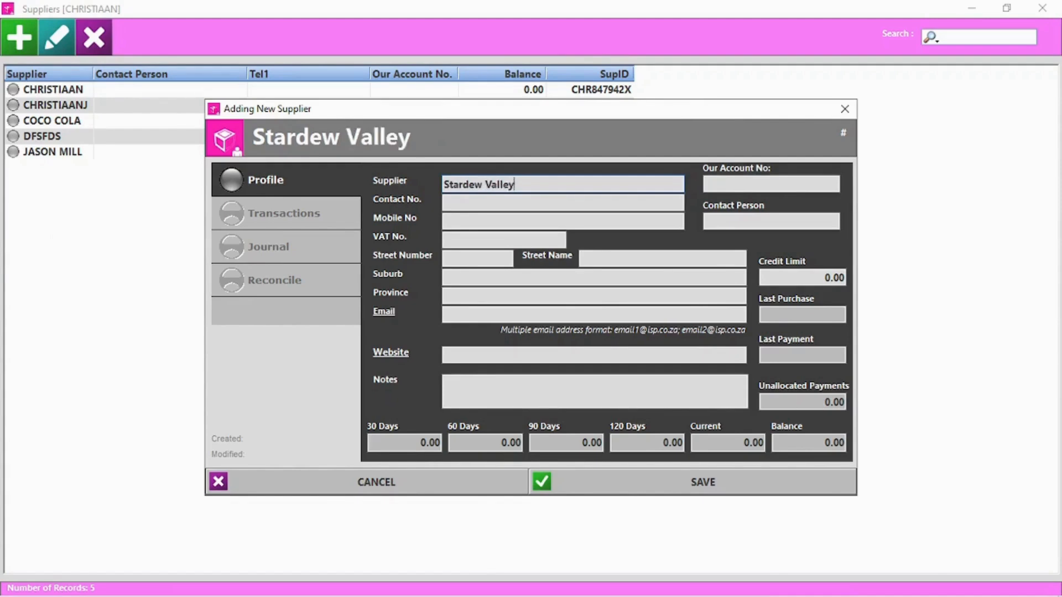
{"action": "left_click", "coordinate": [512, 201]}
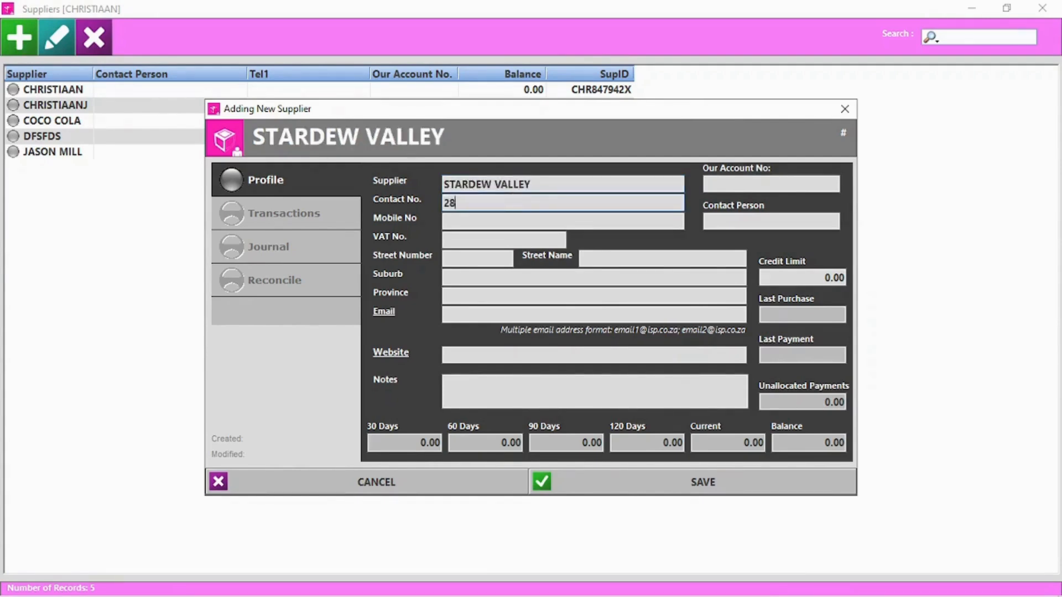
{"action": "type", "text": "2846518"}
{"action": "left_click", "coordinate": [716, 183]}
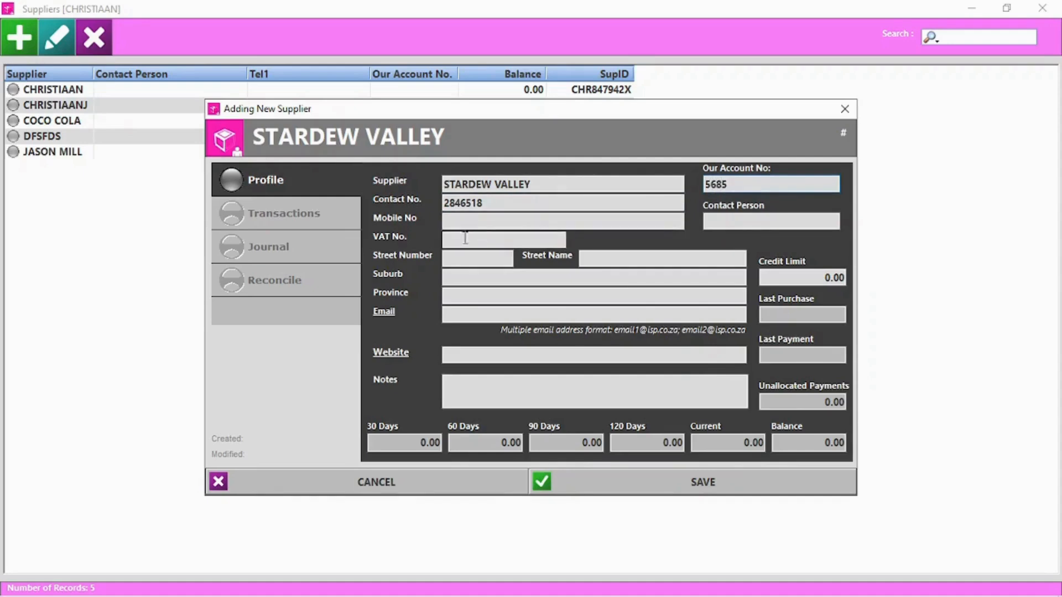
{"action": "left_click", "coordinate": [477, 394]}
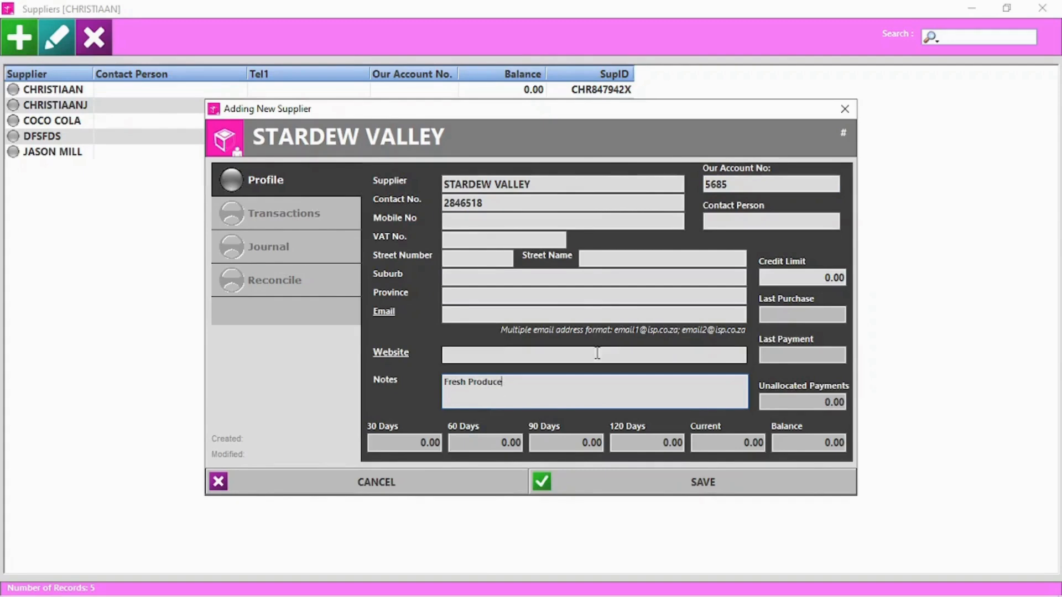
{"action": "left_click", "coordinate": [713, 489]}
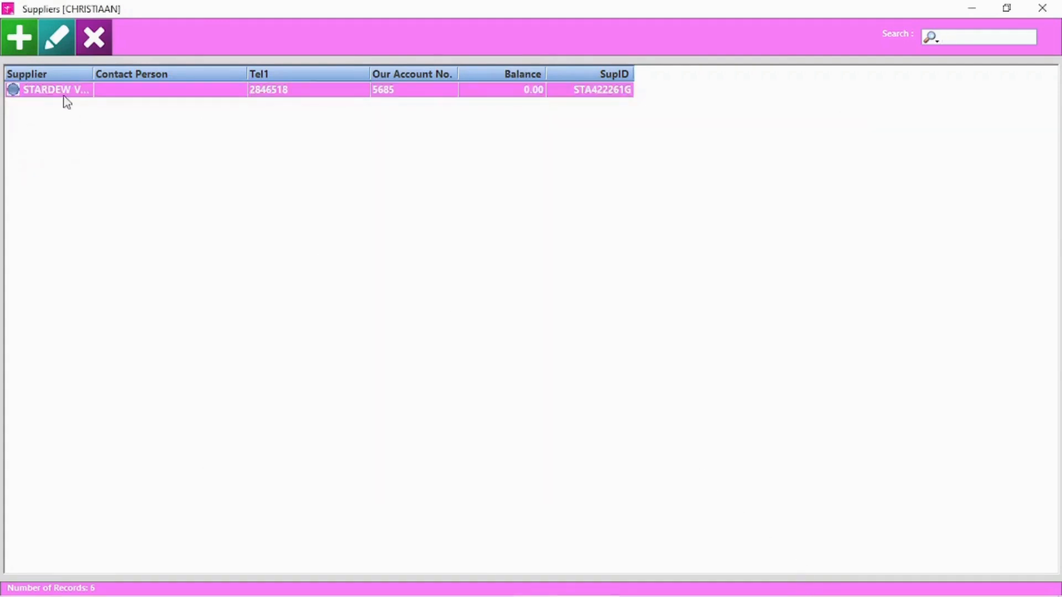
- Open the STARDEW VALLEY supplier record and check its account statement
{"action": "left_click", "coordinate": [61, 41]}
{"action": "left_click", "coordinate": [282, 216]}
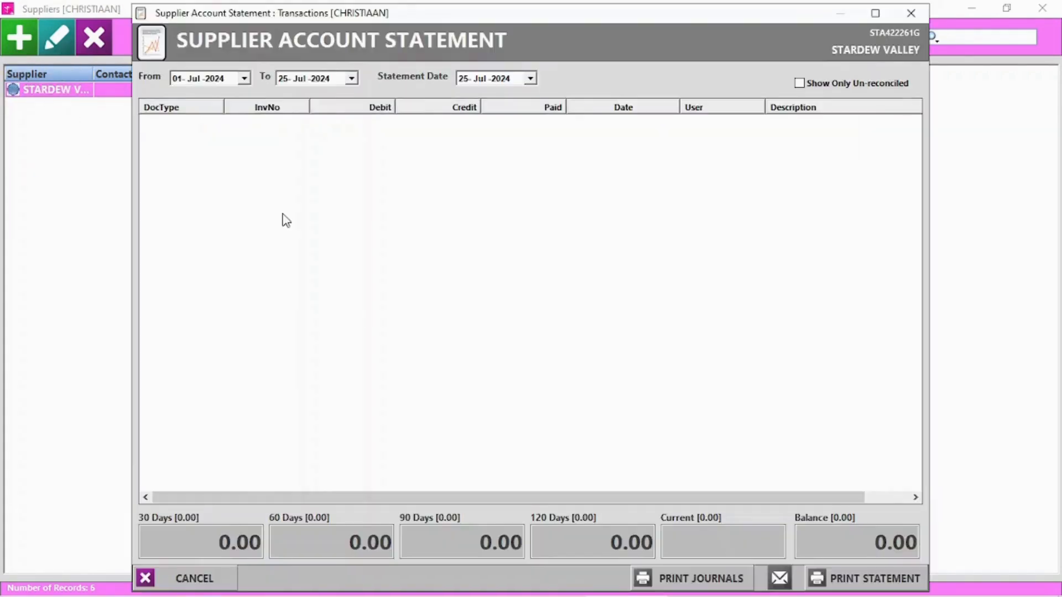
{"action": "left_click", "coordinate": [911, 13]}
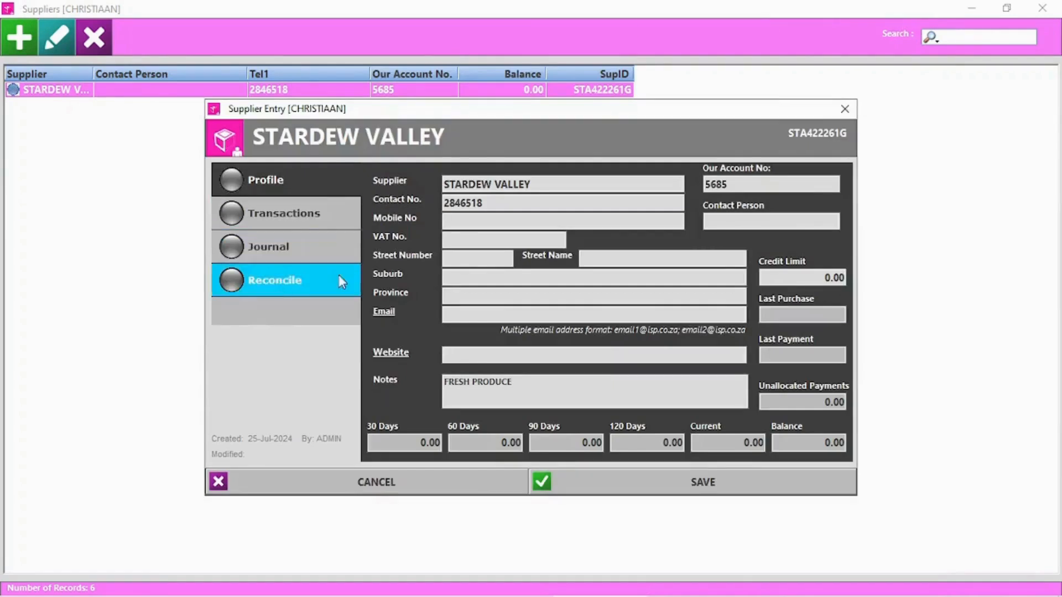
{"action": "left_click", "coordinate": [845, 109]}
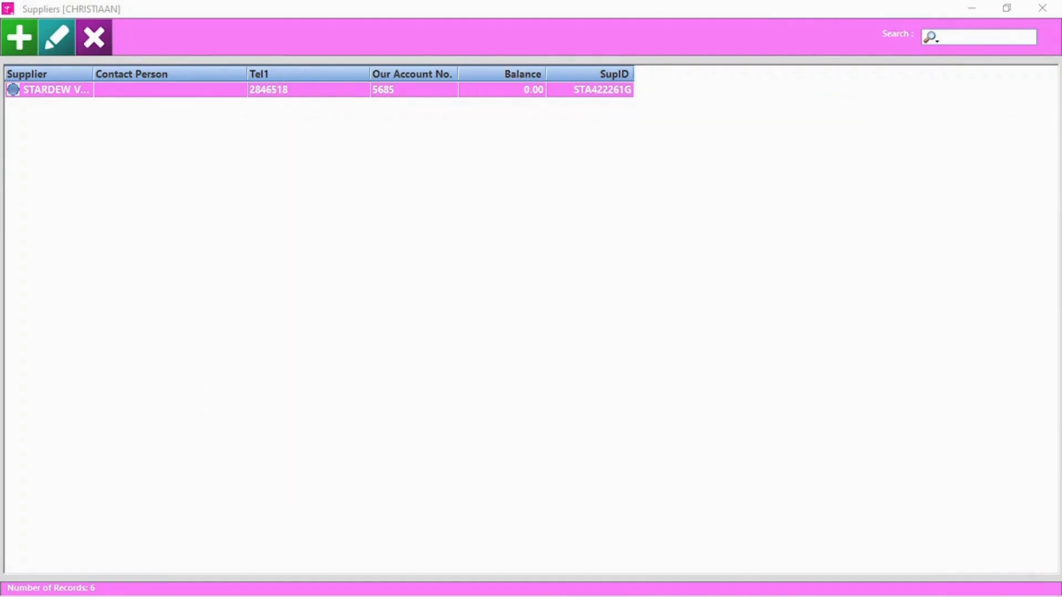
- Post a 300.00 CREDIT journal to the COCO COLA supplier account
{"action": "double_click", "coordinate": [71, 118]}
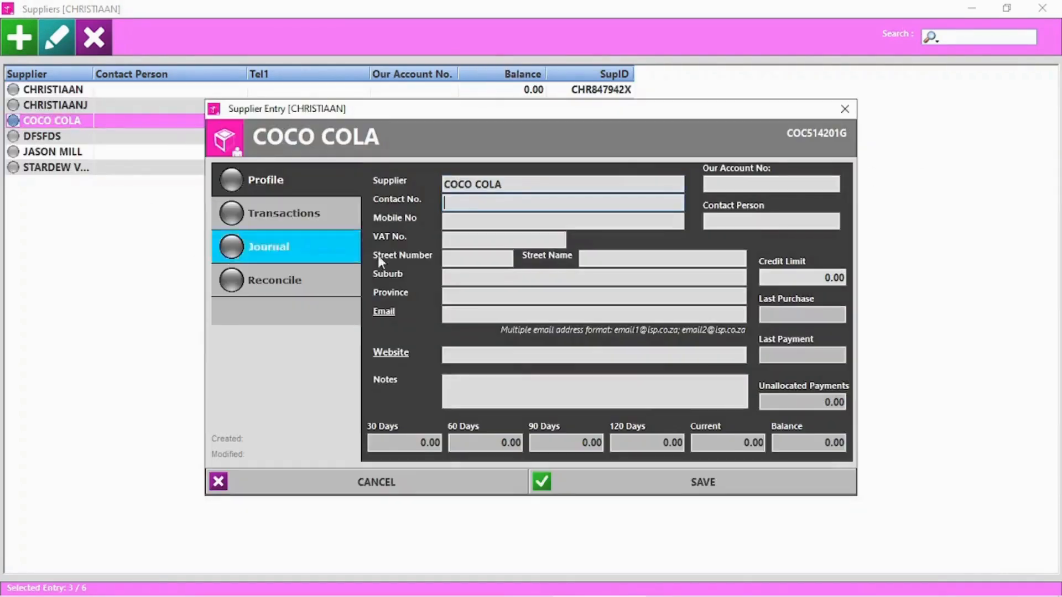
{"action": "left_click", "coordinate": [308, 214]}
{"action": "left_click", "coordinate": [910, 12]}
{"action": "left_click", "coordinate": [330, 248]}
{"action": "left_click", "coordinate": [342, 364]}
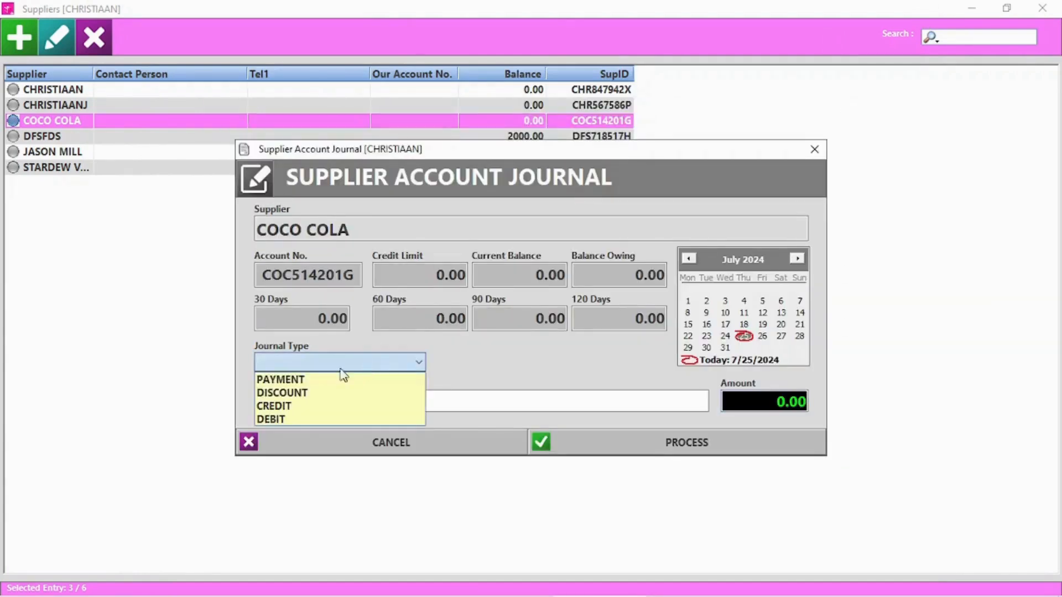
{"action": "left_click", "coordinate": [294, 403]}
{"action": "left_click", "coordinate": [751, 401]}
{"action": "type", "text": "300"}
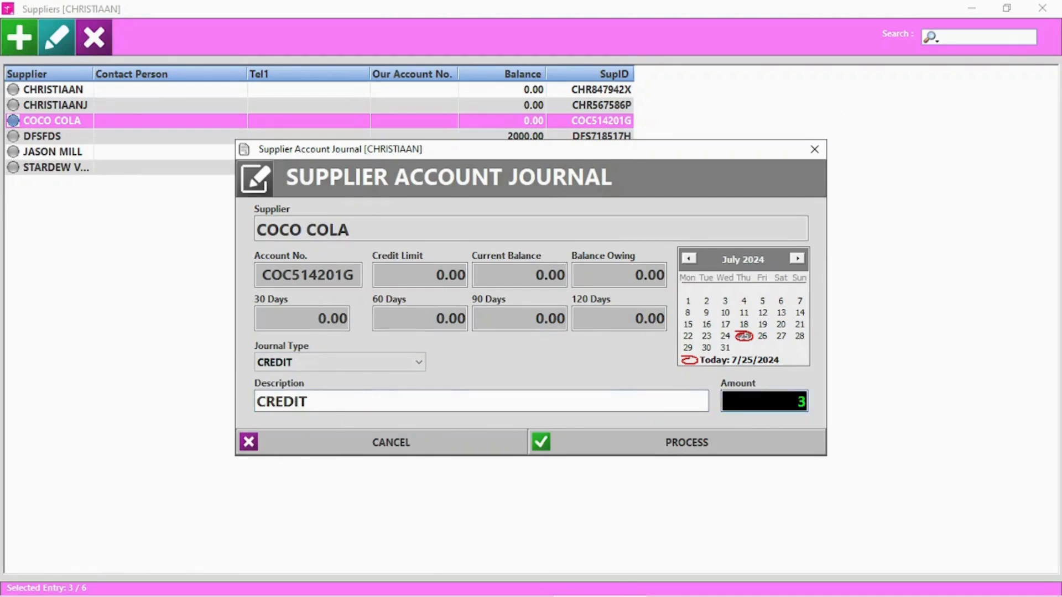
{"action": "left_click", "coordinate": [714, 434]}
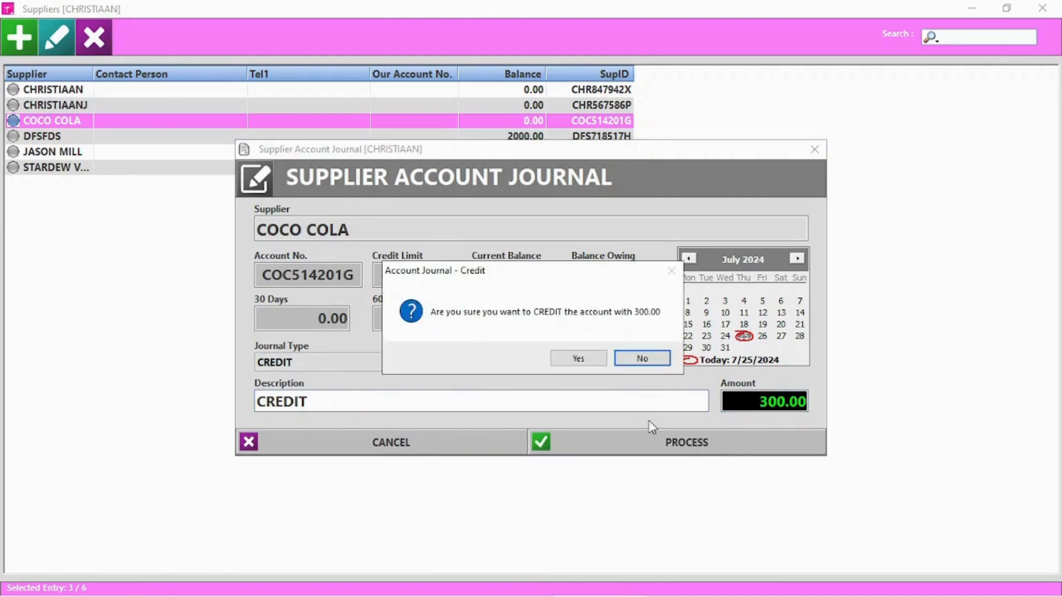
{"action": "left_click", "coordinate": [579, 360]}
{"action": "left_click", "coordinate": [585, 362]}
{"action": "left_click", "coordinate": [578, 360]}
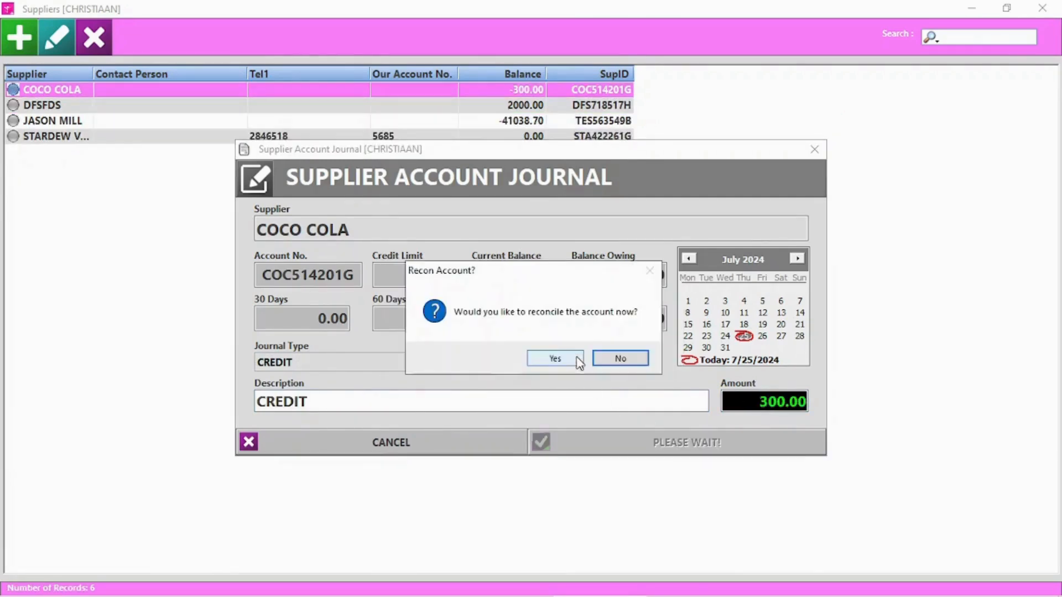
{"action": "left_click", "coordinate": [626, 359]}
- Check the new credit note on COCO COLA's statement and its invoice reconciliation
{"action": "double_click", "coordinate": [55, 88]}
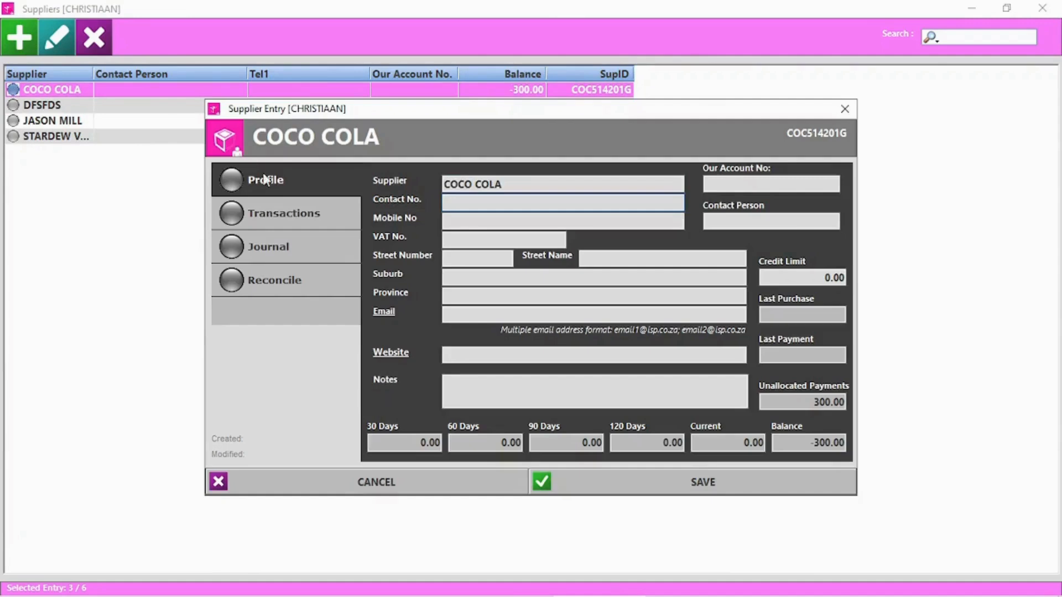
{"action": "left_click", "coordinate": [270, 207]}
{"action": "left_click", "coordinate": [211, 127]}
{"action": "left_click", "coordinate": [911, 13]}
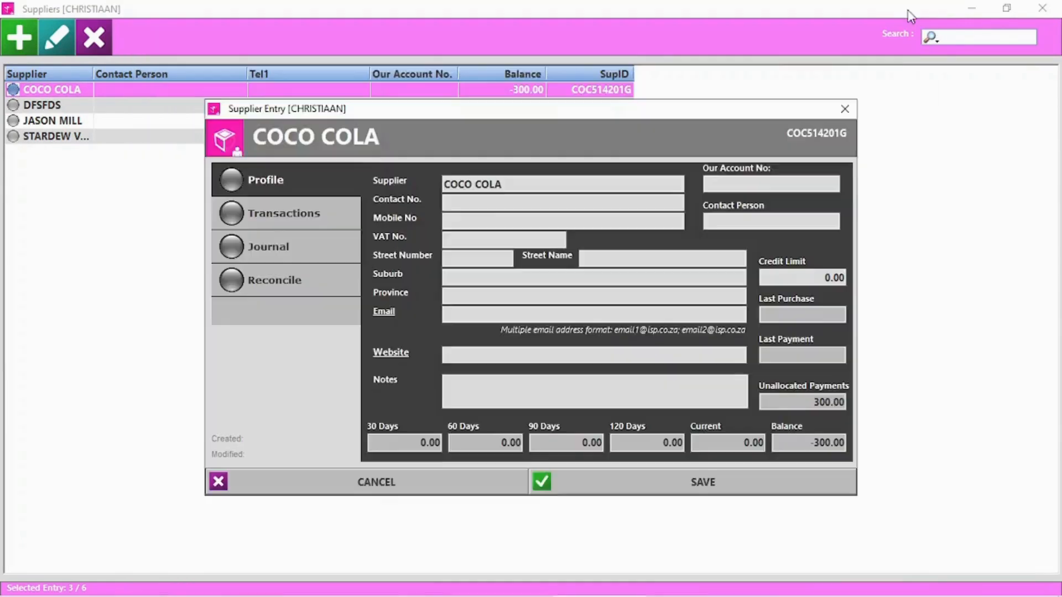
{"action": "left_click", "coordinate": [293, 291]}
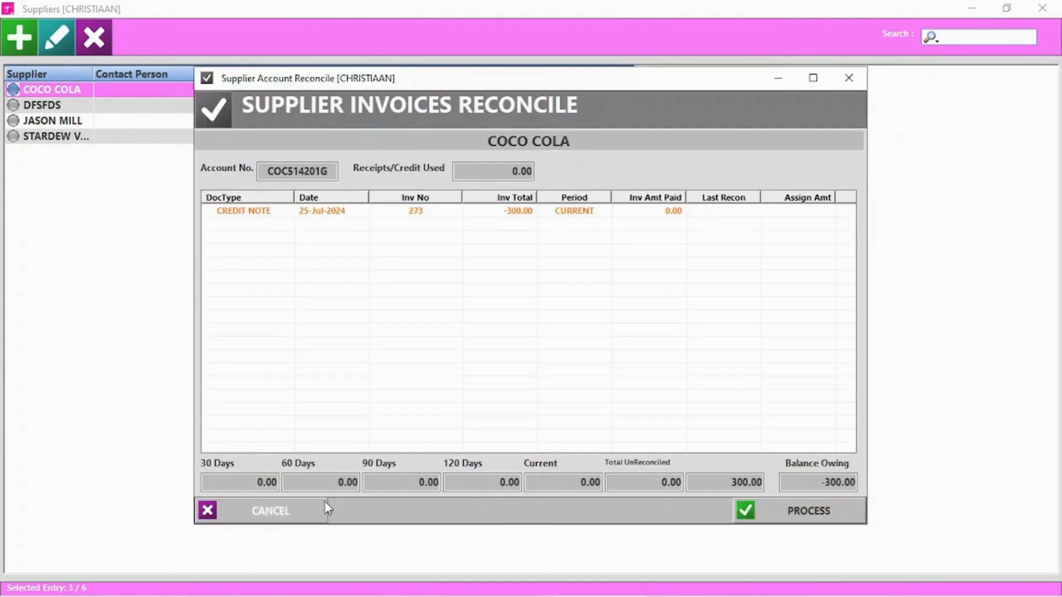
{"action": "left_click", "coordinate": [275, 512]}
{"action": "left_click", "coordinate": [307, 488]}
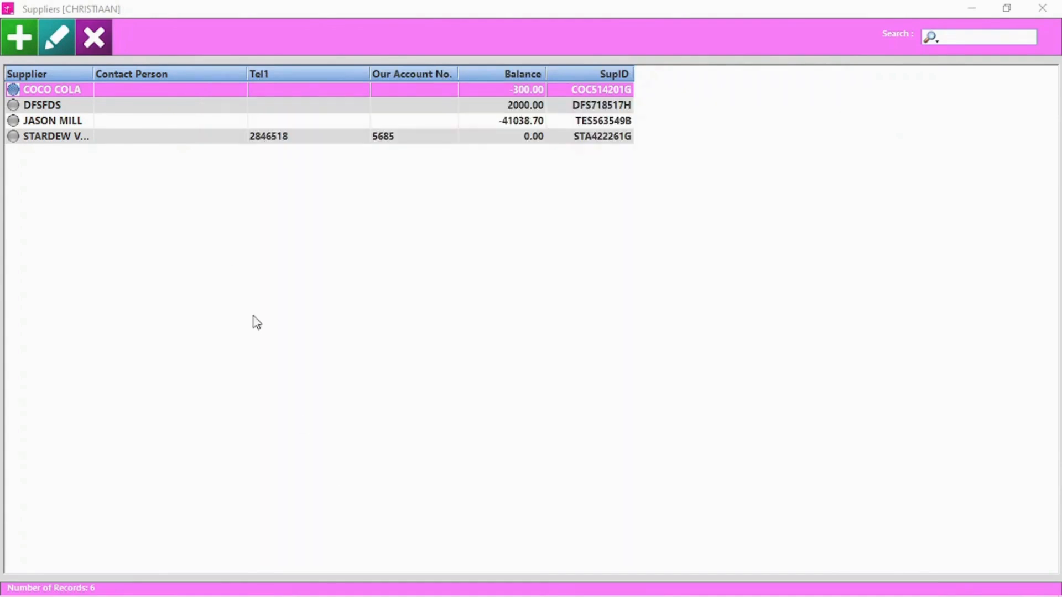
- Delete the DFSFDS supplier
{"action": "left_click", "coordinate": [55, 105]}
{"action": "left_click", "coordinate": [108, 40]}
{"action": "left_click", "coordinate": [534, 361]}
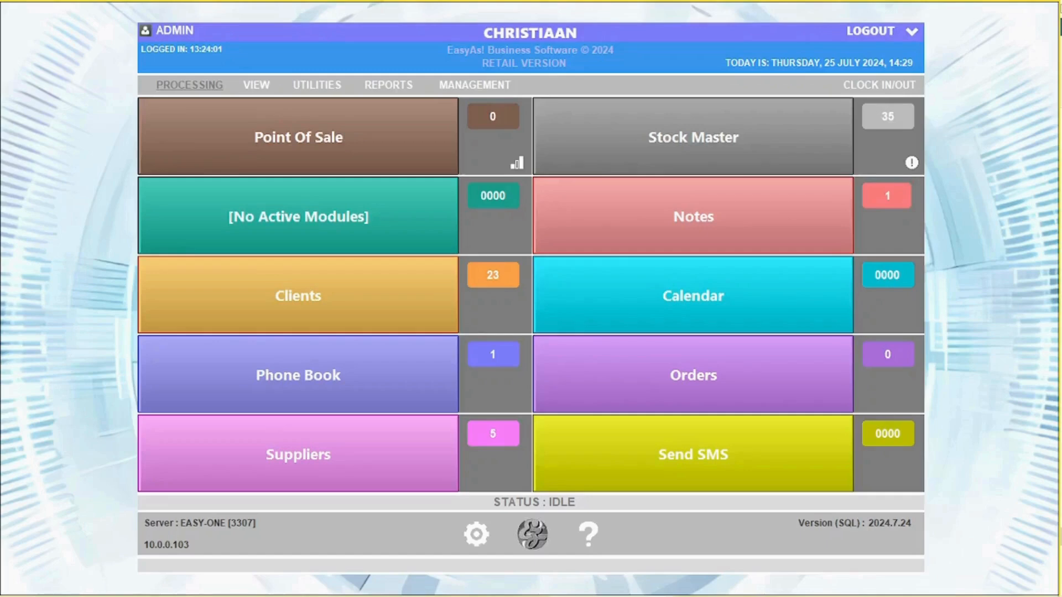
- Start loading a supplier invoice for COCO COLA, with COD Supplier and Keep current supplier unticked
{"action": "left_click", "coordinate": [200, 86]}
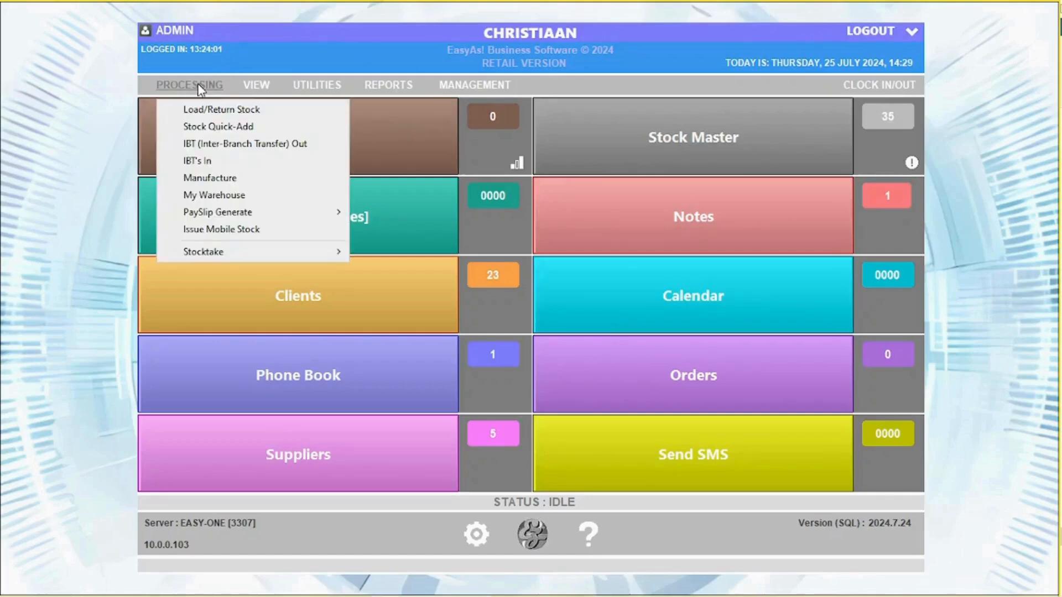
{"action": "left_click", "coordinate": [188, 111]}
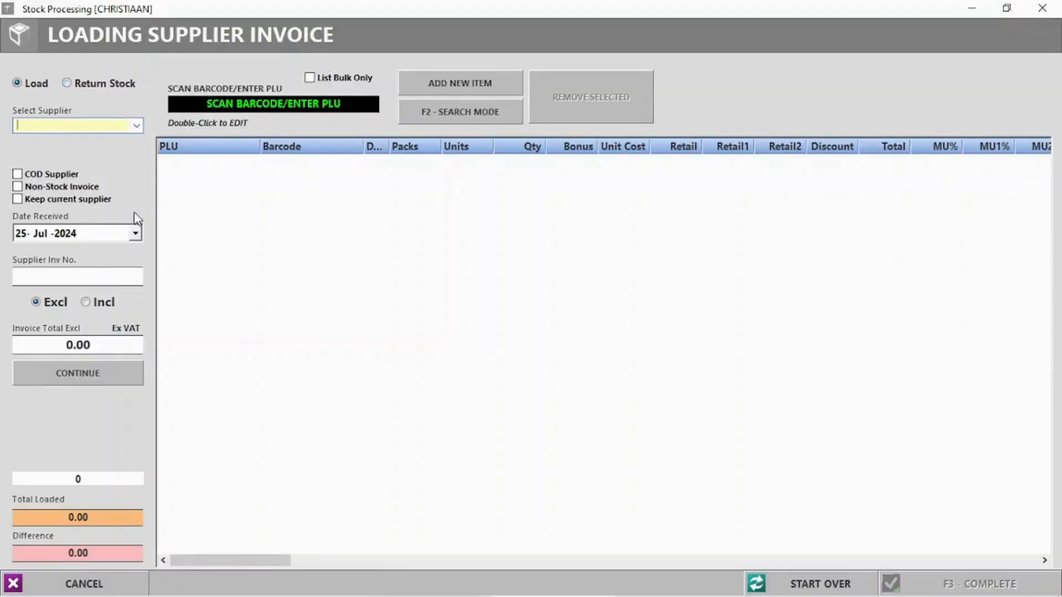
{"action": "left_click", "coordinate": [137, 126]}
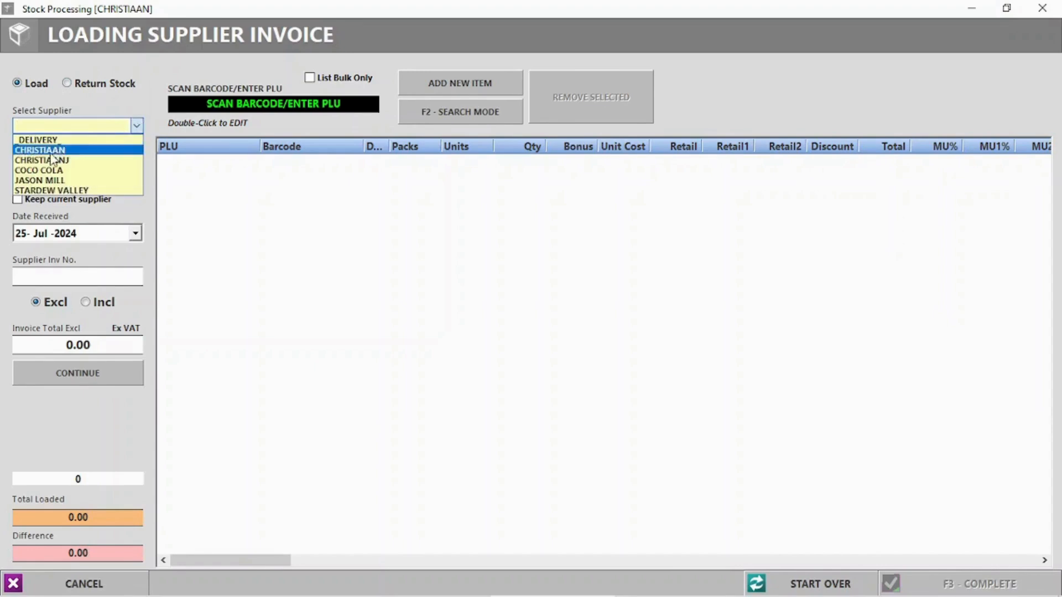
{"action": "left_click", "coordinate": [48, 171]}
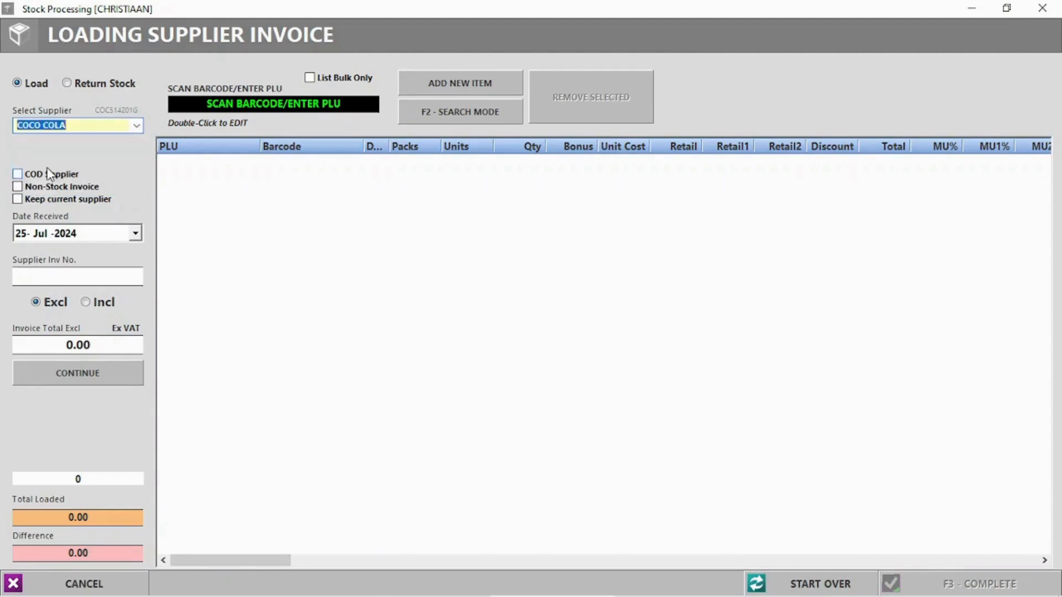
{"action": "left_click", "coordinate": [17, 175]}
{"action": "left_click", "coordinate": [19, 203]}
{"action": "left_click", "coordinate": [17, 200]}
- Enter the supplier invoice number and a 1000.00 excl. VAT total, then use search mode
{"action": "type", "text": "6"}
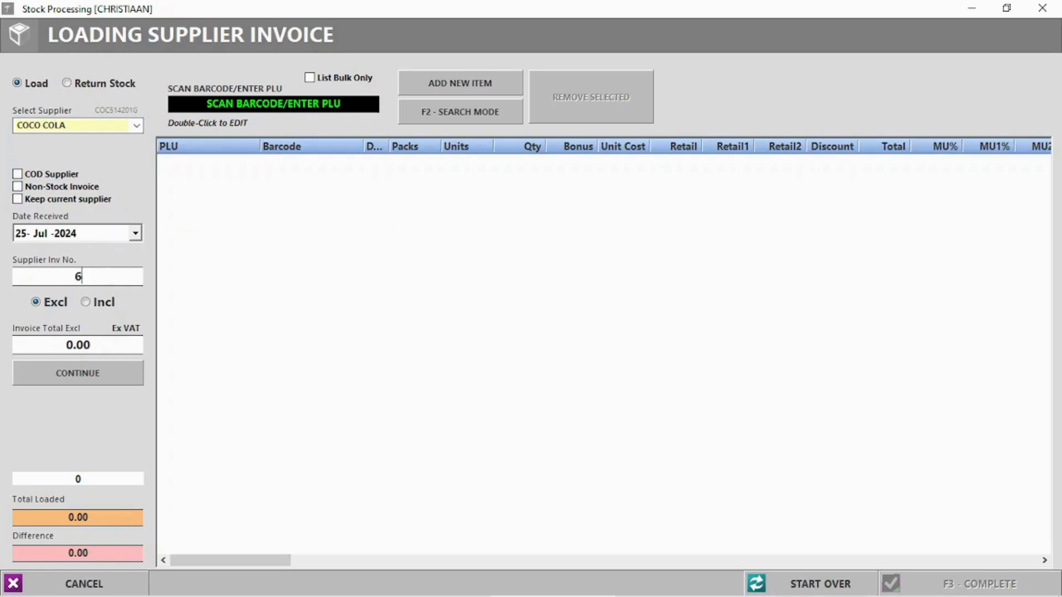
{"action": "type", "text": "695855"}
{"action": "left_click", "coordinate": [70, 345]}
{"action": "type", "text": "100"}
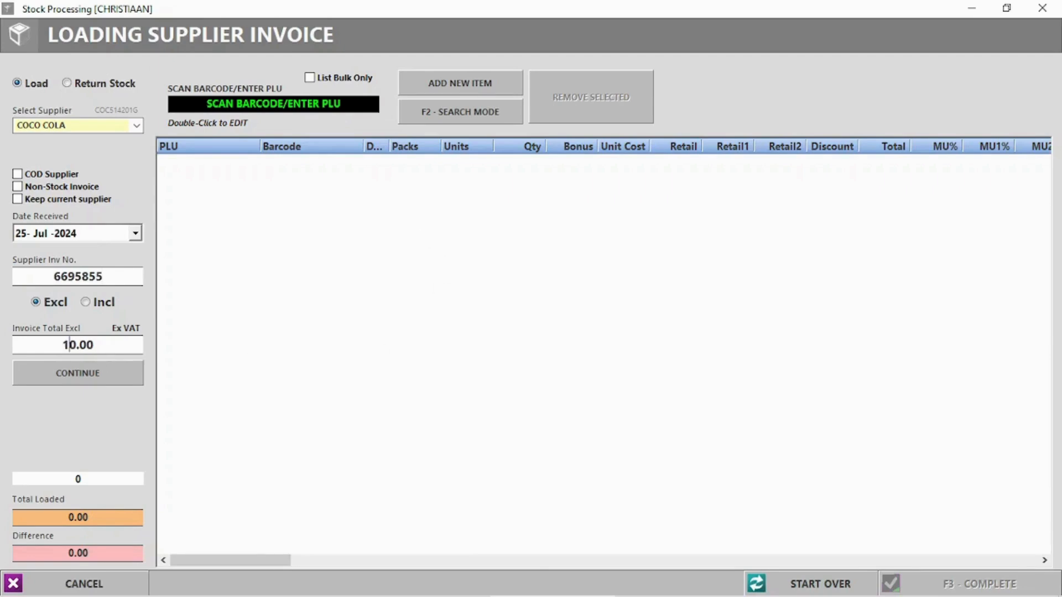
{"action": "left_click", "coordinate": [78, 381]}
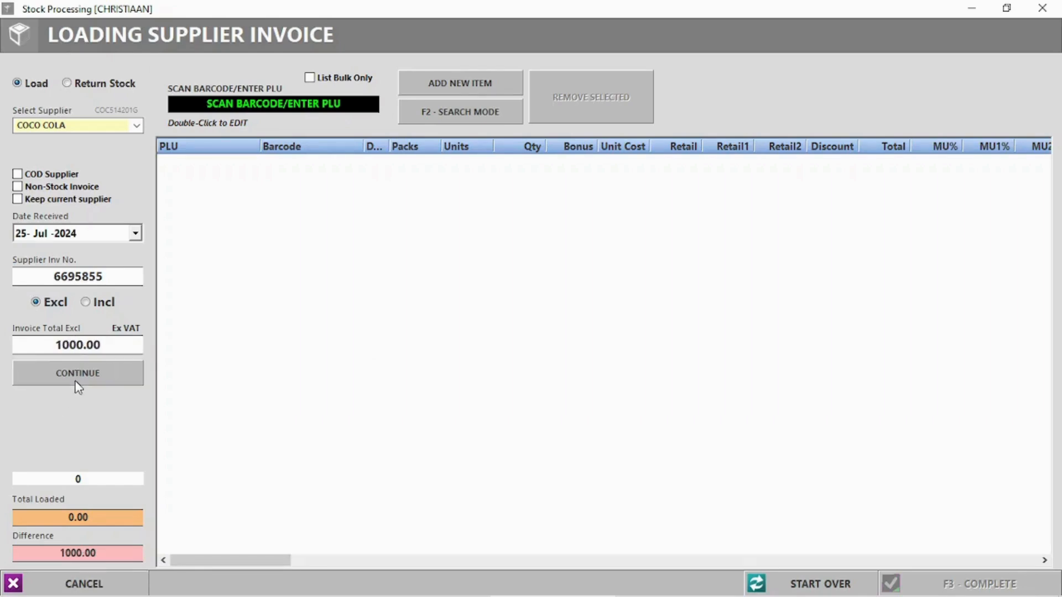
{"action": "left_click", "coordinate": [468, 118]}
{"action": "left_click", "coordinate": [442, 114]}
{"action": "left_click", "coordinate": [442, 114]}
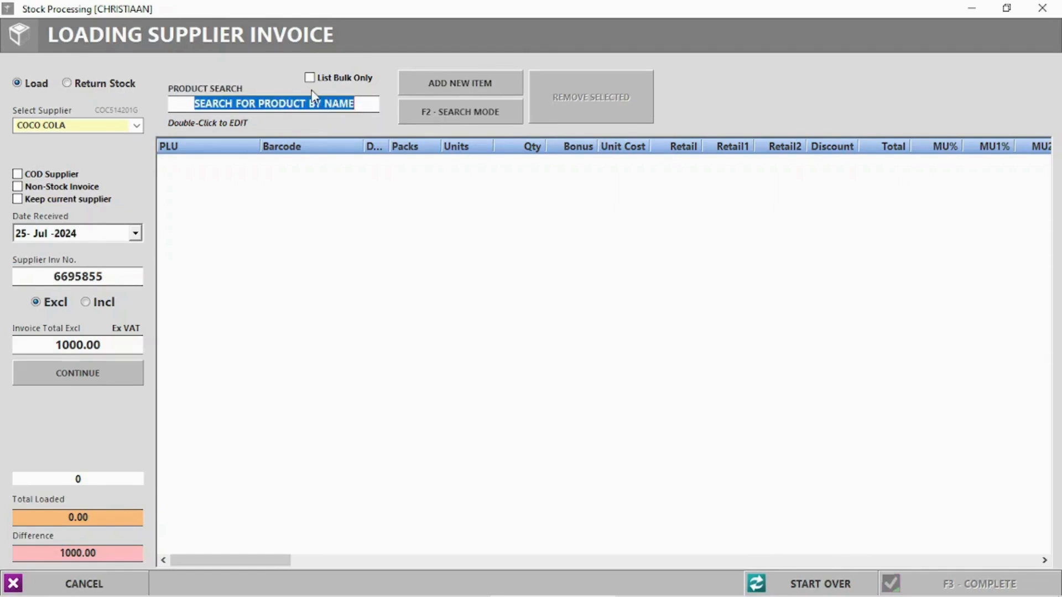
- Find COKE 1L with a 'Cok' product search and enter 20 units at 14.00 cost
{"action": "type", "text": "Coke"}
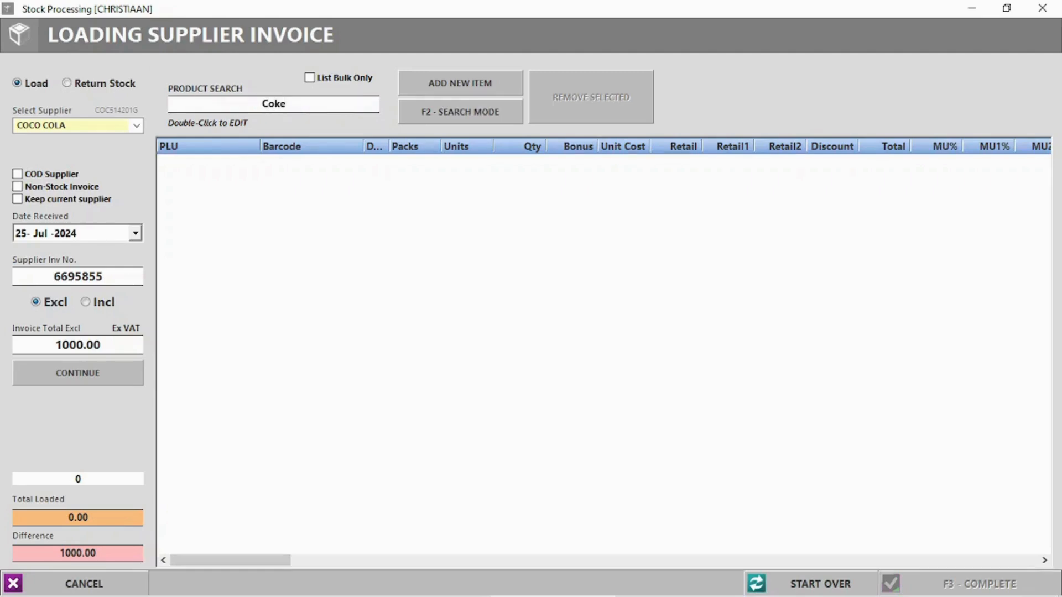
{"action": "key", "text": "Return"}
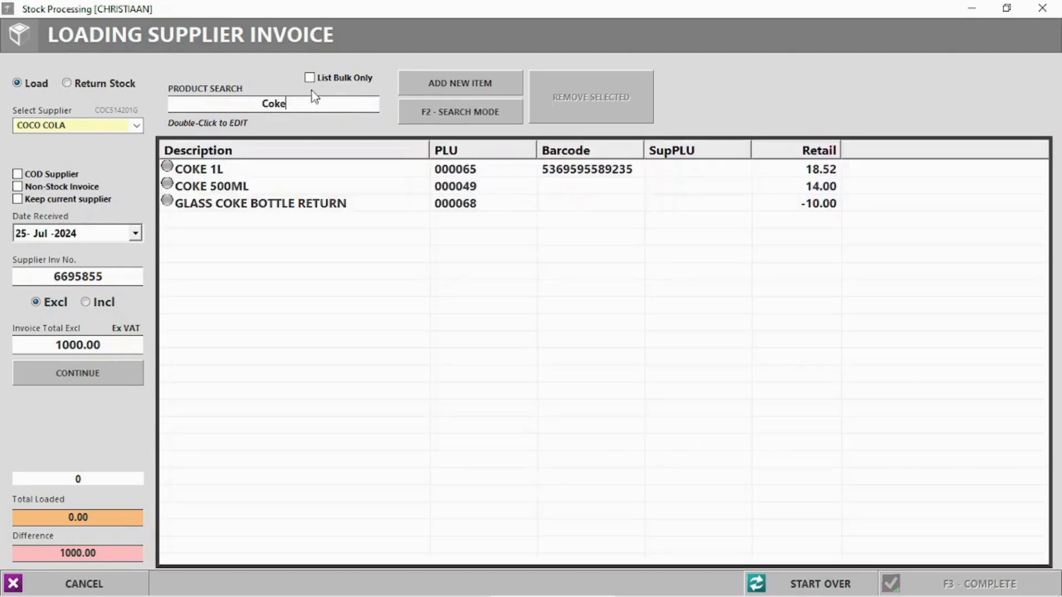
{"action": "left_click", "coordinate": [204, 172]}
{"action": "double_click", "coordinate": [205, 172]}
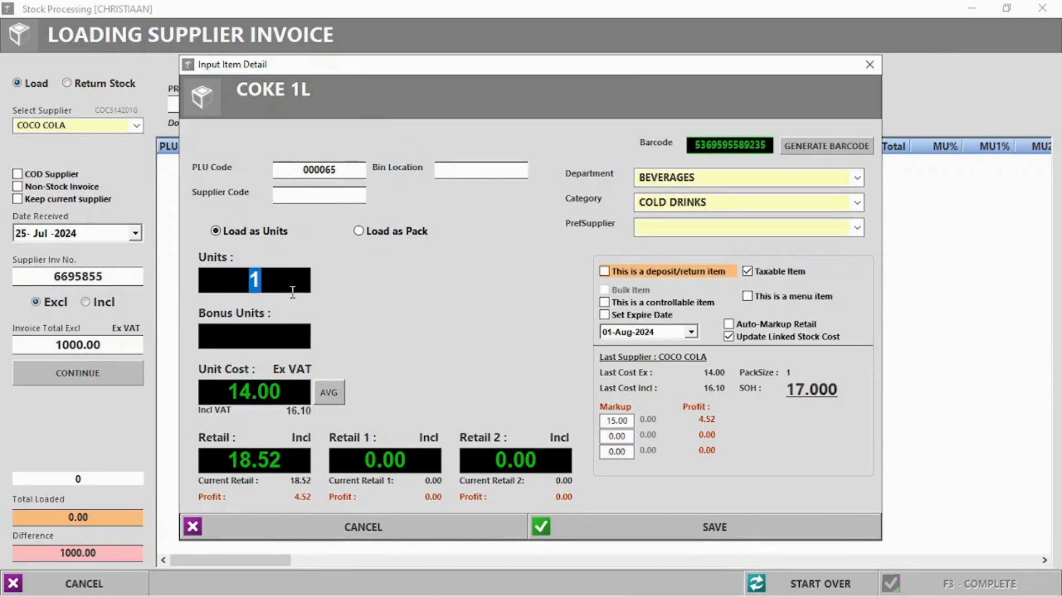
{"action": "type", "text": "20"}
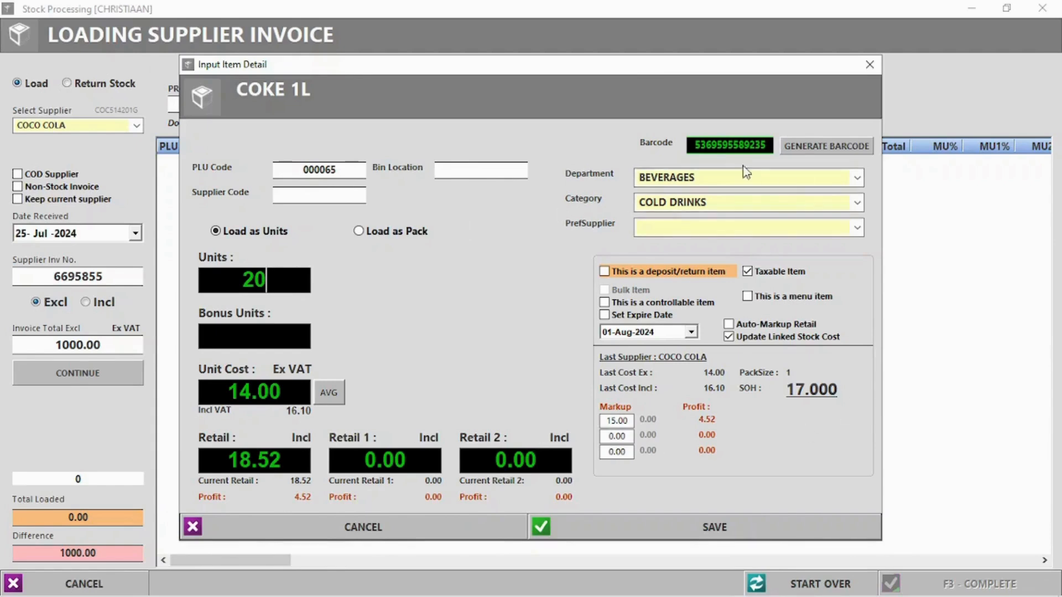
- Make COCO COLA the preferred supplier for COKE 1L and save the 20-unit line
{"action": "left_click", "coordinate": [858, 228]}
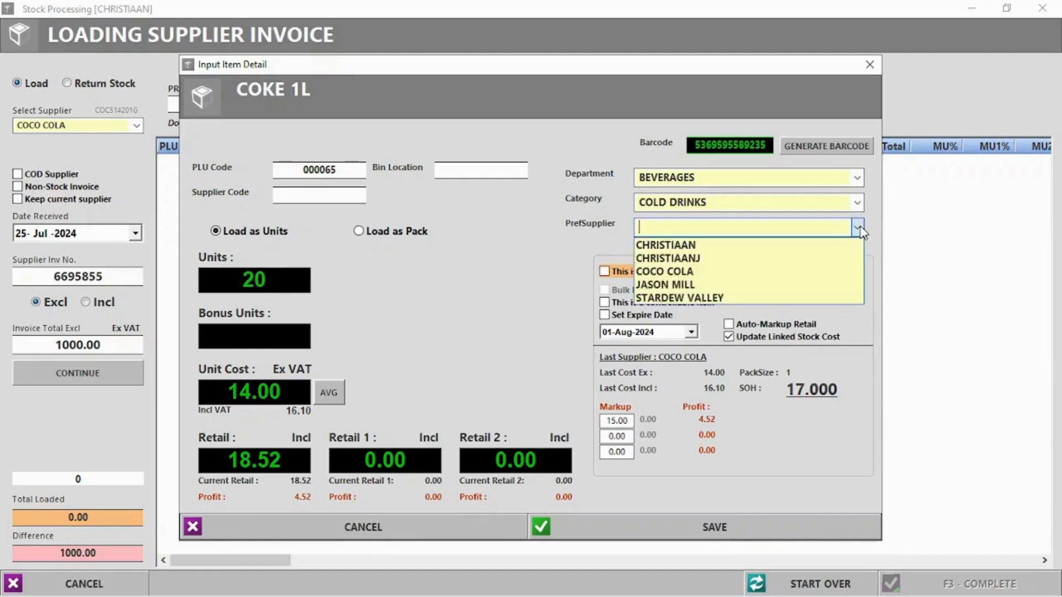
{"action": "left_click", "coordinate": [685, 271]}
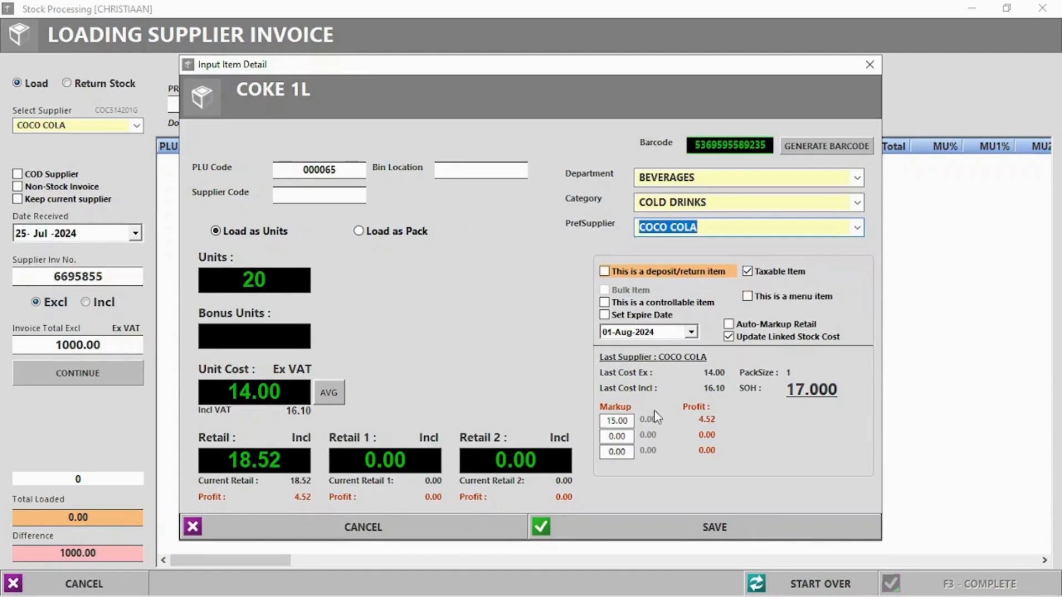
{"action": "left_click", "coordinate": [714, 527]}
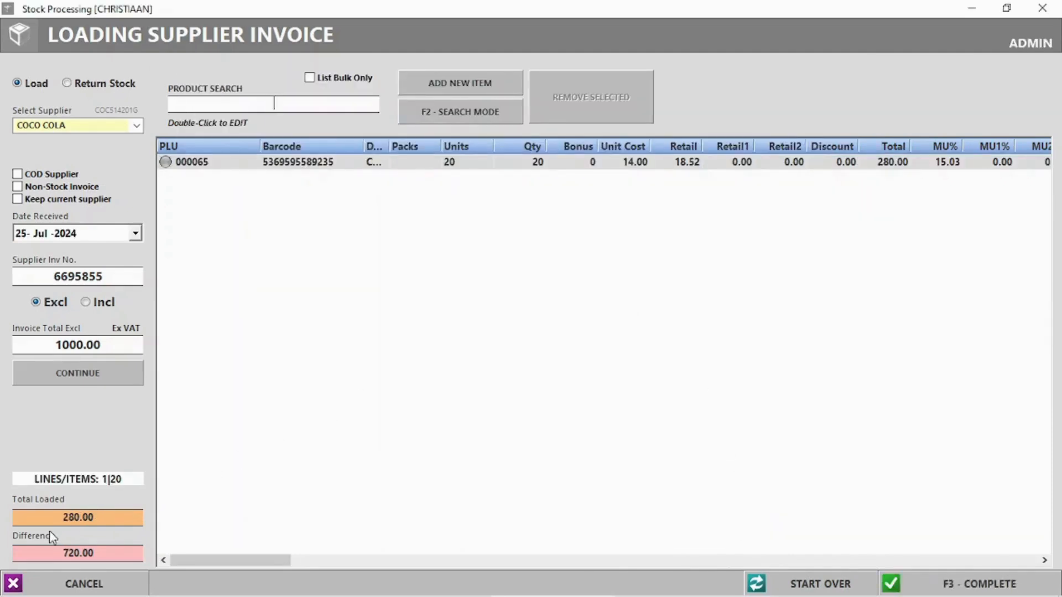
- Review the 280.00 total loaded and the 720.00 difference on the COKE 1L invoice
{"action": "left_click_drag", "start_coordinate": [68, 510], "coordinate": [114, 514]}
{"action": "left_click_drag", "start_coordinate": [56, 550], "coordinate": [124, 553]}
{"action": "left_click", "coordinate": [643, 418]}
- Complete the invoice despite the mismatch, skip barcode labels and packing slip, and close the screen
{"action": "left_click", "coordinate": [961, 584]}
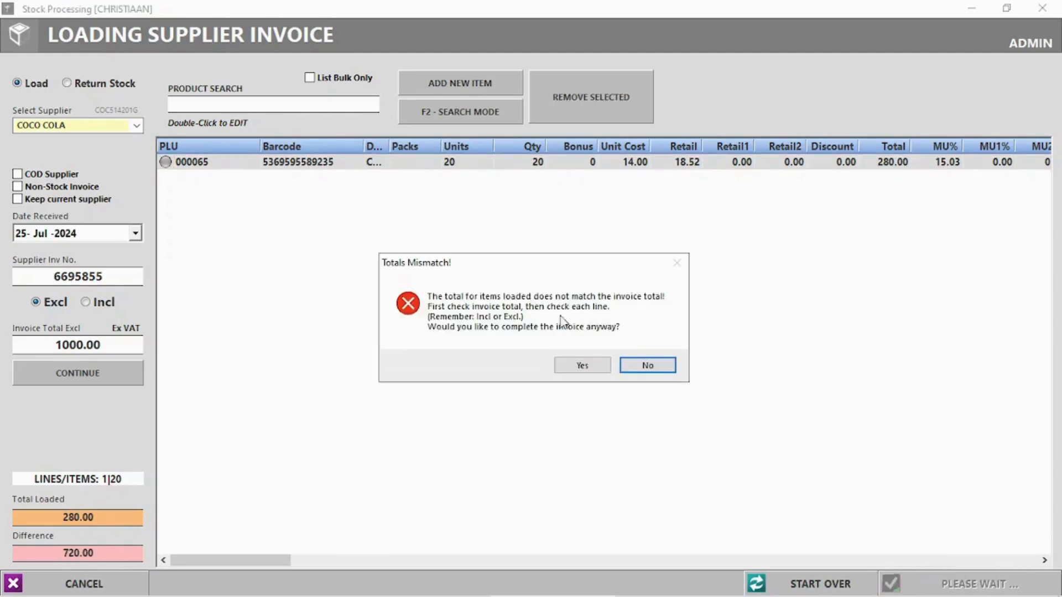
{"action": "left_click", "coordinate": [572, 364]}
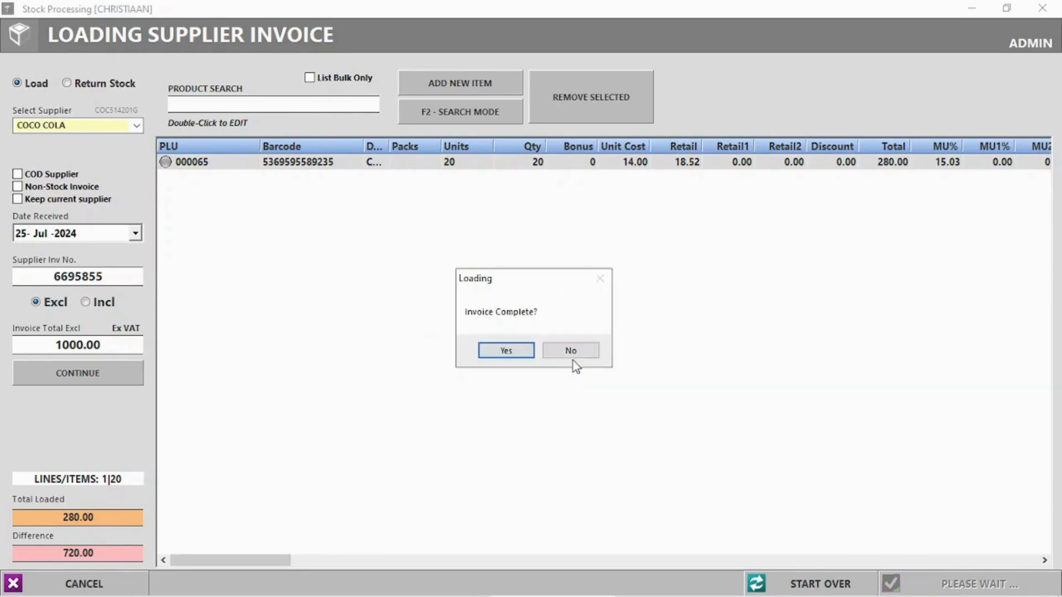
{"action": "left_click", "coordinate": [524, 352]}
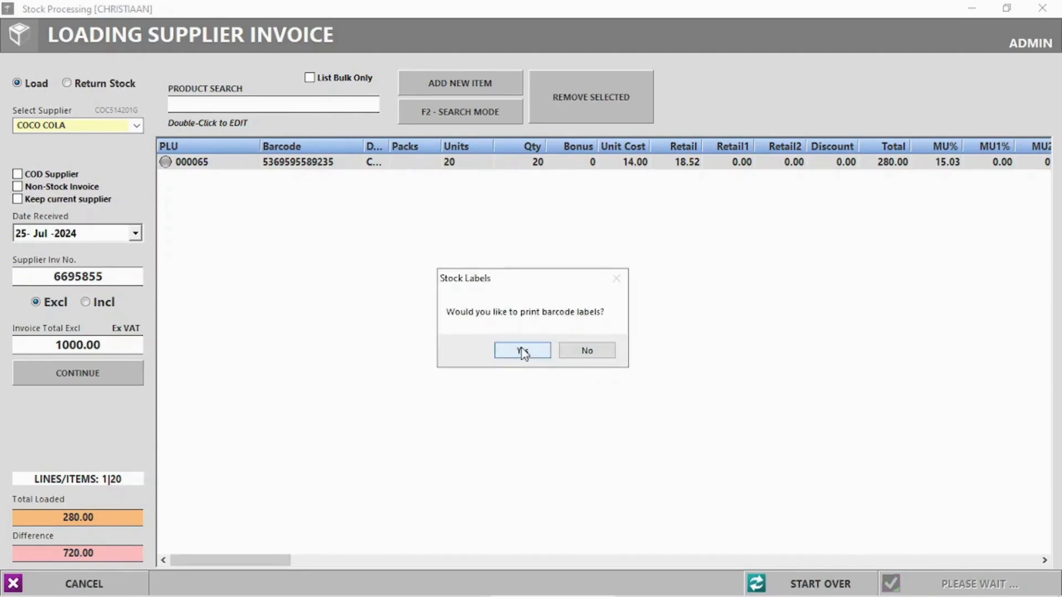
{"action": "left_click", "coordinate": [605, 358]}
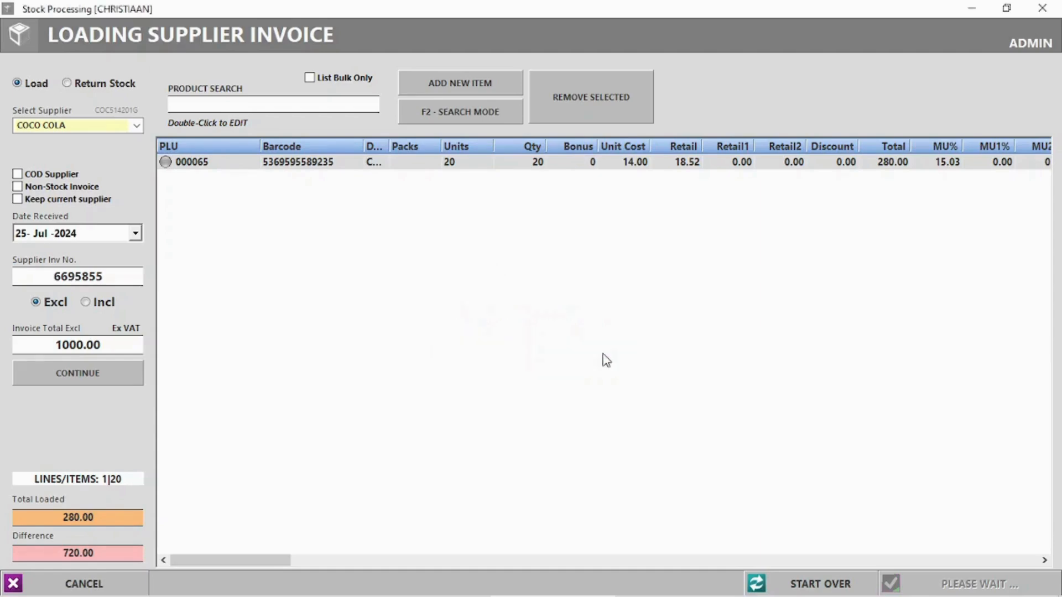
{"action": "left_click", "coordinate": [587, 351]}
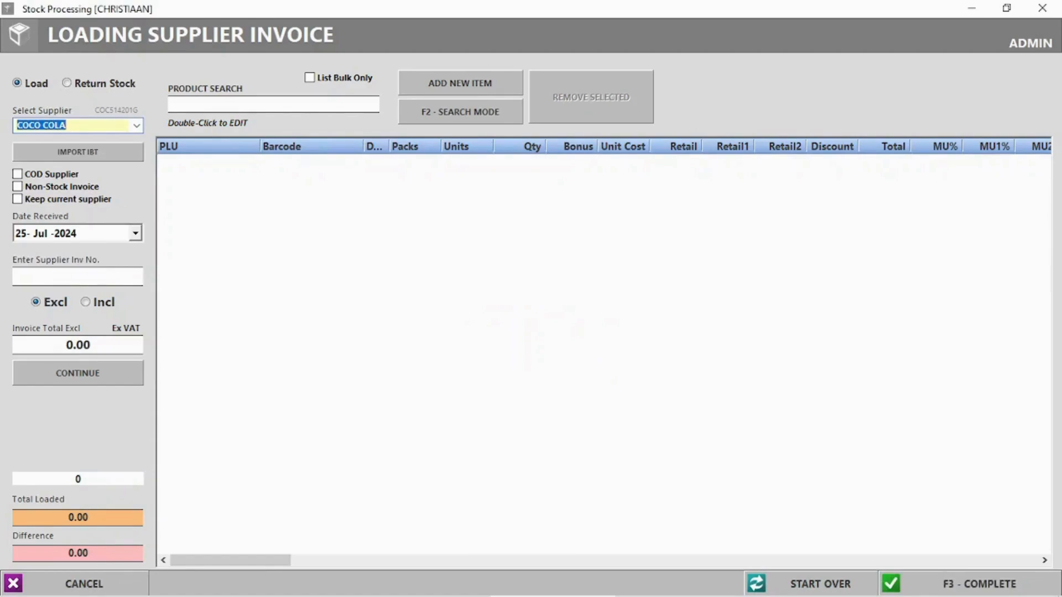
{"action": "left_click", "coordinate": [1043, 8]}
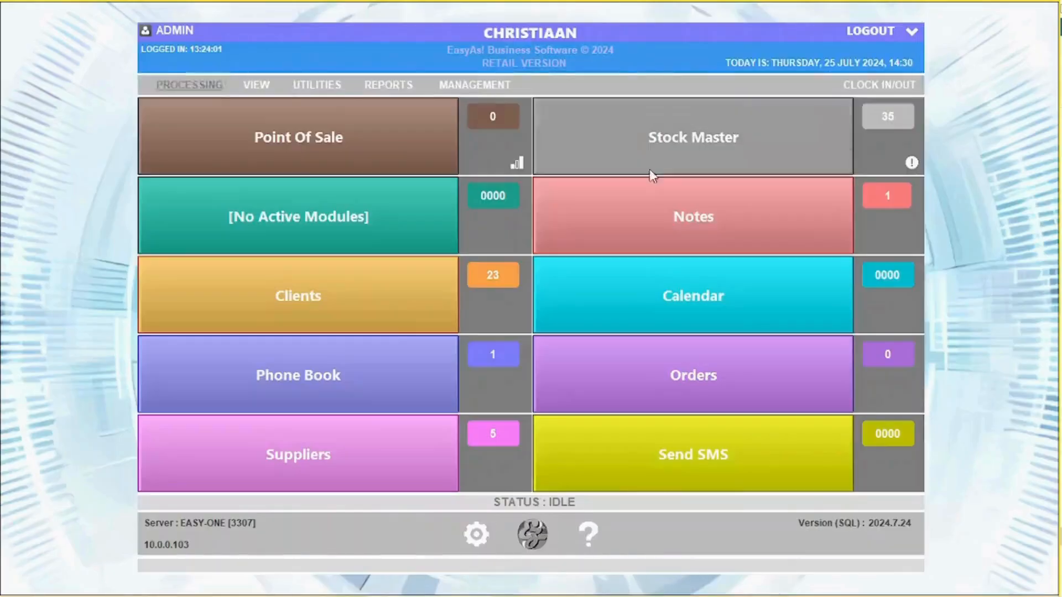
- Start a Type I payslip for the staff member dated 25 July 2024
{"action": "left_click", "coordinate": [189, 84]}
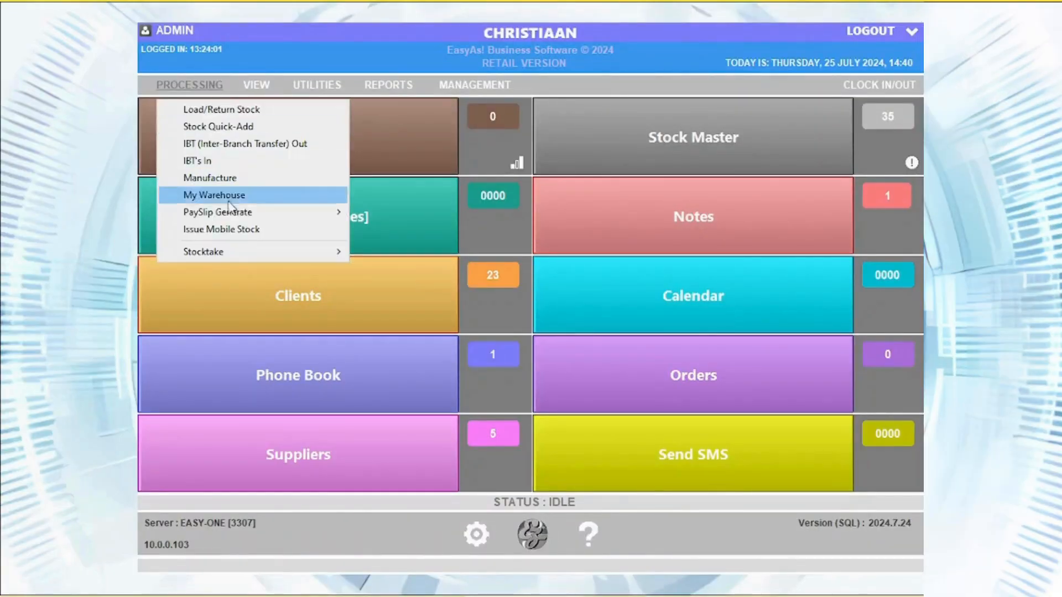
{"action": "mouse_move", "coordinate": [310, 212]}
{"action": "left_click", "coordinate": [419, 217]}
{"action": "left_click", "coordinate": [690, 132]}
{"action": "left_click", "coordinate": [671, 161]}
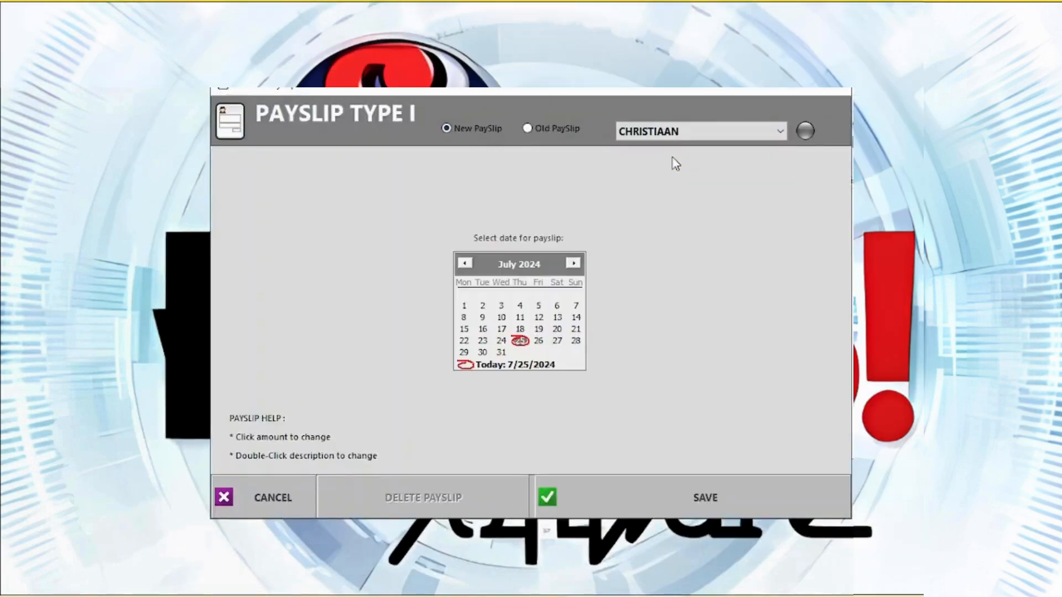
{"action": "left_click", "coordinate": [523, 342]}
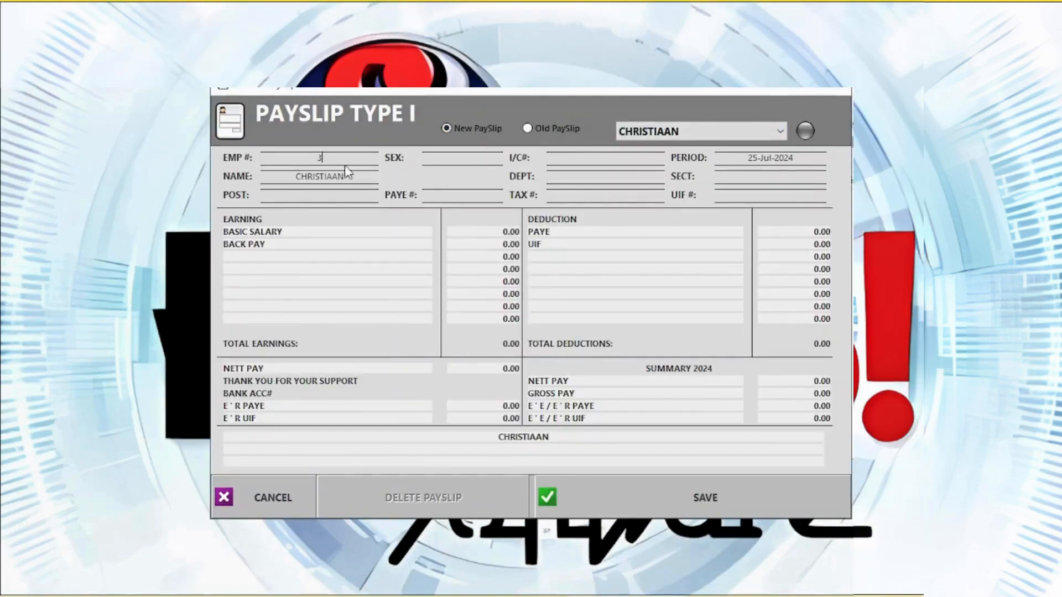
- Set basic salary to 10000 and add AA and CELLPHONE earning lines
{"action": "left_click", "coordinate": [504, 231]}
{"action": "type", "text": "10000"}
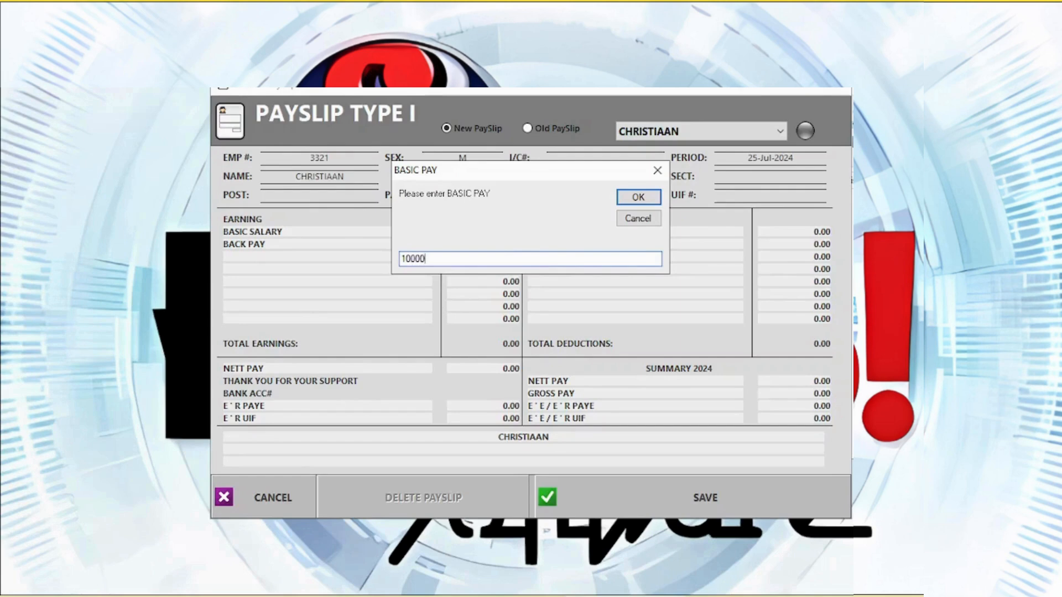
{"action": "key", "text": "Return"}
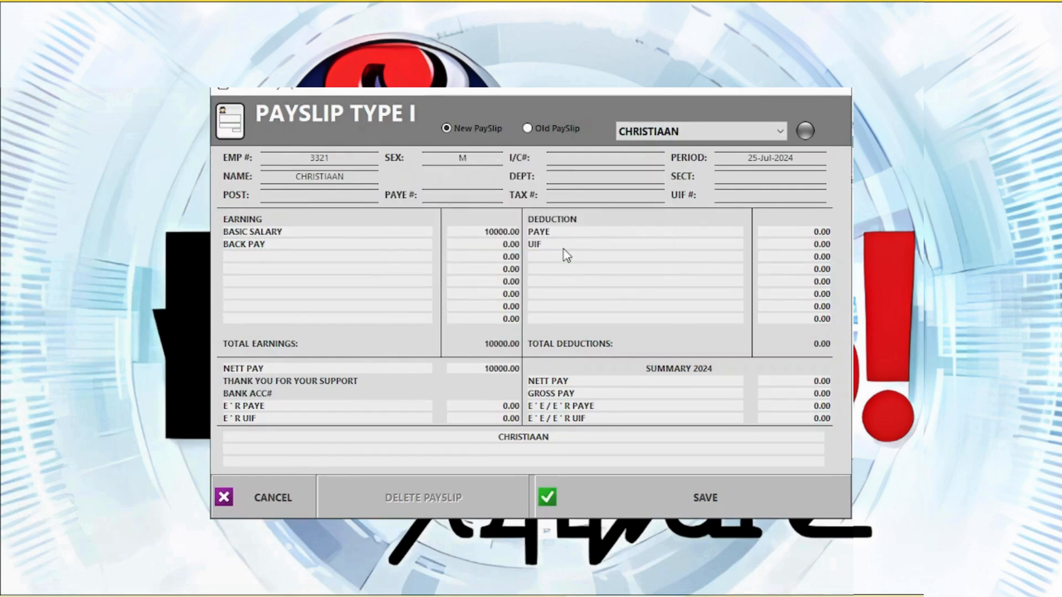
{"action": "left_click", "coordinate": [268, 261]}
{"action": "type", "text": "AA"}
{"action": "key", "text": "Return"}
{"action": "left_click", "coordinate": [273, 270]}
{"action": "type", "text": "Cellphone"}
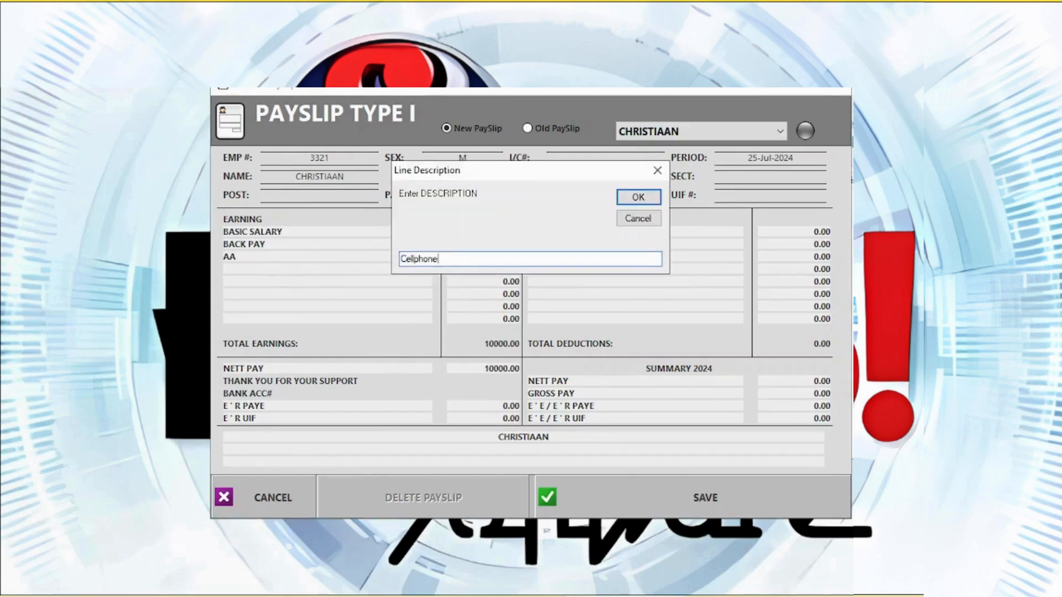
{"action": "key", "text": "Return"}
- Add an INSURANCE deduction line, set PAYE to 3000, and save the payslip
{"action": "left_click", "coordinate": [536, 260]}
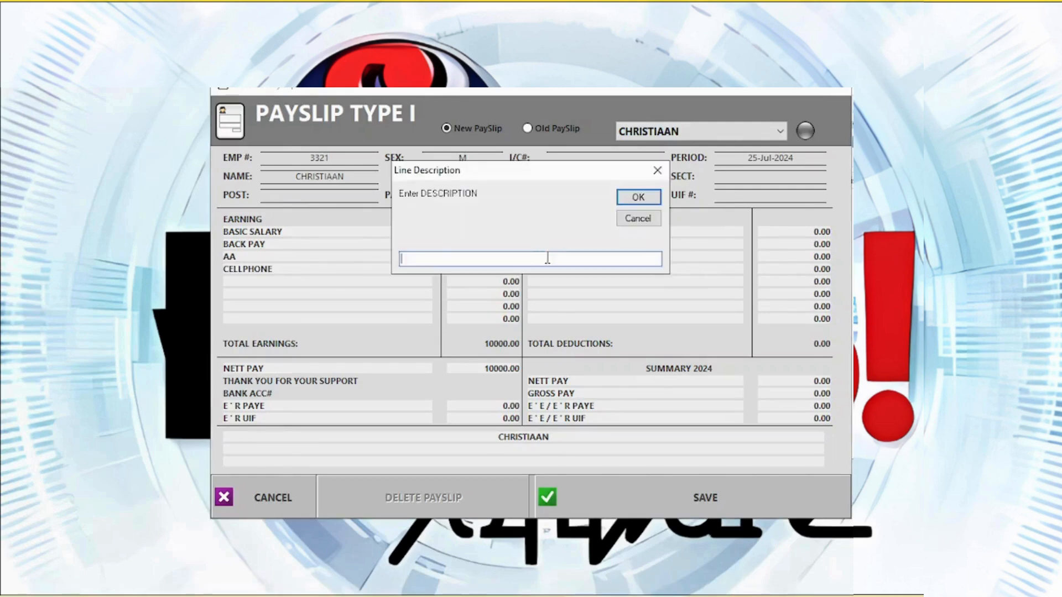
{"action": "type", "text": "Insurance"}
{"action": "key", "text": "Return"}
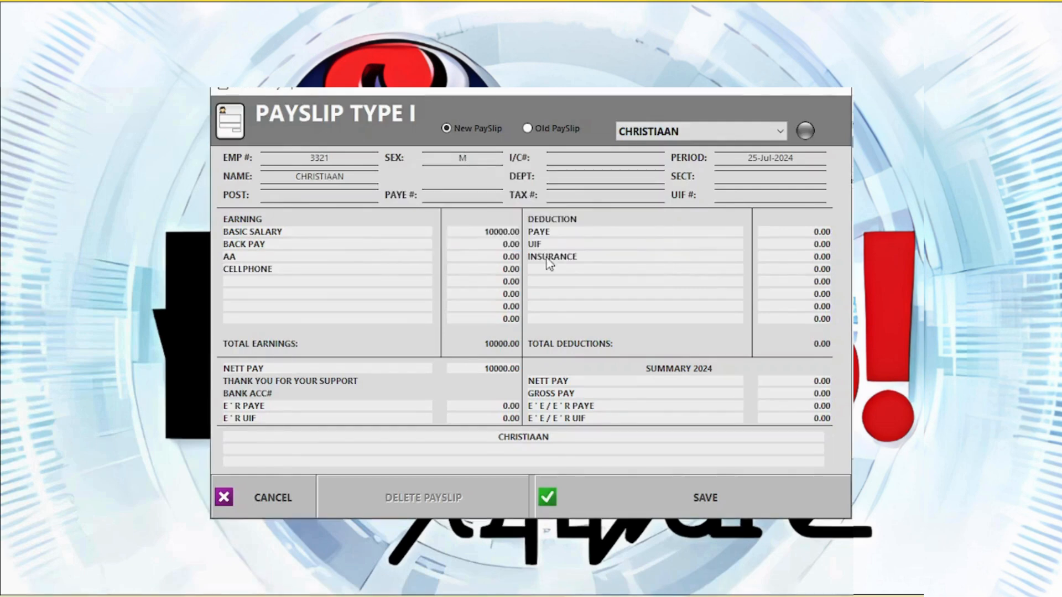
{"action": "left_click", "coordinate": [830, 234]}
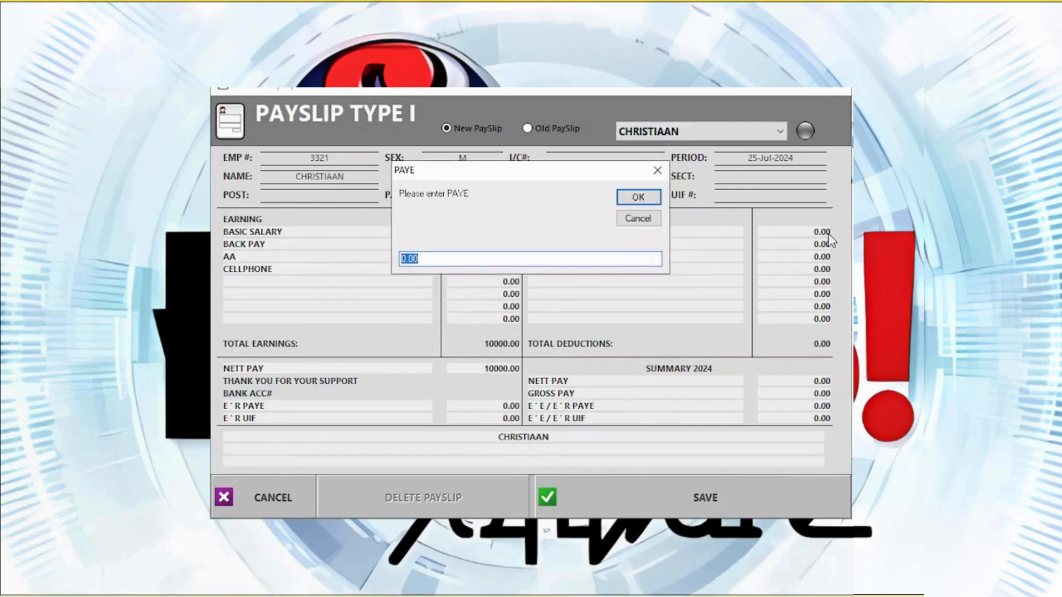
{"action": "type", "text": "3000"}
{"action": "key", "text": "Return"}
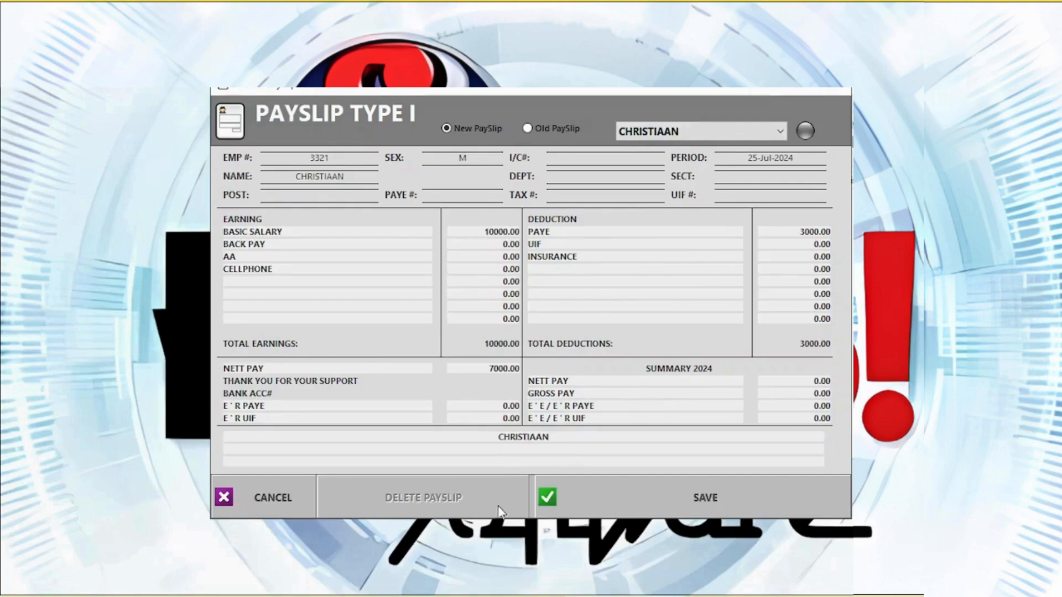
{"action": "left_click", "coordinate": [692, 500]}
{"action": "left_click", "coordinate": [190, 84]}
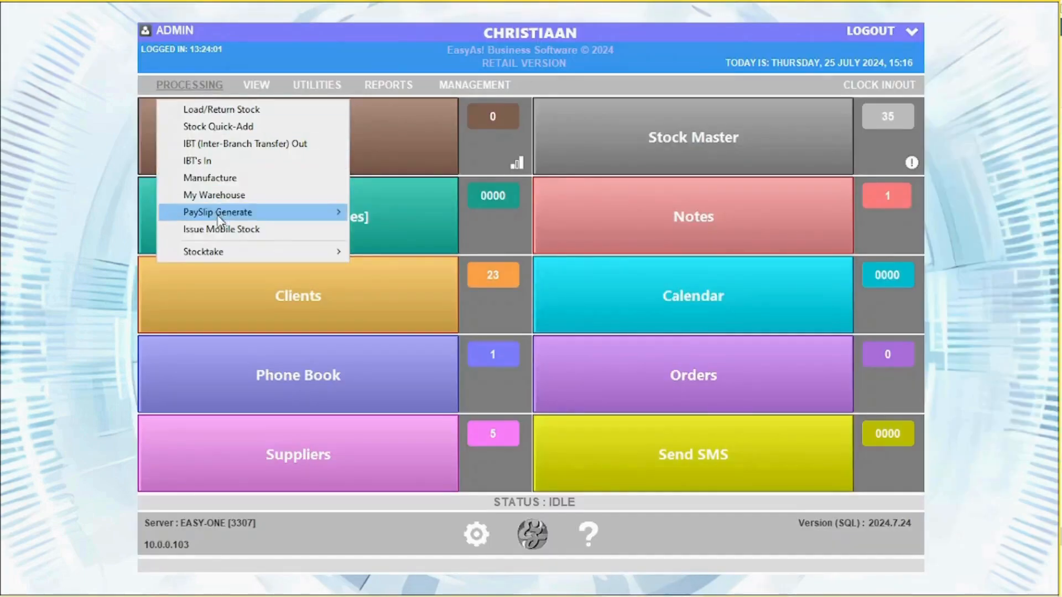
- Start a partial stocktake and count BOEREWORS 500G (PLU 000023) at 12
{"action": "mouse_move", "coordinate": [232, 251]}
{"action": "left_click", "coordinate": [421, 268]}
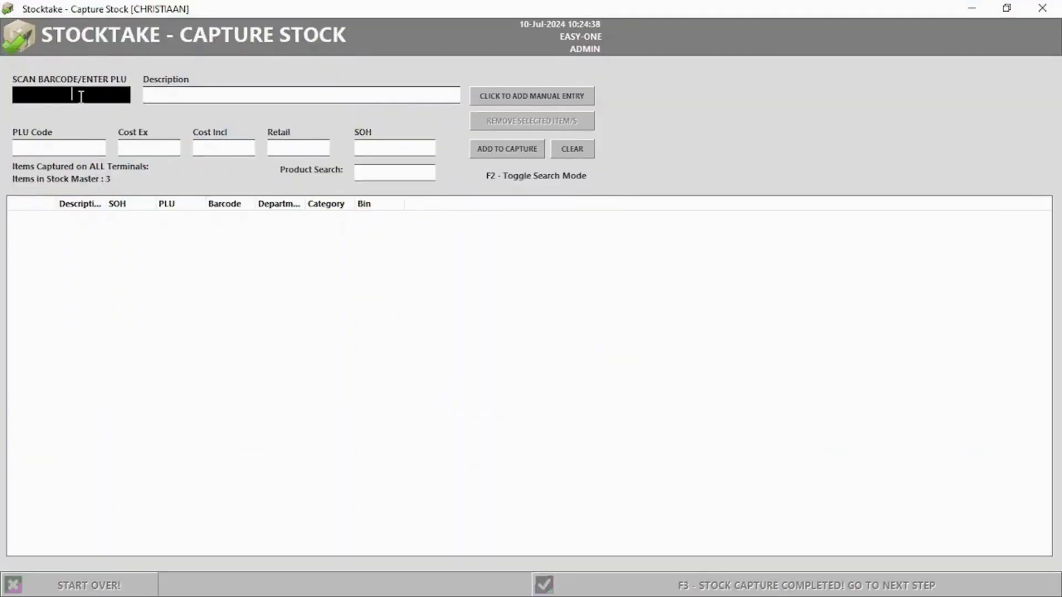
{"action": "type", "text": "000023"}
{"action": "key", "text": "Return"}
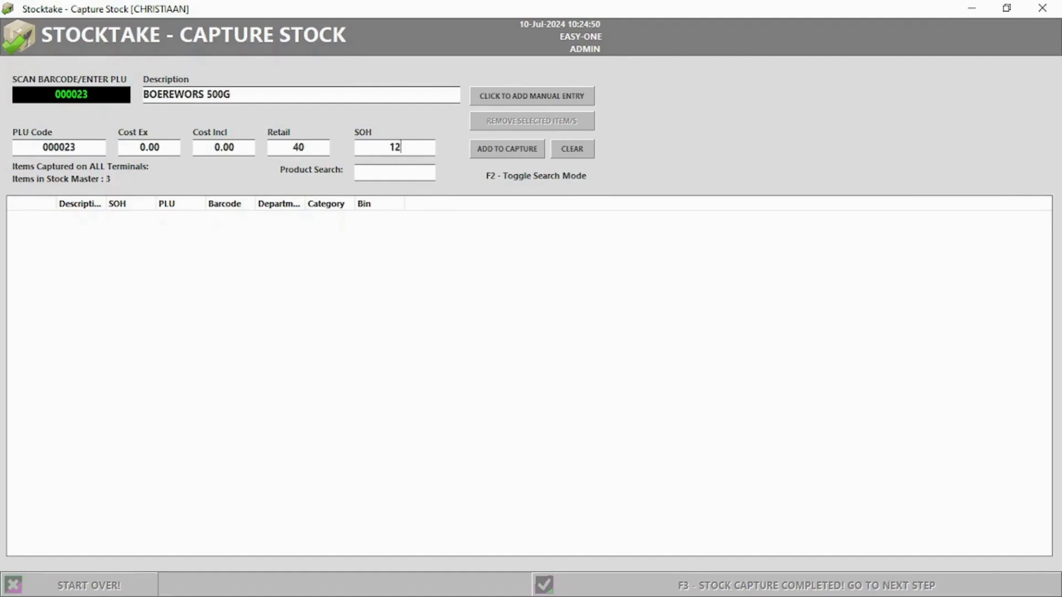
{"action": "type", "text": "12"}
{"action": "left_click", "coordinate": [484, 153]}
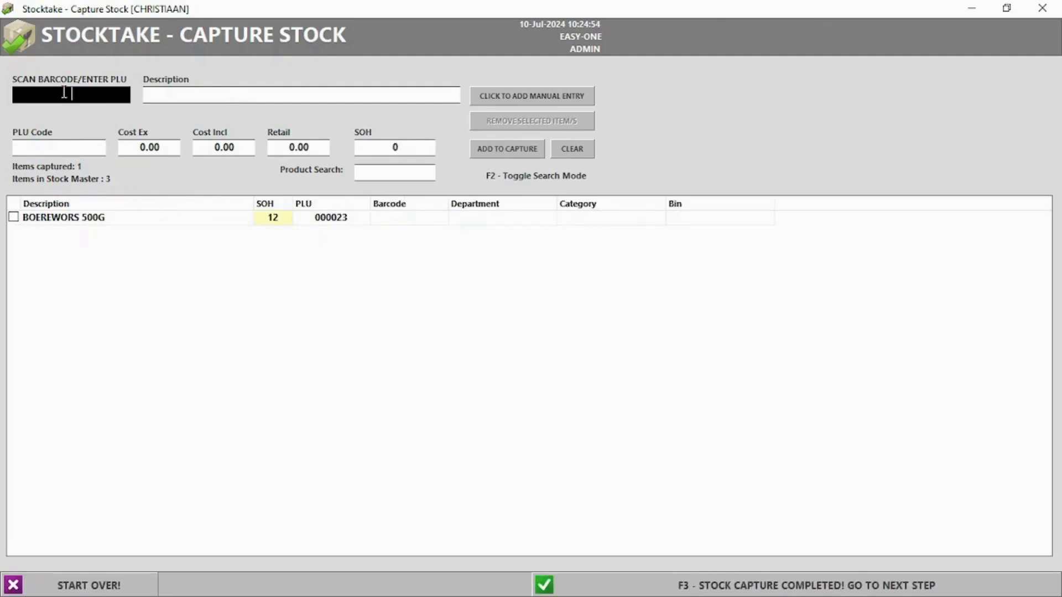
- Search 'braa' to count BRAAI PACKS 500G at 8, then complete the stock capture
{"action": "key", "text": "F2"}
{"action": "type", "text": "bra"}
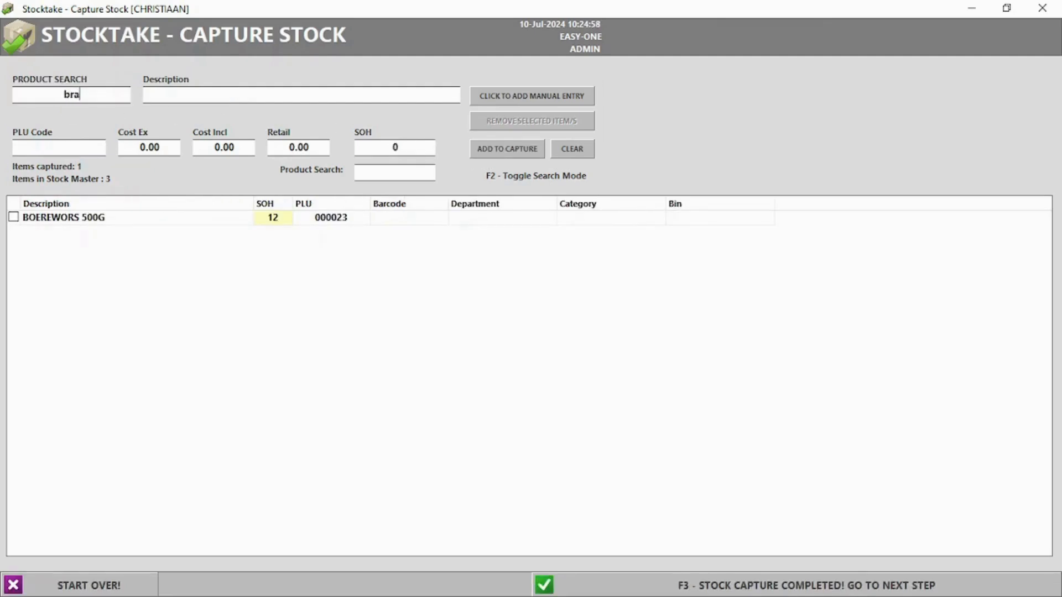
{"action": "type", "text": "a"}
{"action": "double_click", "coordinate": [75, 131]}
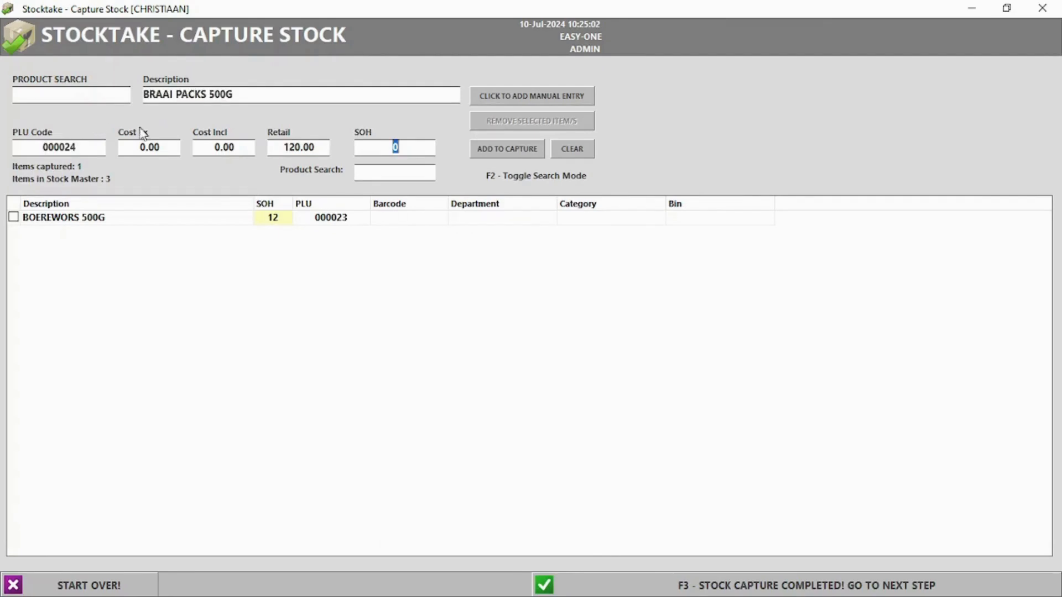
{"action": "left_click", "coordinate": [526, 155]}
{"action": "left_click", "coordinate": [759, 590]}
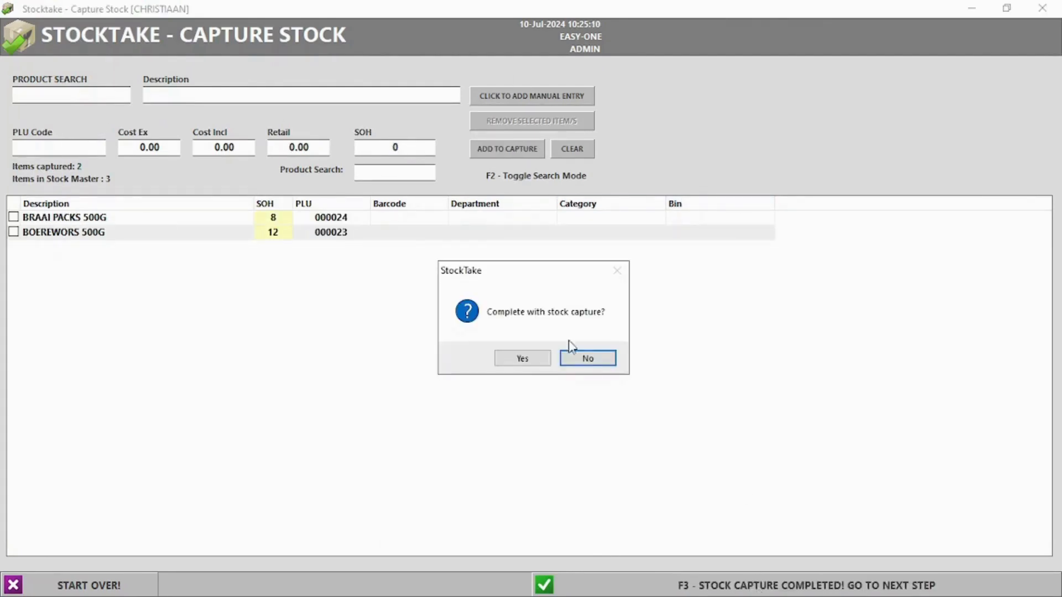
{"action": "left_click", "coordinate": [520, 358]}
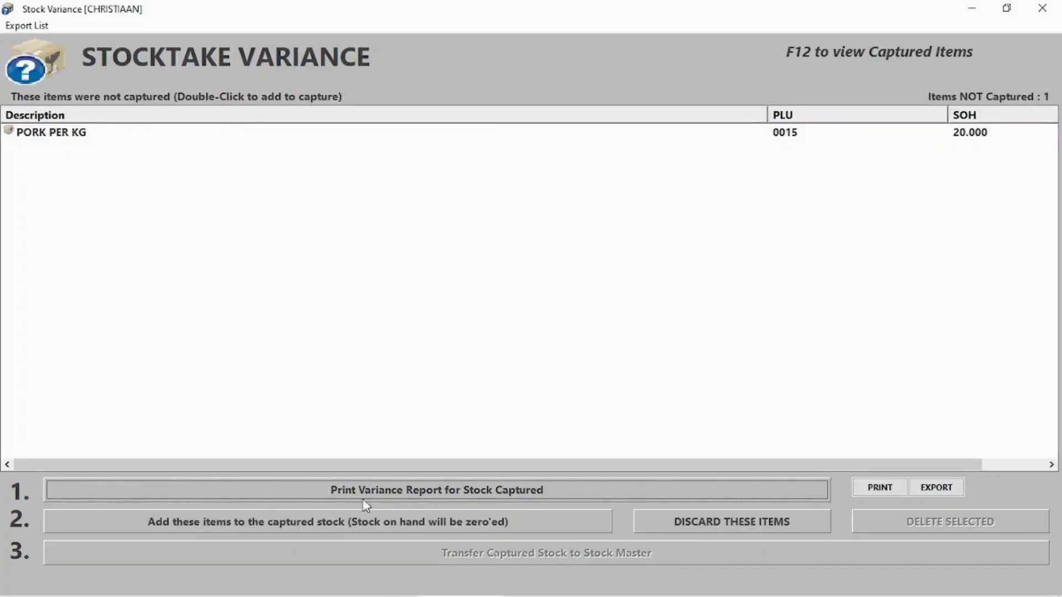
- Add uncaptured items to captured stock, view the variance report, and close the stocktake screens
{"action": "left_click", "coordinate": [281, 525]}
{"action": "left_click", "coordinate": [614, 359]}
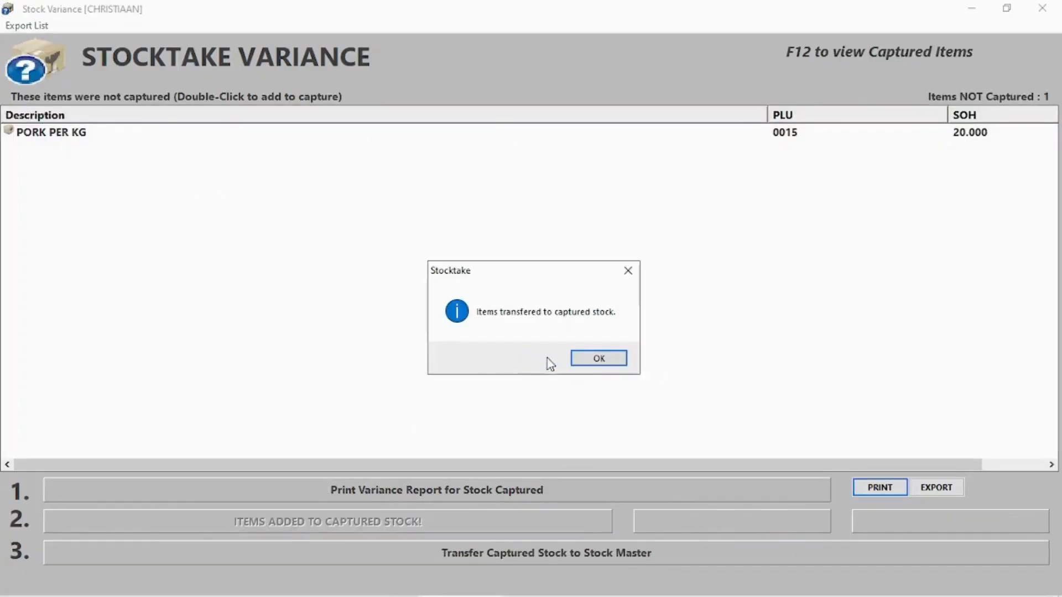
{"action": "left_click", "coordinate": [608, 363]}
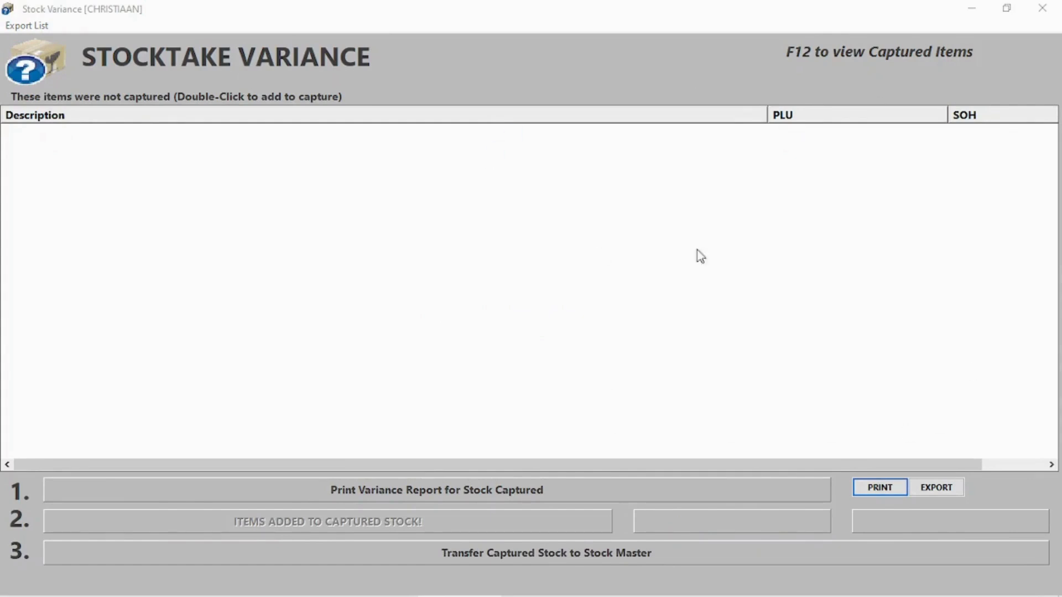
{"action": "left_click", "coordinate": [434, 489]}
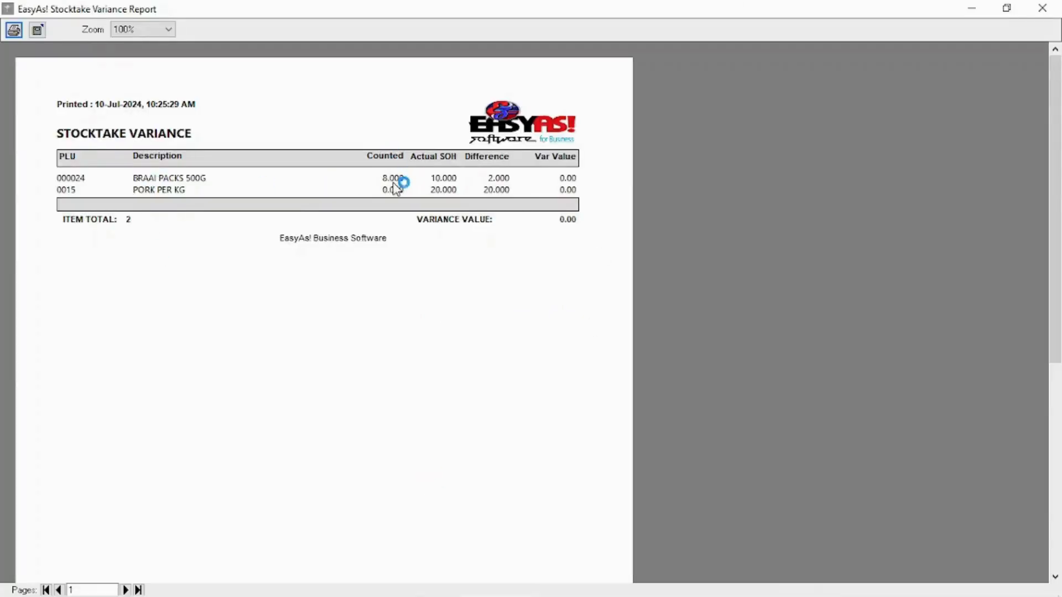
{"action": "left_click", "coordinate": [1043, 8]}
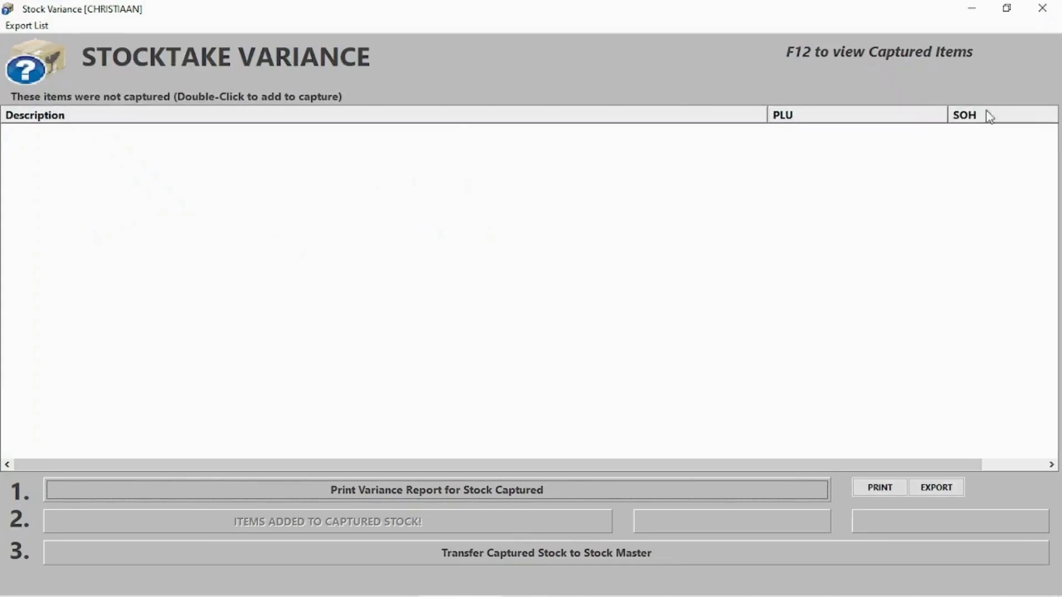
{"action": "left_click", "coordinate": [1043, 7]}
{"action": "left_click", "coordinate": [163, 84]}
- Run a full stocktake setting PORK PER KG to 20, complete and transfer it
{"action": "mouse_move", "coordinate": [224, 248]}
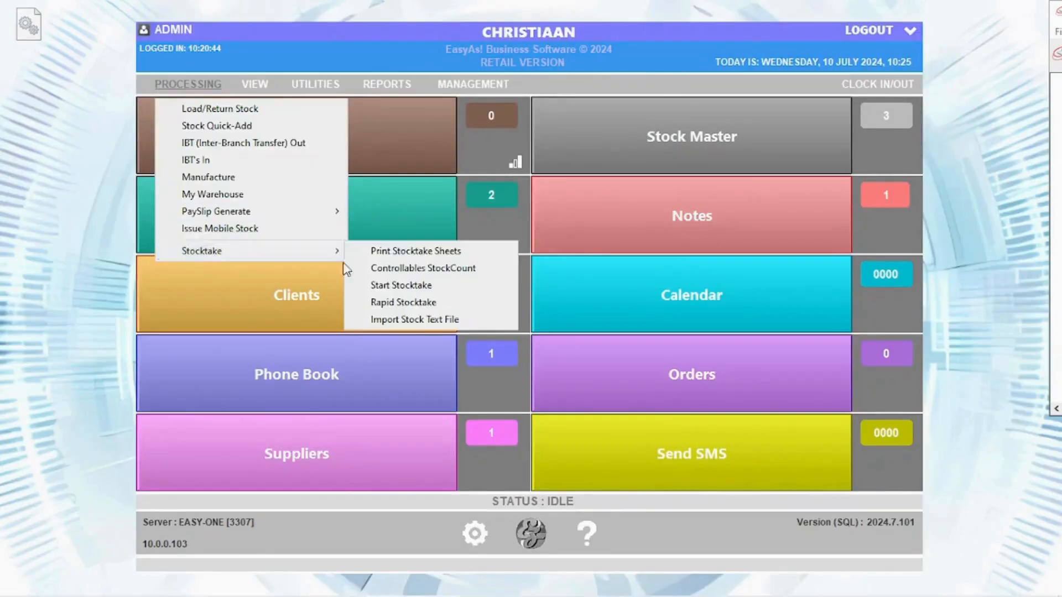
{"action": "left_click", "coordinate": [397, 284]}
{"action": "left_click", "coordinate": [278, 220]}
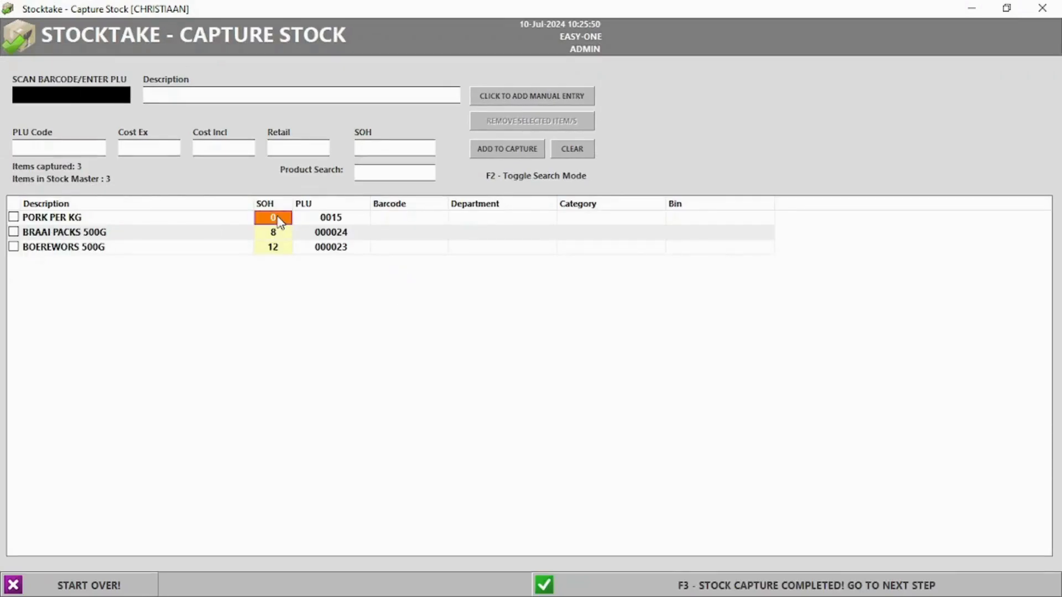
{"action": "left_click", "coordinate": [279, 216]}
{"action": "key", "text": "Return"}
{"action": "left_click", "coordinate": [749, 588]}
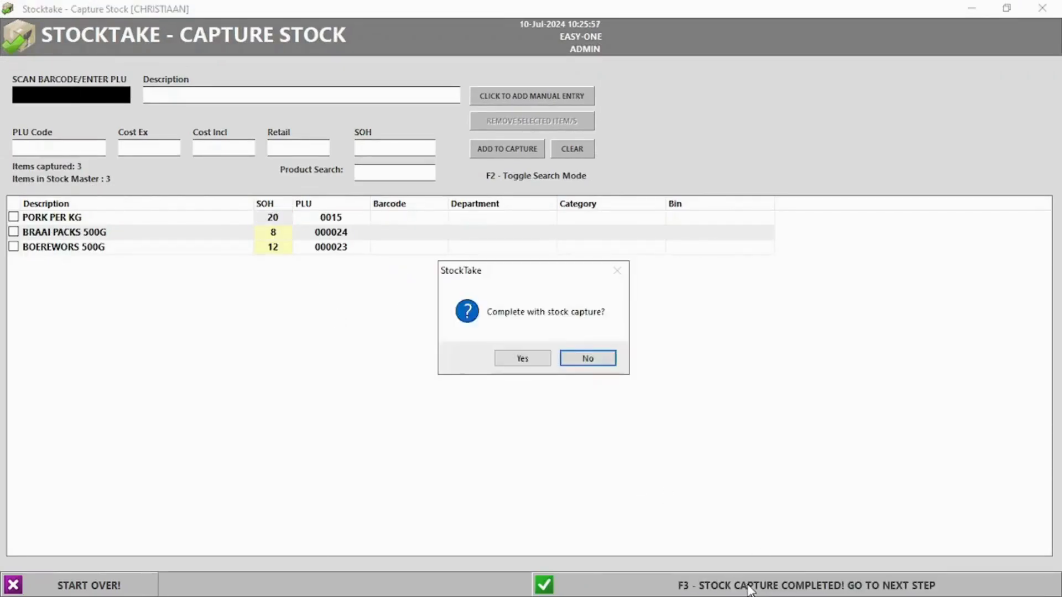
{"action": "left_click", "coordinate": [519, 359]}
{"action": "left_click", "coordinate": [515, 554]}
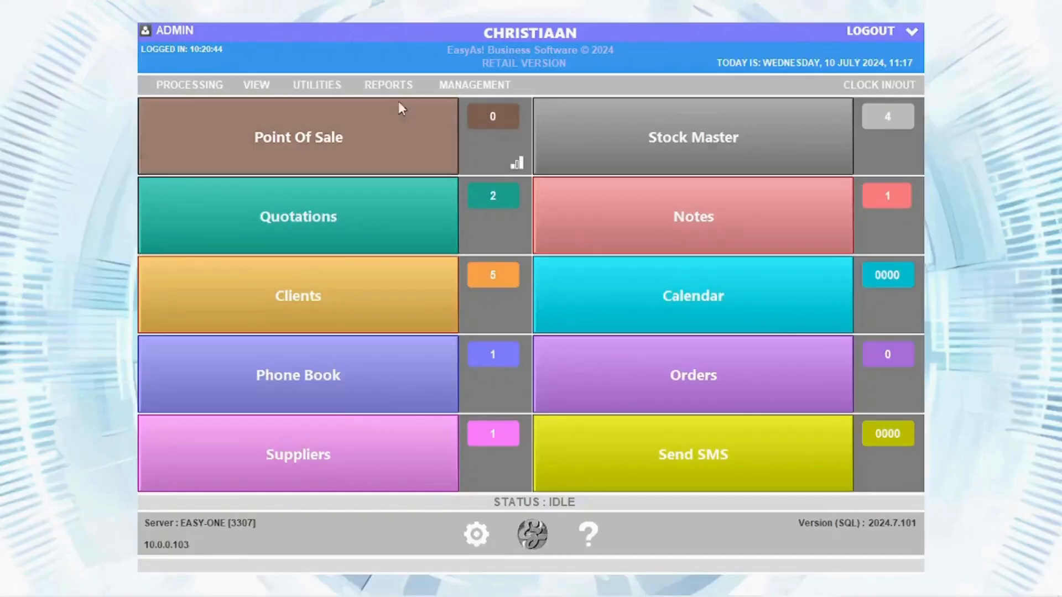
- In the controllables count, filter to bulk items, count PORK PER KG at 20, and complete
{"action": "left_click", "coordinate": [189, 85]}
{"action": "mouse_move", "coordinate": [330, 254]}
{"action": "left_click", "coordinate": [410, 268]}
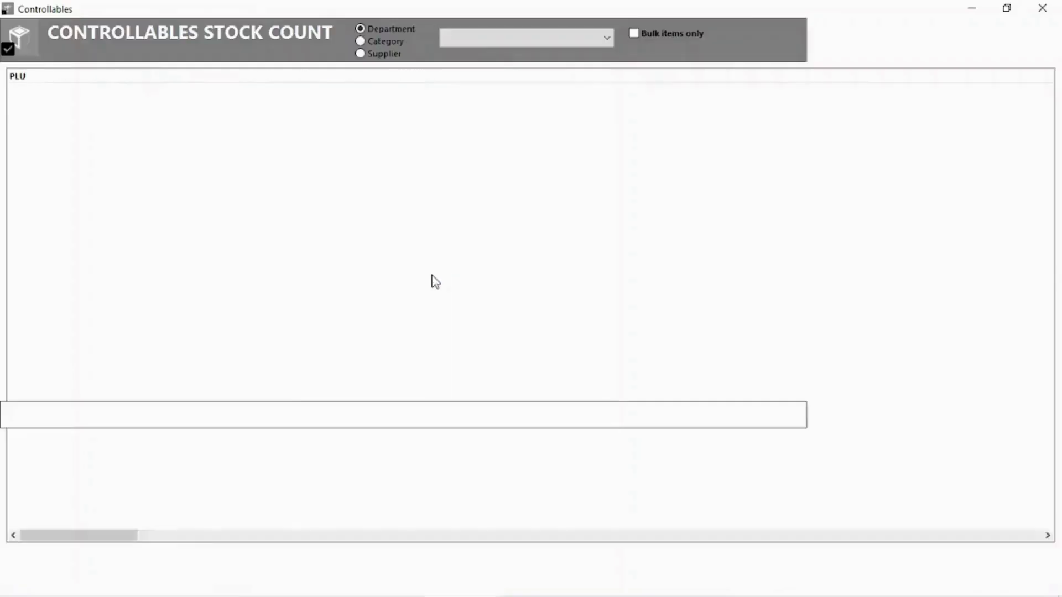
{"action": "left_click", "coordinate": [634, 34]}
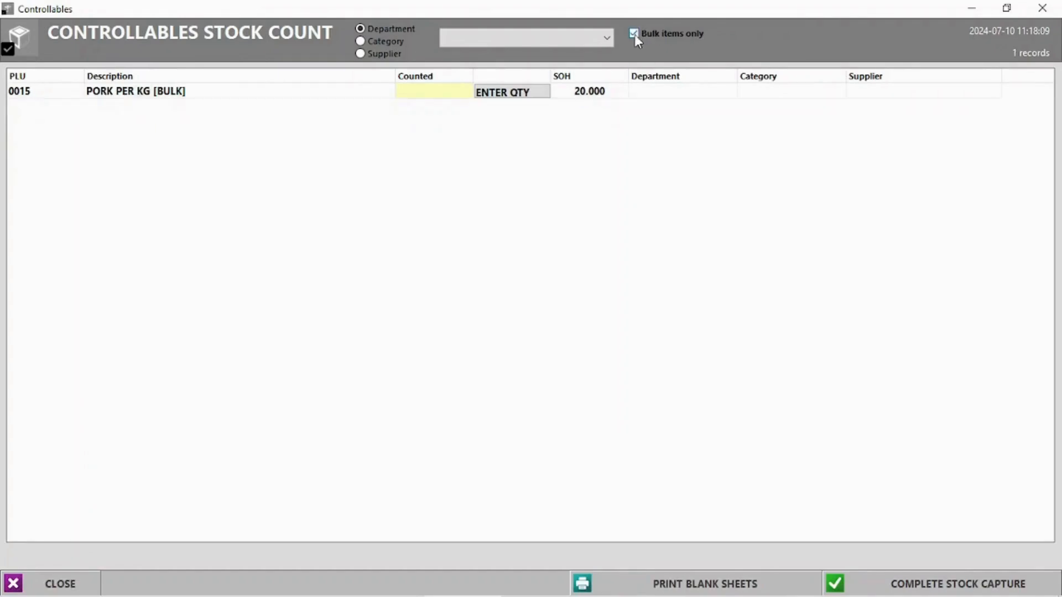
{"action": "left_click", "coordinate": [505, 94]}
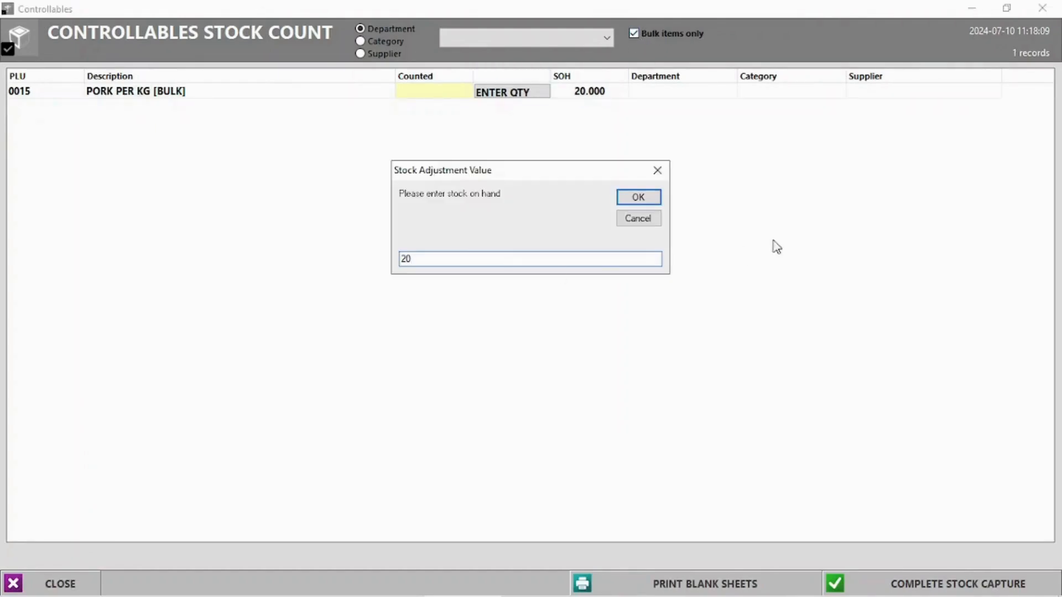
{"action": "left_click", "coordinate": [646, 198]}
{"action": "left_click", "coordinate": [934, 585]}
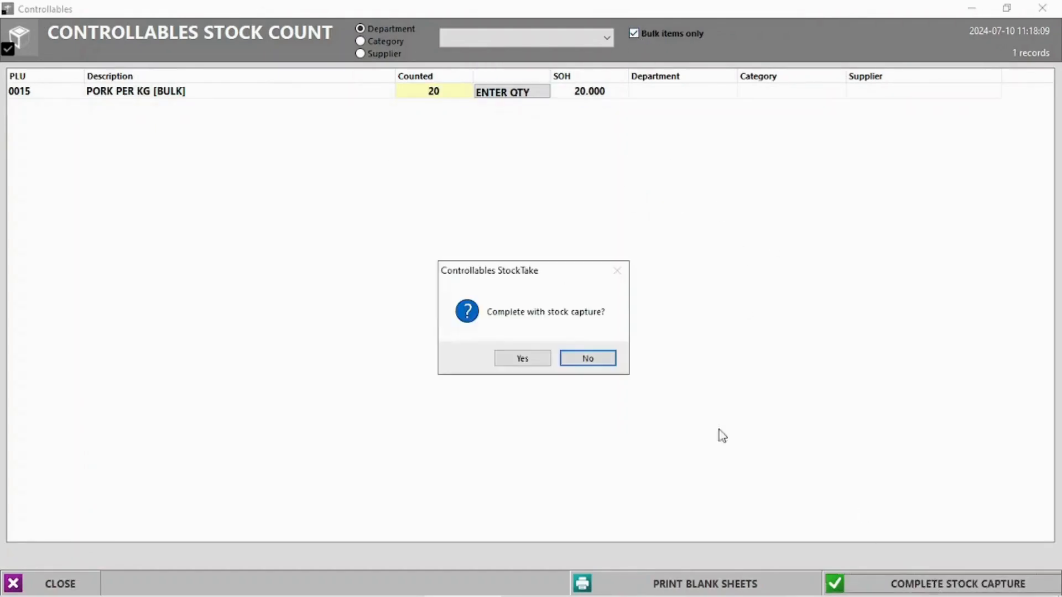
{"action": "left_click", "coordinate": [523, 358]}
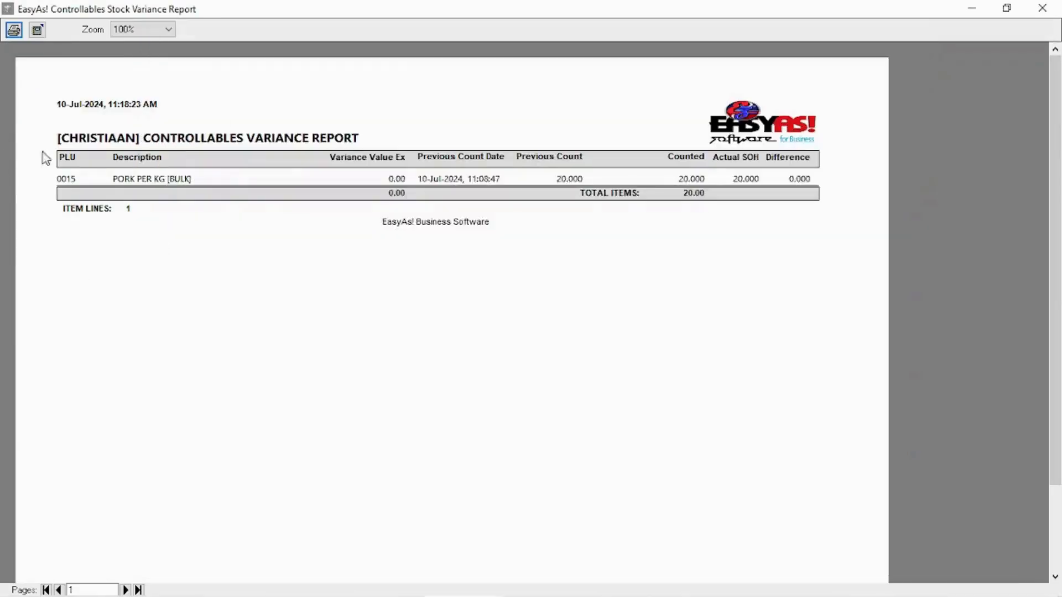
{"action": "left_click", "coordinate": [1042, 8]}
- Count PORK CHOPS 500G at 5 in a second controllables count and close the variance report
{"action": "left_click", "coordinate": [172, 84]}
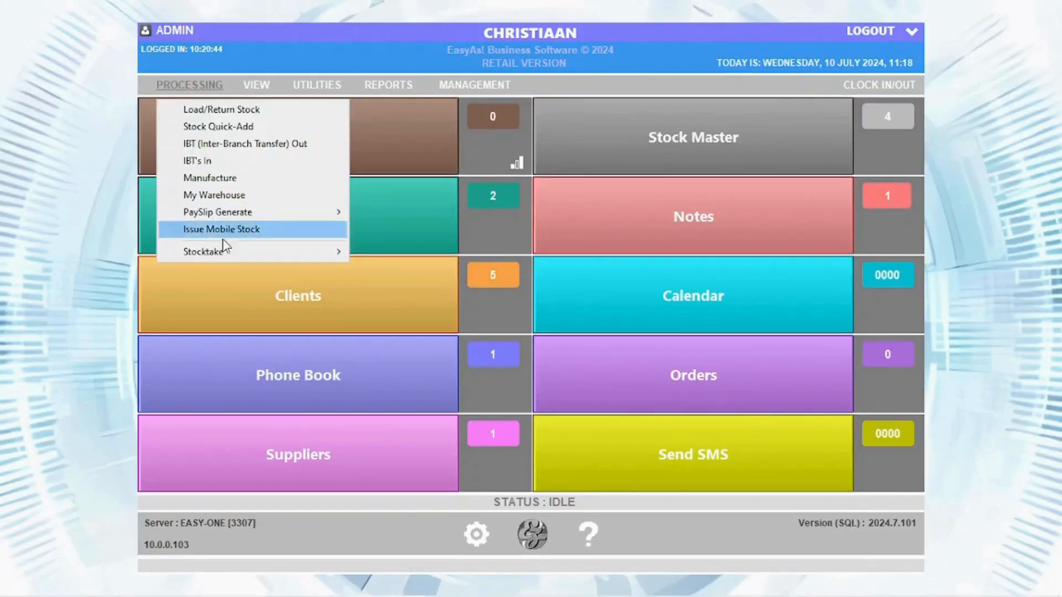
{"action": "mouse_move", "coordinate": [224, 250]}
{"action": "left_click", "coordinate": [474, 277]}
{"action": "left_click", "coordinate": [499, 94]}
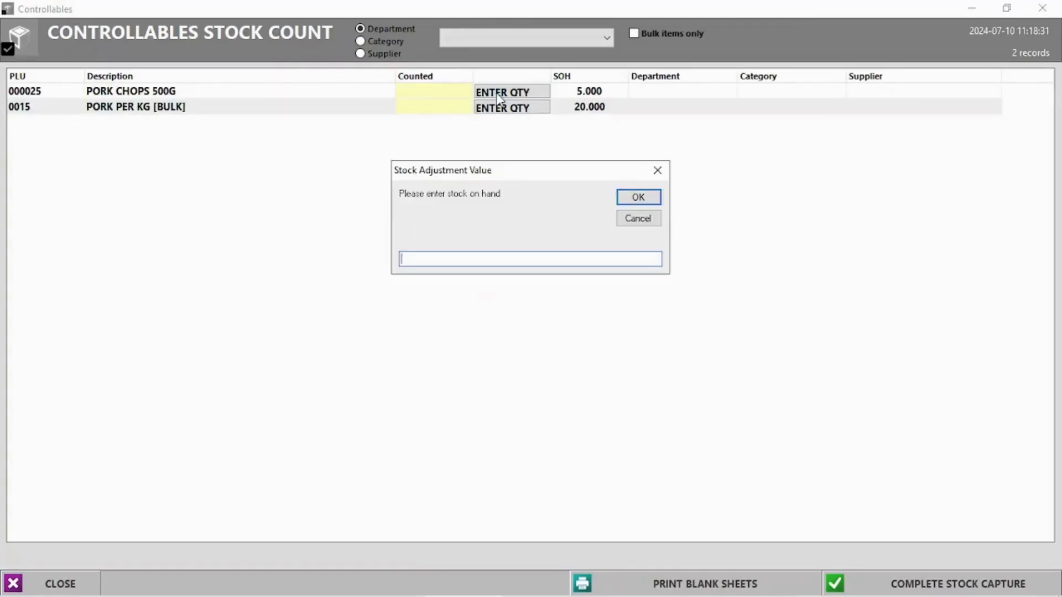
{"action": "type", "text": "5"}
{"action": "key", "text": "Return"}
{"action": "left_click", "coordinate": [874, 584]}
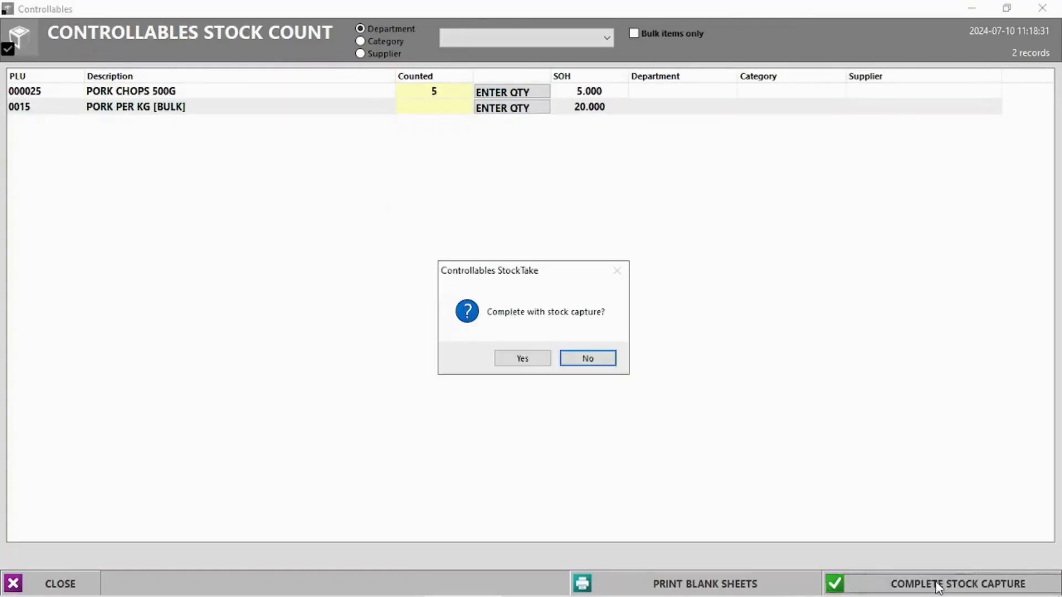
{"action": "left_click", "coordinate": [524, 358]}
{"action": "left_click", "coordinate": [74, 242]}
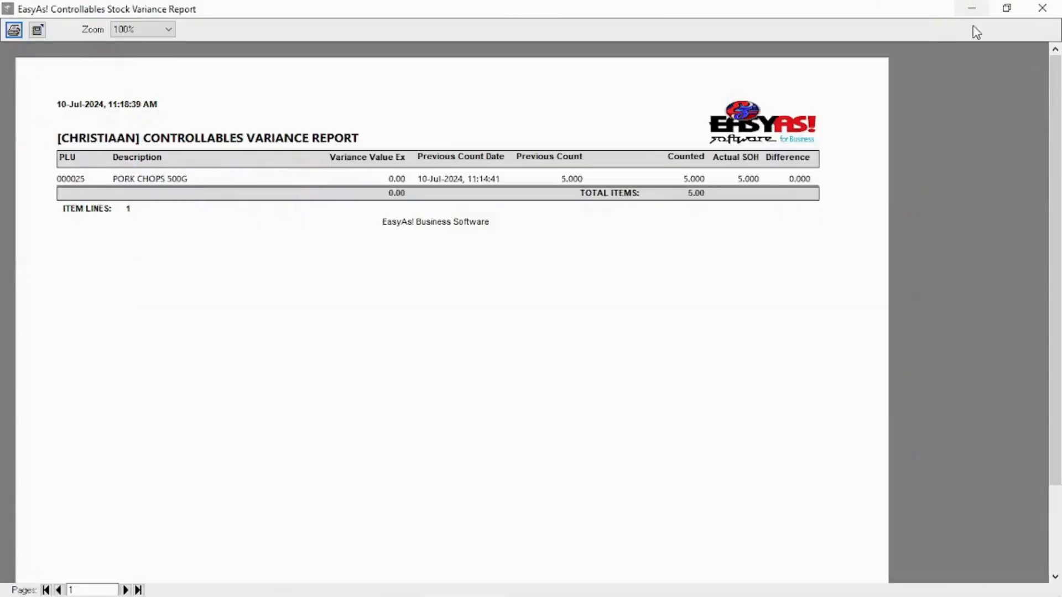
{"action": "left_click", "coordinate": [1042, 8]}
{"action": "left_click", "coordinate": [703, 149]}
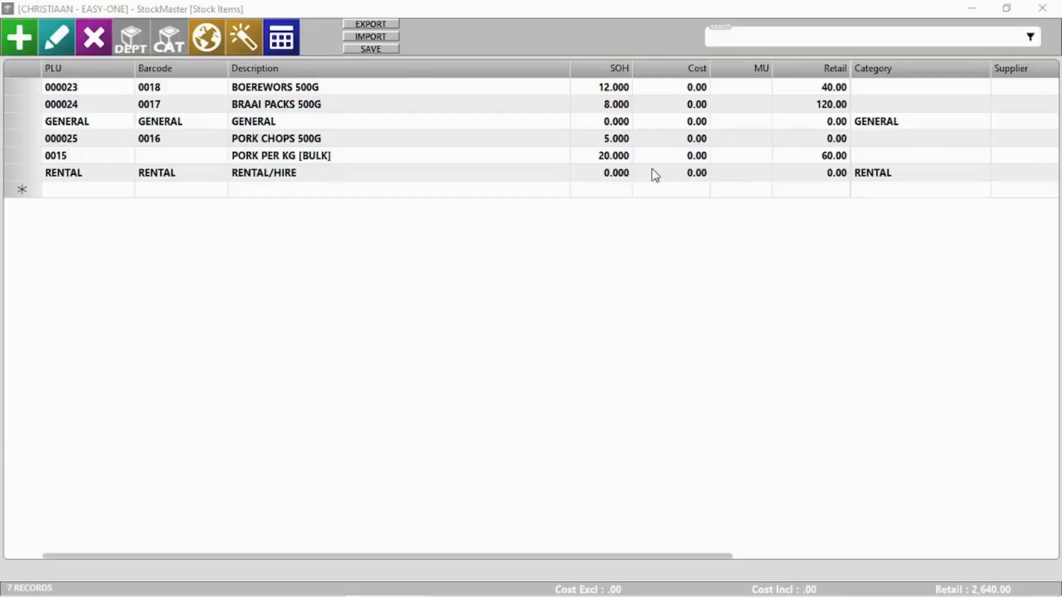
- Open Rapid Stocktake, look up barcodes 0015 and 0016, and count PORK CHOPS at 5
{"action": "left_click", "coordinate": [1042, 8]}
{"action": "left_click", "coordinate": [189, 85]}
{"action": "mouse_move", "coordinate": [326, 253]}
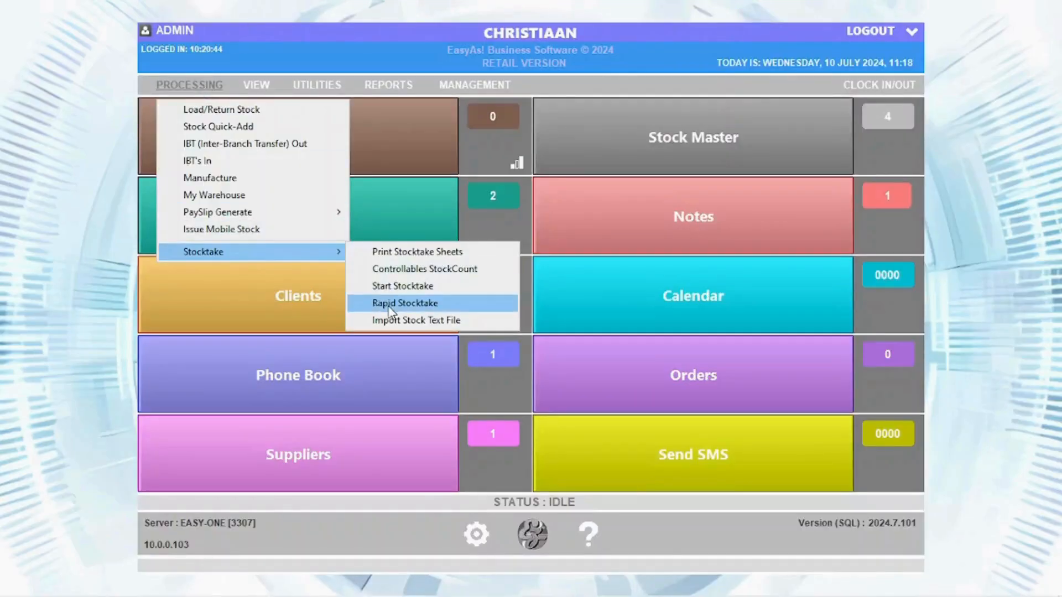
{"action": "left_click", "coordinate": [360, 303]}
{"action": "type", "text": "0015"}
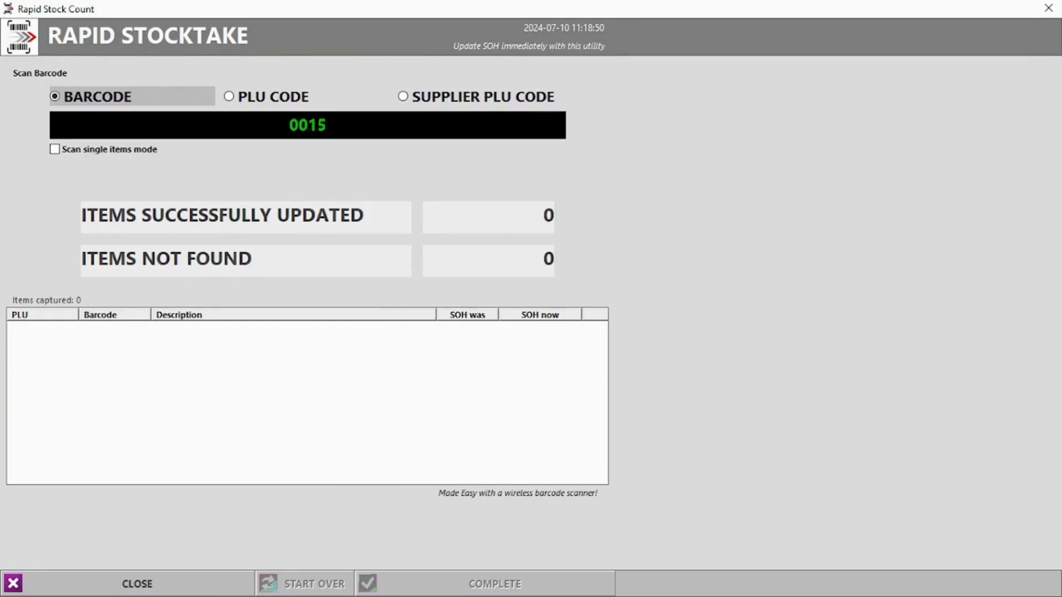
{"action": "key", "text": "Return"}
{"action": "type", "text": "0016"}
{"action": "key", "text": "Return"}
{"action": "type", "text": "5"}
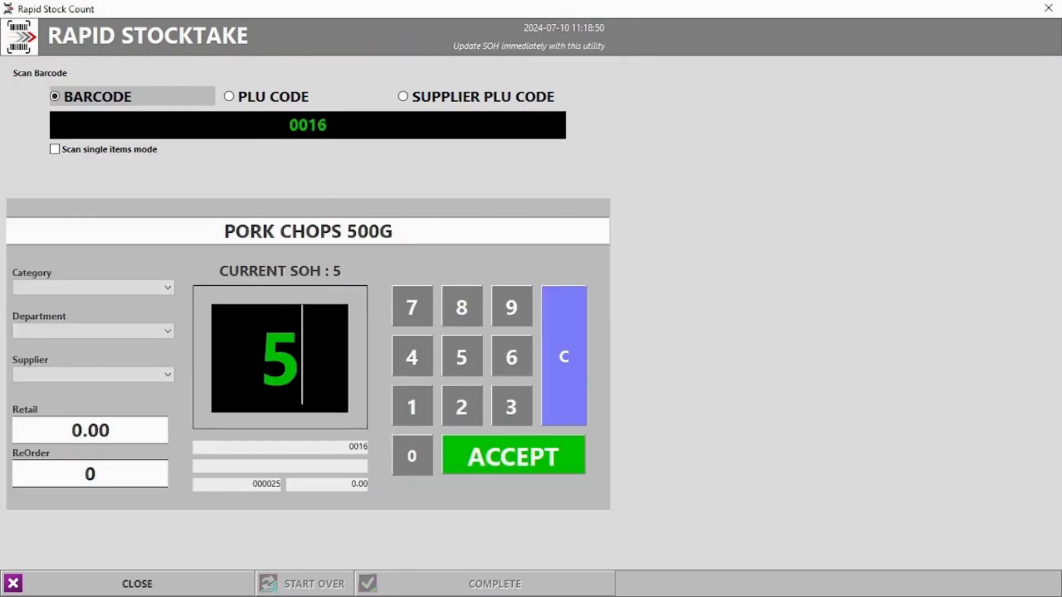
{"action": "key", "text": "Return"}
- Count PORK PER KG (PLU 0015) at 20, then clear all captured counts
{"action": "left_click", "coordinate": [233, 98]}
{"action": "type", "text": "0"}
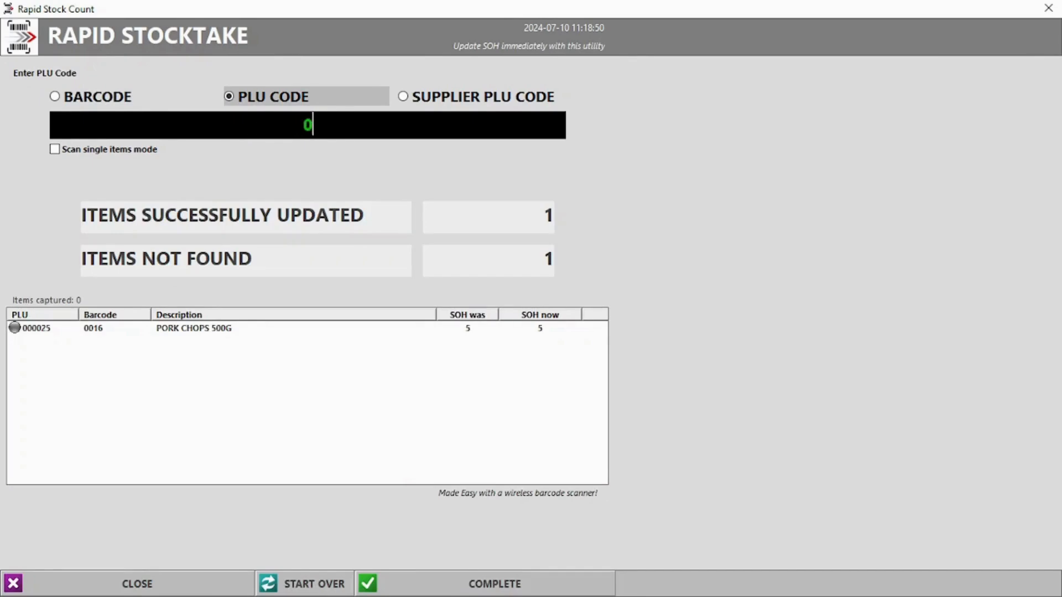
{"action": "type", "text": "015"}
{"action": "key", "text": "Return"}
{"action": "type", "text": "20"}
{"action": "key", "text": "Return"}
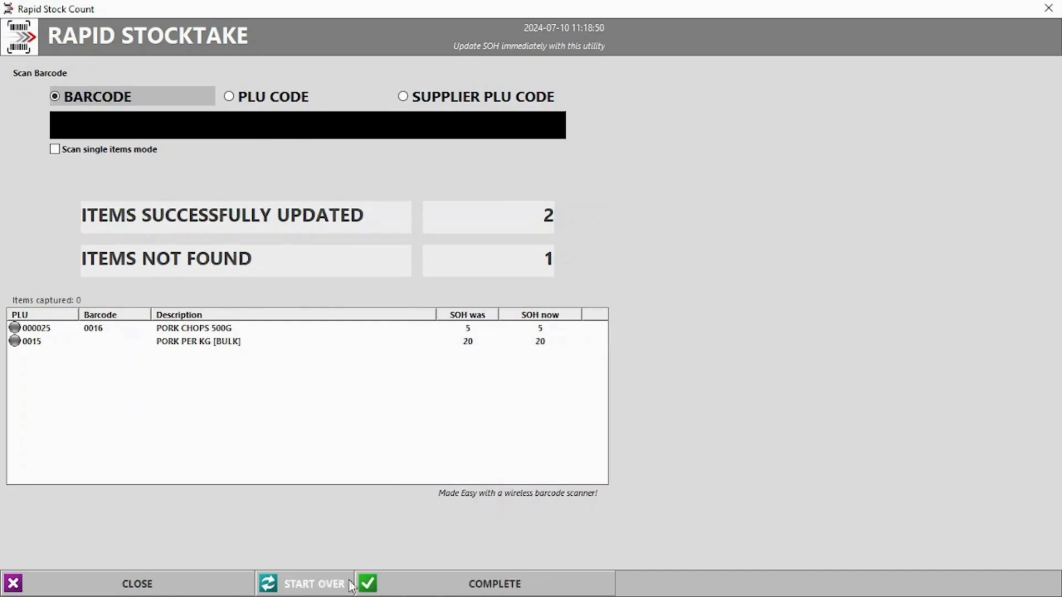
{"action": "left_click", "coordinate": [310, 583]}
{"action": "left_click", "coordinate": [602, 358]}
- Recount PLU 0015 at 15, complete the rapid stocktake, and close the variance report
{"action": "left_click", "coordinate": [274, 99]}
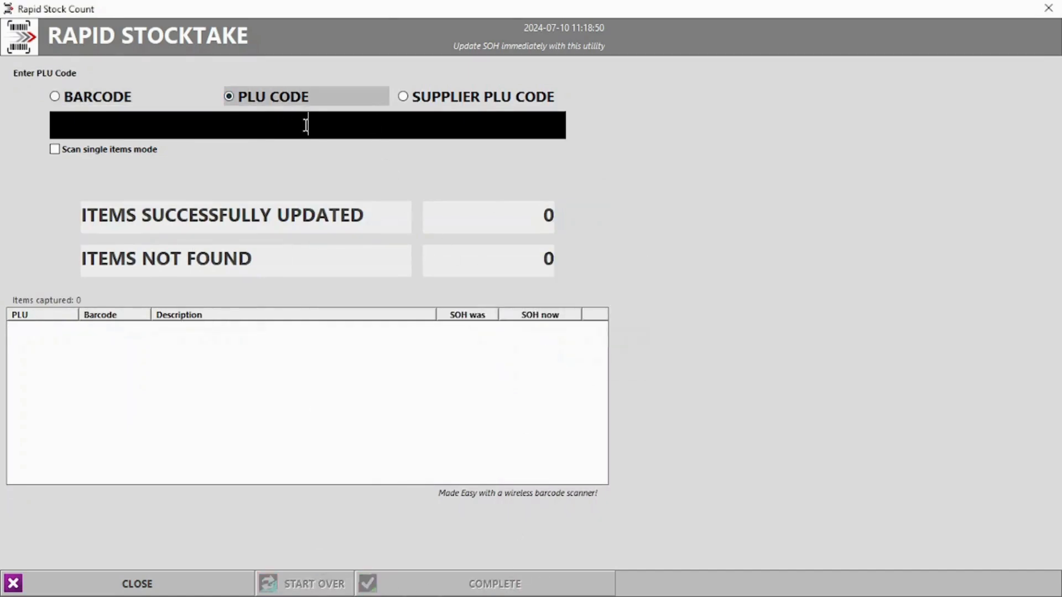
{"action": "type", "text": "0015"}
{"action": "key", "text": "Return"}
{"action": "type", "text": "15"}
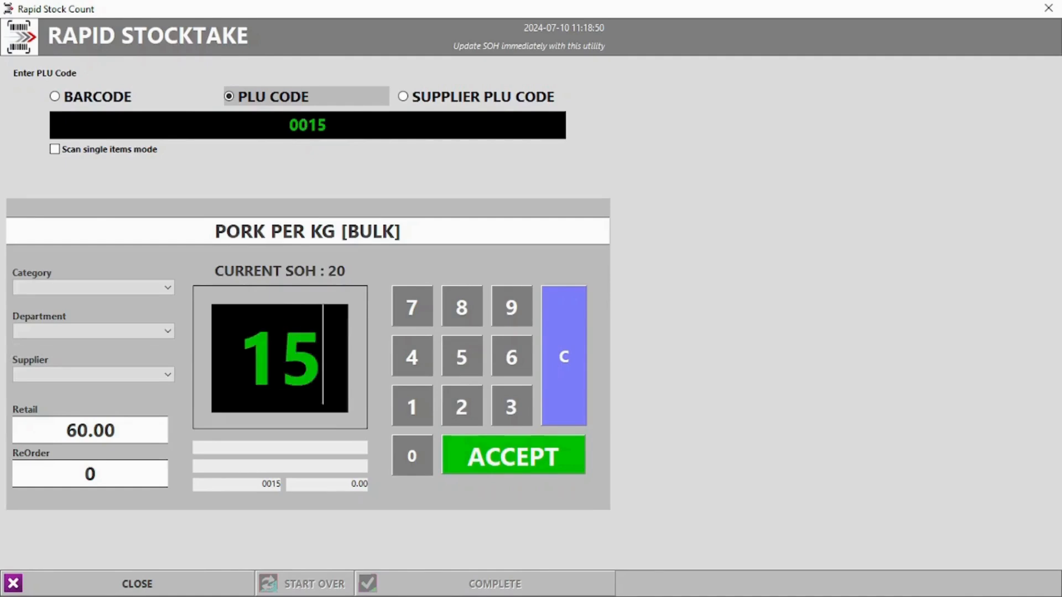
{"action": "left_click", "coordinate": [510, 463]}
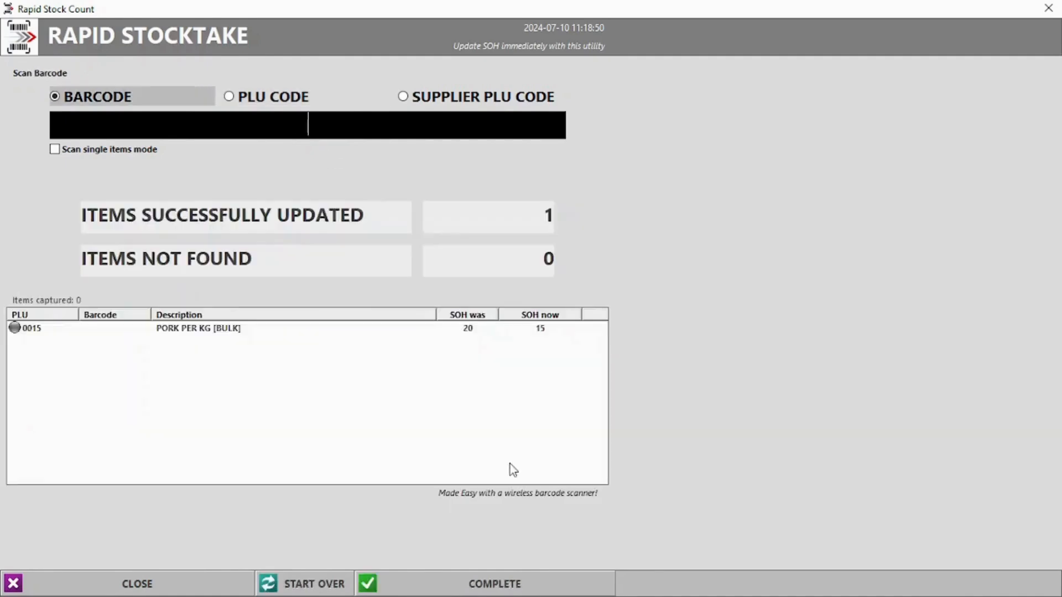
{"action": "left_click", "coordinate": [465, 328]}
{"action": "left_click", "coordinate": [541, 580]}
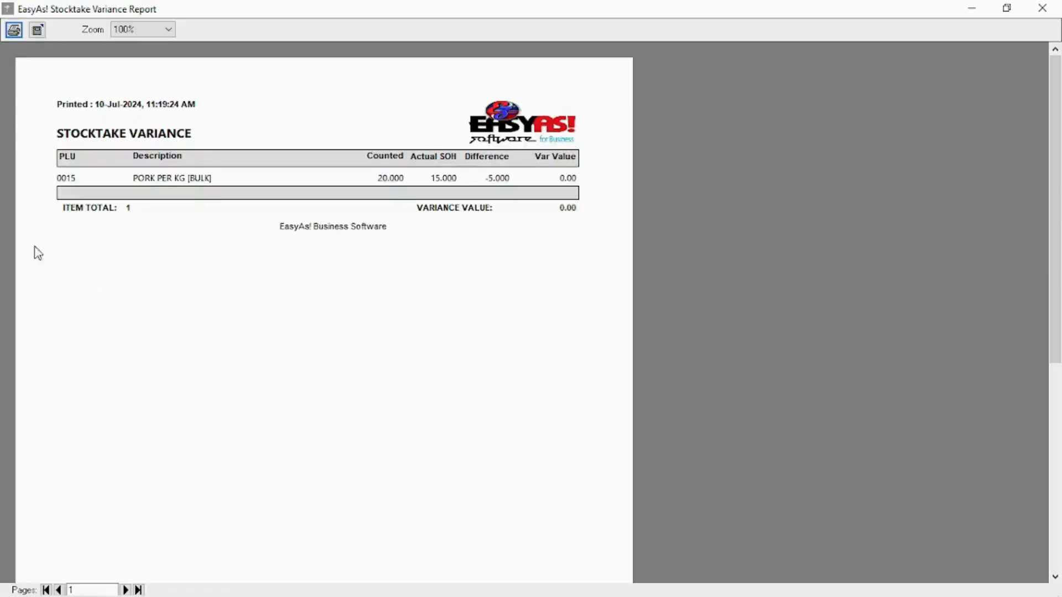
{"action": "left_click", "coordinate": [1042, 8]}
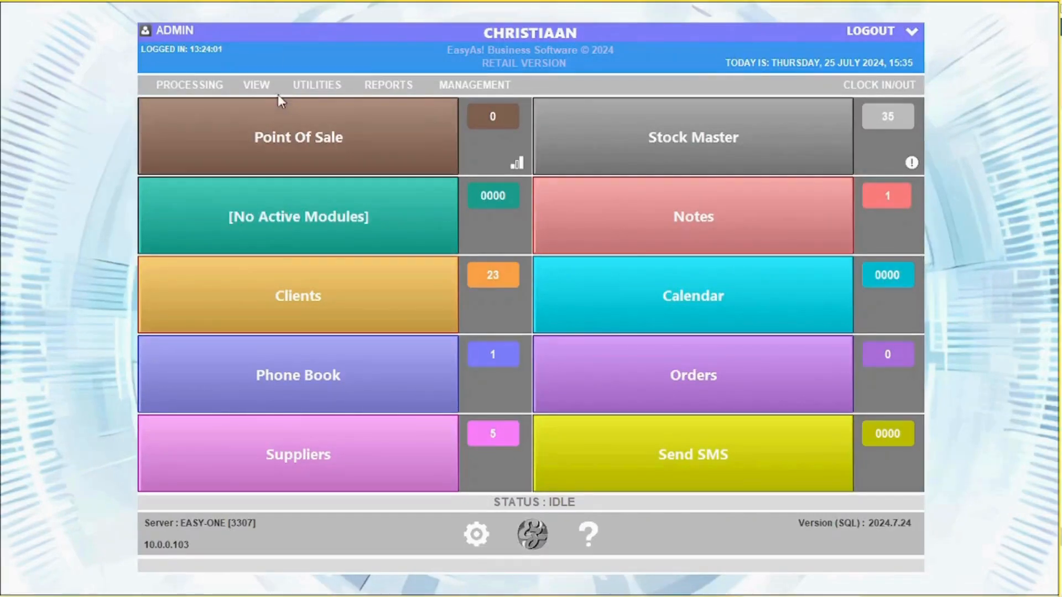
- Load quotation 3 into sales, finish it as a quotation without printing, and leave sales
{"action": "left_click", "coordinate": [256, 85]}
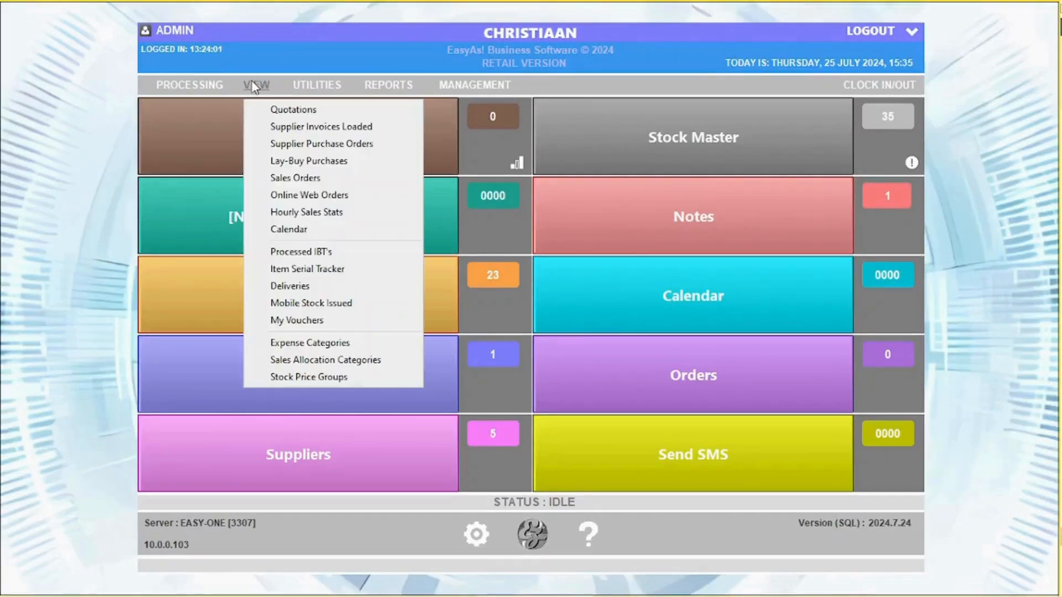
{"action": "left_click", "coordinate": [289, 108]}
{"action": "double_click", "coordinate": [217, 91]}
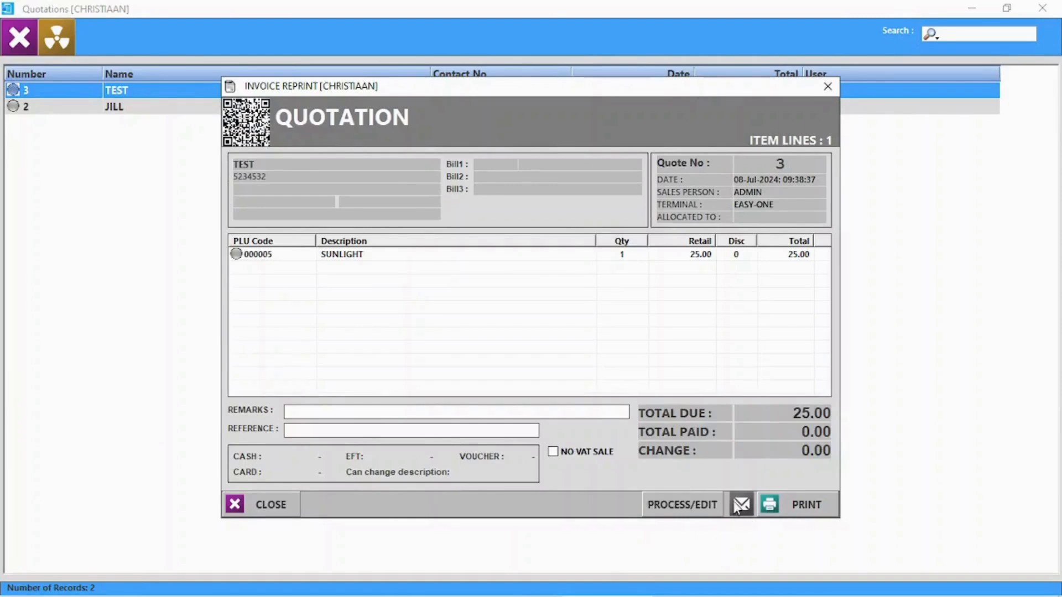
{"action": "left_click", "coordinate": [704, 509]}
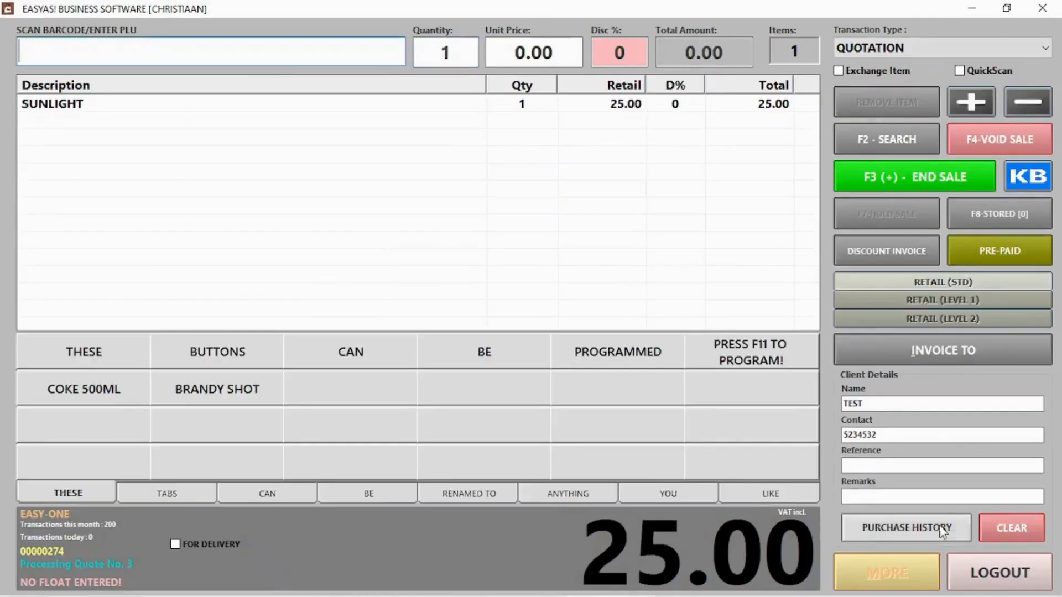
{"action": "left_click", "coordinate": [939, 181]}
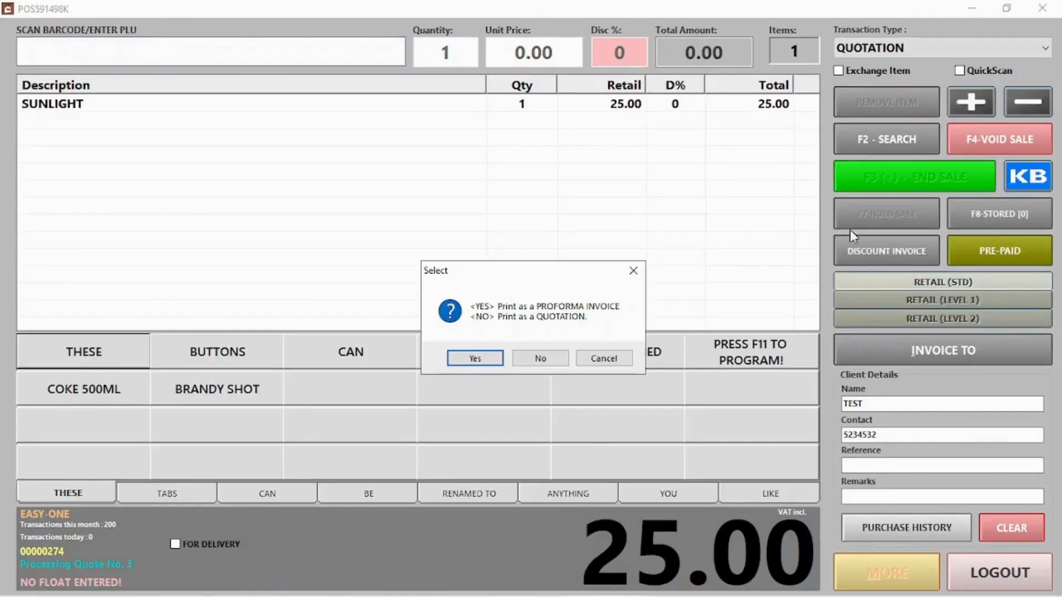
{"action": "left_click", "coordinate": [553, 358]}
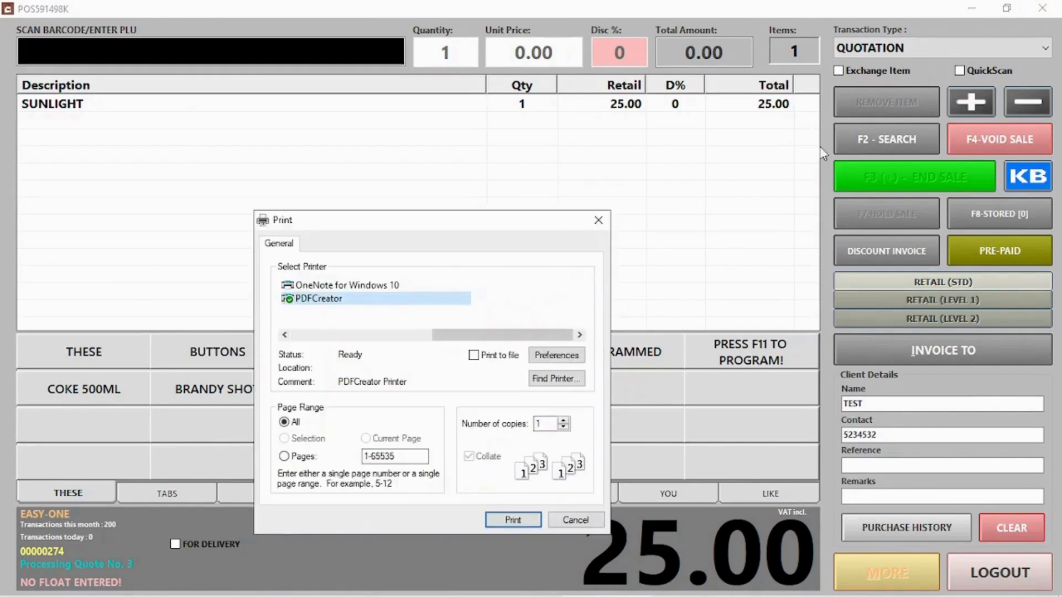
{"action": "left_click", "coordinate": [576, 521]}
{"action": "left_click", "coordinate": [564, 361]}
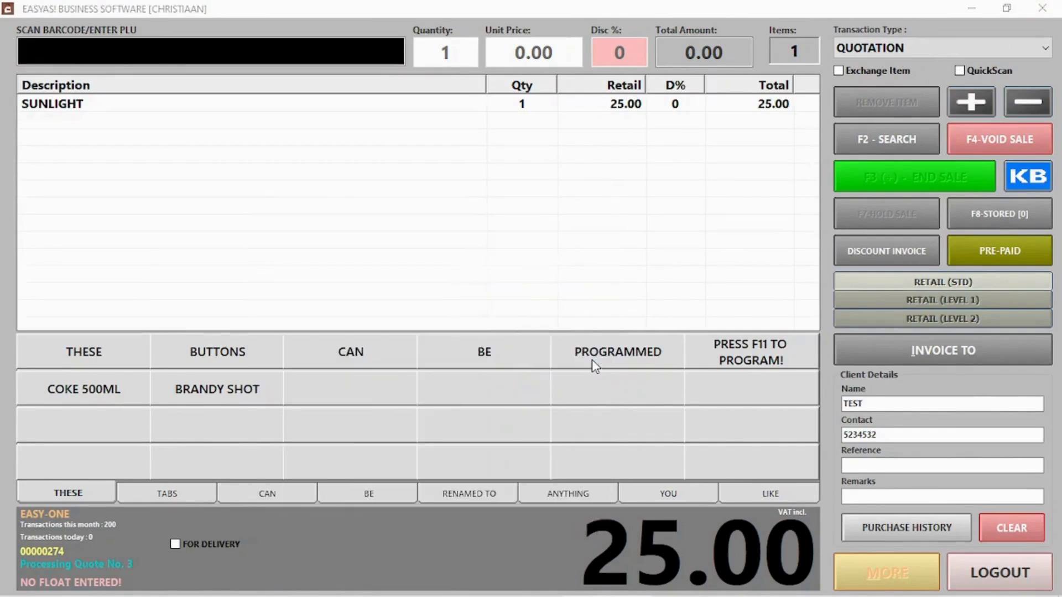
{"action": "left_click", "coordinate": [1001, 572]}
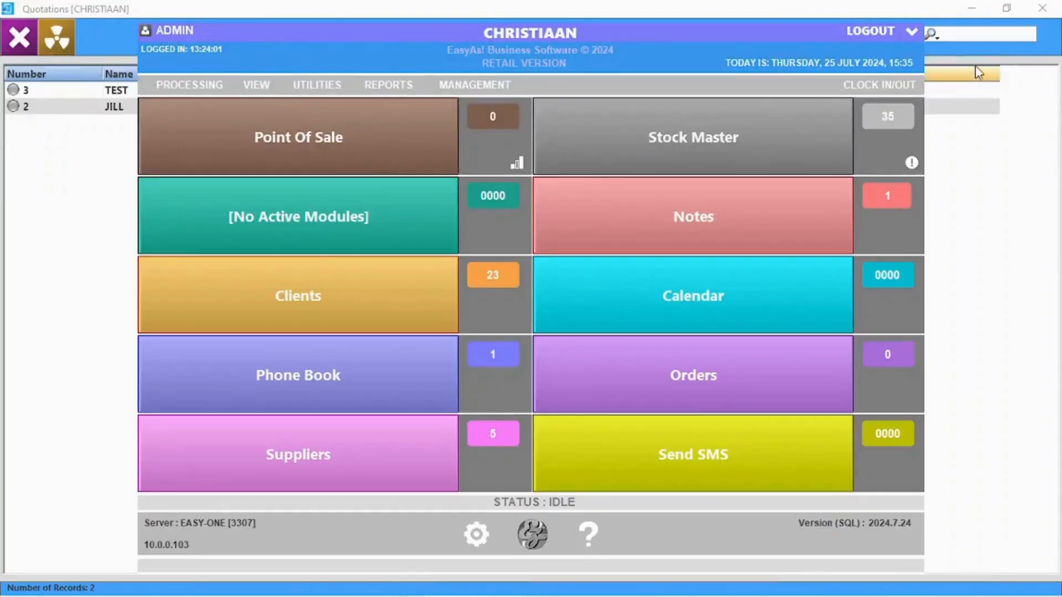
{"action": "left_click", "coordinate": [1012, 200]}
- Ring up quote 2 as a CASH SALE of 150.00, keeping the quote on record
{"action": "double_click", "coordinate": [180, 108]}
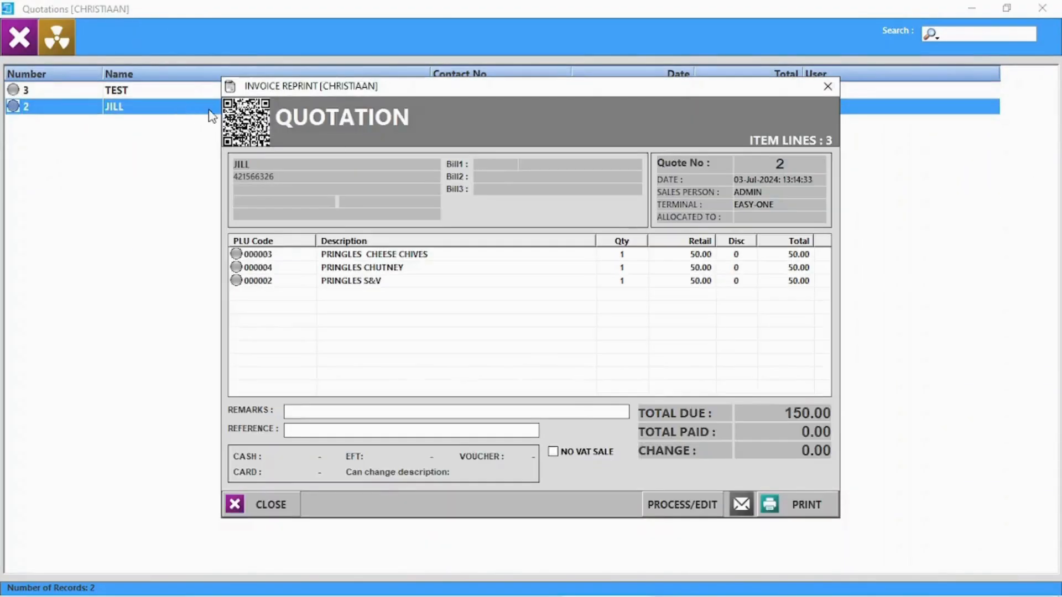
{"action": "left_click", "coordinate": [702, 505]}
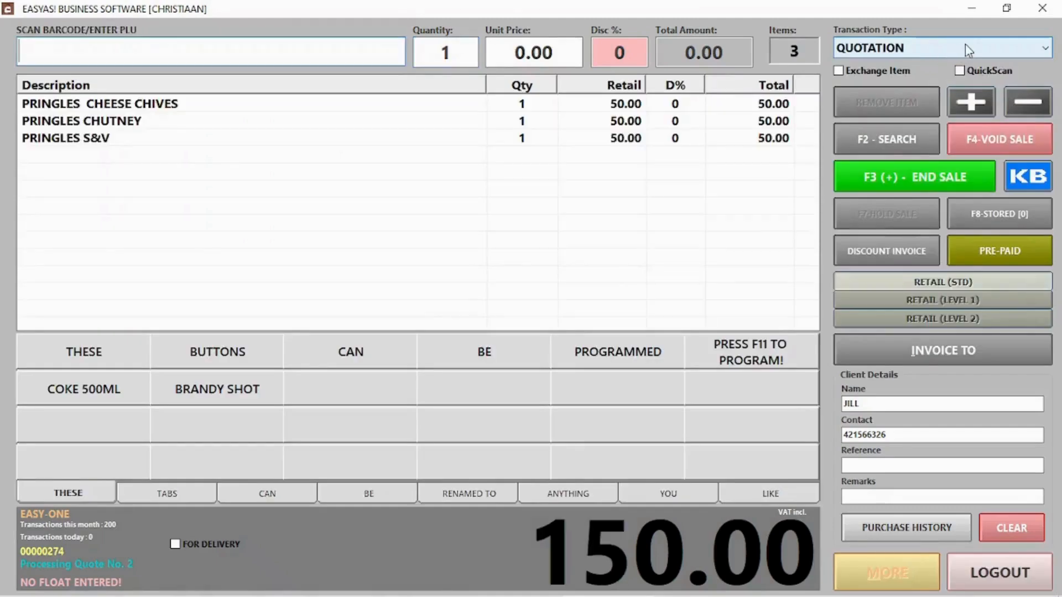
{"action": "left_click", "coordinate": [965, 45]}
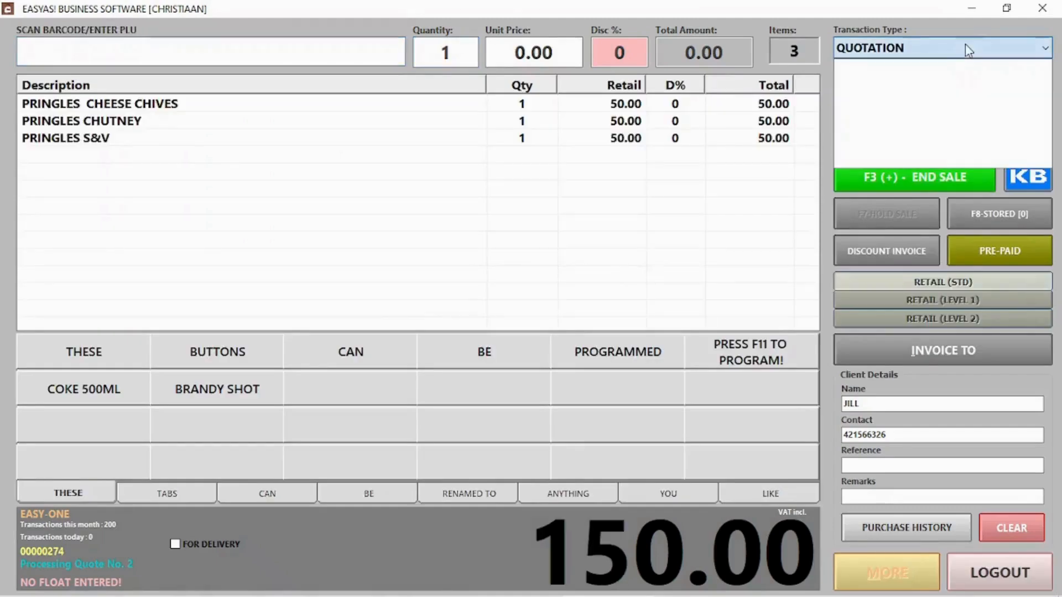
{"action": "left_click", "coordinate": [897, 68]}
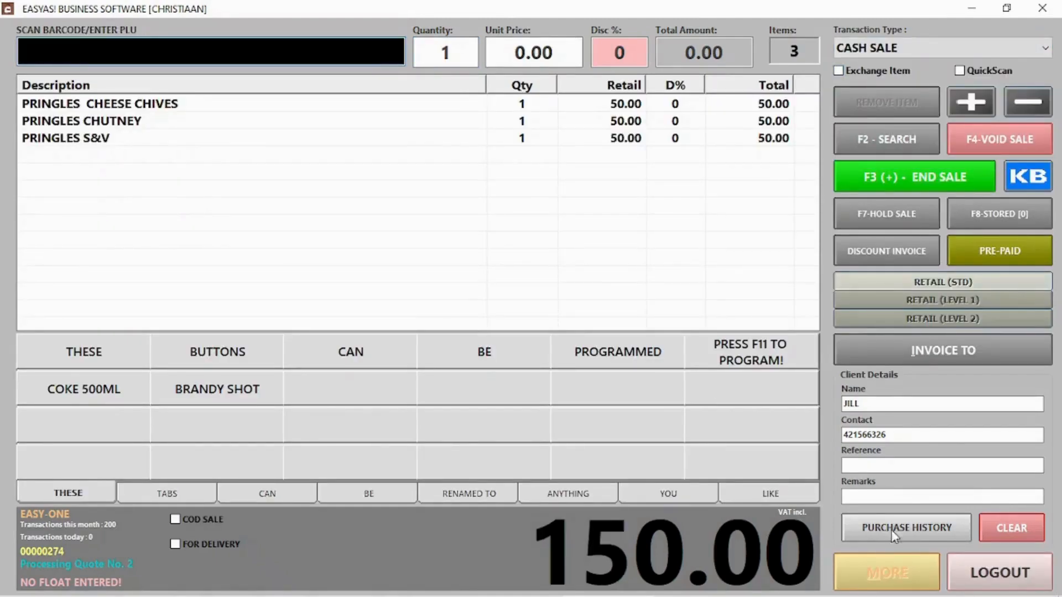
{"action": "left_click", "coordinate": [928, 176]}
{"action": "left_click", "coordinate": [726, 512]}
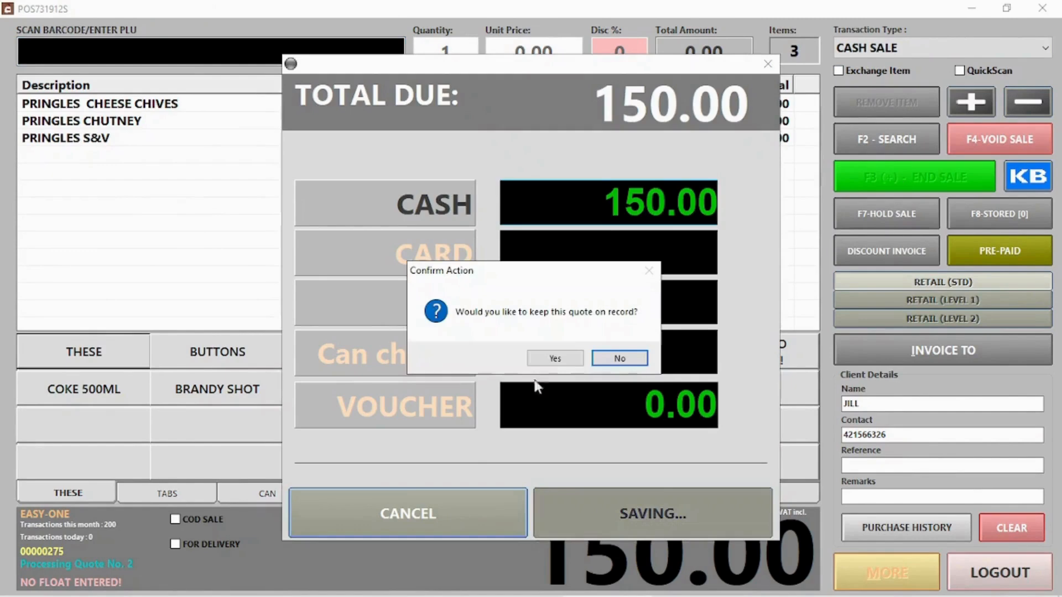
{"action": "left_click", "coordinate": [545, 360]}
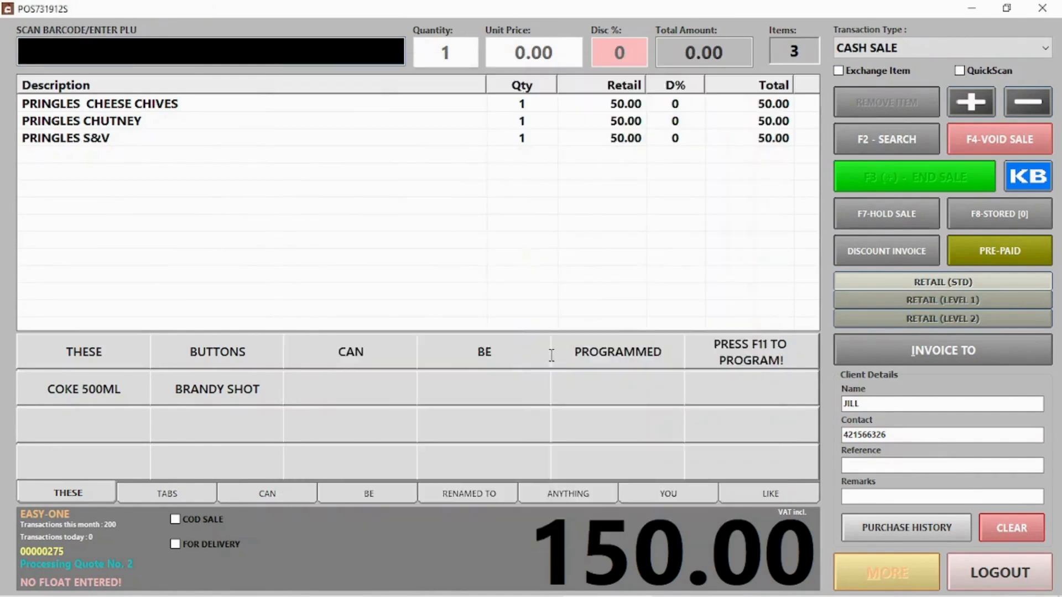
{"action": "left_click", "coordinate": [577, 357]}
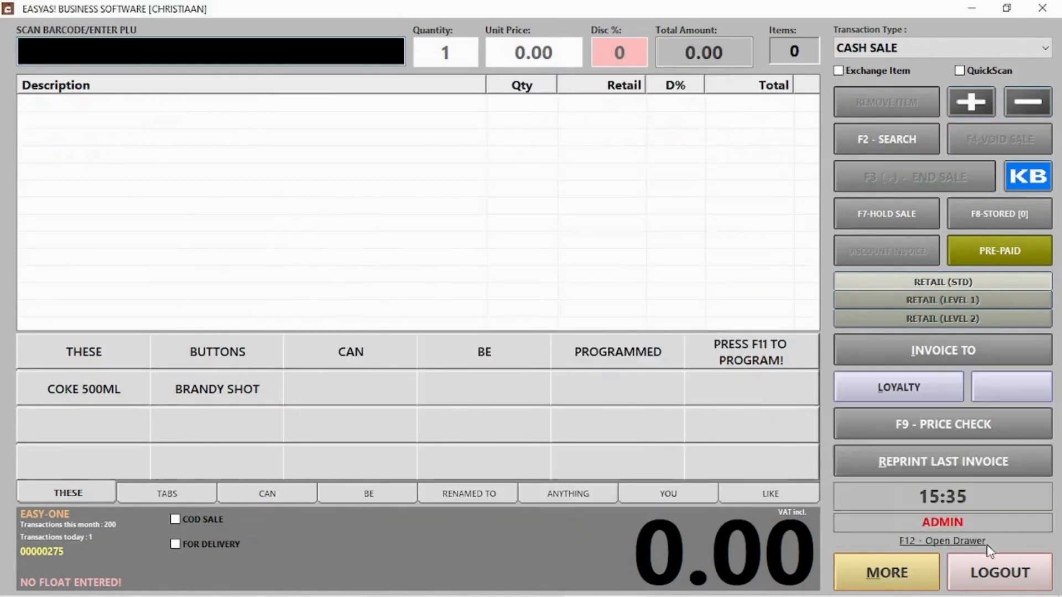
{"action": "left_click", "coordinate": [1000, 573]}
- View quote 2's details, then delete all quotations with Clear All
{"action": "left_click", "coordinate": [34, 108]}
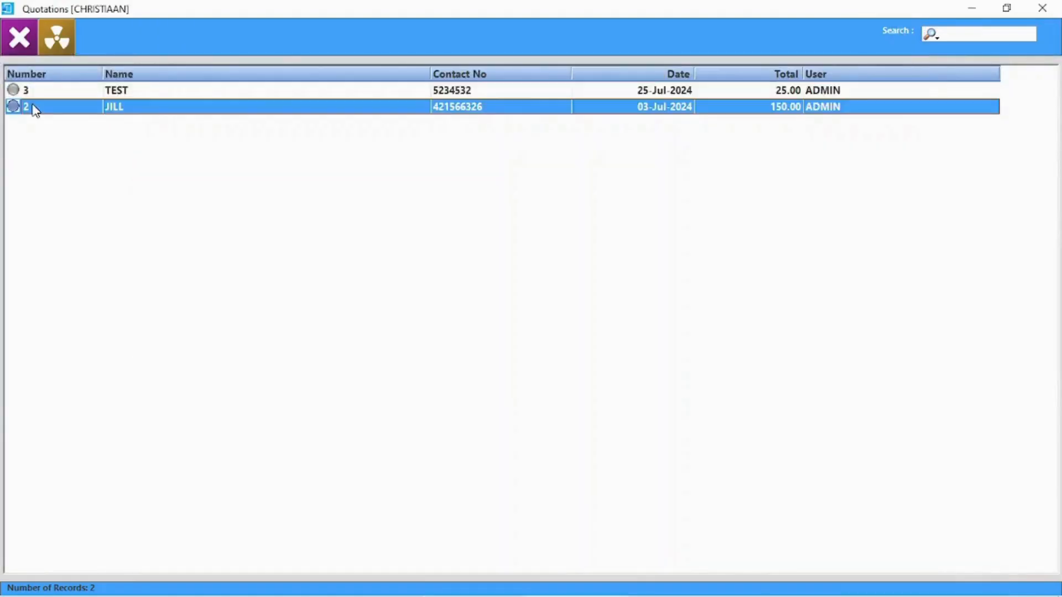
{"action": "double_click", "coordinate": [34, 108]}
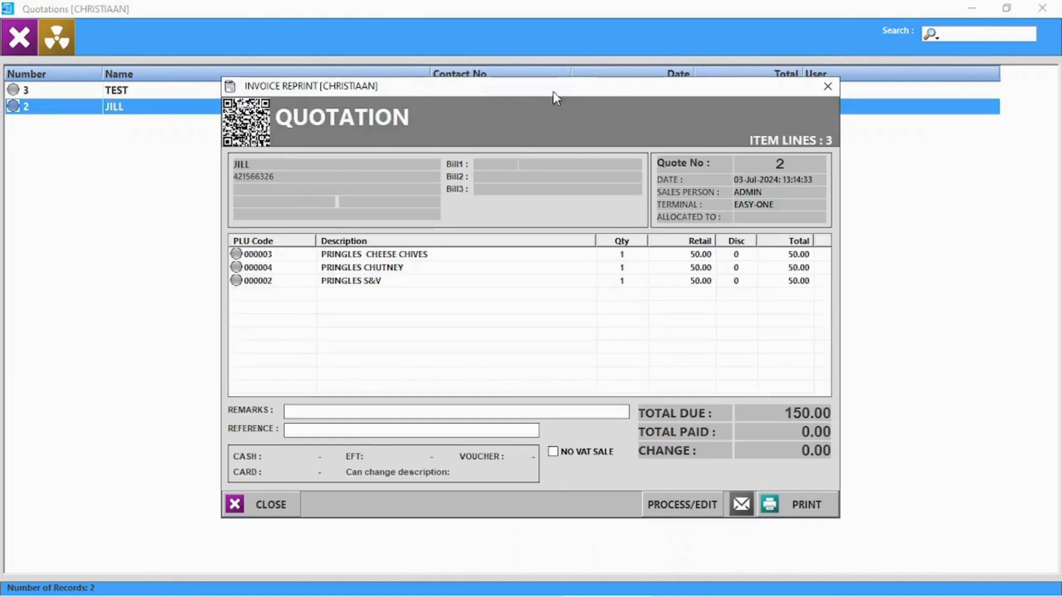
{"action": "left_click", "coordinate": [828, 86]}
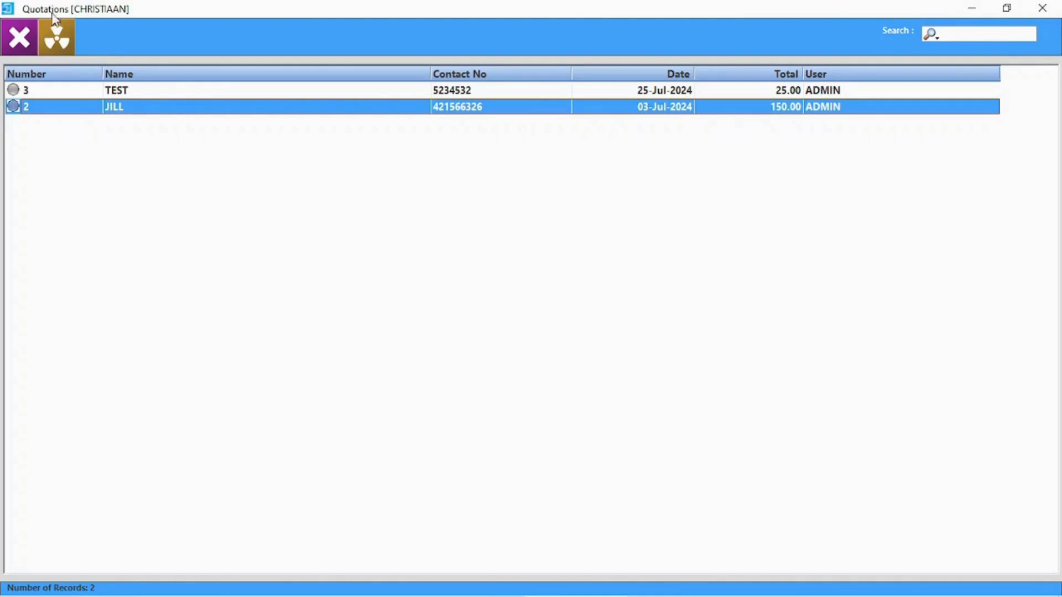
{"action": "left_click", "coordinate": [51, 46]}
{"action": "left_click", "coordinate": [515, 363]}
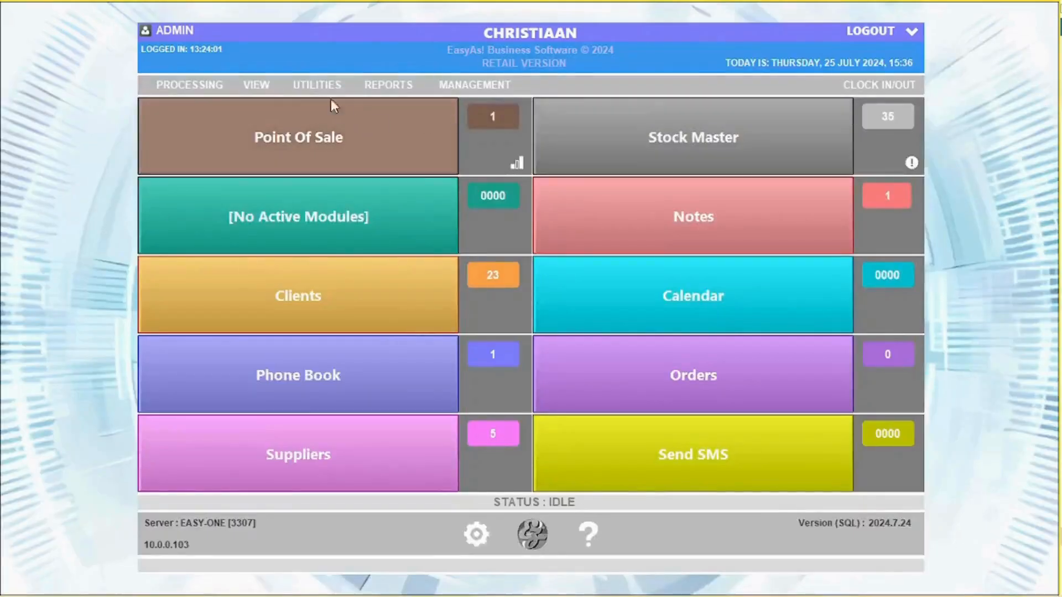
{"action": "left_click", "coordinate": [250, 83]}
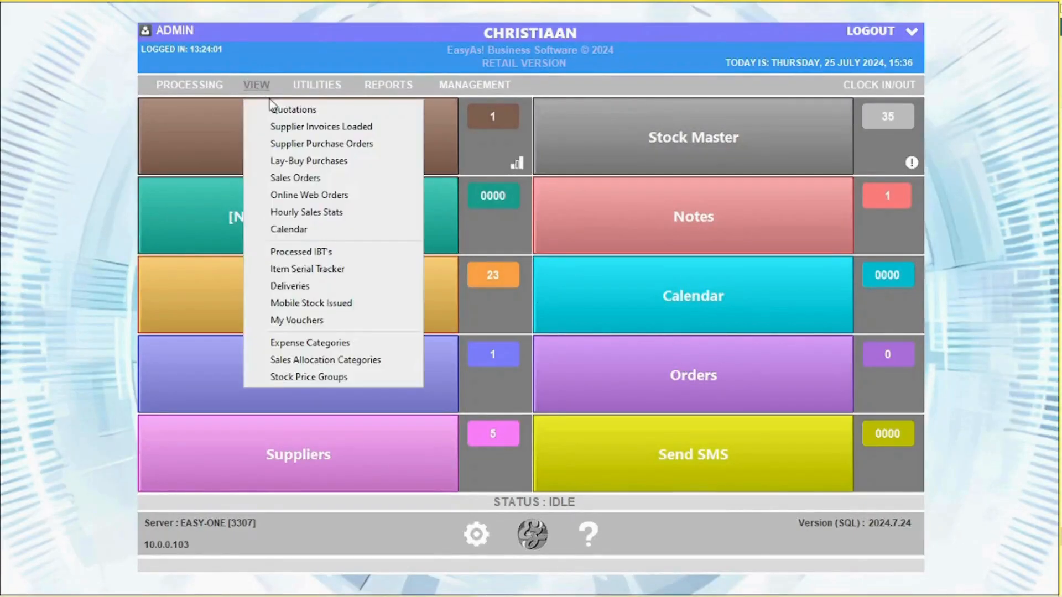
{"action": "left_click", "coordinate": [296, 130]}
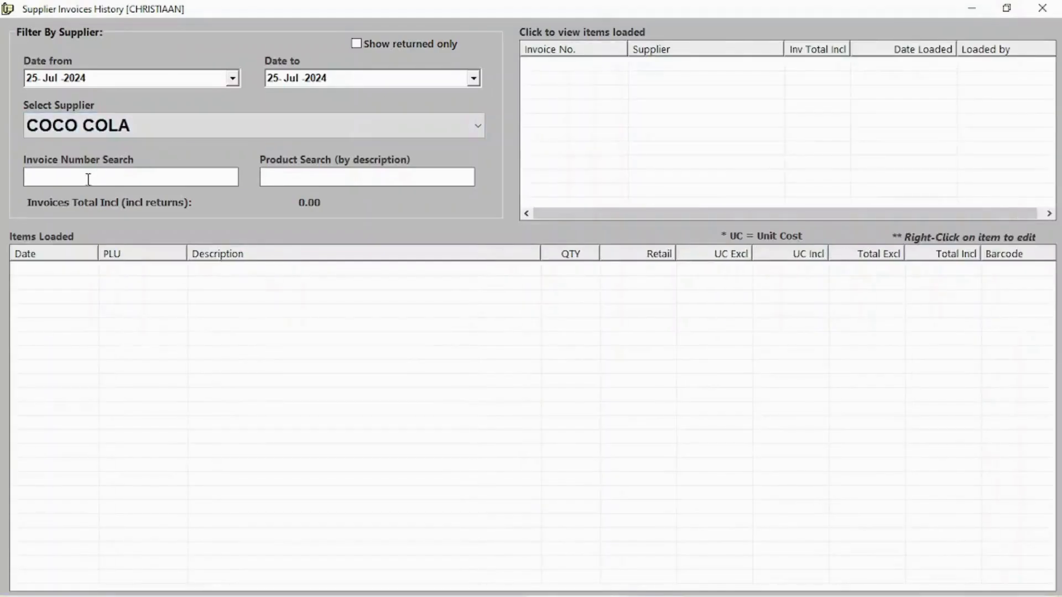
{"action": "left_click", "coordinate": [306, 128]}
{"action": "left_click", "coordinate": [122, 147]}
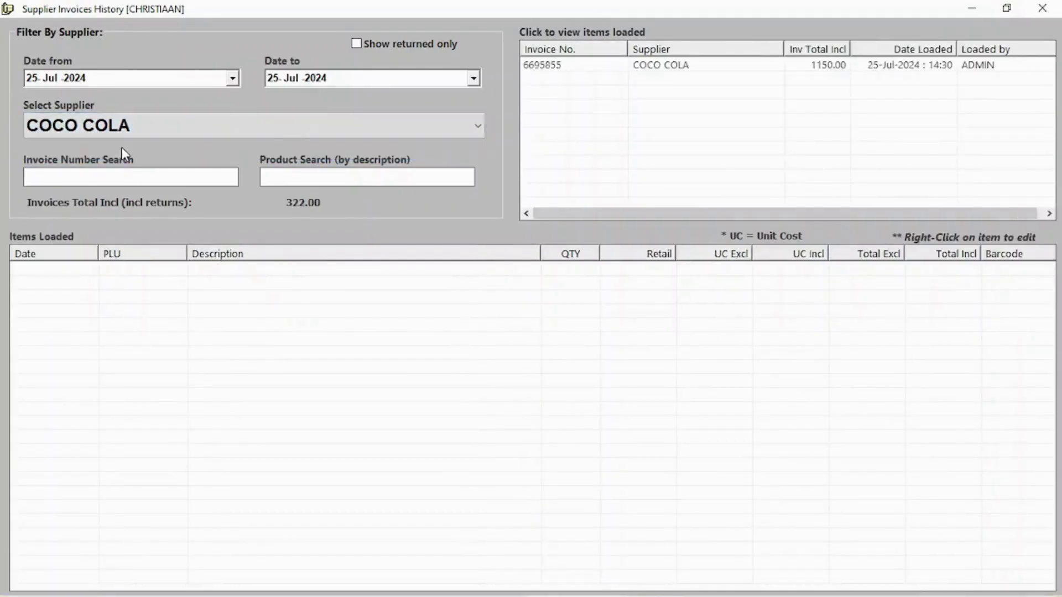
{"action": "left_click", "coordinate": [714, 68]}
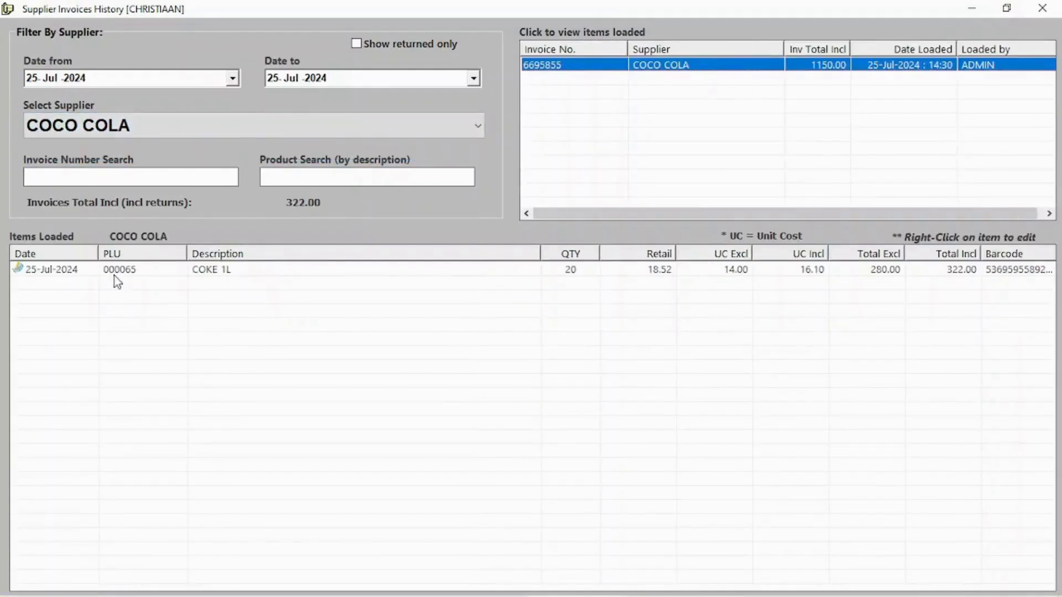
{"action": "left_click", "coordinate": [708, 271]}
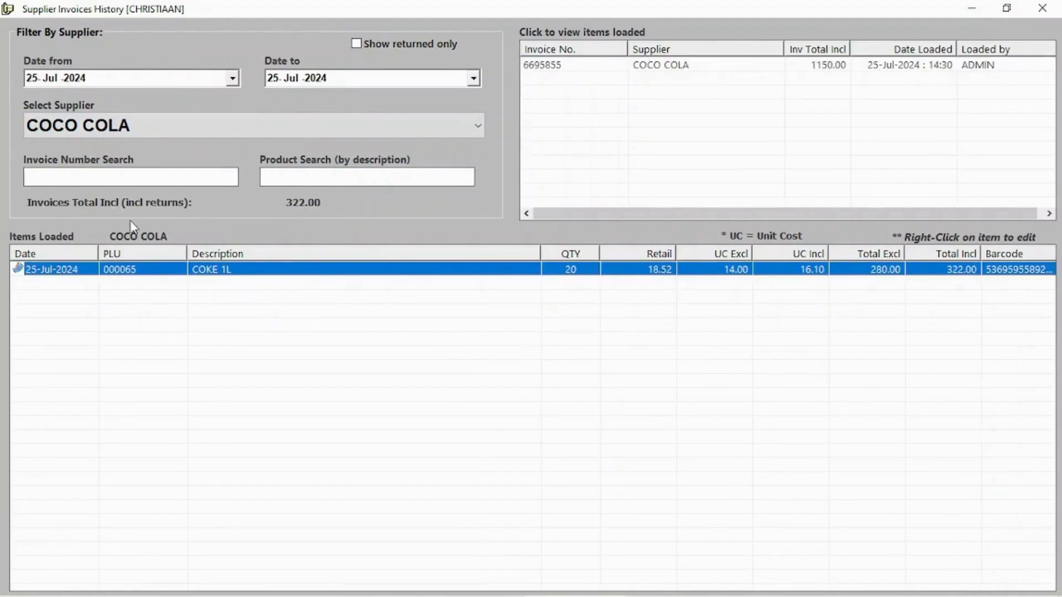
{"action": "left_click", "coordinate": [1043, 7]}
{"action": "left_click", "coordinate": [253, 84]}
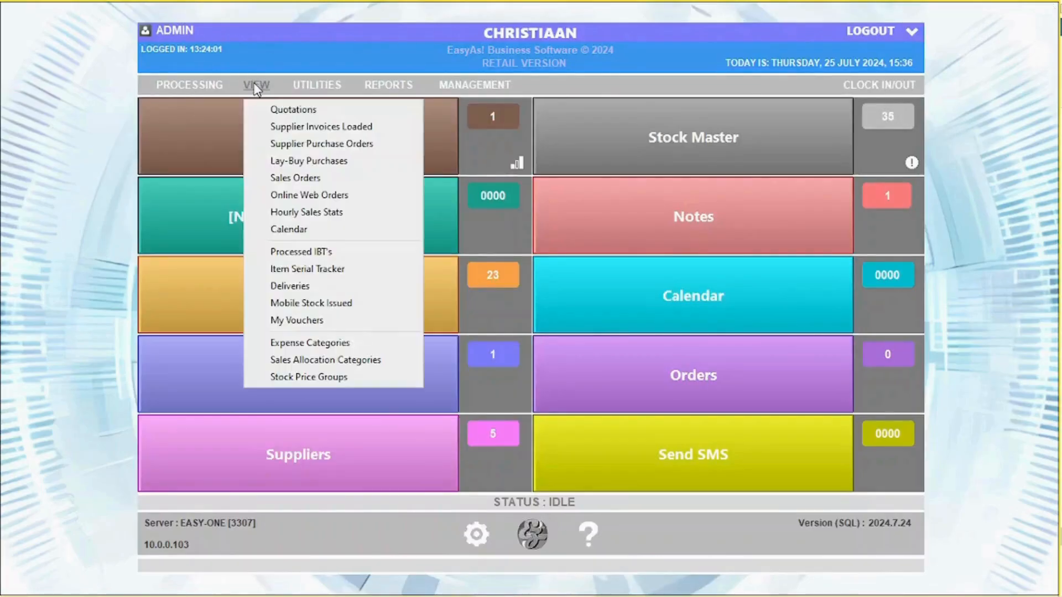
- Open purchase order 3 and enter 5 delivered PRINGLES CHEESE AND CHIVES at 12.00 unit cost
{"action": "left_click", "coordinate": [279, 143]}
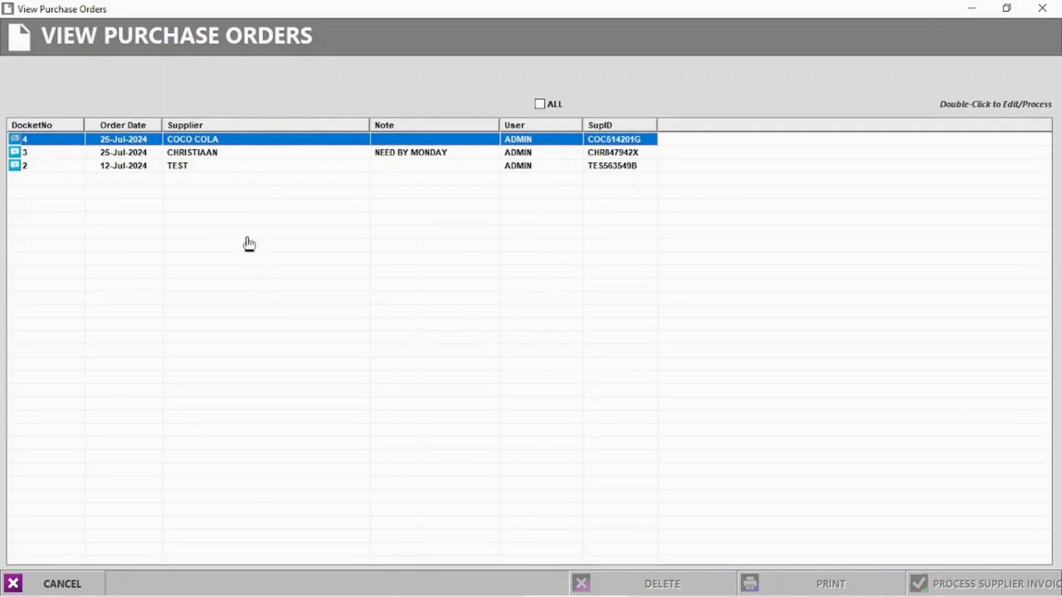
{"action": "left_click", "coordinate": [199, 155]}
{"action": "double_click", "coordinate": [200, 157]}
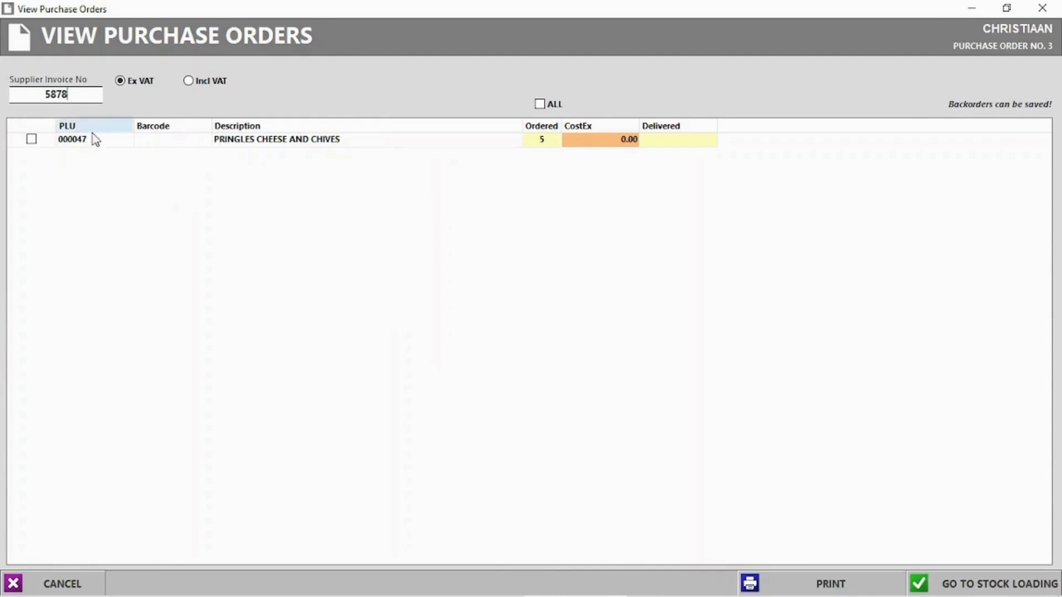
{"action": "left_click", "coordinate": [689, 145]}
{"action": "left_click", "coordinate": [669, 141]}
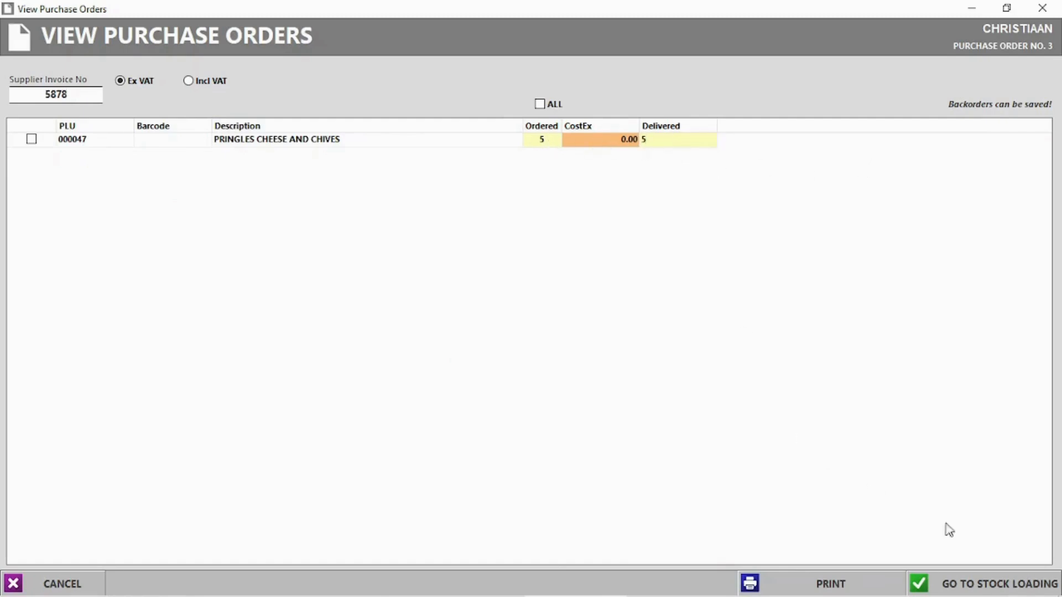
{"action": "left_click", "coordinate": [975, 584]}
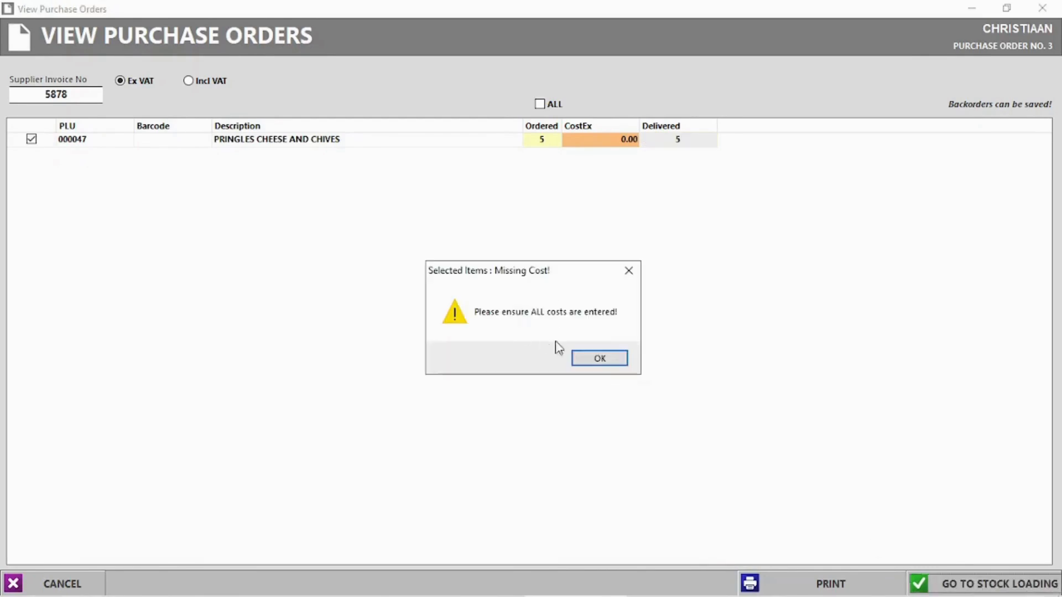
{"action": "left_click", "coordinate": [602, 359]}
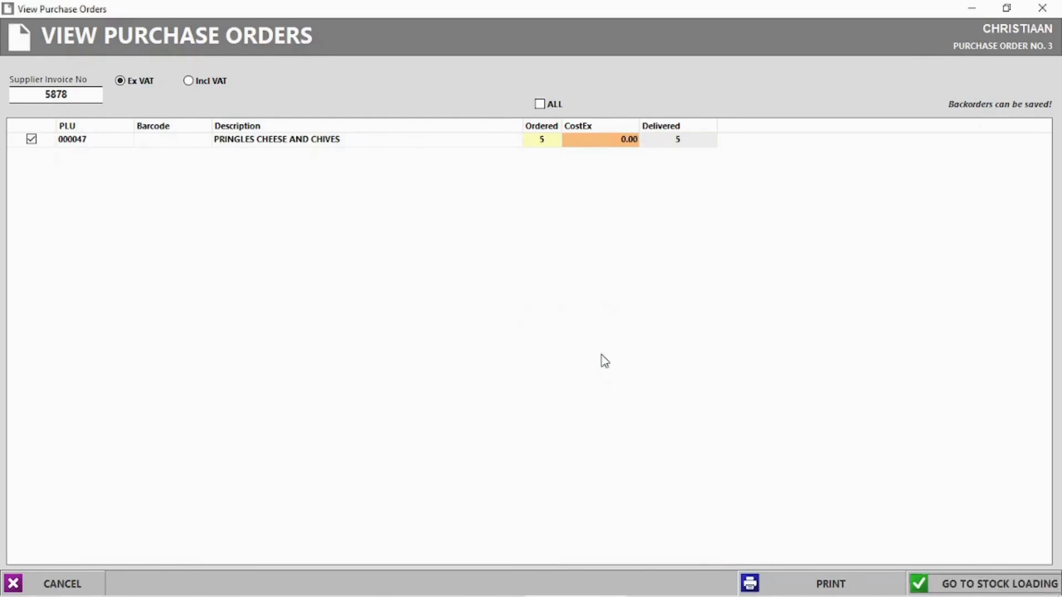
{"action": "left_click", "coordinate": [610, 143]}
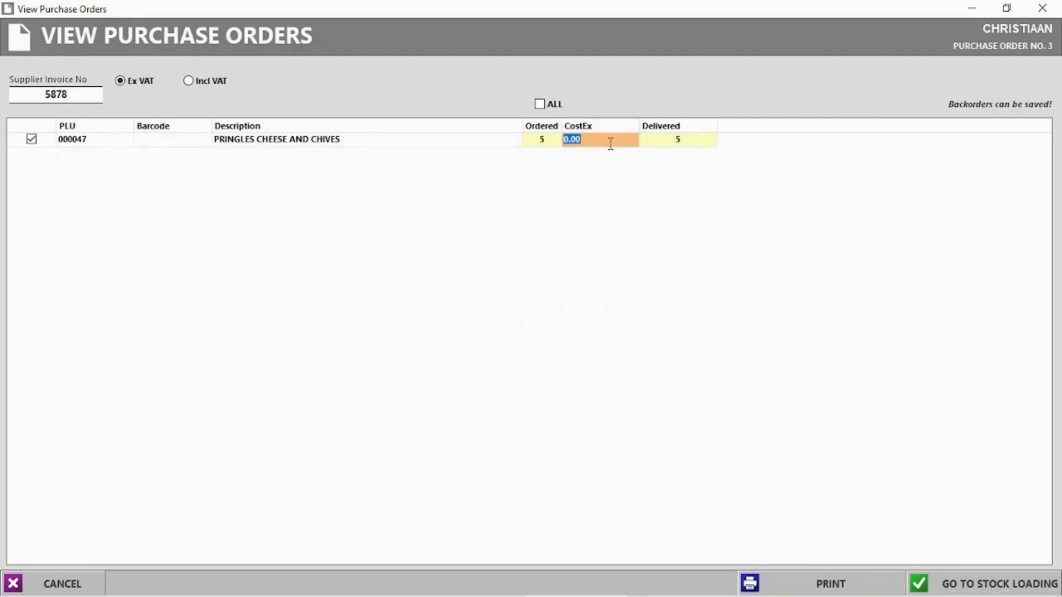
{"action": "key", "text": "Return"}
- Load the items to a supplier invoice and complete it at 60.00, printing labels but no packing slip
{"action": "left_click", "coordinate": [982, 578]}
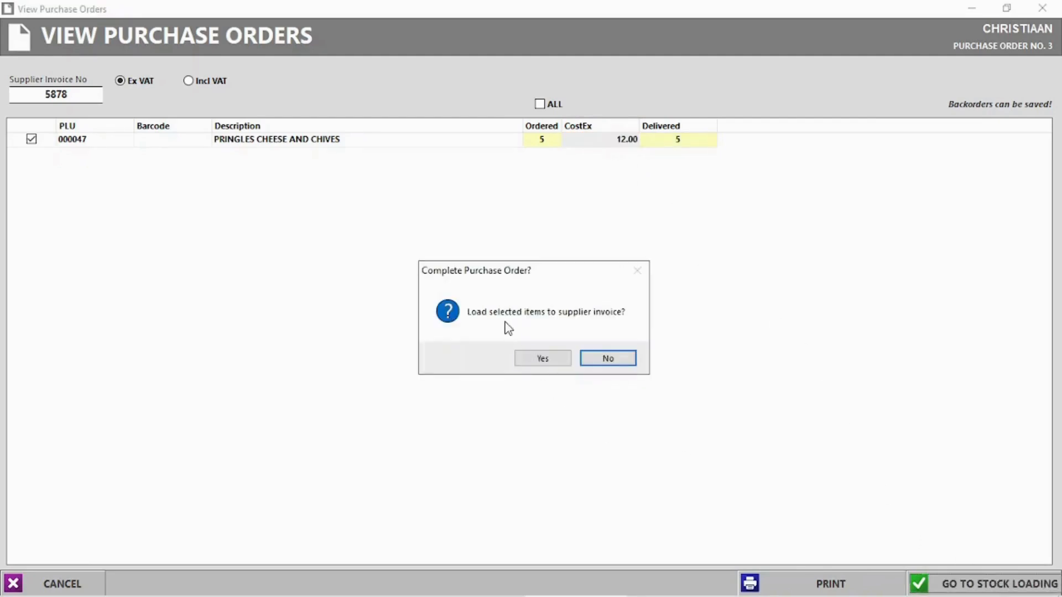
{"action": "left_click", "coordinate": [548, 359]}
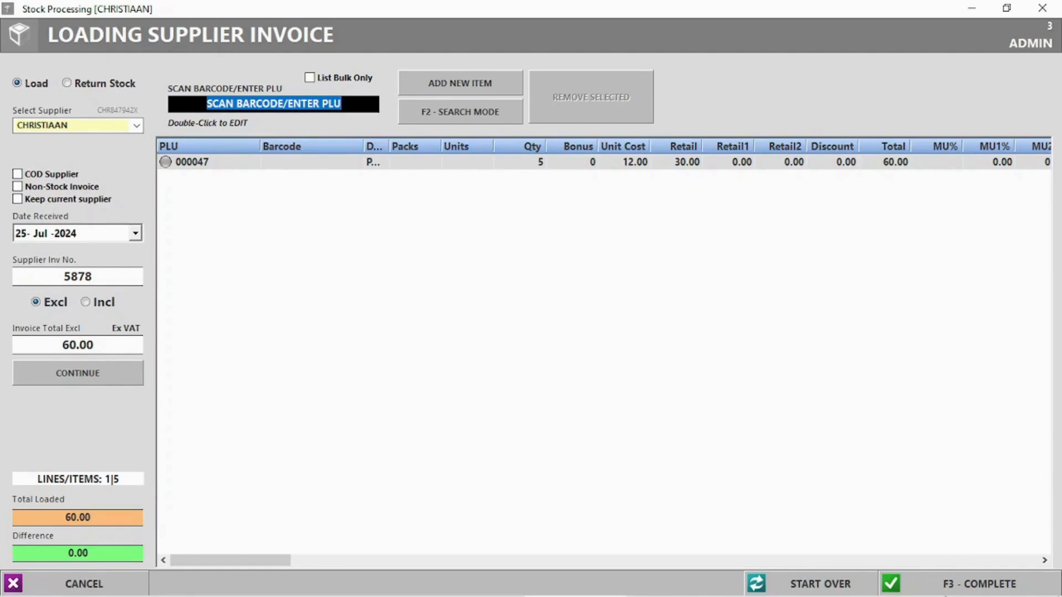
{"action": "left_click", "coordinate": [977, 584]}
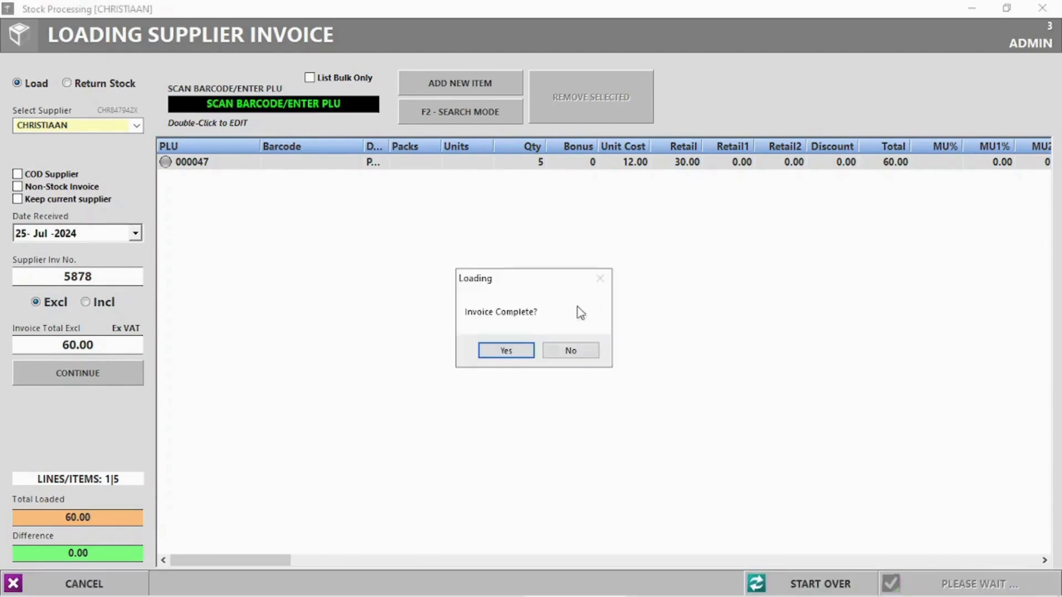
{"action": "left_click", "coordinate": [529, 358]}
{"action": "left_click", "coordinate": [523, 351]}
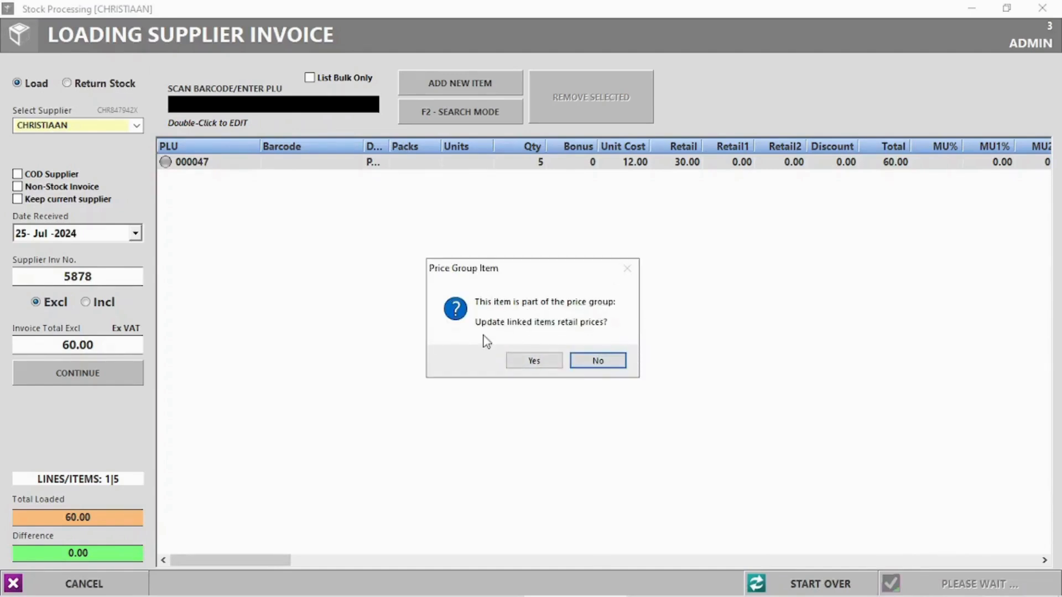
{"action": "left_click", "coordinate": [581, 361]}
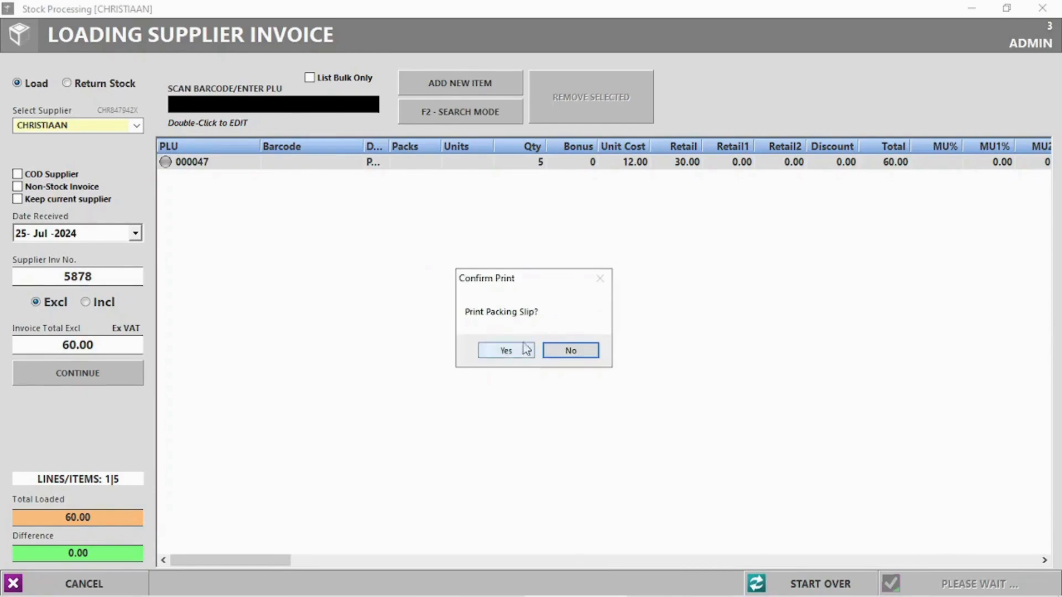
{"action": "left_click", "coordinate": [593, 356]}
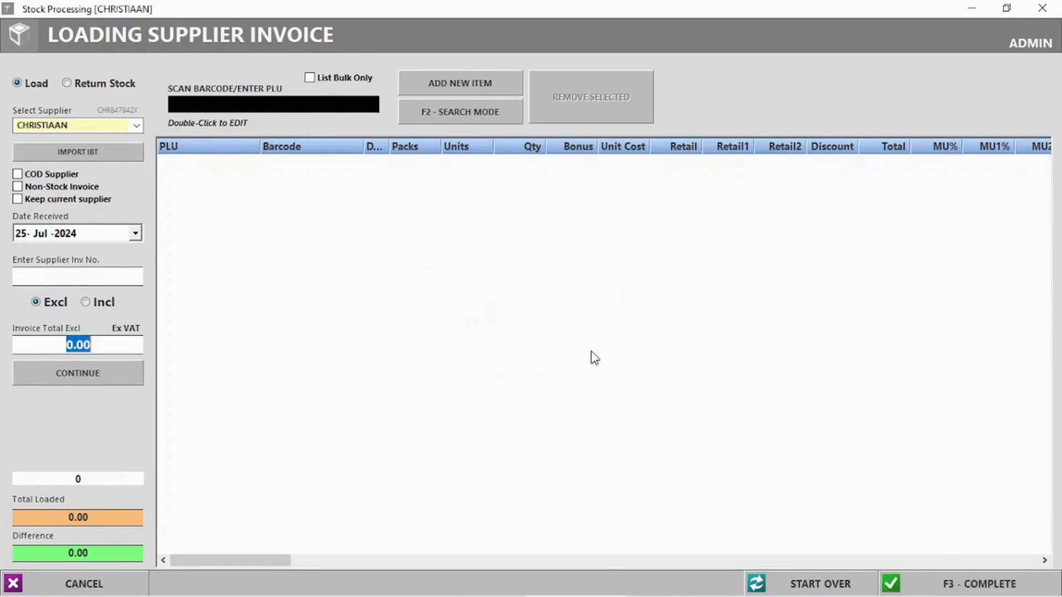
{"action": "left_click", "coordinate": [1042, 8]}
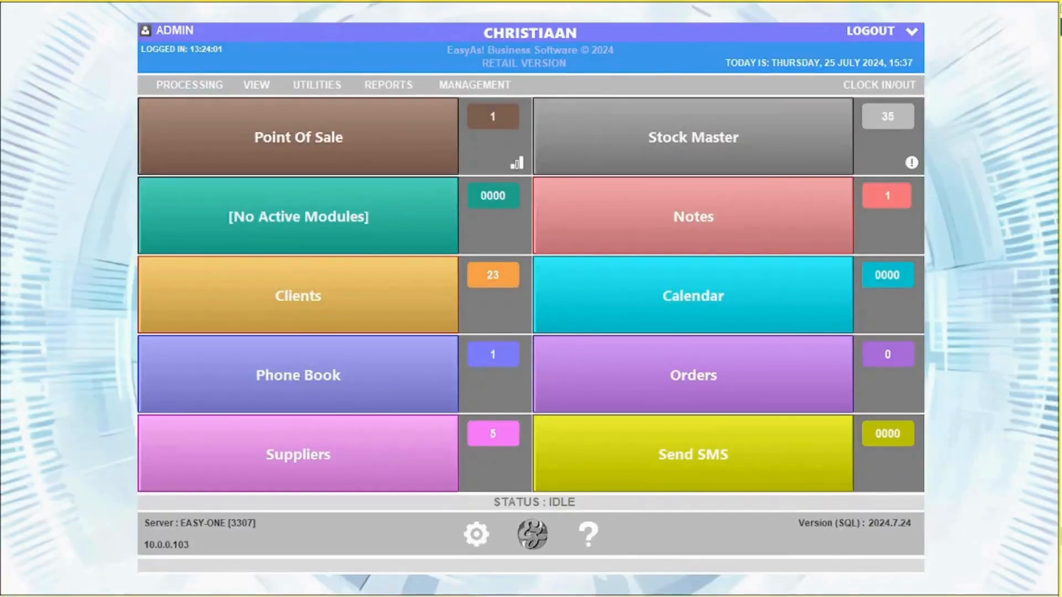
- Open the COCO COLA purchase order 4 and enter the supplier invoice number
{"action": "left_click", "coordinate": [256, 85]}
{"action": "left_click", "coordinate": [317, 156]}
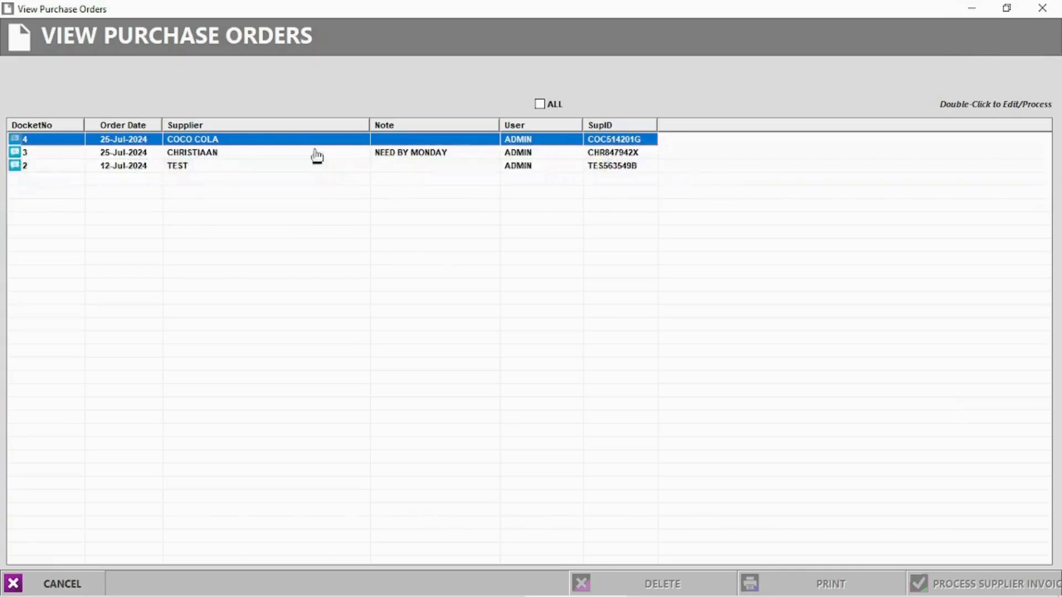
{"action": "left_click", "coordinate": [198, 155]}
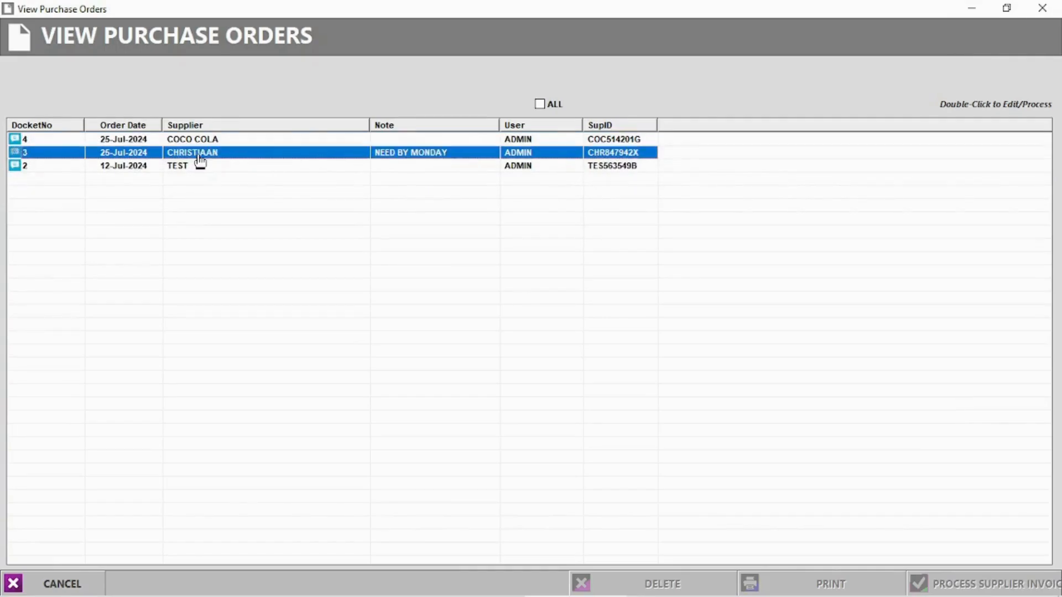
{"action": "left_click", "coordinate": [200, 141]}
{"action": "double_click", "coordinate": [201, 144]}
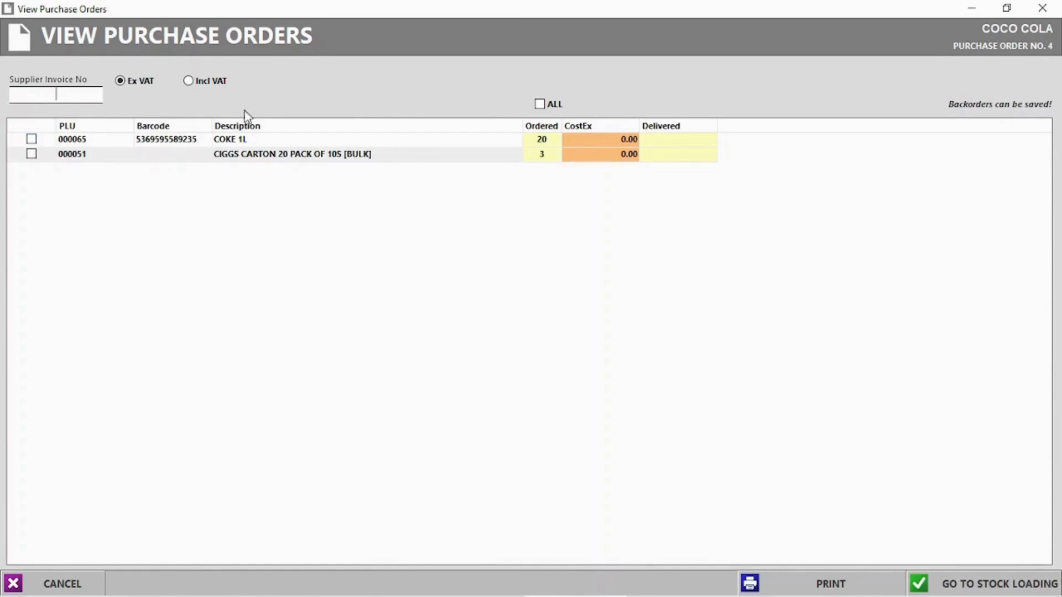
{"action": "left_click", "coordinate": [49, 96]}
{"action": "type", "text": "231321"}
- Receive 18 COKE 1L at 12.00 and 3 cigarette cartons at 120.00 each
{"action": "left_click", "coordinate": [672, 141]}
{"action": "key", "text": "Return"}
{"action": "type", "text": "3"}
{"action": "key", "text": "Return"}
{"action": "left_click", "coordinate": [618, 138]}
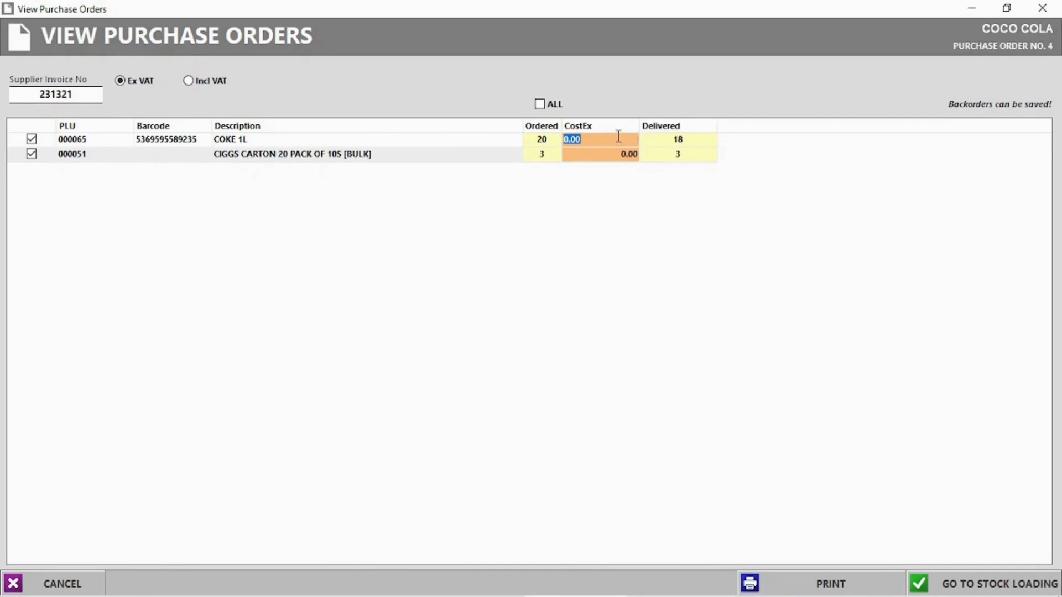
{"action": "key", "text": "Return"}
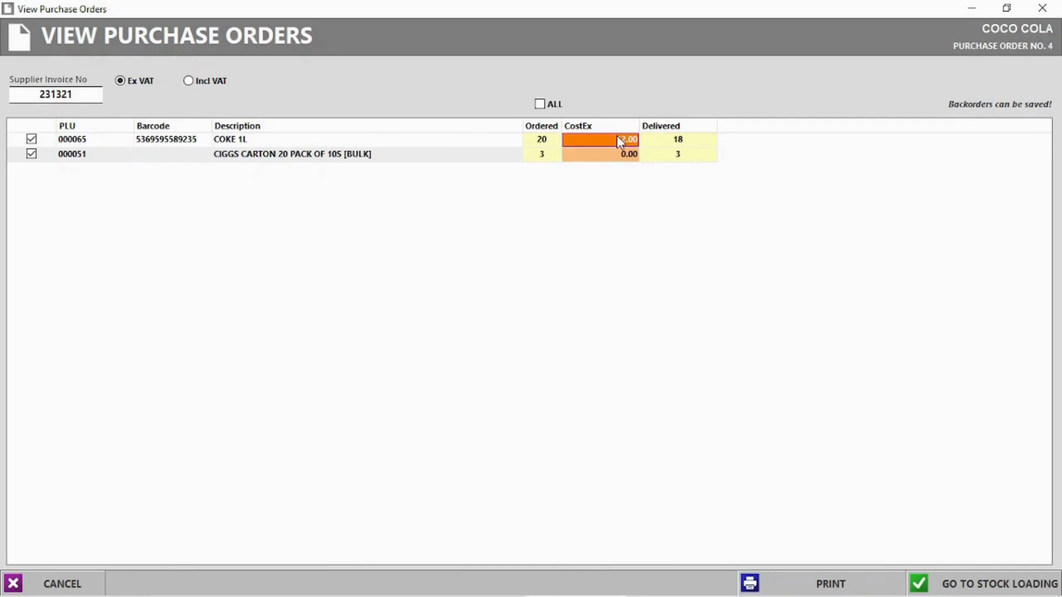
{"action": "left_click", "coordinate": [616, 155]}
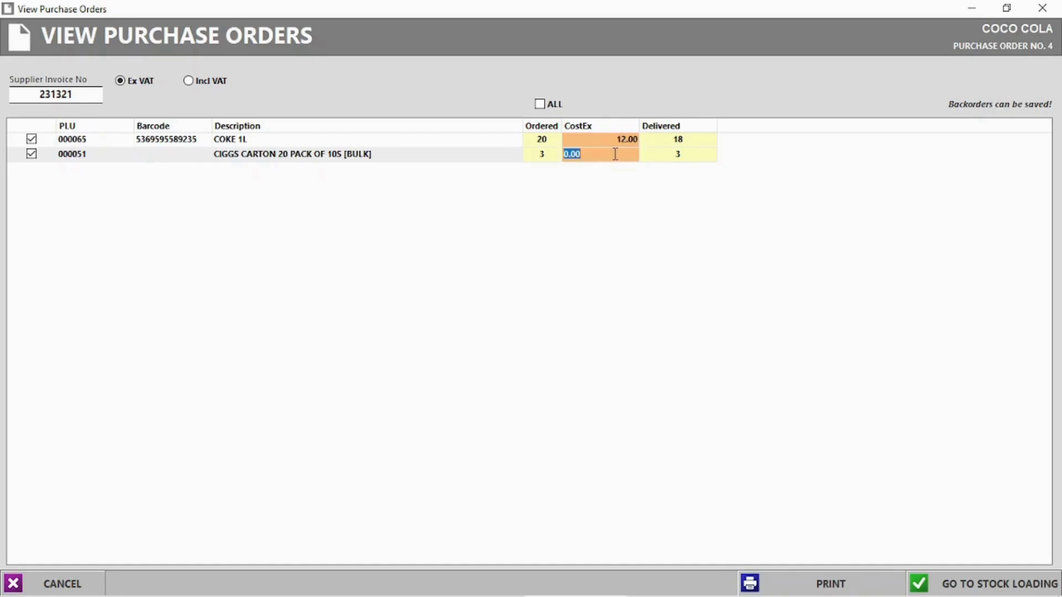
{"action": "type", "text": "120"}
{"action": "key", "text": "Return"}
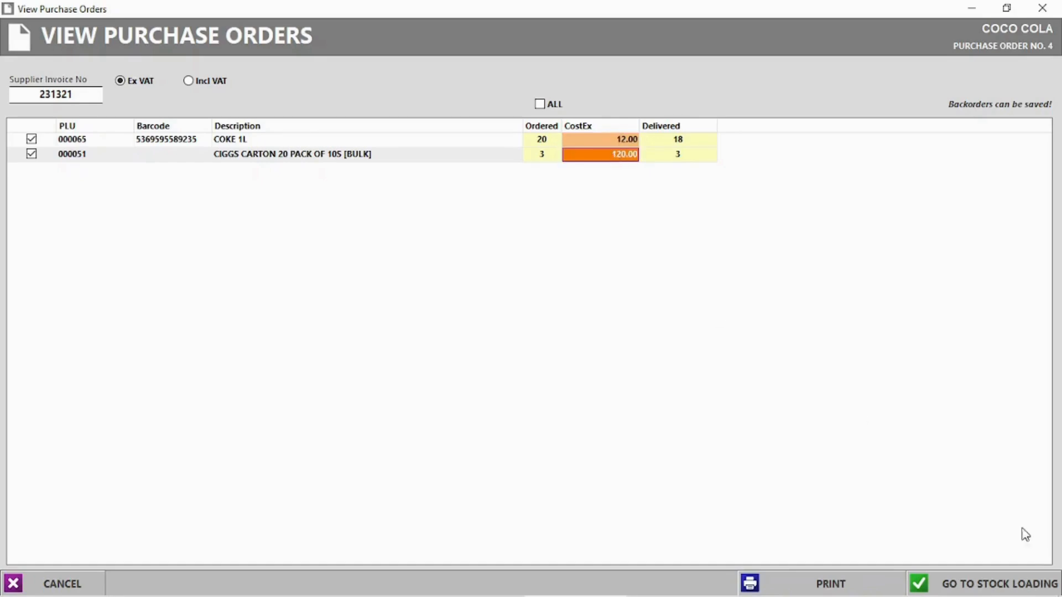
- Load the items to stock keeping backorders, and complete the 576.00 invoice without labels or printing
{"action": "left_click", "coordinate": [985, 584]}
{"action": "left_click", "coordinate": [546, 359]}
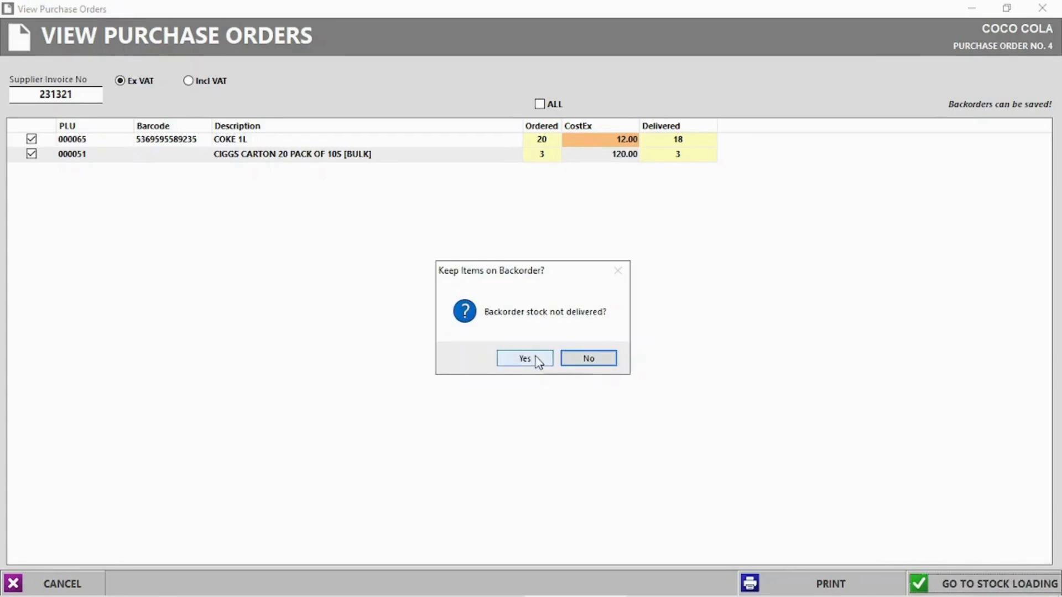
{"action": "left_click", "coordinate": [522, 361]}
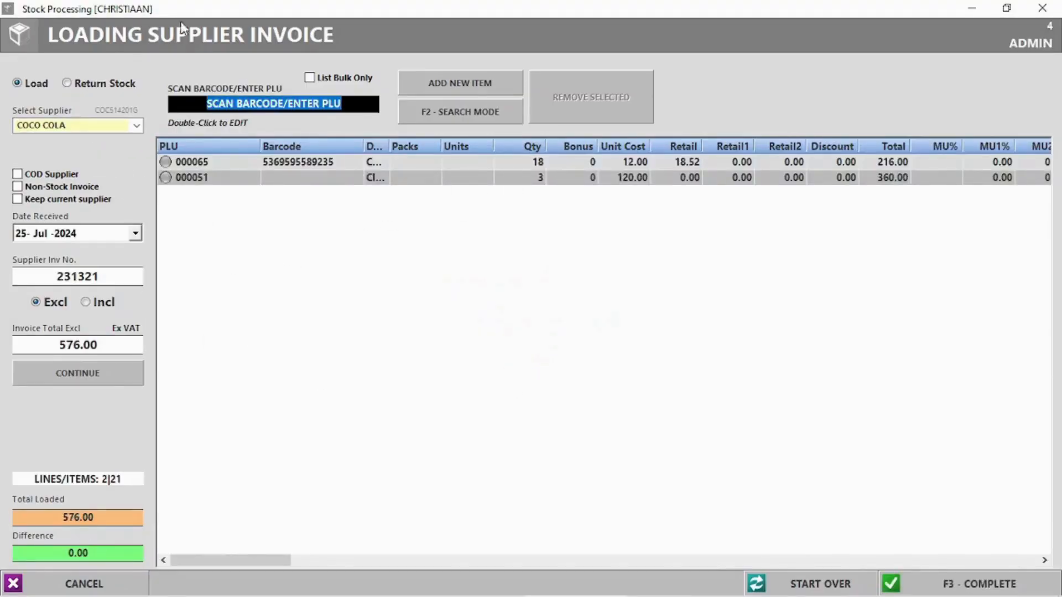
{"action": "left_click", "coordinate": [527, 164]}
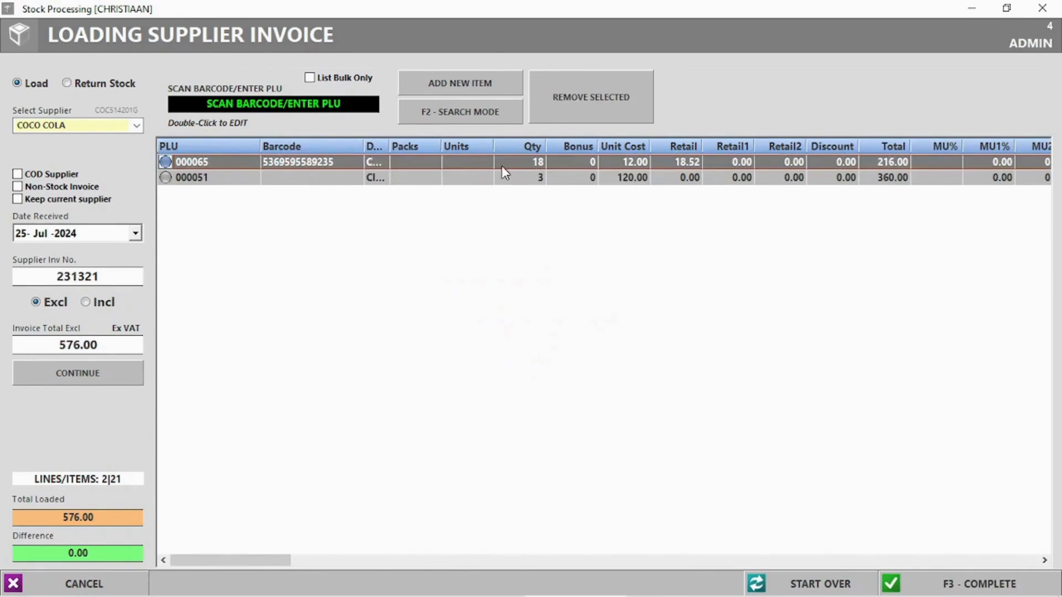
{"action": "left_click", "coordinate": [939, 578]}
{"action": "left_click", "coordinate": [505, 351]}
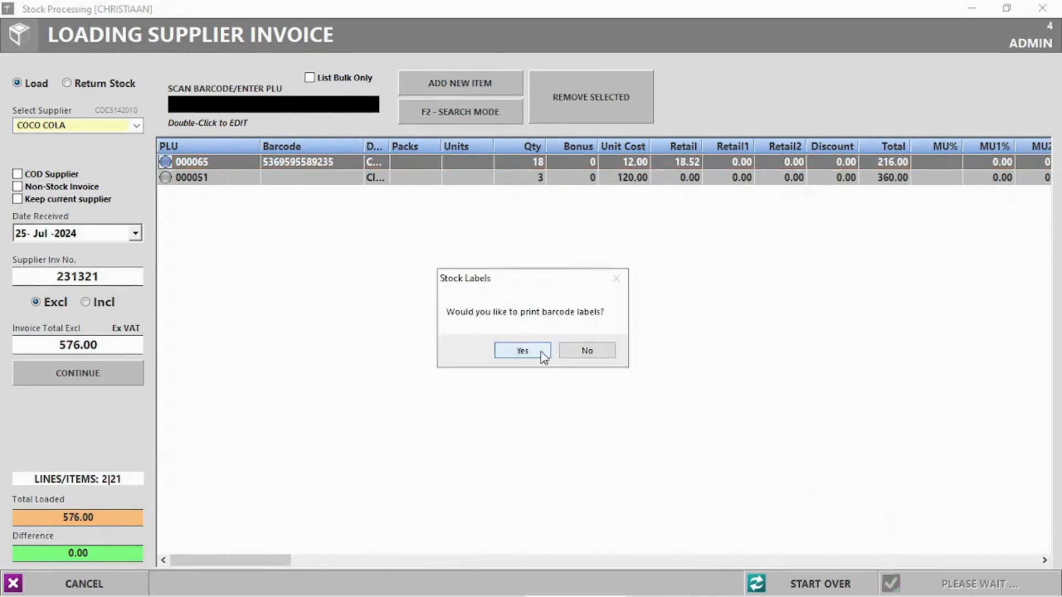
{"action": "left_click", "coordinate": [583, 354]}
{"action": "left_click", "coordinate": [571, 350]}
{"action": "left_click", "coordinate": [1043, 8]}
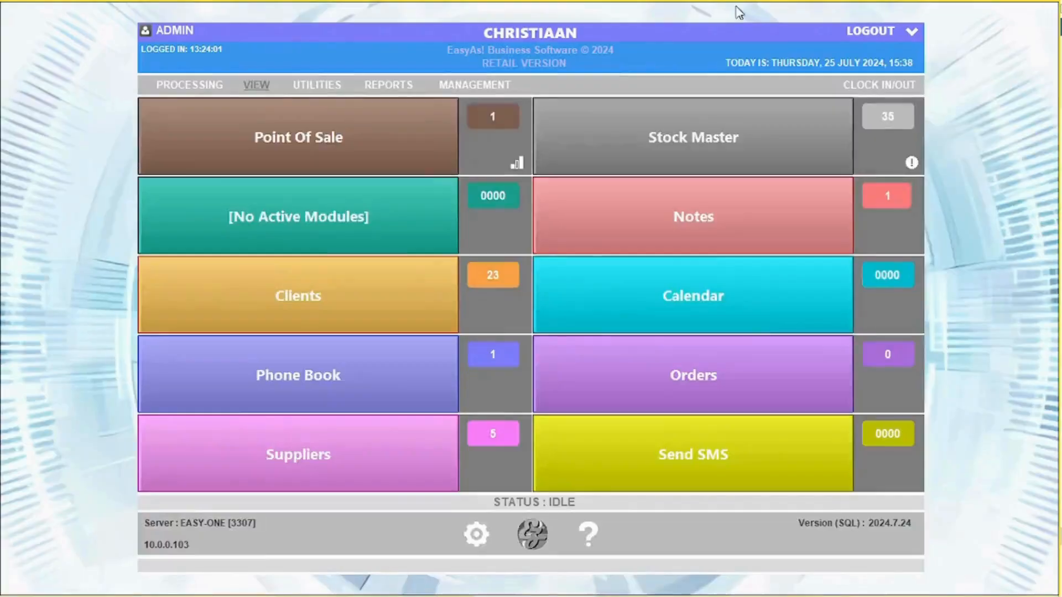
{"action": "left_click", "coordinate": [257, 90]}
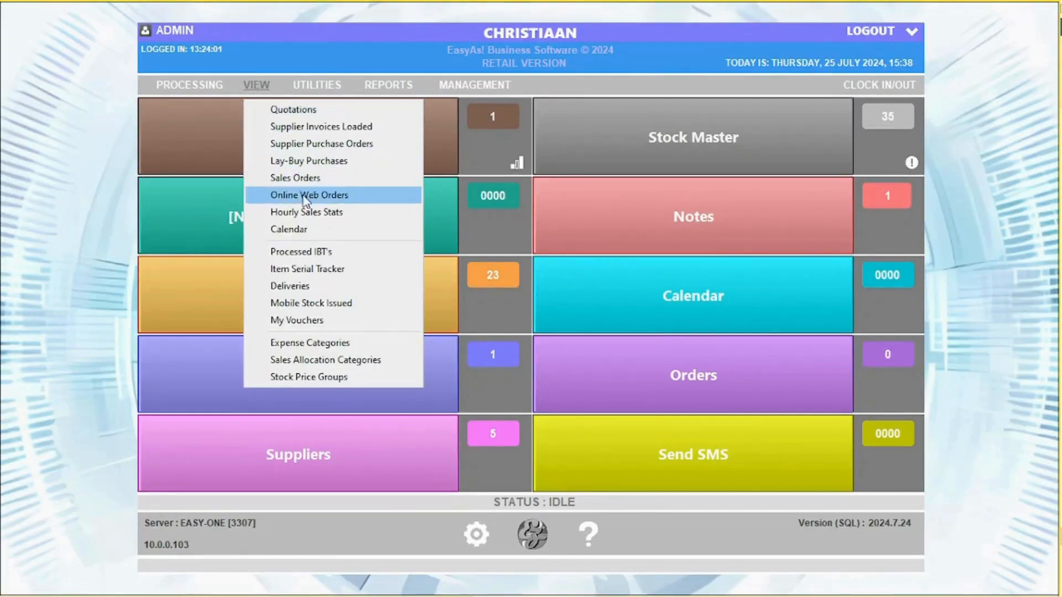
- Delete the only 80.00 gift voucher from My Vouchers
{"action": "left_click", "coordinate": [299, 320]}
{"action": "double_click", "coordinate": [35, 110]}
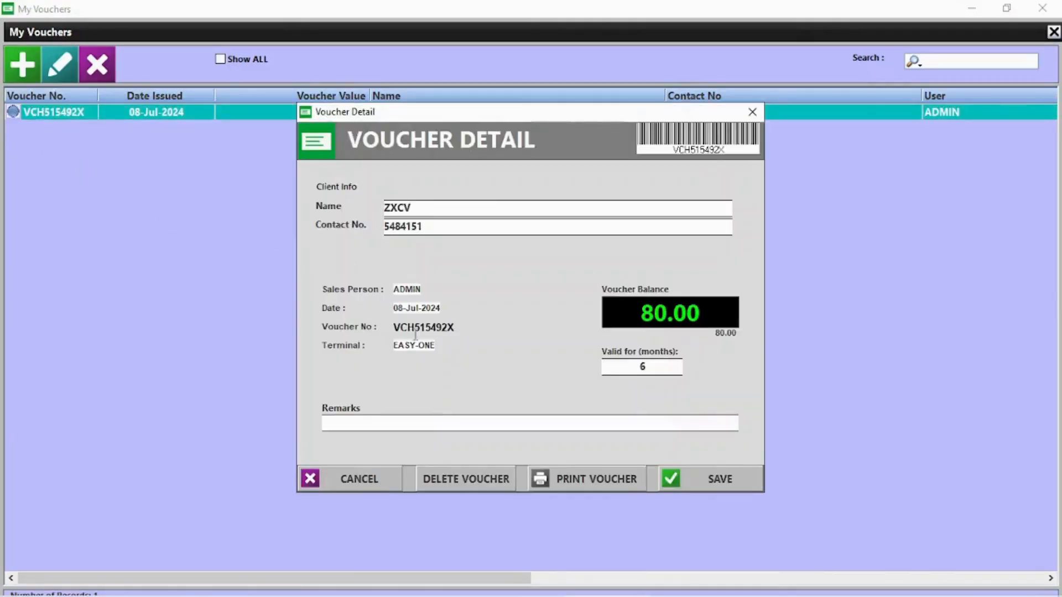
{"action": "left_click", "coordinate": [754, 112]}
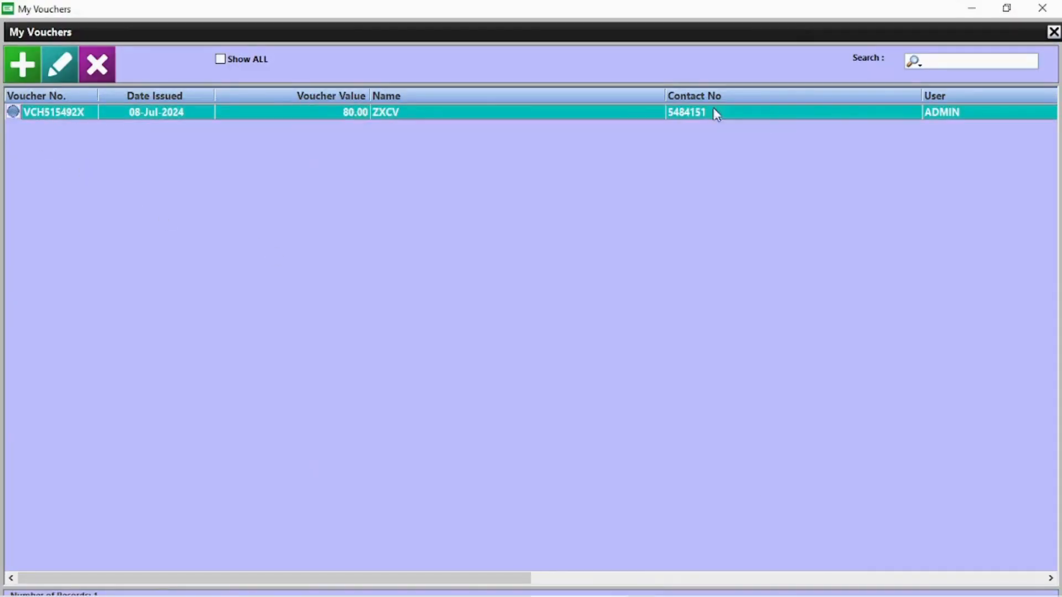
{"action": "left_click", "coordinate": [22, 64]}
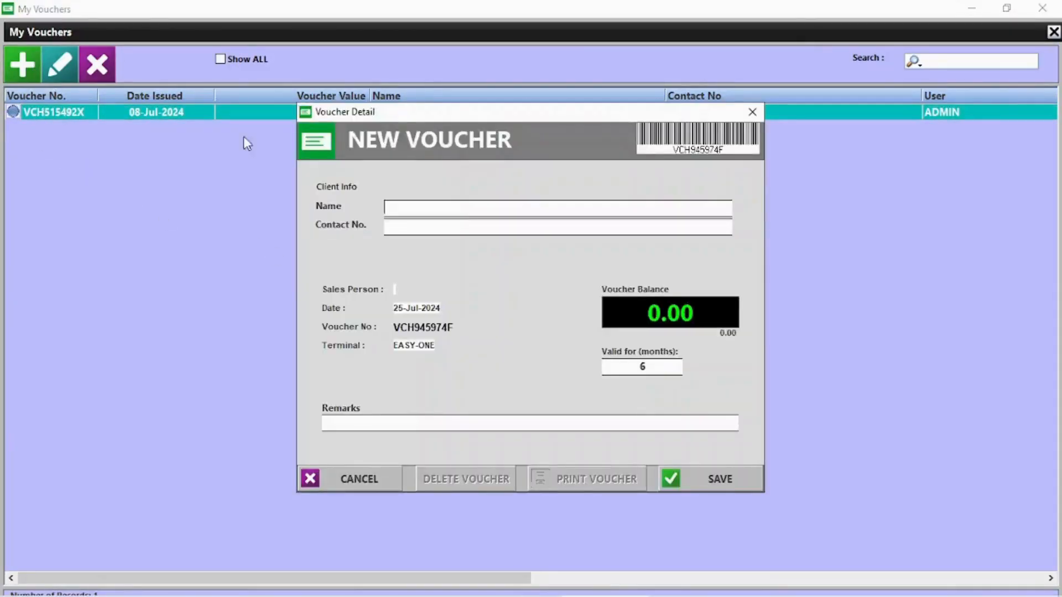
{"action": "left_click", "coordinate": [753, 111]}
{"action": "left_click", "coordinate": [98, 61]}
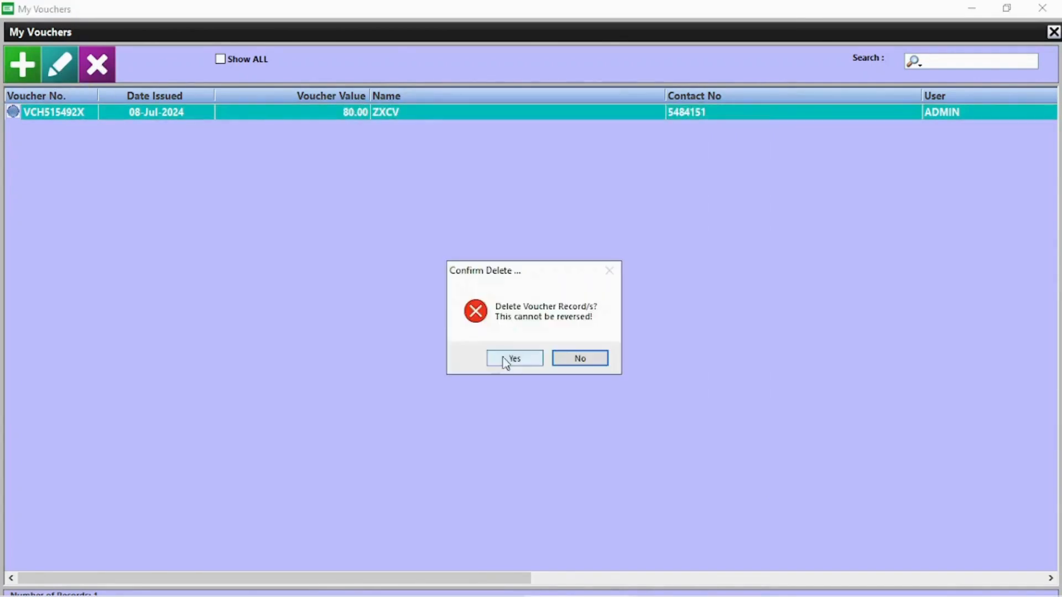
{"action": "left_click", "coordinate": [512, 361]}
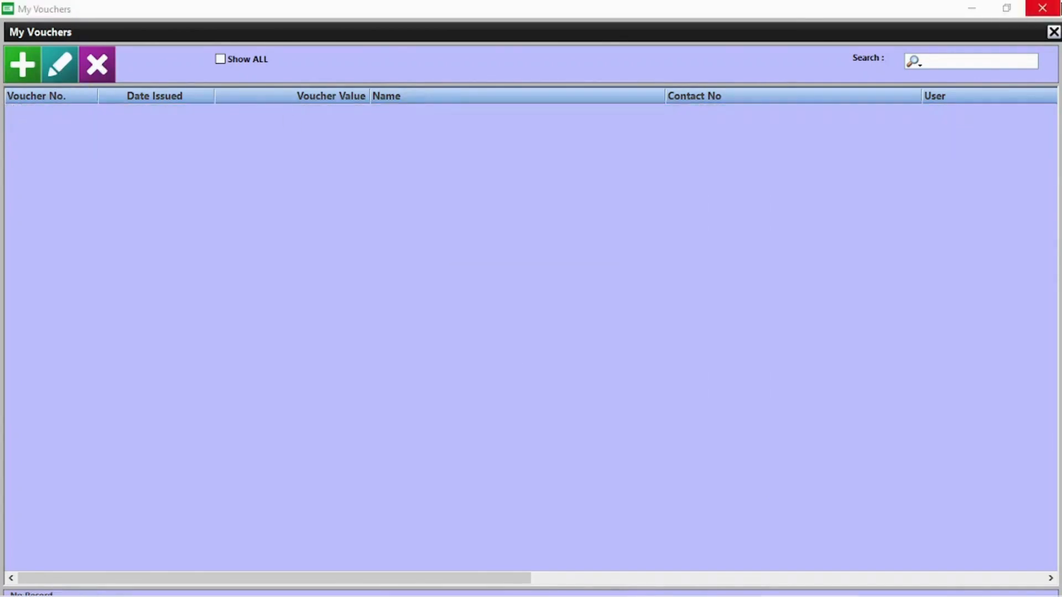
{"action": "left_click", "coordinate": [1043, 8]}
- Mark the pending OWN STOCK delivery as delivered in the Deliveries list
{"action": "left_click", "coordinate": [255, 85]}
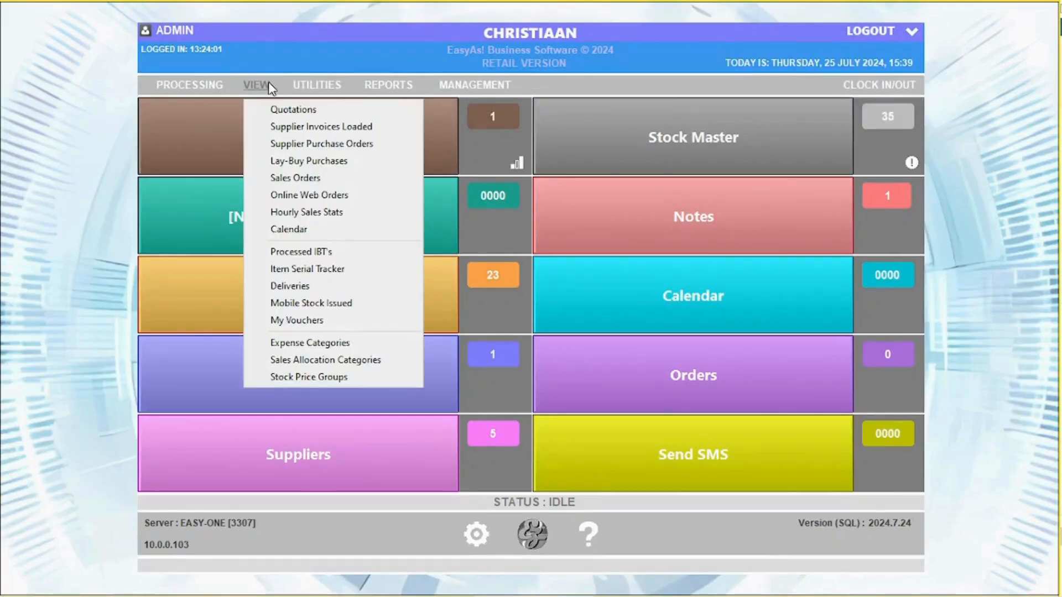
{"action": "left_click", "coordinate": [297, 286]}
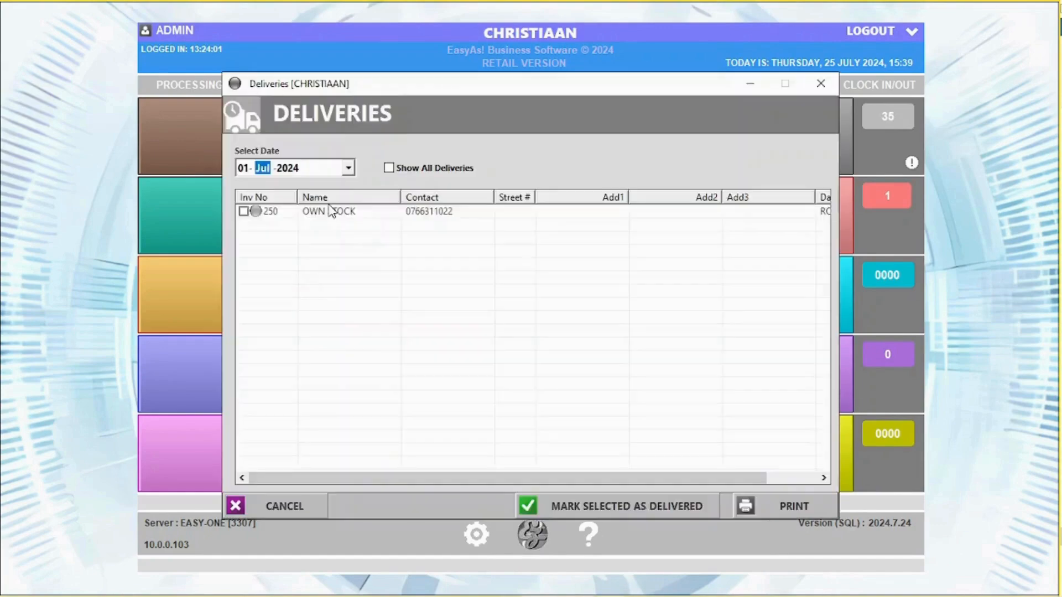
{"action": "left_click", "coordinate": [331, 213]}
{"action": "left_click", "coordinate": [243, 212]}
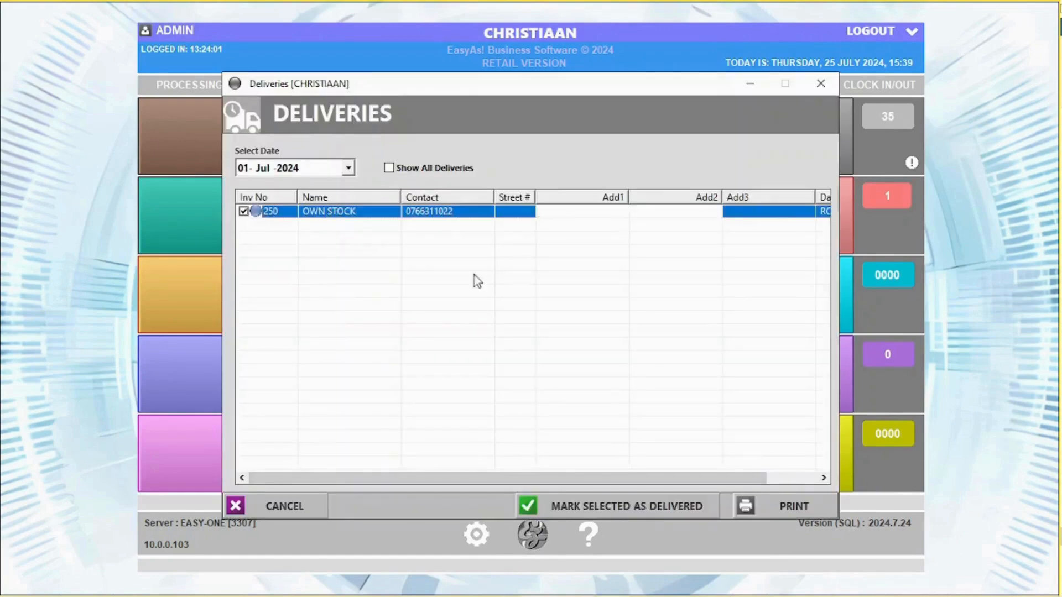
{"action": "left_click", "coordinate": [611, 506]}
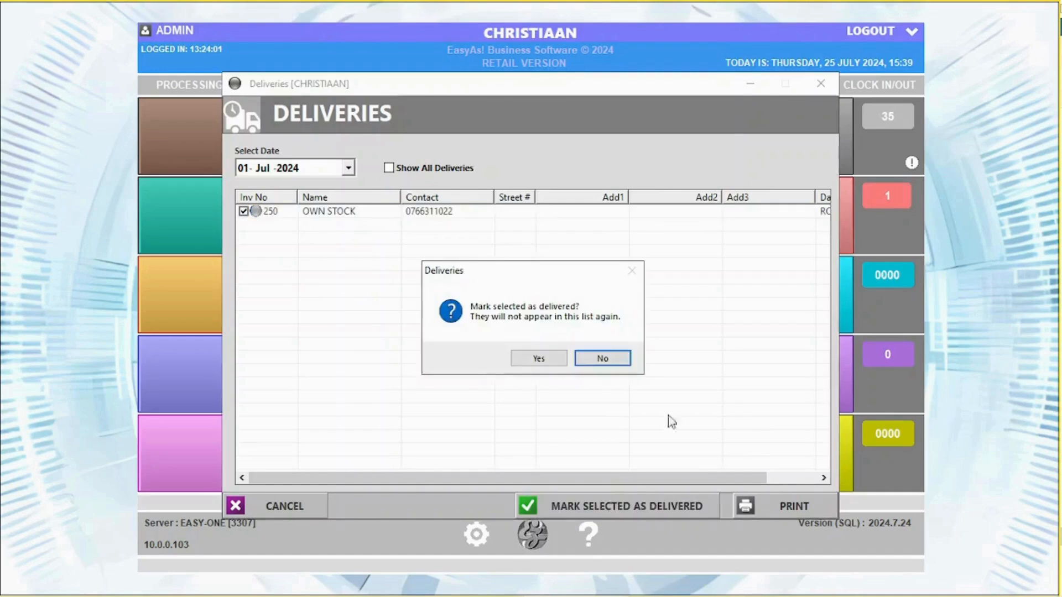
{"action": "left_click", "coordinate": [539, 359]}
{"action": "left_click", "coordinate": [819, 82]}
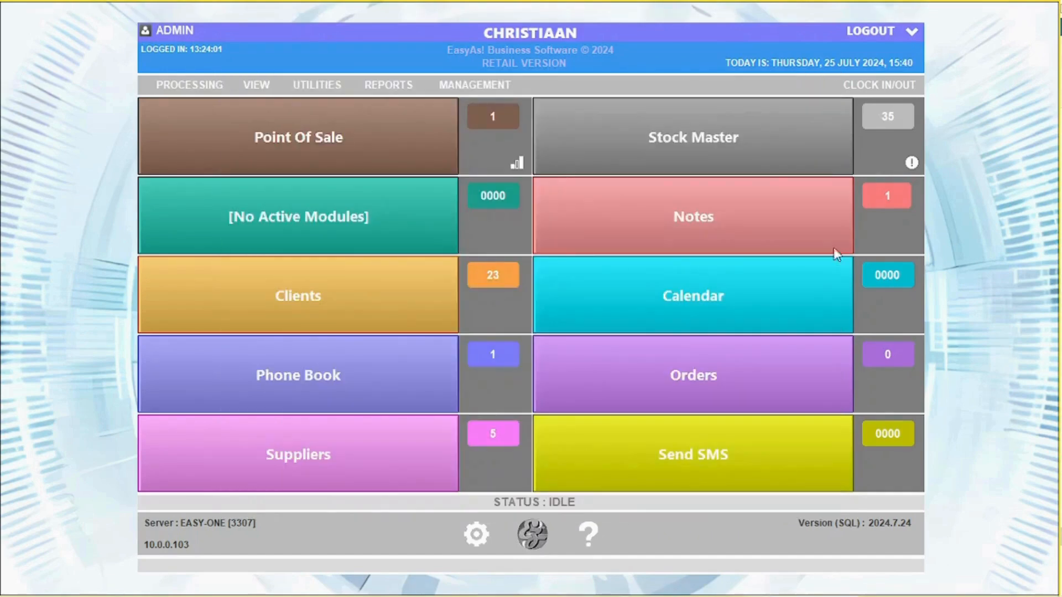
{"action": "left_click", "coordinate": [316, 86]}
{"action": "left_click", "coordinate": [335, 109]}
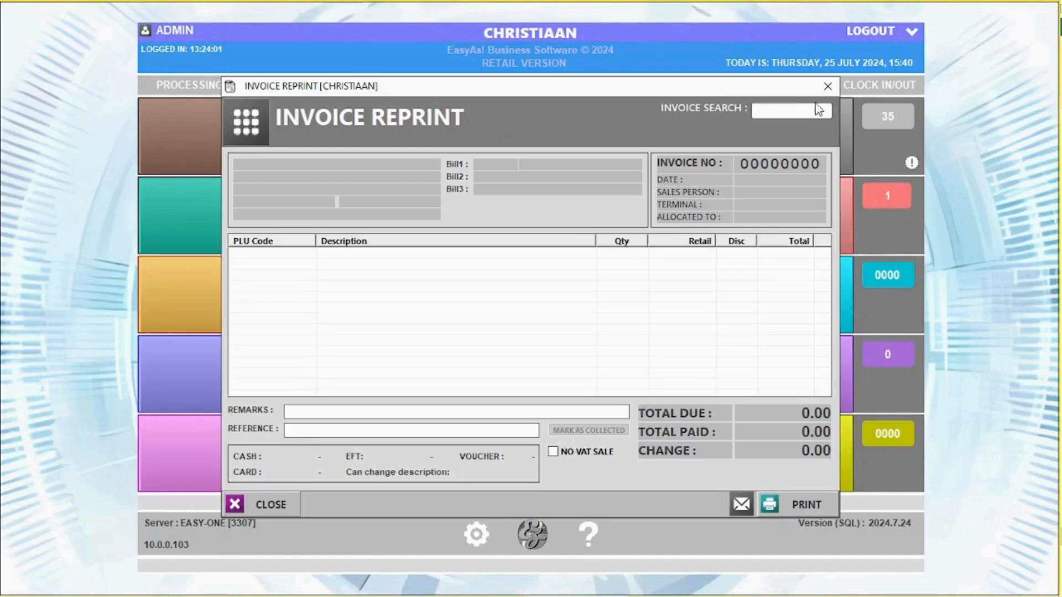
{"action": "type", "text": "250"}
{"action": "key", "text": "Return"}
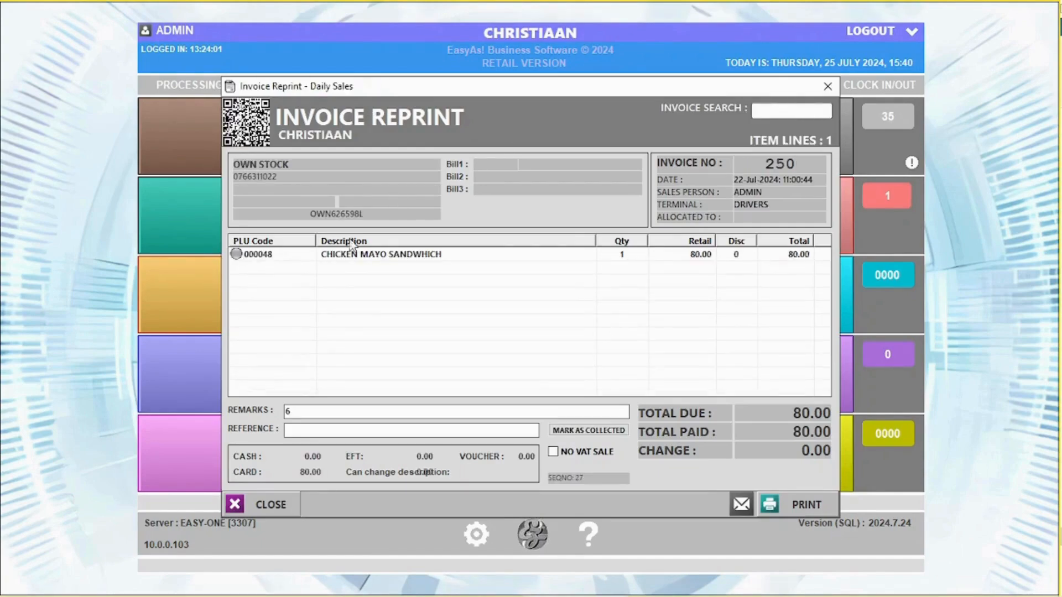
{"action": "left_click", "coordinate": [741, 507]}
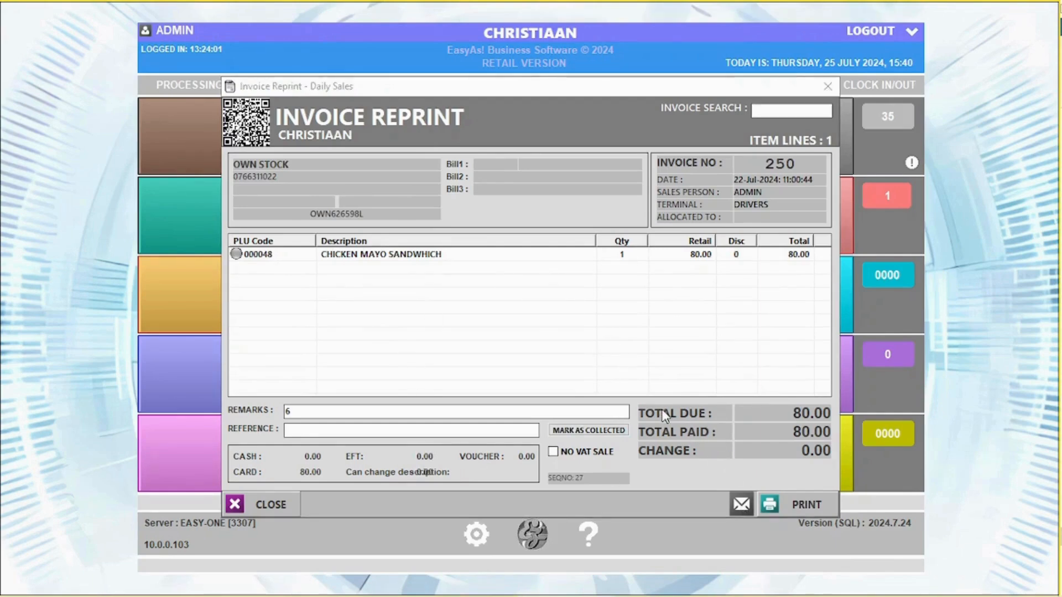
{"action": "left_click", "coordinate": [368, 412]}
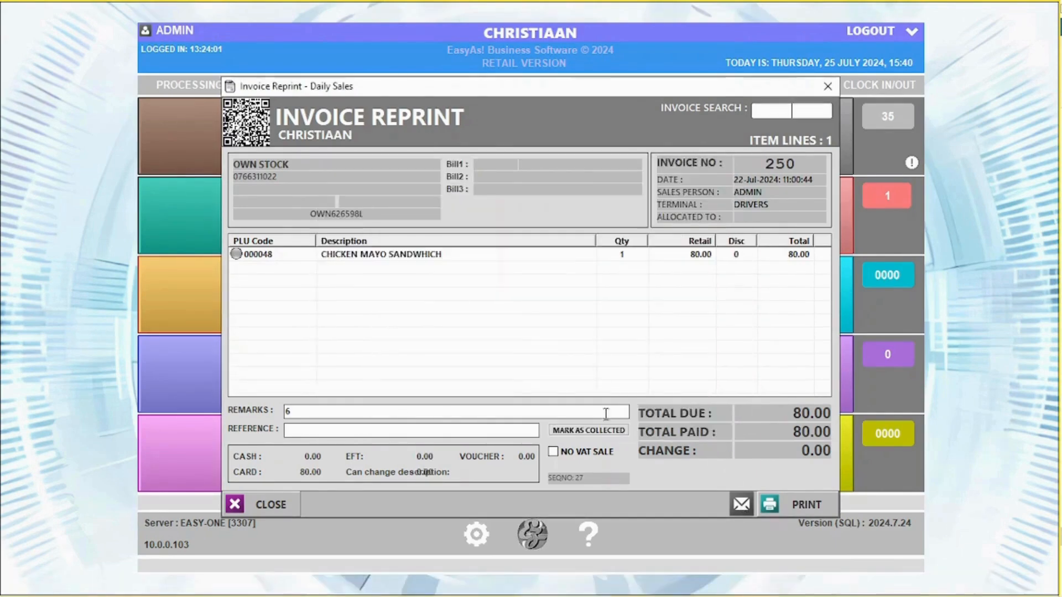
{"action": "left_click", "coordinate": [827, 87]}
{"action": "left_click", "coordinate": [331, 91]}
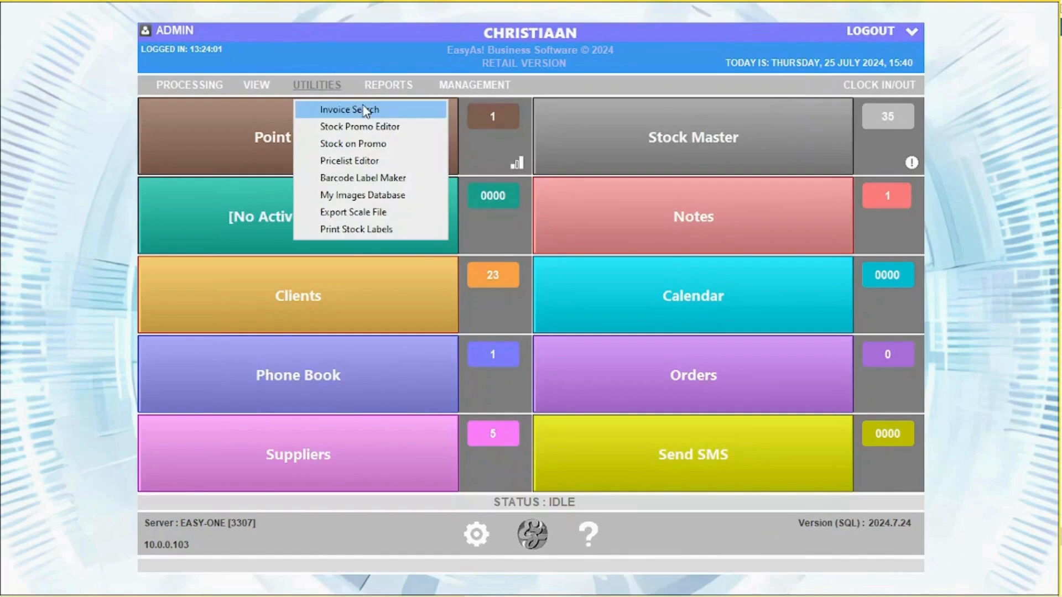
{"action": "left_click", "coordinate": [366, 125]}
{"action": "double_click", "coordinate": [363, 142]}
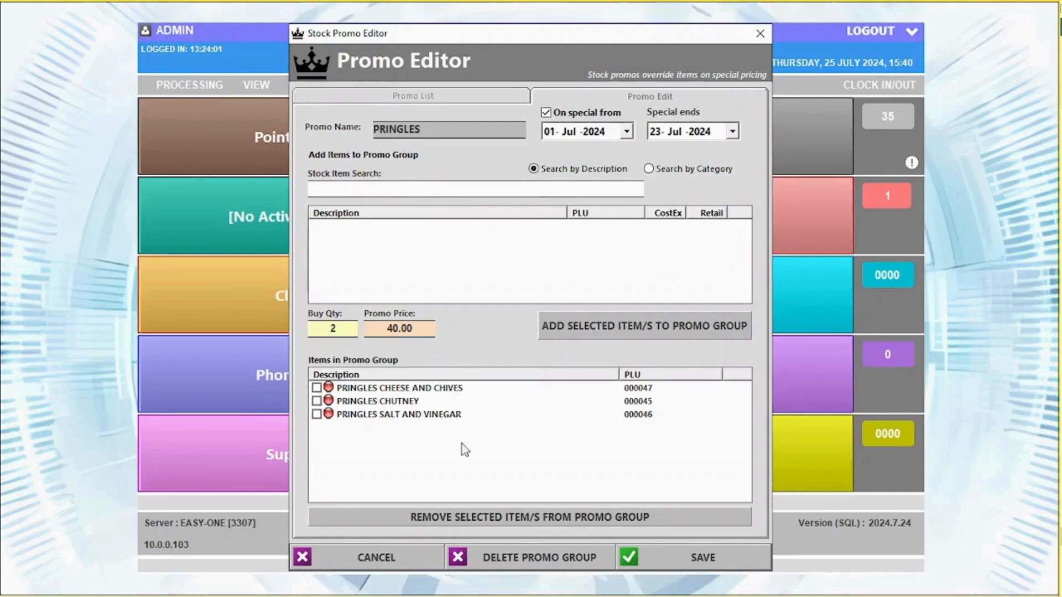
{"action": "left_click", "coordinate": [413, 96]}
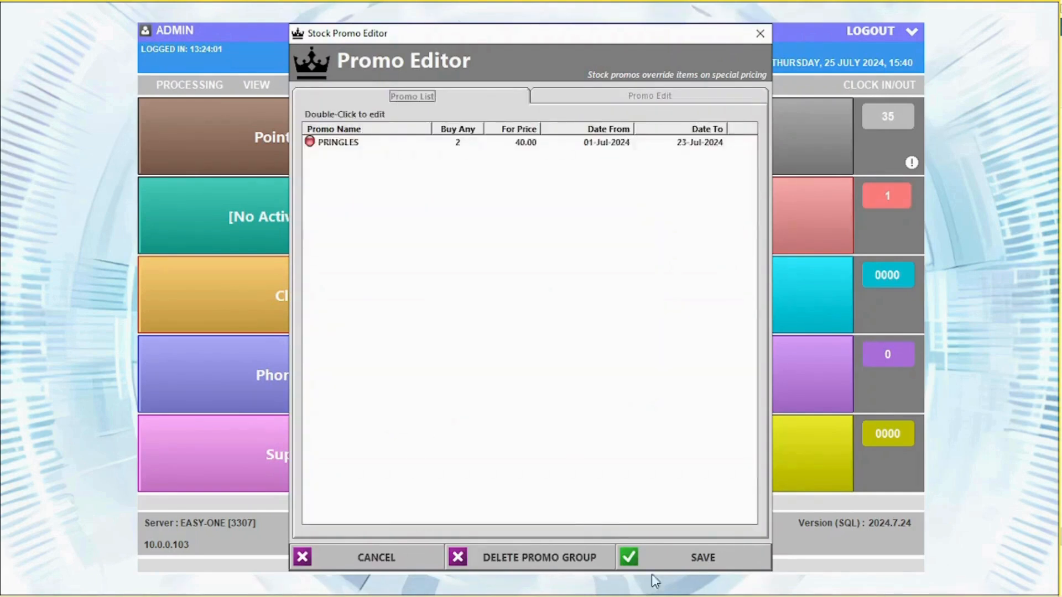
{"action": "left_click", "coordinate": [664, 98]}
{"action": "left_click", "coordinate": [761, 33]}
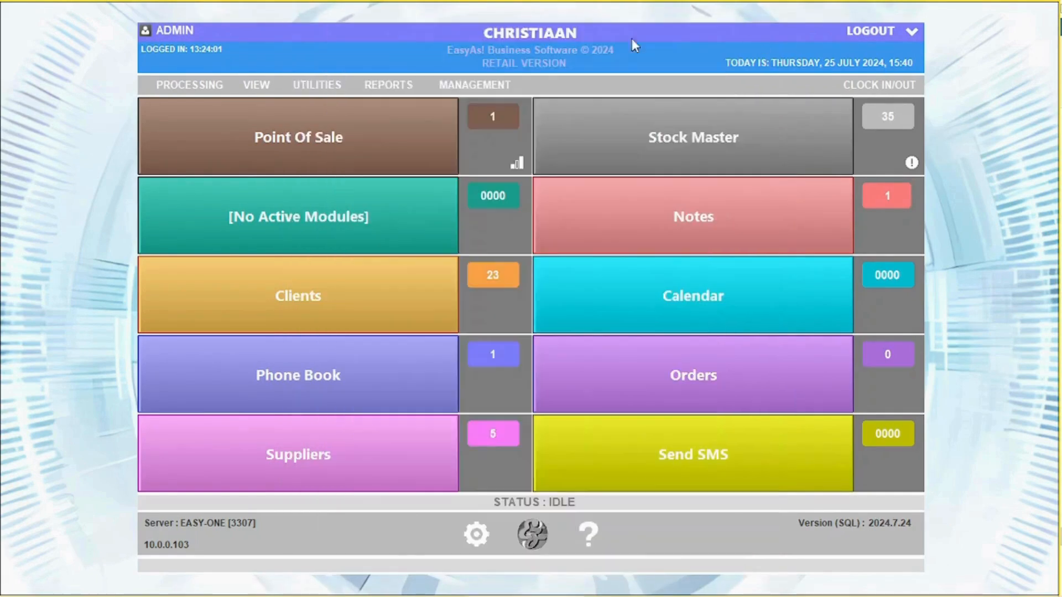
{"action": "left_click", "coordinate": [317, 88]}
{"action": "left_click", "coordinate": [343, 145]}
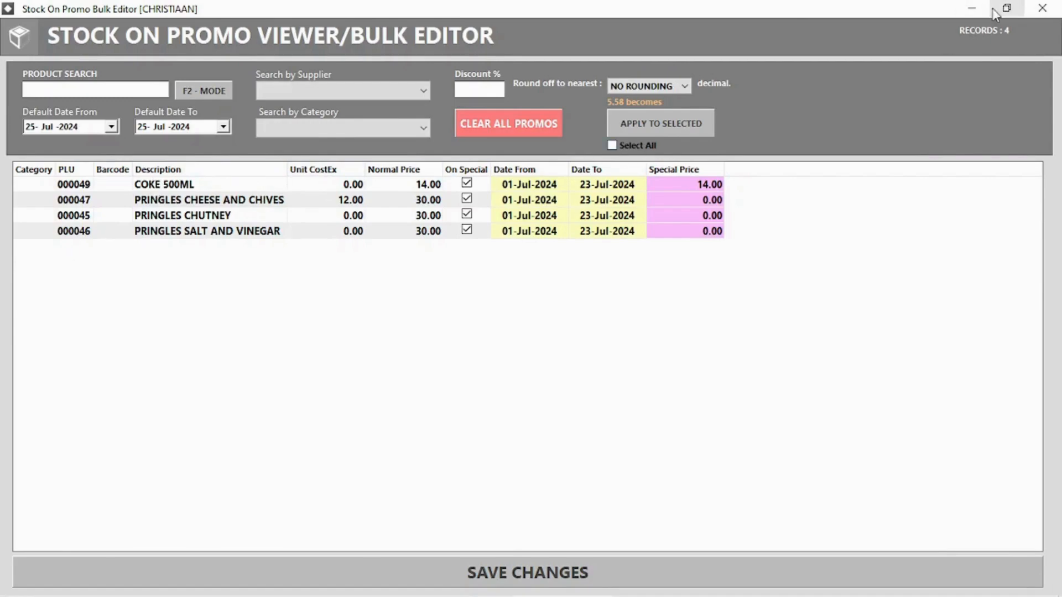
{"action": "left_click", "coordinate": [1043, 9]}
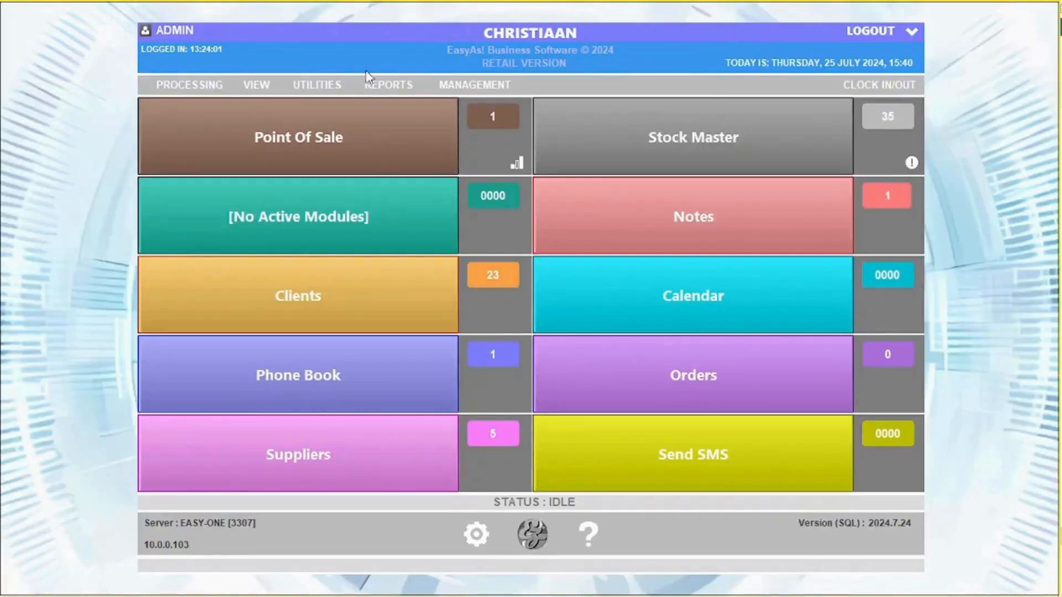
- Check the barcode label maker's 40x30 text label option, then close it
{"action": "left_click", "coordinate": [313, 85]}
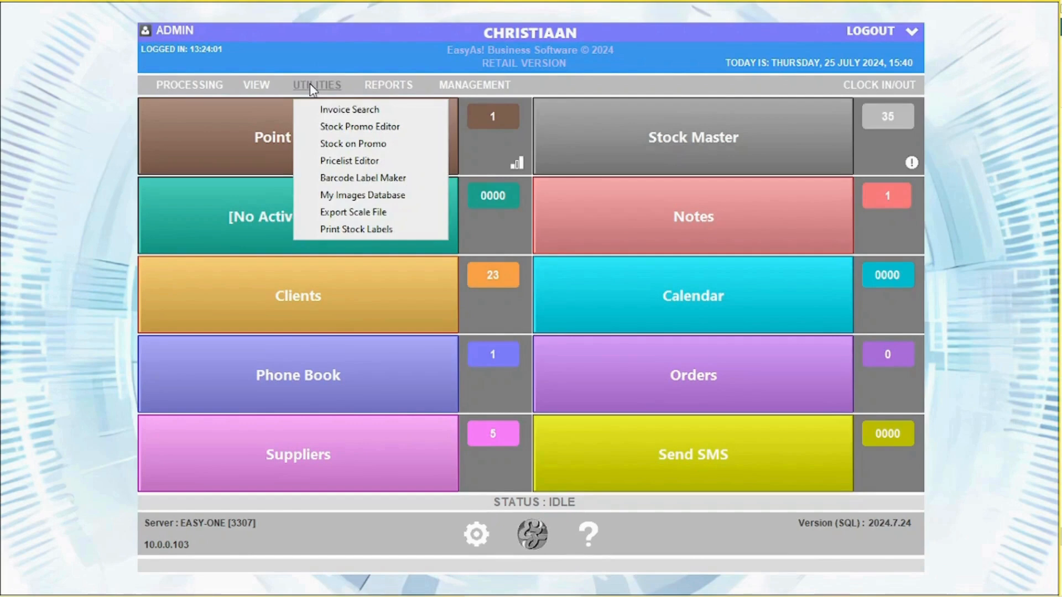
{"action": "left_click", "coordinate": [354, 175]}
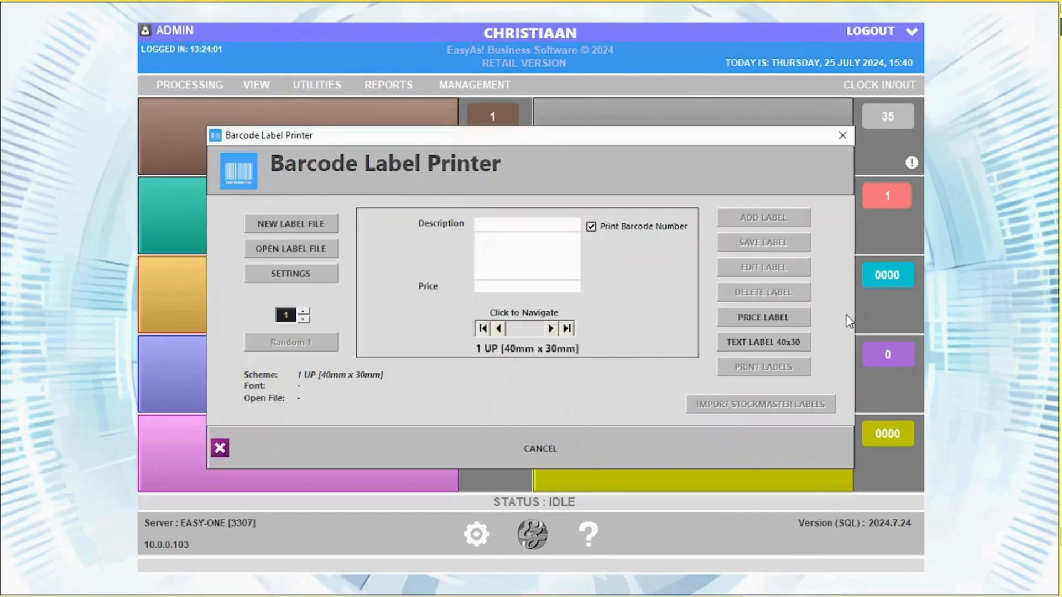
{"action": "left_click", "coordinate": [777, 343]}
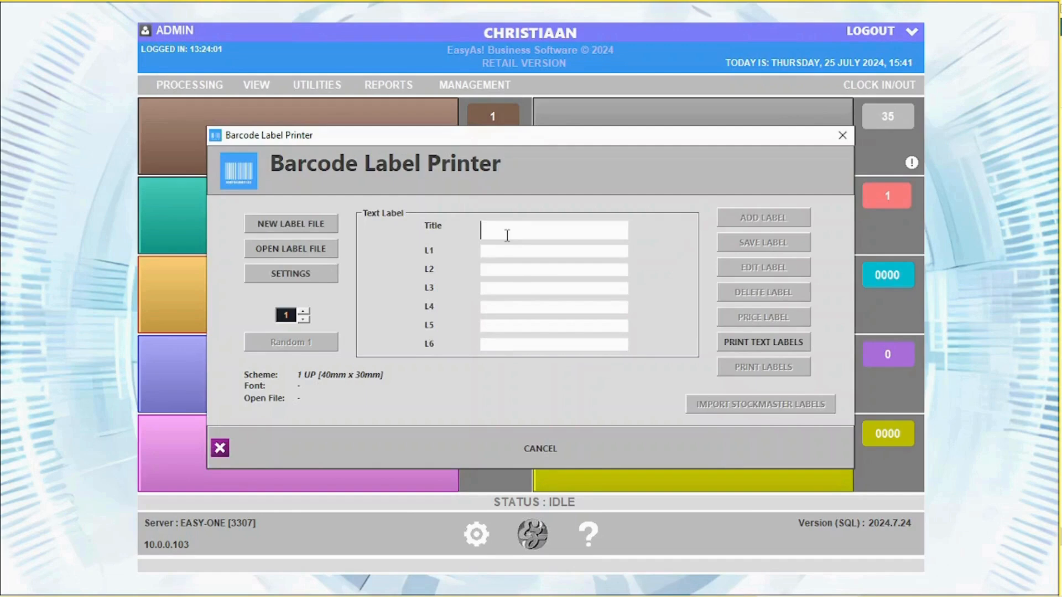
{"action": "left_click", "coordinate": [841, 136]}
- Open today's daily totals and review invoice 274 and its PRINGLES CHUTNEY sale line
{"action": "left_click", "coordinate": [313, 87]}
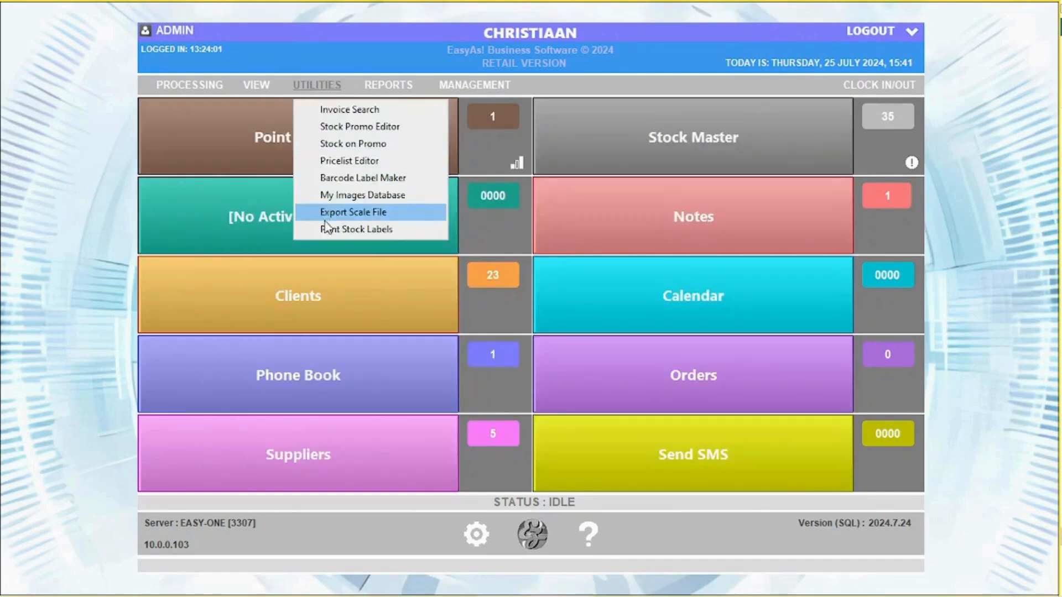
{"action": "mouse_move", "coordinate": [381, 89]}
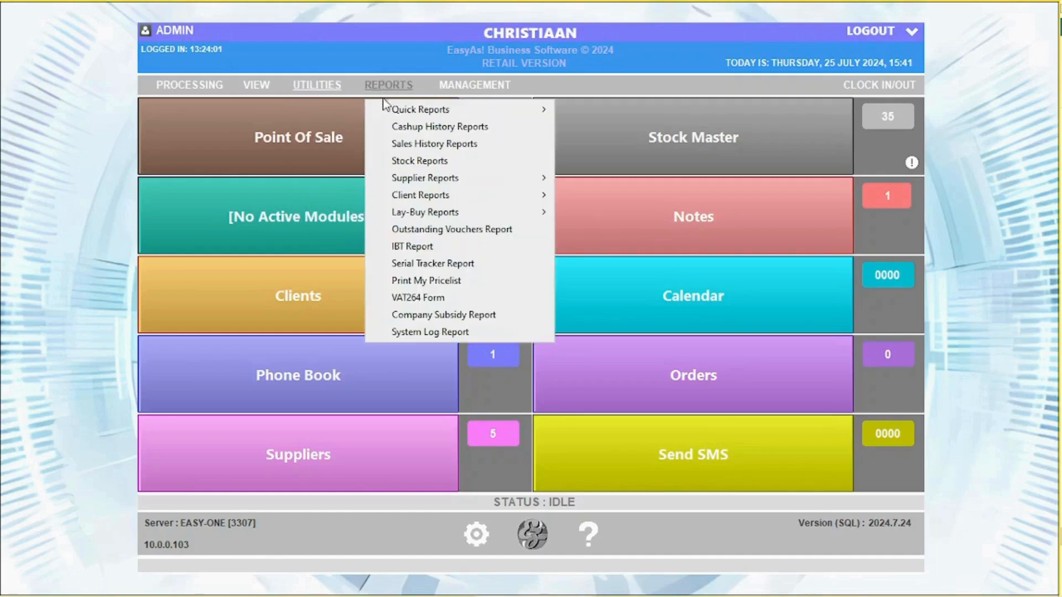
{"action": "mouse_move", "coordinate": [407, 115]}
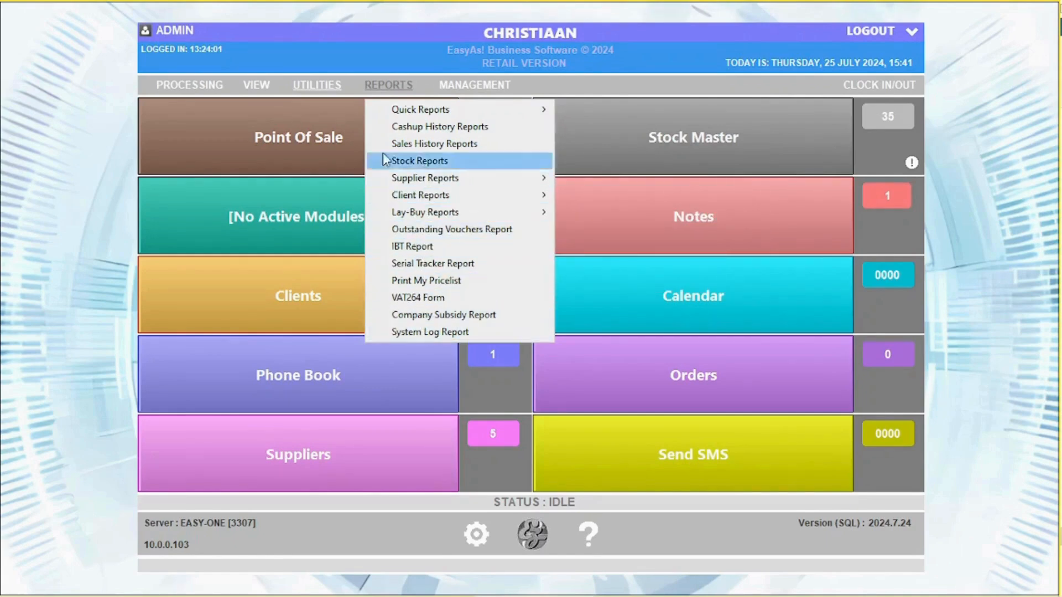
{"action": "left_click", "coordinate": [513, 107]}
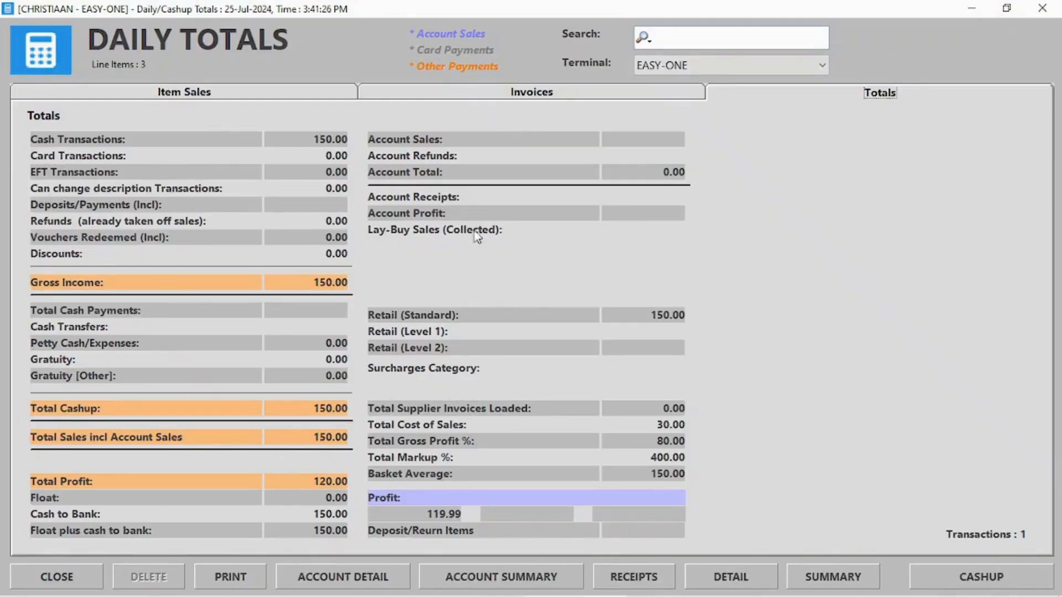
{"action": "left_click", "coordinate": [515, 98]}
{"action": "double_click", "coordinate": [70, 135]}
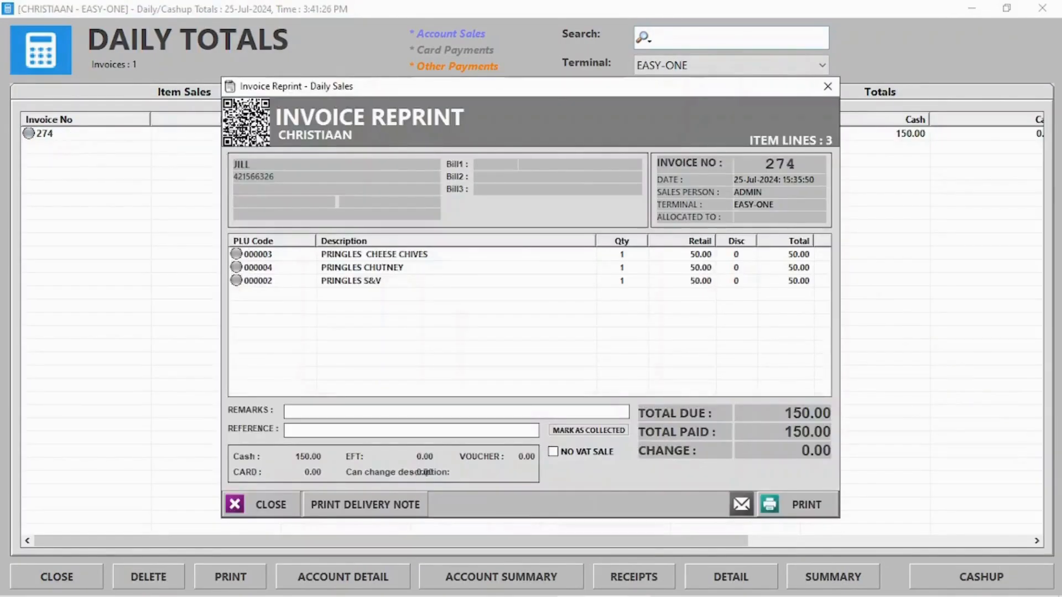
{"action": "left_click", "coordinate": [828, 86]}
{"action": "left_click", "coordinate": [129, 93]}
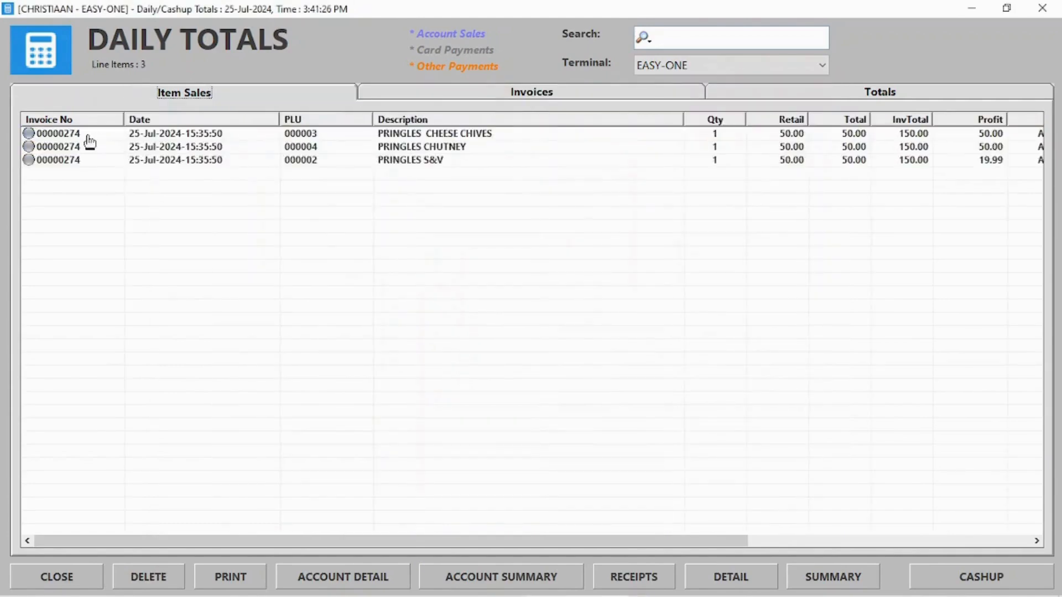
{"action": "left_click", "coordinate": [135, 149]}
{"action": "double_click", "coordinate": [135, 150]}
{"action": "left_click", "coordinate": [828, 86]}
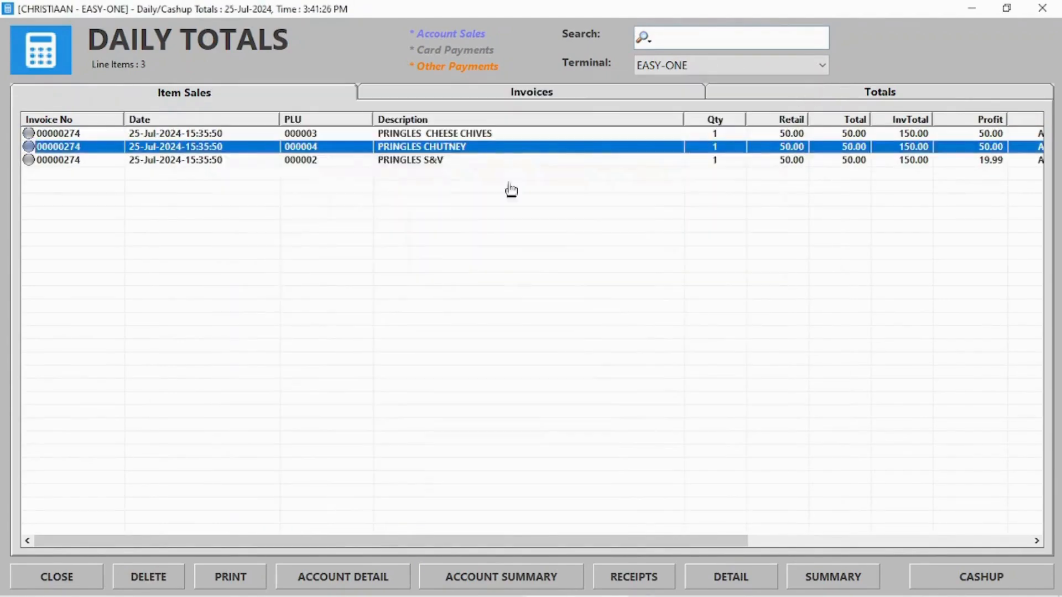
- Reverse the invoice 274 sale with the admin password, returning the items to stock
{"action": "left_click", "coordinate": [158, 581]}
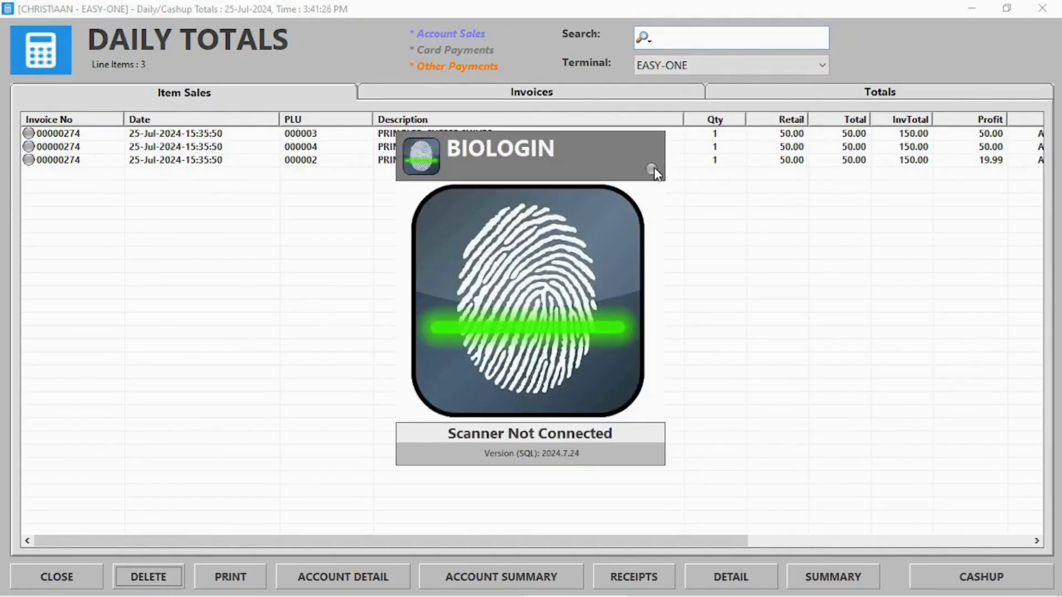
{"action": "left_click", "coordinate": [652, 169]}
{"action": "triple_click", "coordinate": [553, 332]}
{"action": "left_click", "coordinate": [549, 429]}
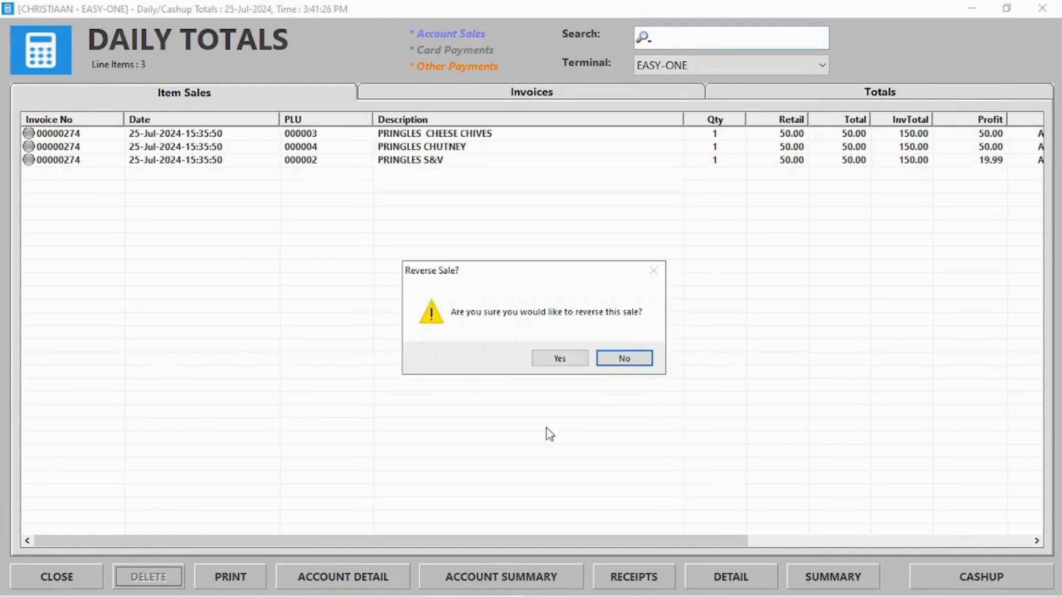
{"action": "left_click", "coordinate": [560, 358]}
{"action": "left_click", "coordinate": [499, 353]}
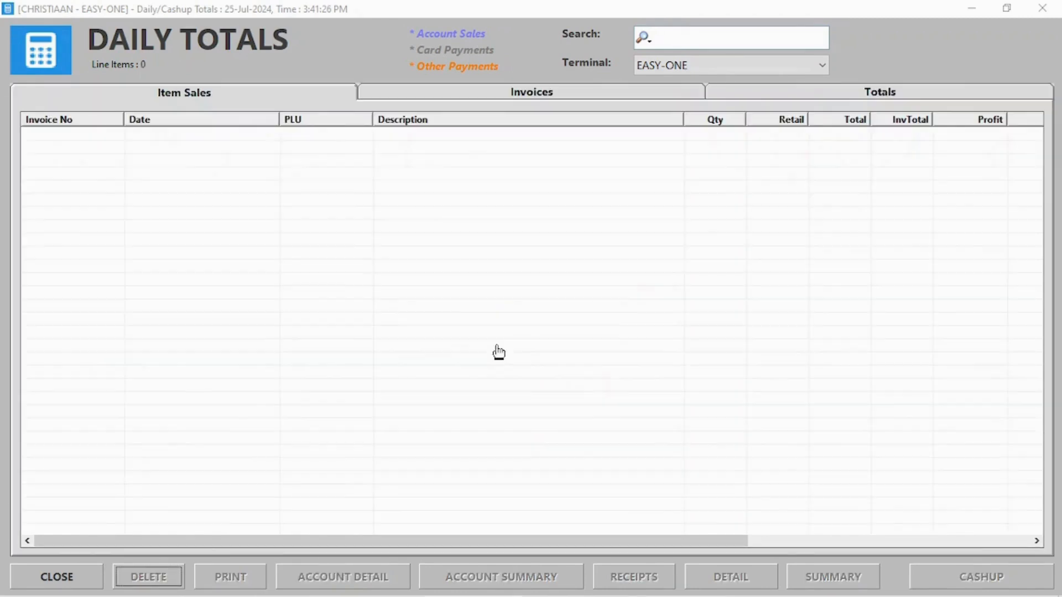
- Review the now-empty totals for ALL terminals across invoices and item sales, then close
{"action": "left_click", "coordinate": [652, 93]}
{"action": "left_click", "coordinate": [752, 93]}
{"action": "left_click", "coordinate": [735, 70]}
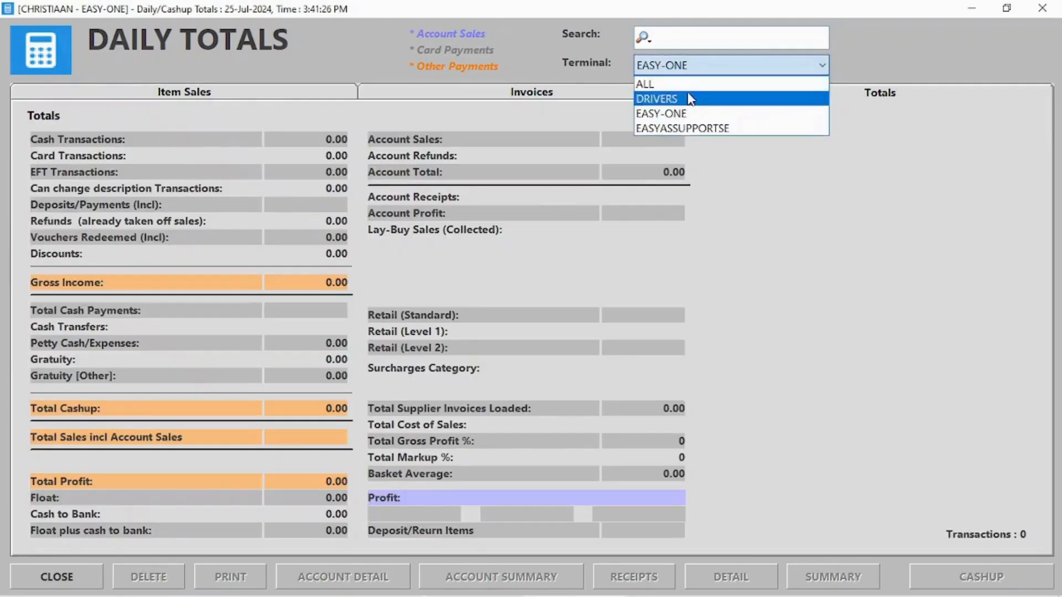
{"action": "left_click", "coordinate": [688, 86]}
{"action": "left_click", "coordinate": [237, 90]}
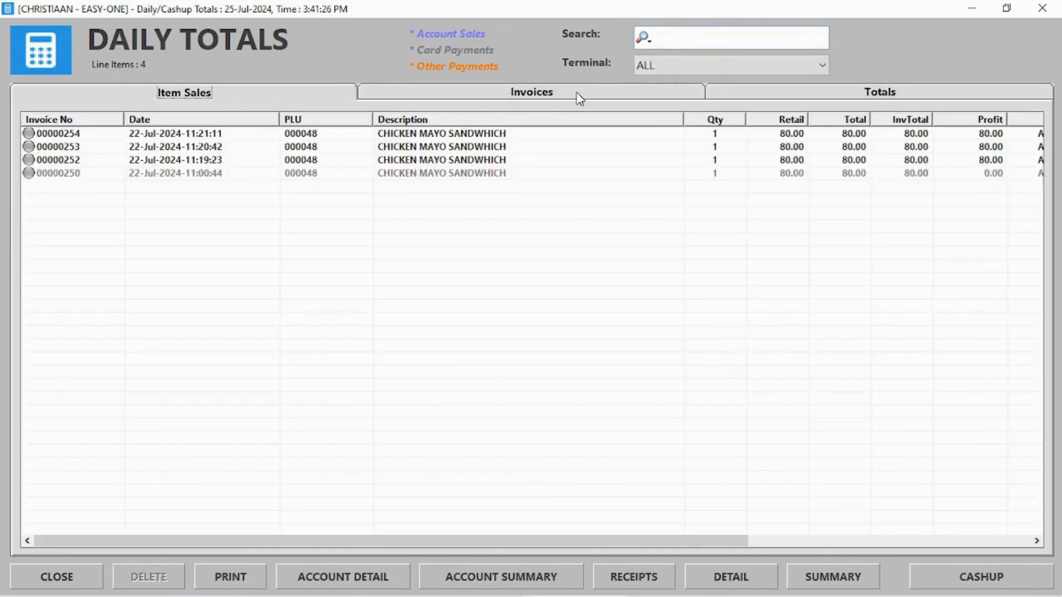
{"action": "left_click", "coordinate": [578, 94]}
{"action": "left_click", "coordinate": [233, 93]}
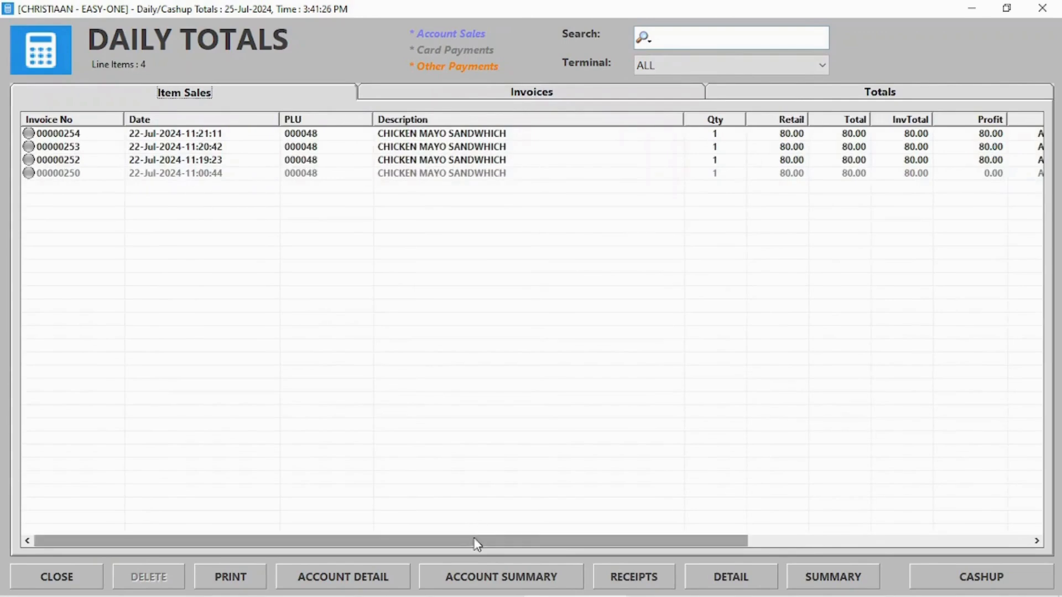
{"action": "left_click_drag", "start_coordinate": [477, 541], "coordinate": [673, 540]}
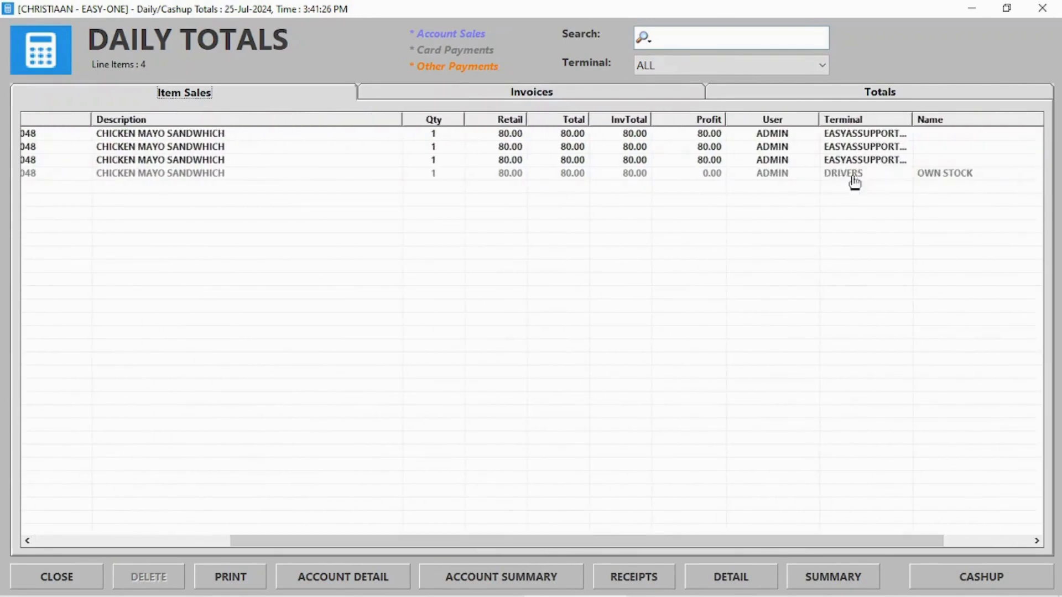
{"action": "left_click", "coordinate": [852, 176]}
{"action": "left_click", "coordinate": [848, 160]}
{"action": "left_click", "coordinate": [1042, 8]}
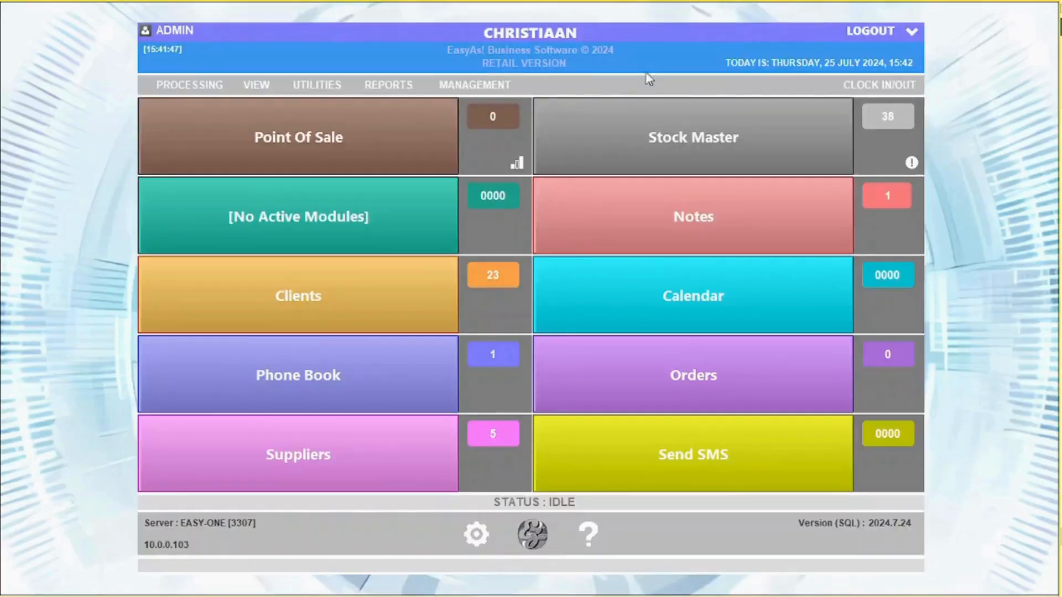
- Start the cashup procedure and count 100.00 in Total Cards
{"action": "left_click", "coordinate": [466, 86]}
{"action": "left_click", "coordinate": [488, 126]}
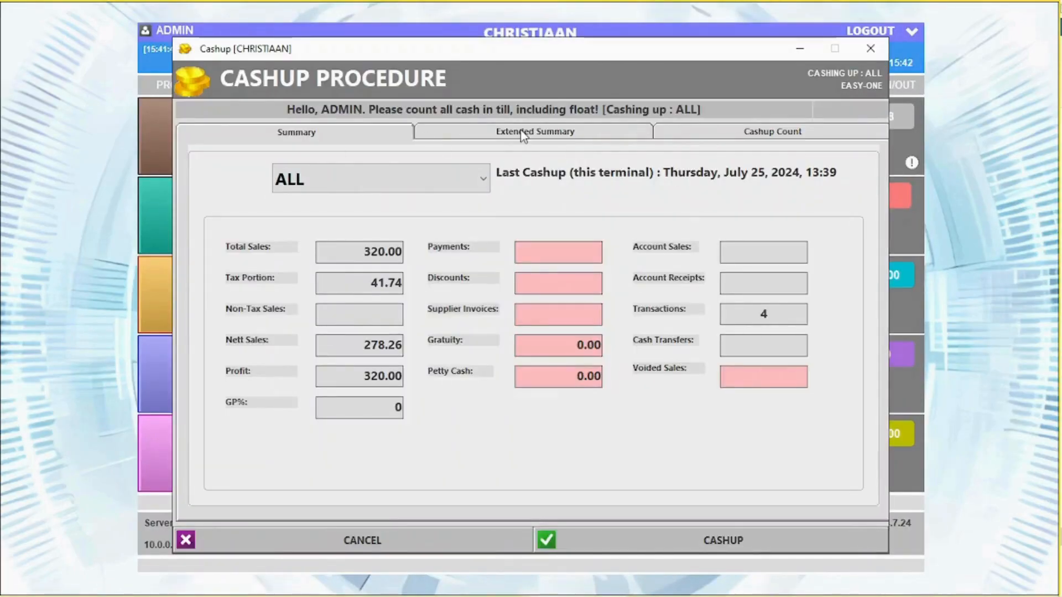
{"action": "left_click", "coordinate": [766, 133]}
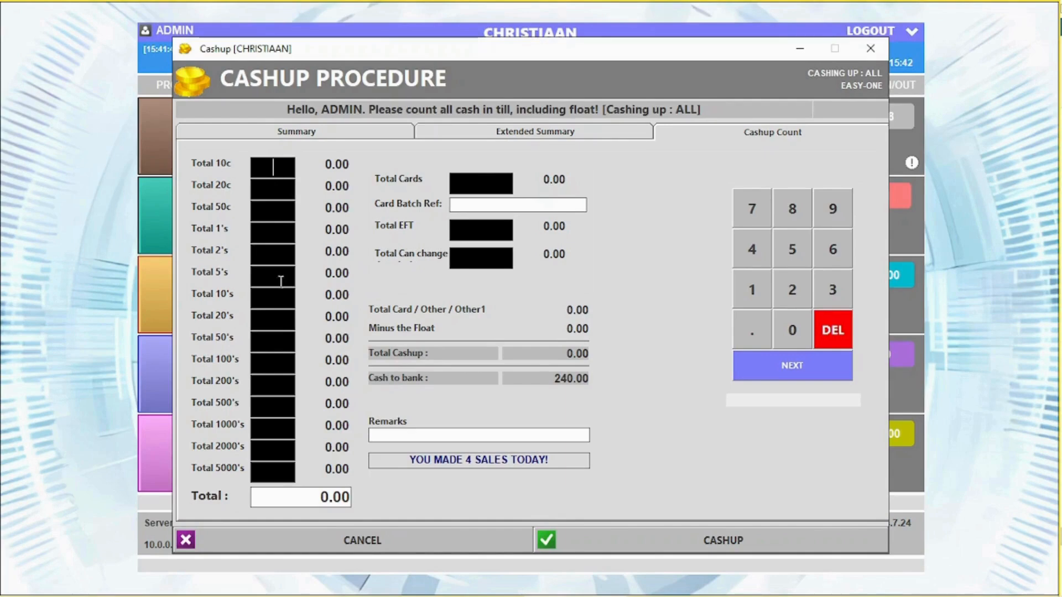
{"action": "left_click", "coordinate": [468, 189]}
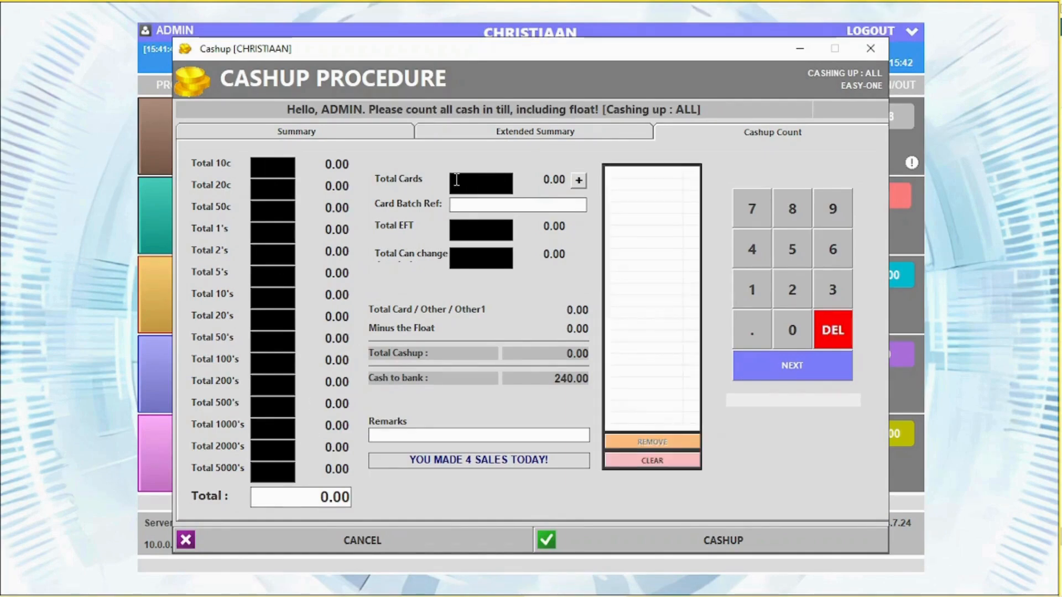
{"action": "type", "text": "100"}
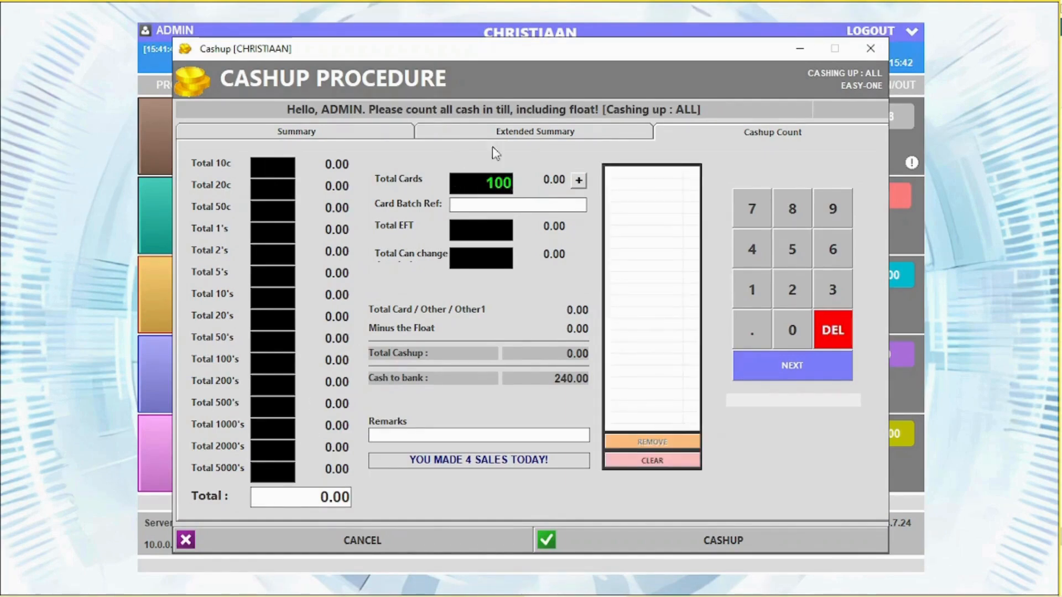
{"action": "left_click", "coordinate": [584, 182]}
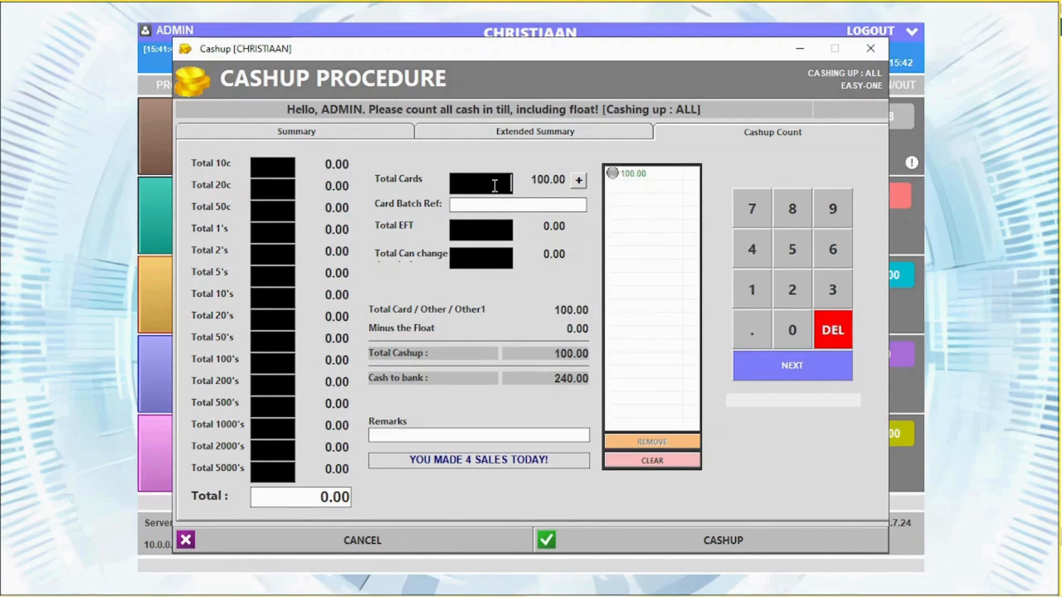
{"action": "left_click", "coordinate": [486, 229]}
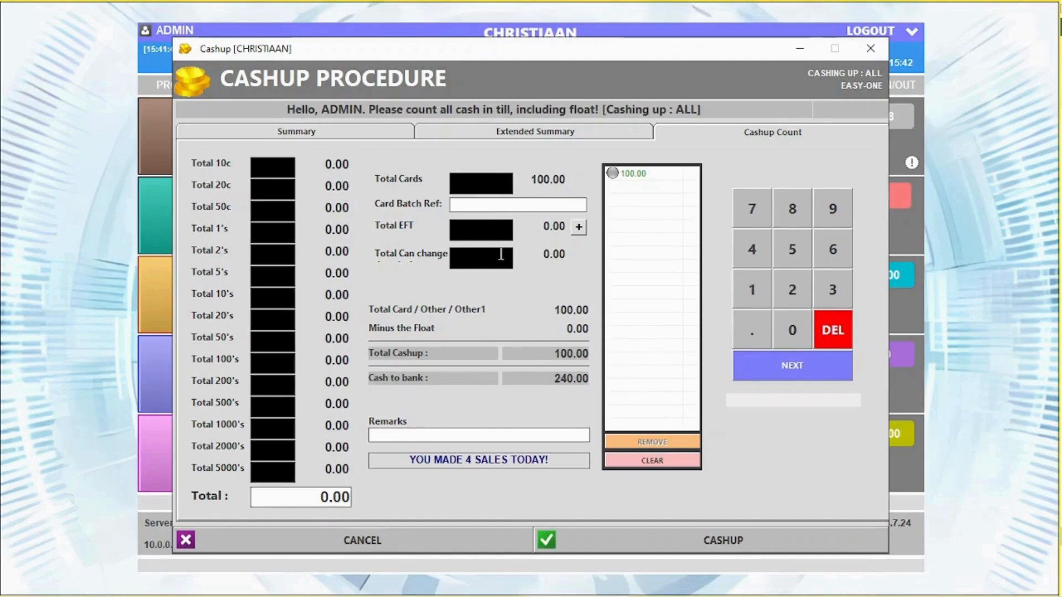
{"action": "left_click", "coordinate": [501, 254]}
- Run and save cashup No 25 without printing the report
{"action": "left_click", "coordinate": [700, 538]}
{"action": "left_click", "coordinate": [518, 359]}
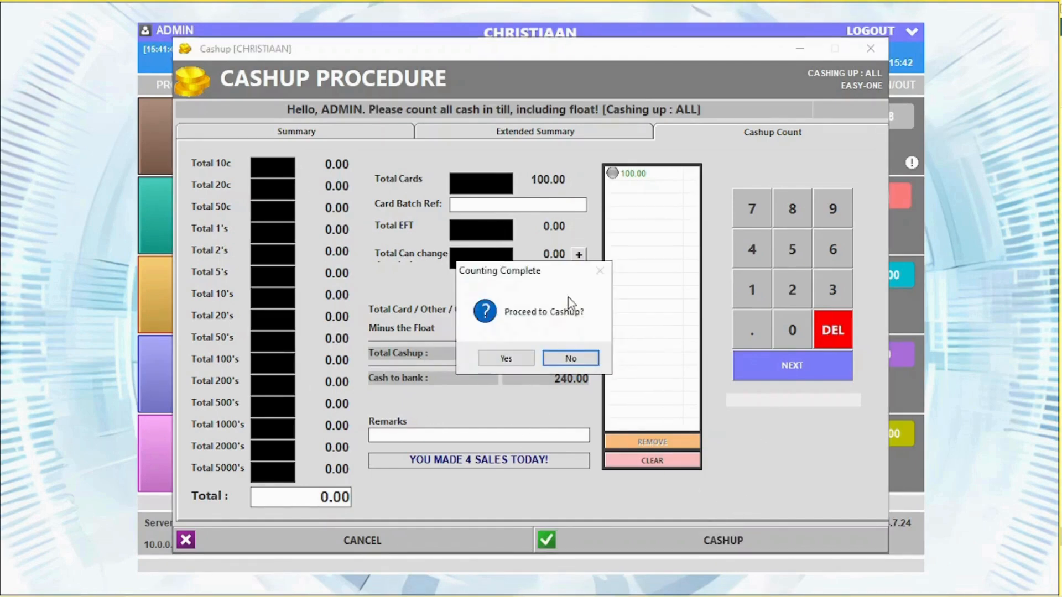
{"action": "left_click", "coordinate": [515, 359]}
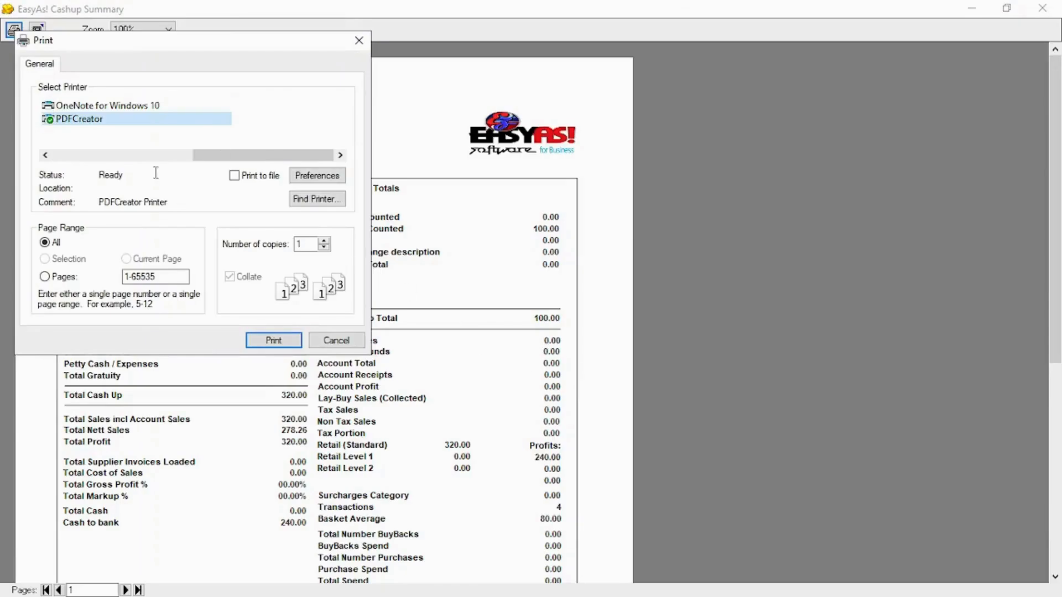
{"action": "left_click", "coordinate": [354, 341]}
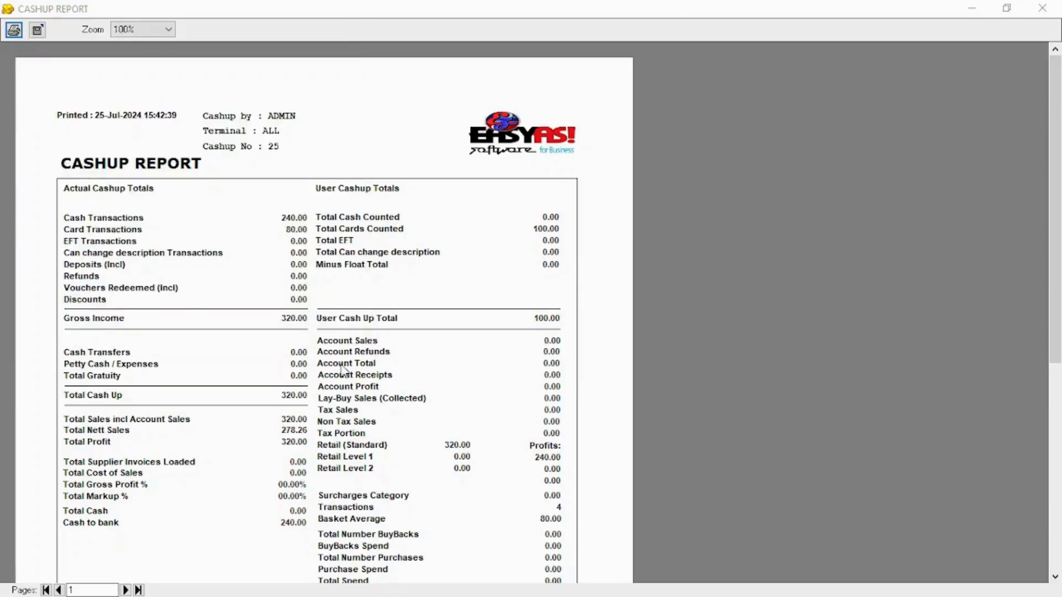
{"action": "left_click", "coordinate": [1007, 10]}
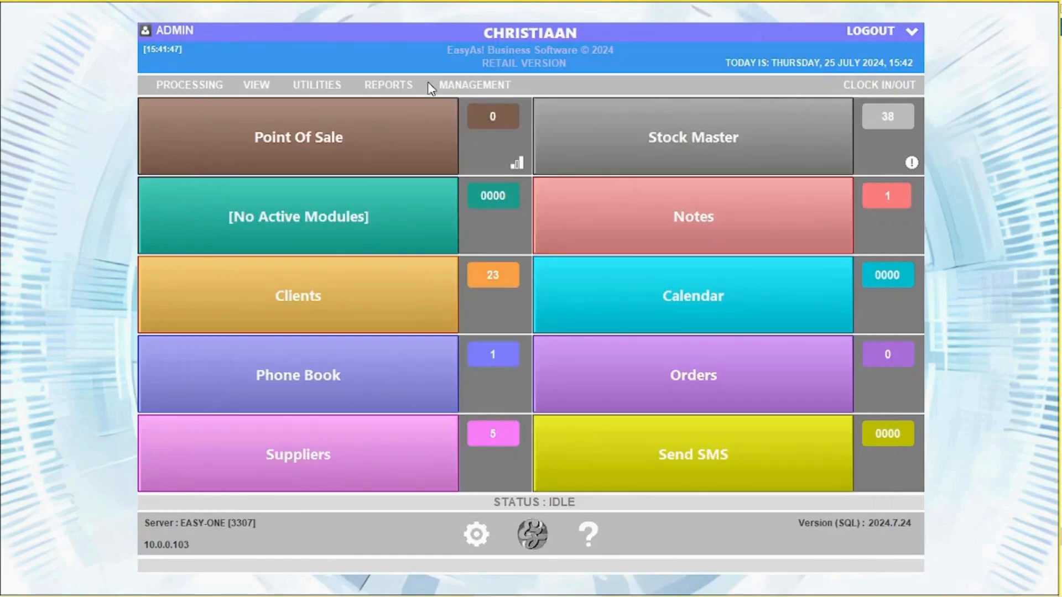
{"action": "left_click", "coordinate": [448, 86]}
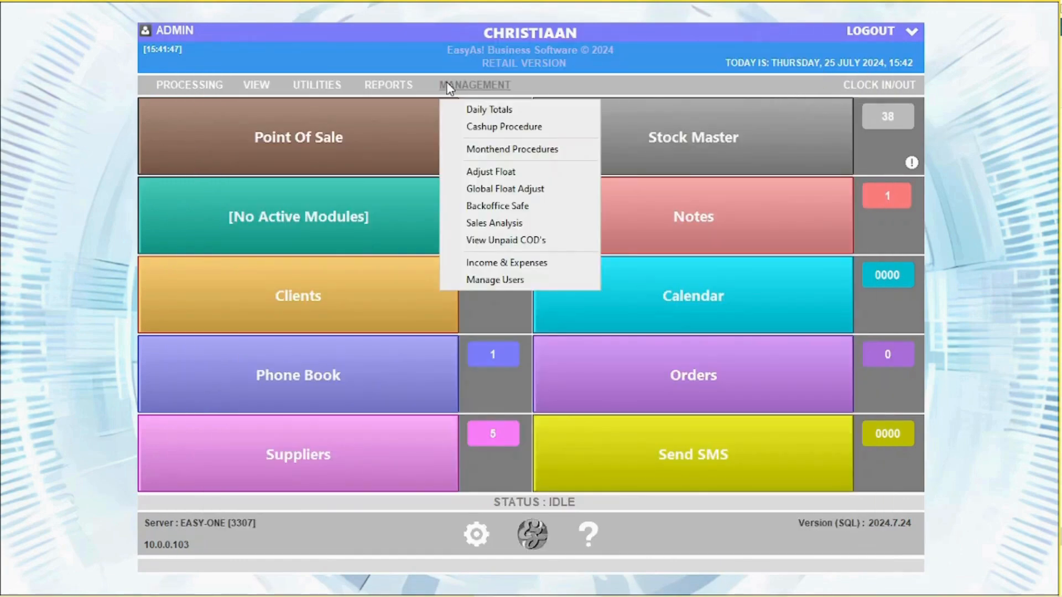
- Look over the month-end procedure's print and export options
{"action": "left_click", "coordinate": [512, 149]}
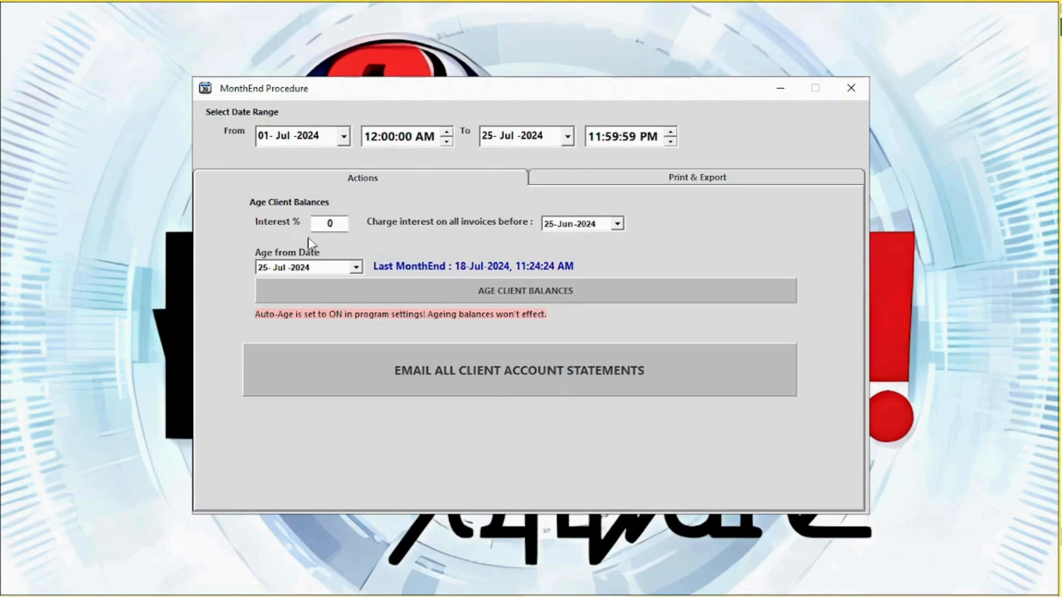
{"action": "left_click", "coordinate": [676, 186]}
{"action": "left_click", "coordinate": [852, 87]}
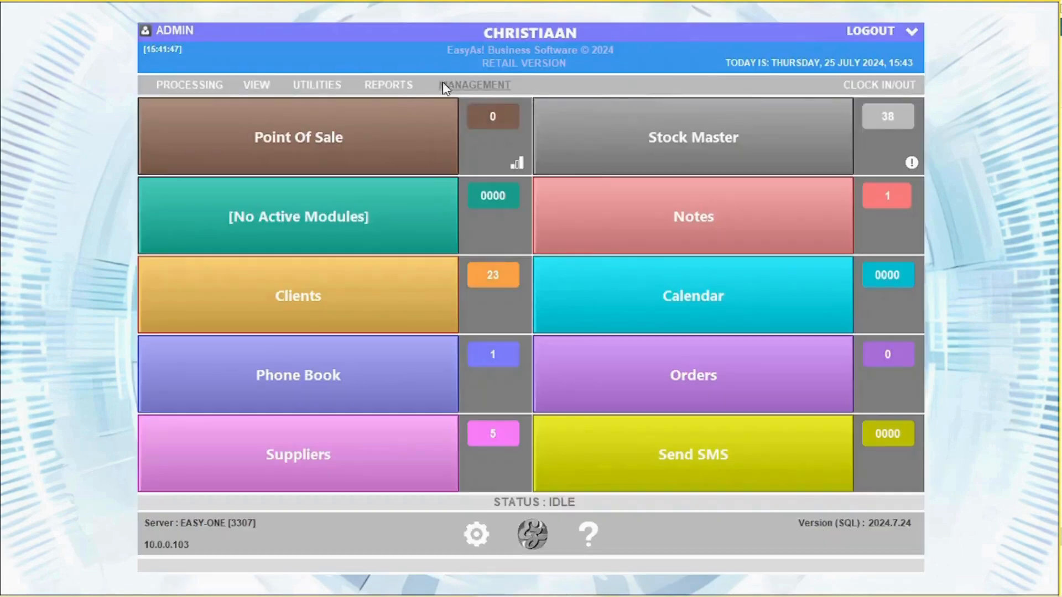
- Set this terminal's float to 400.00 with two 200 notes, authorised by admin password
{"action": "left_click", "coordinate": [450, 85]}
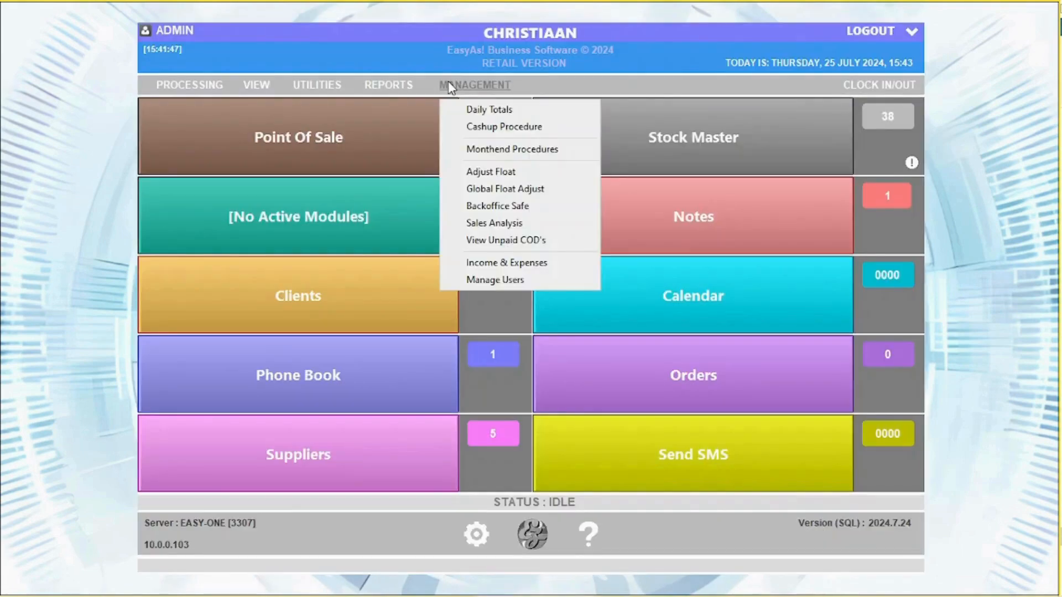
{"action": "left_click", "coordinate": [518, 175]}
{"action": "left_click", "coordinate": [652, 170]}
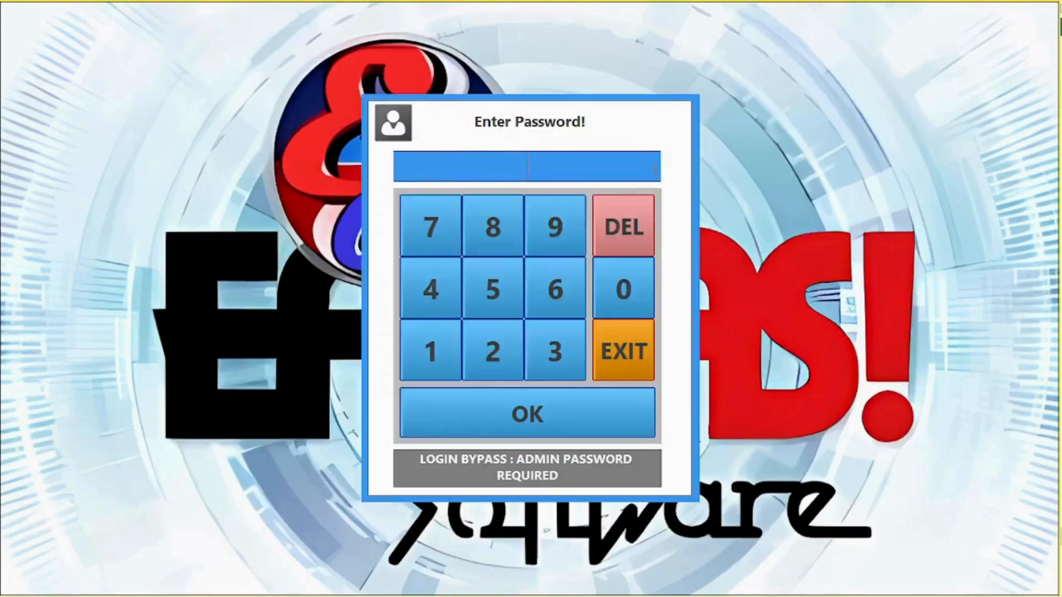
{"action": "double_click", "coordinate": [519, 301]}
{"action": "left_click", "coordinate": [548, 365]}
{"action": "left_click", "coordinate": [533, 416]}
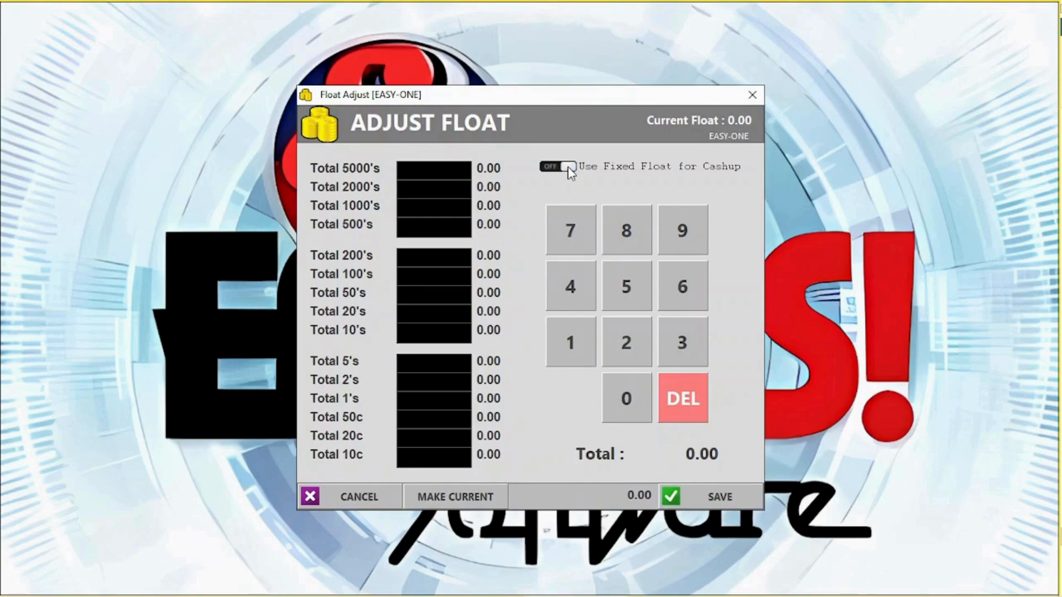
{"action": "type", "text": "2"}
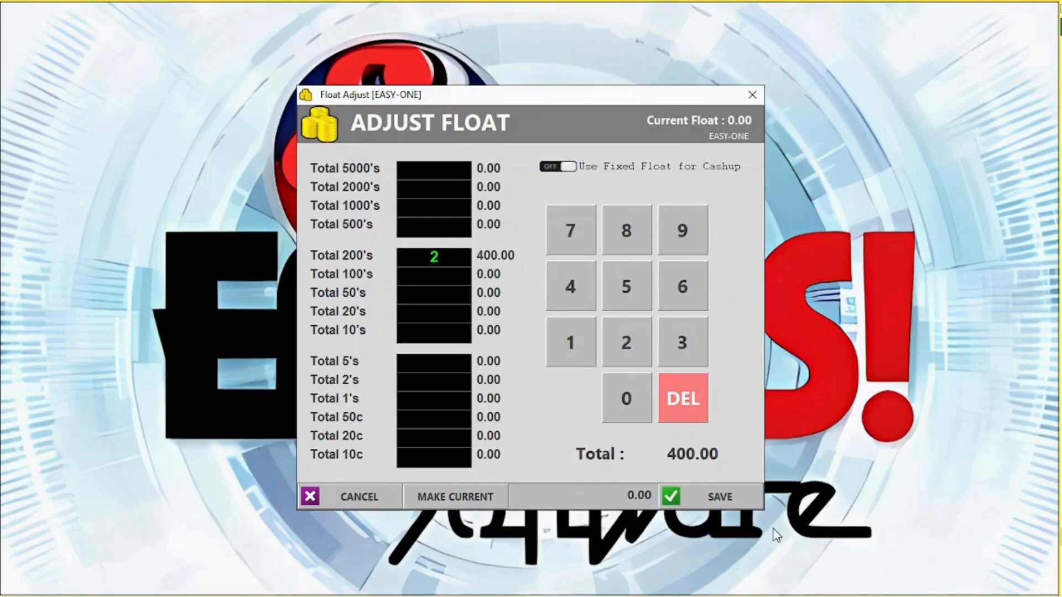
{"action": "left_click", "coordinate": [717, 493]}
{"action": "left_click", "coordinate": [506, 358]}
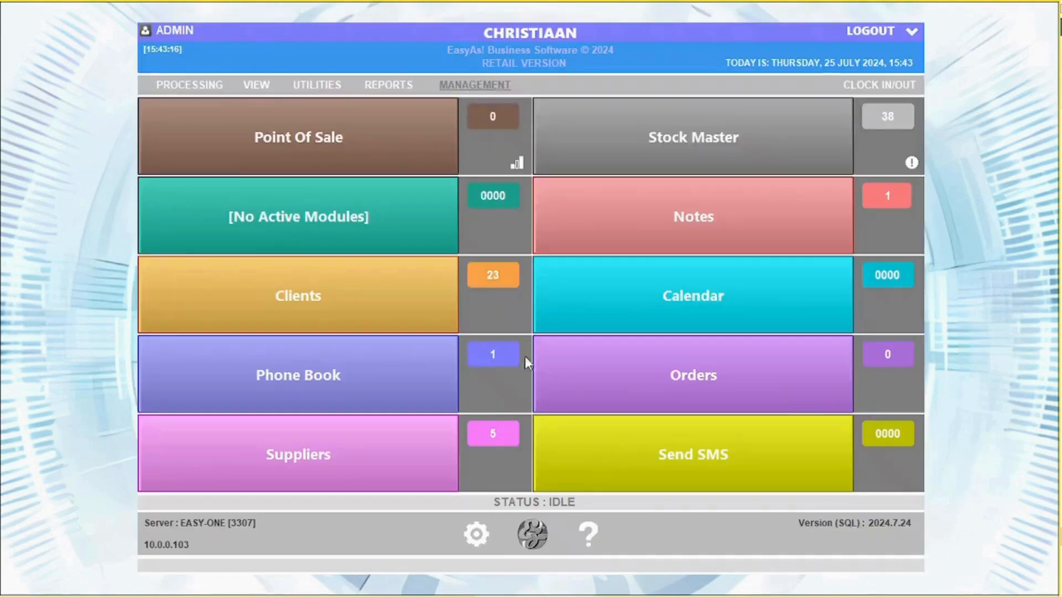
- Set the EASYASSUPPORTSE terminal's float to 200.00 via Global Float Adjust
{"action": "left_click", "coordinate": [478, 86]}
{"action": "left_click", "coordinate": [506, 189]}
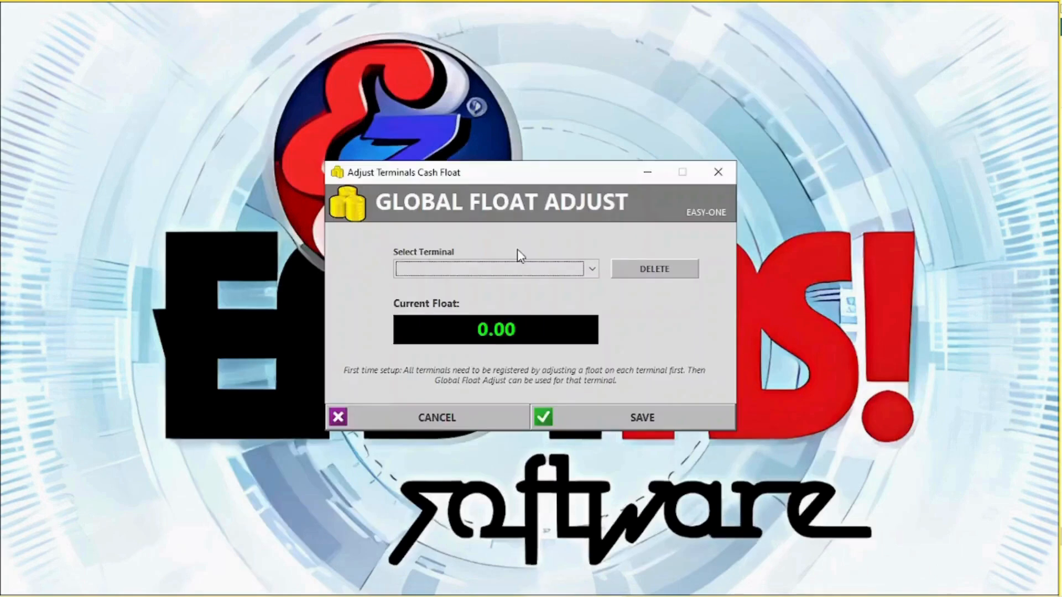
{"action": "left_click", "coordinate": [518, 269]}
{"action": "left_click", "coordinate": [500, 299]}
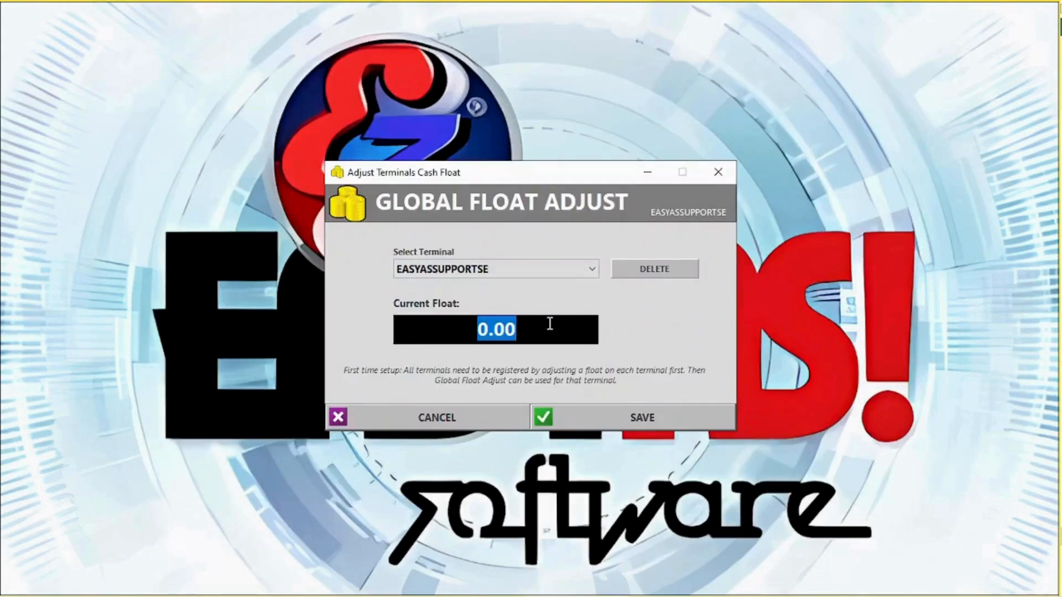
{"action": "type", "text": "200"}
{"action": "left_click", "coordinate": [649, 413]}
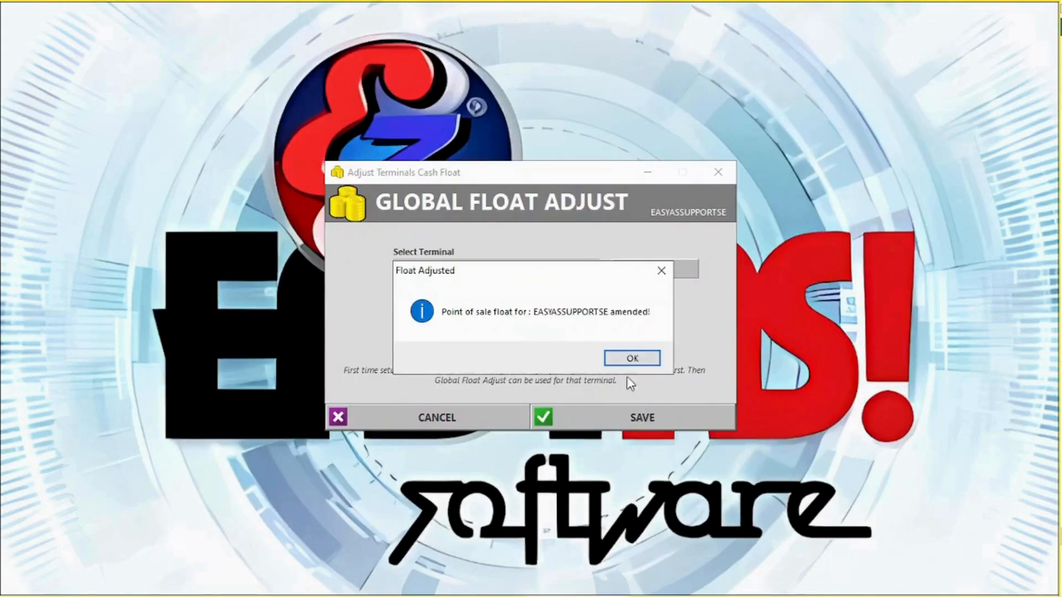
{"action": "left_click", "coordinate": [635, 360]}
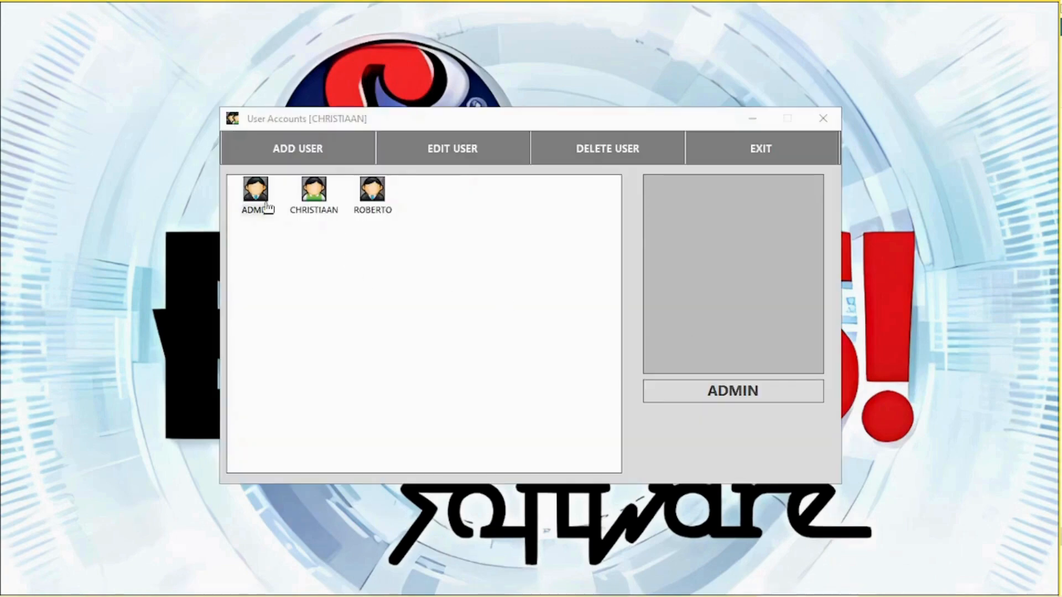
- Open the ADMIN user account and close it without changes
{"action": "left_click", "coordinate": [256, 203]}
{"action": "double_click", "coordinate": [254, 196]}
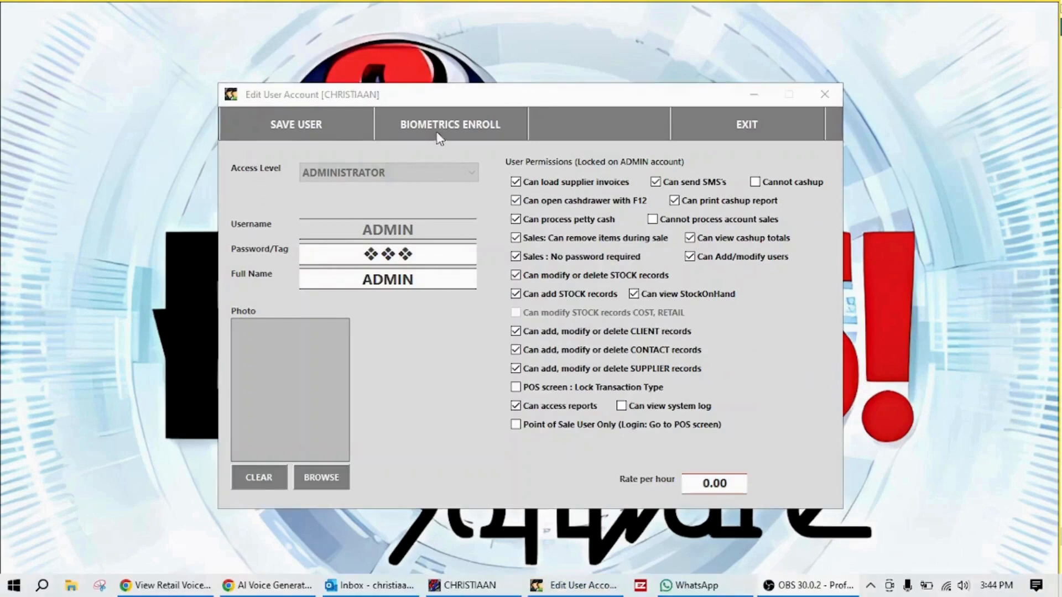
{"action": "left_click", "coordinate": [717, 128]}
- Set the employee to USER access with cash drawer, petty cash, item removal and price-change permissions
{"action": "left_click", "coordinate": [332, 198]}
{"action": "double_click", "coordinate": [332, 199]}
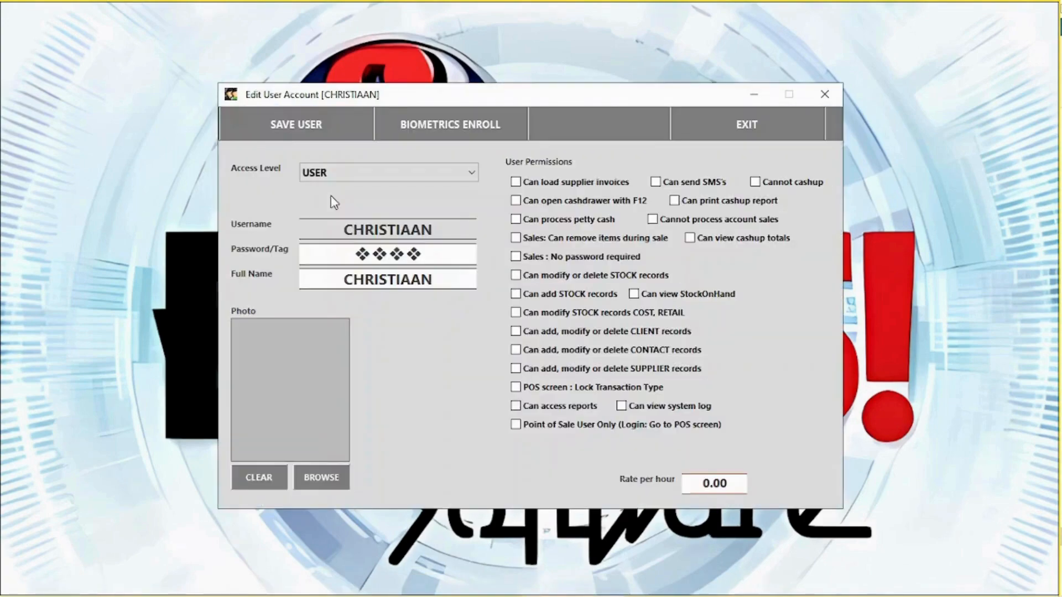
{"action": "left_click", "coordinate": [328, 173]}
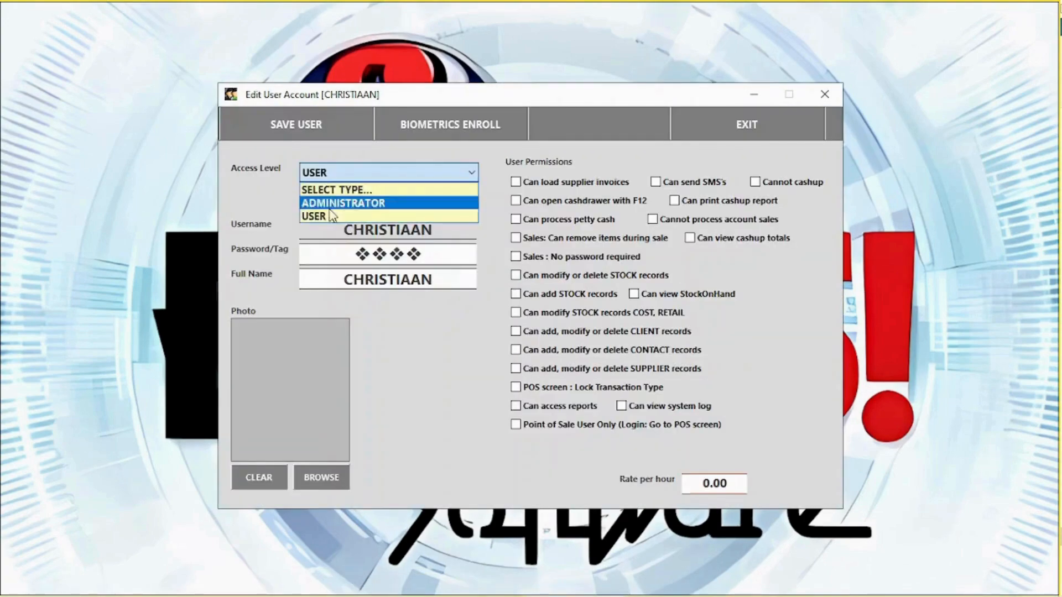
{"action": "left_click", "coordinate": [333, 203]}
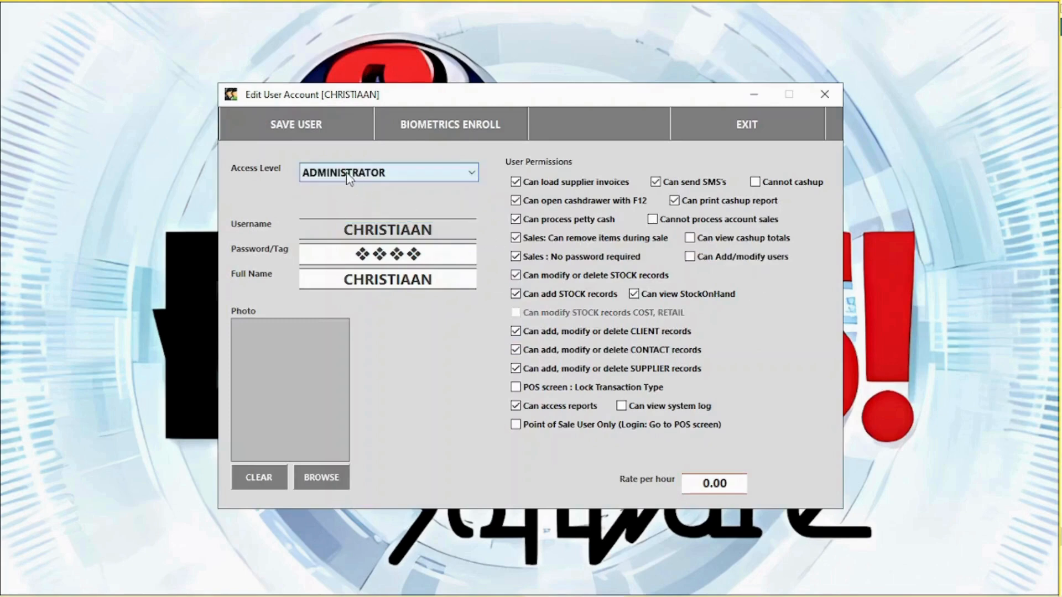
{"action": "left_click", "coordinate": [347, 174]}
{"action": "left_click", "coordinate": [344, 215]}
{"action": "left_click", "coordinate": [565, 202]}
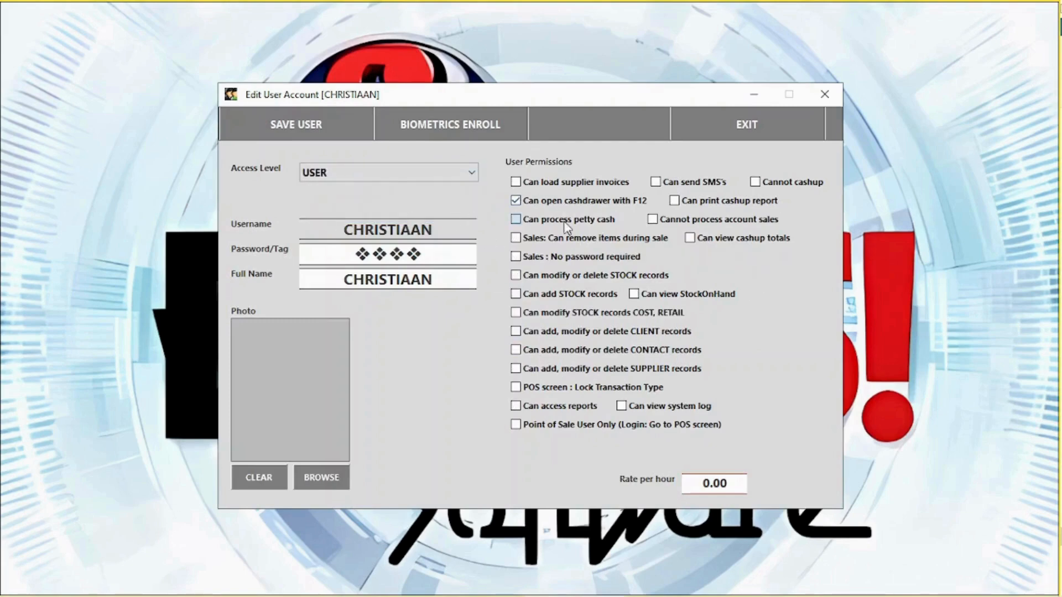
{"action": "left_click", "coordinate": [565, 221]}
{"action": "left_click", "coordinate": [566, 239]}
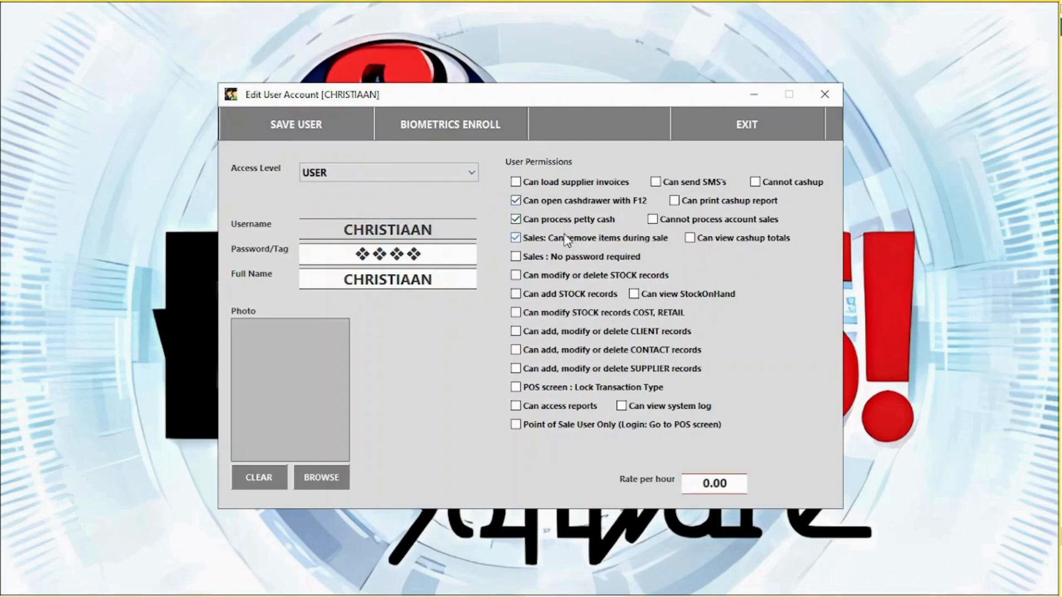
{"action": "left_click", "coordinate": [608, 314]}
- Replace the employee's password with a new one and save the user
{"action": "left_click", "coordinate": [424, 255]}
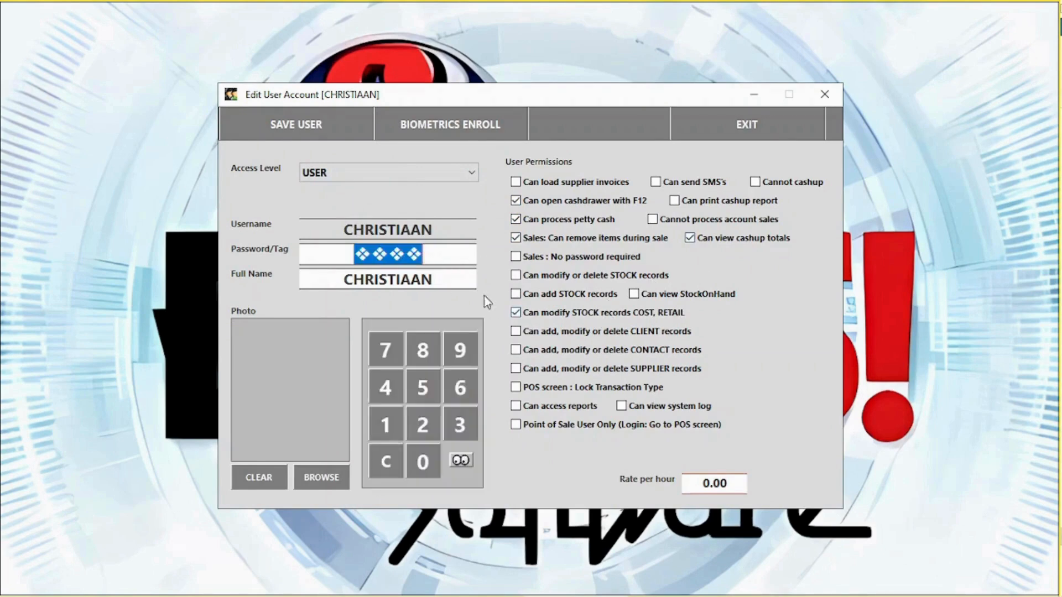
{"action": "left_click", "coordinate": [462, 459]}
{"action": "left_click", "coordinate": [461, 459]}
{"action": "type", "text": "***"}
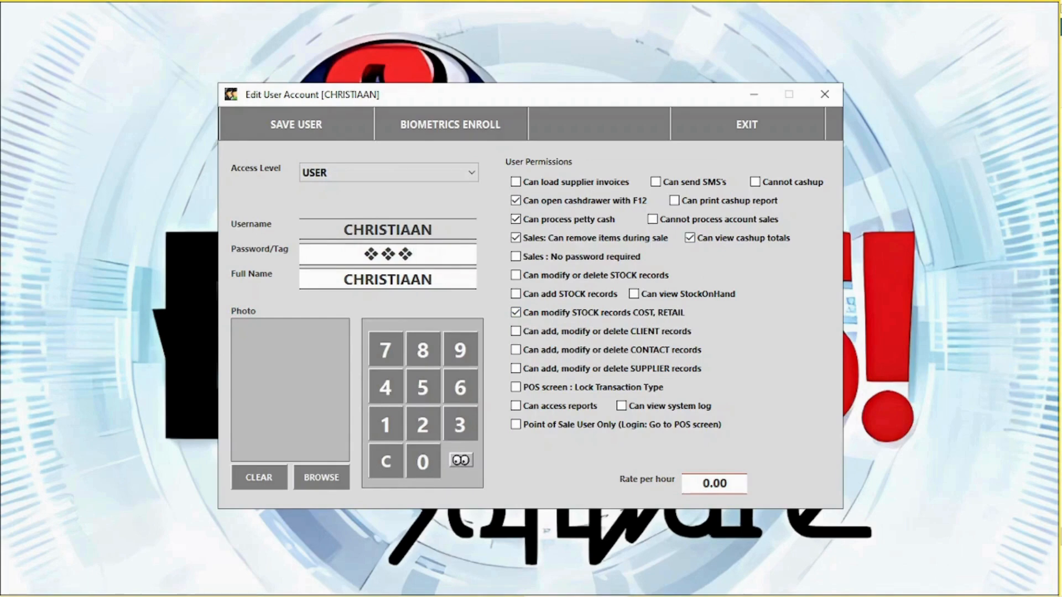
{"action": "left_click", "coordinate": [310, 135]}
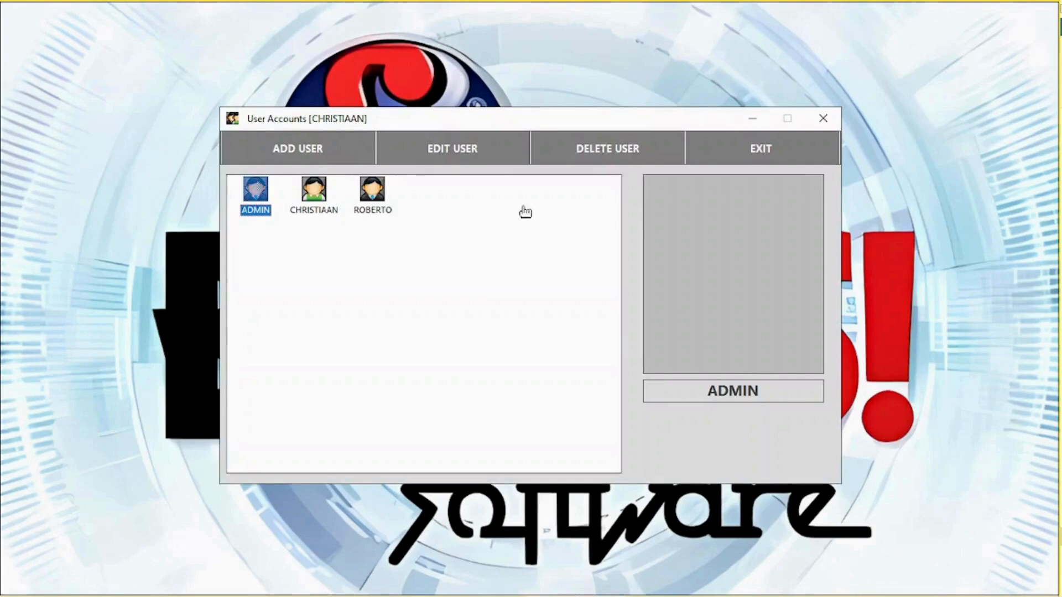
- Delete the third user account, close the user list, and briefly open Clock IN/OUT
{"action": "left_click", "coordinate": [374, 204]}
{"action": "left_click", "coordinate": [613, 144]}
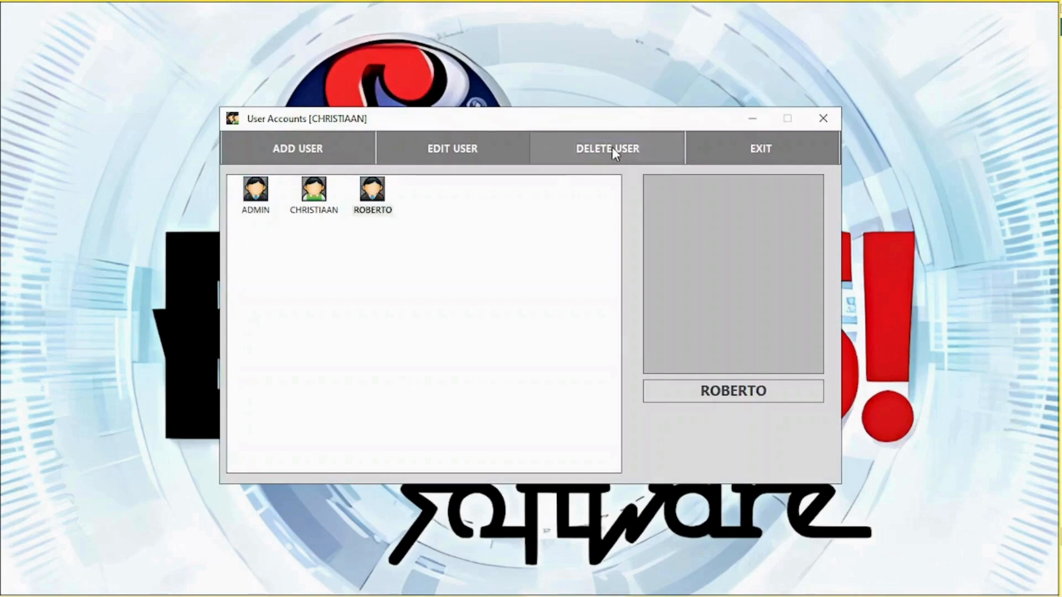
{"action": "left_click", "coordinate": [539, 359]}
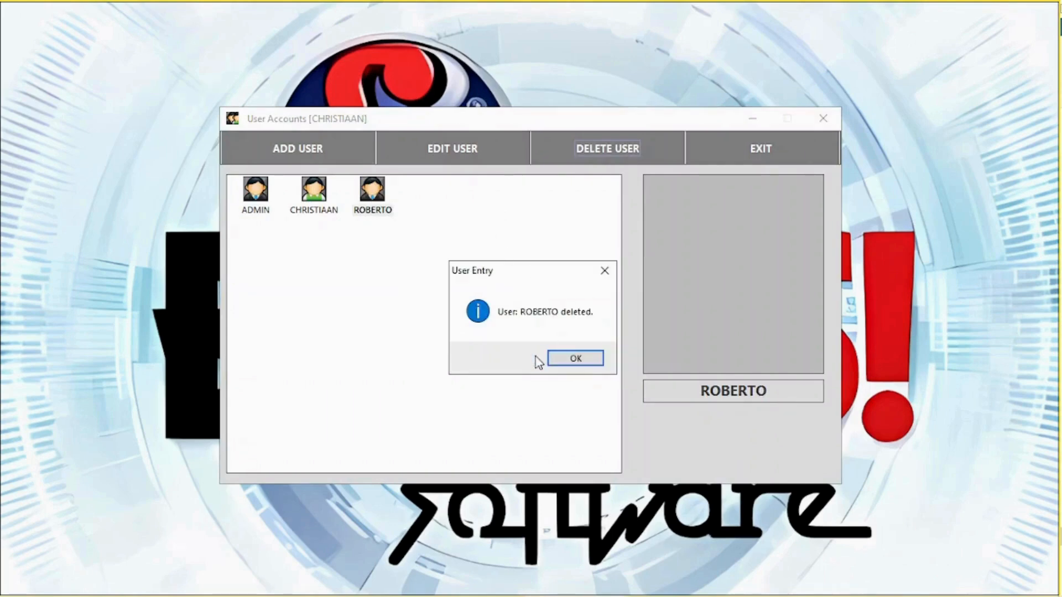
{"action": "left_click", "coordinate": [560, 355]}
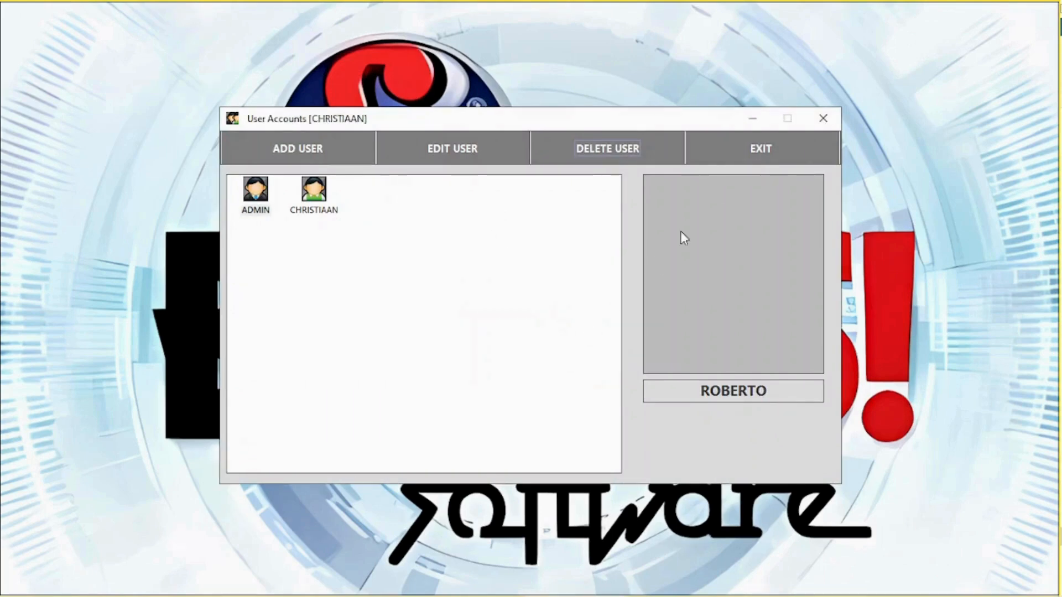
{"action": "left_click", "coordinate": [762, 144]}
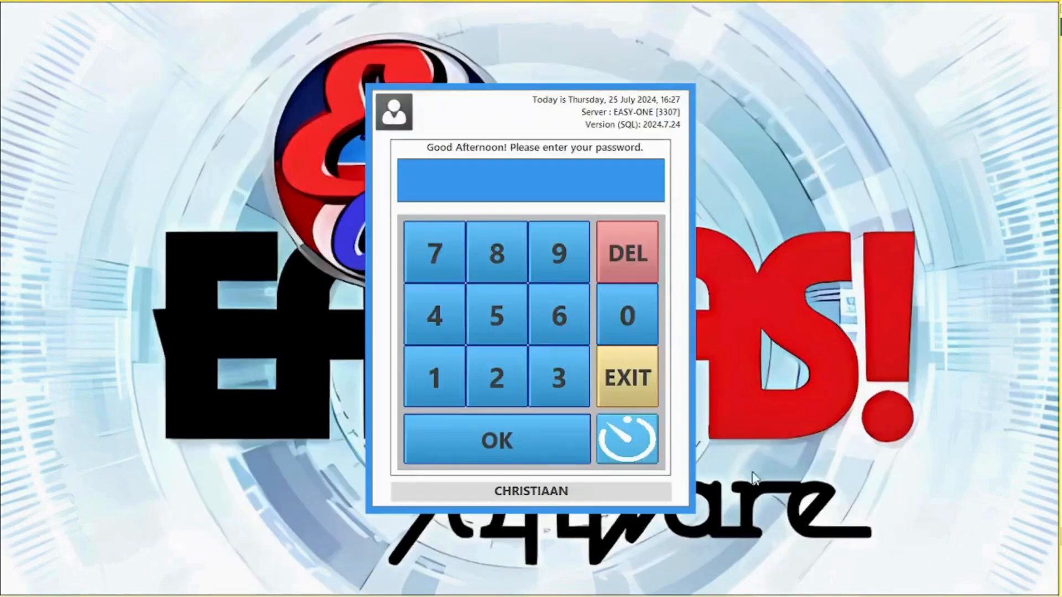
{"action": "left_click", "coordinate": [631, 442]}
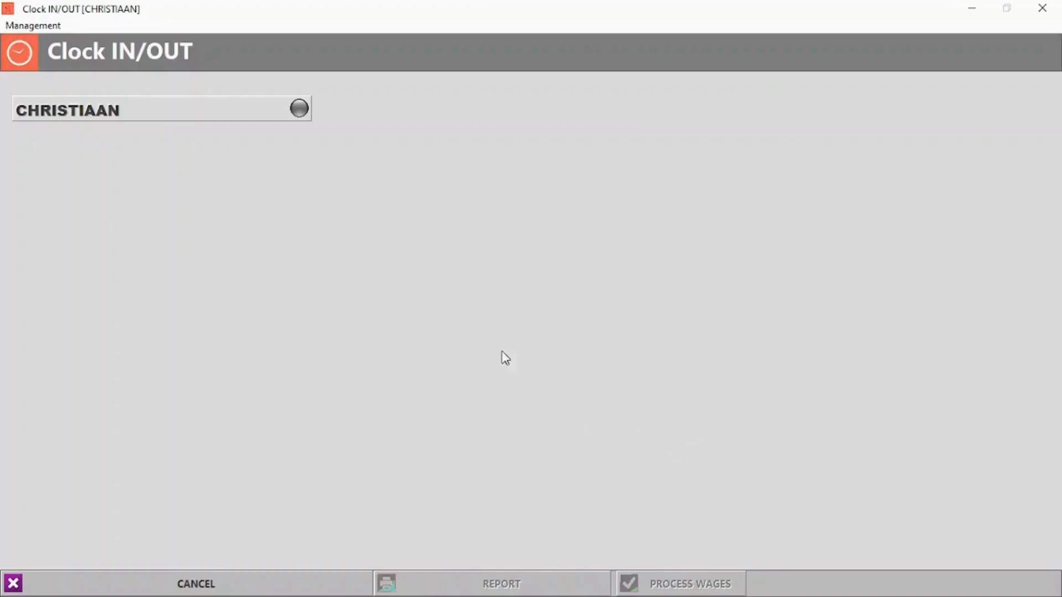
{"action": "left_click", "coordinate": [216, 583]}
- Log in with the PIN and clock the employee in using PIN 12
{"action": "left_click", "coordinate": [444, 390]}
{"action": "left_click", "coordinate": [497, 381]}
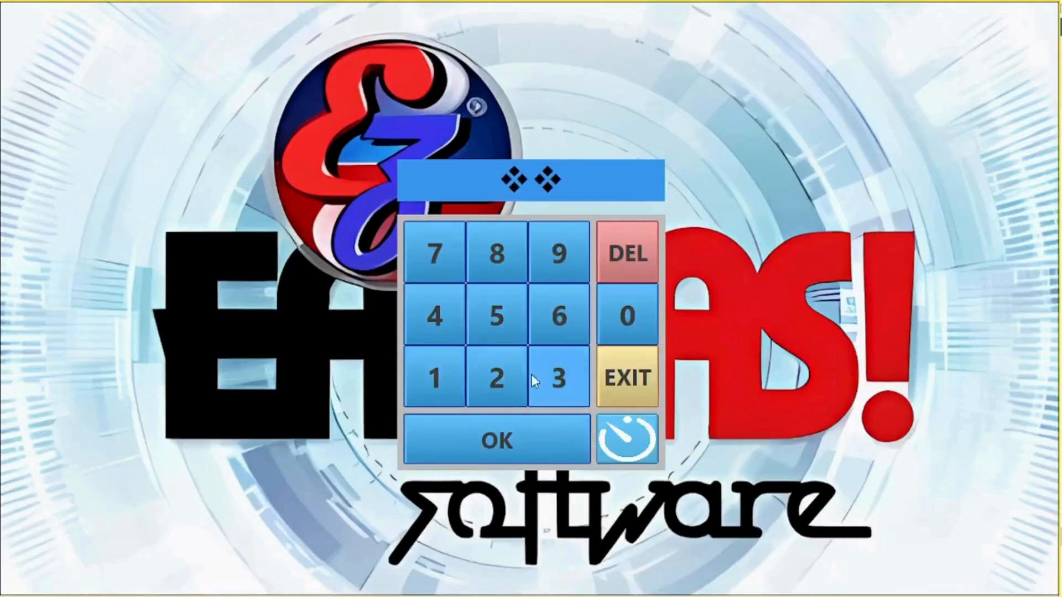
{"action": "left_click", "coordinate": [559, 379]}
{"action": "left_click", "coordinate": [484, 447]}
{"action": "left_click", "coordinate": [879, 85]}
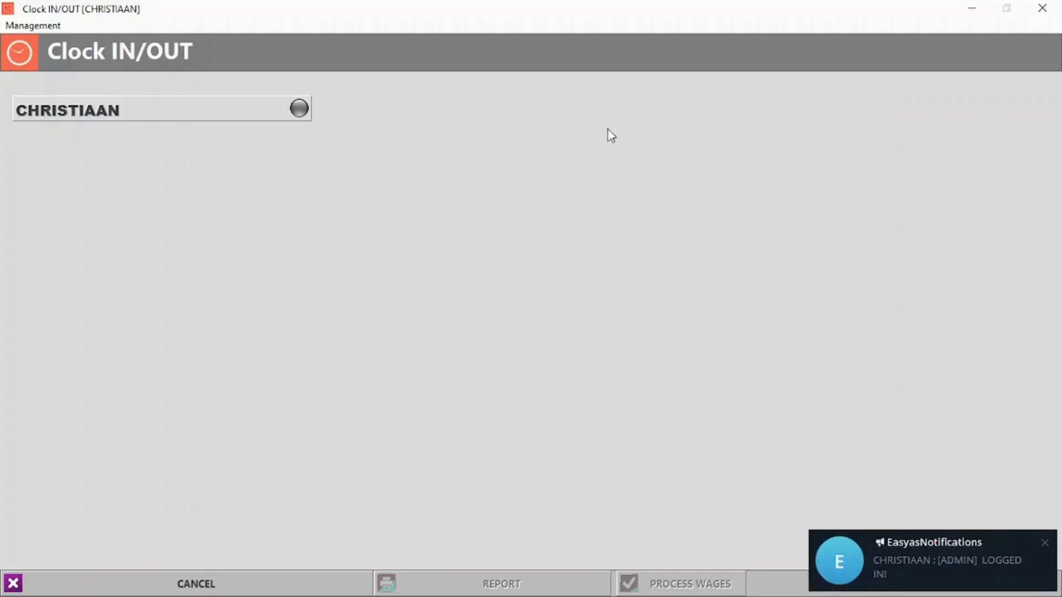
{"action": "left_click", "coordinate": [299, 109]}
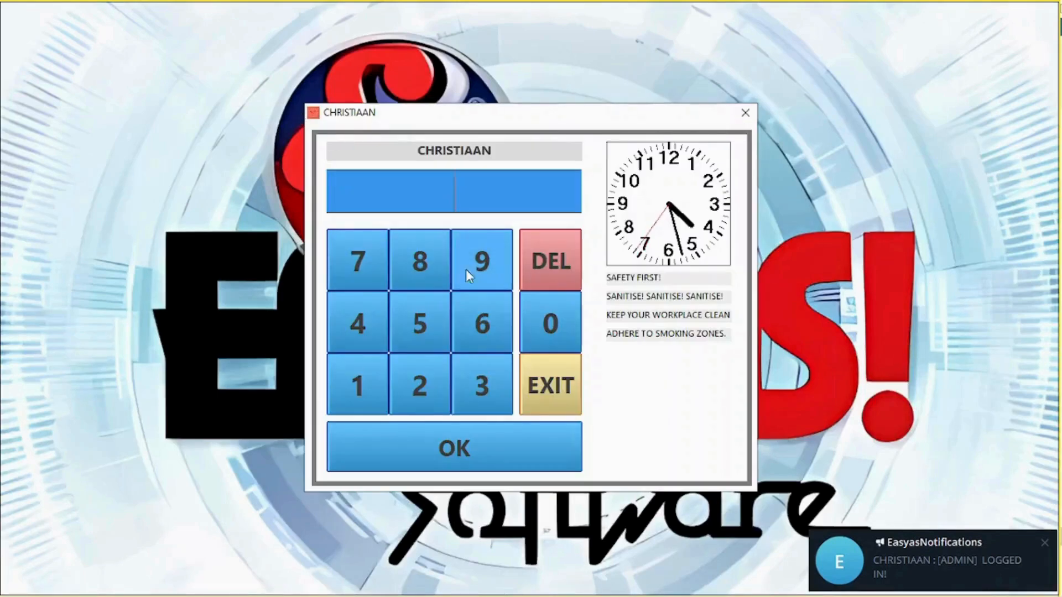
{"action": "type", "text": "12"}
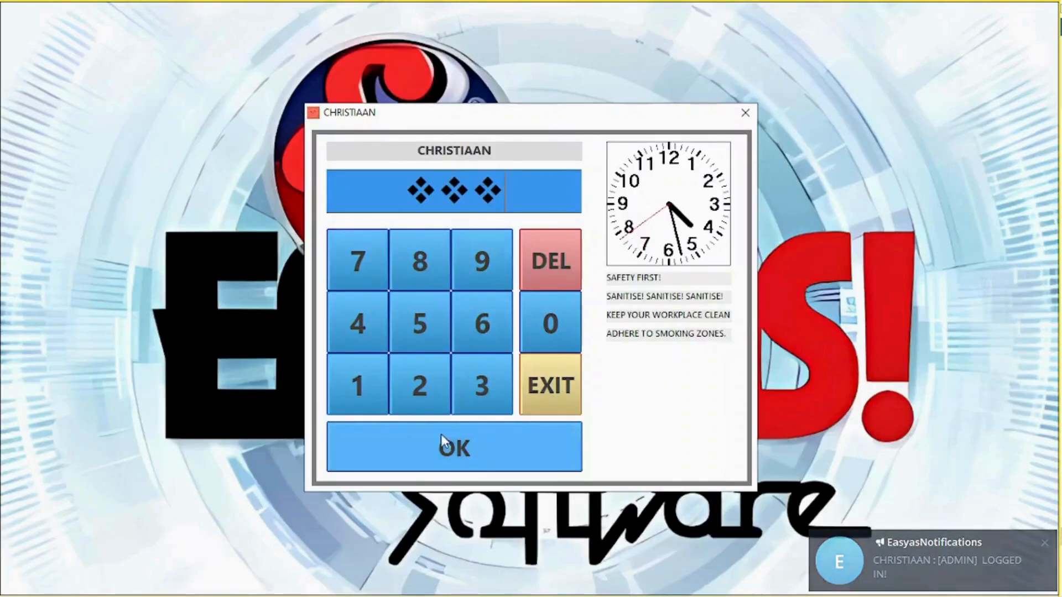
{"action": "left_click", "coordinate": [441, 433]}
{"action": "left_click", "coordinate": [586, 364]}
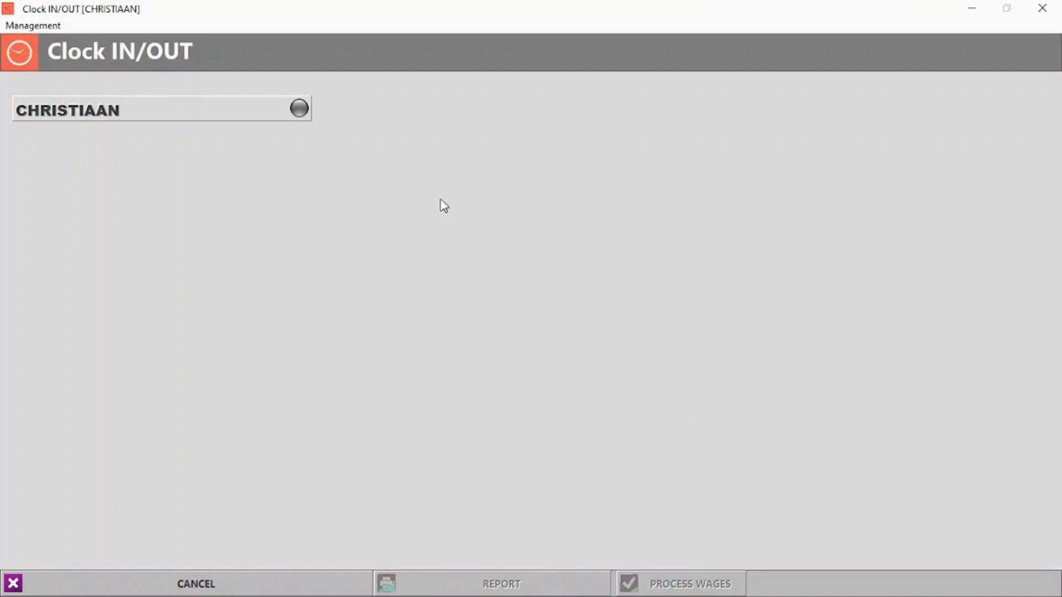
{"action": "left_click", "coordinate": [211, 580]}
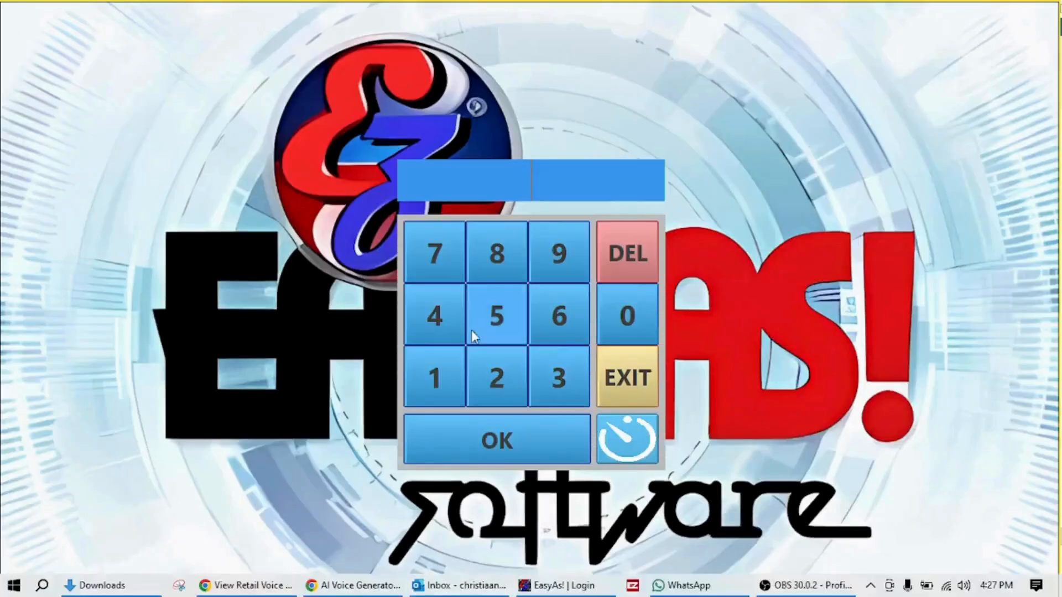
{"action": "left_click", "coordinate": [443, 390]}
{"action": "left_click", "coordinate": [494, 382]}
{"action": "left_click", "coordinate": [543, 372]}
{"action": "left_click", "coordinate": [485, 449]}
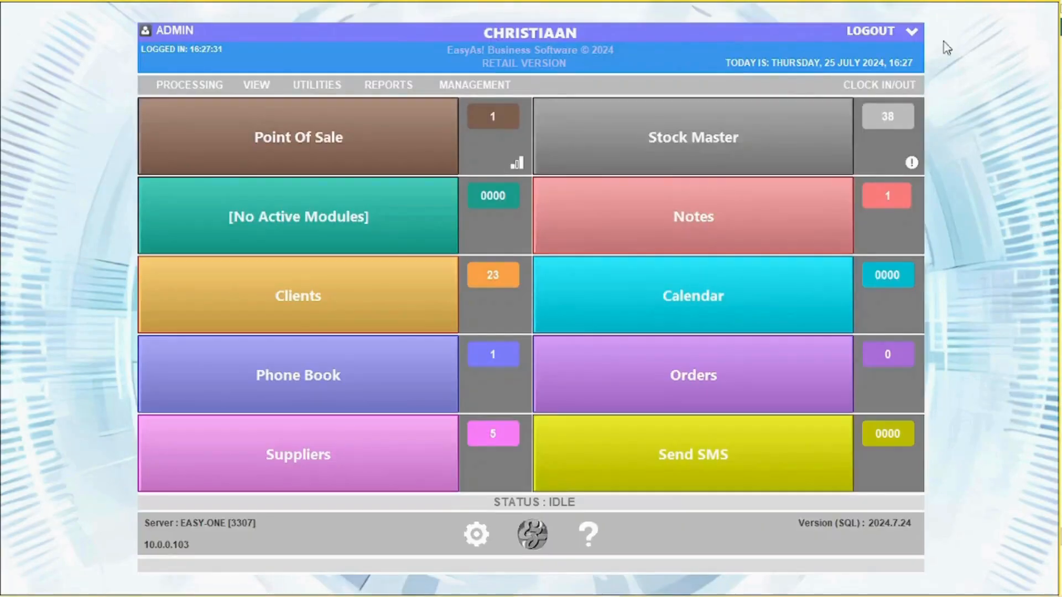
{"action": "left_click", "coordinate": [878, 85]}
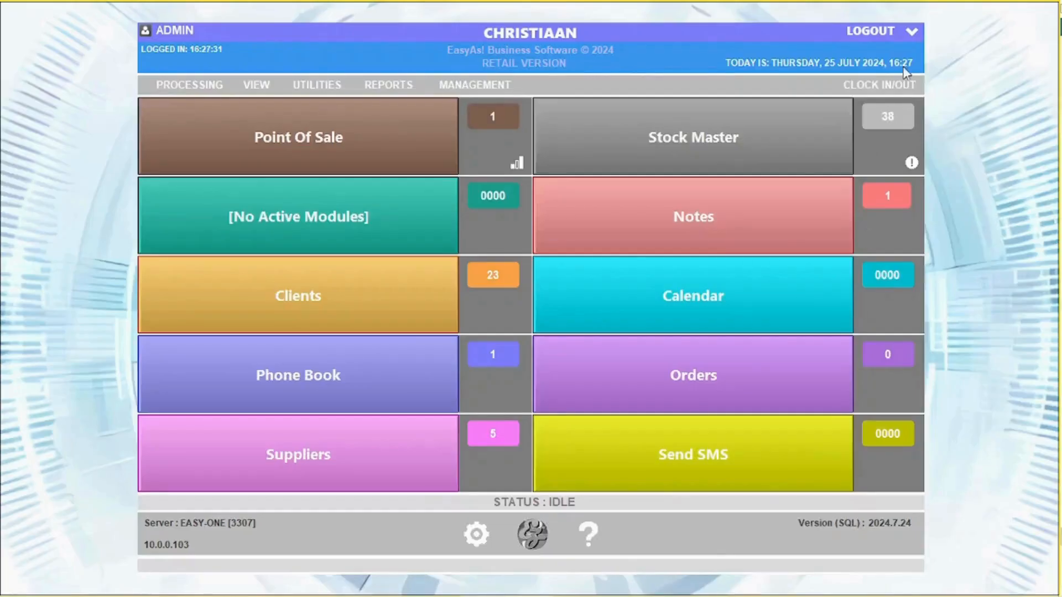
{"action": "left_click", "coordinate": [874, 87]}
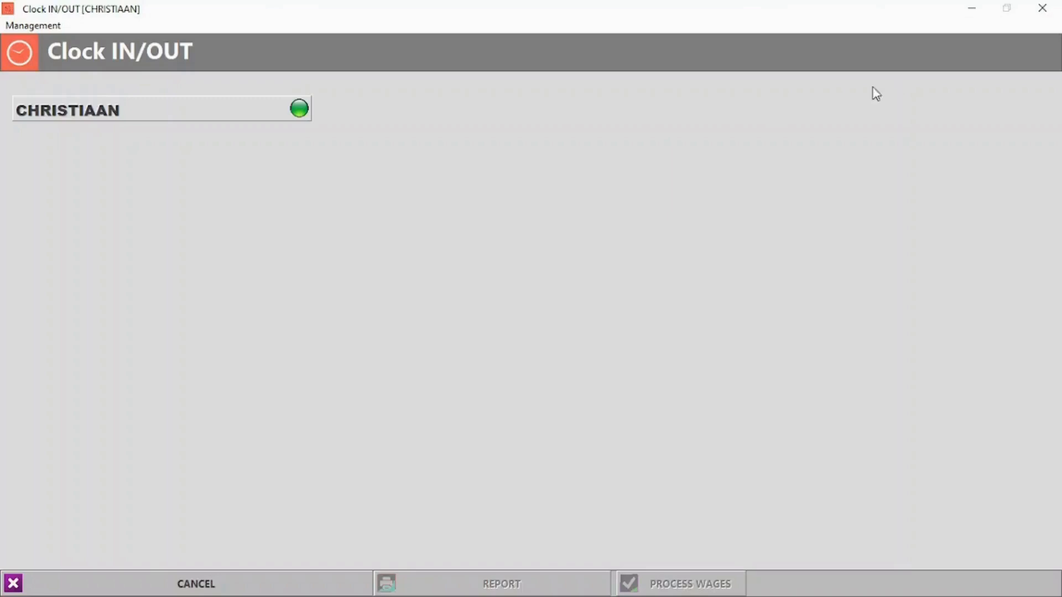
{"action": "left_click", "coordinate": [306, 109]}
{"action": "type", "text": "123"}
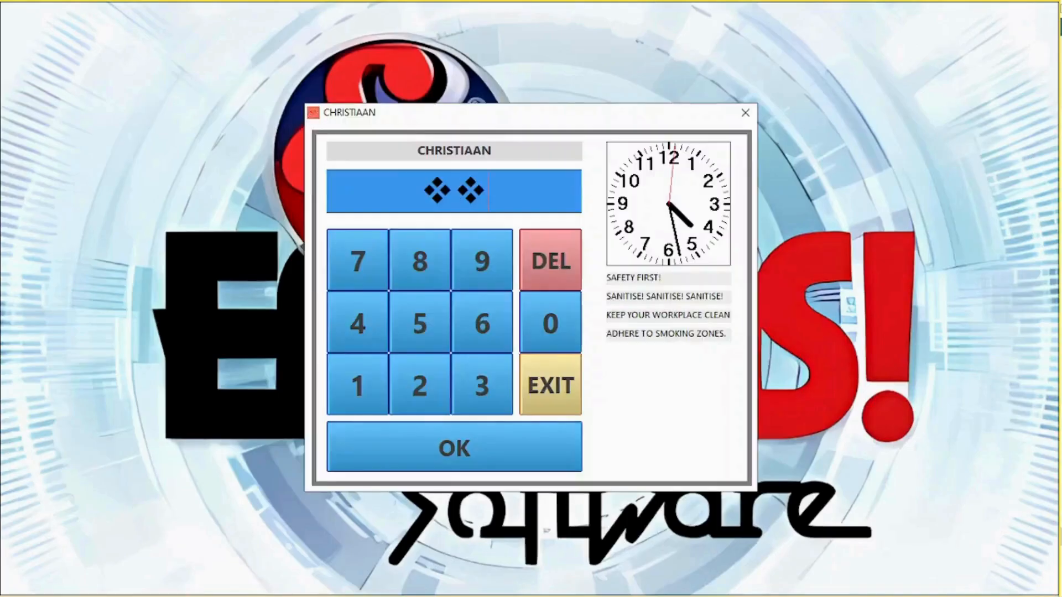
{"action": "left_click", "coordinate": [470, 450]}
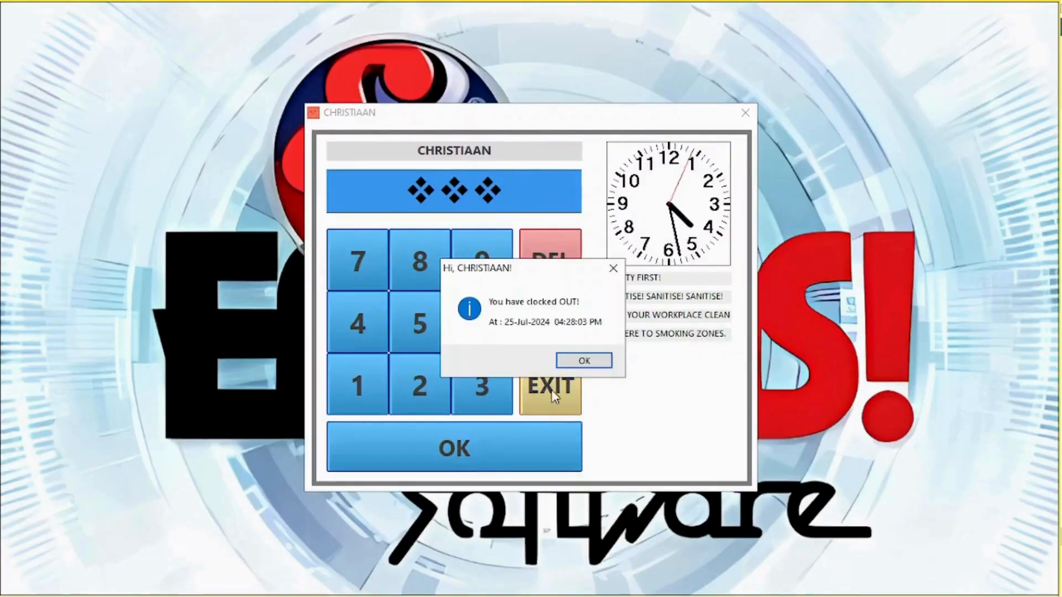
{"action": "left_click", "coordinate": [572, 359]}
- Return to the dashboard, reopen Clock IN/OUT and bring up its management functions
{"action": "left_click", "coordinate": [508, 587]}
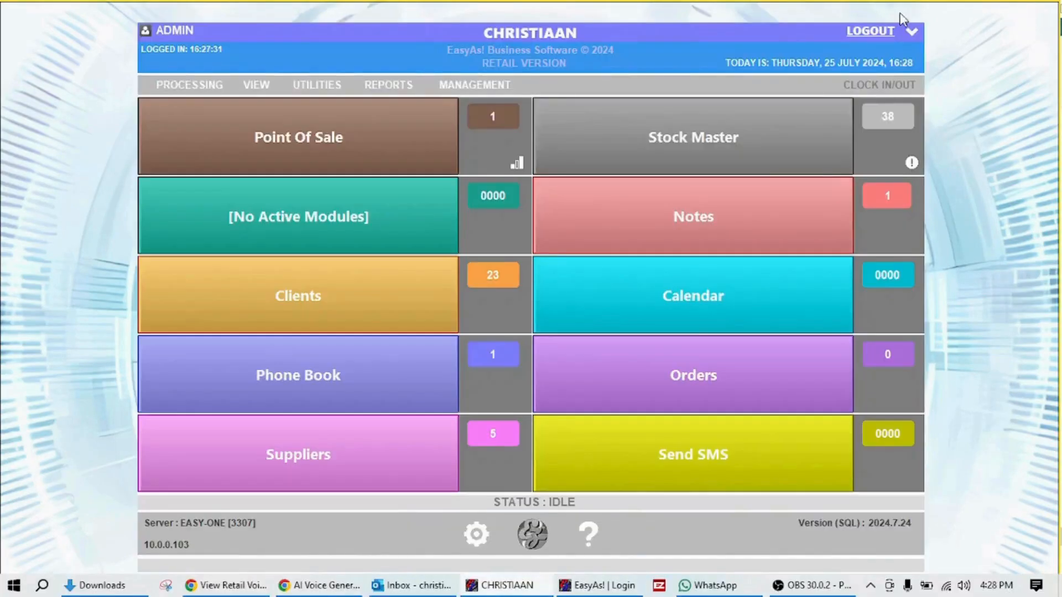
{"action": "left_click", "coordinate": [899, 76]}
{"action": "left_click", "coordinate": [46, 27]}
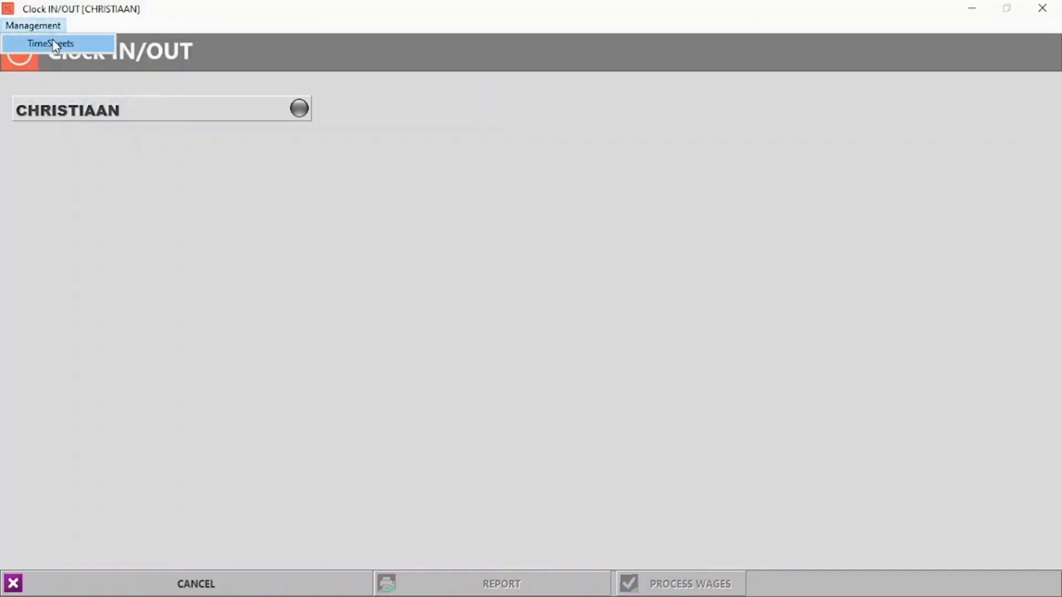
- Open the employee's timesheet and add a new clock entry
{"action": "left_click", "coordinate": [38, 41]}
{"action": "left_click", "coordinate": [188, 276]}
{"action": "left_click", "coordinate": [169, 299]}
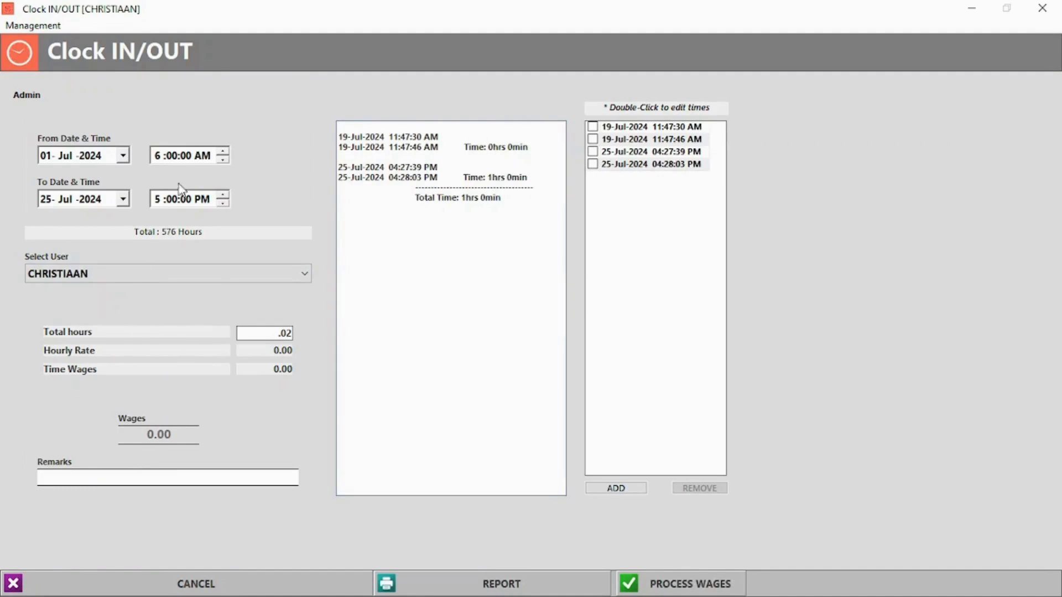
{"action": "left_click", "coordinate": [627, 489]}
{"action": "left_click", "coordinate": [505, 358]}
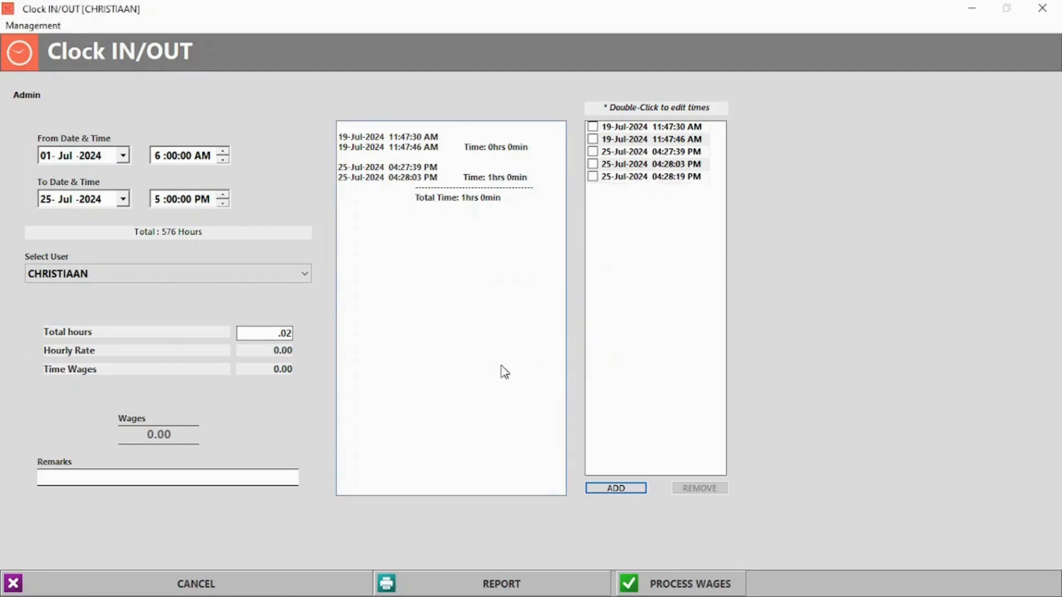
- Tick the three 25-Jul-2024 entries and remove them, confirming with Yes
{"action": "left_click", "coordinate": [593, 176]}
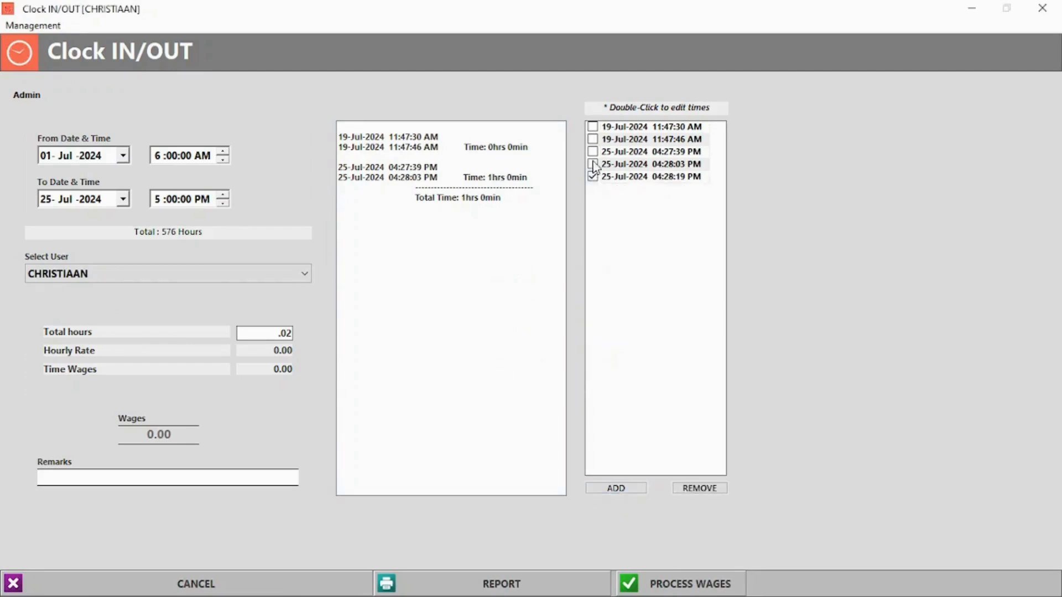
{"action": "left_click", "coordinate": [593, 163]}
{"action": "left_click", "coordinate": [592, 151]}
{"action": "left_click", "coordinate": [722, 489]}
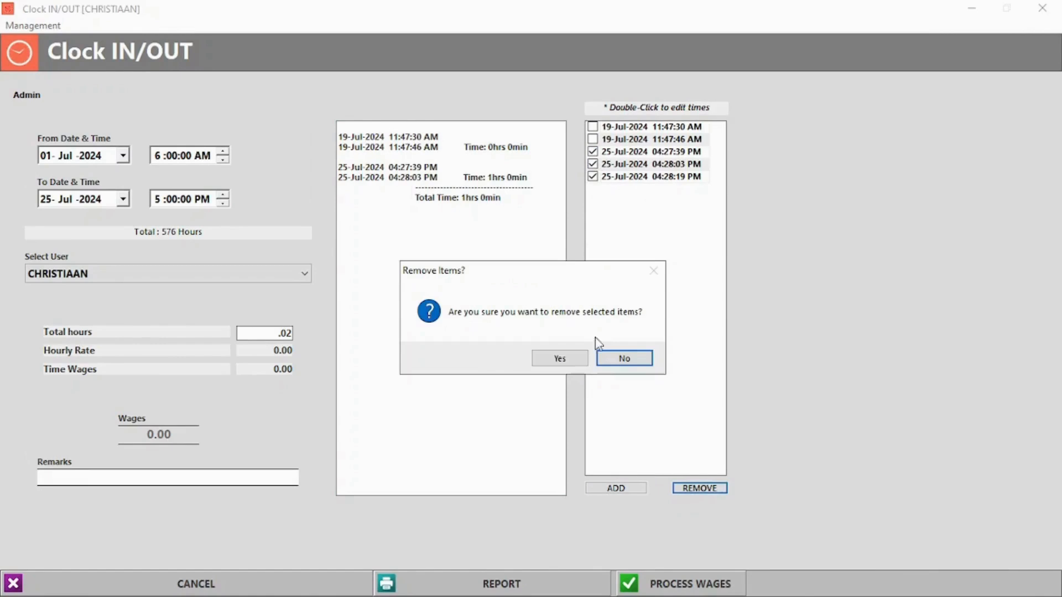
{"action": "left_click", "coordinate": [621, 359]}
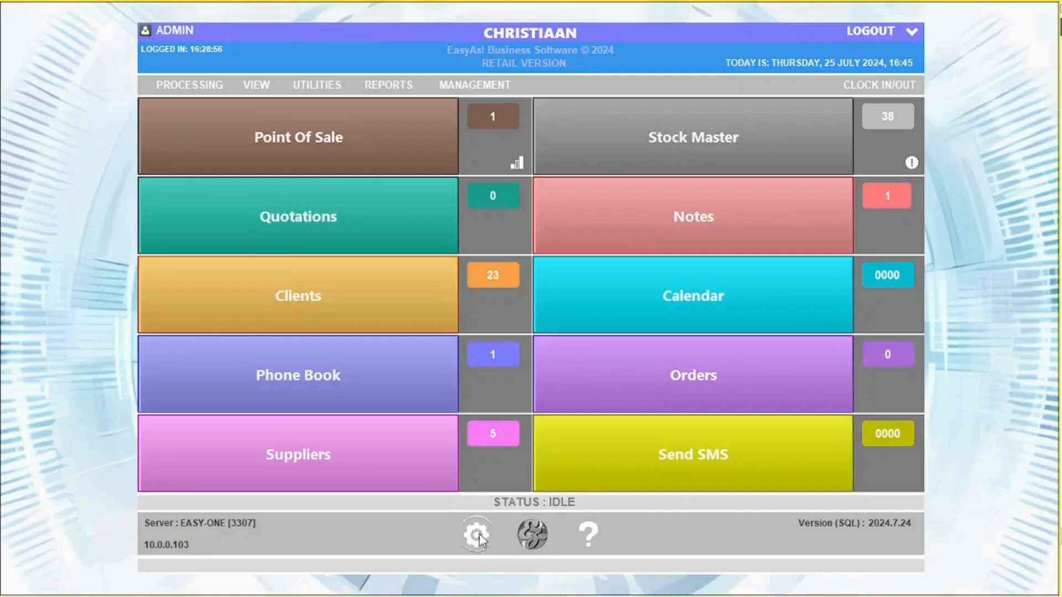
- Open Program Settings and view the Logo, Bank Details and Software version/expiry pages
{"action": "left_click", "coordinate": [480, 535]}
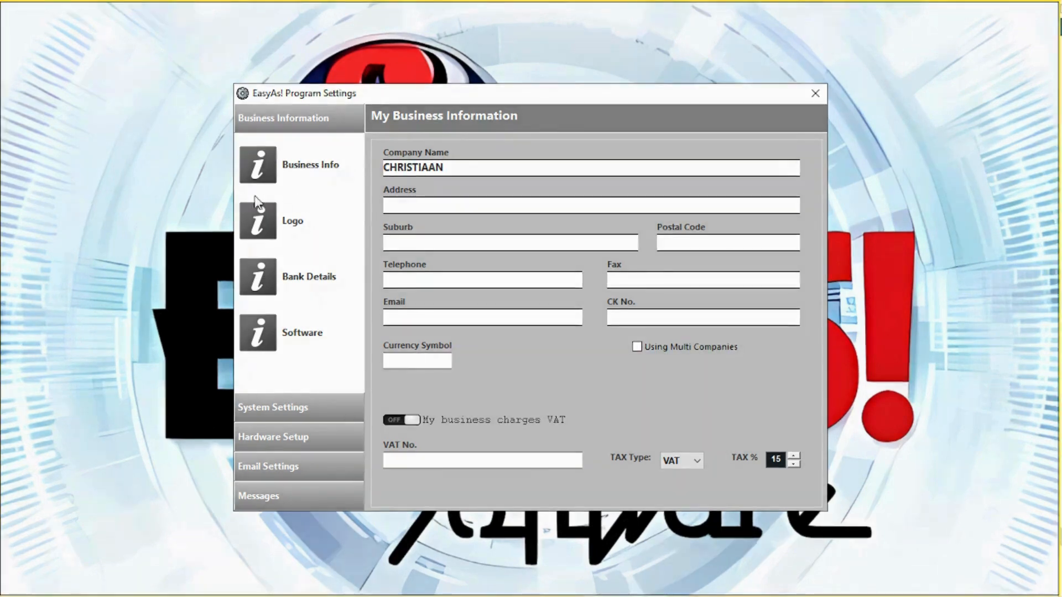
{"action": "left_click", "coordinate": [263, 233]}
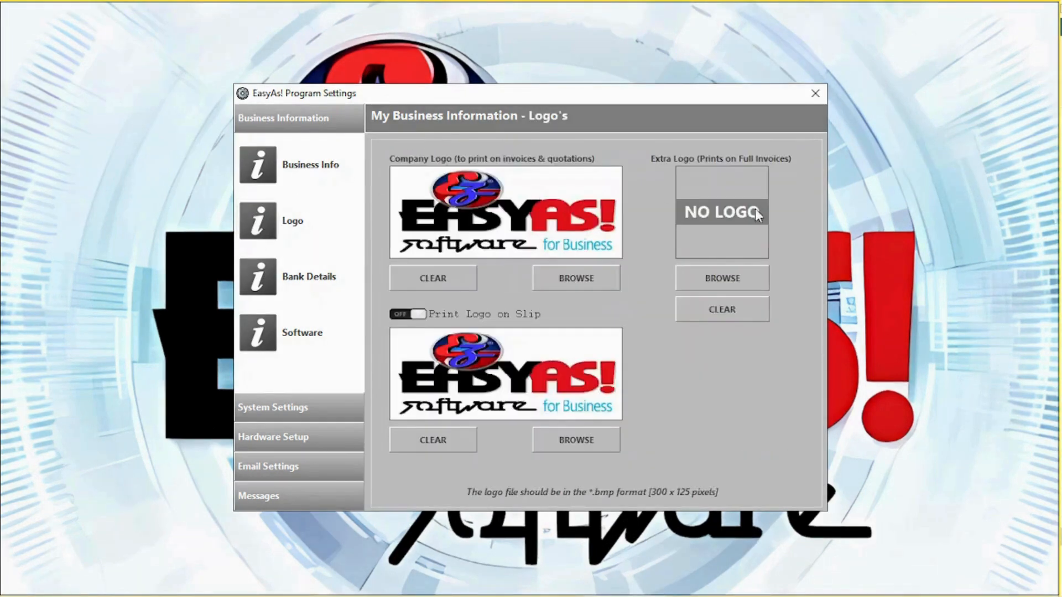
{"action": "left_click", "coordinate": [254, 286]}
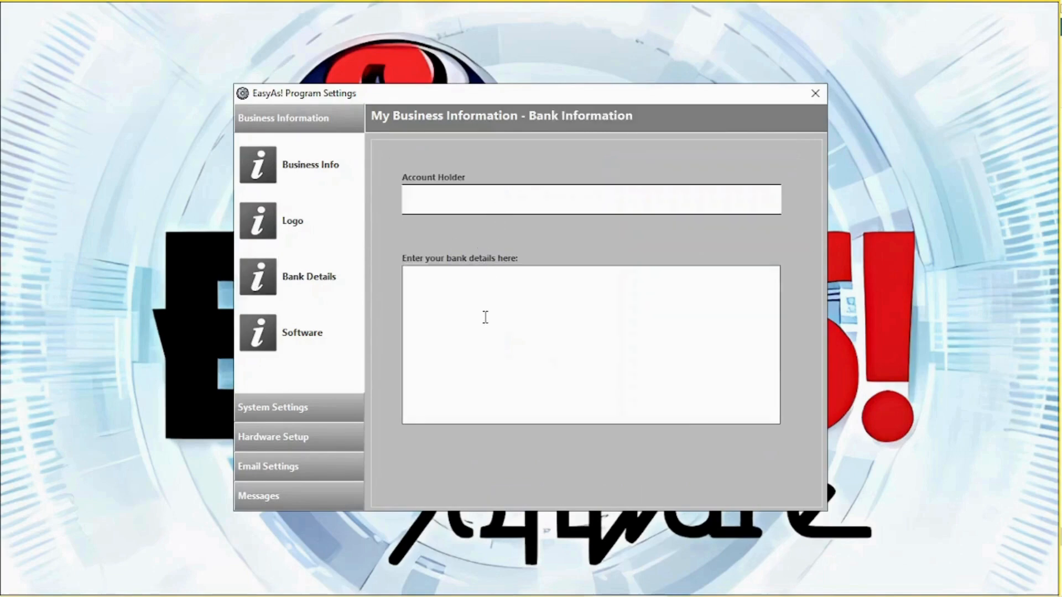
{"action": "left_click", "coordinate": [258, 335]}
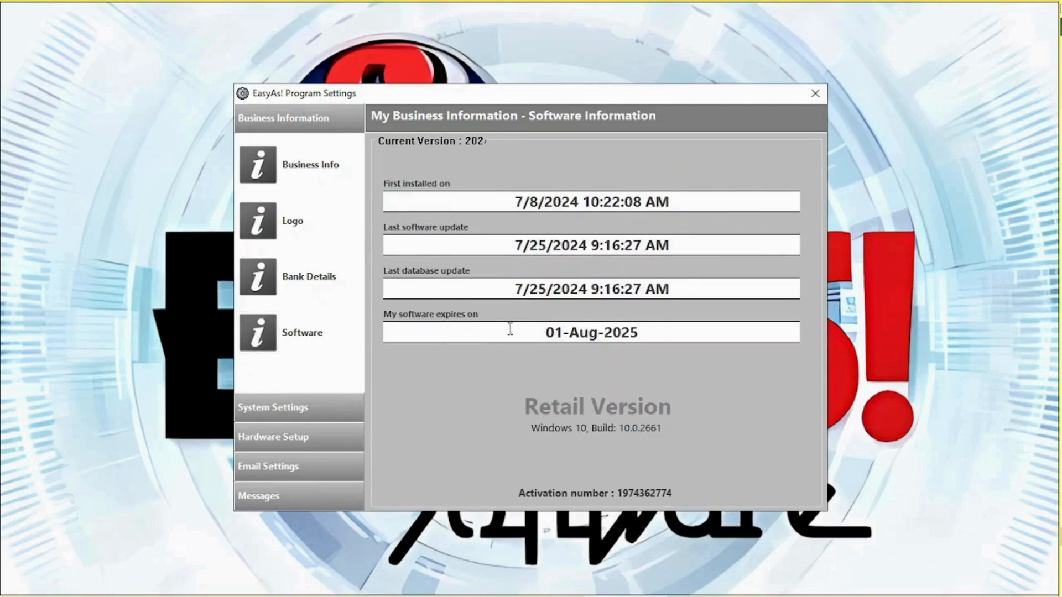
{"action": "left_click", "coordinate": [336, 470]}
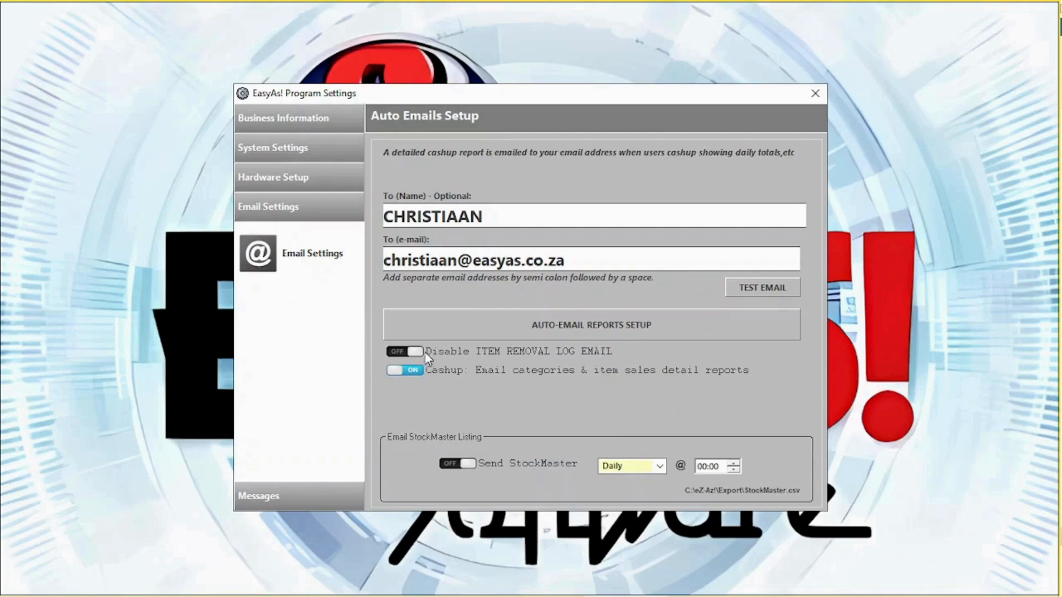
- Look over the Auto-Email Reports Setup and cancel without saving
{"action": "left_click", "coordinate": [576, 330]}
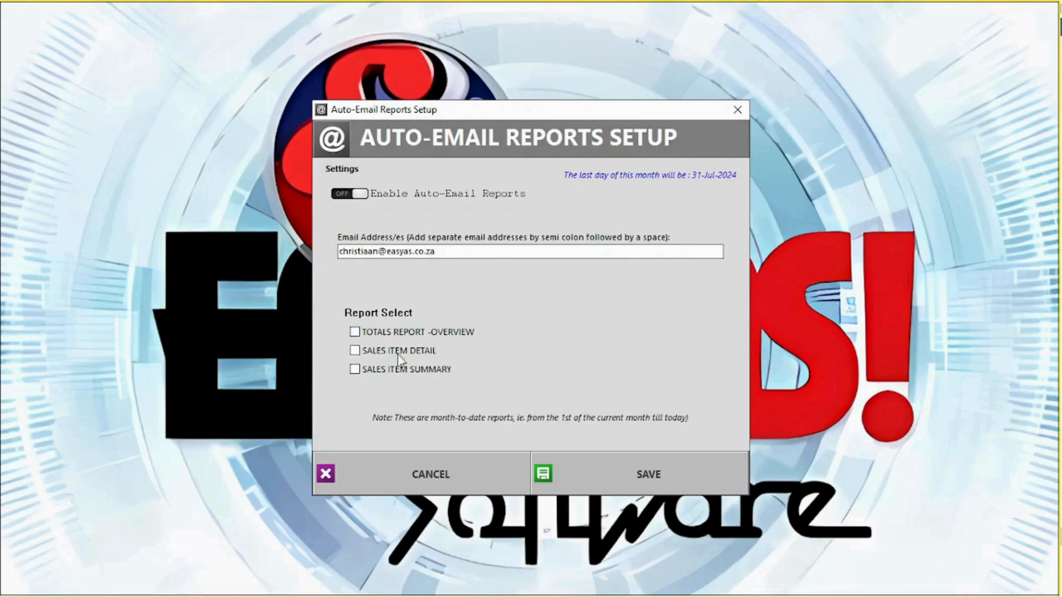
{"action": "left_click", "coordinate": [433, 457]}
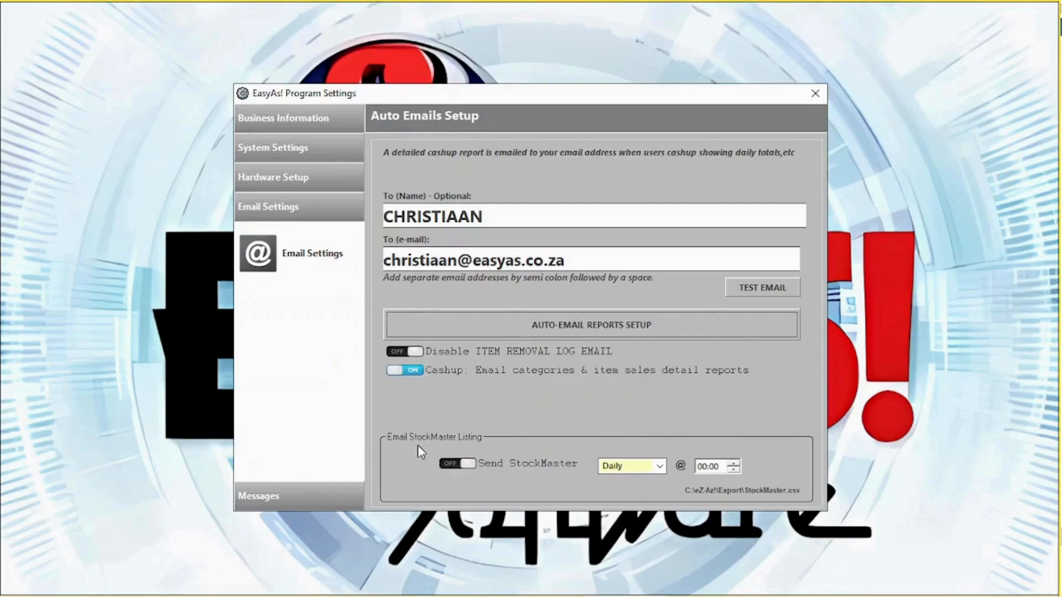
{"action": "left_click", "coordinate": [287, 500]}
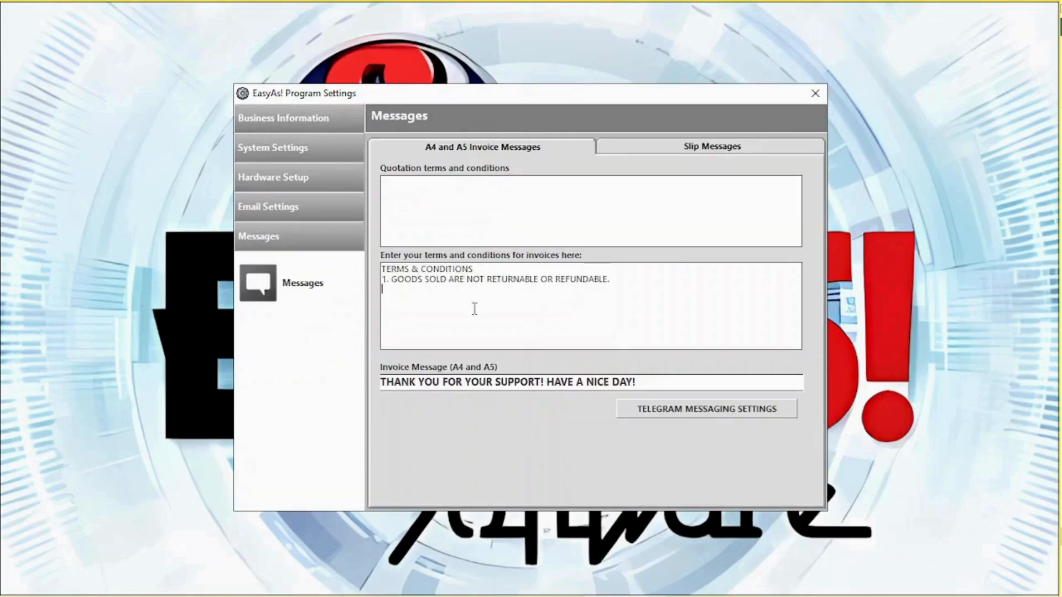
- View the Telegram messaging options and token instructions, discard them, and return to Messages
{"action": "left_click", "coordinate": [712, 413]}
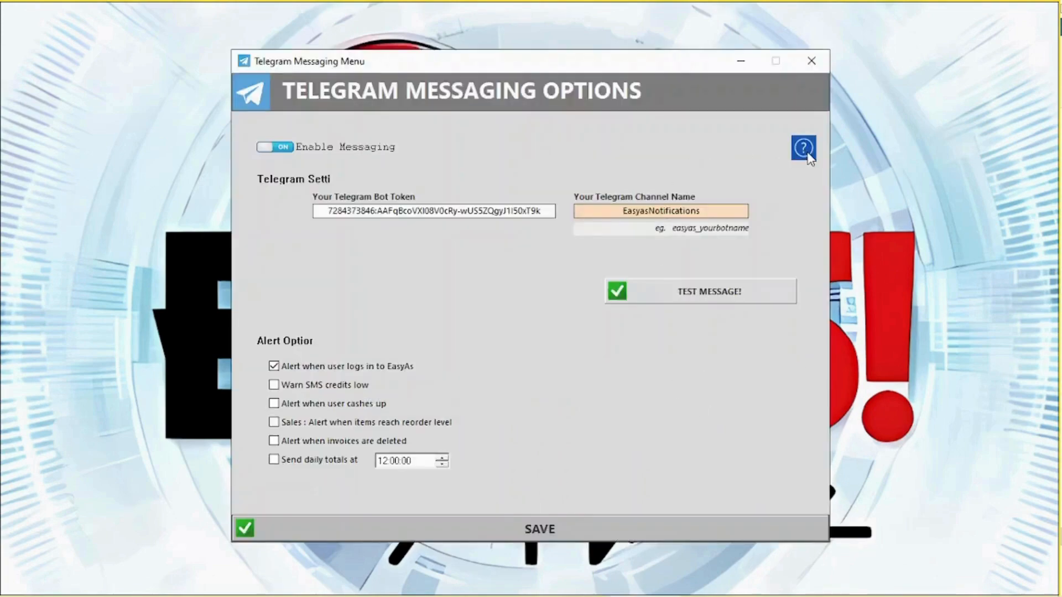
{"action": "left_click", "coordinate": [805, 150]}
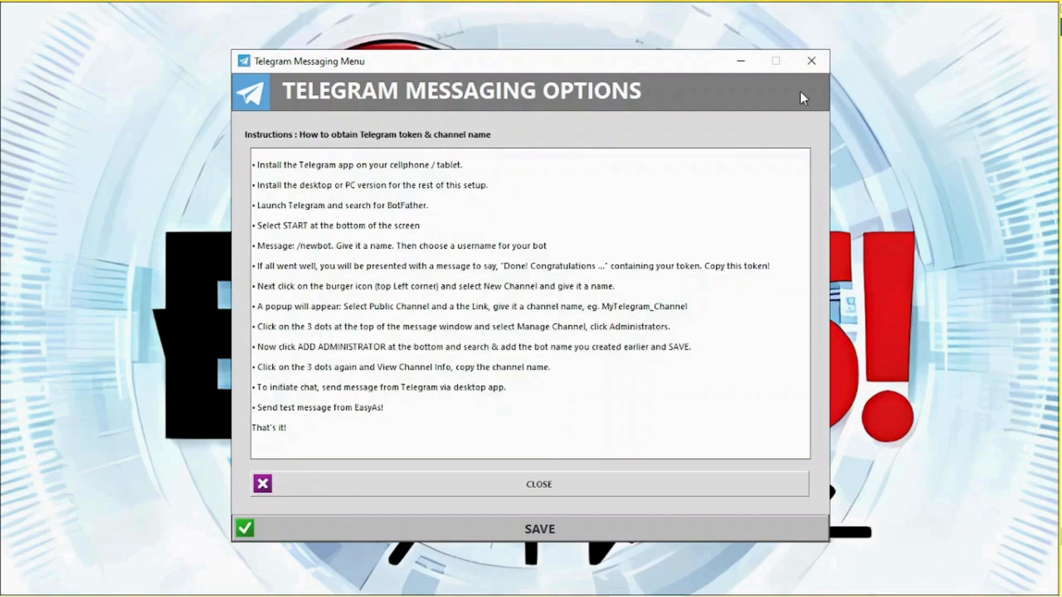
{"action": "left_click", "coordinate": [812, 62]}
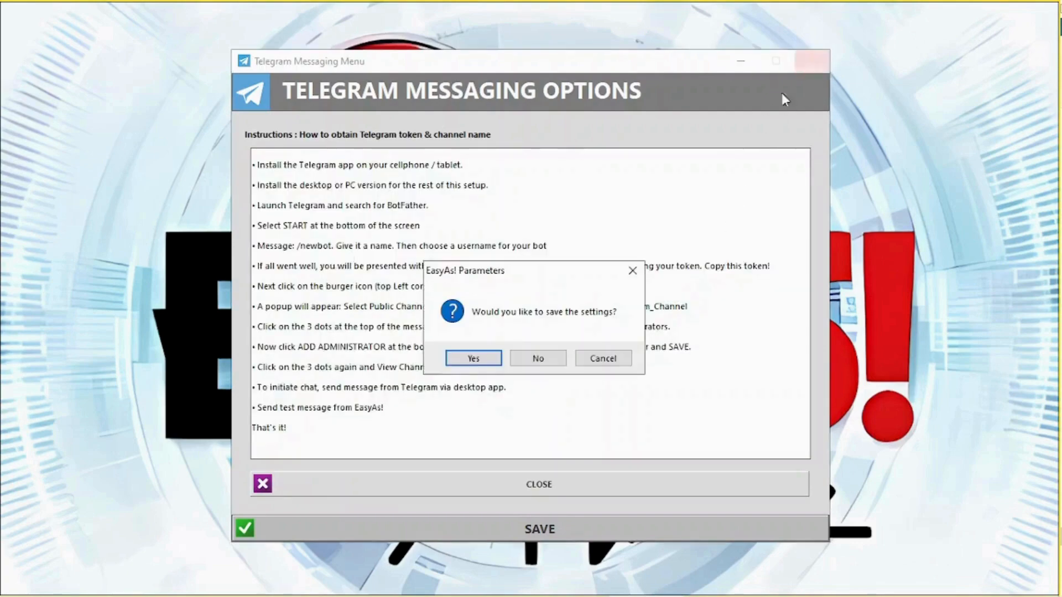
{"action": "left_click", "coordinate": [536, 360]}
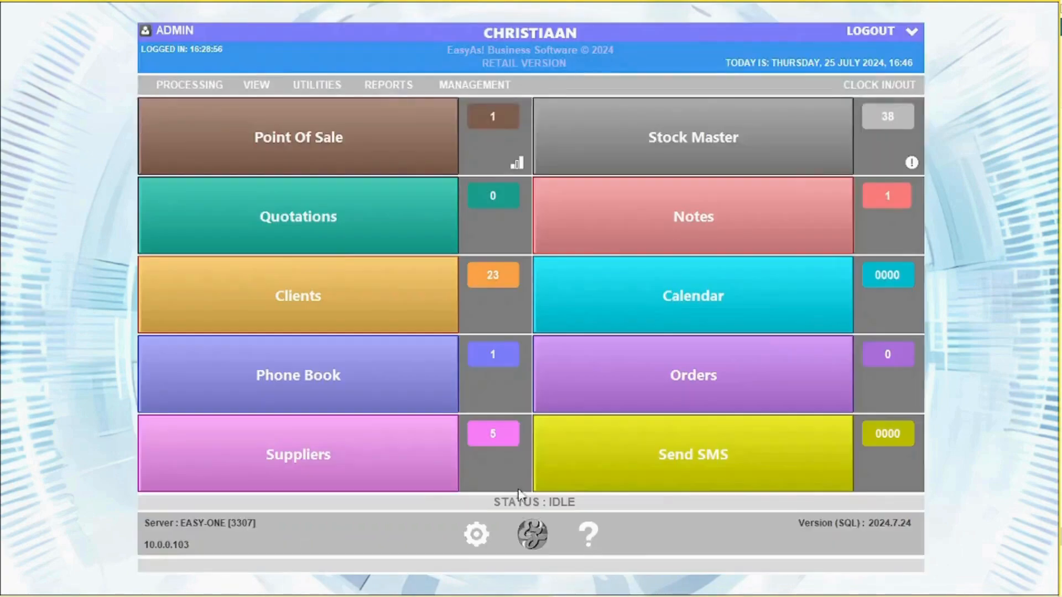
{"action": "left_click", "coordinate": [471, 540]}
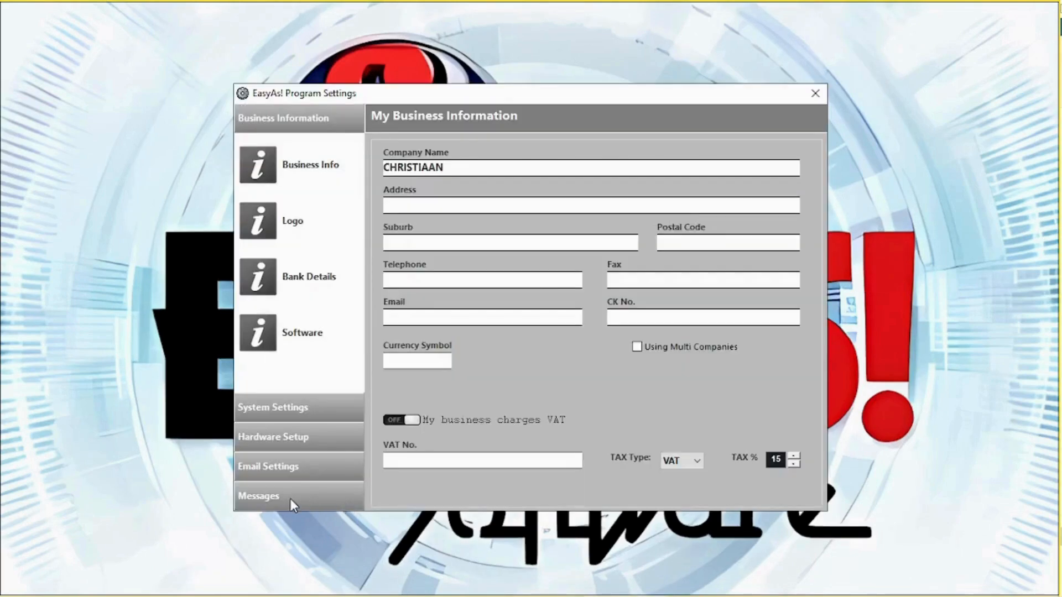
{"action": "left_click", "coordinate": [290, 499]}
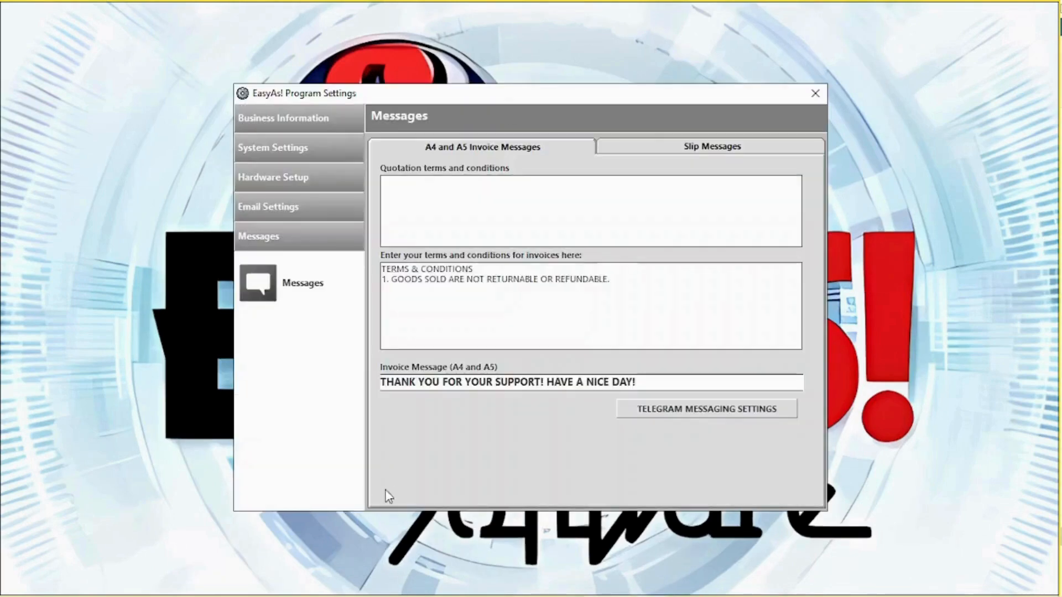
- View the Slip Messages options, then open System Settings > Parameters
{"action": "left_click", "coordinate": [680, 146]}
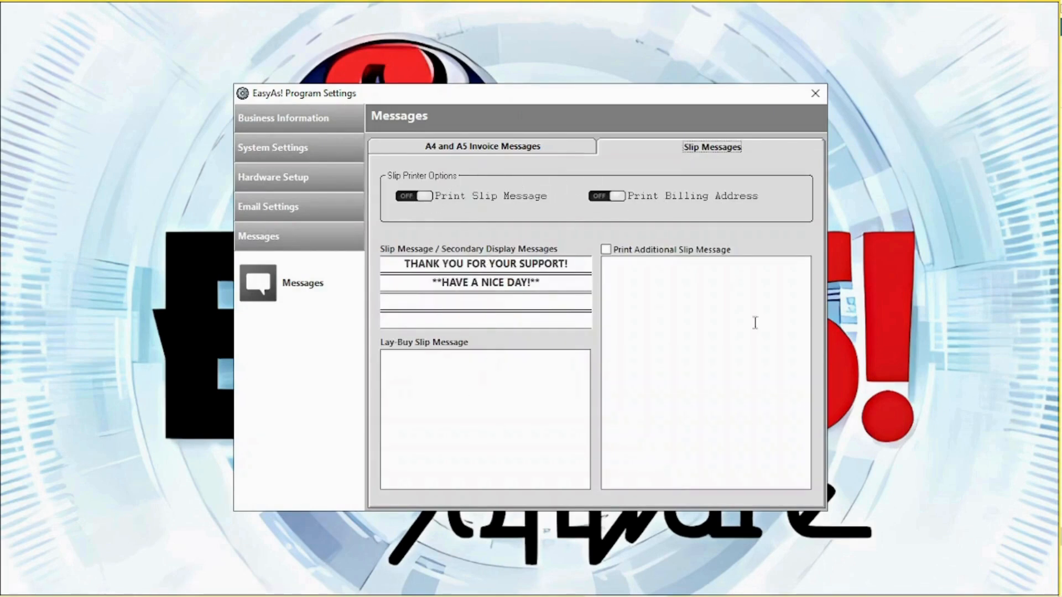
{"action": "left_click", "coordinate": [331, 155]}
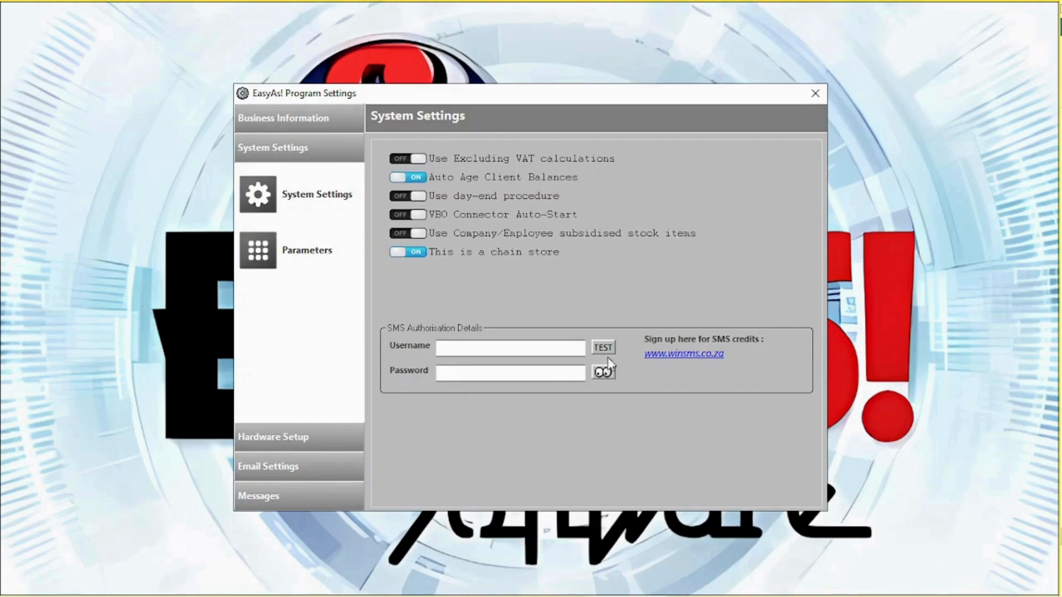
{"action": "left_click", "coordinate": [255, 251]}
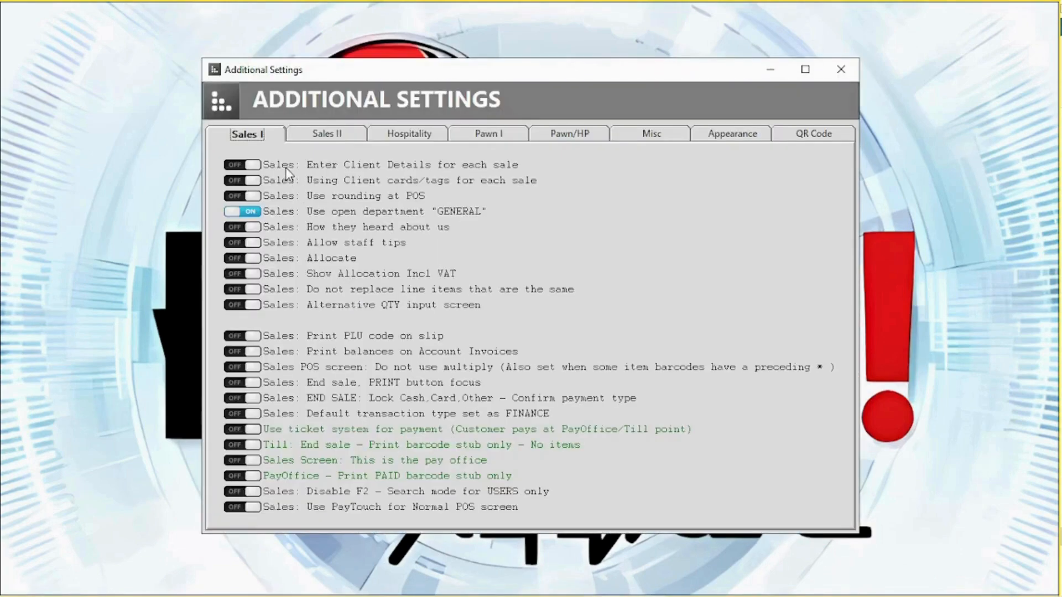
- View the Sales II, Hospitality, Misc and Appearance pages and the list column editor
{"action": "left_click", "coordinate": [340, 138]}
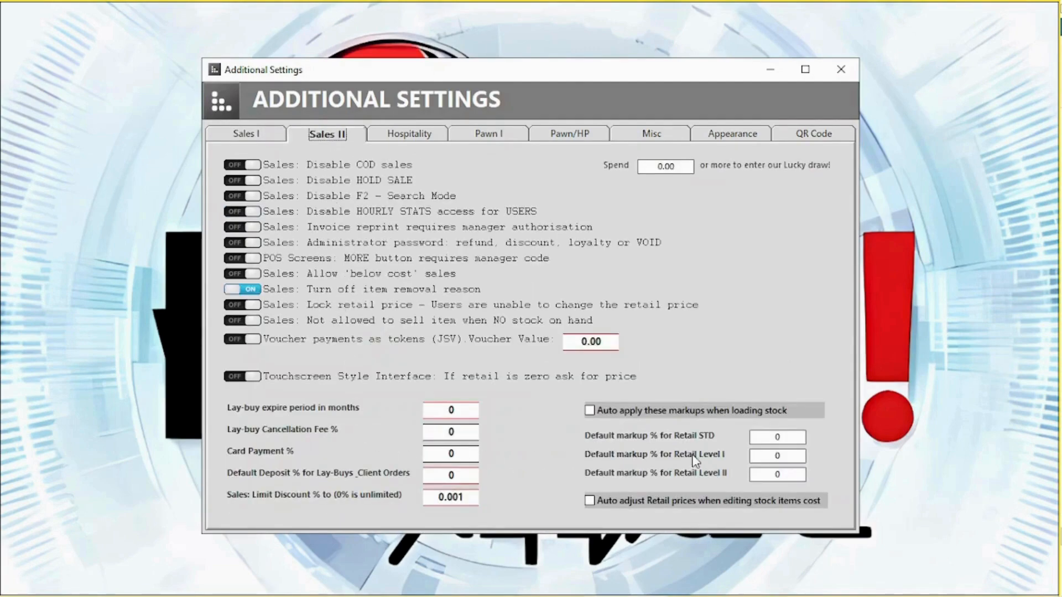
{"action": "left_click", "coordinate": [427, 145]}
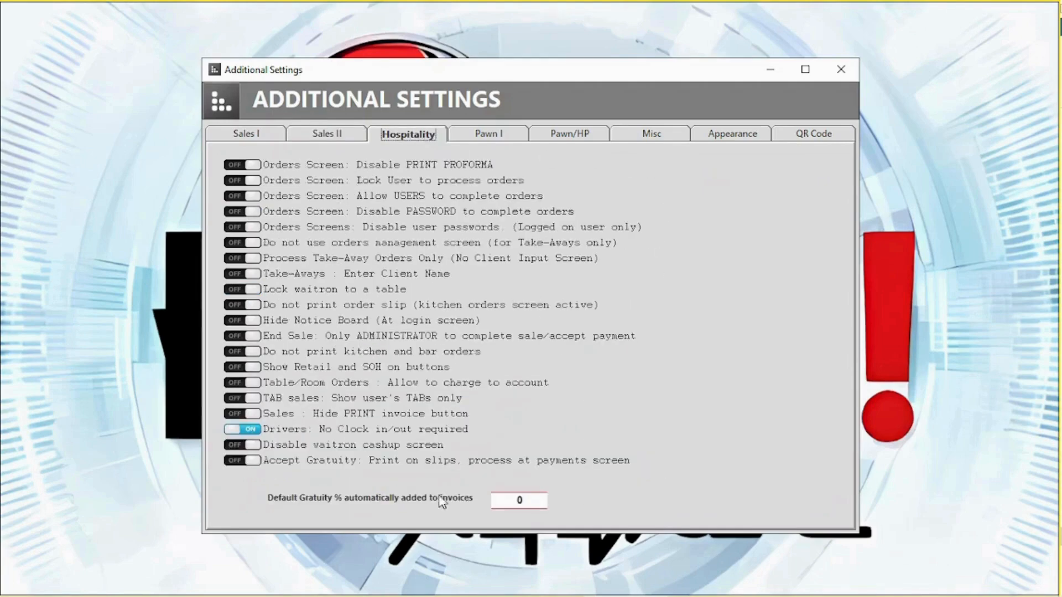
{"action": "left_click", "coordinate": [652, 136]}
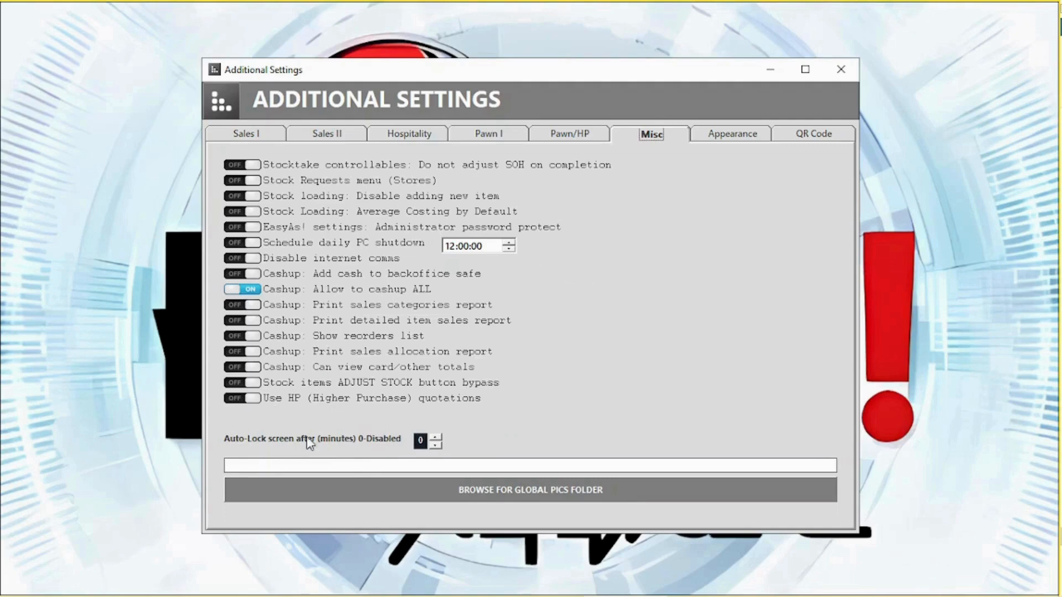
{"action": "left_click", "coordinate": [736, 137]}
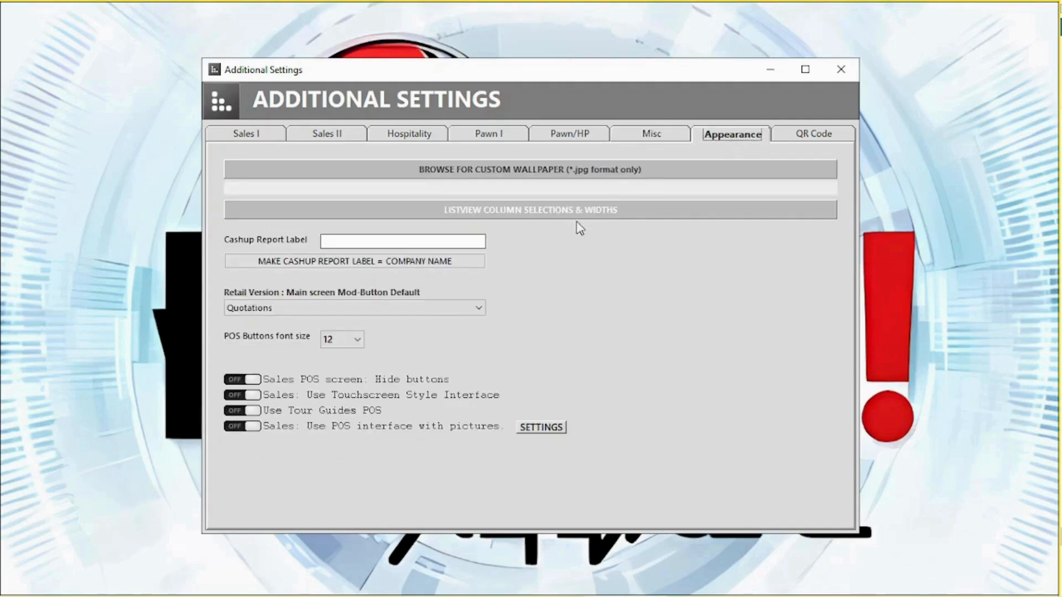
{"action": "left_click", "coordinate": [431, 211]}
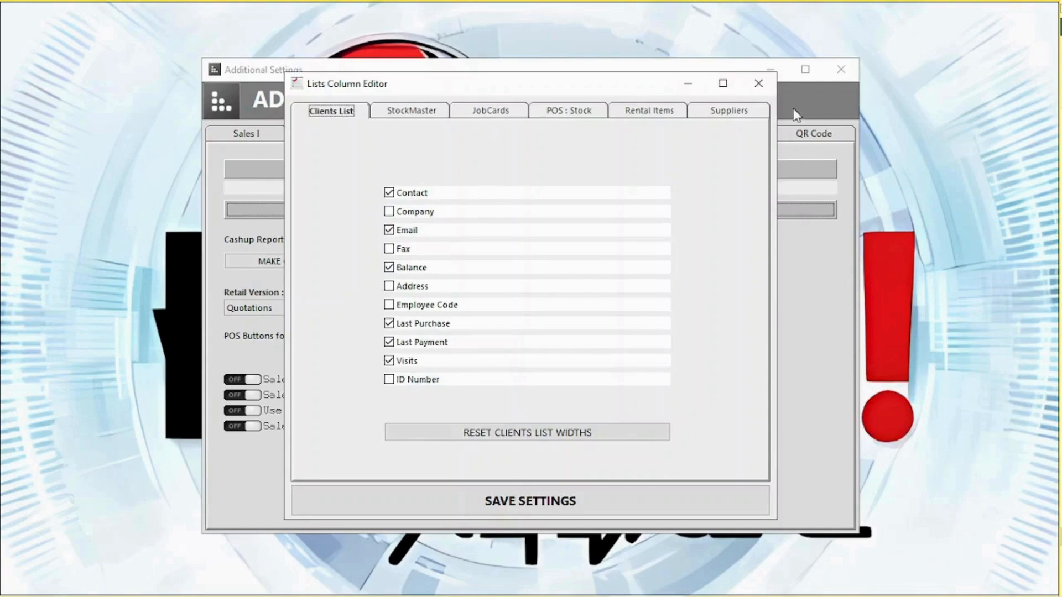
{"action": "left_click", "coordinate": [759, 84]}
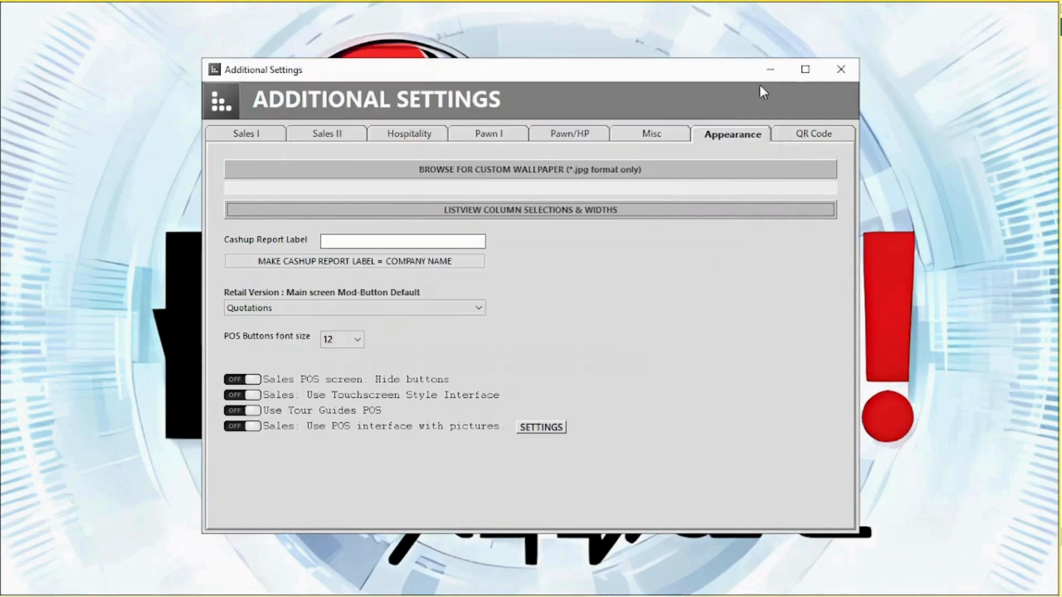
- Keep Quotations as the main-screen default and save the additional settings on close
{"action": "left_click", "coordinate": [285, 307]}
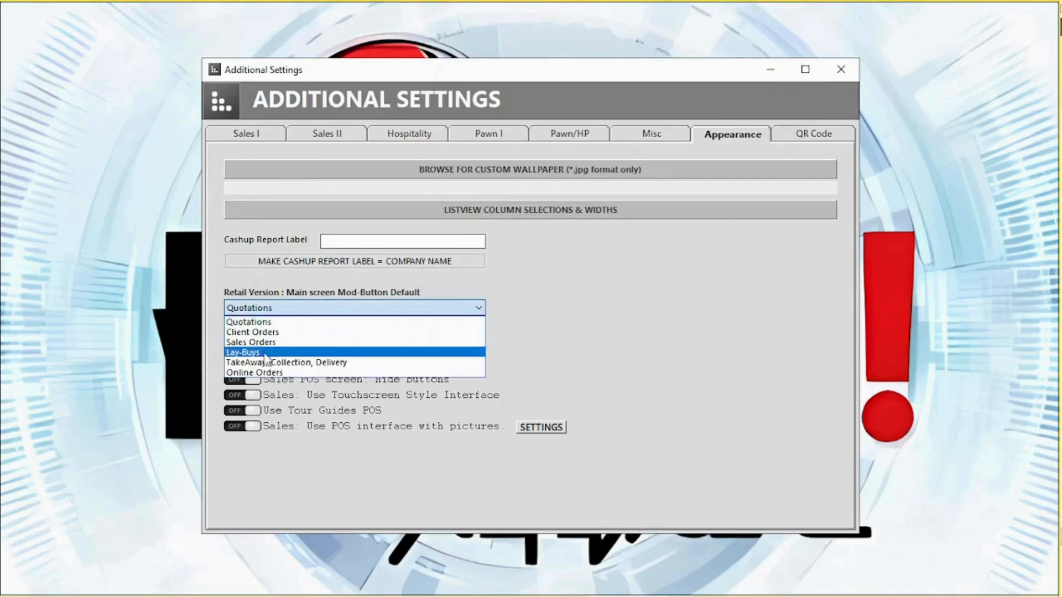
{"action": "left_click", "coordinate": [288, 308]}
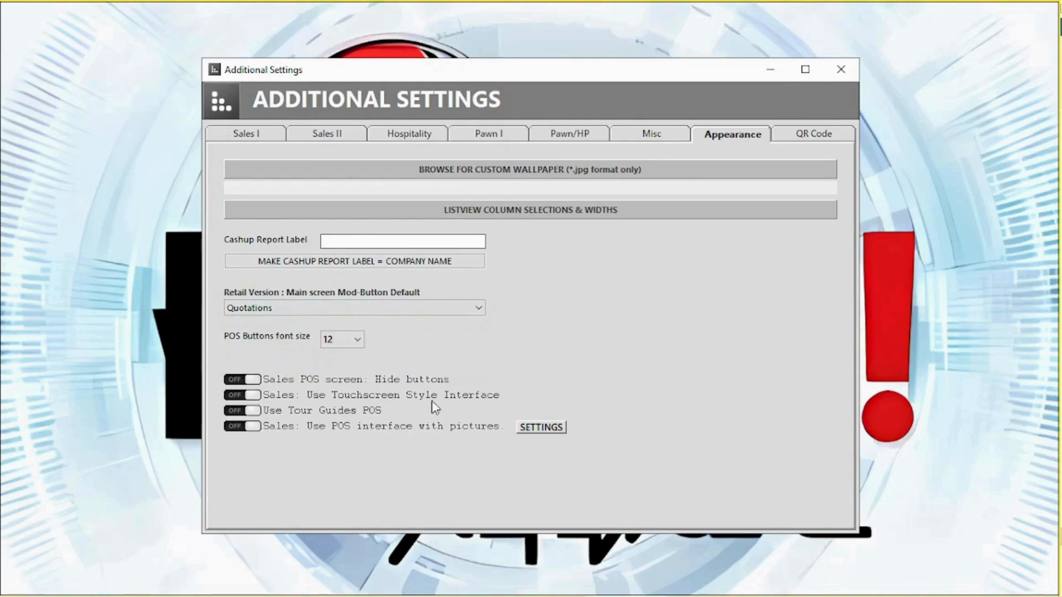
{"action": "left_click", "coordinate": [842, 70]}
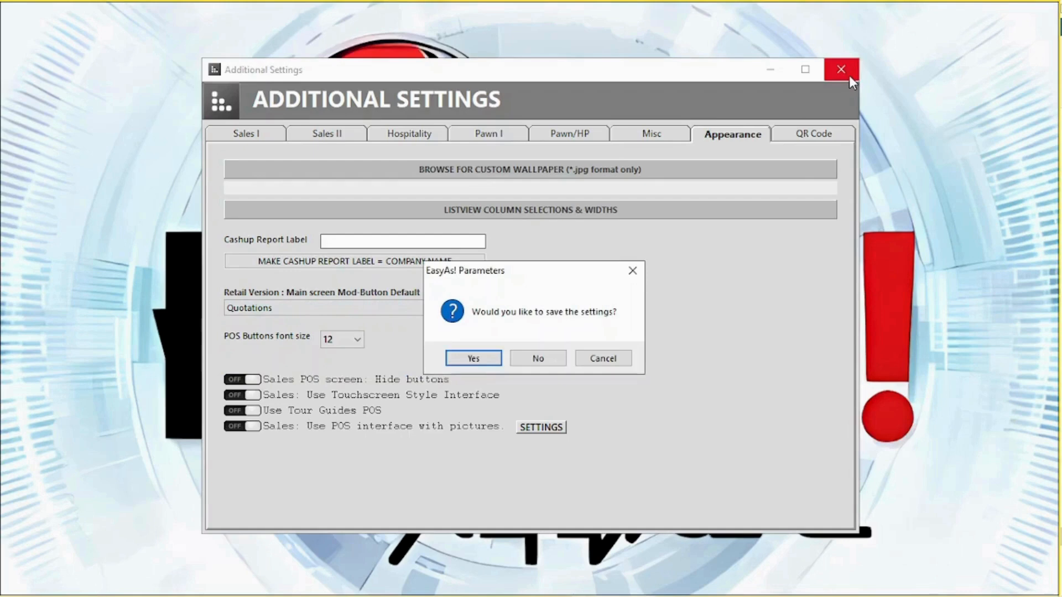
{"action": "left_click", "coordinate": [473, 360]}
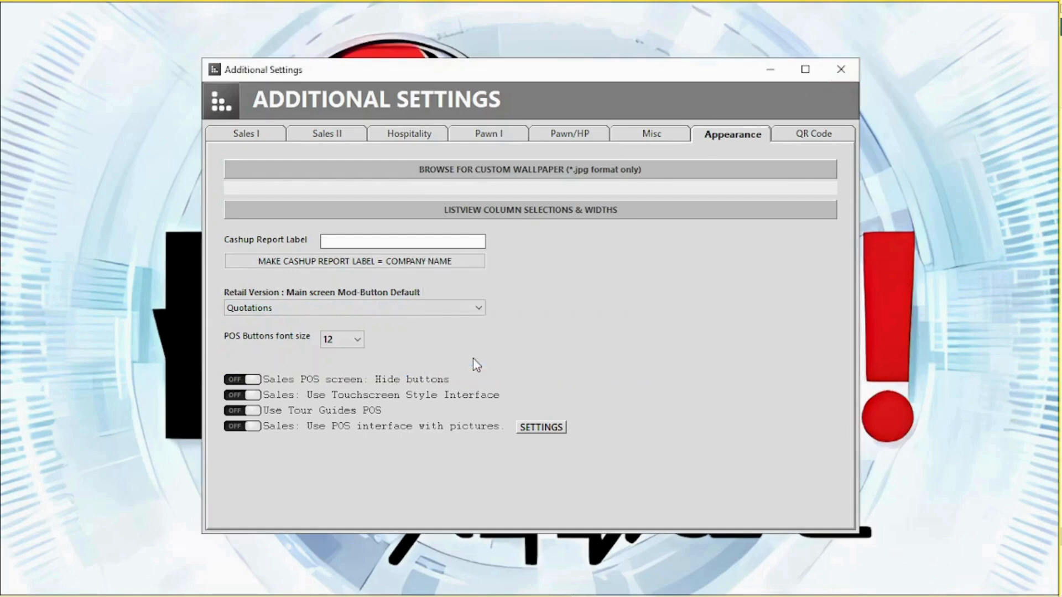